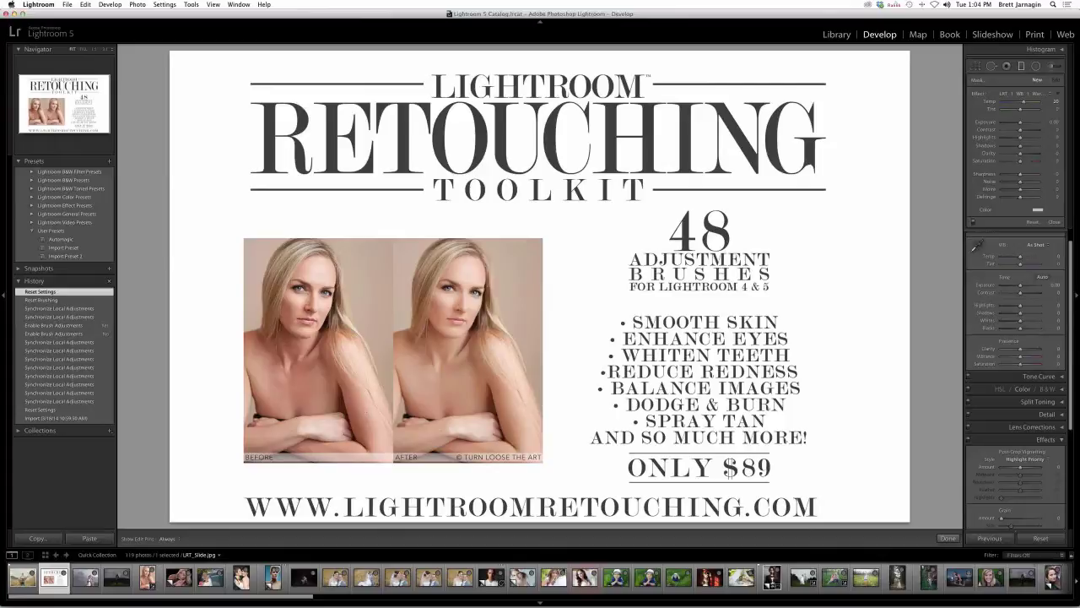
- Advance to the guitarist-in-the-grass photo and move the browser window out of the way
mouse_move(540, 606)
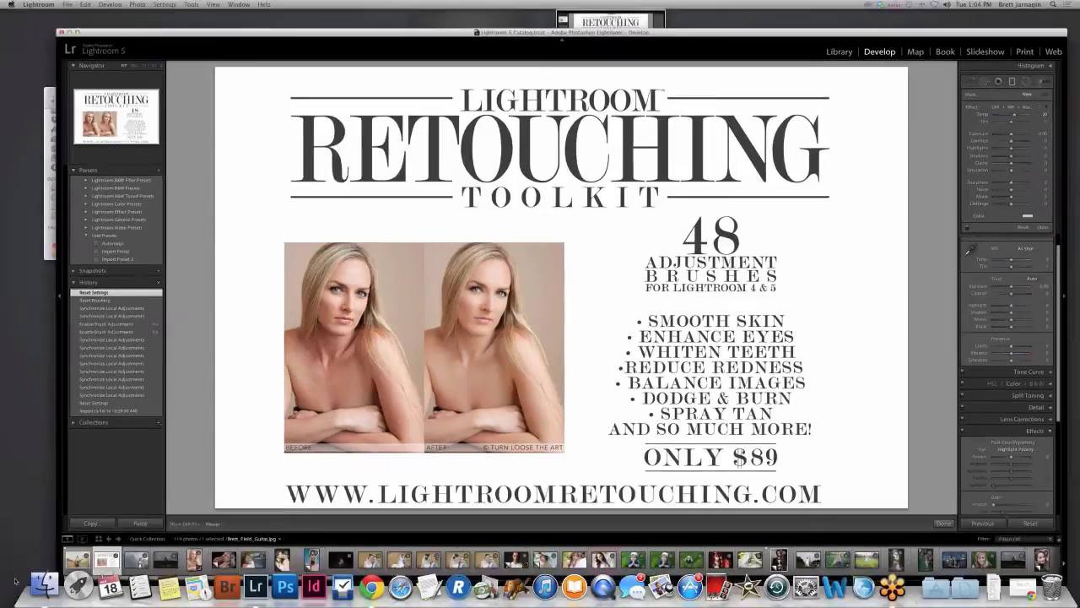
key(Left)
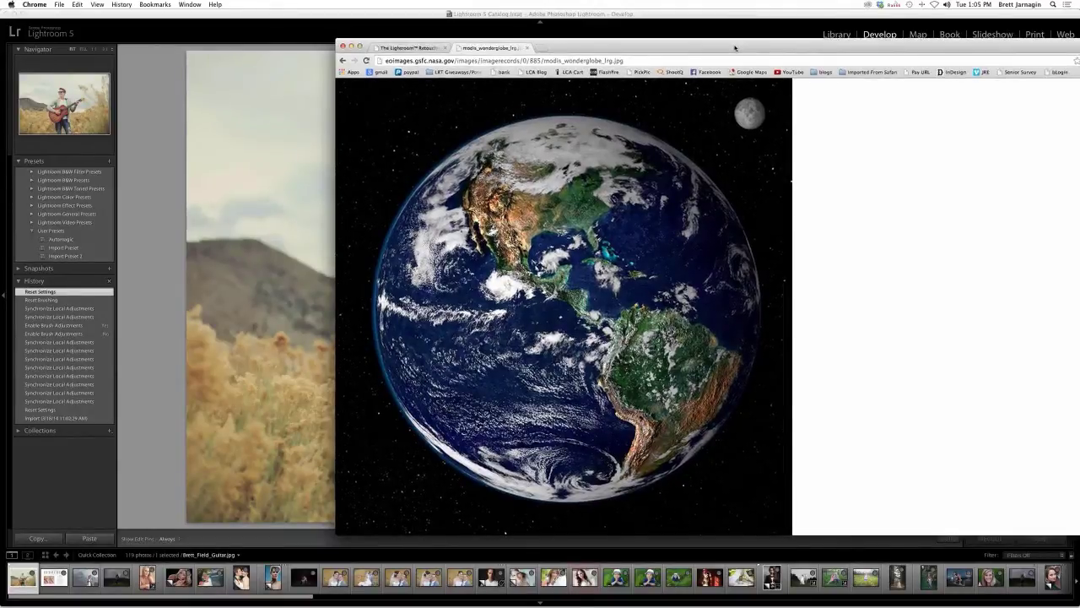
drag(734, 47, 1079, 169)
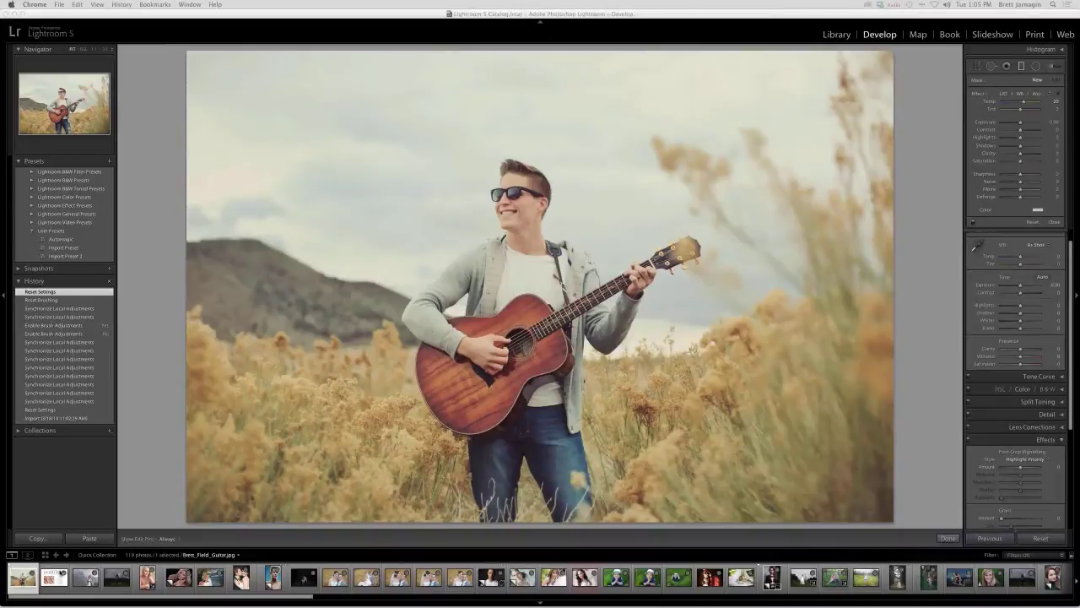
- Select the bride-and-groom stormy-sky photo from the filmstrip
click(76, 576)
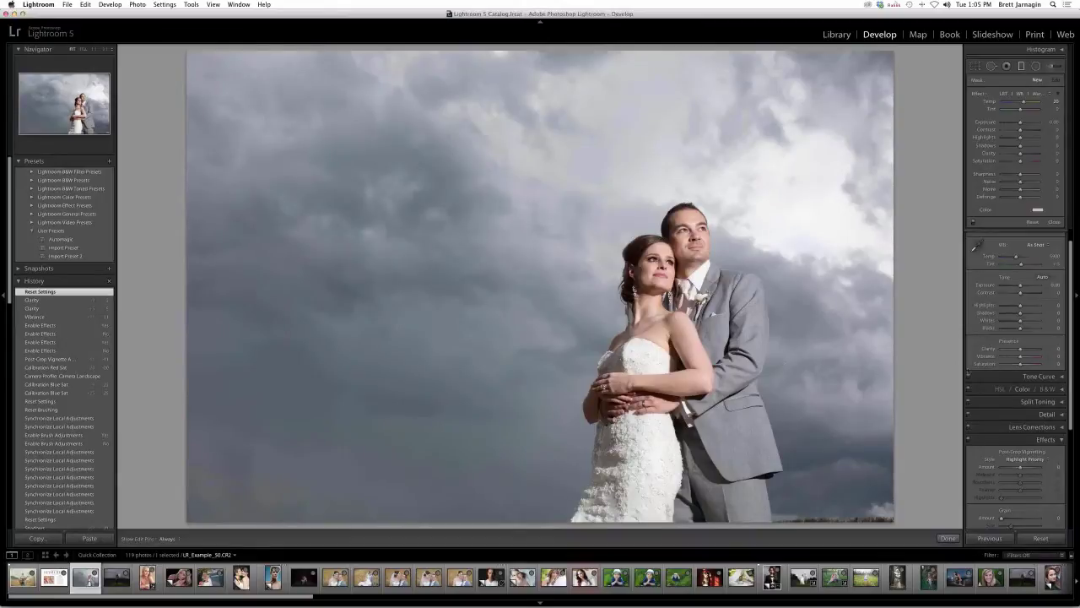
- Scroll the right-hand Develop panels down to Camera Calibration
scroll(1004, 414, down, 3)
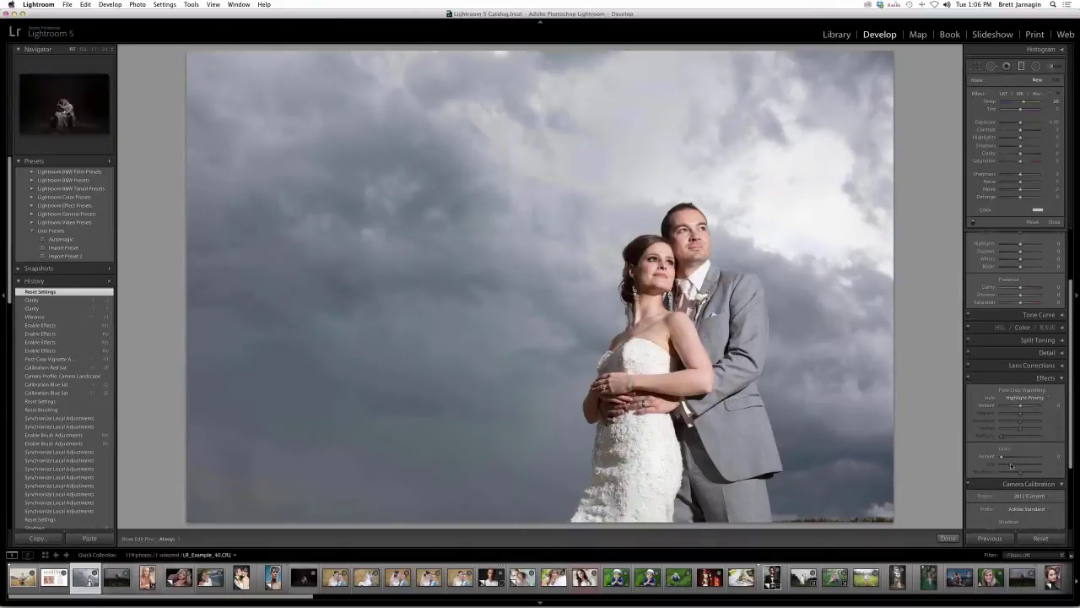
scroll(1011, 465, down, 5)
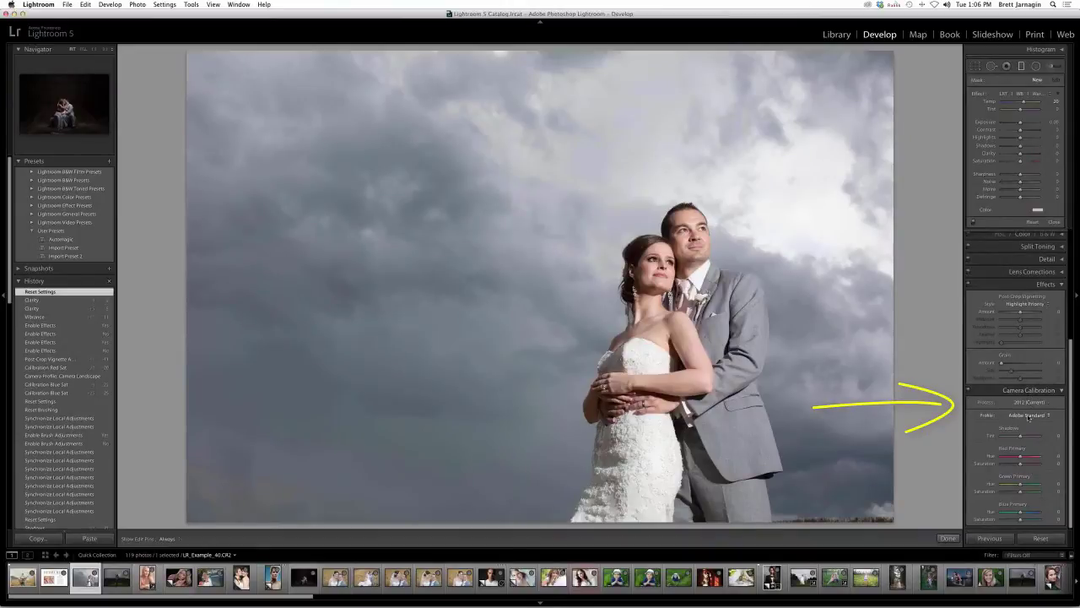
- Look over the camera profile list, keeping Adobe Standard, and expand the calibration settings
click(1029, 416)
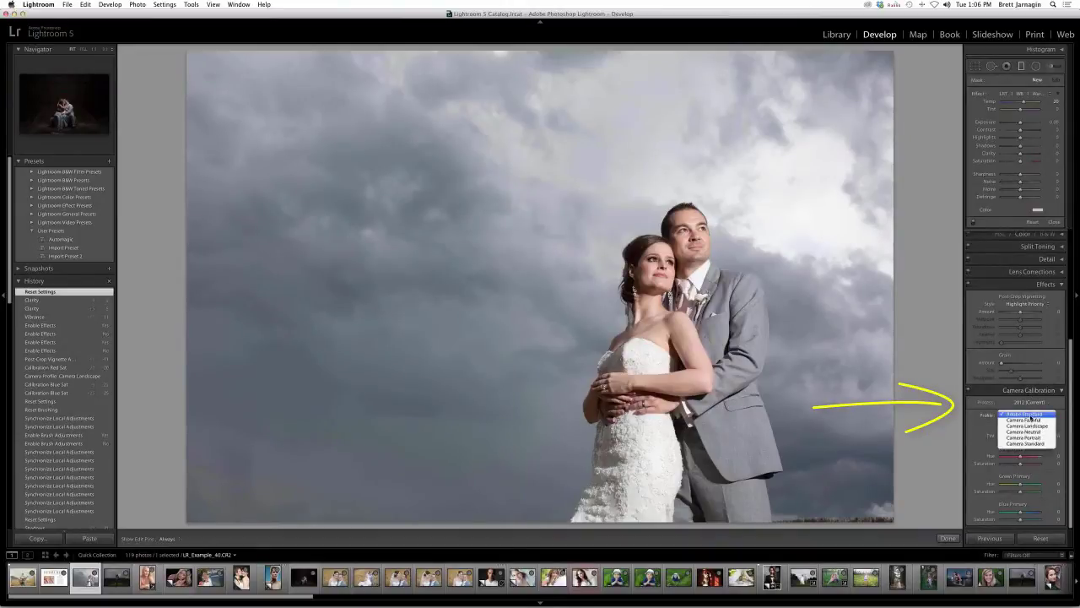
click(1024, 415)
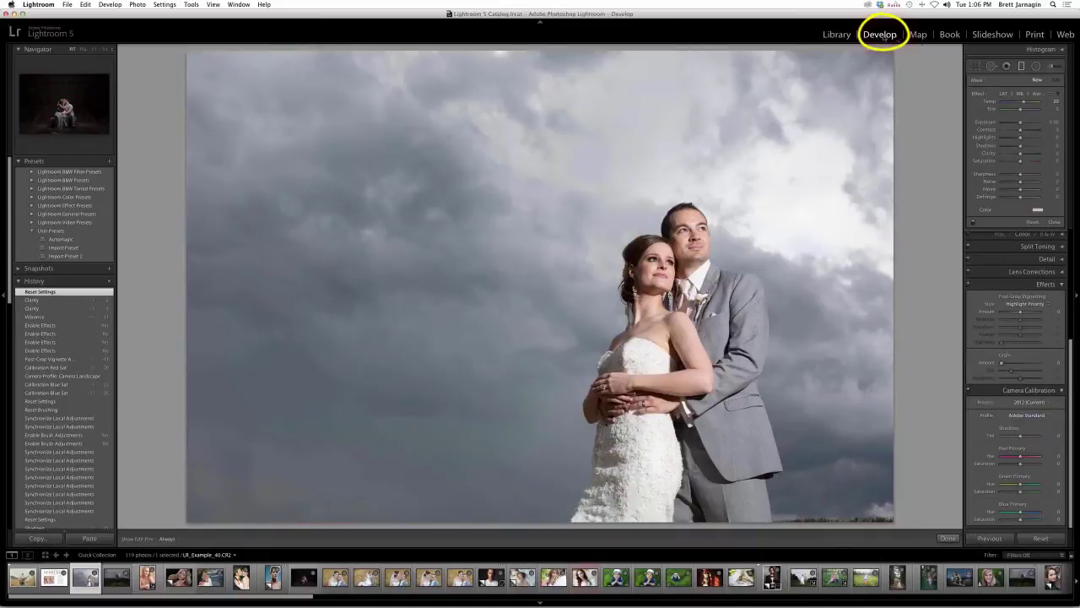
scroll(1011, 297, up, 5)
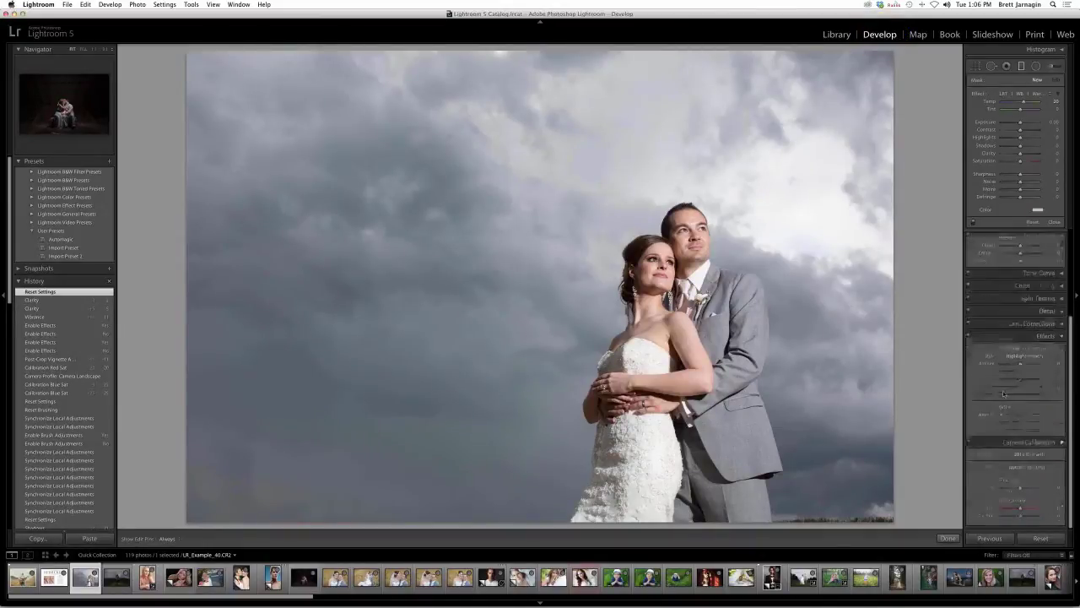
scroll(1012, 297, up, 3)
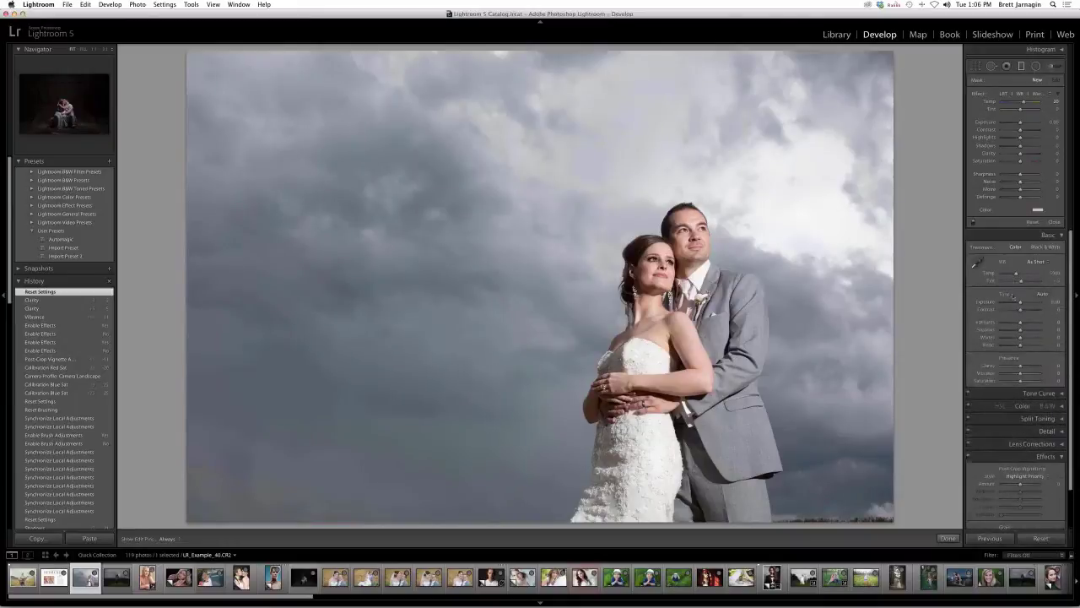
scroll(1013, 340, down, 2)
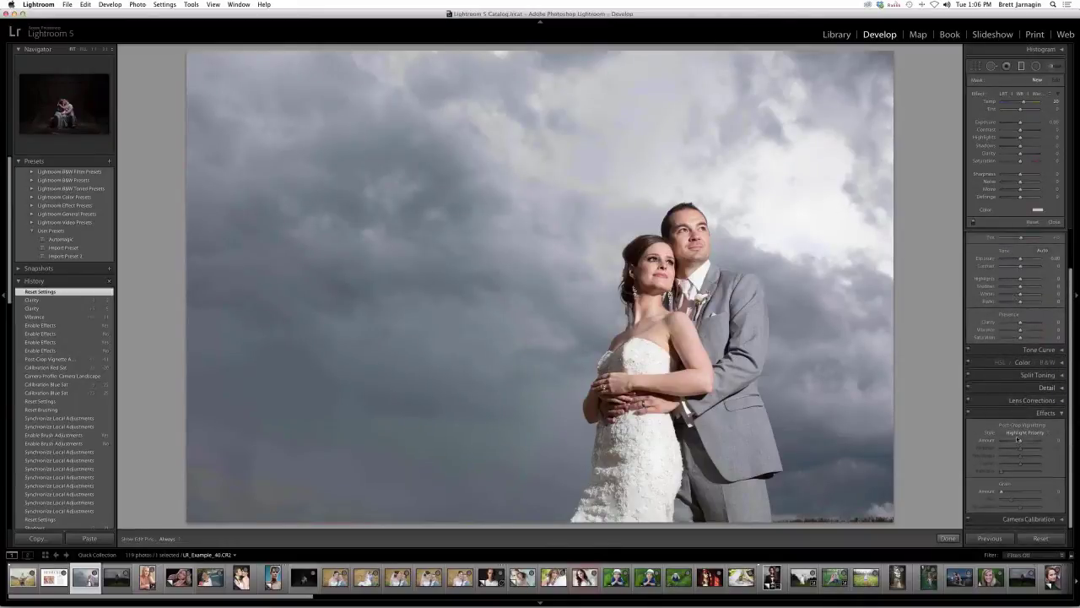
click(1021, 519)
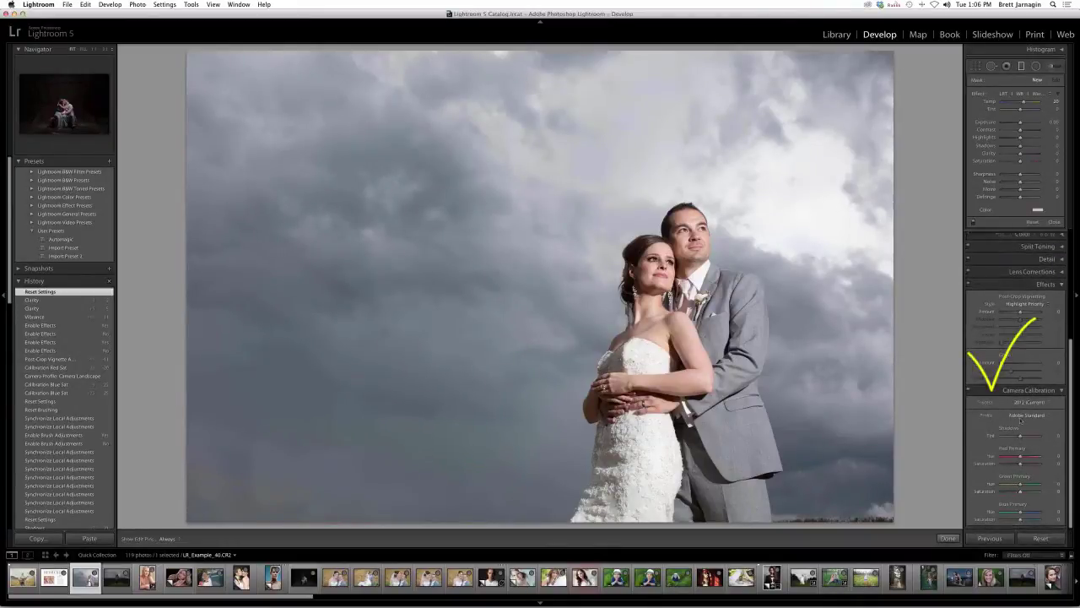
- Switch the profile to Camera Landscape, comparing against Adobe Standard before settling on it
click(1021, 416)
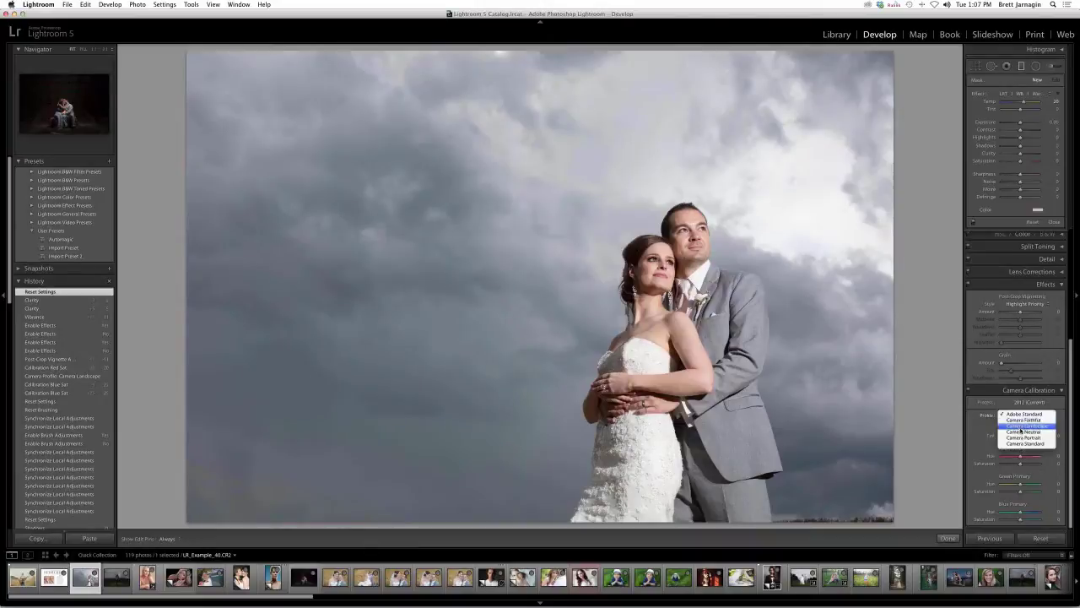
click(1020, 427)
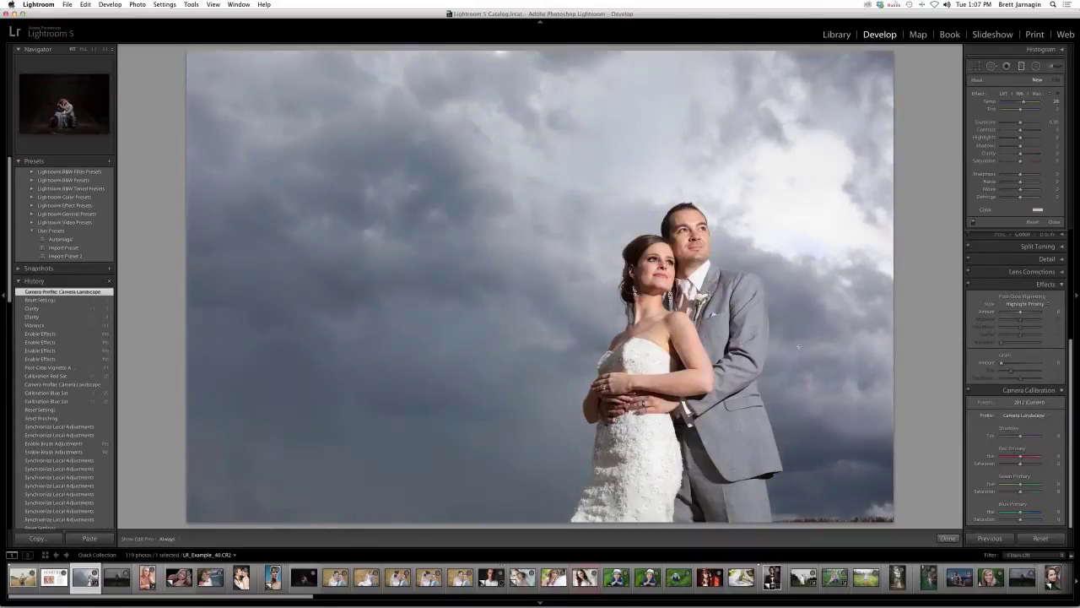
click(1027, 417)
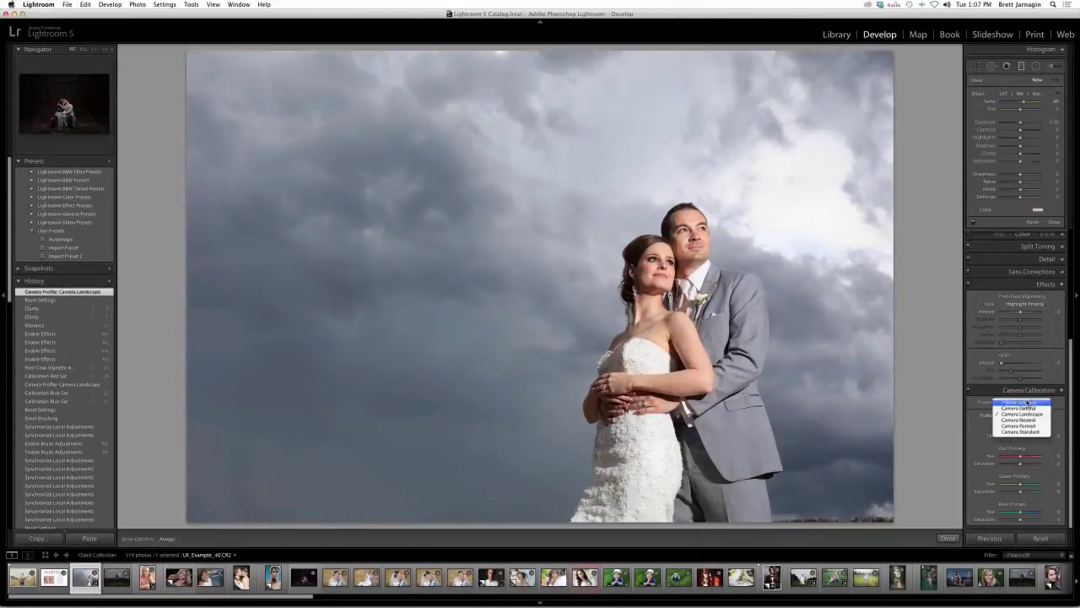
click(1028, 404)
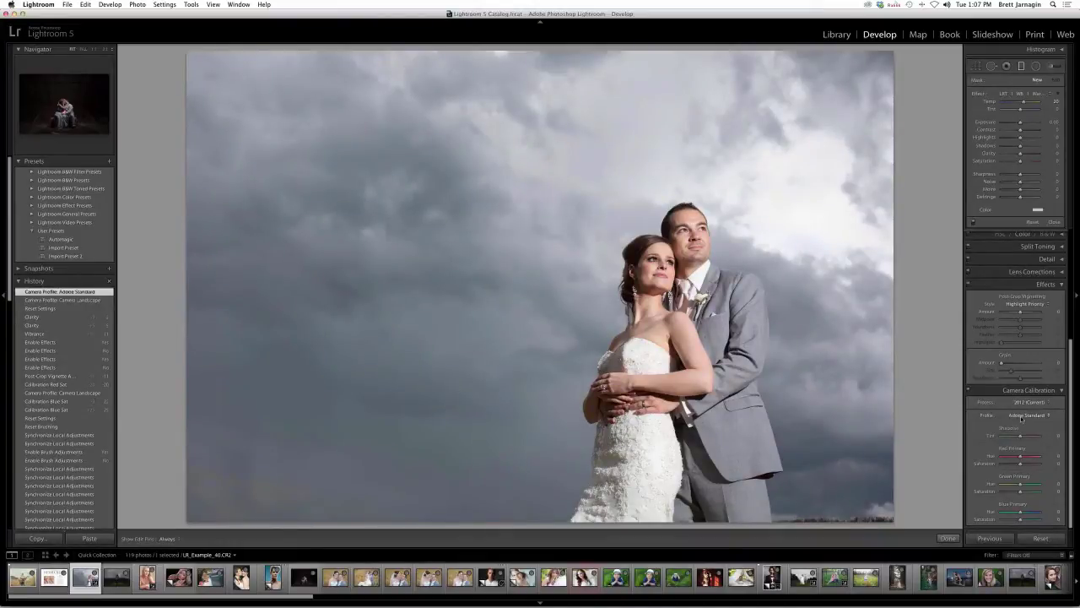
click(1022, 416)
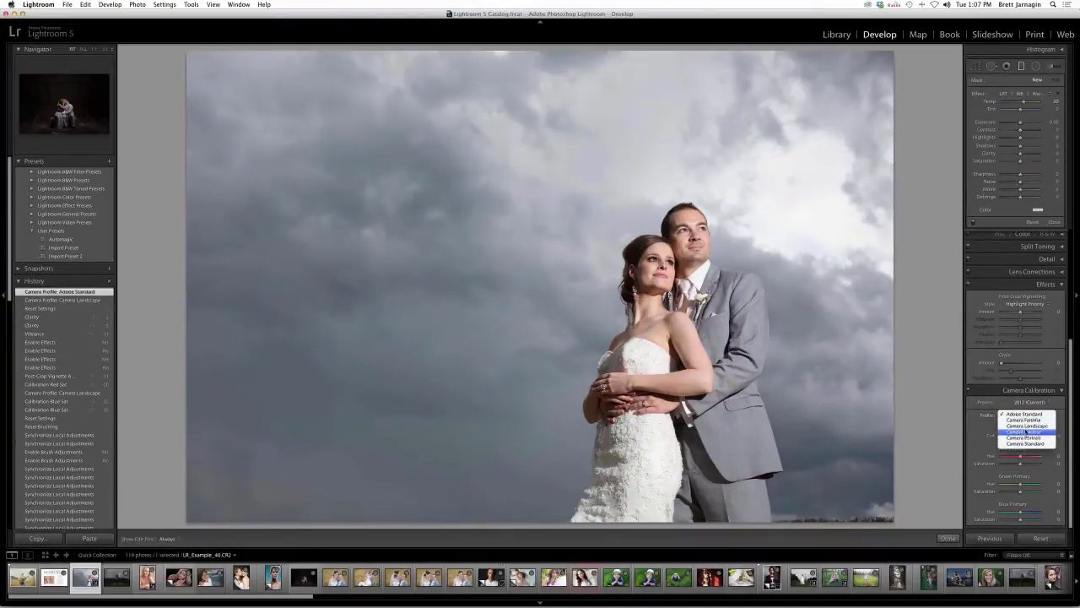
click(1026, 426)
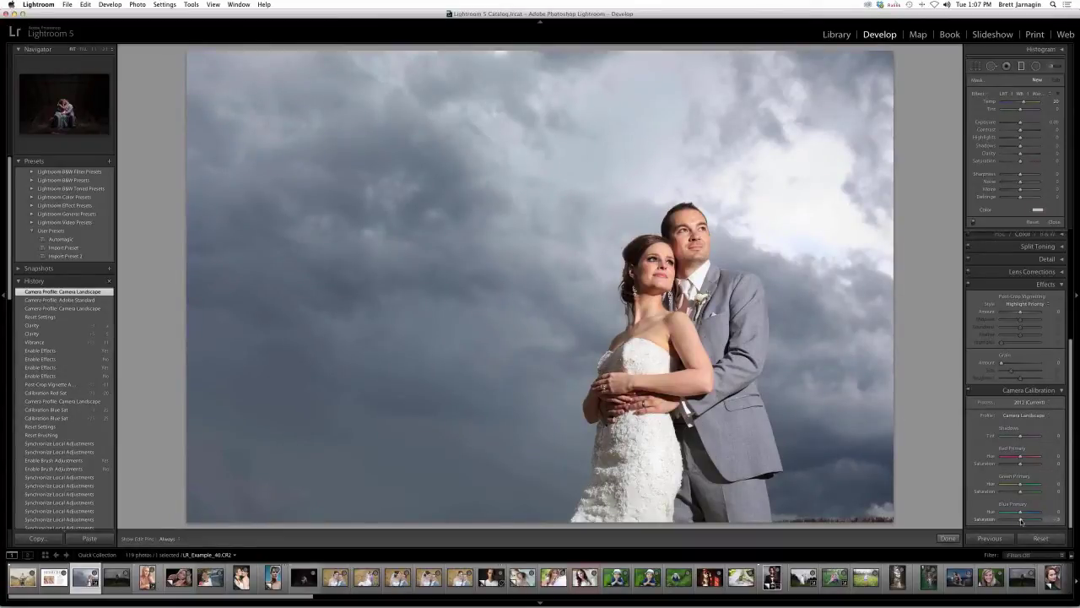
- Set Blue Primary saturation to +34, Red Primary to -13, and add a +17 post-crop vignette
drag(1021, 520, 1024, 521)
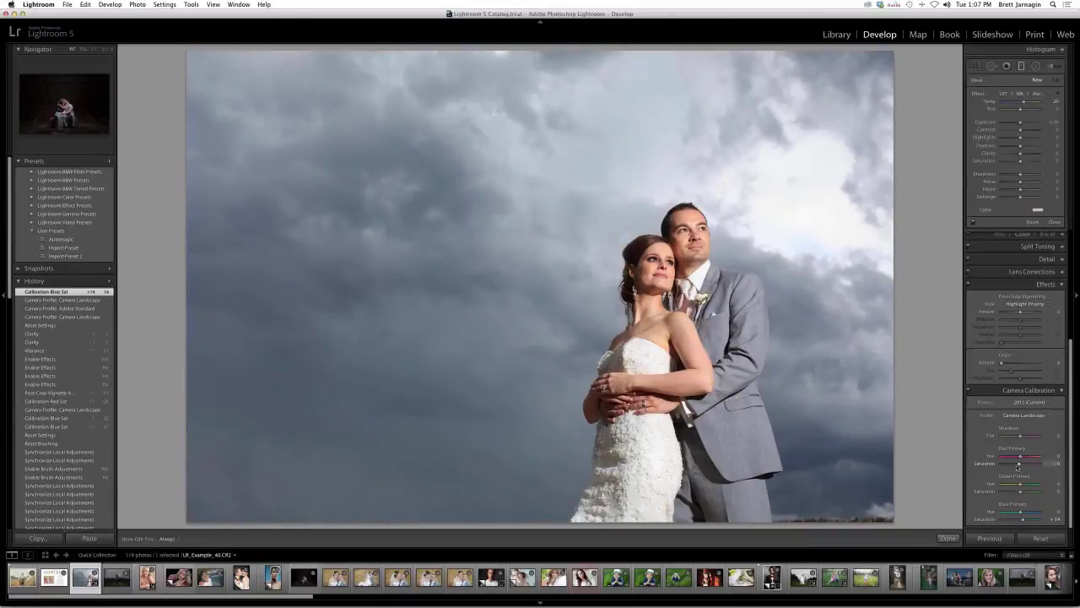
drag(1018, 465, 1016, 465)
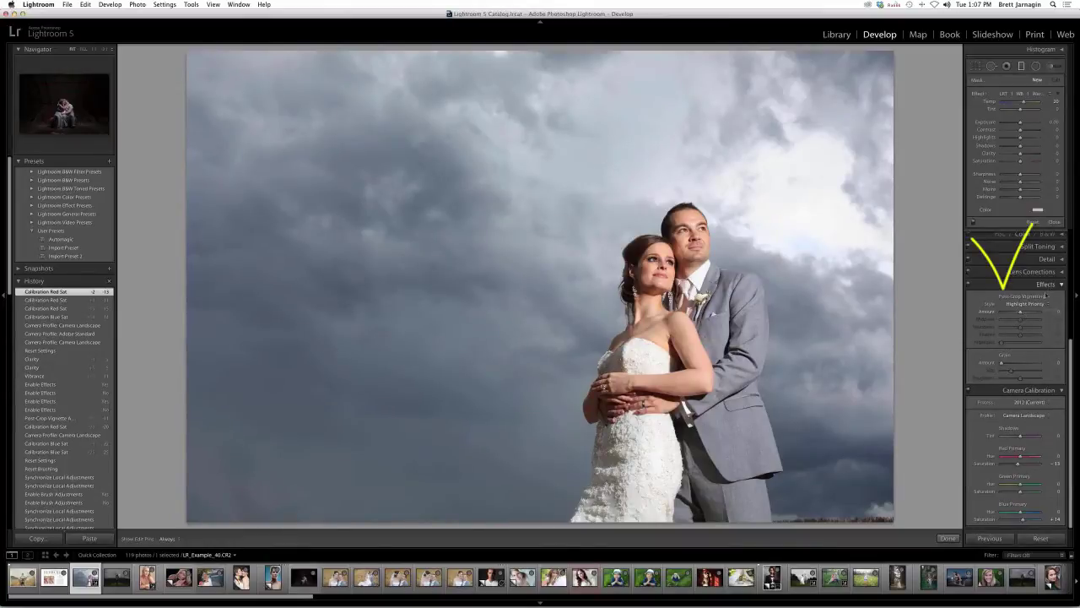
click(1022, 313)
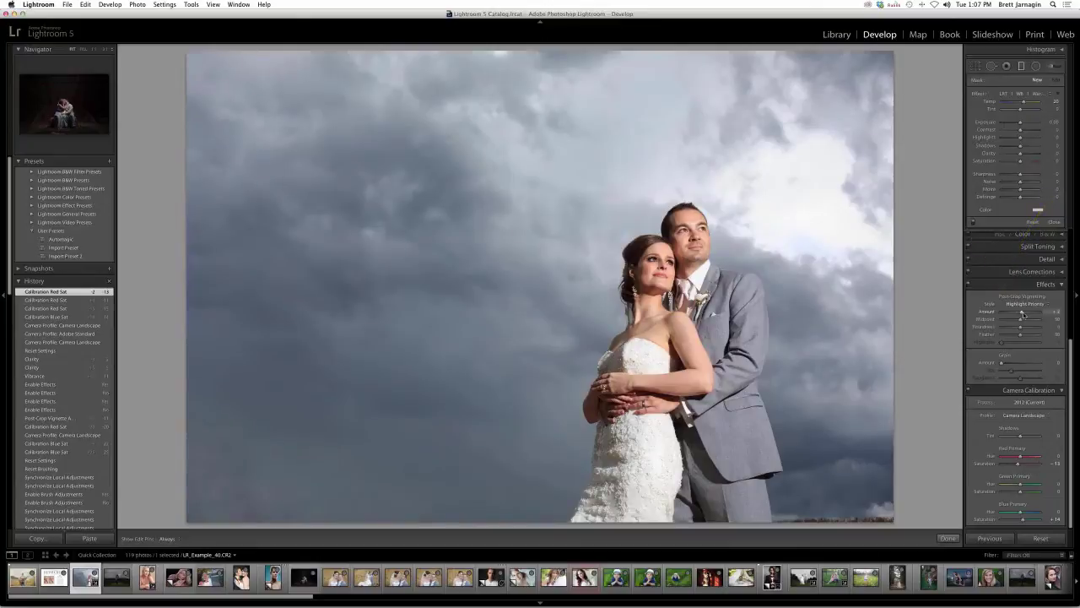
drag(1023, 314, 1019, 314)
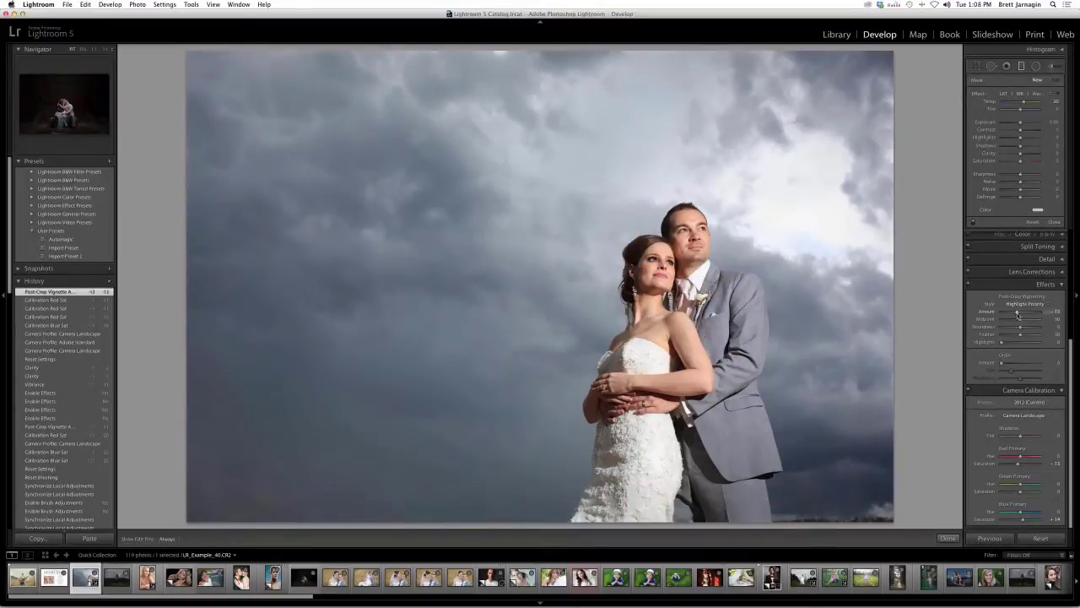
- Toggle the calibration adjustments off and back on to compare the result
click(969, 390)
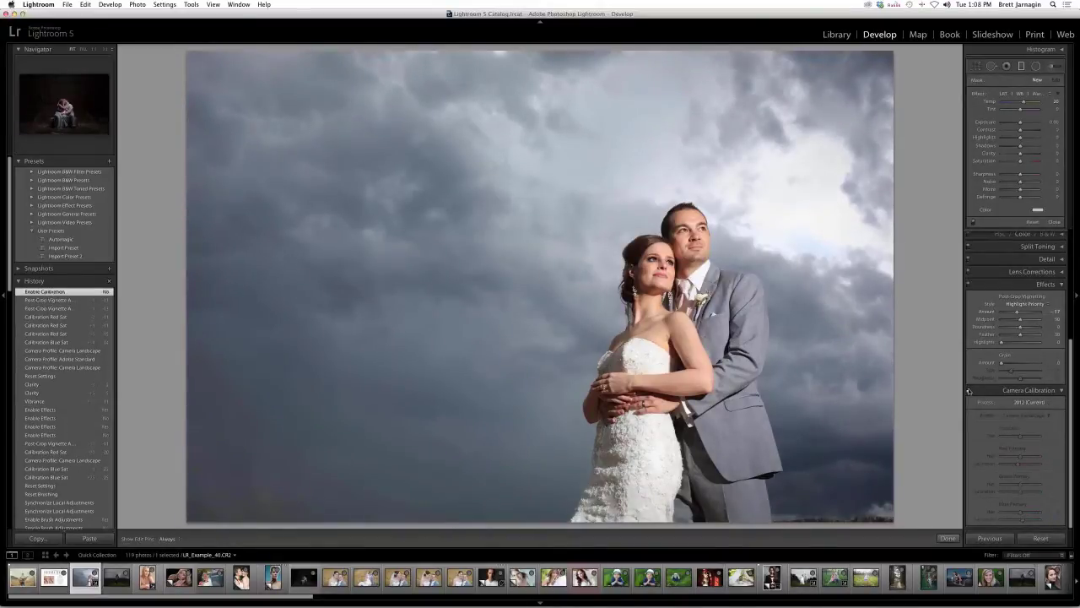
click(968, 390)
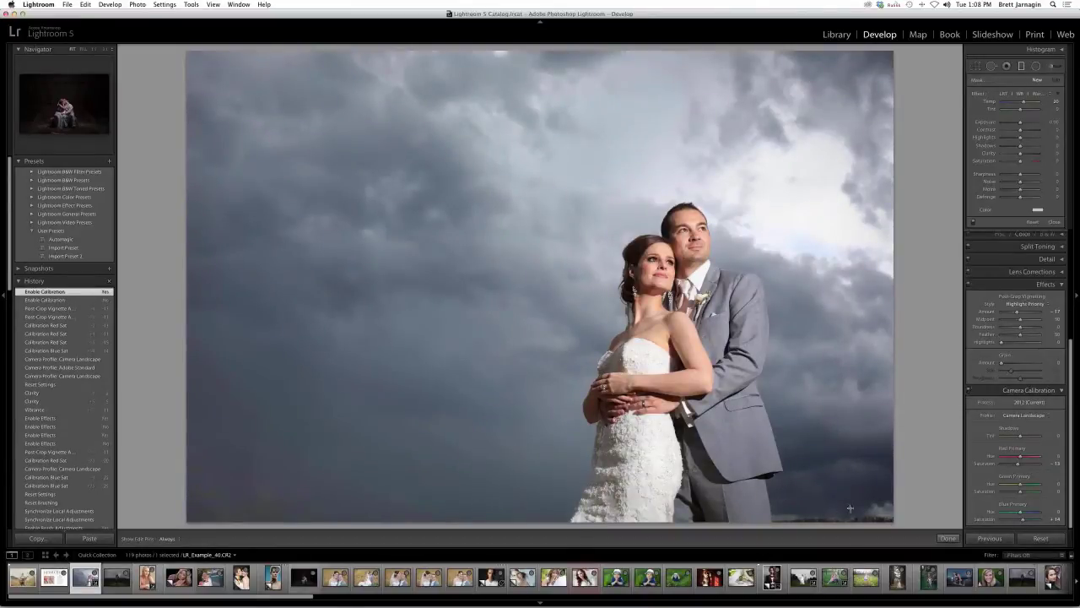
click(933, 538)
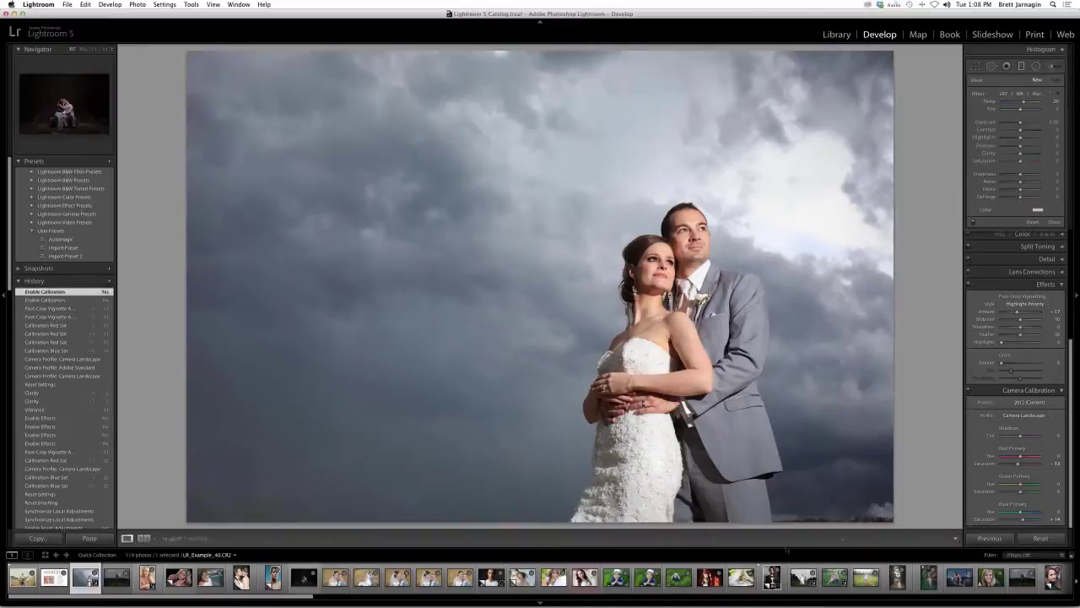
- Show the wedding photo Before/After side by side and start a new develop preset
click(143, 538)
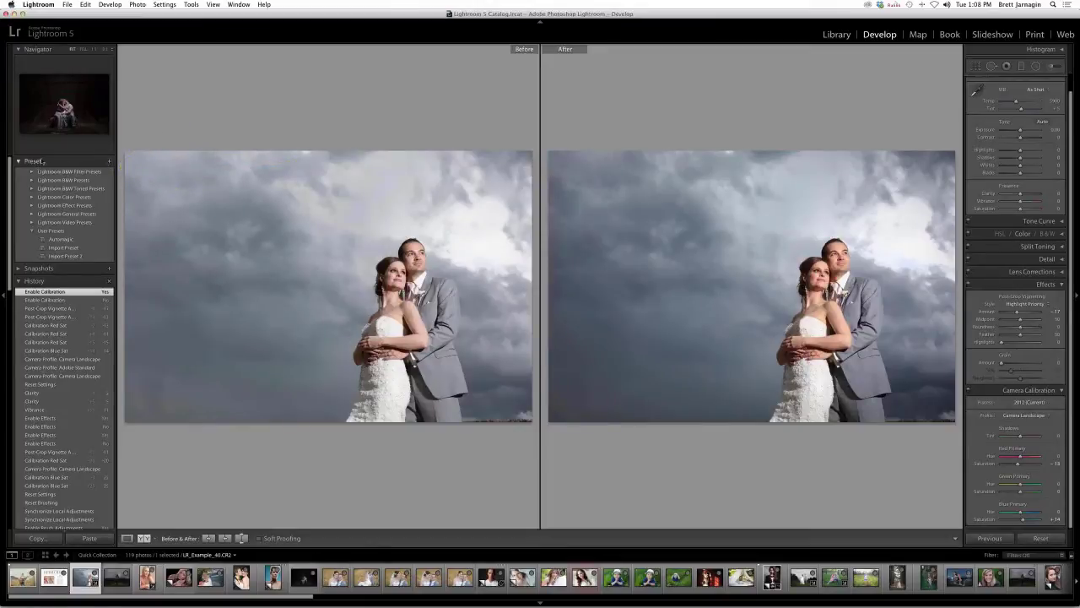
click(108, 162)
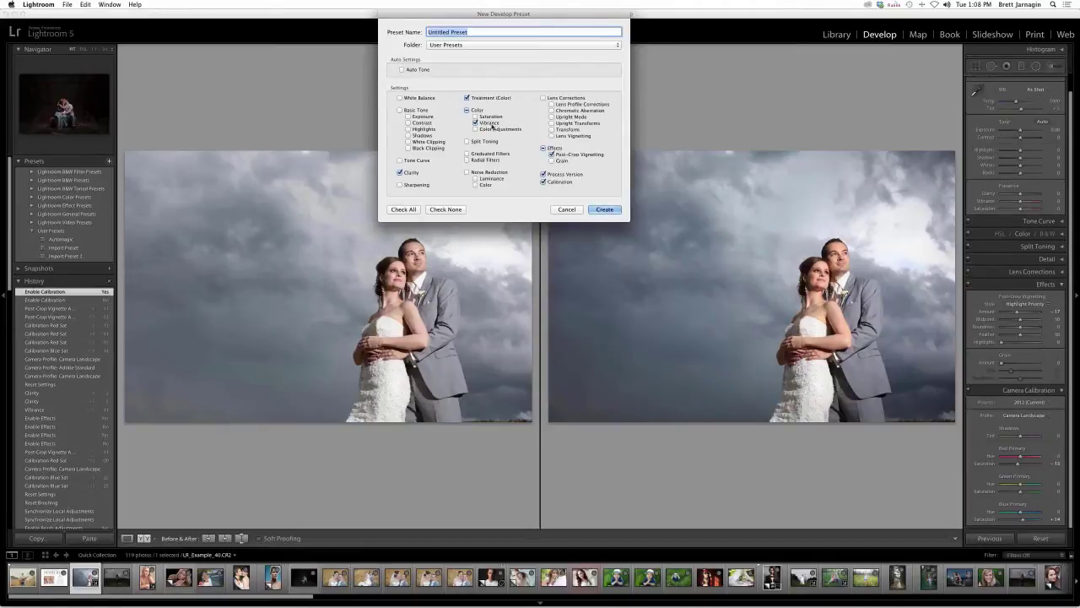
- Cancel the preset dialog and nudge Vibrance up slightly
click(563, 208)
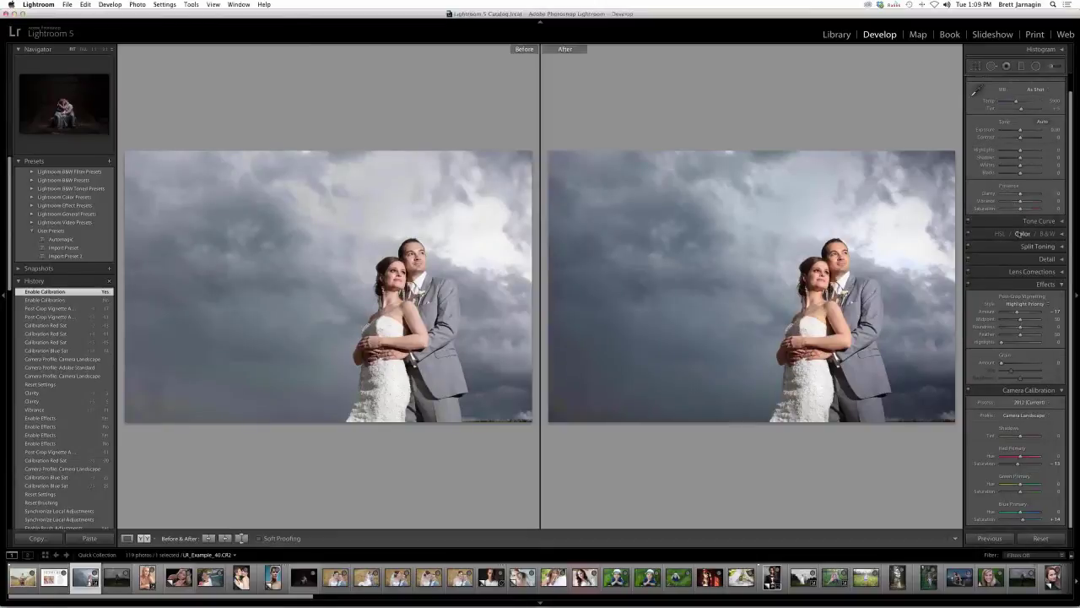
scroll(1019, 209, up, 1)
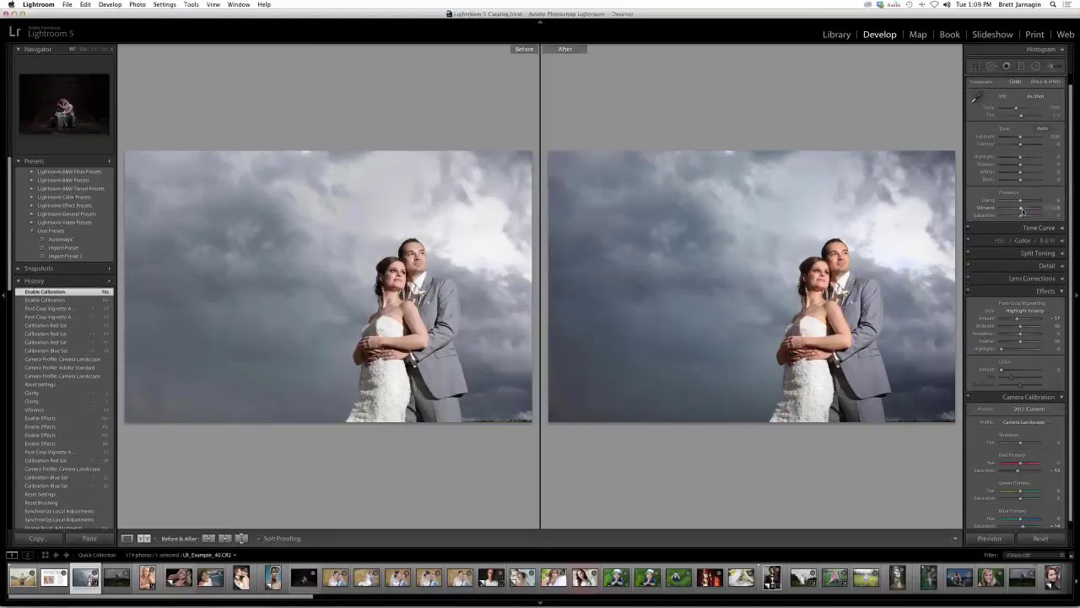
drag(1021, 211, 1024, 211)
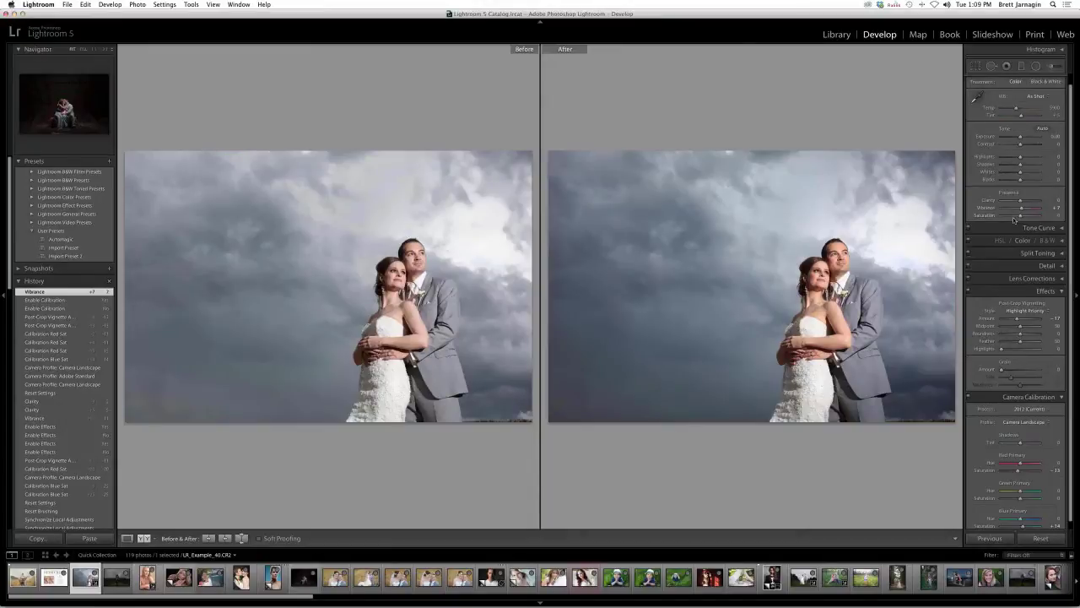
- Save the current settings as a new develop preset named 'Automagic'
click(109, 163)
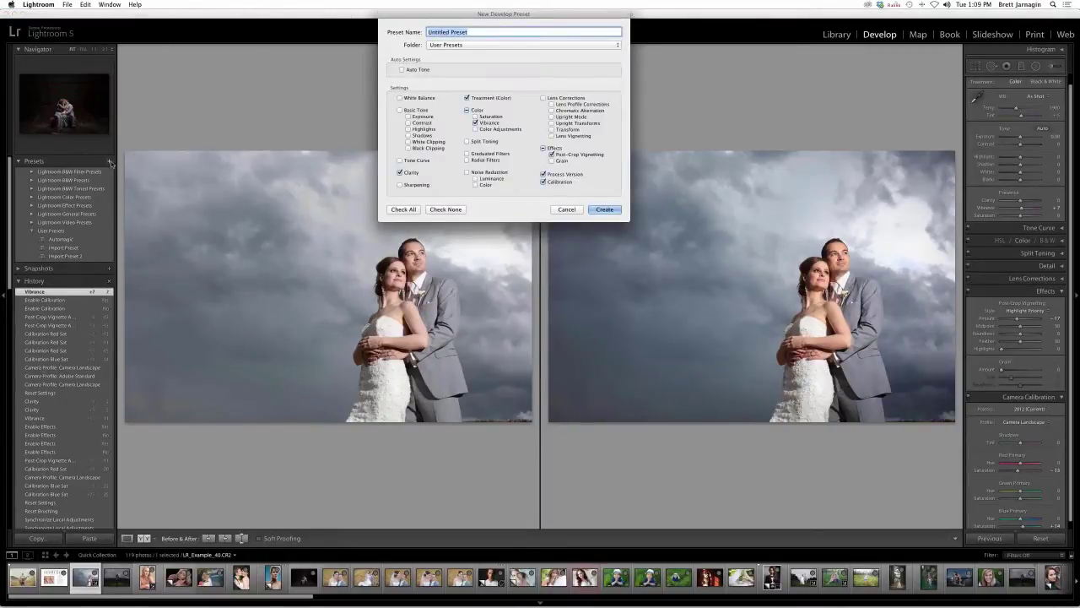
text(Automagic)
click(604, 210)
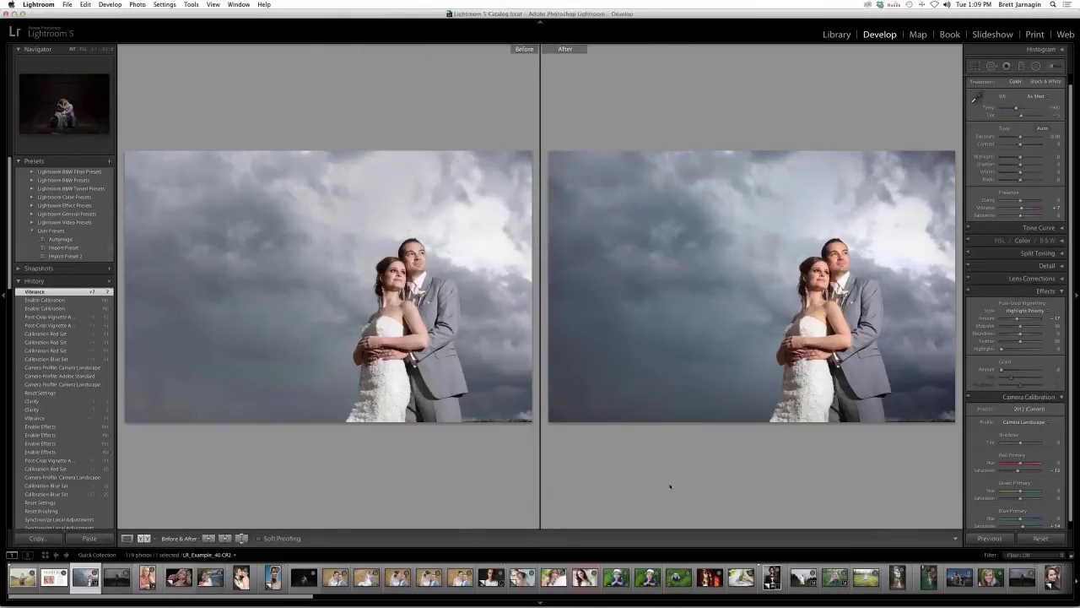
- Switch to the Library and show the import's User Presets develop list containing Automagic
click(836, 35)
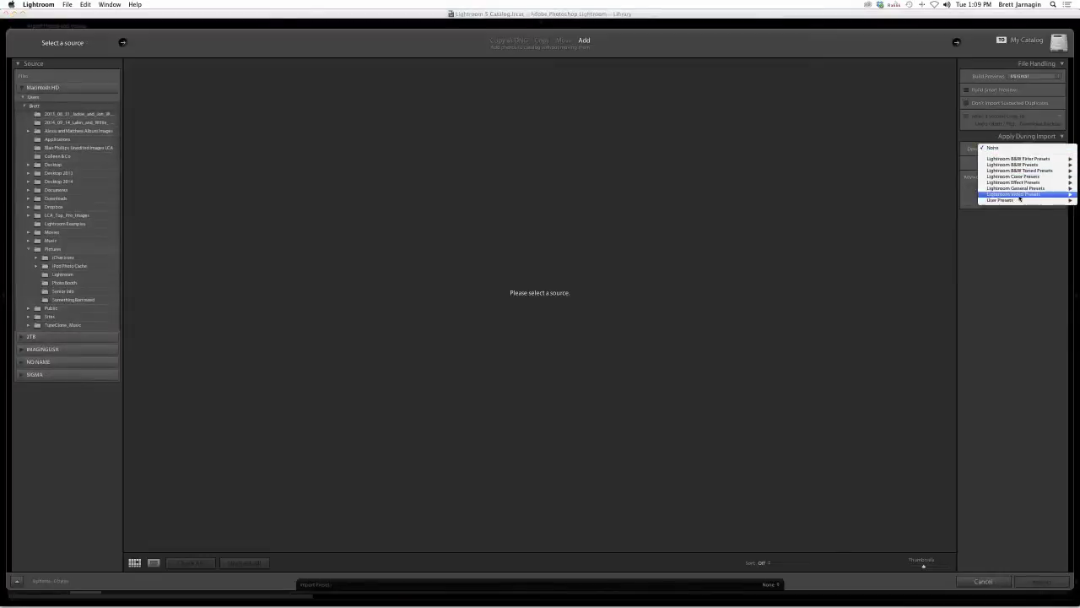
mouse_move(1019, 200)
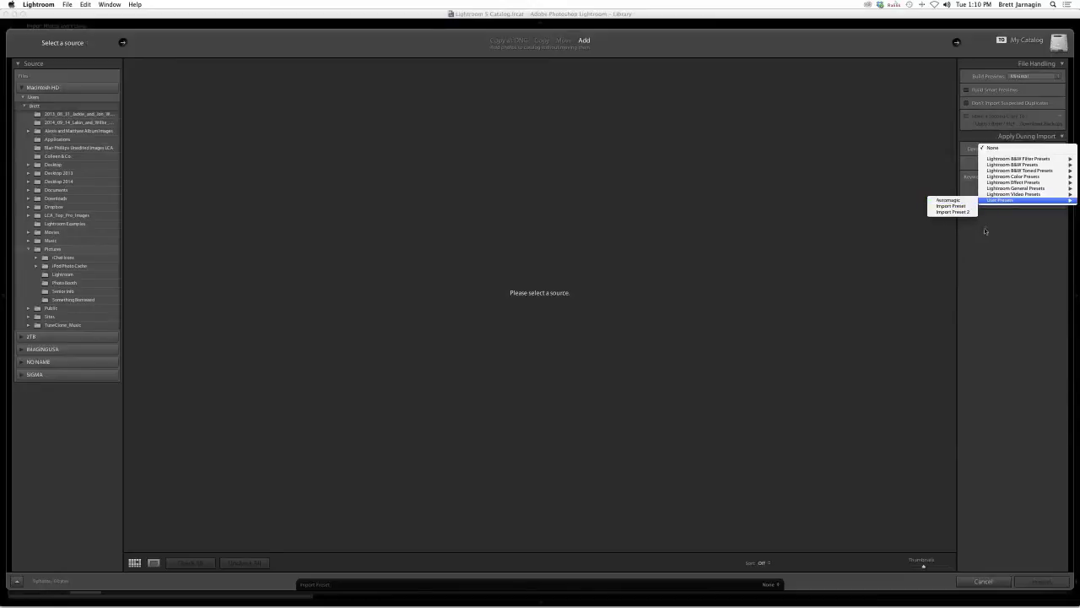
- Close the develop preset list, cancel a new metadata preset, and leave Keywords empty
click(984, 231)
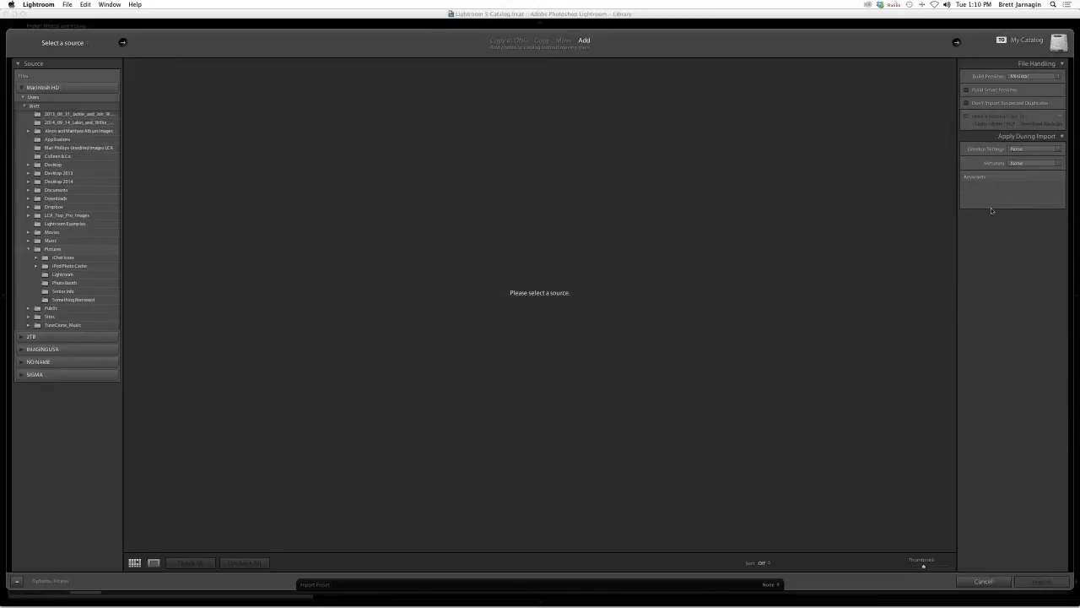
click(1021, 165)
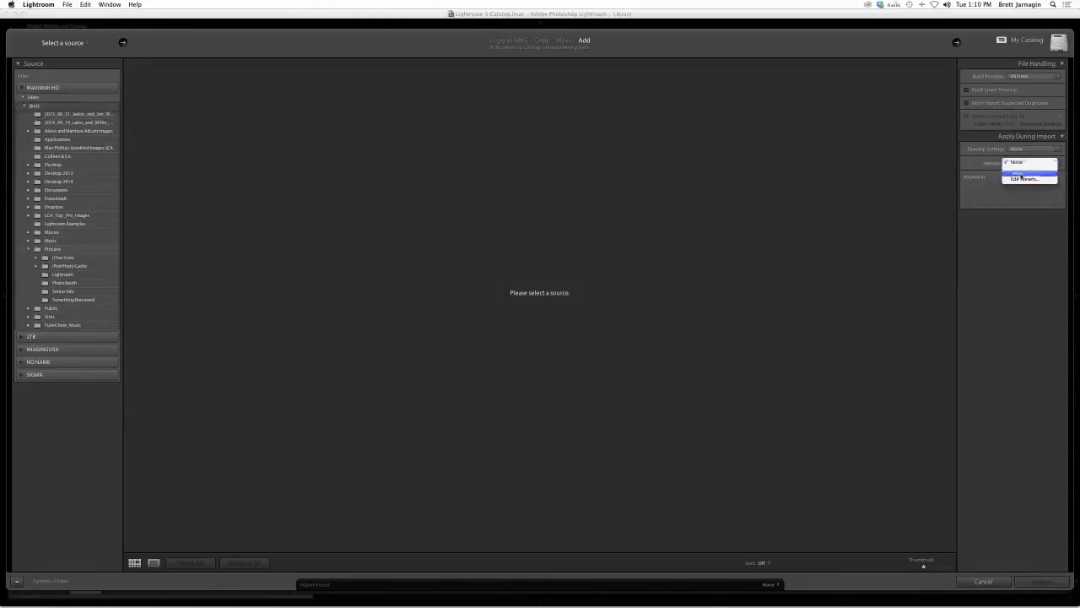
click(1022, 177)
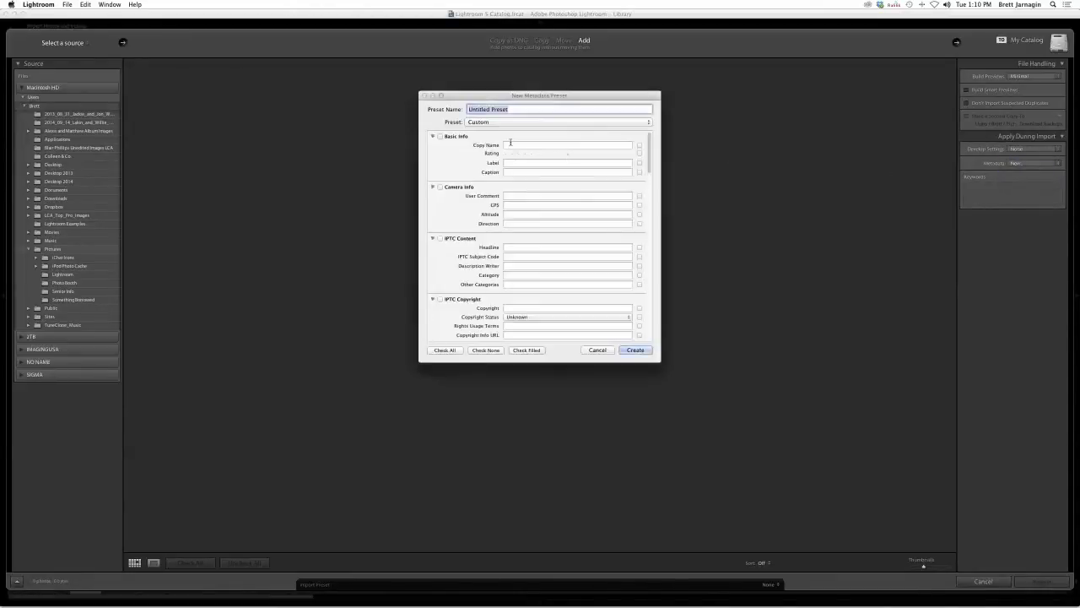
click(595, 349)
click(1007, 201)
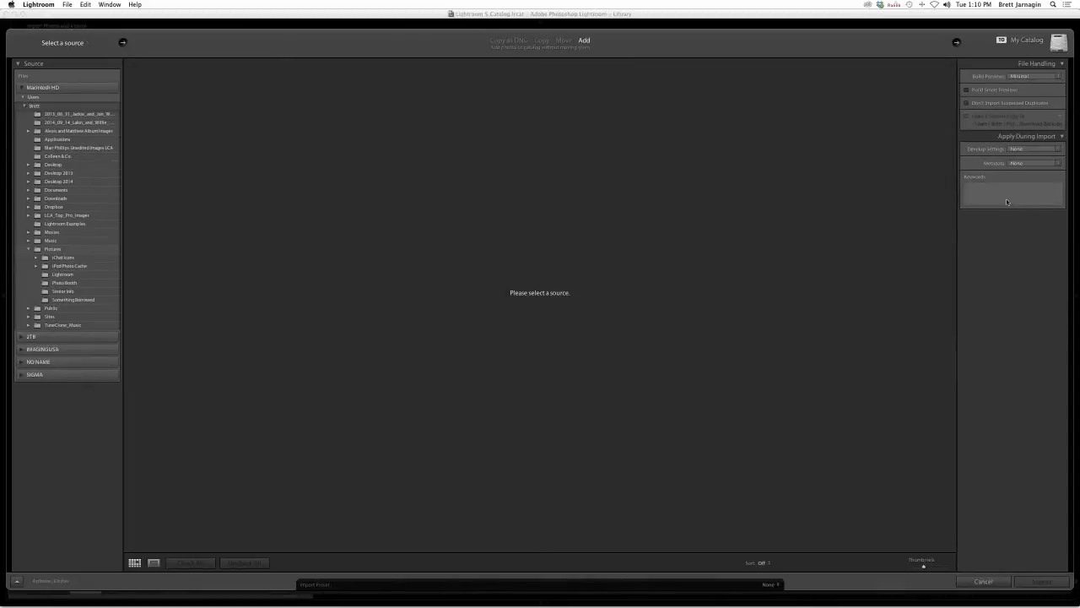
click(1007, 200)
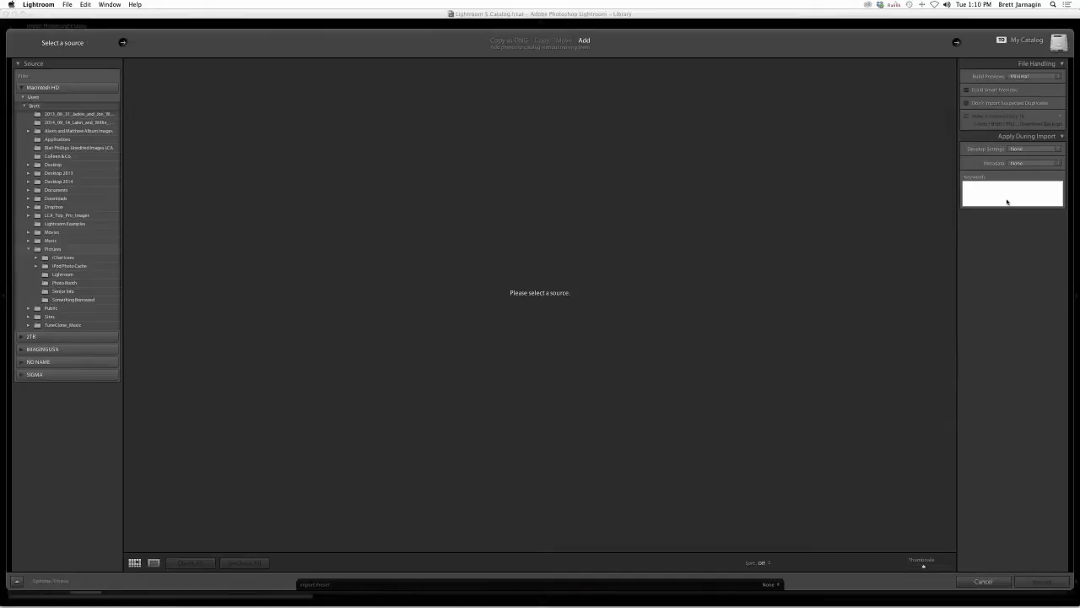
click(984, 581)
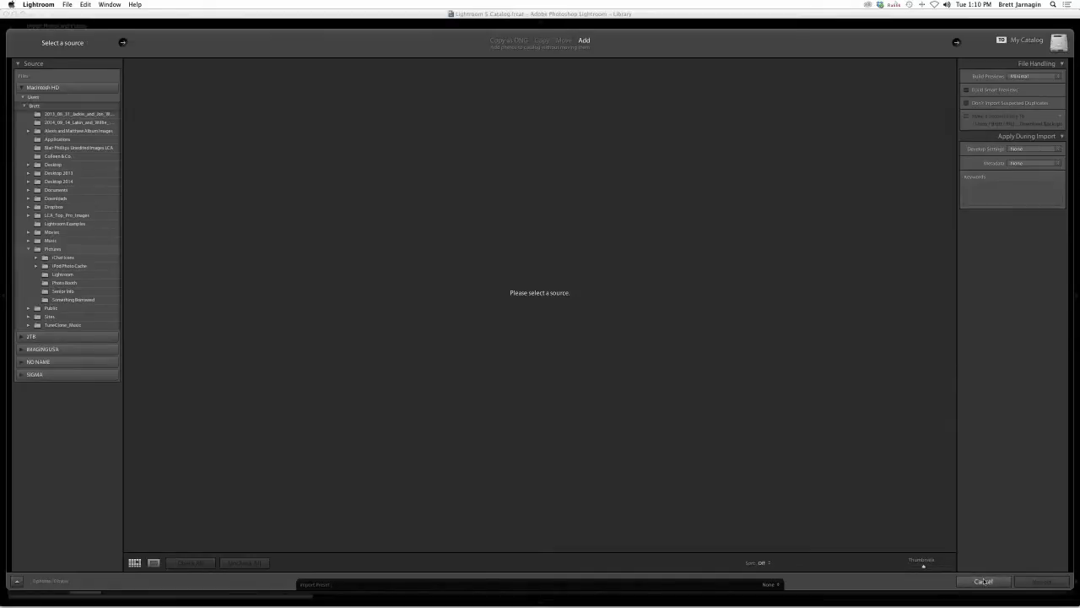
- Cancel the import and display the blonde woman's crossed-arms portrait in the Library
click(984, 580)
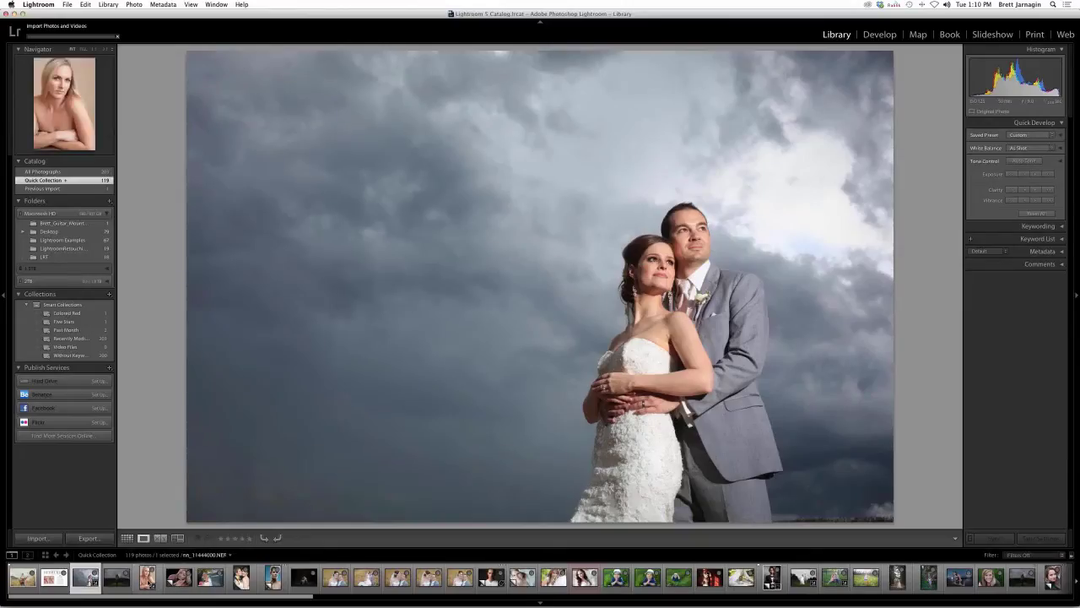
click(147, 577)
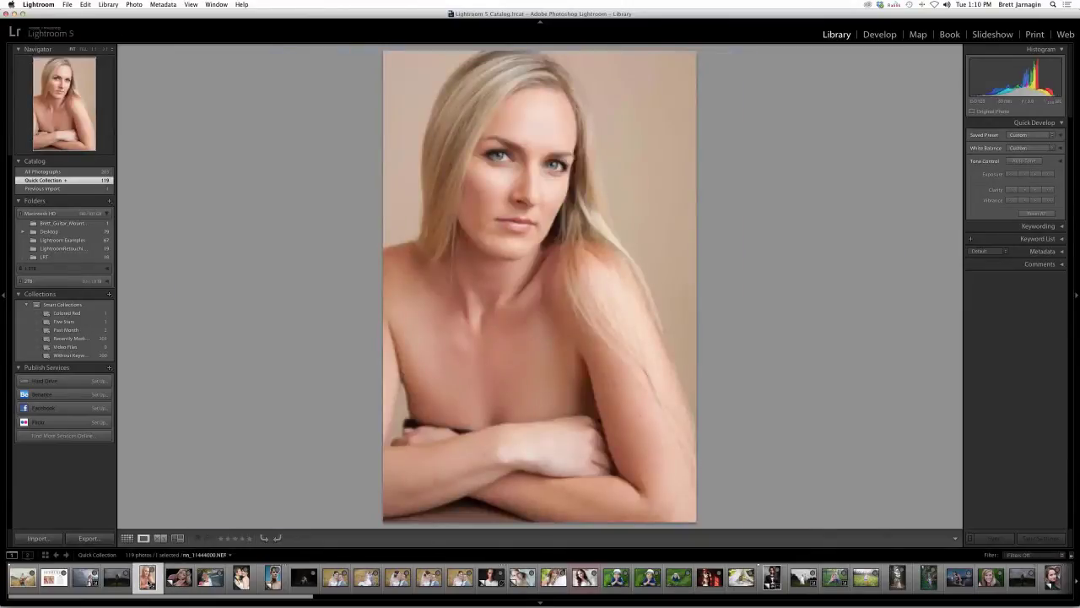
click(53, 580)
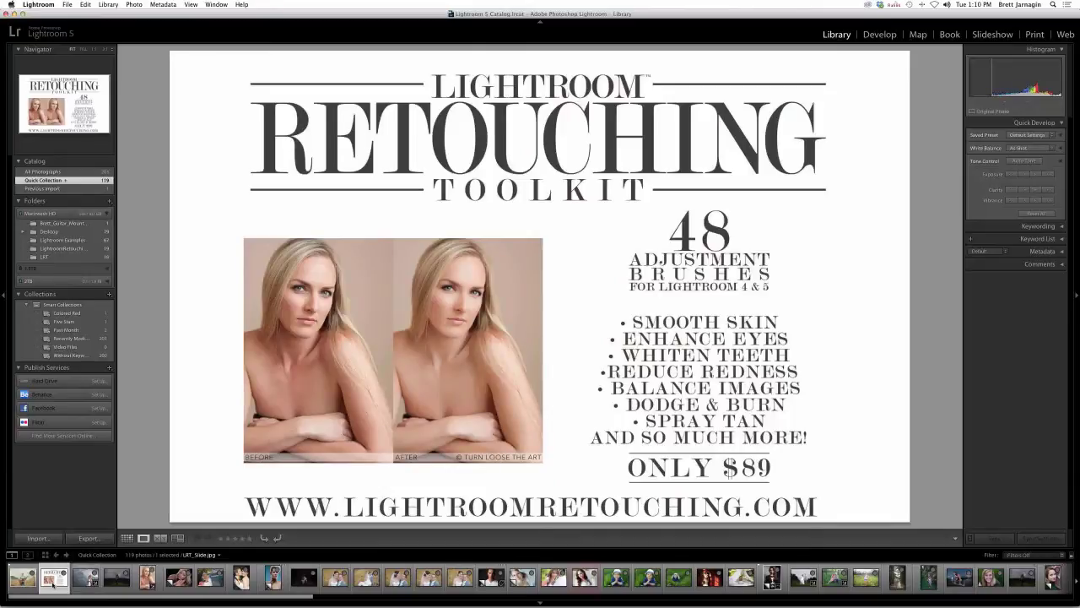
click(147, 577)
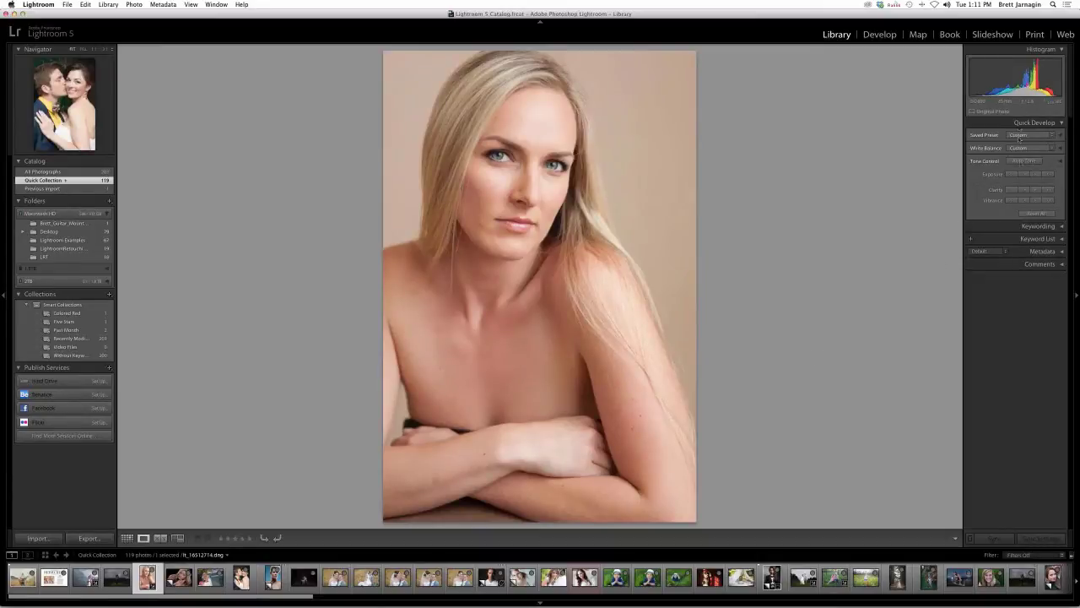
- Open the blonde crossed-arms portrait in Develop as a single Loupe view
click(882, 38)
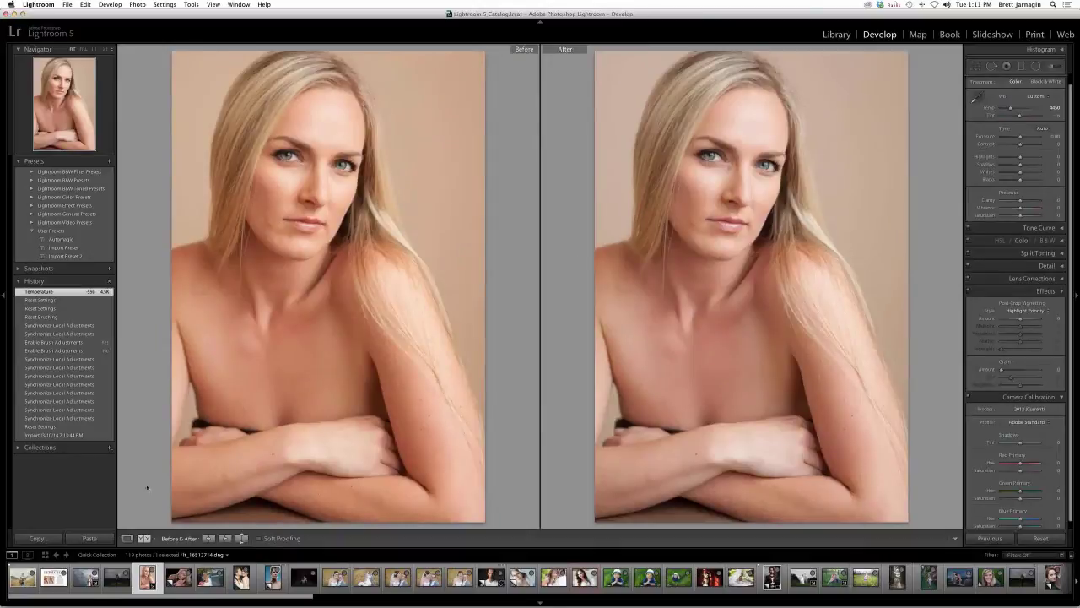
click(127, 537)
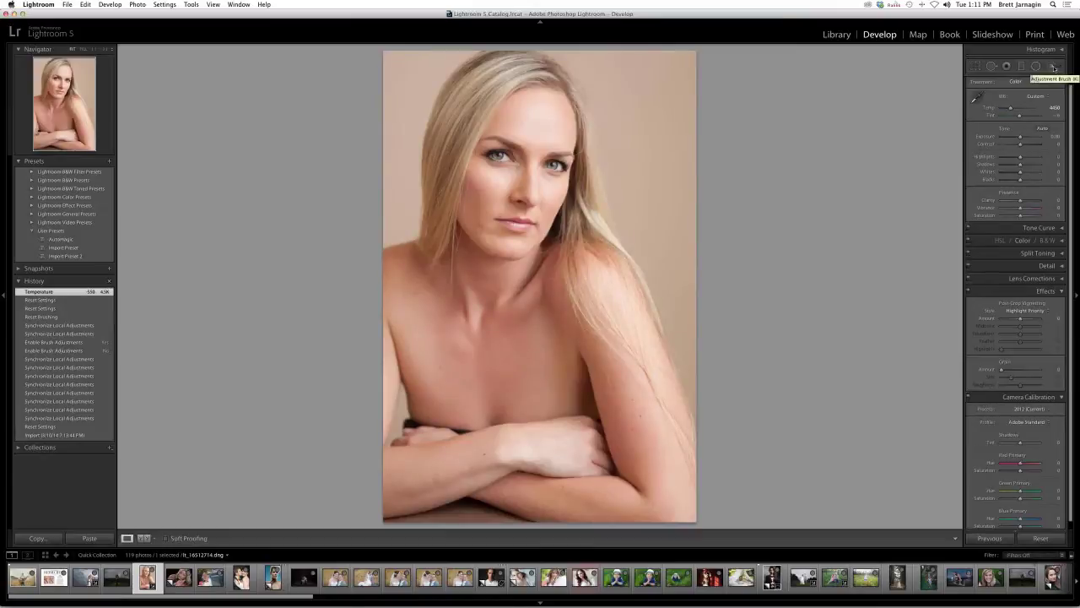
- Activate the Adjustment Brush and display its Effect preset list
click(1053, 67)
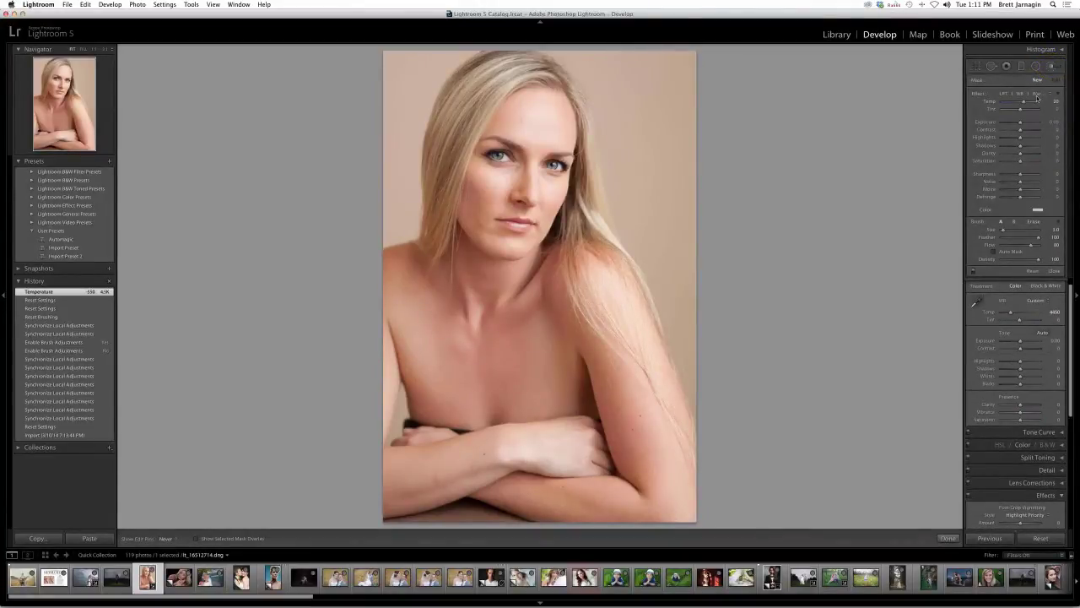
click(1037, 94)
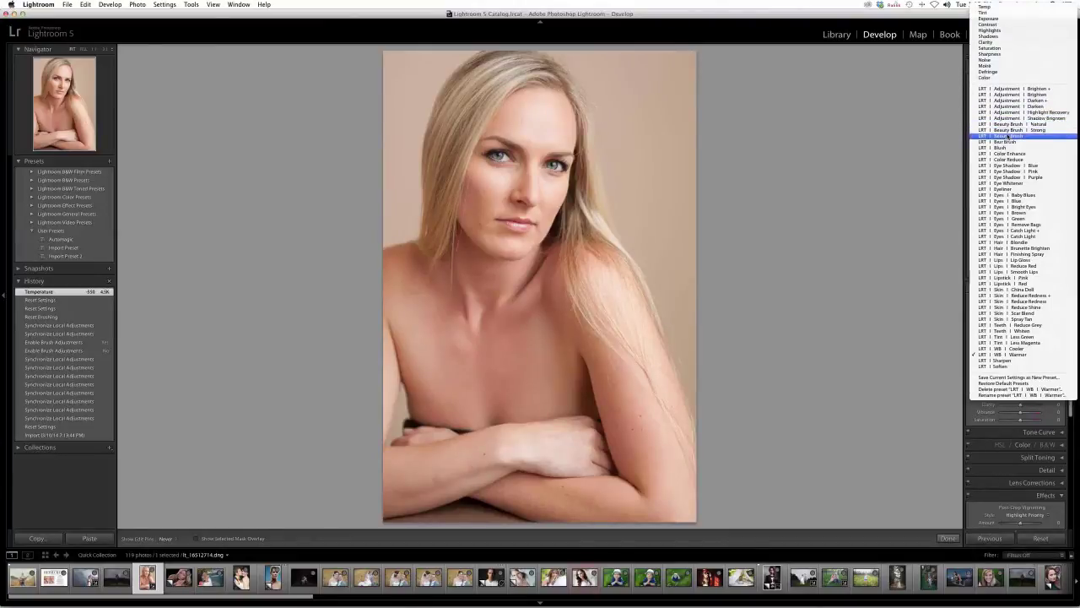
- Load the LRT | Beauty Brush effect and fine-tune the brush size with [ and ]
click(1005, 136)
key(bracketleft)
key(bracketleft)
key(bracketleft)
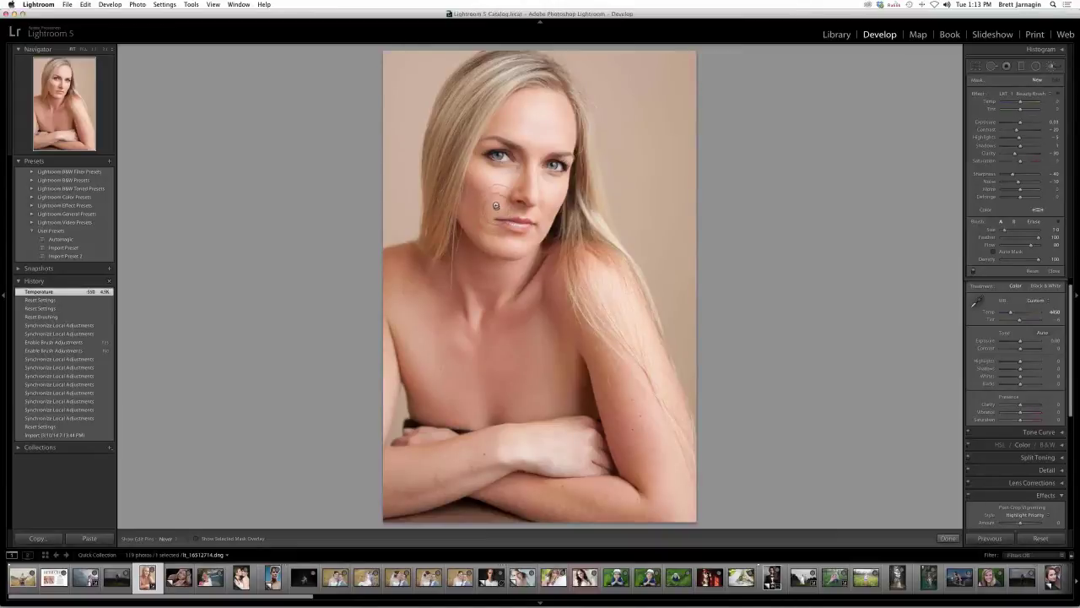
key(bracketright)
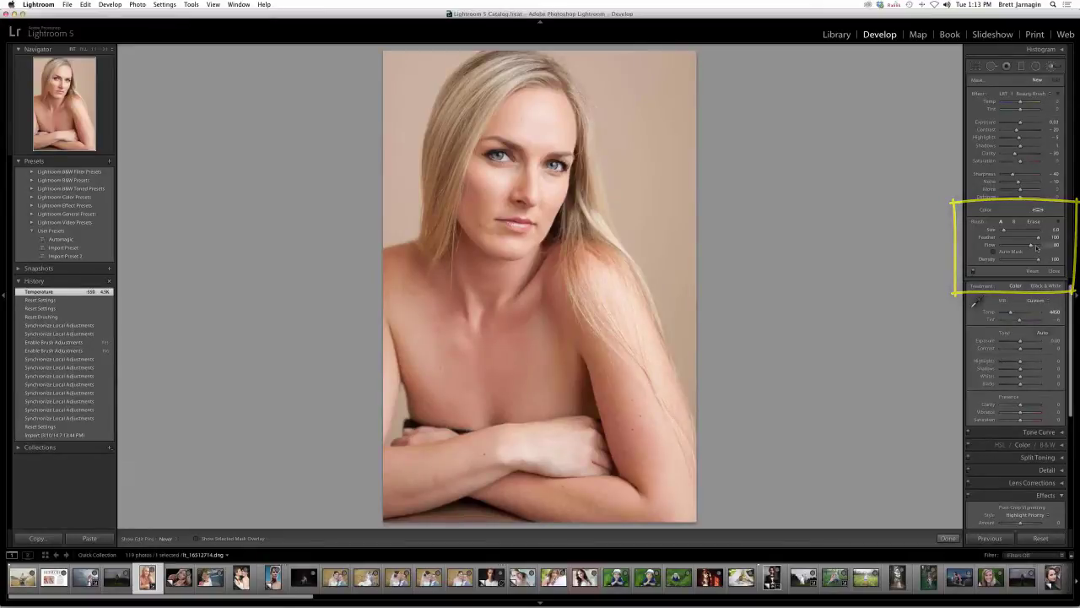
- Set brush Flow and Density to 100 and paint the first Beauty Brush stroke on the forehead
drag(1036, 246, 1026, 249)
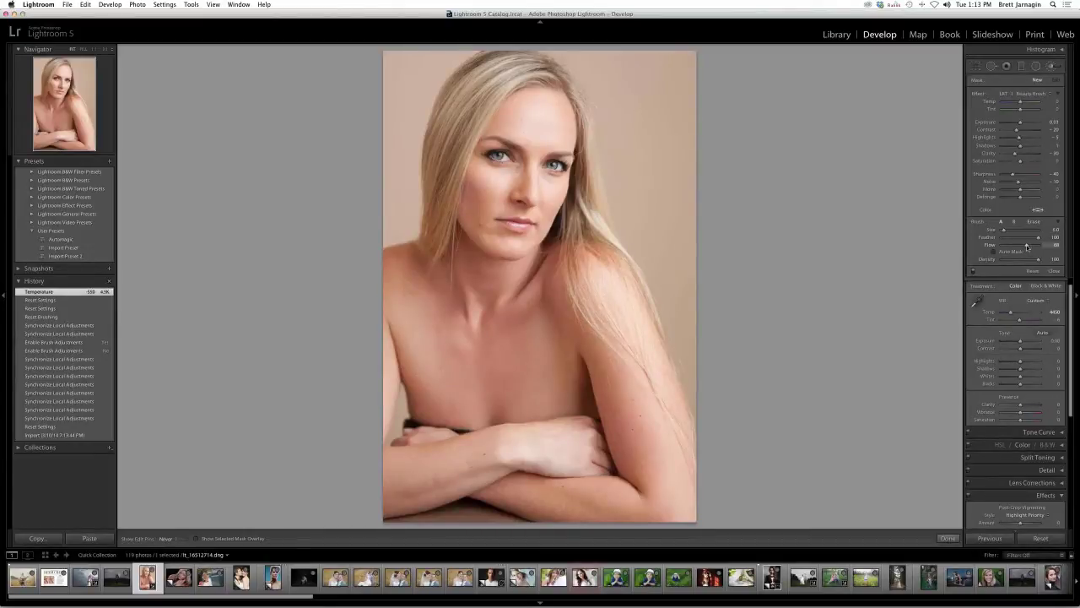
drag(1027, 247, 1036, 247)
drag(1038, 259, 1031, 260)
drag(1030, 260, 1033, 260)
drag(1033, 260, 1040, 260)
click(557, 127)
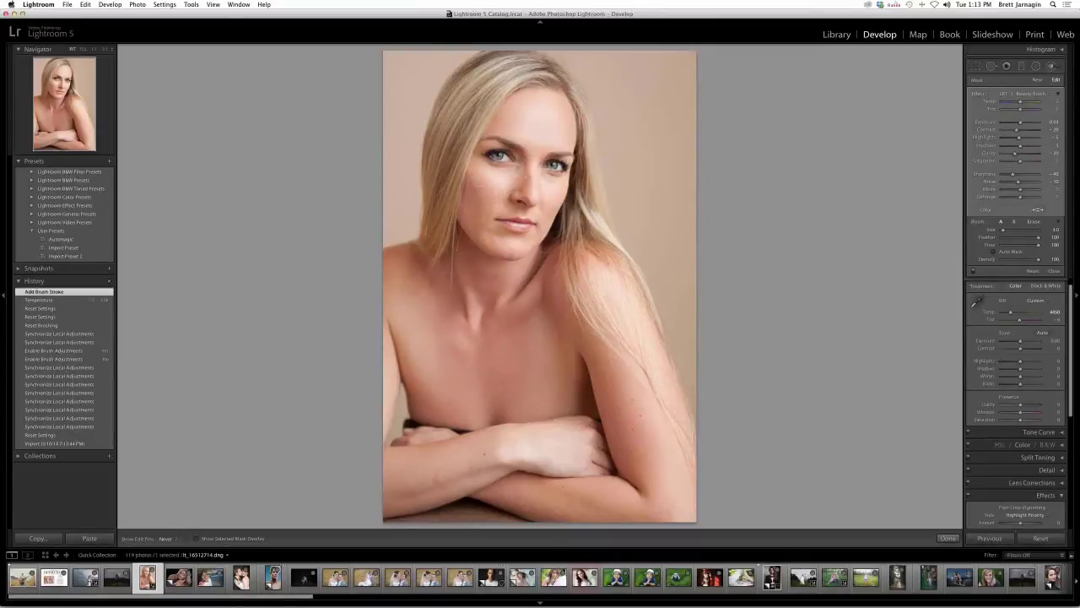
- Paint Beauty Brush smoothing over the right cheek and nose, then show the red mask overlay
click(549, 186)
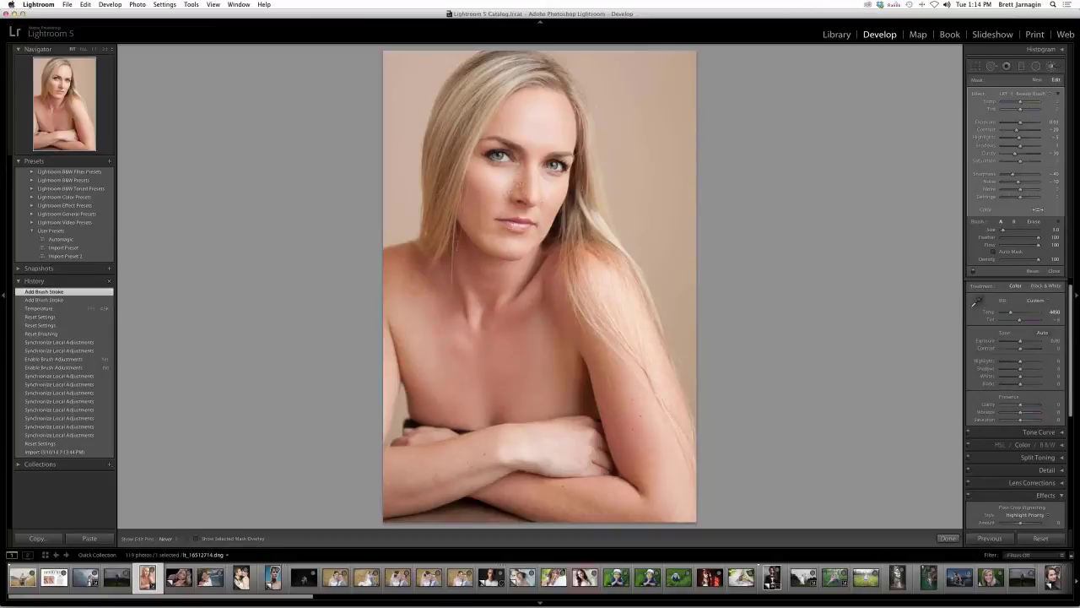
click(512, 180)
click(512, 179)
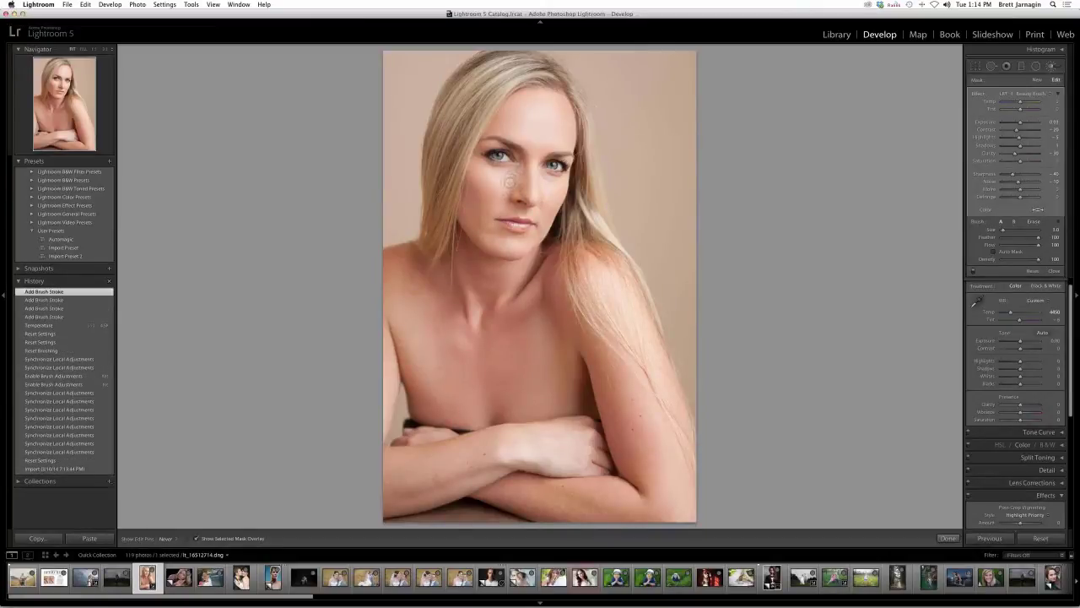
key(o)
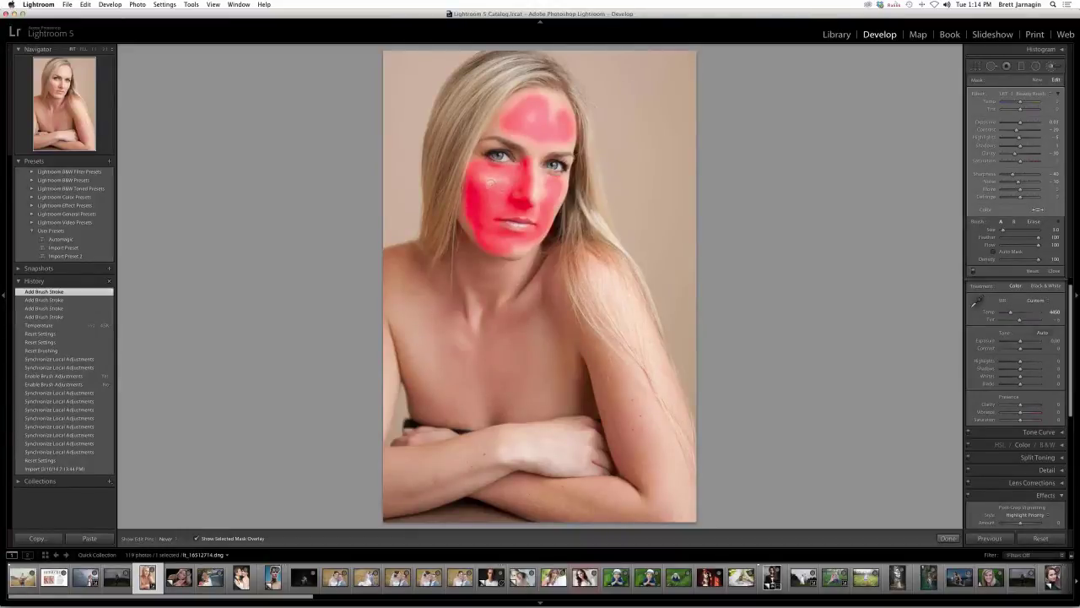
- Paint more smoothing around the nose, across the forehead and between the eyes
click(506, 180)
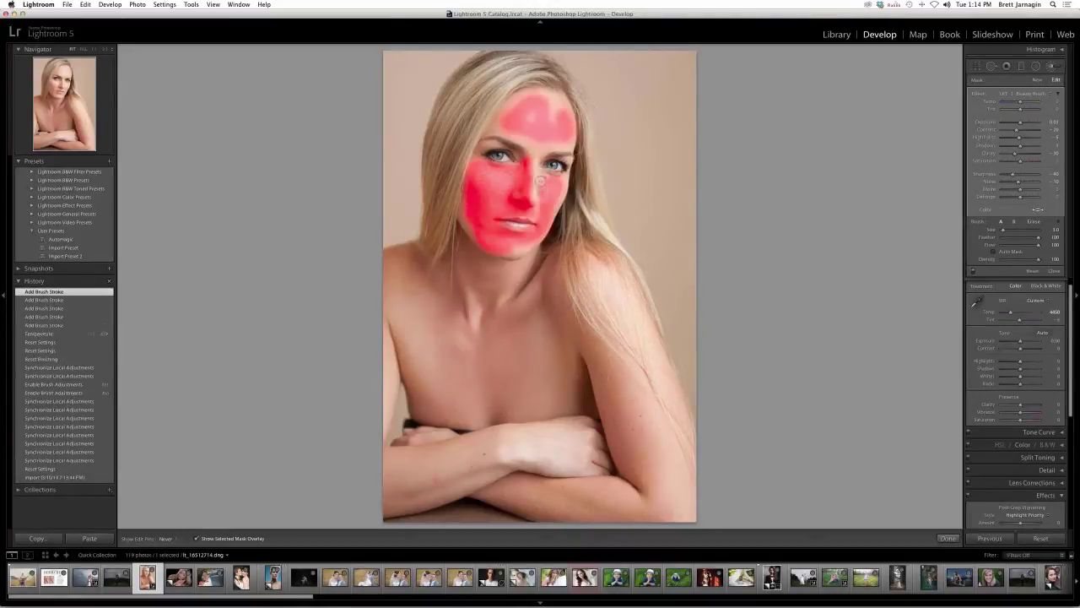
drag(540, 180, 545, 173)
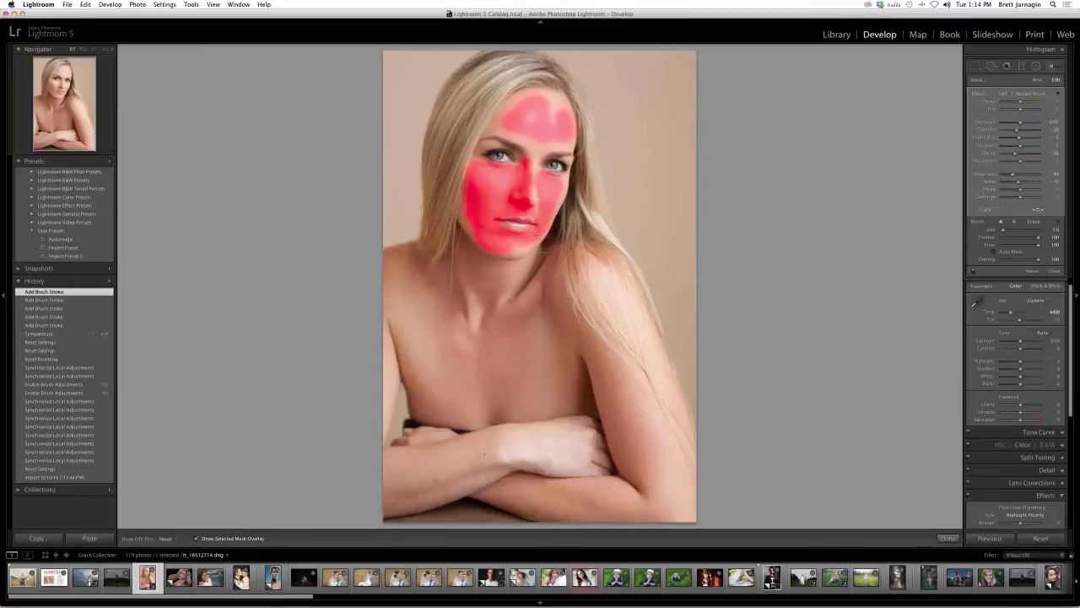
click(513, 103)
click(533, 106)
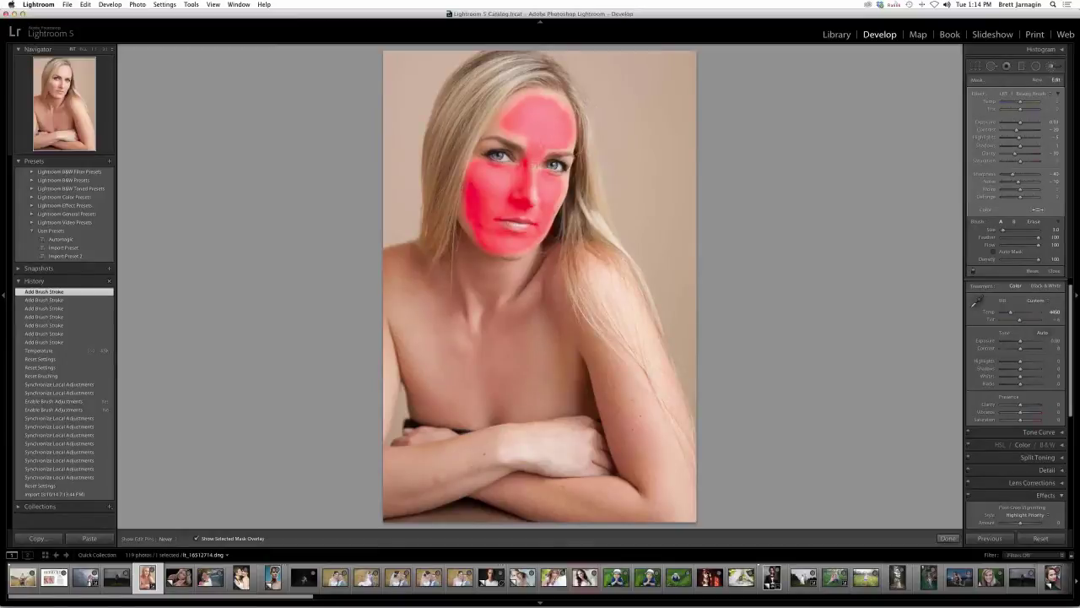
click(534, 168)
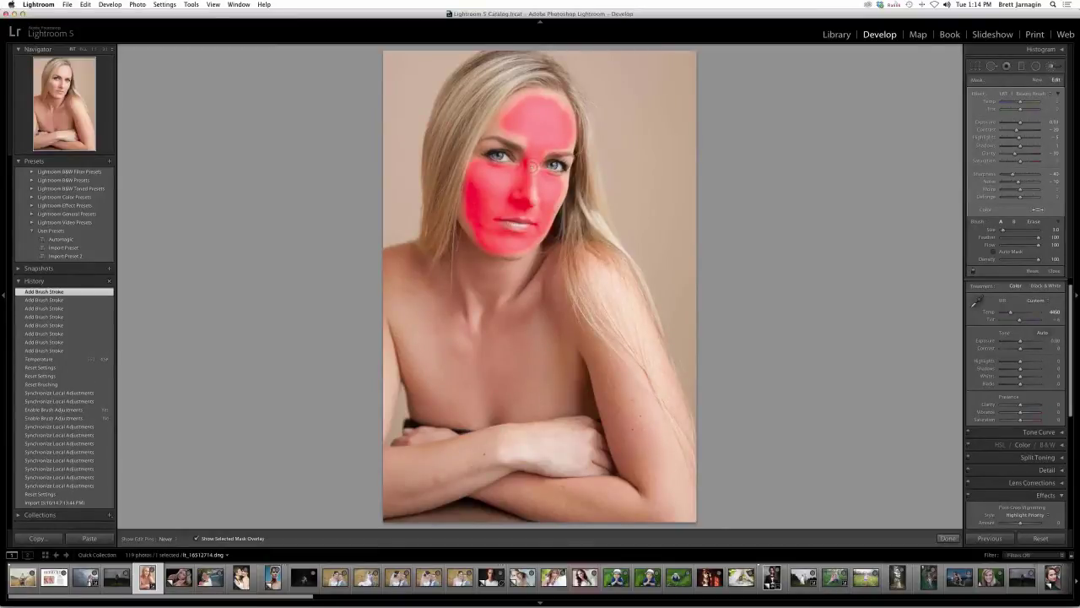
- Undo the accidental rating change, show the Histogram panel, and hide the red mask overlay
key(0)
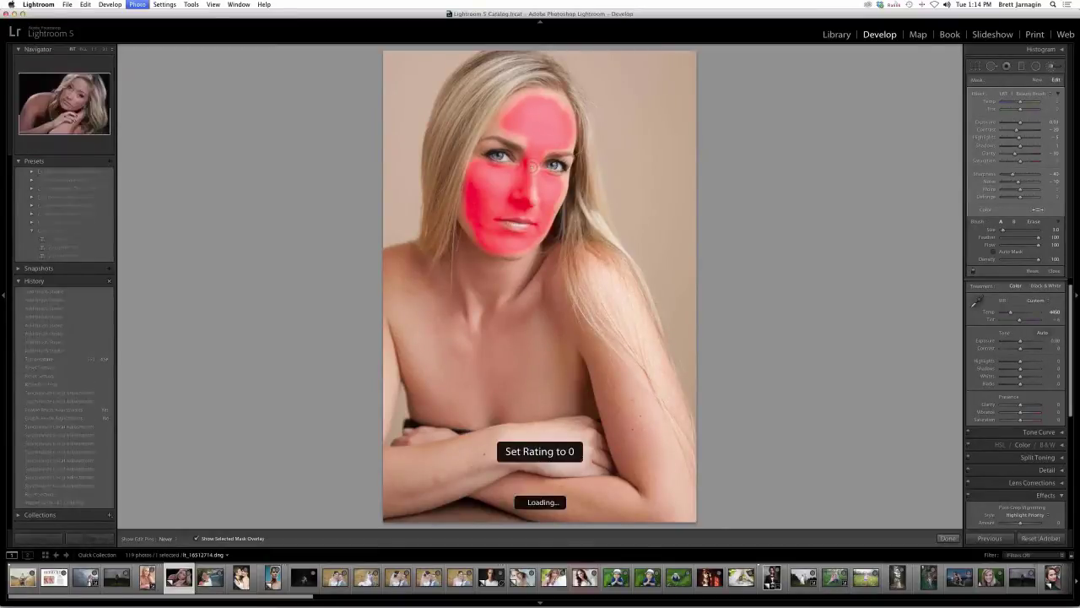
key(super+z)
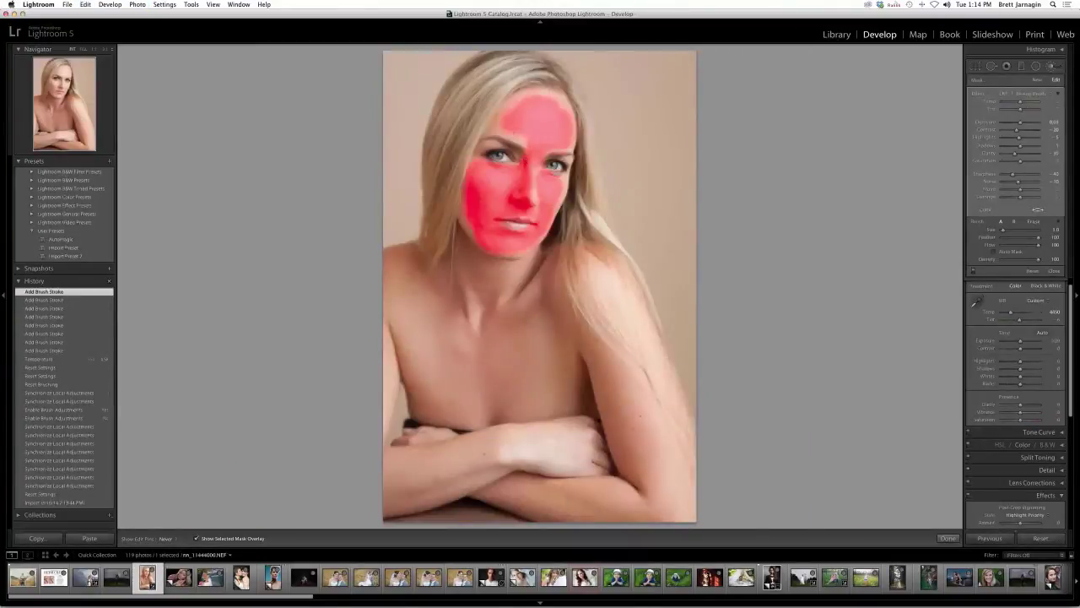
key(super+0)
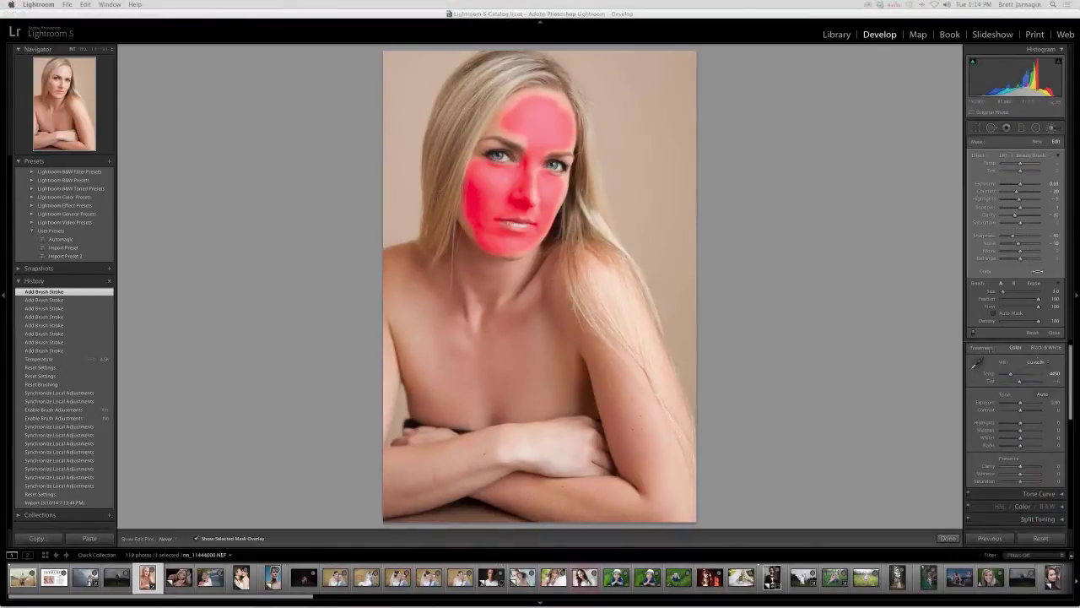
click(538, 14)
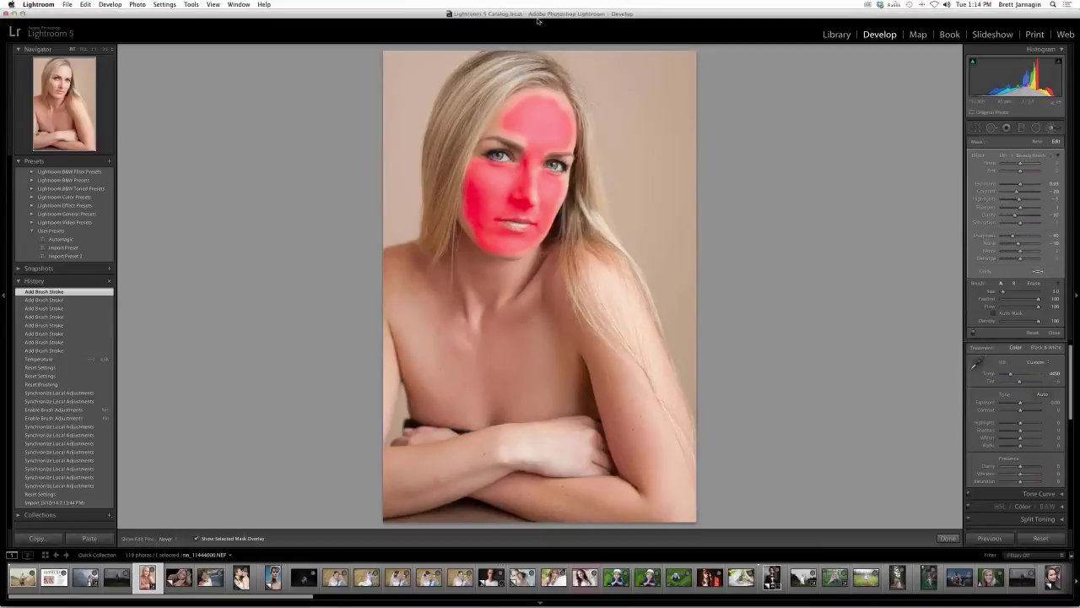
key(o)
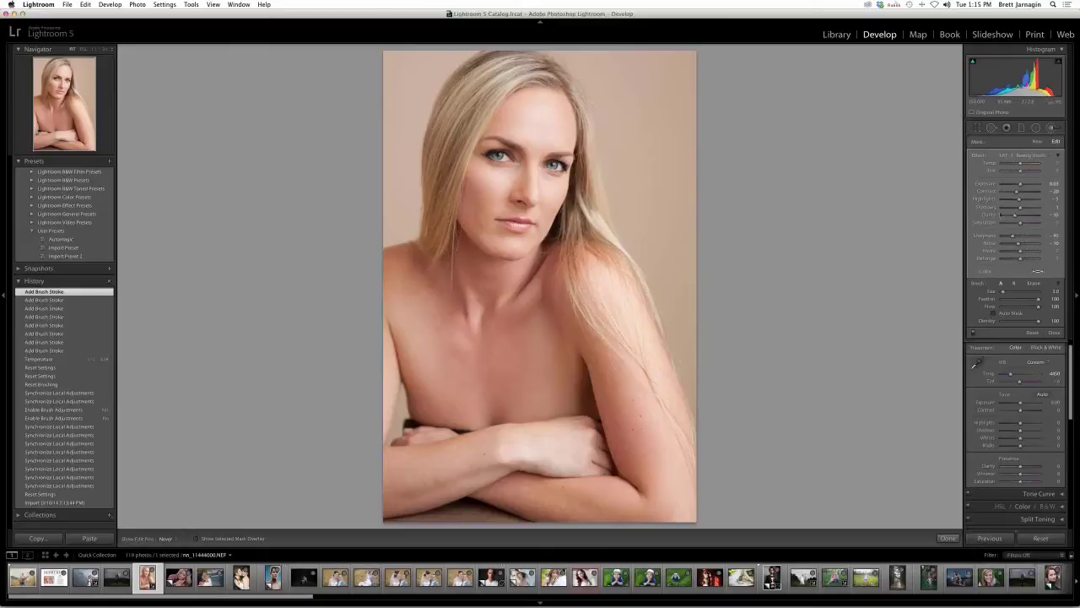
- Enlarge the brush to 4.0 and paint smoothing onto her upper arm and forearms
click(1023, 157)
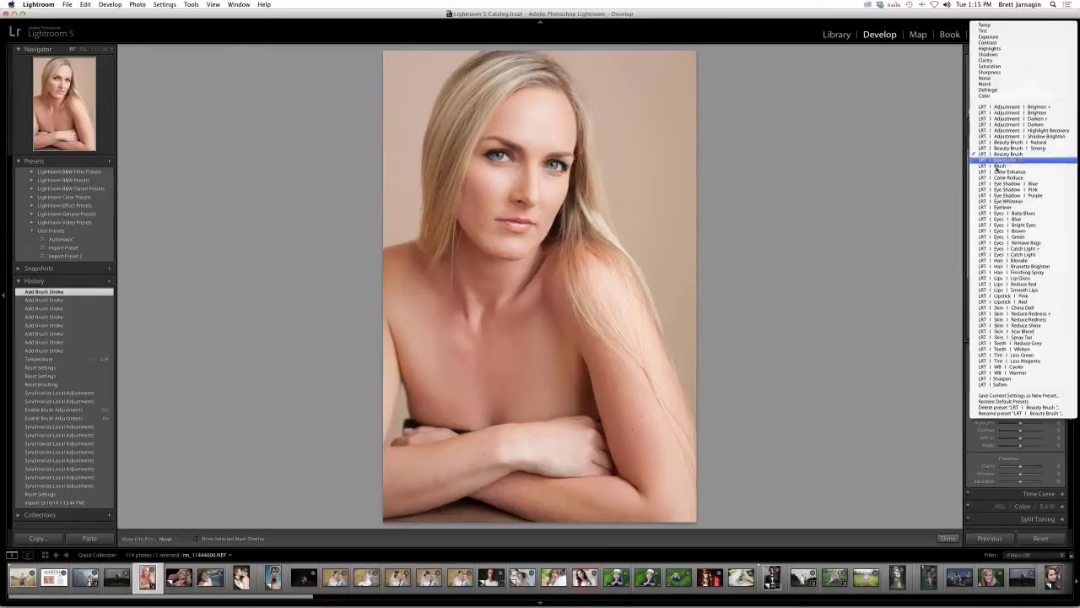
click(916, 186)
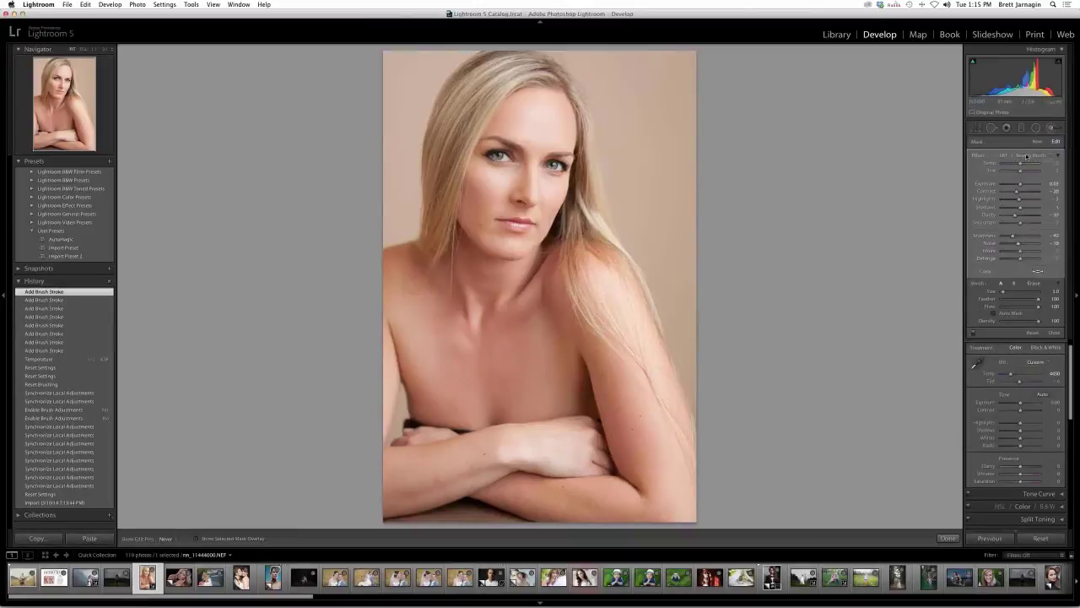
click(1027, 156)
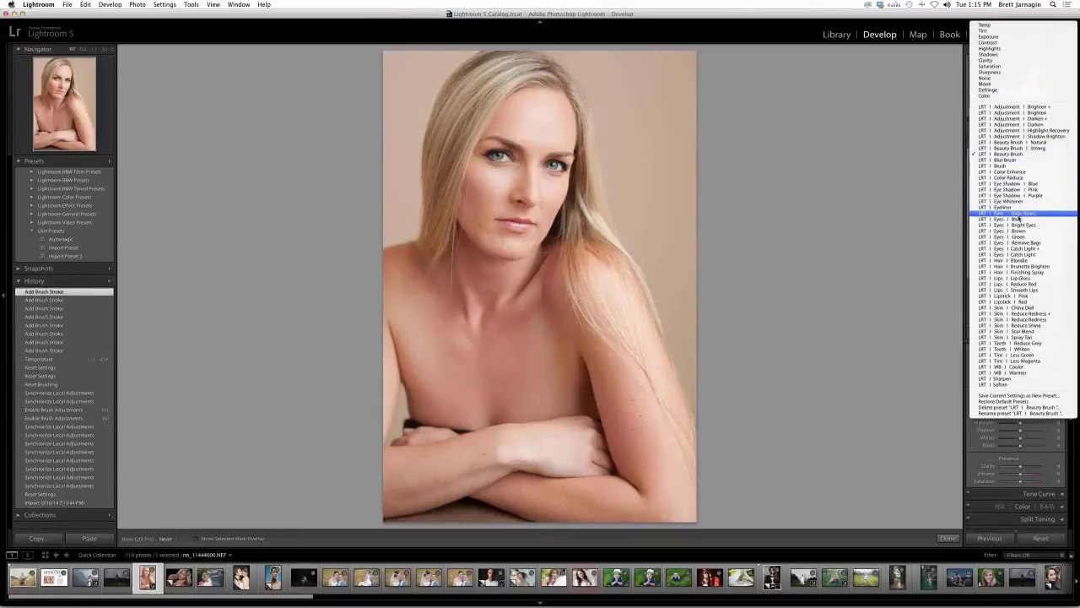
click(933, 224)
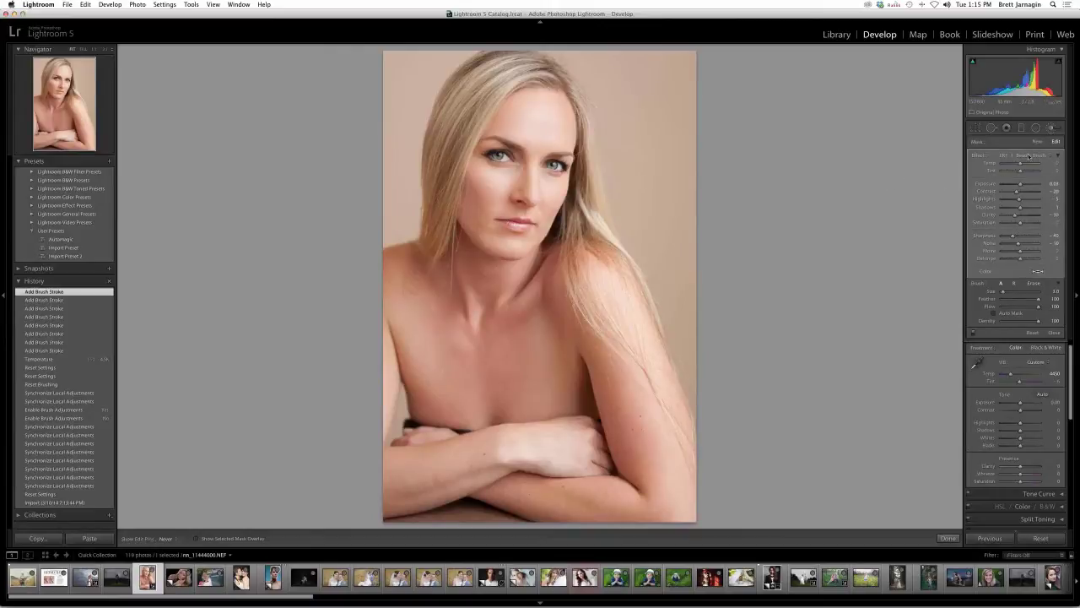
key(bracketright)
key(bracketright)
drag(631, 378, 633, 397)
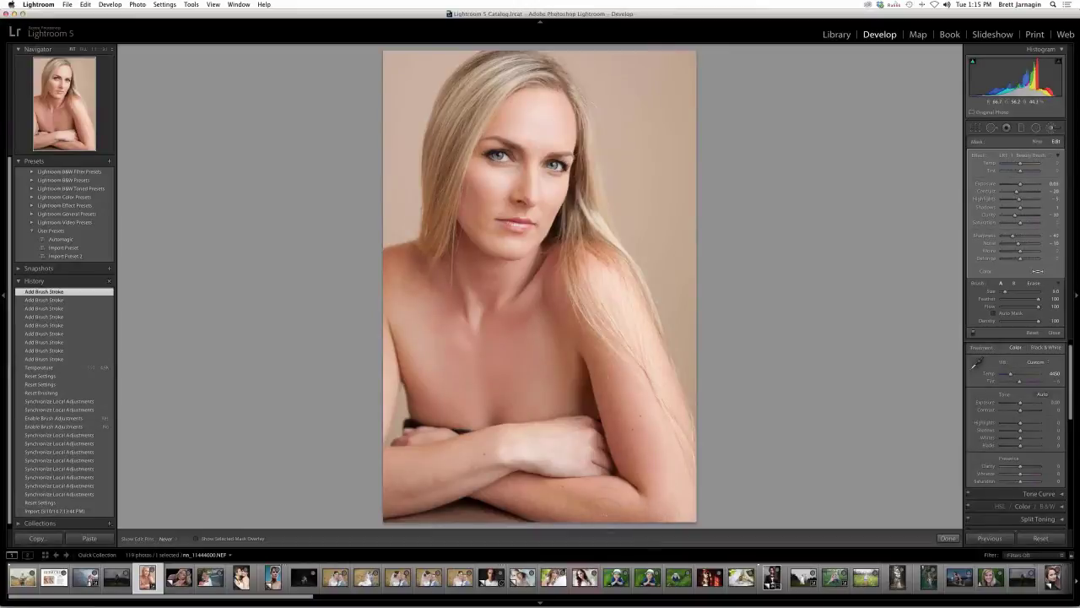
click(518, 447)
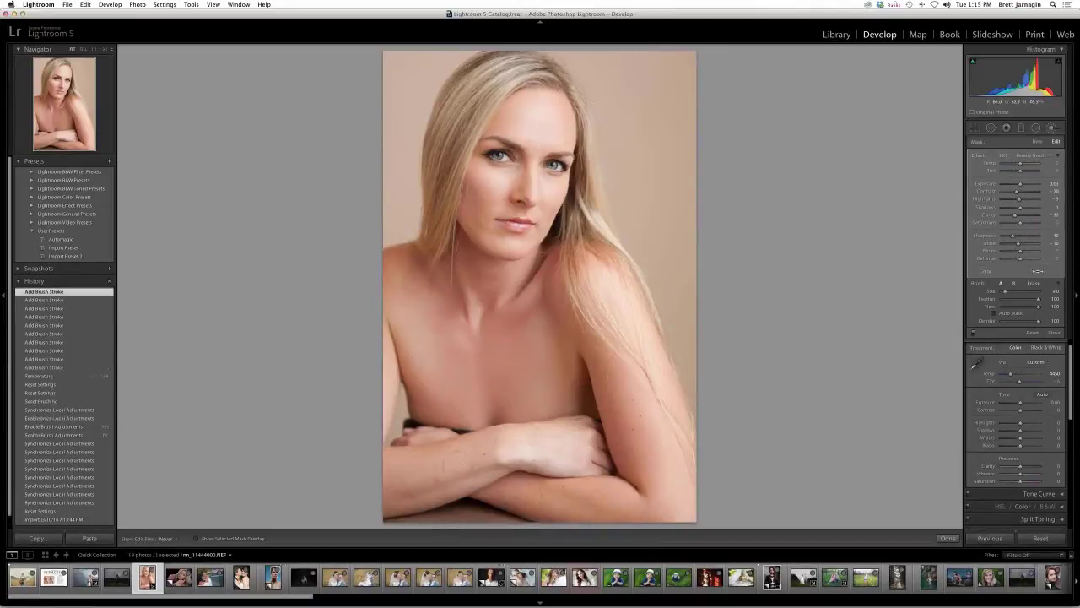
- Finish smoothing the forearms and switch the effect to LRT | Beauty Brush | Strong
drag(512, 452, 569, 437)
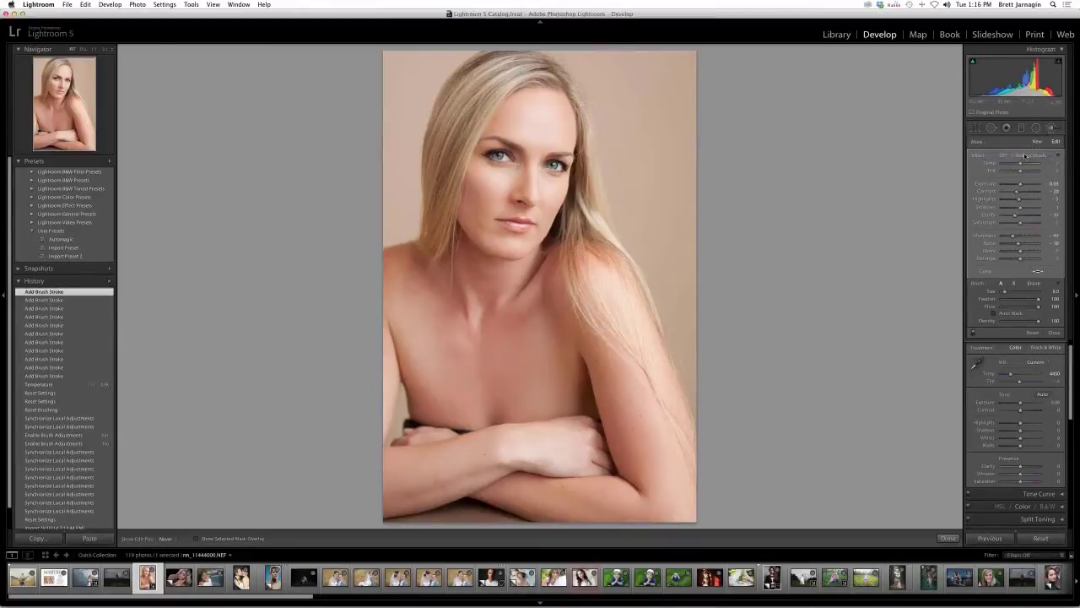
click(1027, 155)
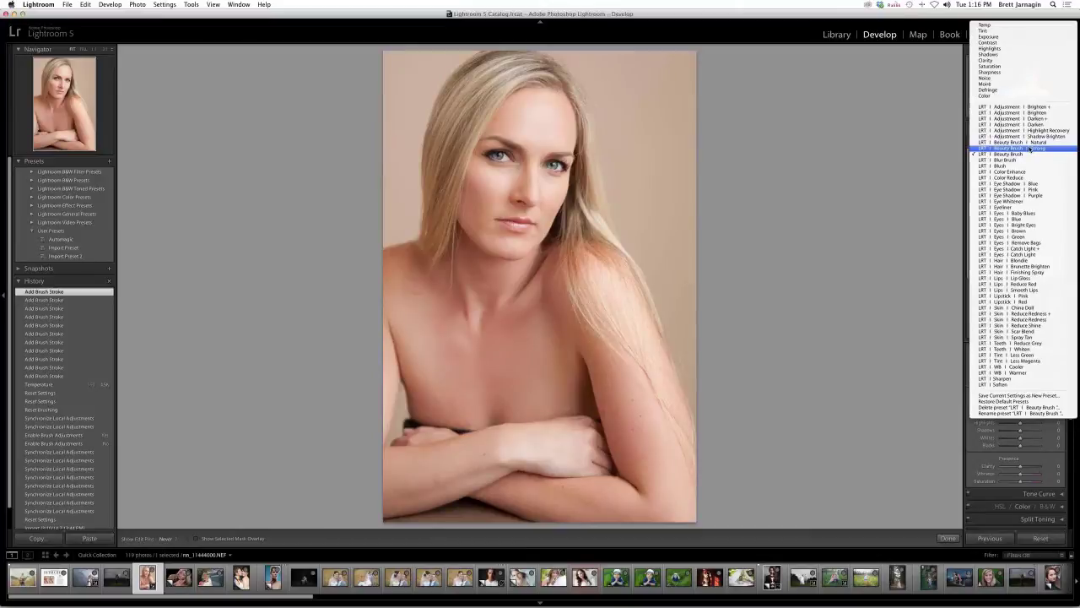
click(835, 19)
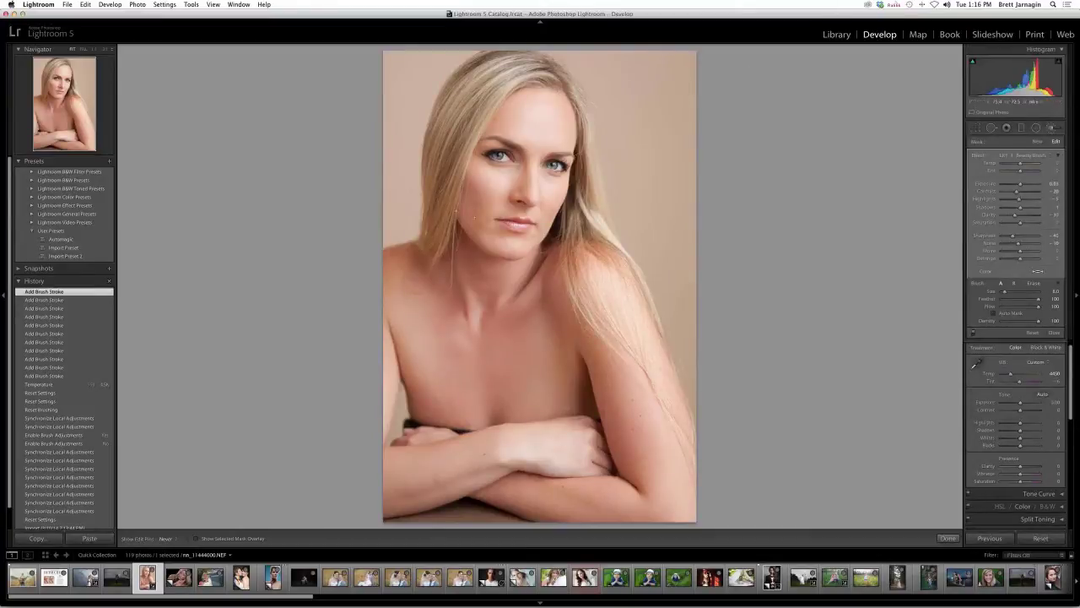
click(1036, 157)
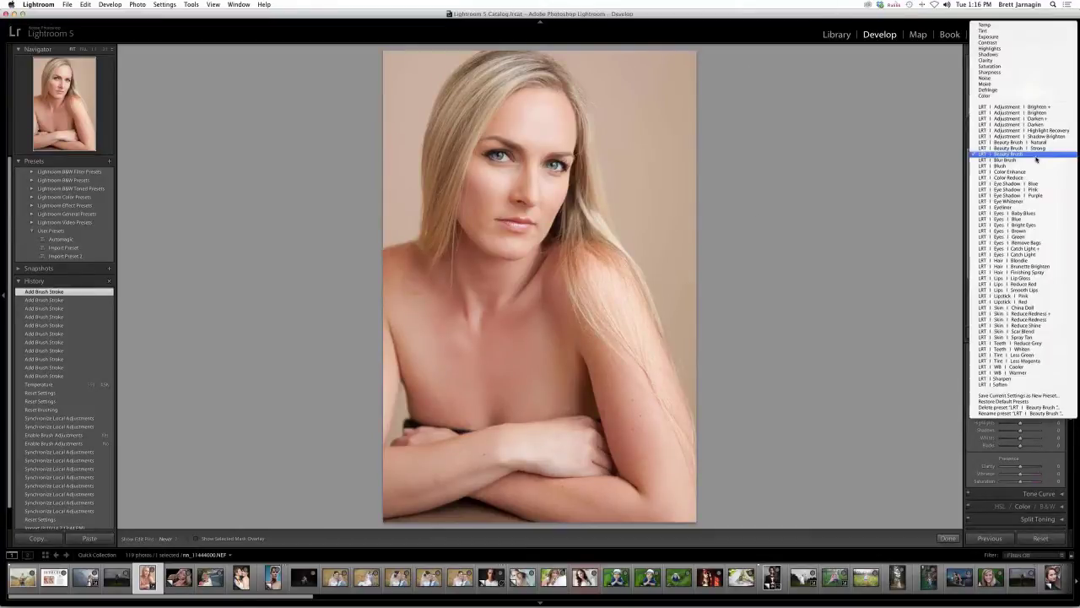
click(1037, 149)
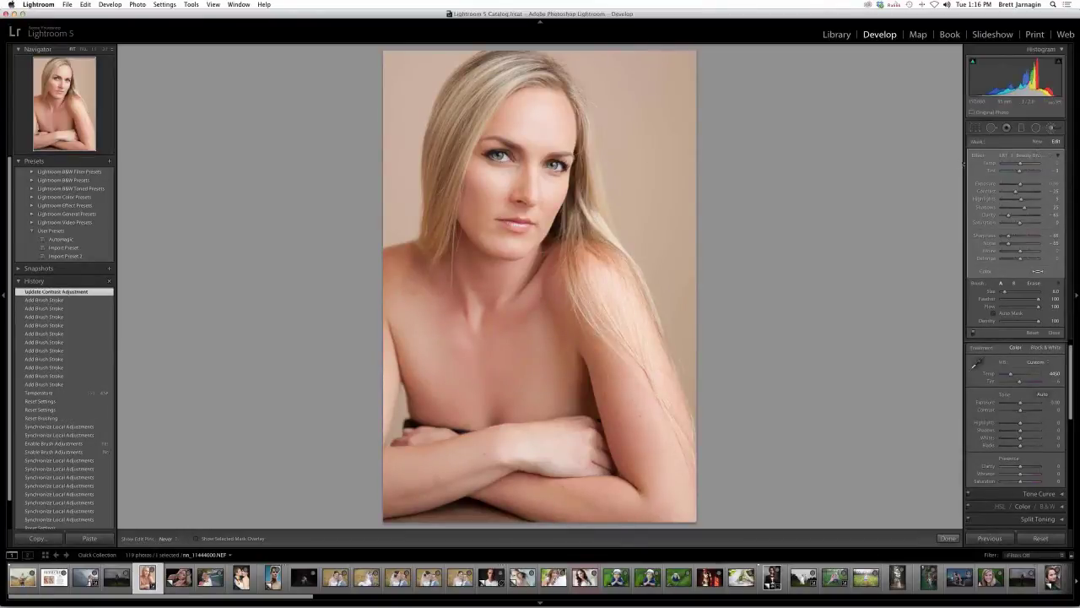
click(1028, 158)
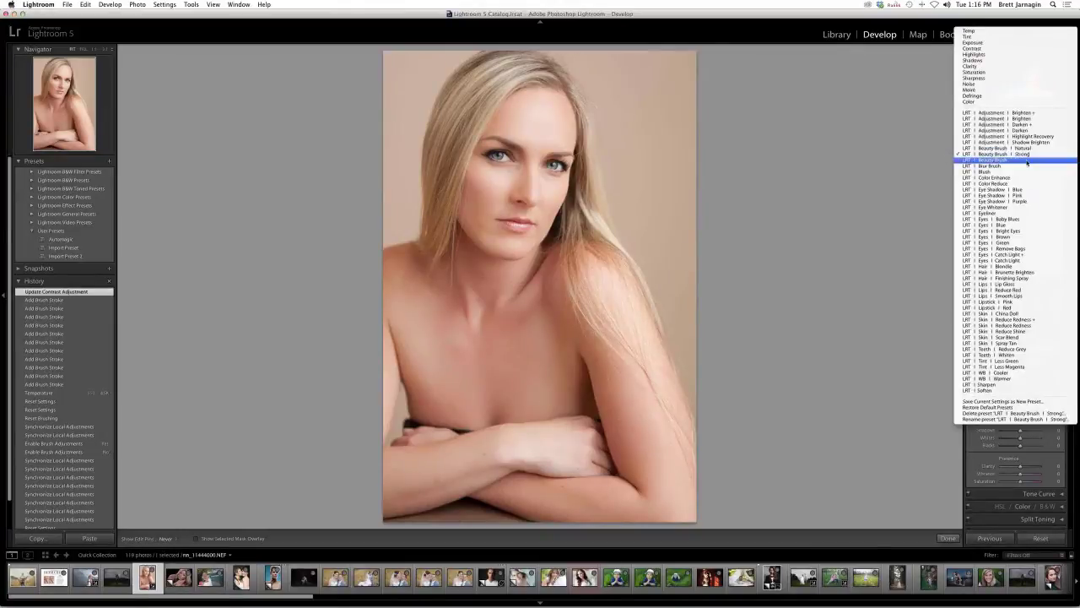
click(1027, 158)
click(1028, 154)
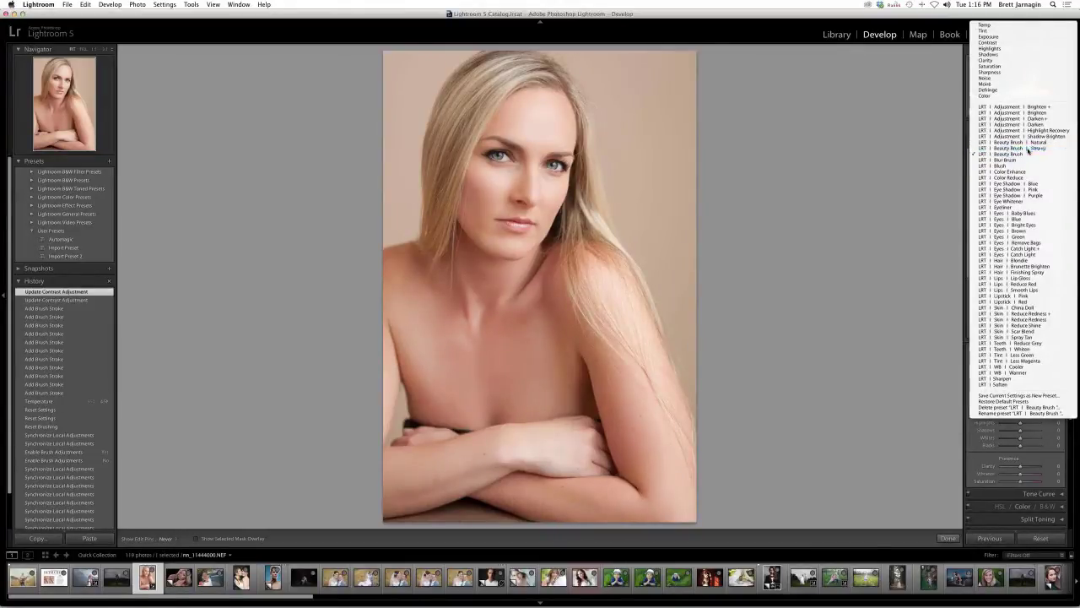
click(1028, 150)
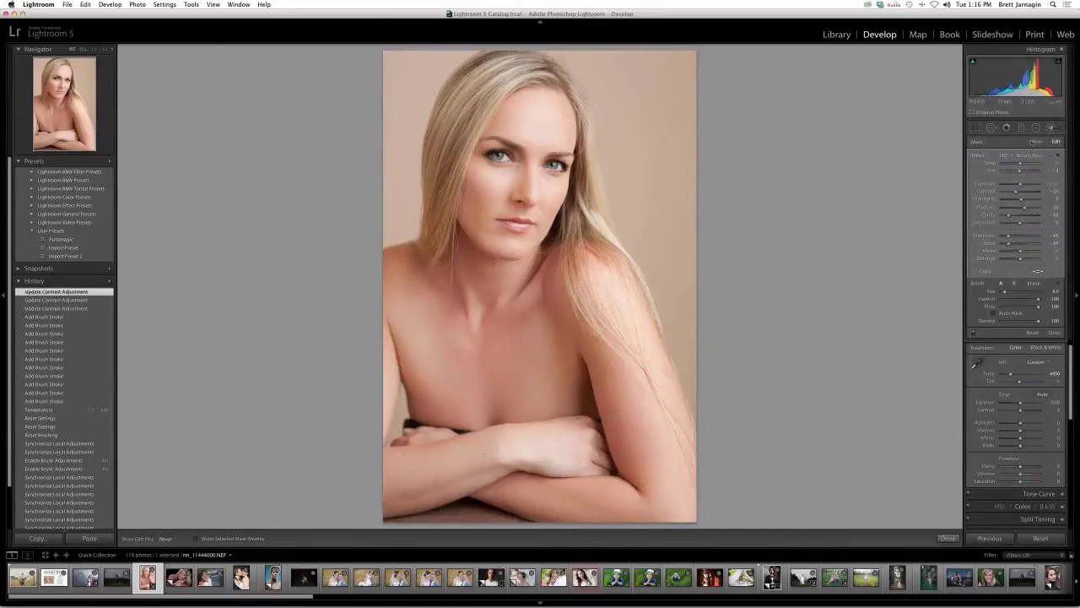
- Start a new brush mask, hide the histogram, and pick LRT | Skin | Reduce Redness +
click(1037, 141)
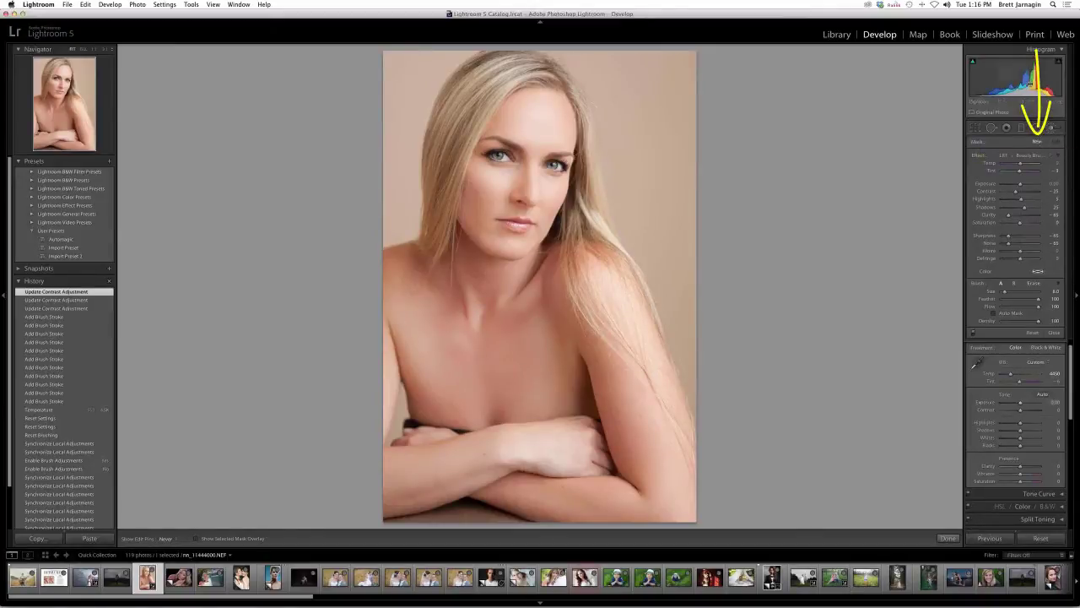
key(super+0)
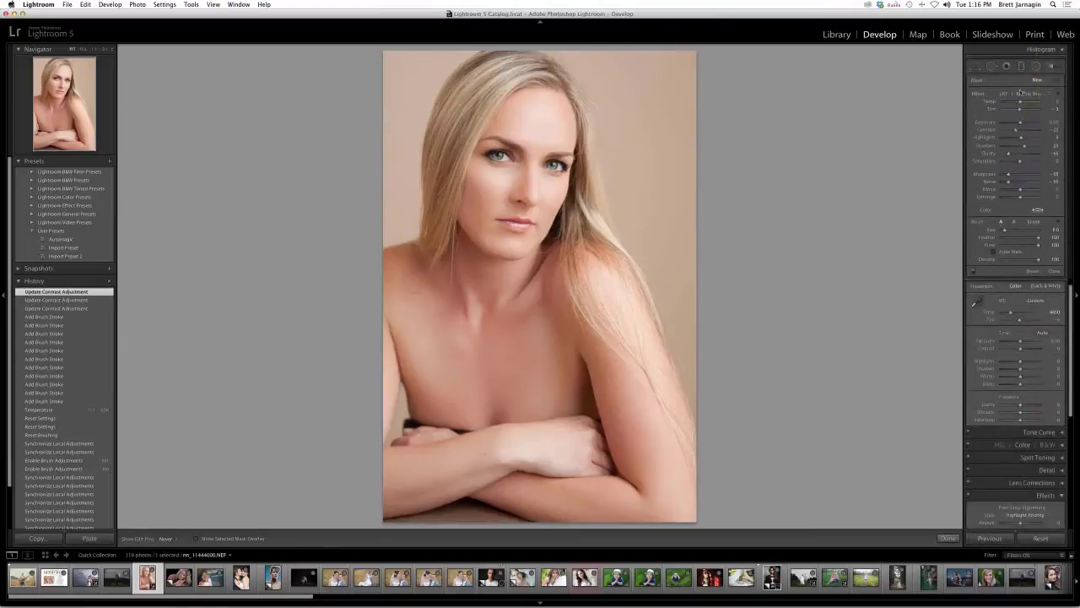
click(1019, 96)
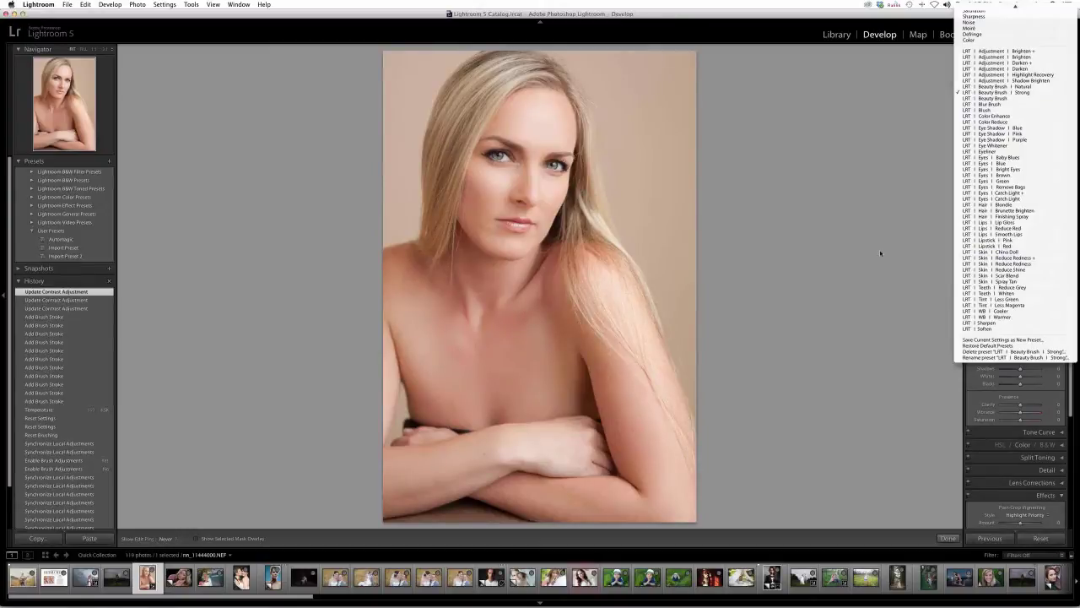
click(1023, 258)
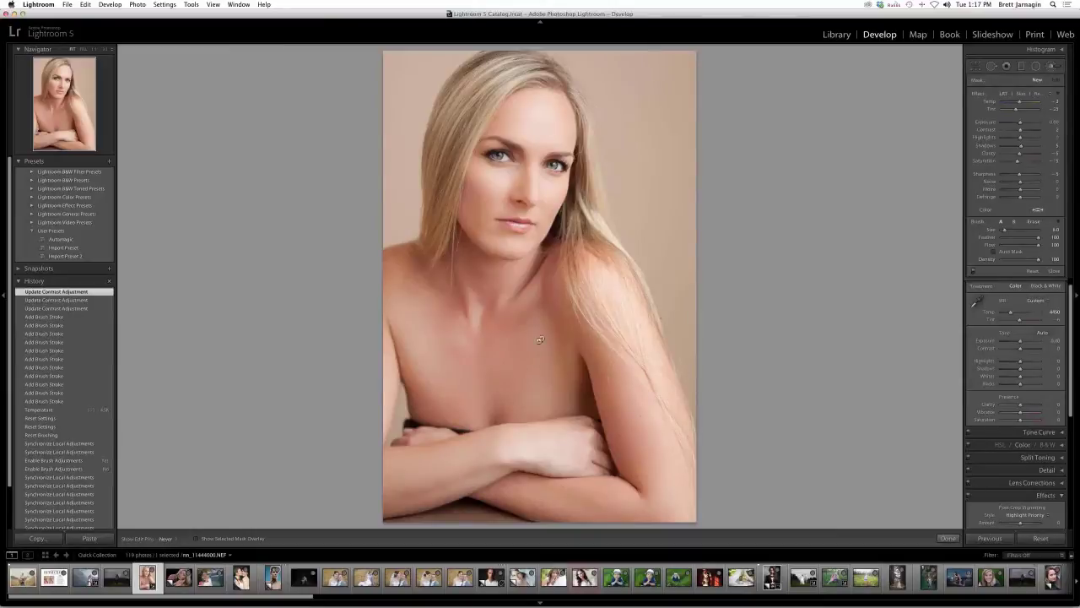
key(bracketright)
key(bracketright)
key(bracketright)
key(bracketright)
key(bracketright)
key(bracketright)
mouse_move(615, 407)
mouse_down()
mouse_move(619, 390)
mouse_move(626, 400)
mouse_up()
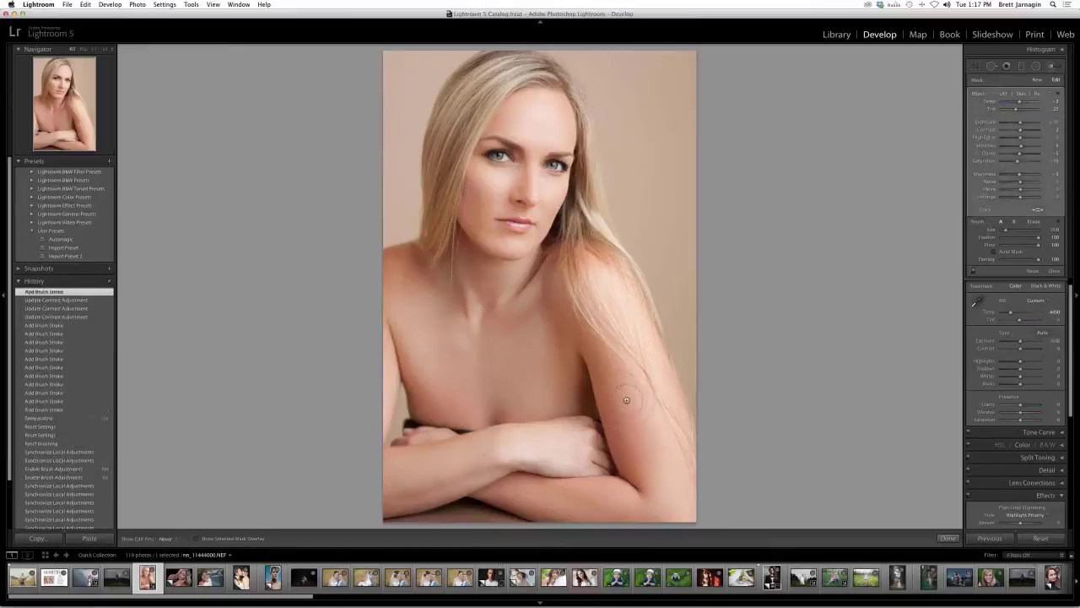
drag(560, 487, 519, 358)
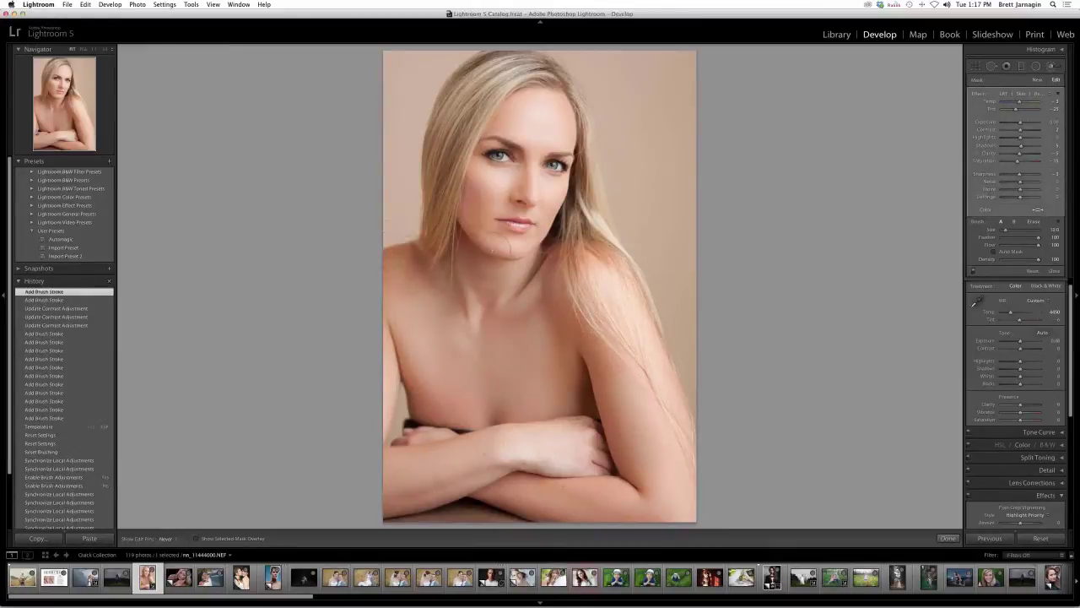
mouse_move(393, 238)
mouse_down()
mouse_move(500, 237)
mouse_move(457, 245)
mouse_up()
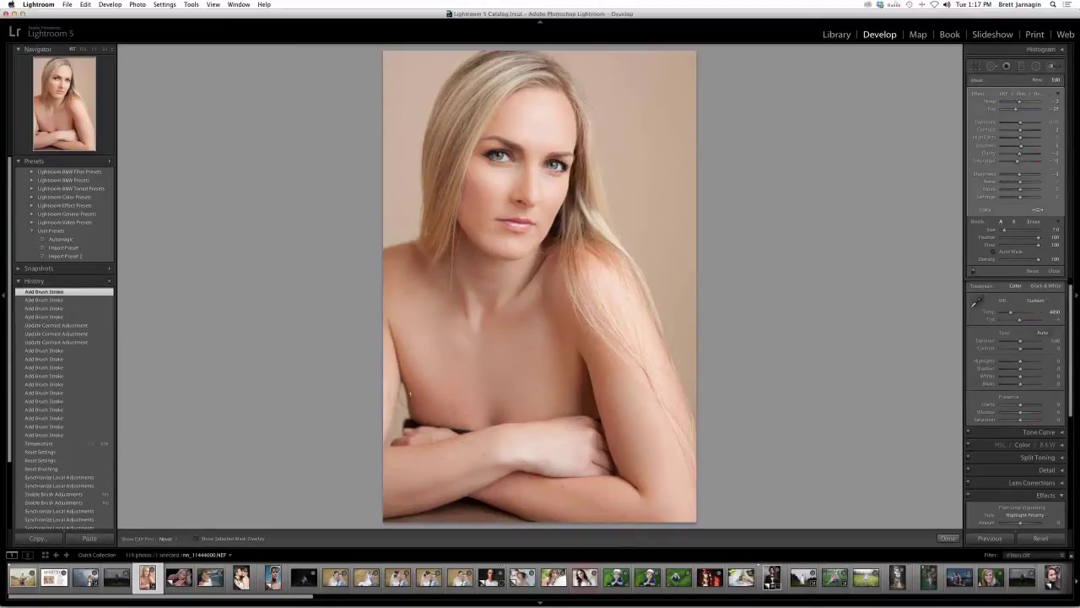
drag(400, 387, 486, 408)
click(541, 409)
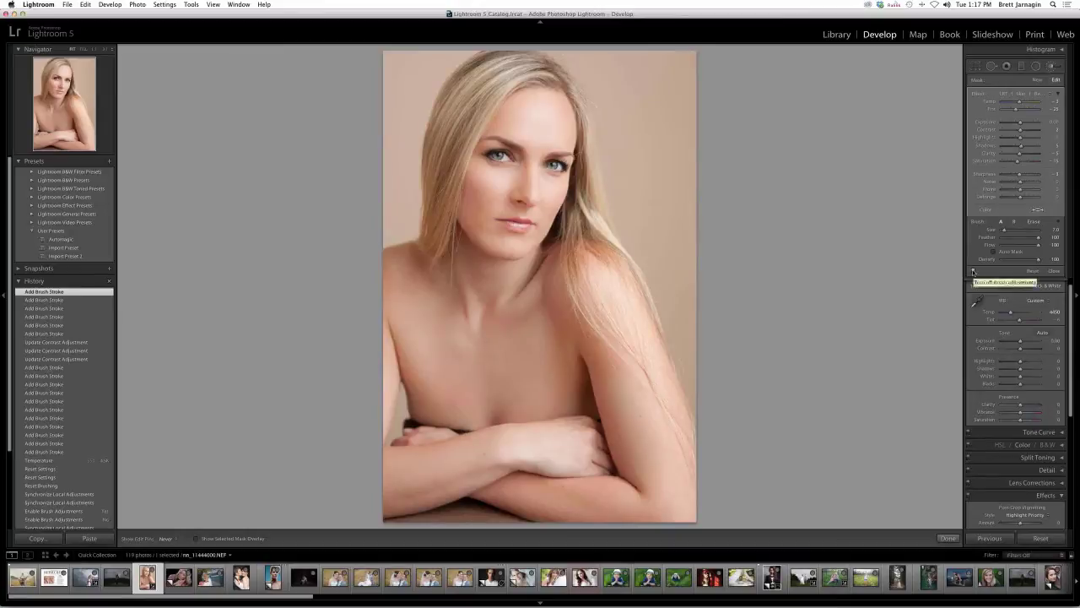
click(973, 271)
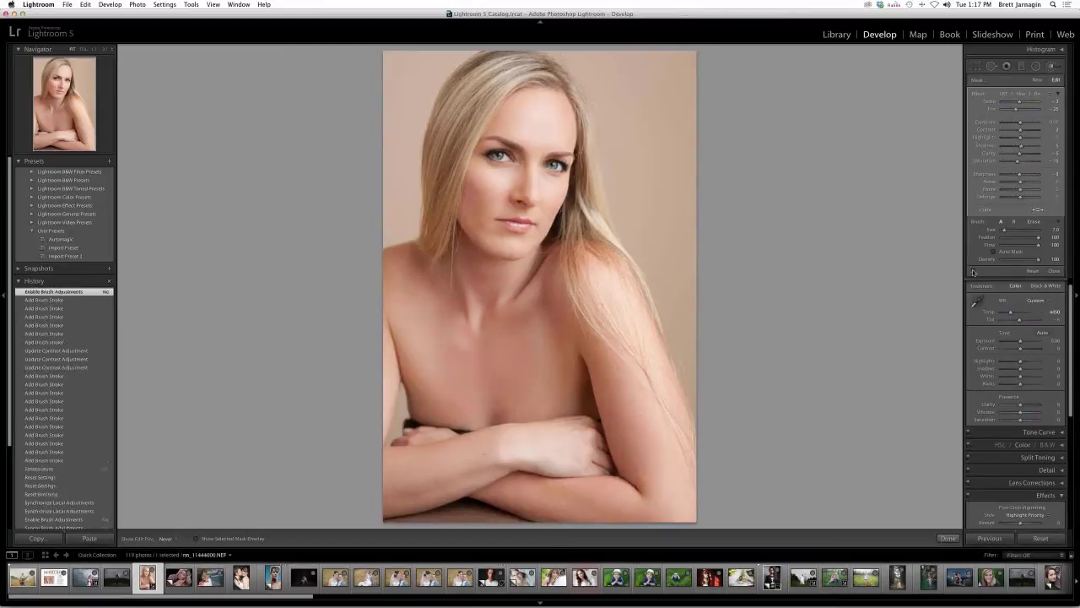
click(973, 271)
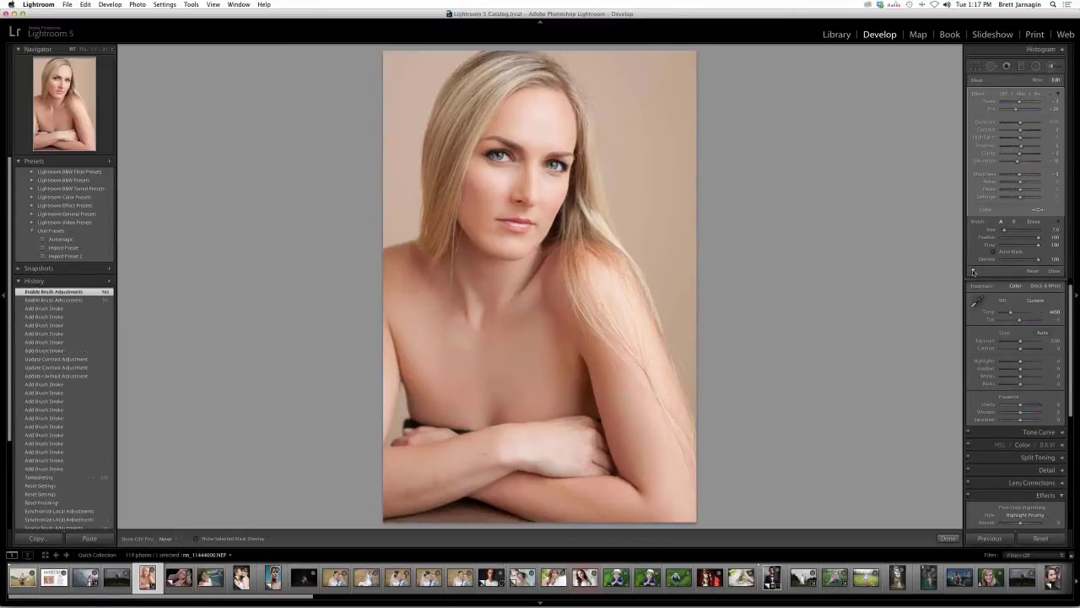
click(972, 271)
click(973, 271)
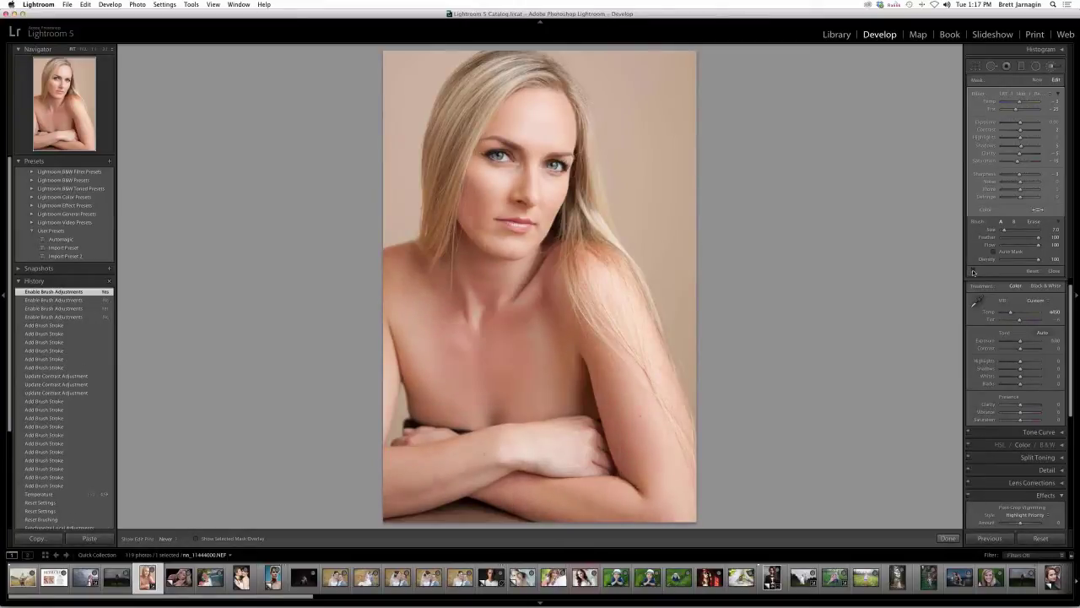
click(973, 271)
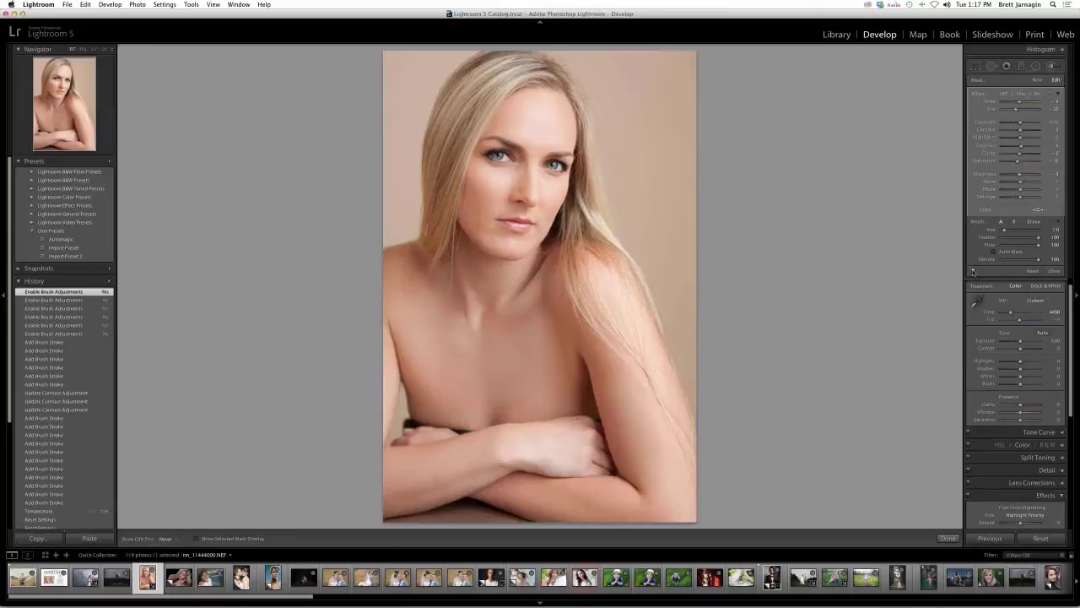
- Zoom into the face and start a new brush with the LRT | Eyes | Blue effect
key(z)
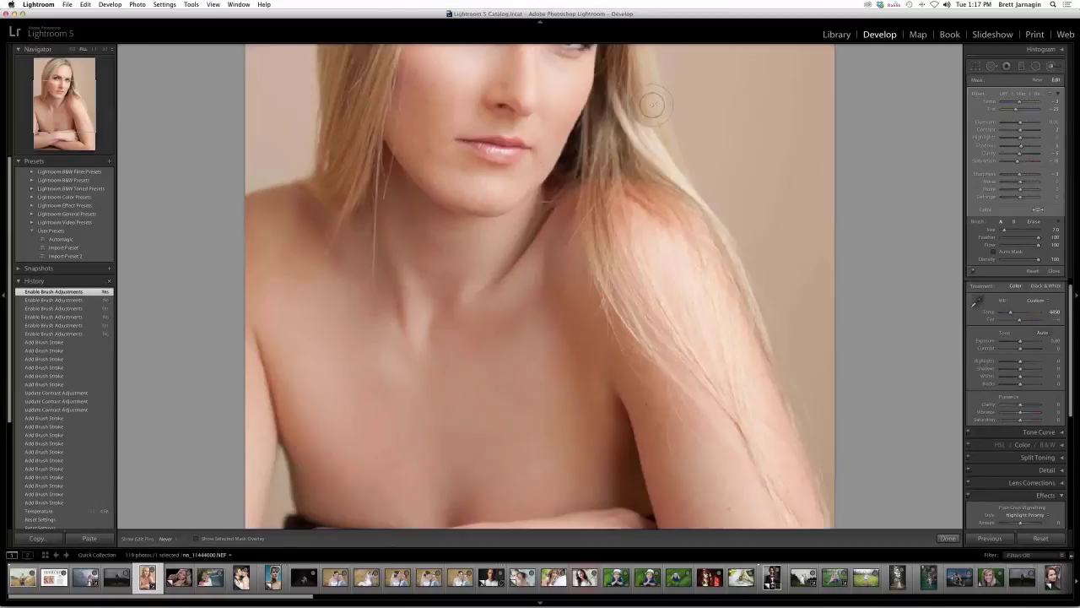
key(super+equal)
scroll(540, 168, up, 5)
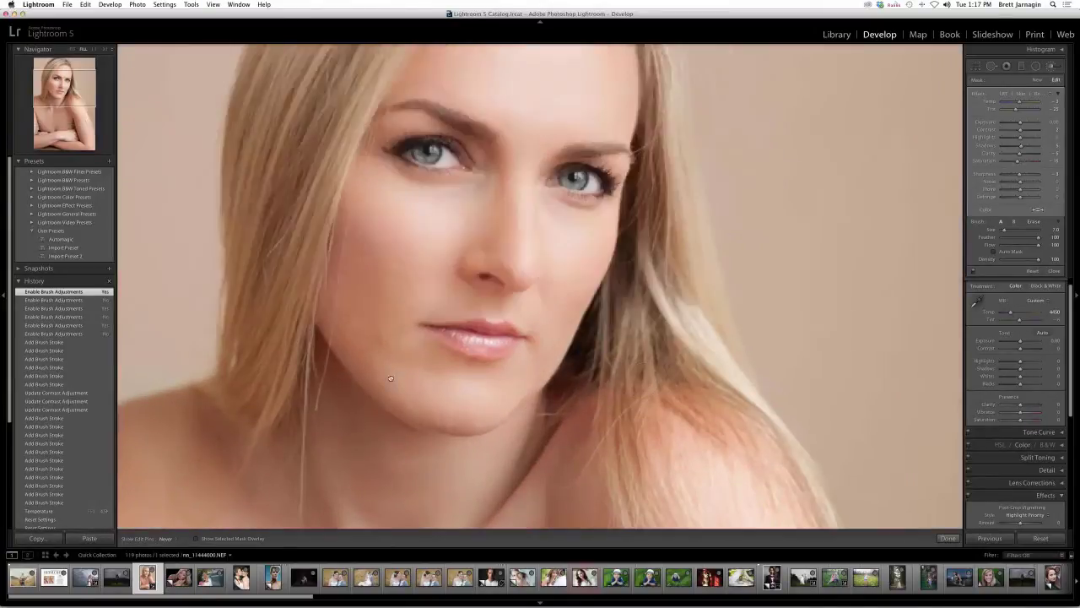
scroll(430, 232, up, 1)
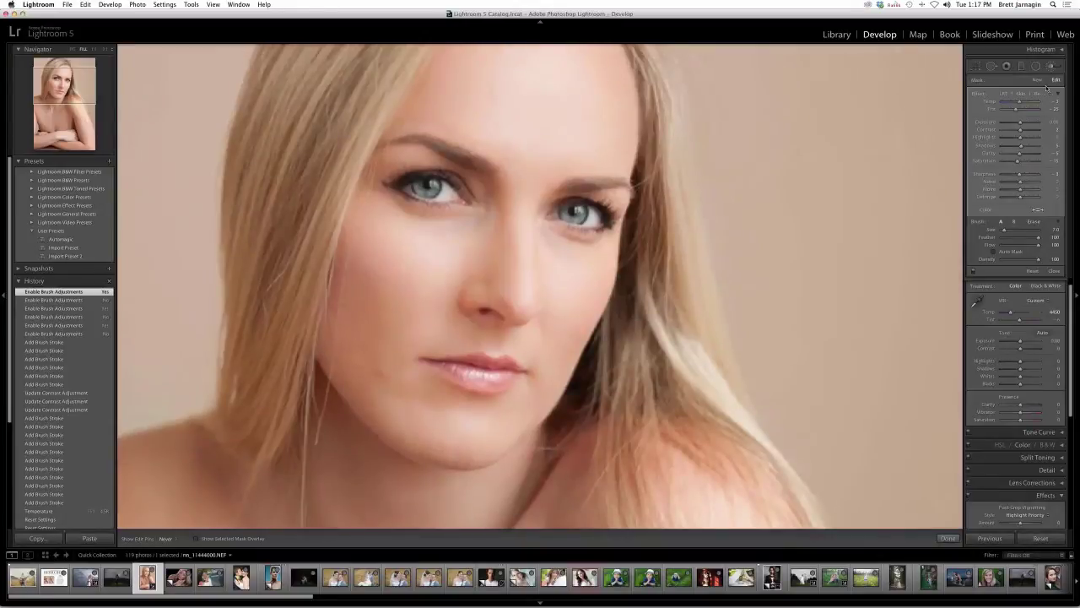
click(1038, 81)
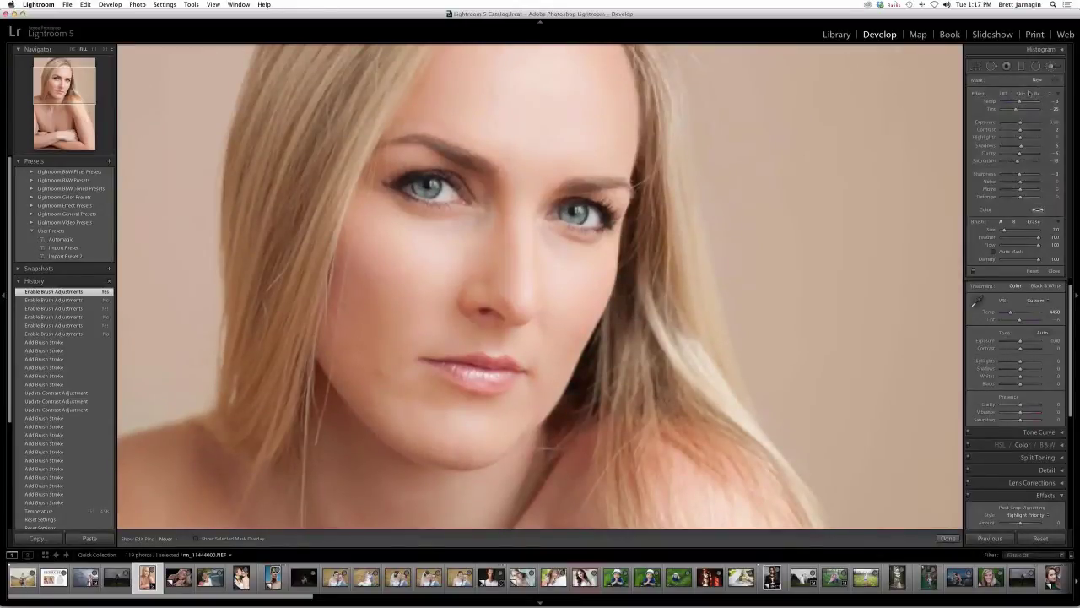
click(1028, 93)
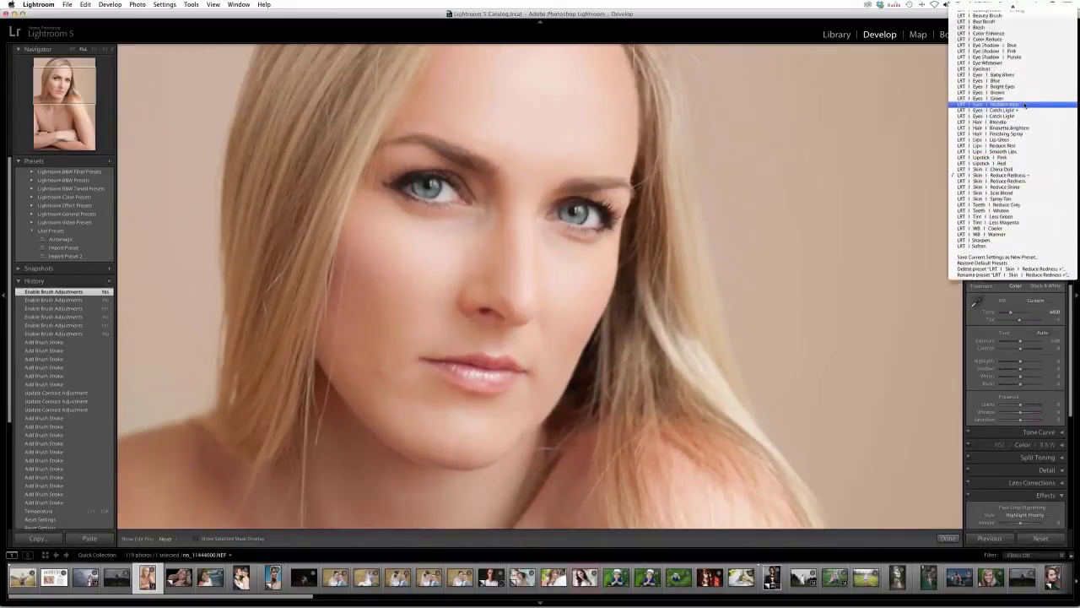
scroll(1024, 105, up, 1)
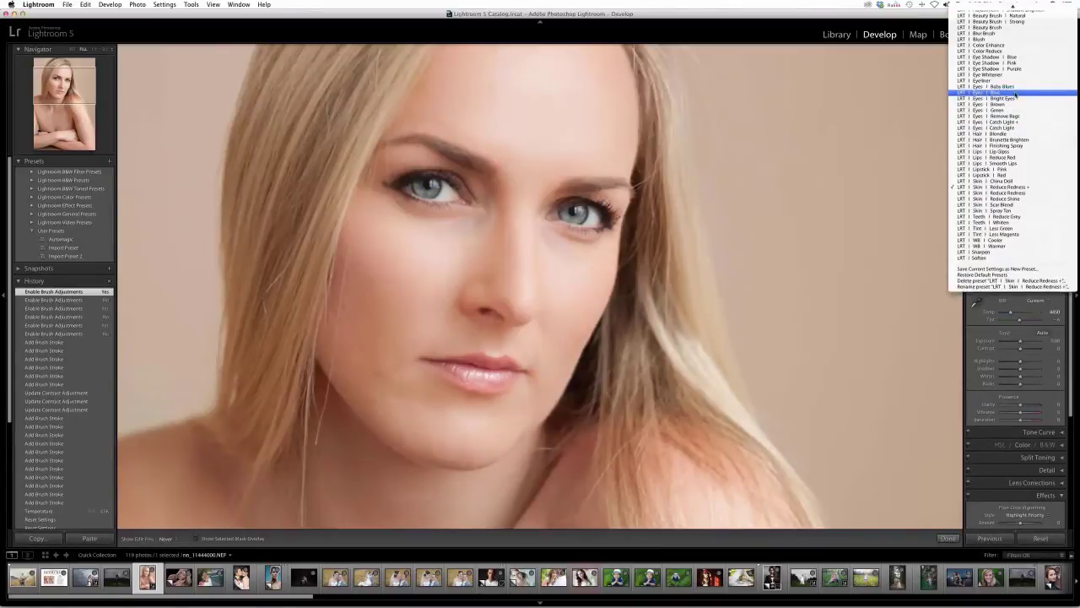
click(1015, 93)
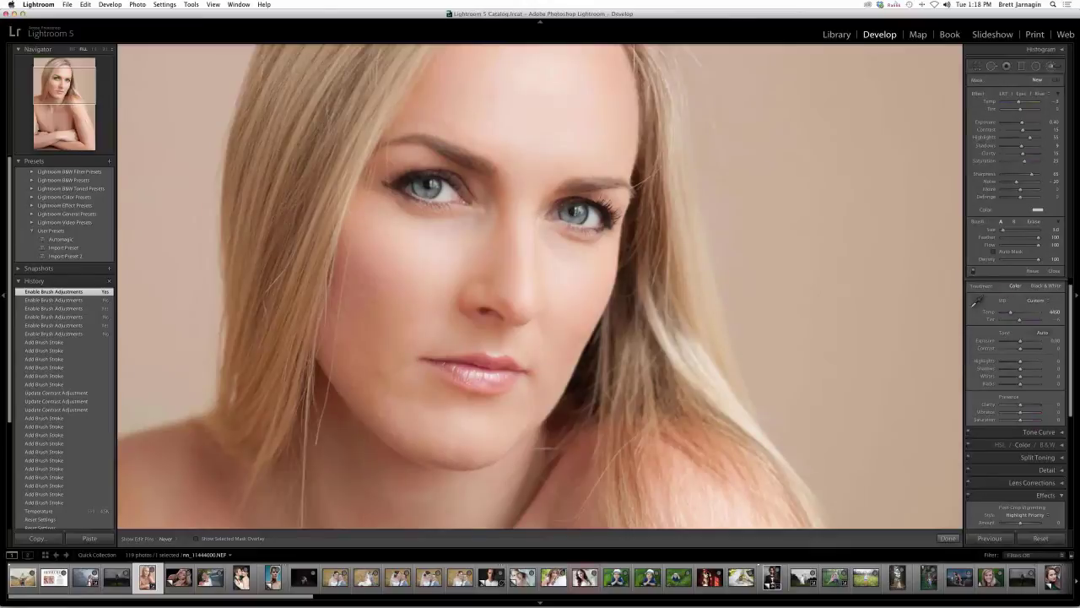
- Paint the blue effect over both irises and toggle brush adjustments off and on to compare
drag(577, 213, 581, 215)
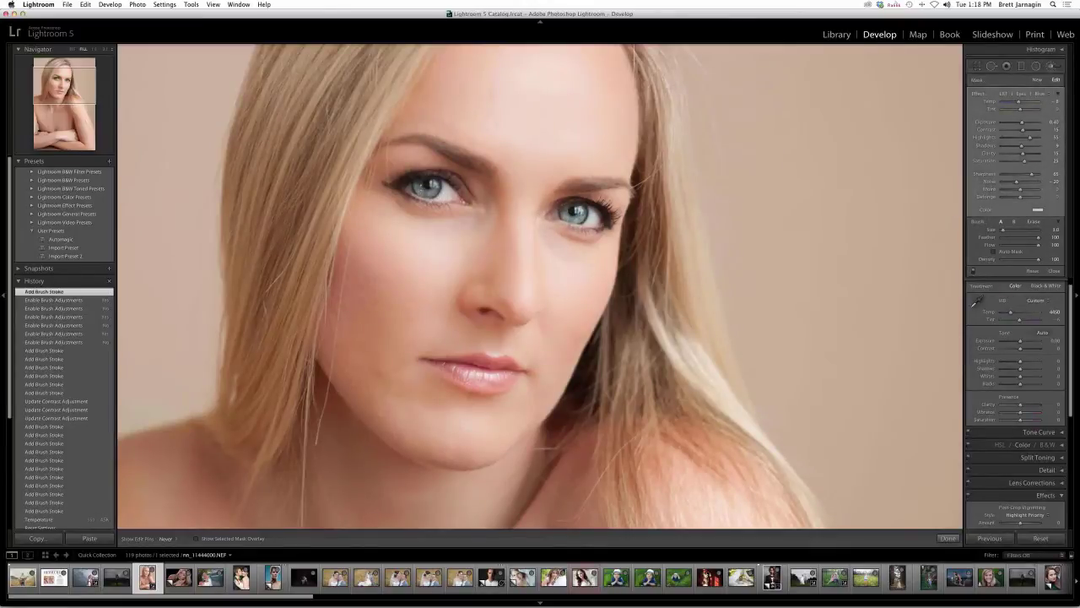
drag(577, 212, 582, 215)
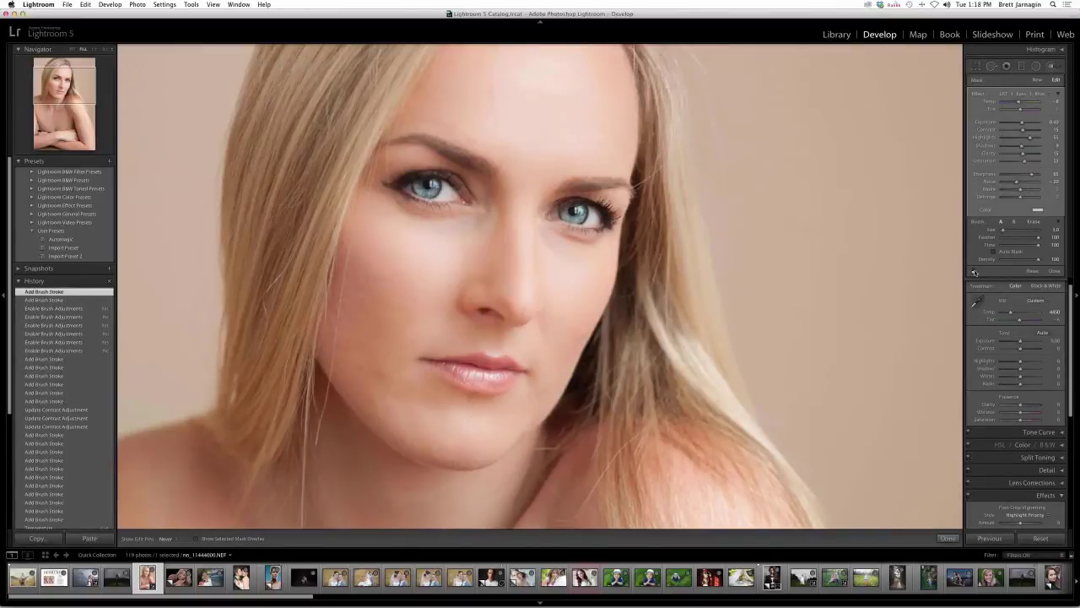
click(975, 272)
click(974, 272)
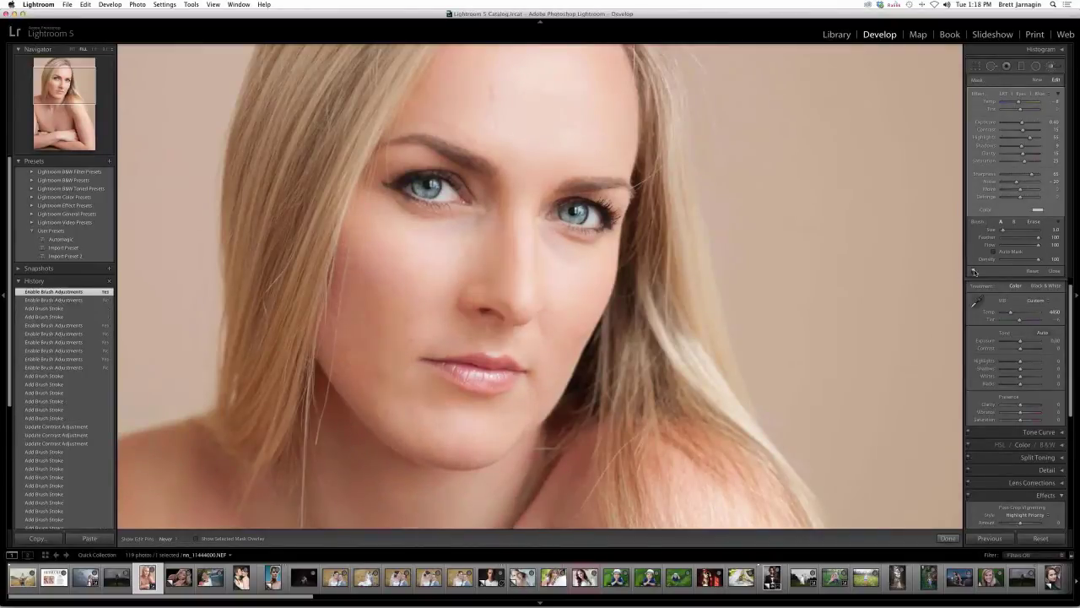
click(974, 271)
click(975, 271)
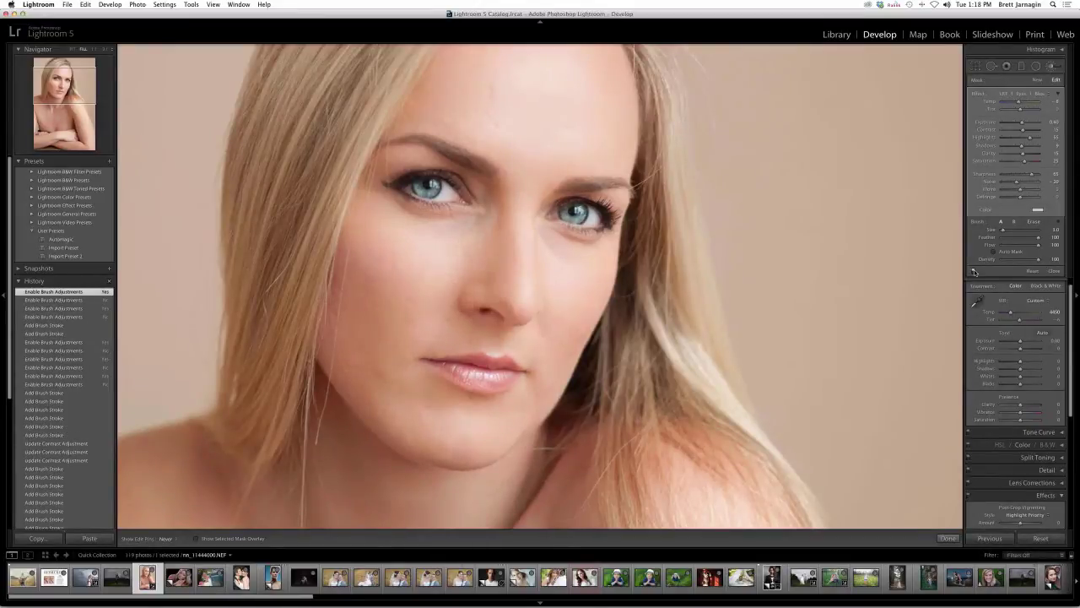
- Paint LRT | Lips | Lip Gloss over the lips, then zoom out to the whole portrait
click(1036, 92)
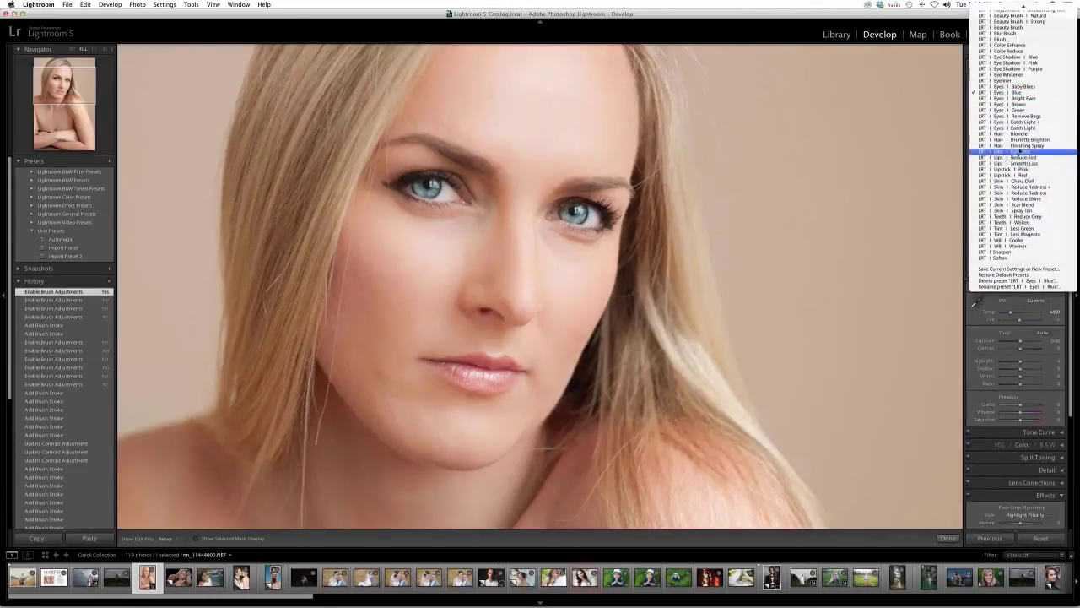
click(1012, 151)
mouse_move(466, 367)
mouse_down()
mouse_move(428, 363)
mouse_move(478, 383)
mouse_move(508, 361)
mouse_up()
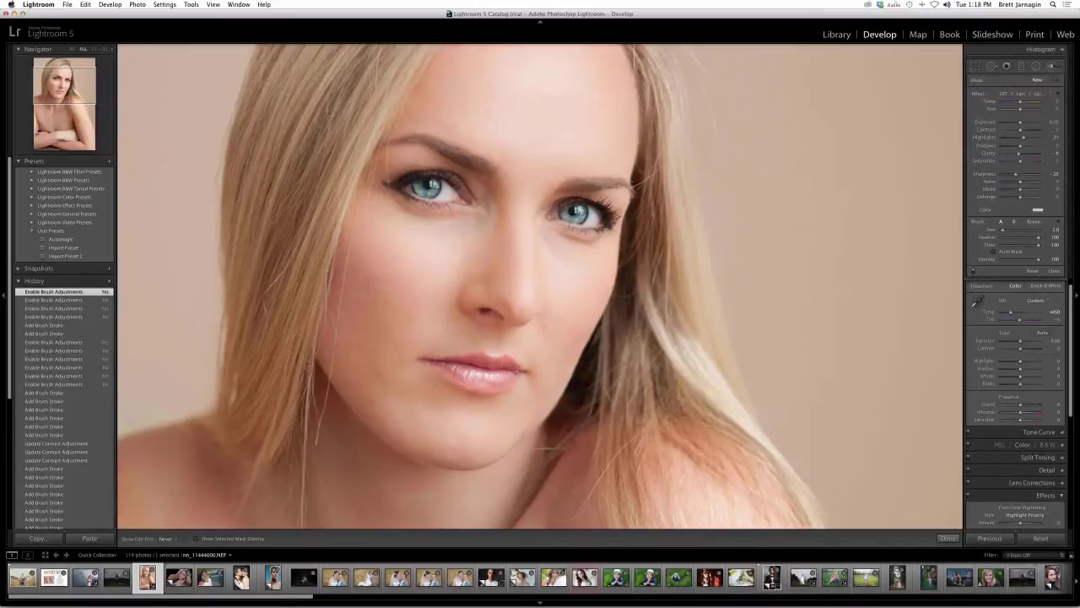
drag(472, 365, 456, 365)
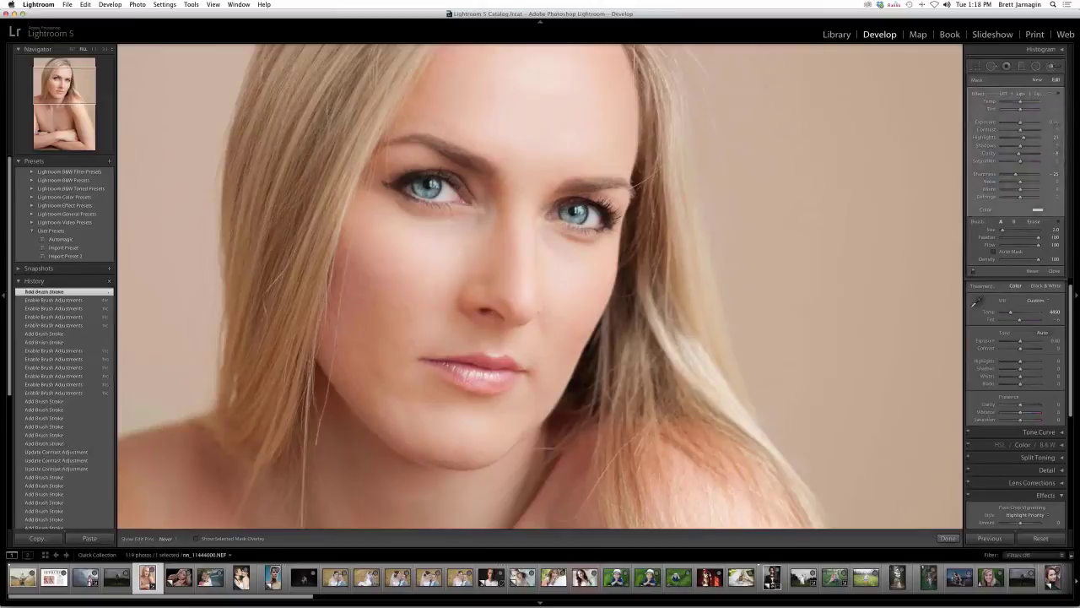
click(450, 365)
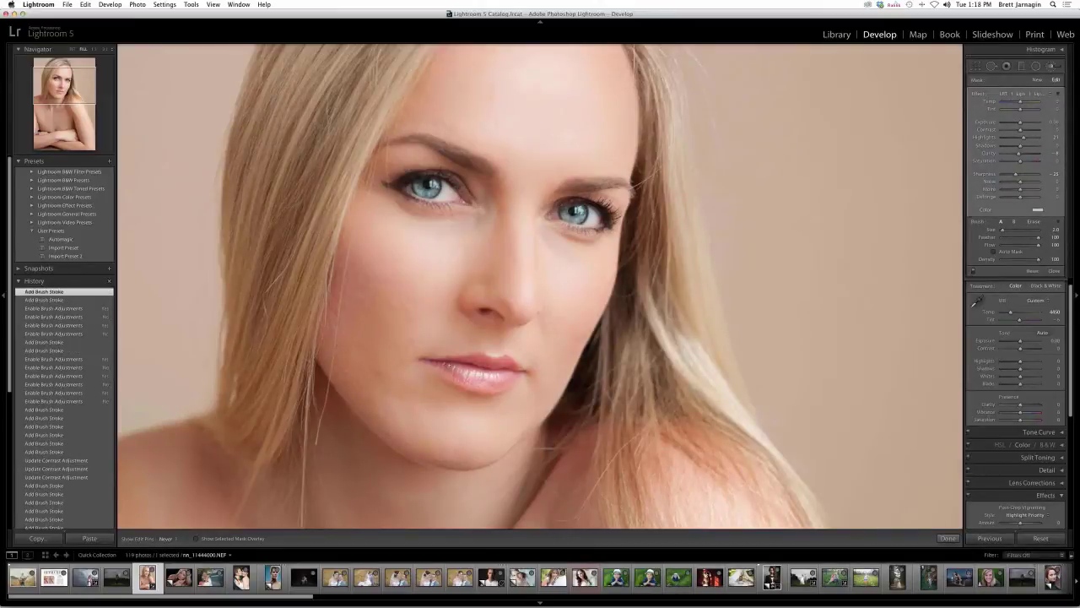
key(super+minus)
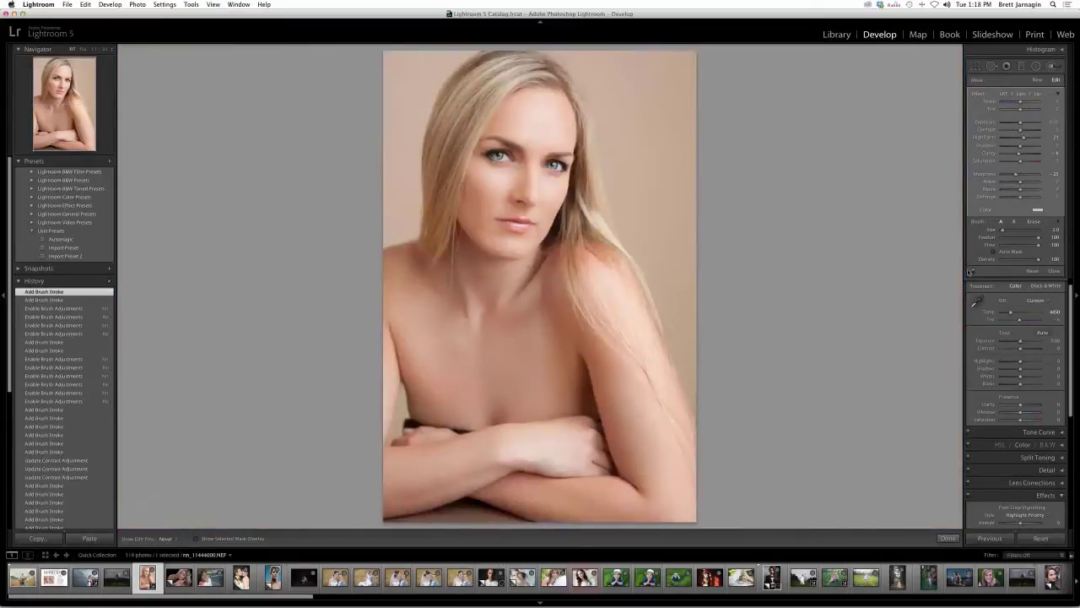
click(973, 271)
click(973, 271)
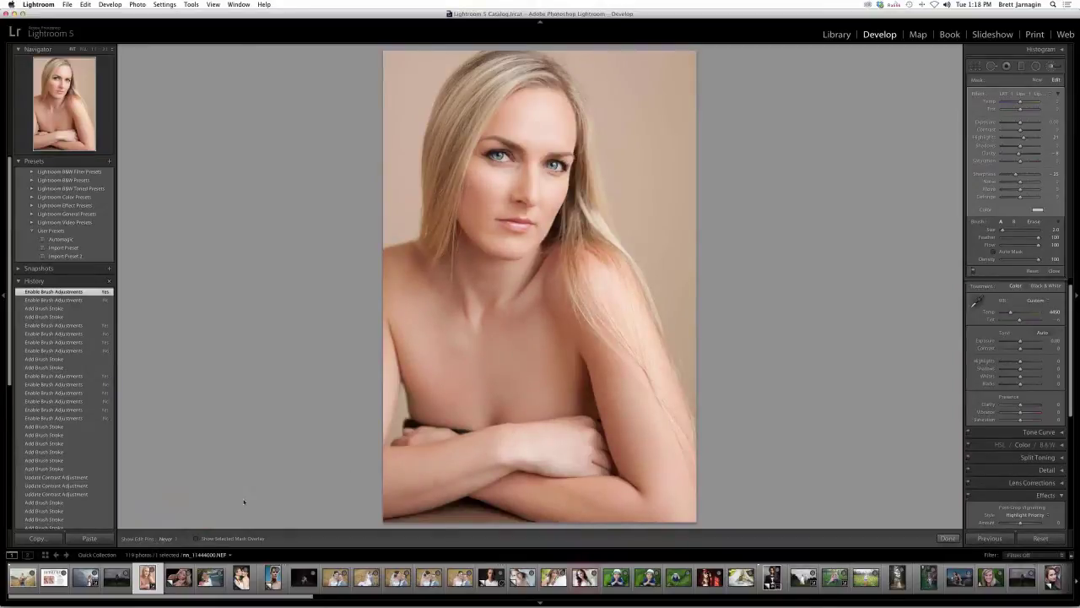
key(Right)
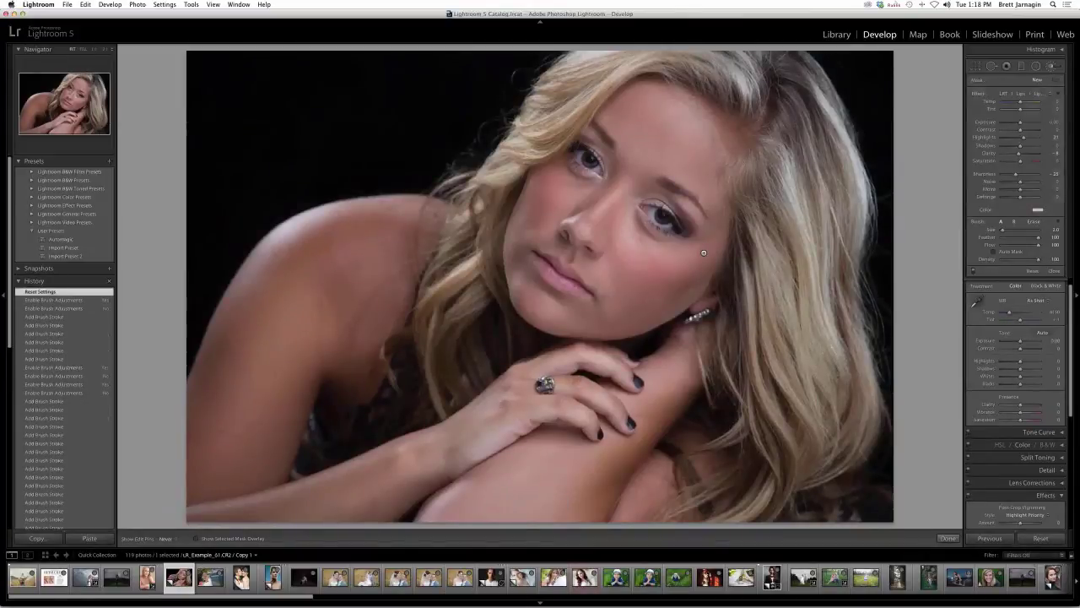
key(Left)
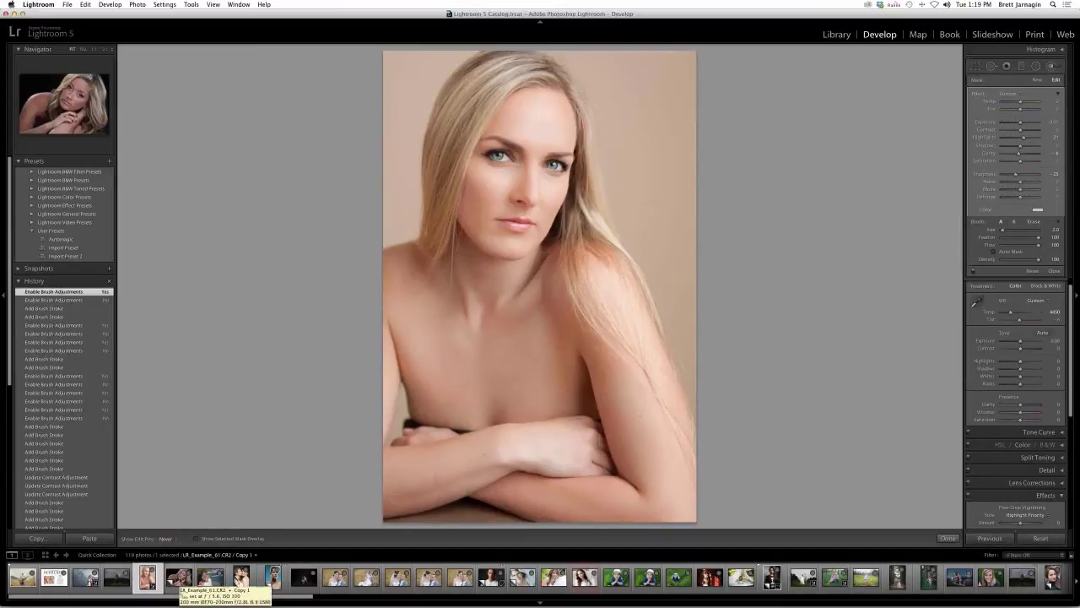
click(178, 579)
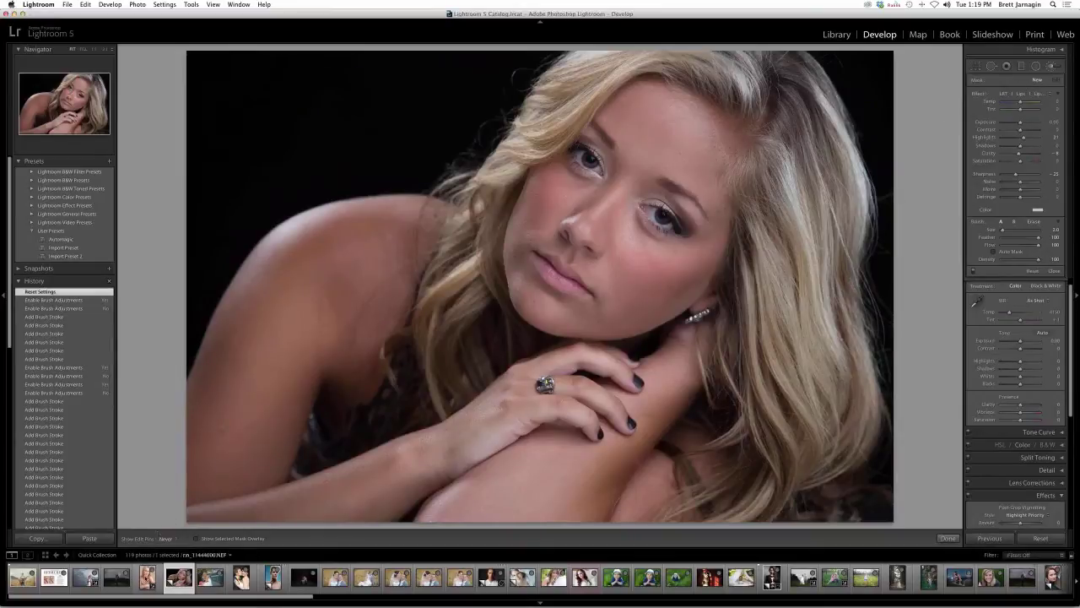
click(147, 578)
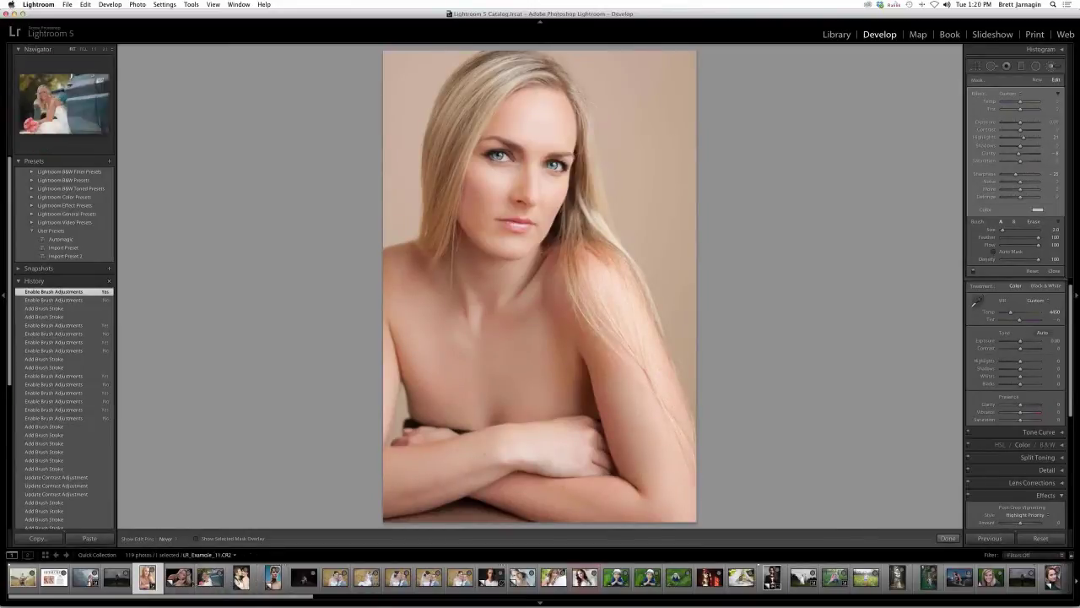
- Open the blonde portrait on the dark background and pick the LRT Adjustment Brighten effect (Exposure about 0.50)
click(179, 577)
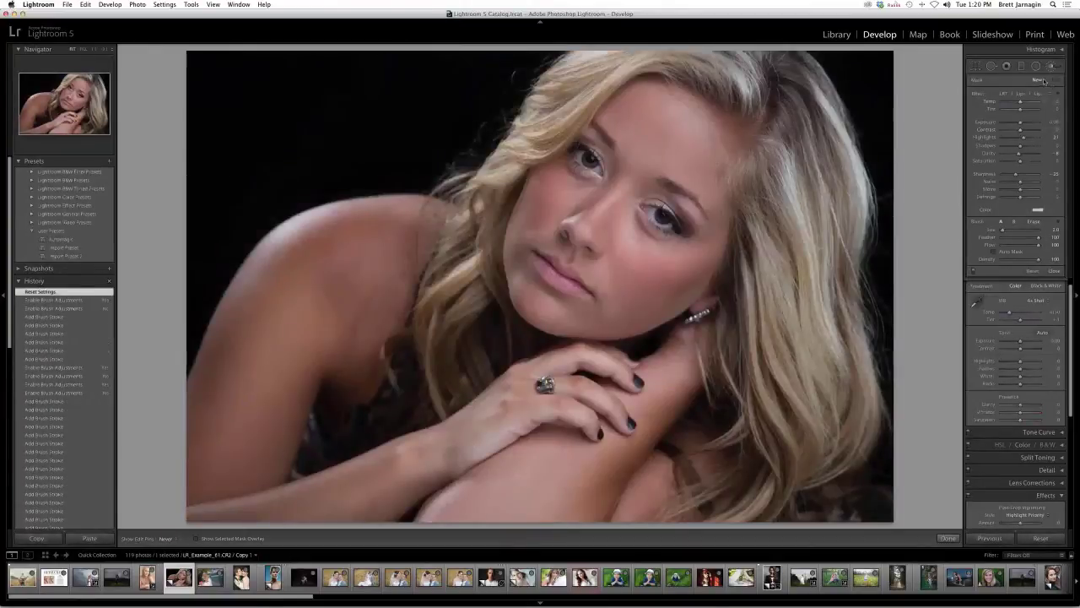
click(1029, 93)
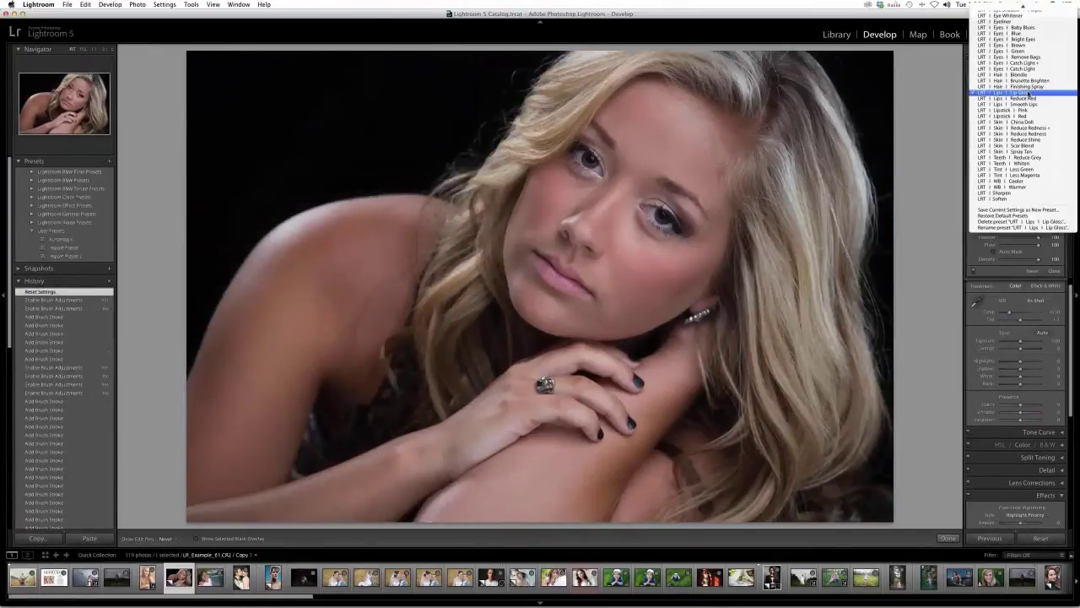
scroll(1023, 169, up, 5)
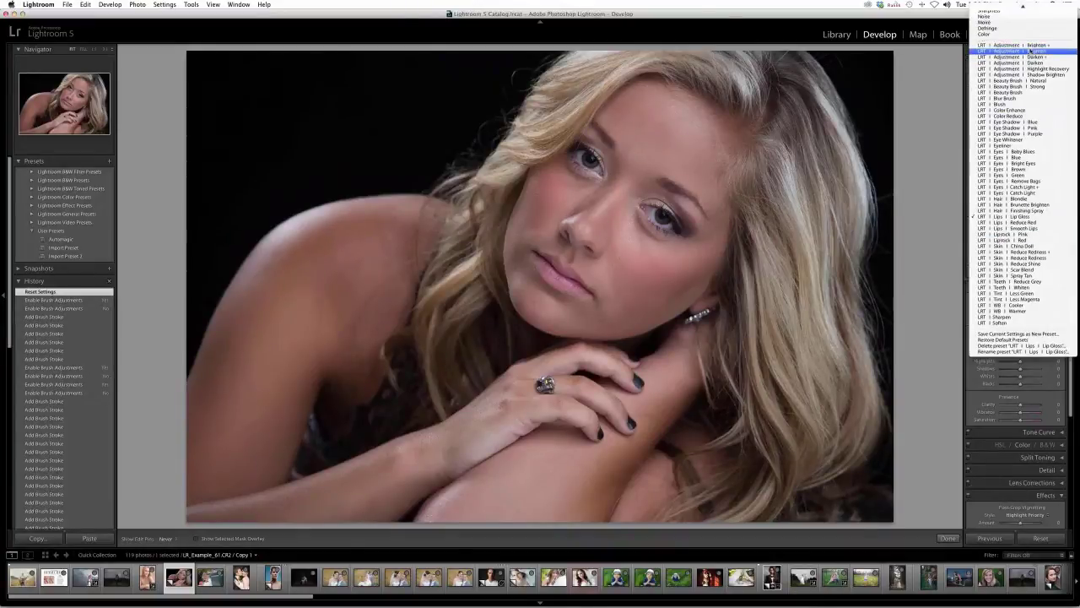
click(808, 16)
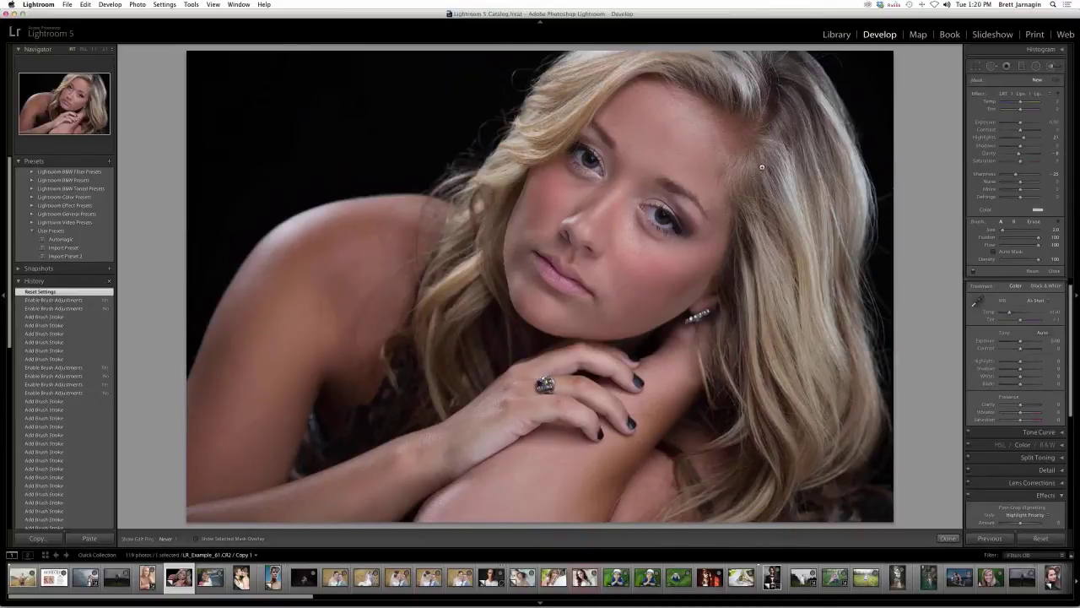
click(1041, 97)
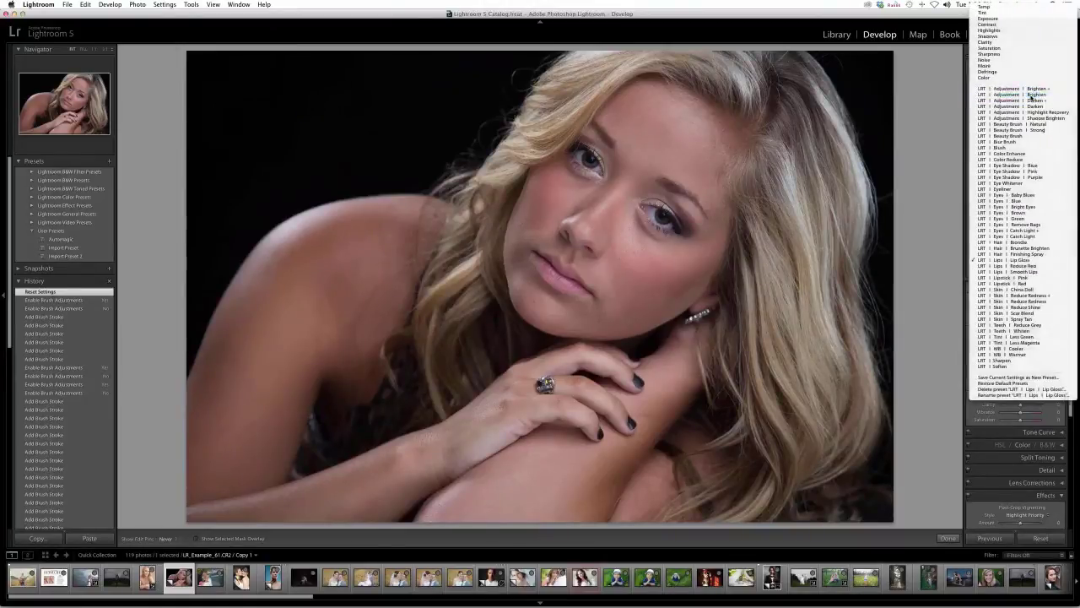
click(1031, 95)
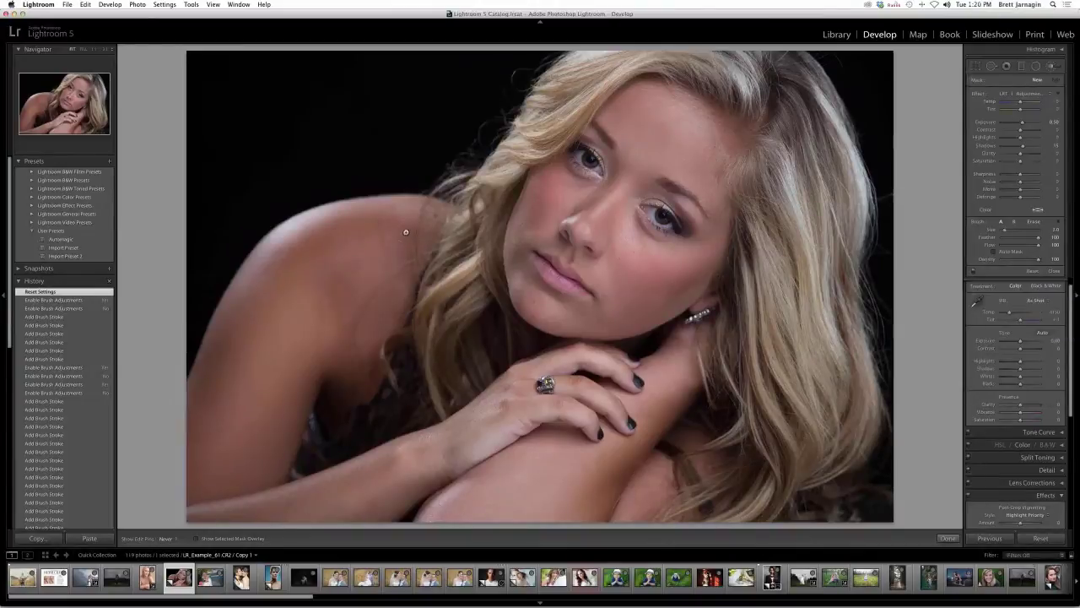
- Paint Brighten strokes on the shoulder, arm and chin, then add a new Brighten stroke on the upper arm
mouse_move(403, 243)
mouse_down()
mouse_move(259, 326)
mouse_move(195, 516)
mouse_move(244, 515)
mouse_move(405, 438)
mouse_move(424, 357)
mouse_move(464, 334)
mouse_up()
mouse_move(535, 281)
mouse_down()
mouse_move(546, 291)
mouse_move(540, 244)
mouse_move(634, 142)
mouse_move(675, 123)
mouse_move(711, 212)
mouse_move(742, 249)
mouse_up()
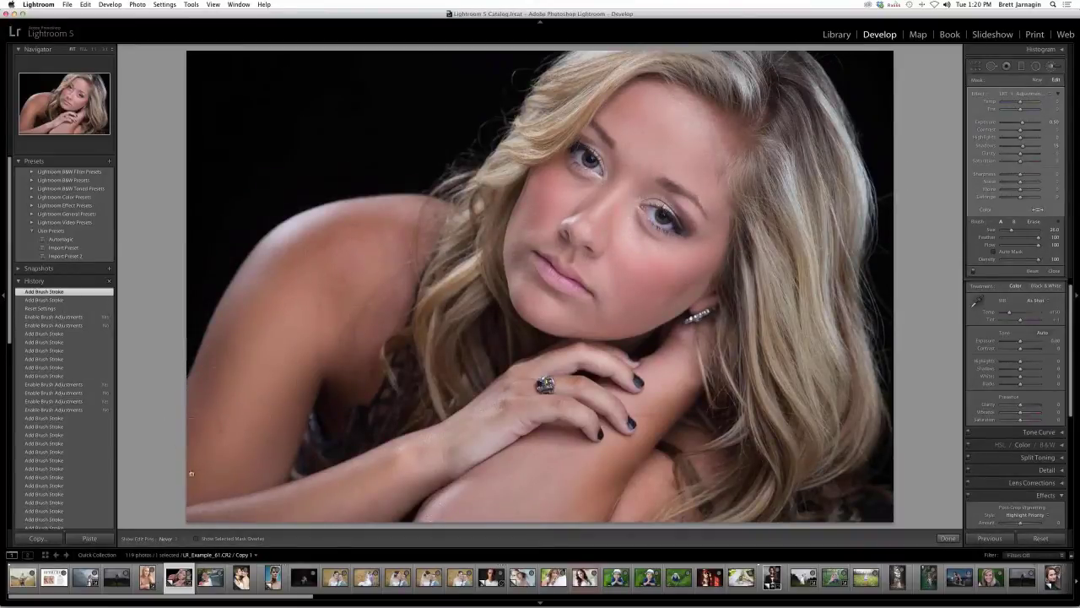
click(1036, 80)
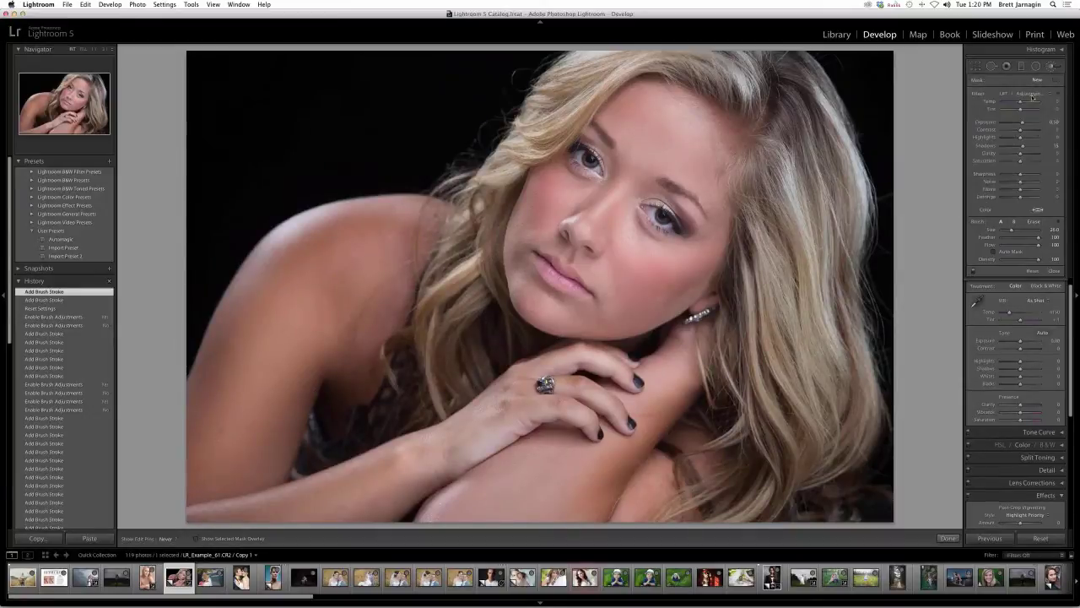
click(1031, 93)
click(1032, 93)
mouse_move(288, 269)
mouse_down()
mouse_move(229, 391)
mouse_move(240, 430)
mouse_move(221, 477)
mouse_up()
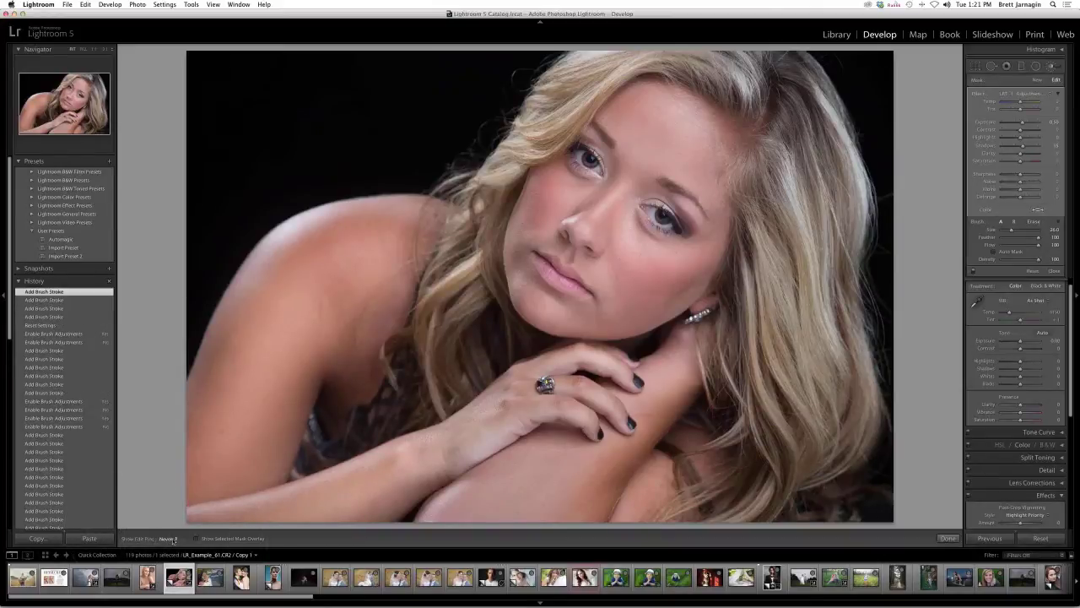
- Set Show Edit Pins to Auto and select the face adjustment's pin
click(173, 539)
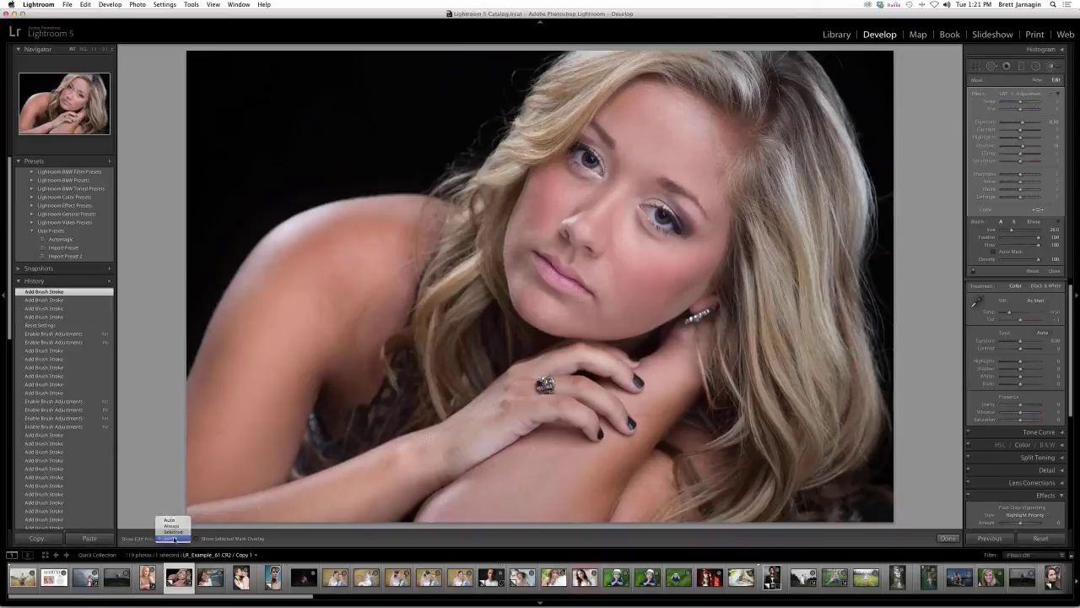
click(172, 537)
click(172, 538)
click(173, 521)
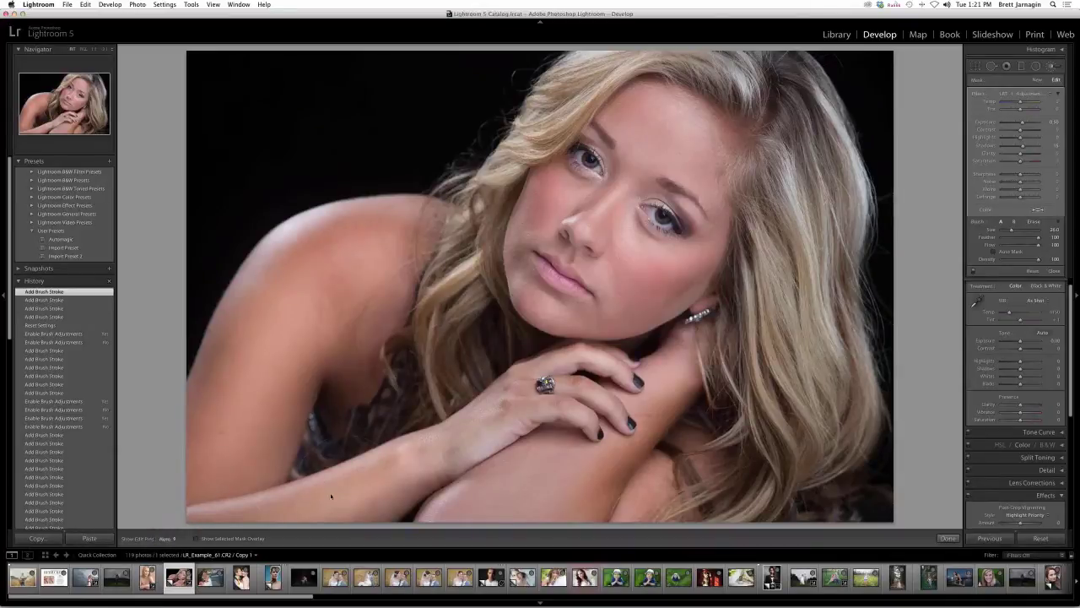
click(402, 247)
click(379, 257)
click(402, 247)
mouse_move(402, 247)
- Check the face mask, raise its Exposure from 0.60 to 0.70, and set edit pins to Never
key(o)
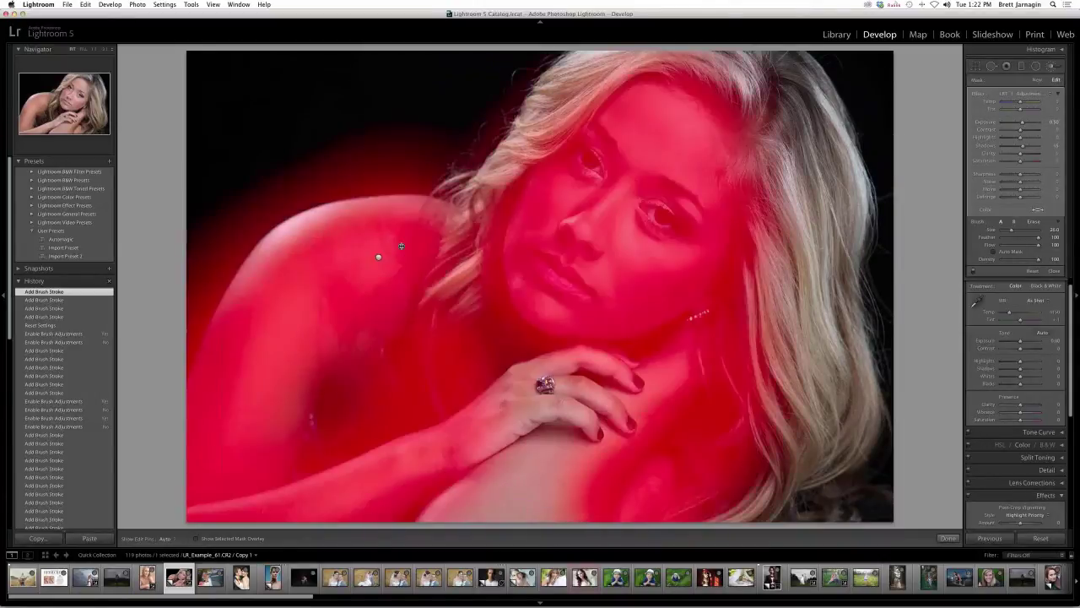
key(o)
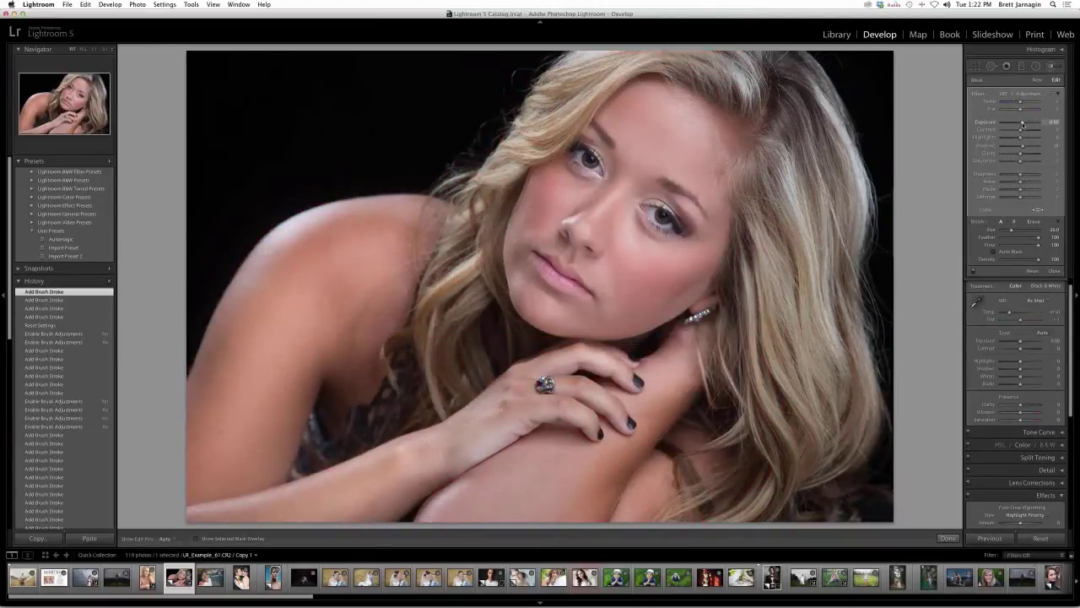
drag(1023, 124, 1024, 124)
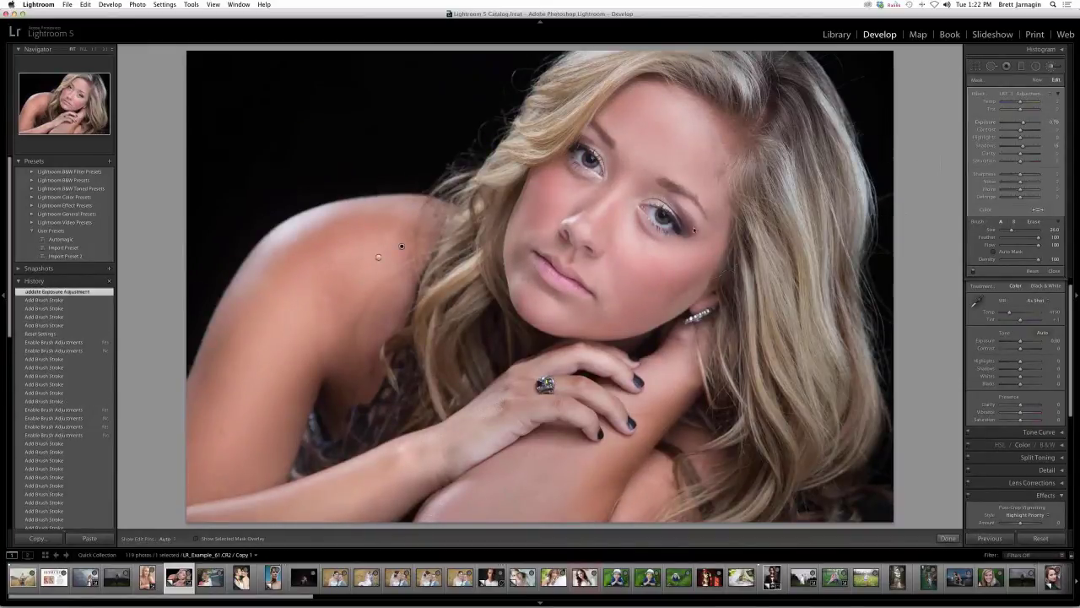
click(167, 538)
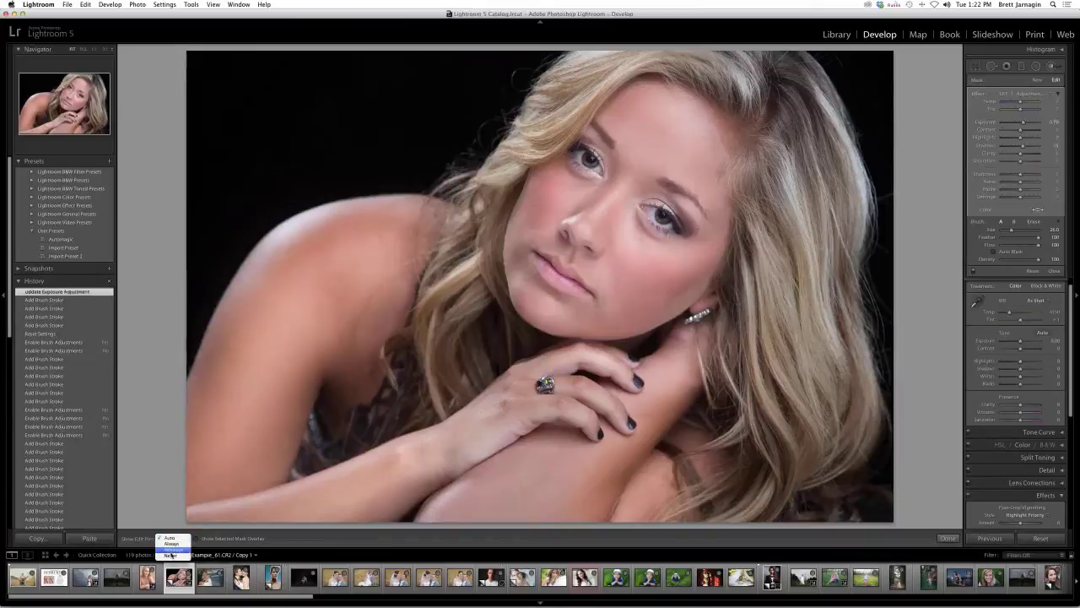
click(173, 554)
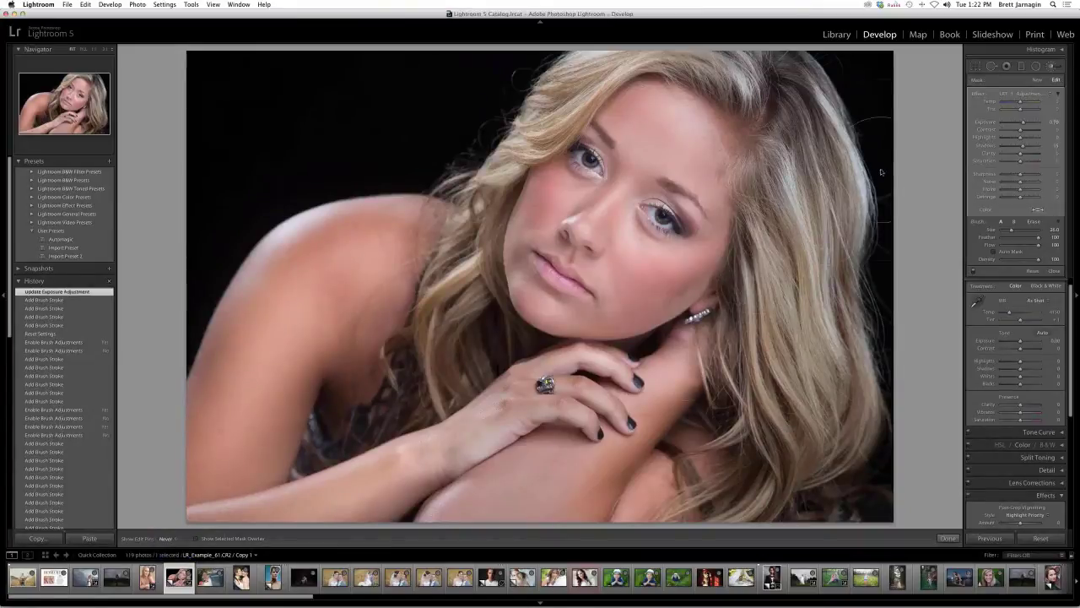
click(1037, 81)
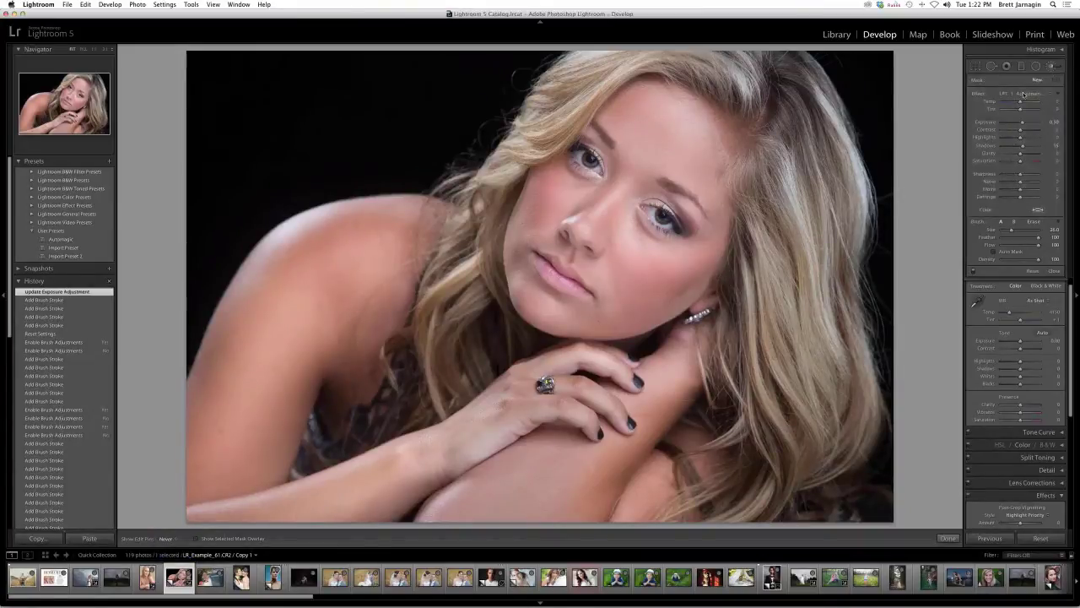
- Choose the LRT Beauty Brush preset and dab skin spots on the face, near the nose and right eye
click(1023, 94)
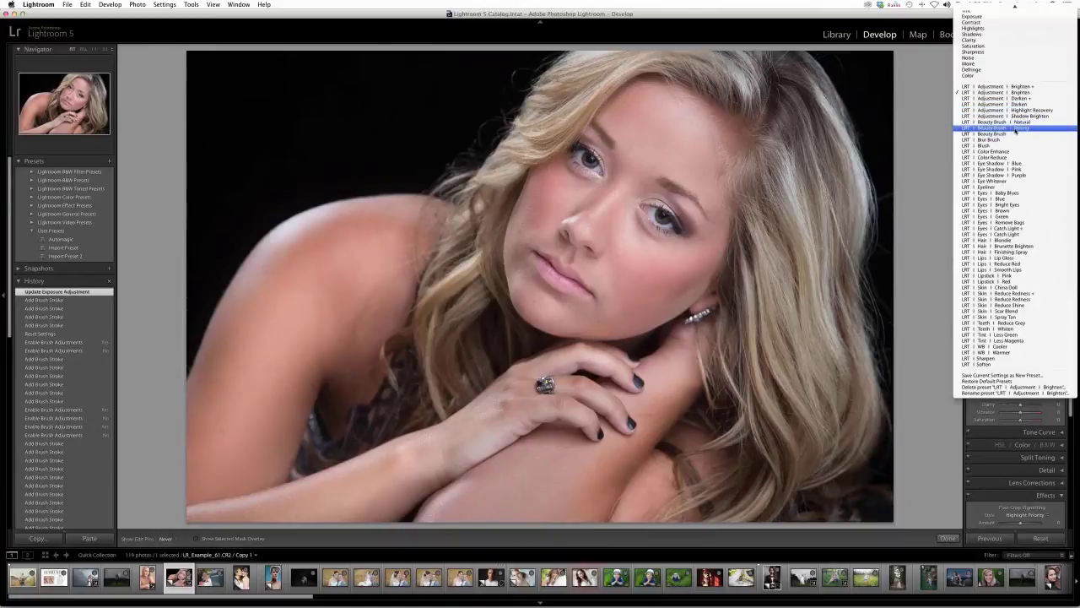
click(1012, 134)
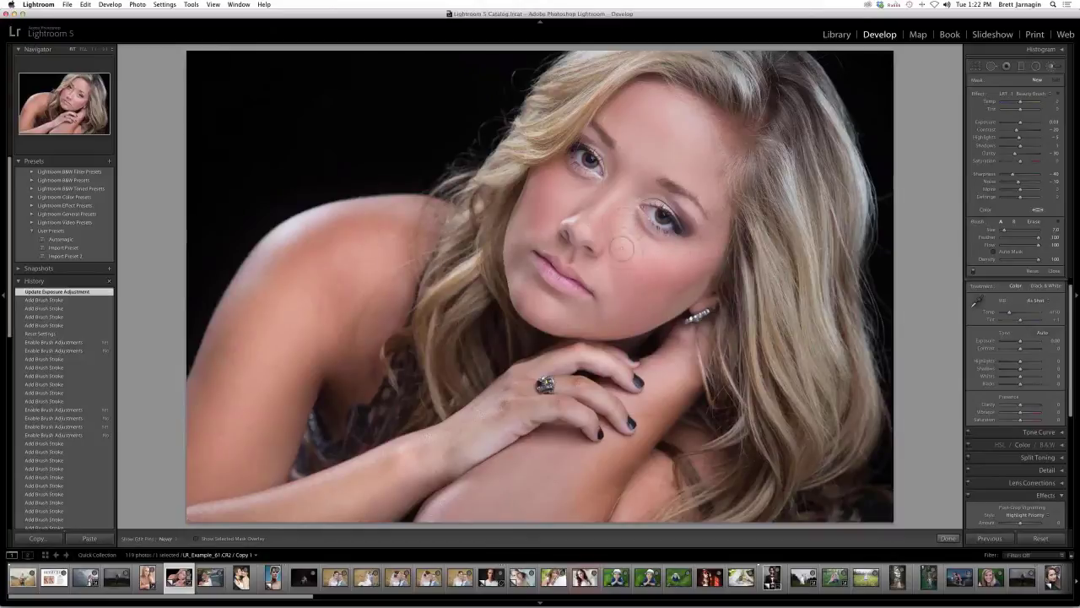
click(605, 285)
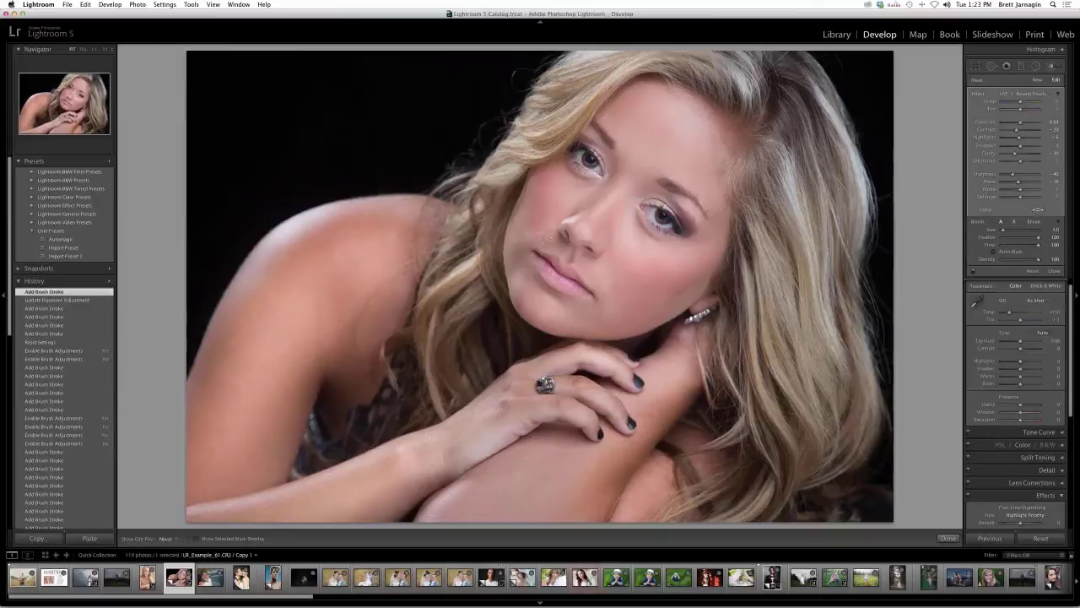
click(584, 231)
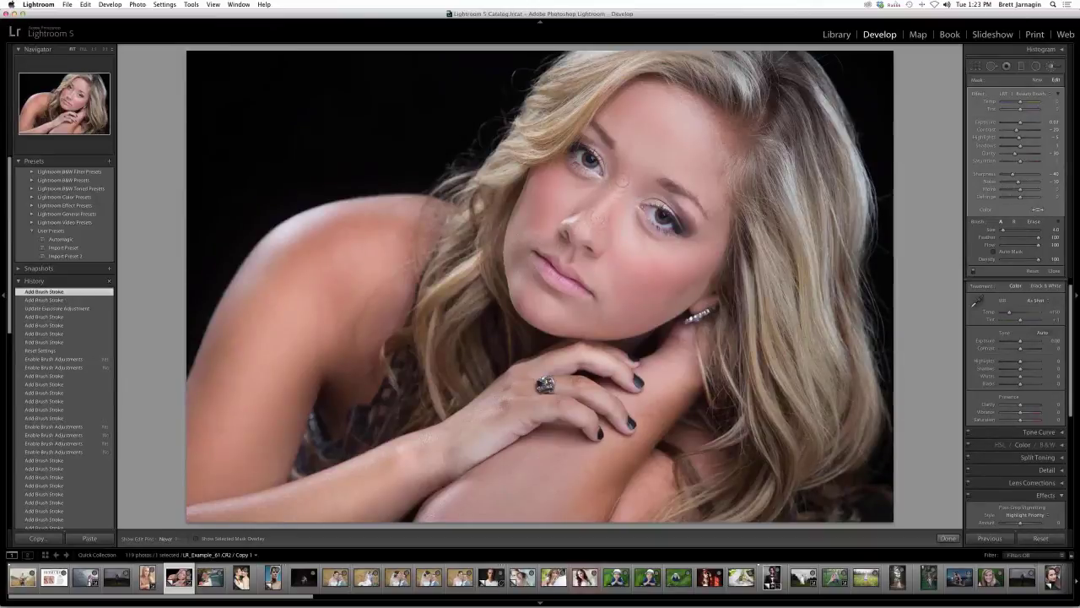
click(621, 184)
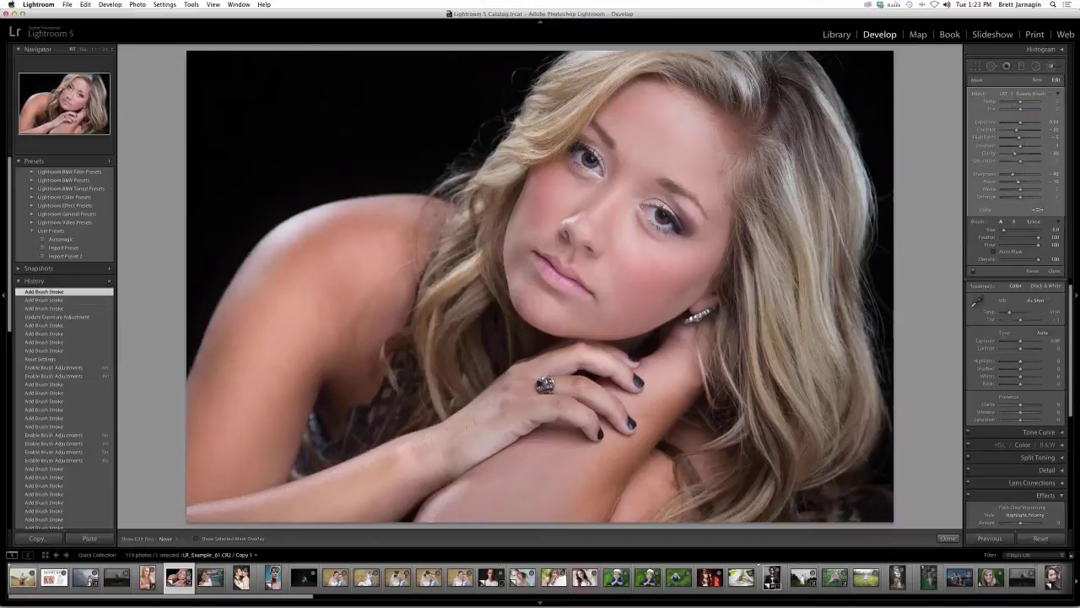
- Smooth skin spots on the arm and shoulder, shrinking then enlarging the brush with the bracket keys
click(384, 462)
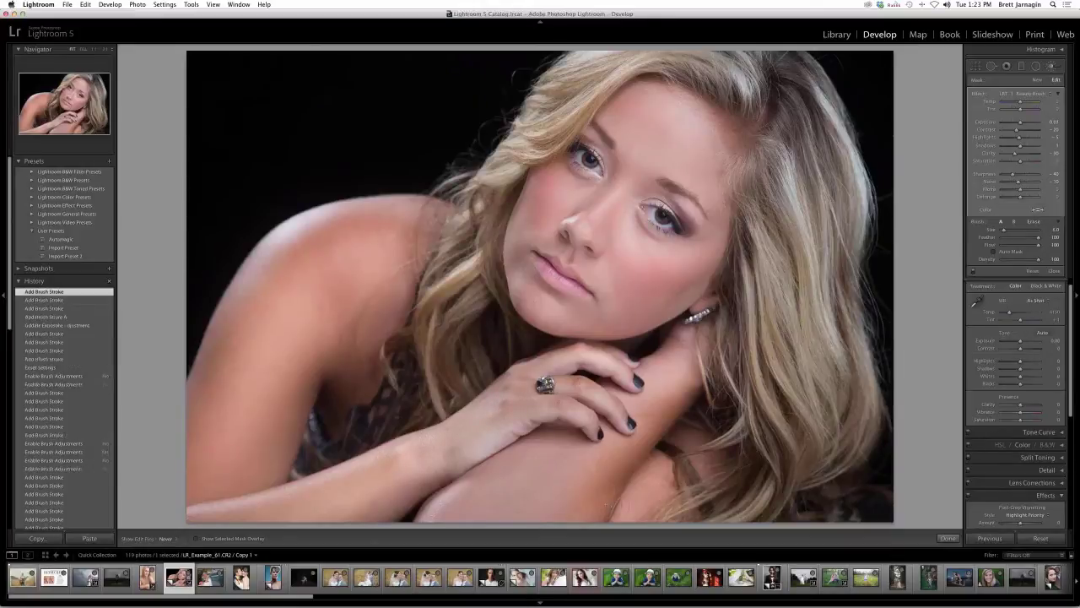
key(bracketleft)
key(bracketleft)
click(309, 345)
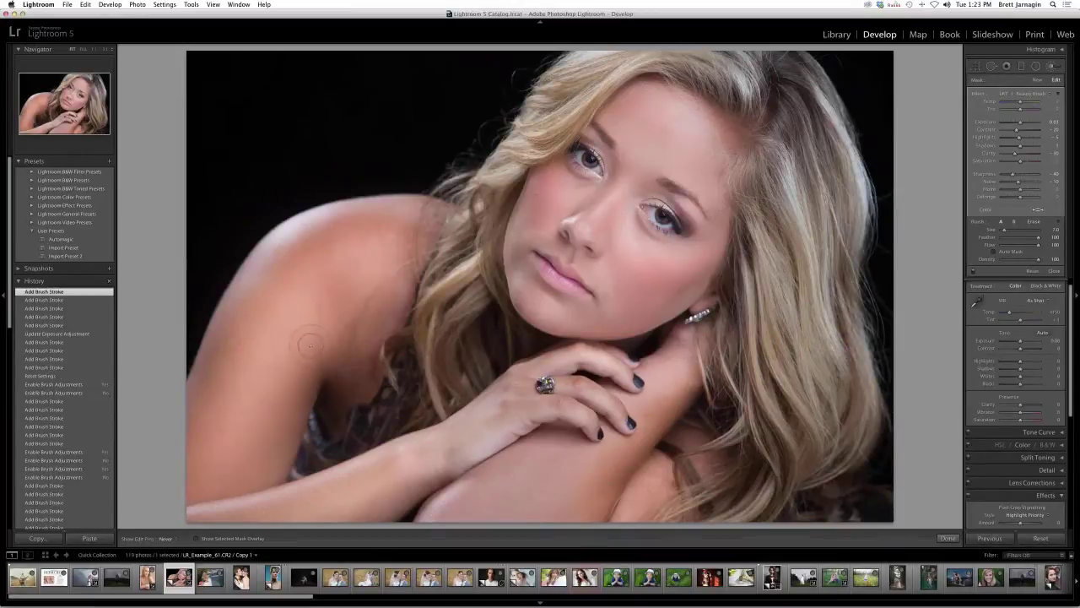
key(bracketright)
key(bracketright)
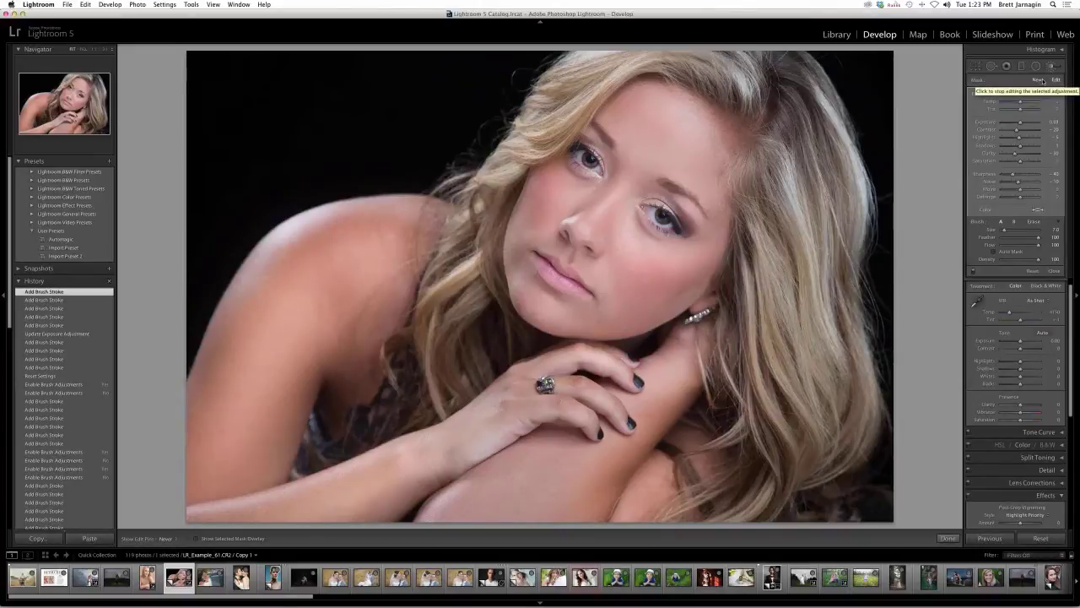
- Start a new adjustment using the LRT Skin Spray Tan preset
click(1039, 80)
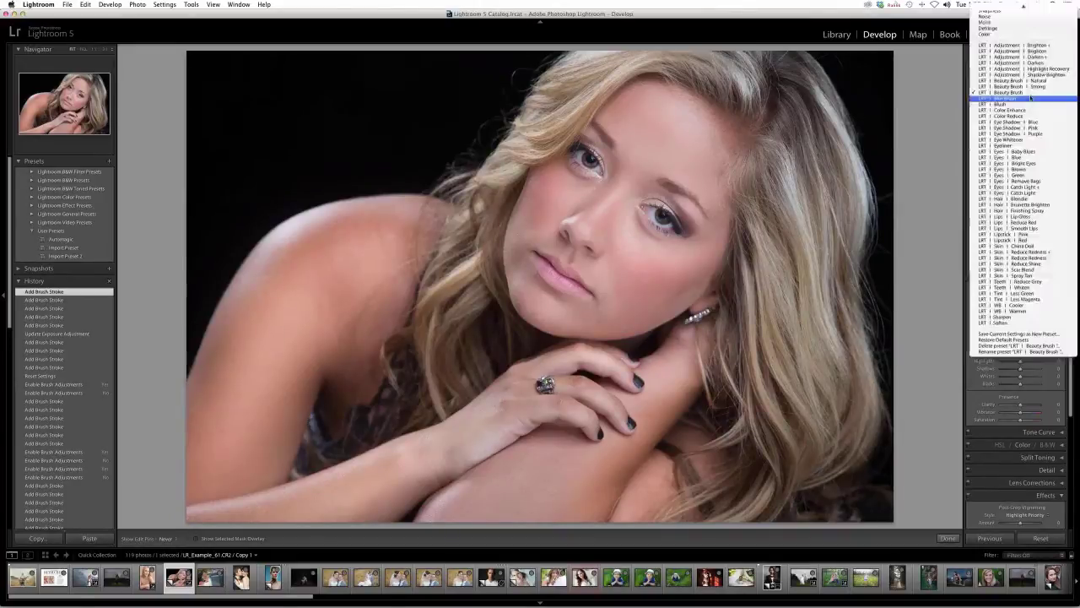
click(1022, 92)
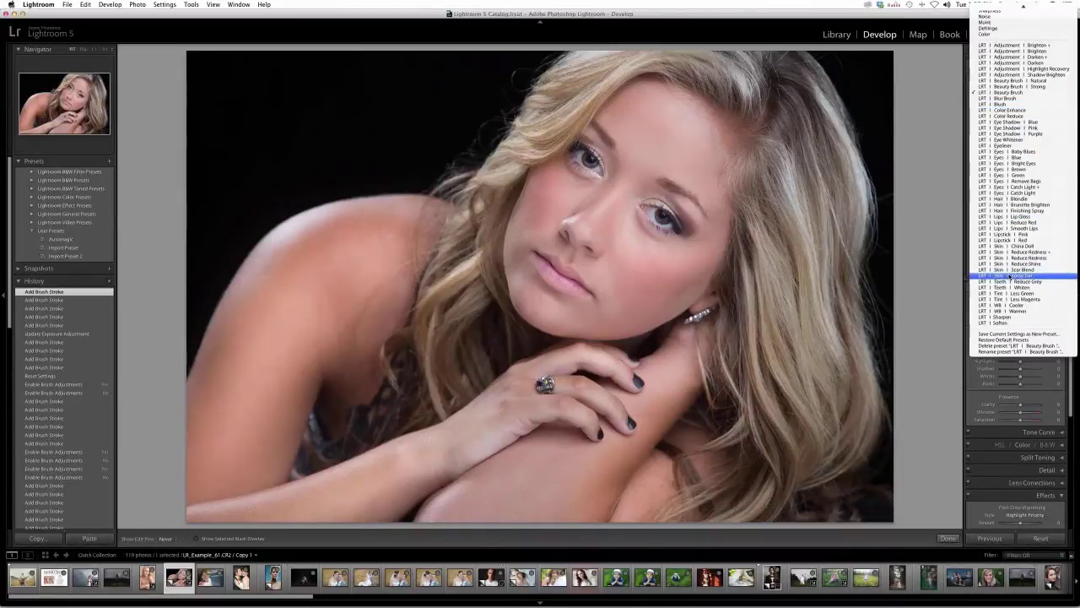
click(1009, 276)
click(1022, 98)
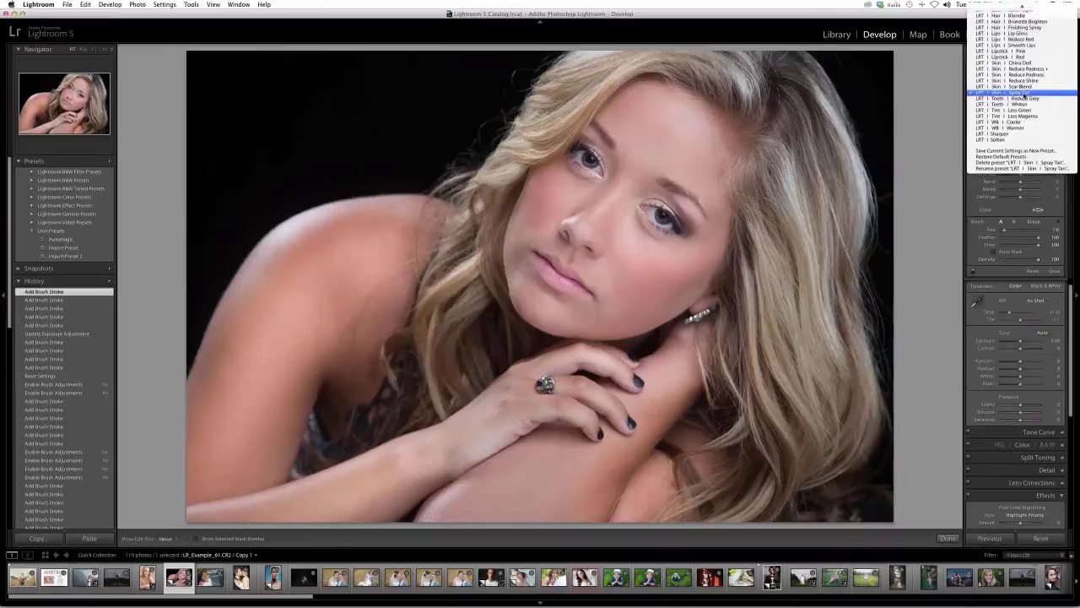
click(1023, 95)
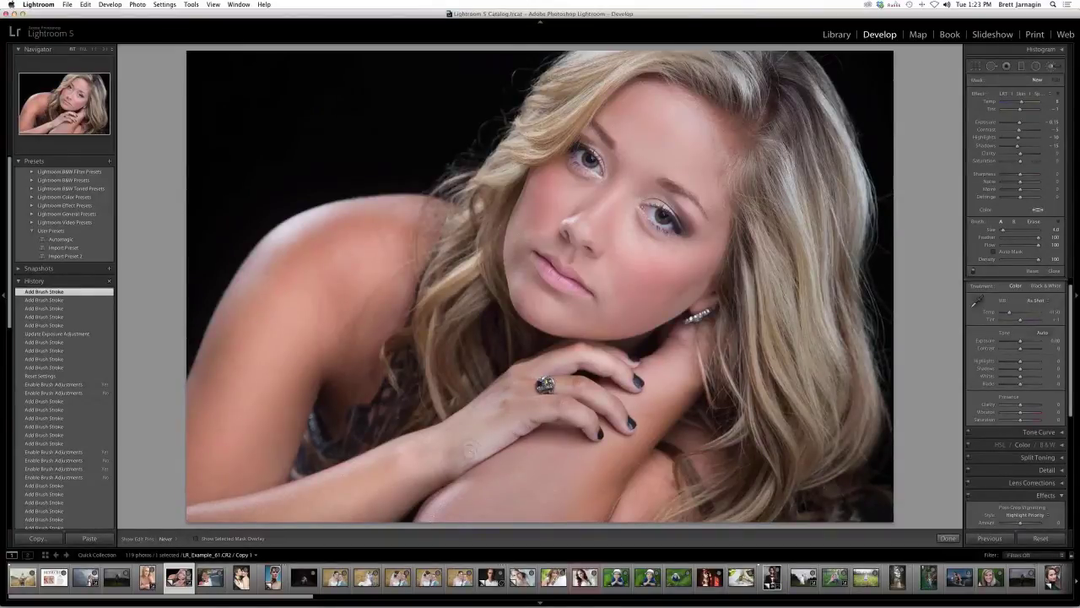
- Paint Spray Tan over the hand and along the fingers, resizing the brush for finer detail
key(bracketright)
drag(513, 425, 520, 430)
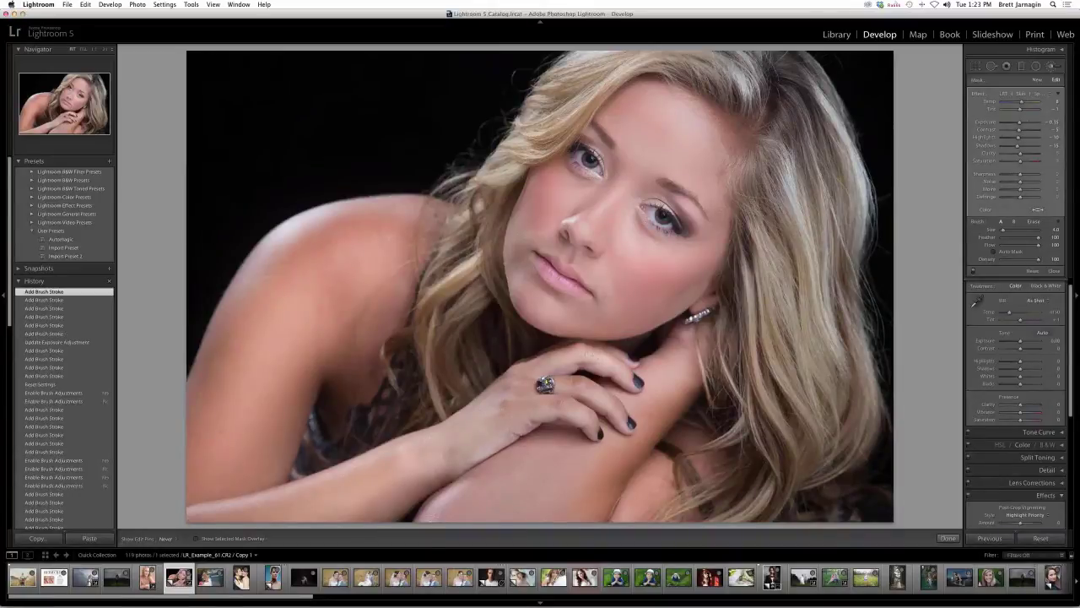
key(bracketleft)
key(bracketleft)
drag(589, 357, 610, 364)
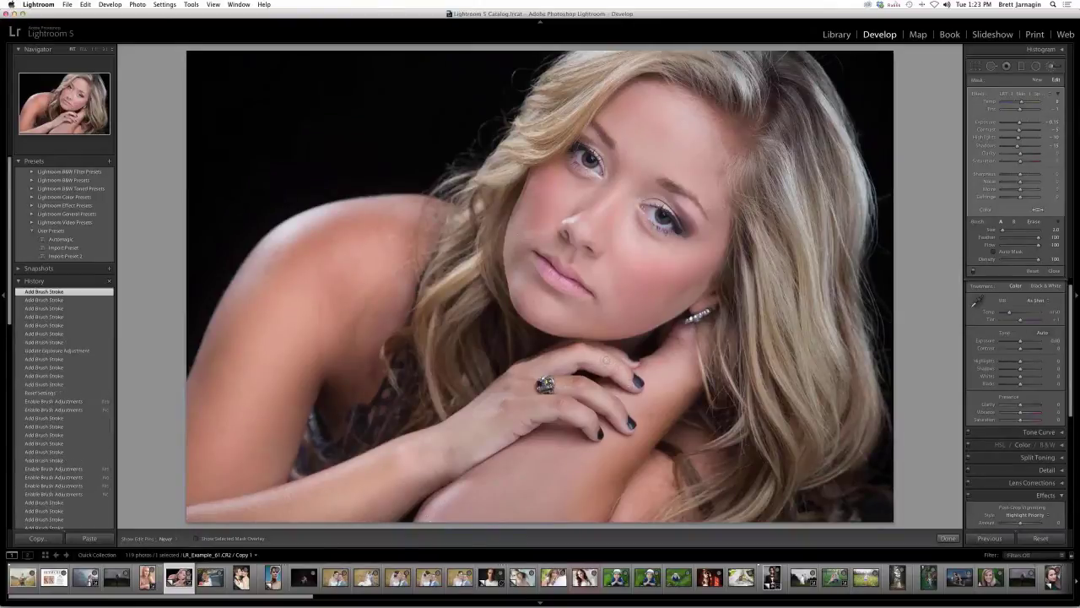
click(626, 410)
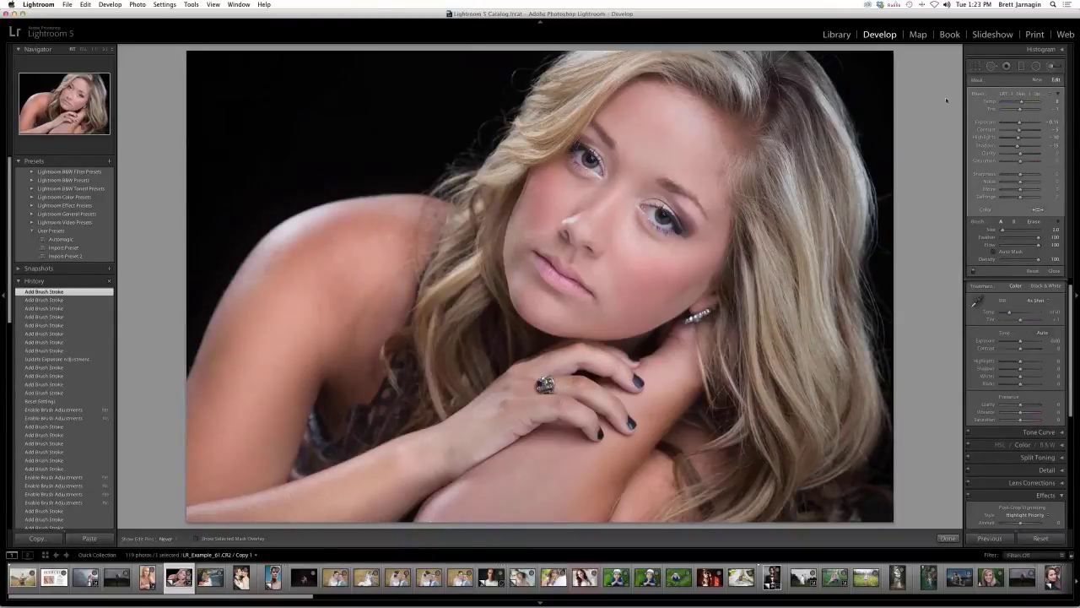
- Toggle brush adjustments off and on twice to compare the retouching with the original
click(973, 270)
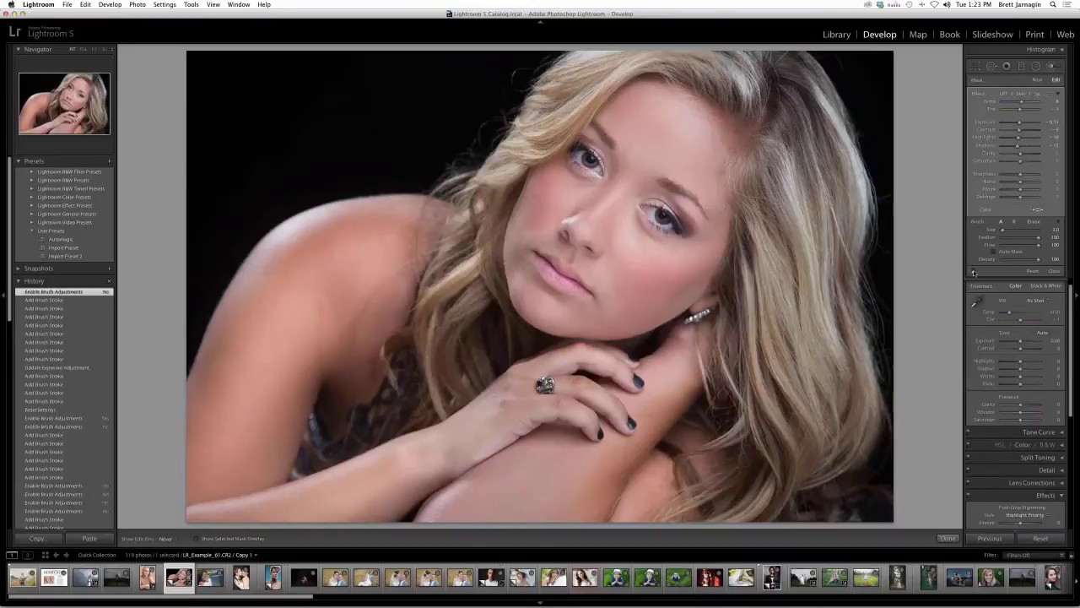
click(973, 271)
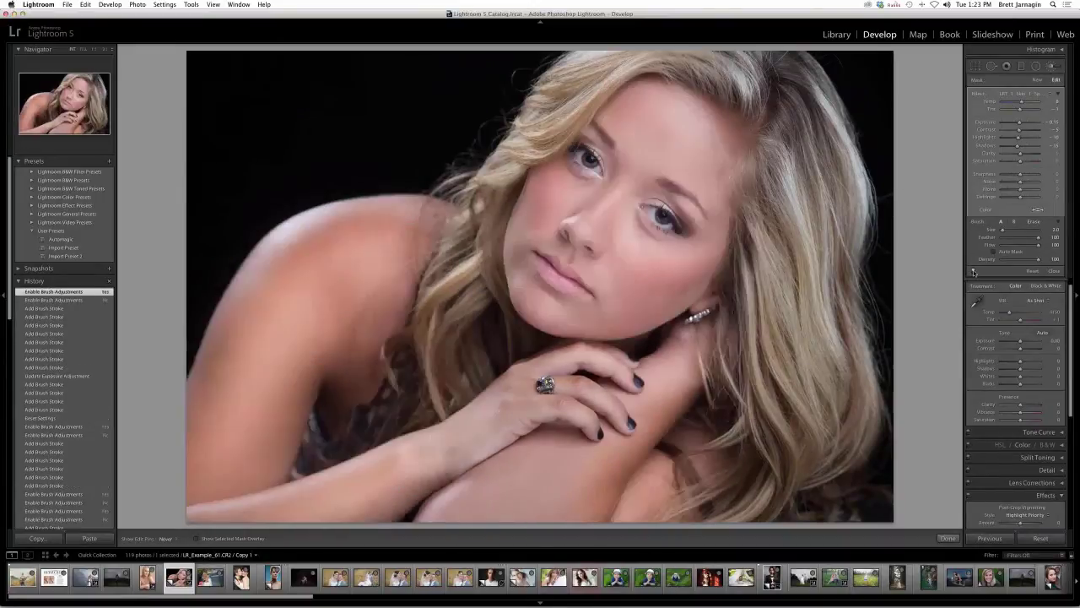
click(974, 270)
click(974, 271)
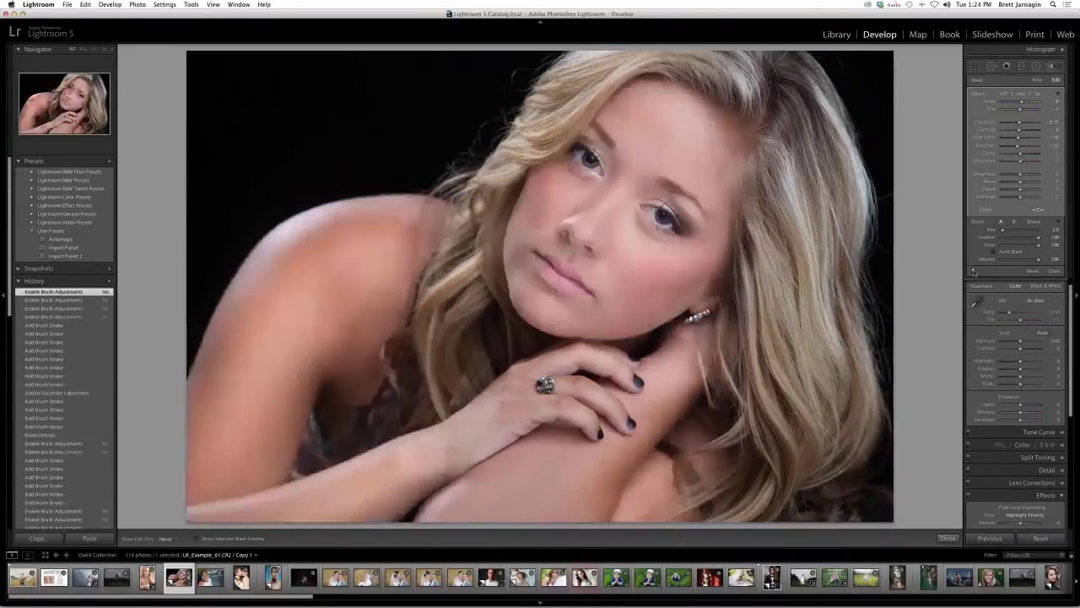
click(1037, 79)
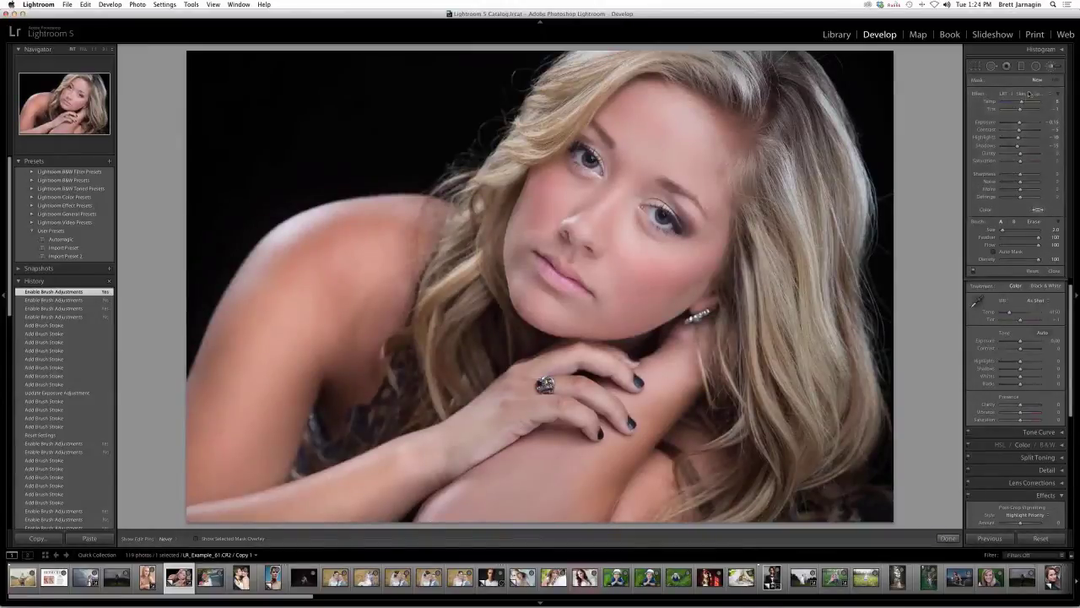
- Choose an Eyes effect preset, paint three strokes under the eyes, and toggle adjustments to compare
click(1028, 93)
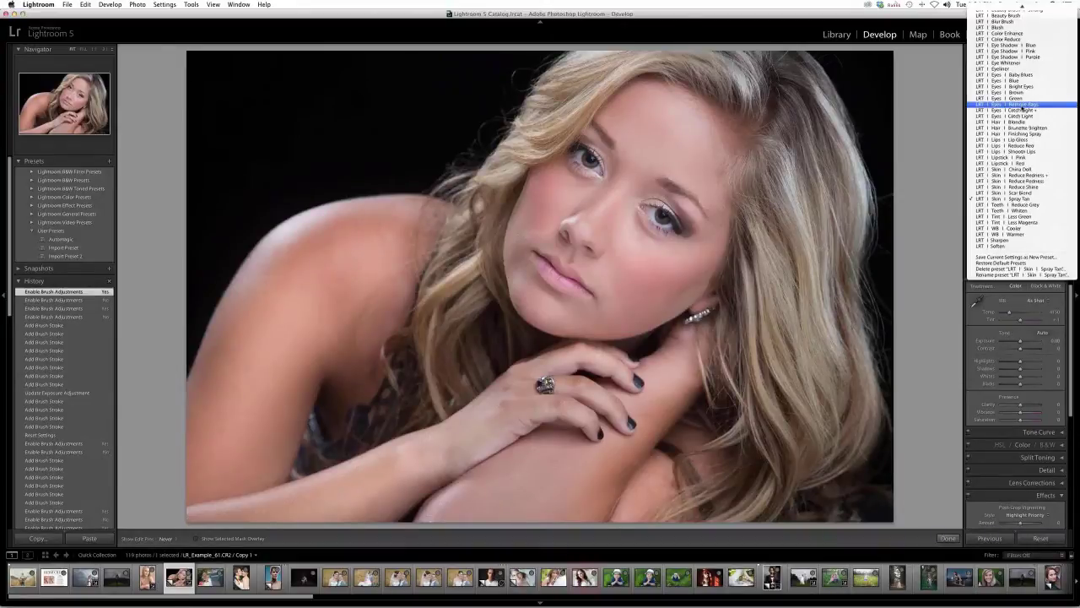
click(1023, 104)
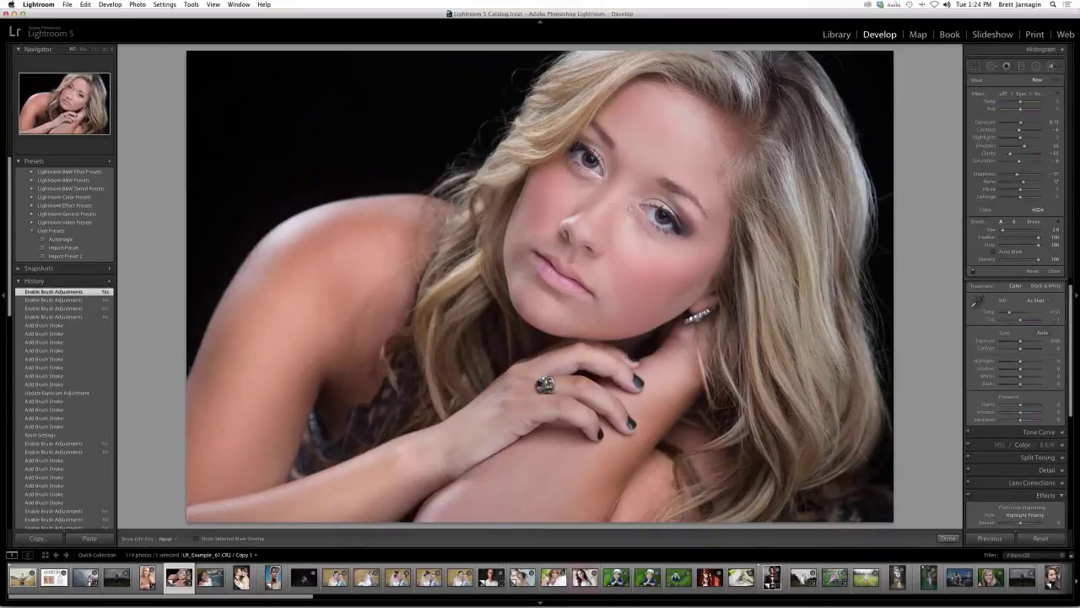
click(607, 200)
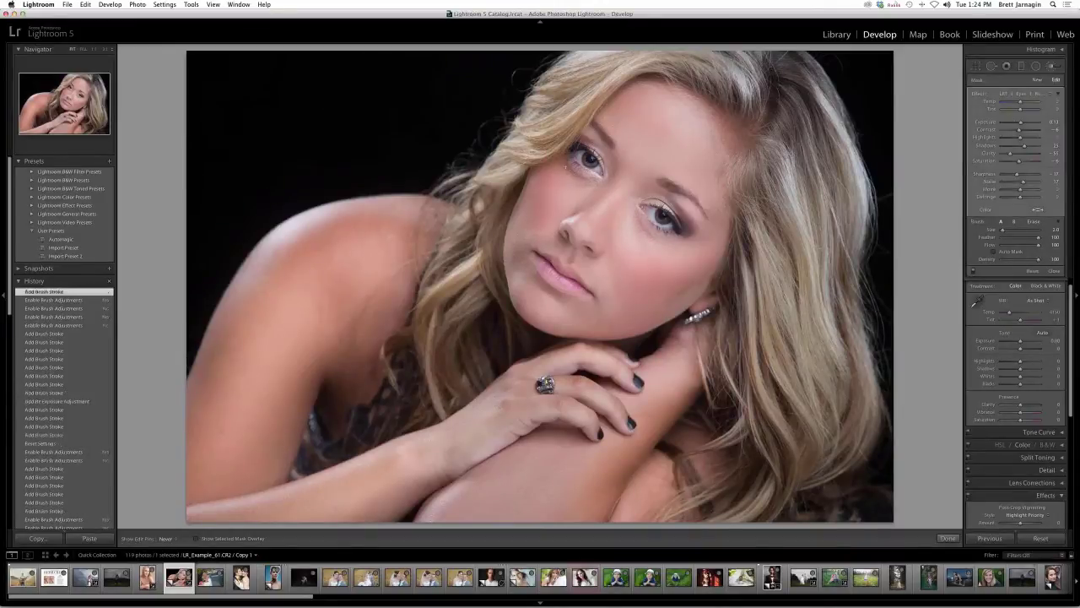
click(577, 185)
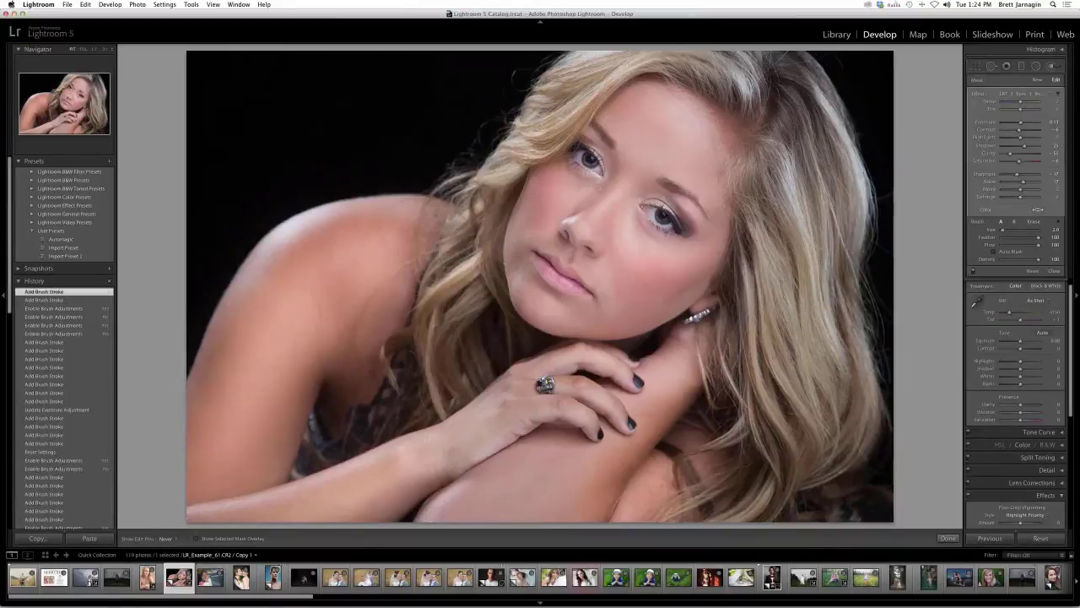
click(626, 197)
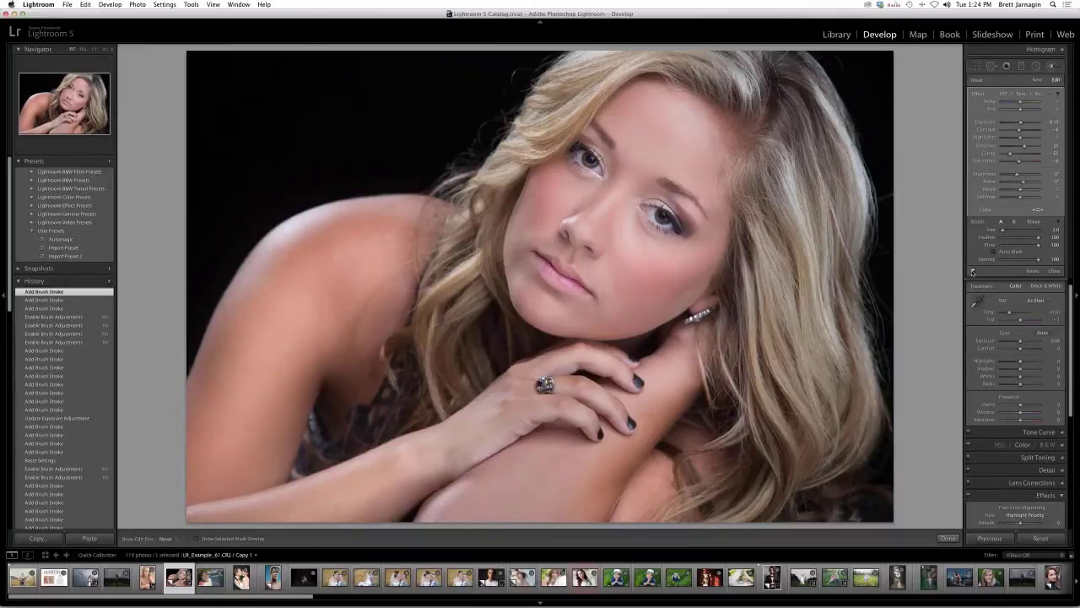
click(972, 272)
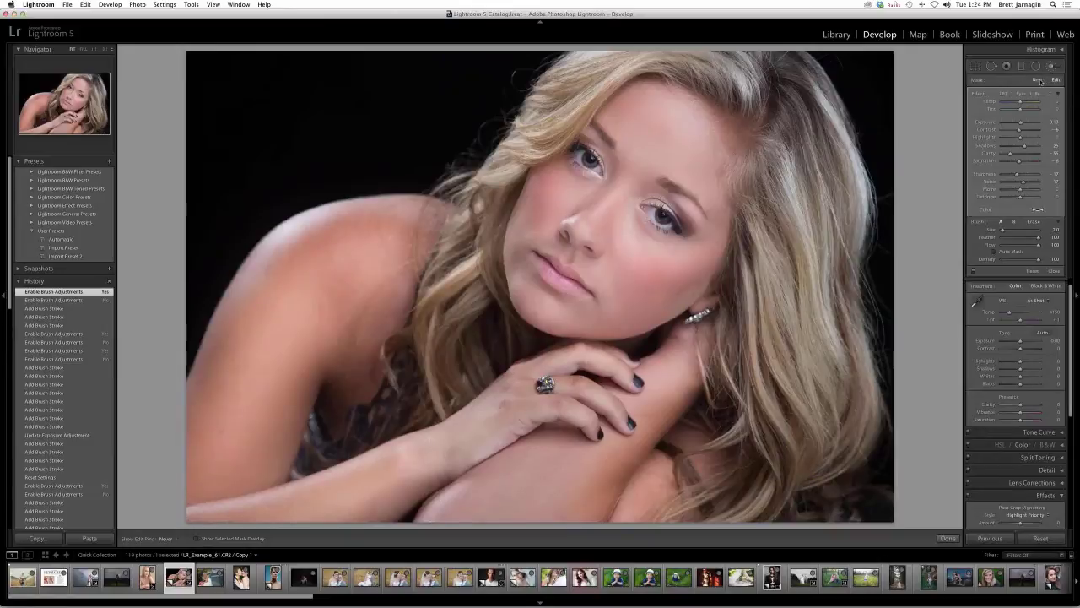
- Start a new adjustment with the LRT Eyes Bright Eyes preset
click(1038, 80)
click(1027, 96)
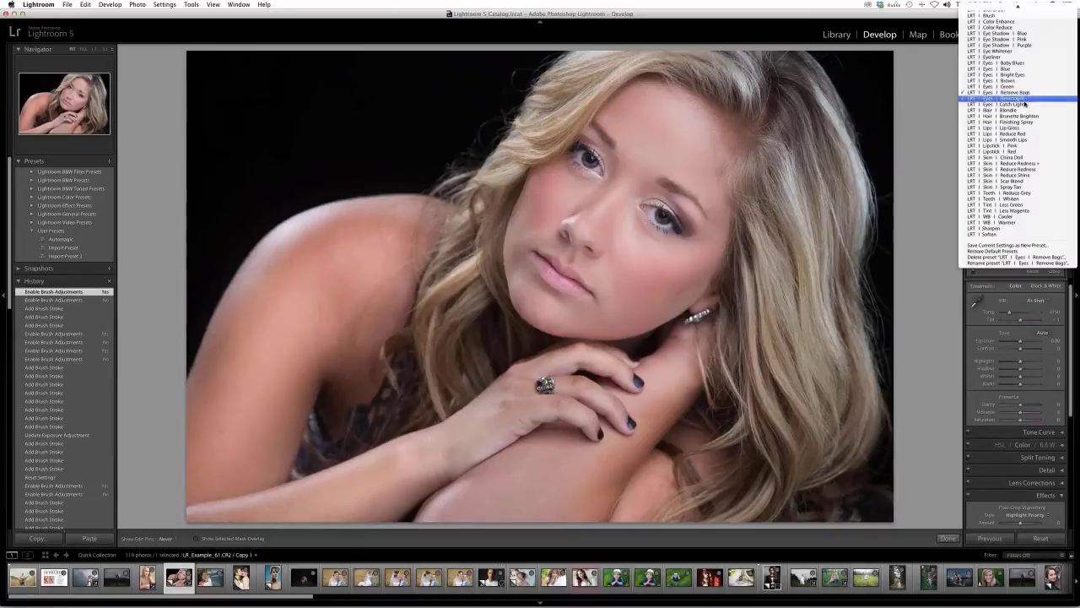
scroll(1012, 132, up, 2)
scroll(1011, 132, up, 5)
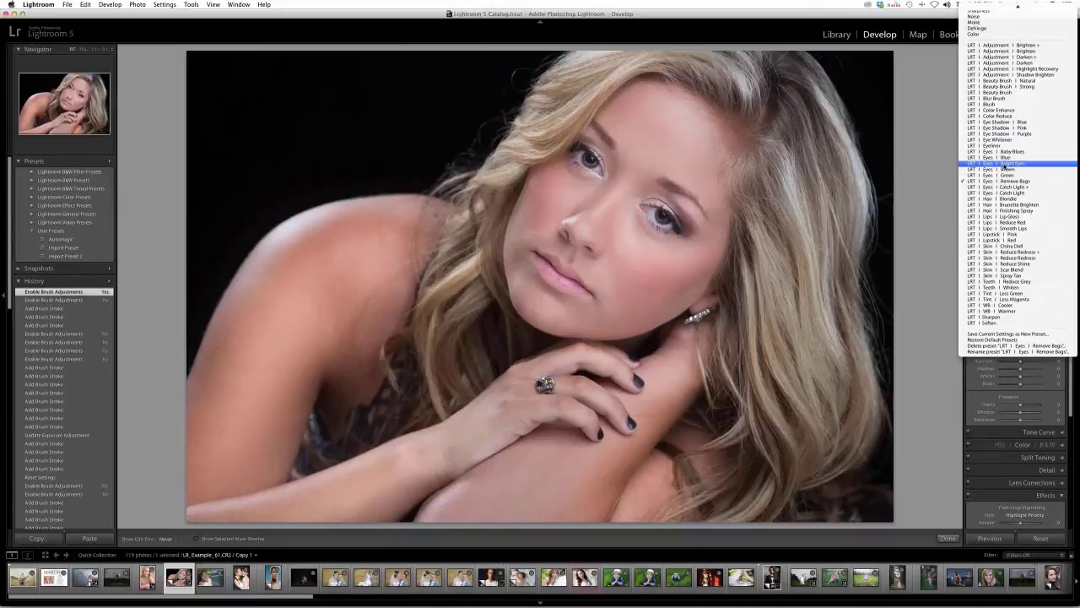
click(1006, 164)
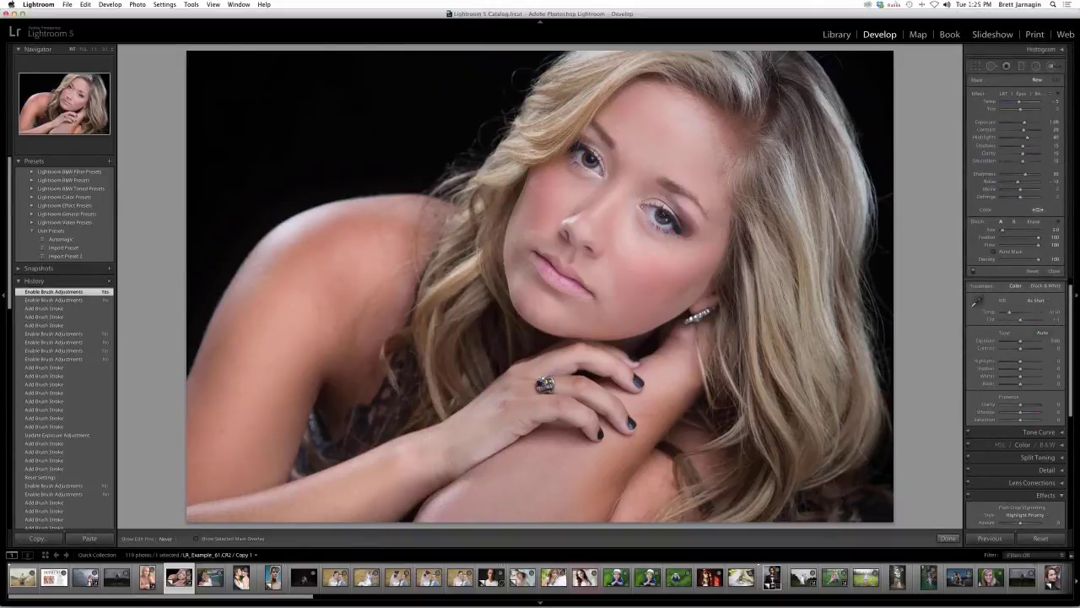
- Paint Bright Eyes over both irises, then switch brush adjustments off to compare
drag(661, 218, 669, 216)
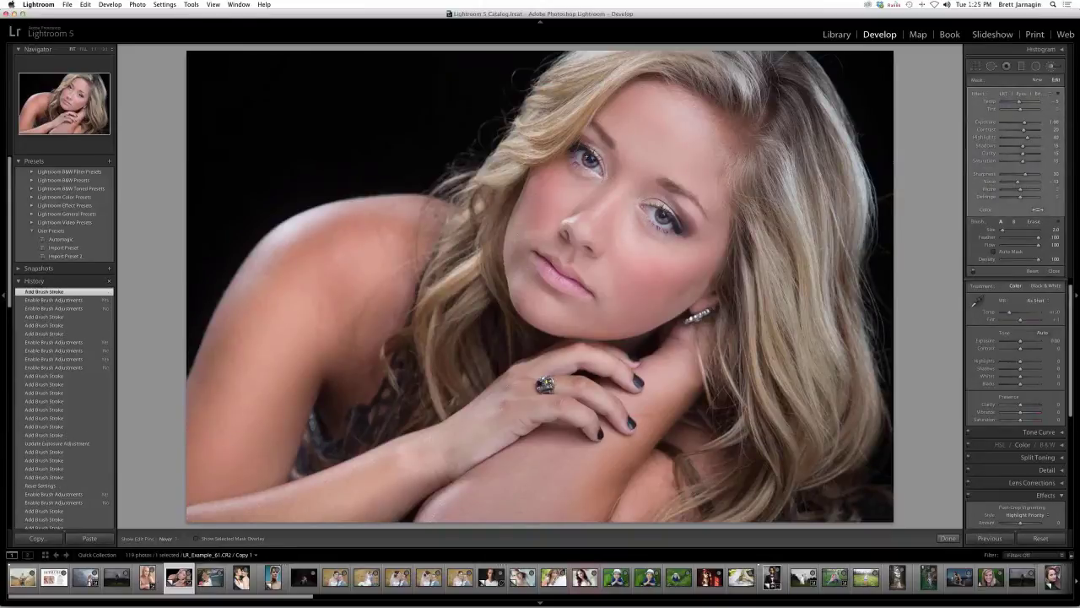
drag(585, 157, 591, 156)
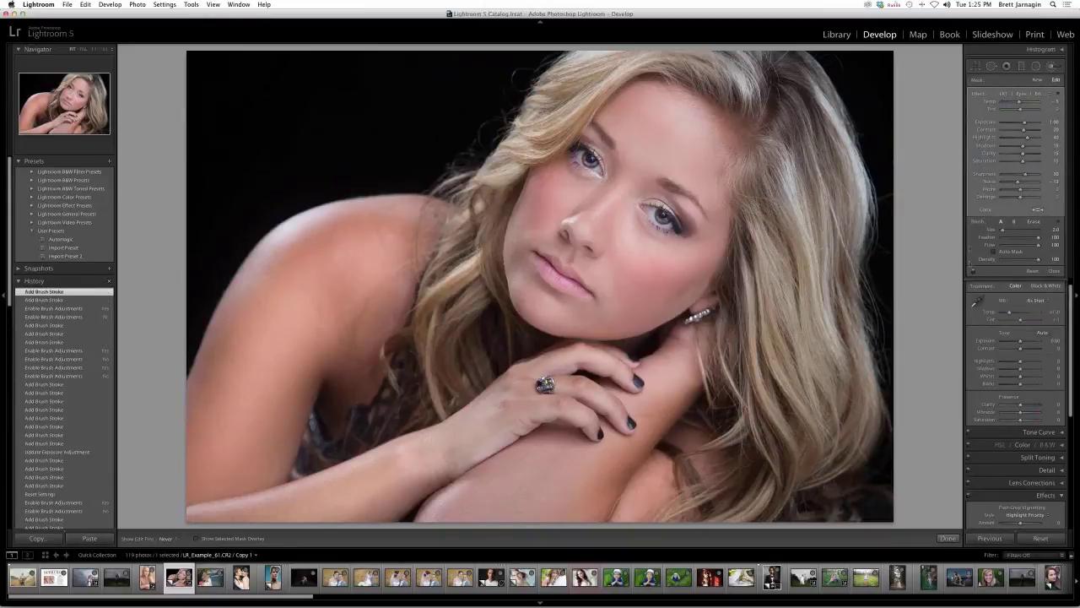
click(972, 271)
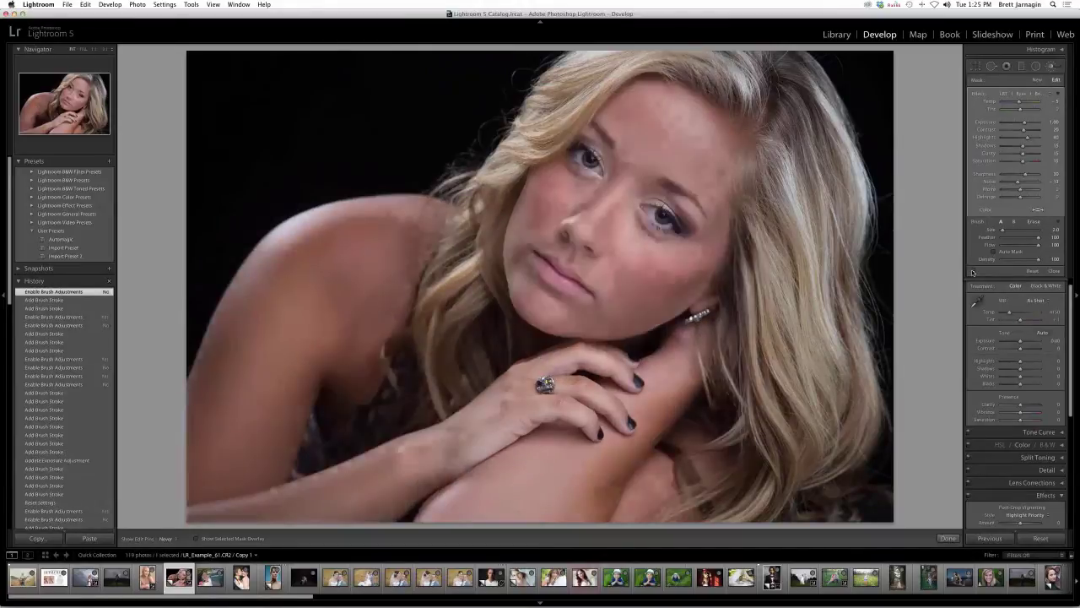
- Toggle brush adjustments on, off and back on to compare the eye retouch
click(972, 271)
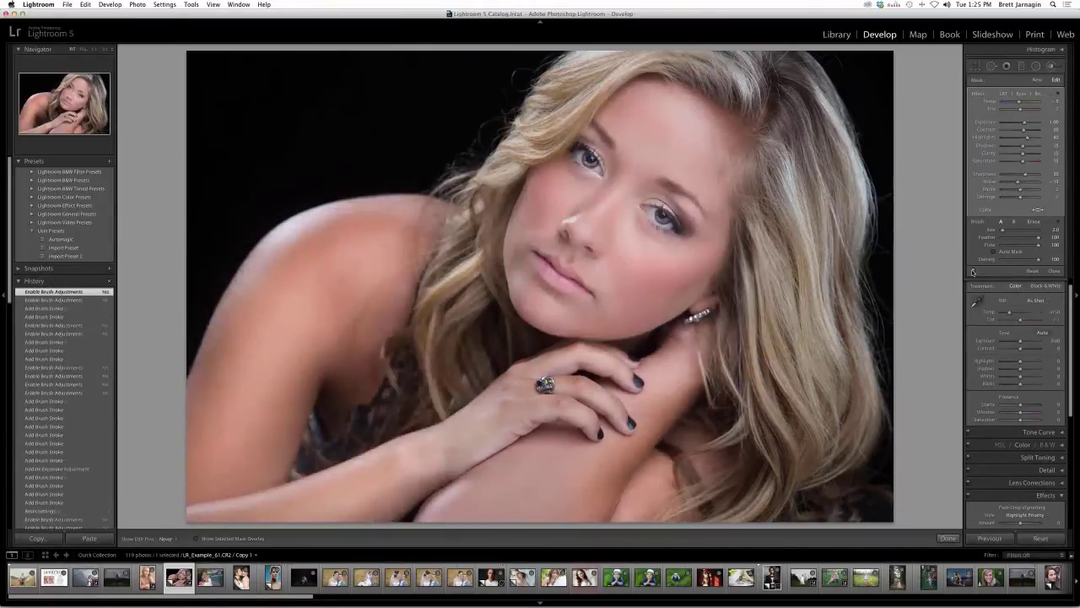
click(972, 271)
click(972, 271)
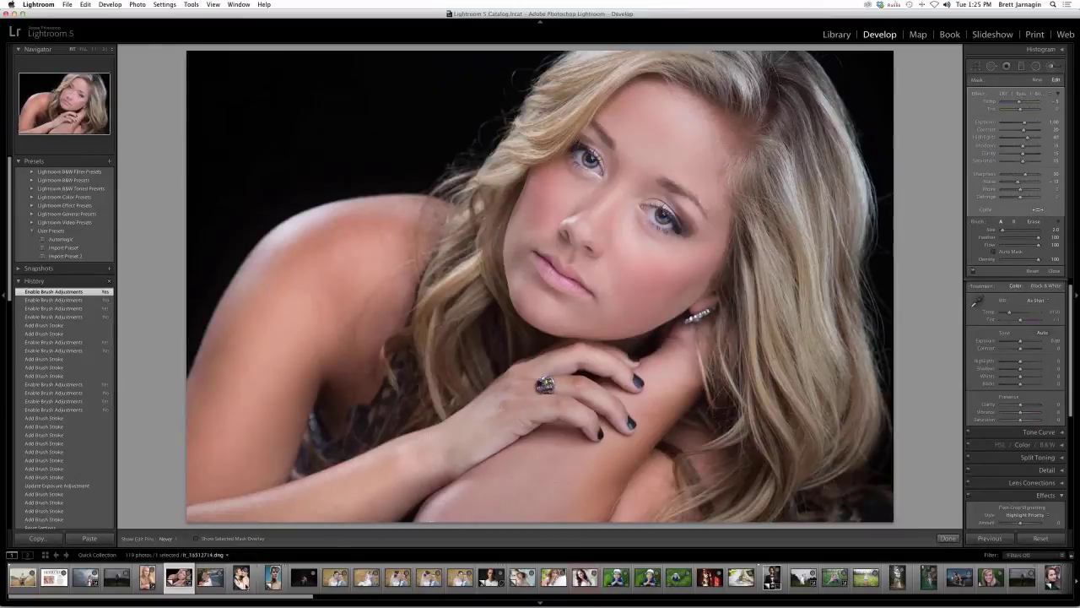
- Open LR_Example_11.CR2, the bride beside the blue truck, from the filmstrip
click(241, 577)
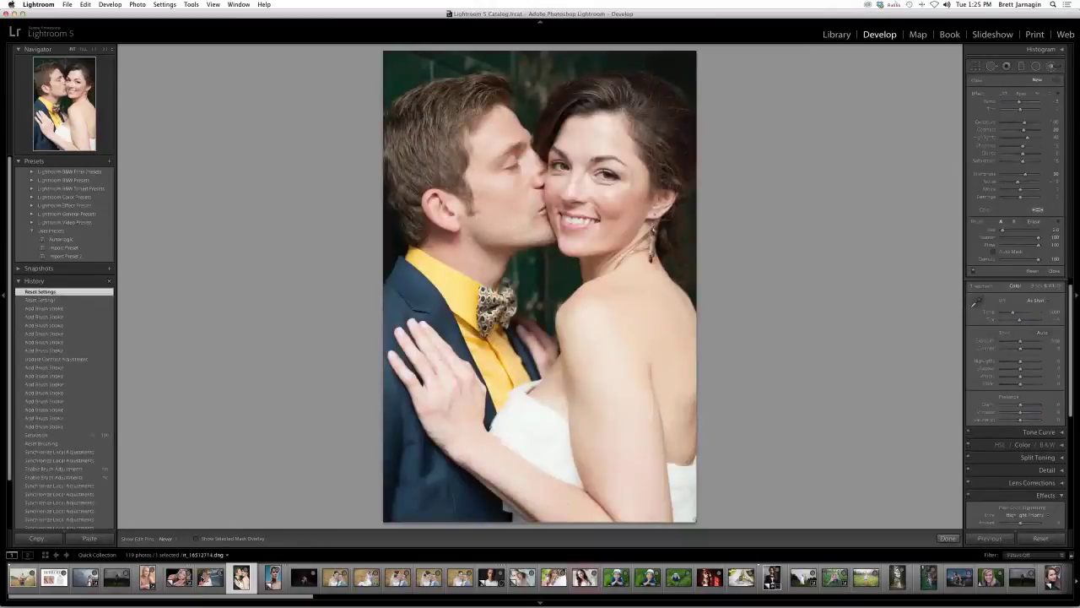
click(179, 577)
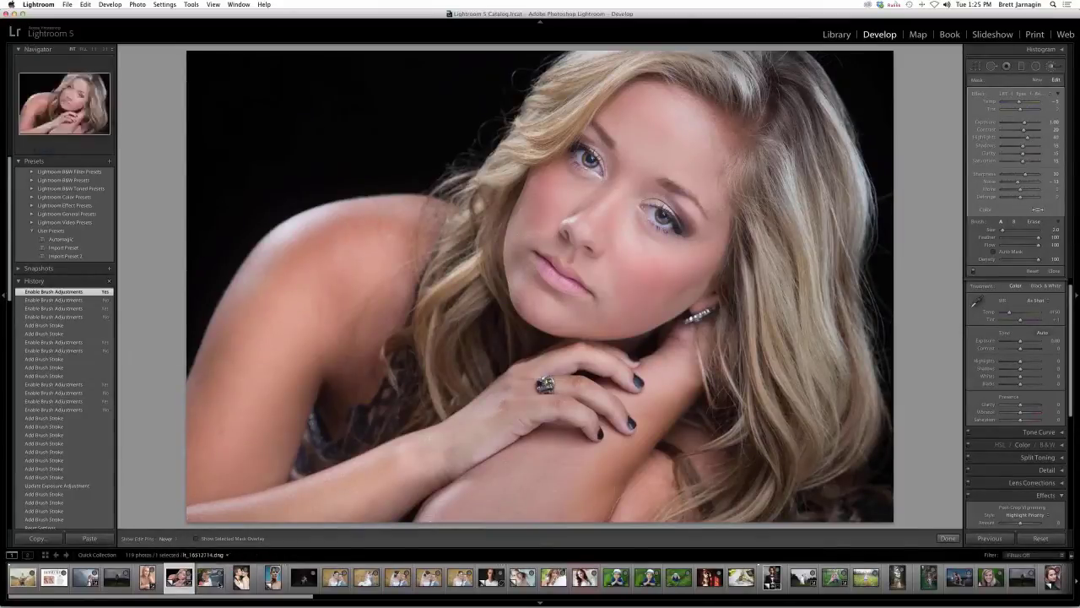
click(210, 578)
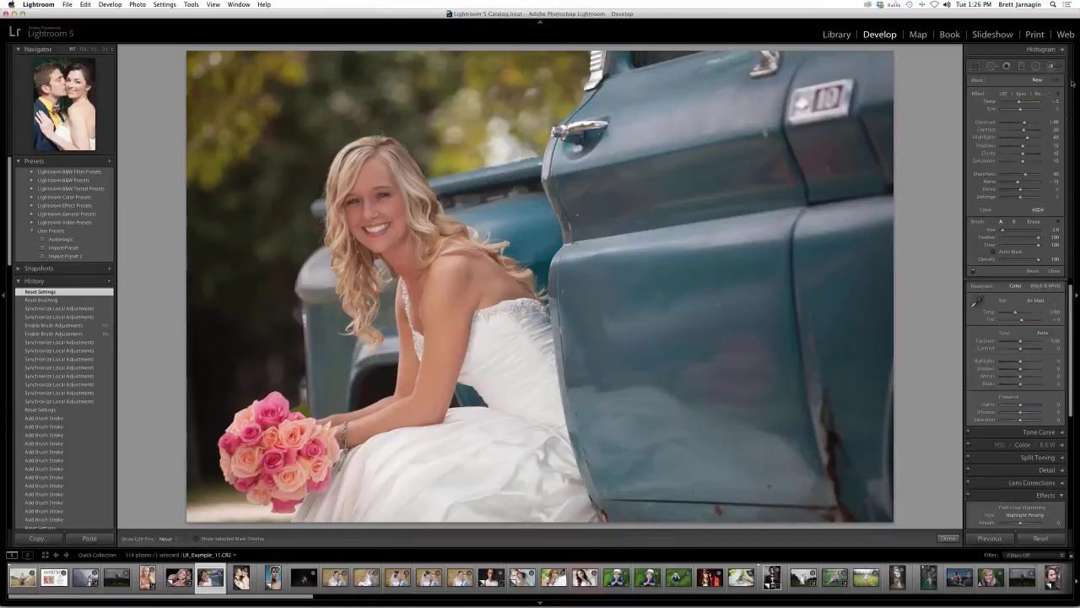
- Pick LRT Adjustment Brighten, enlarge the brush, and paint the bride's shoulder, arm and chest
click(1036, 94)
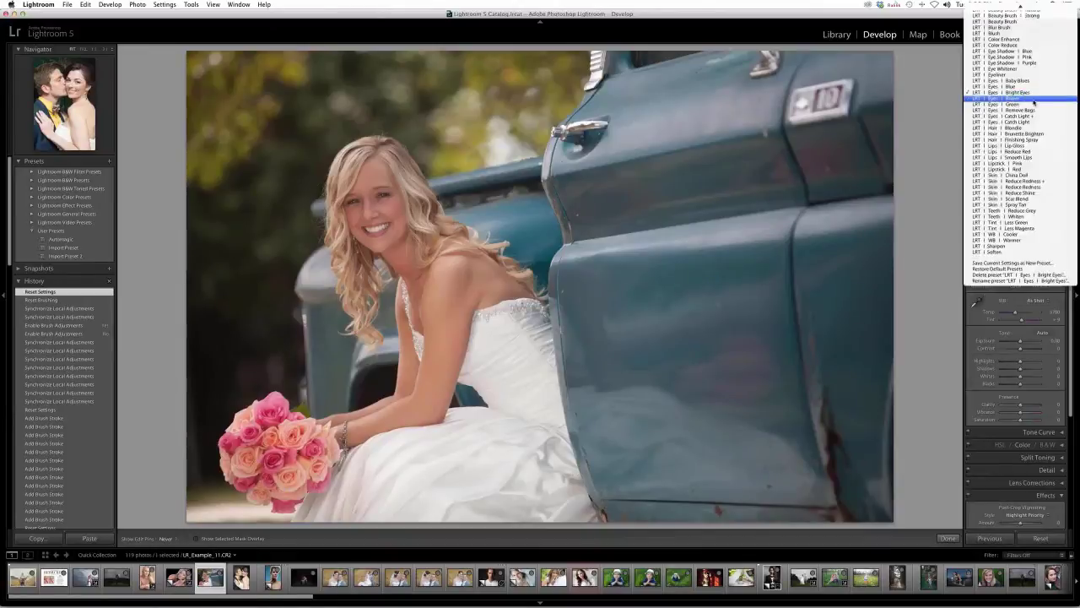
scroll(1034, 102, up, 5)
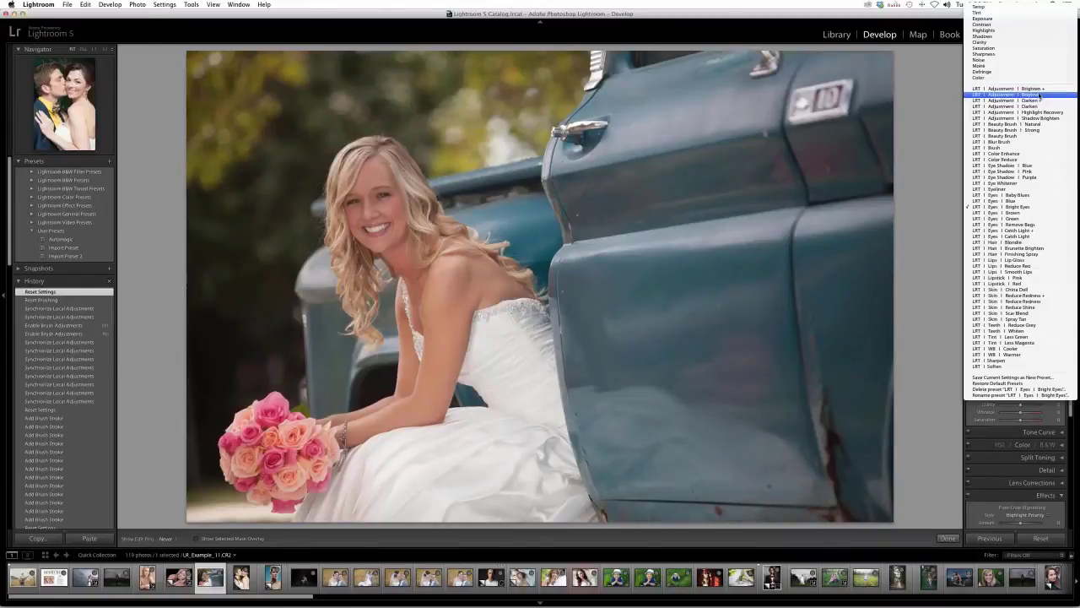
click(1039, 98)
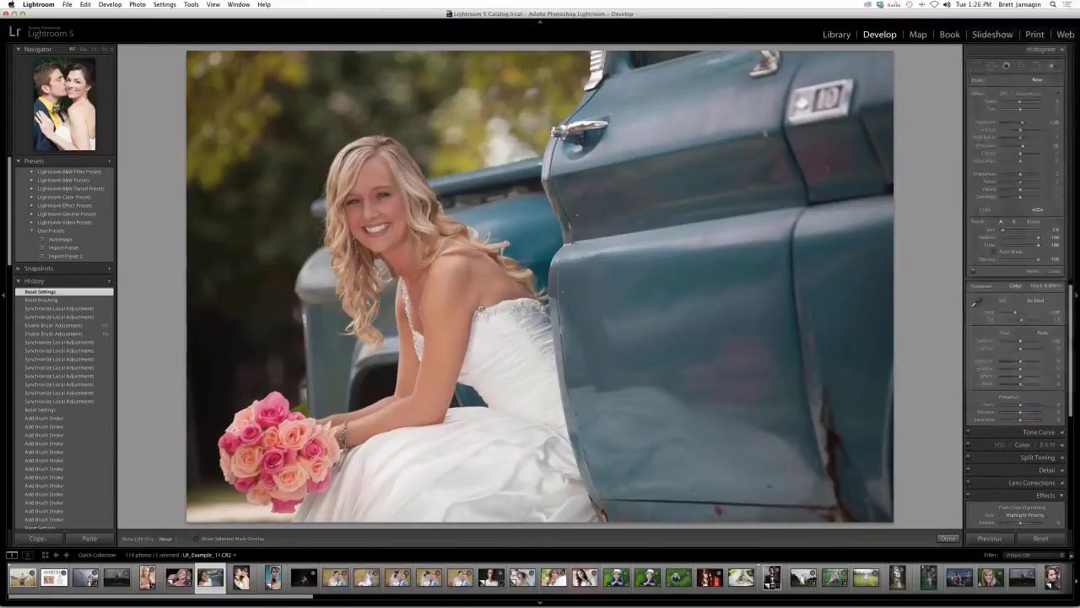
scroll(425, 252, up, 5)
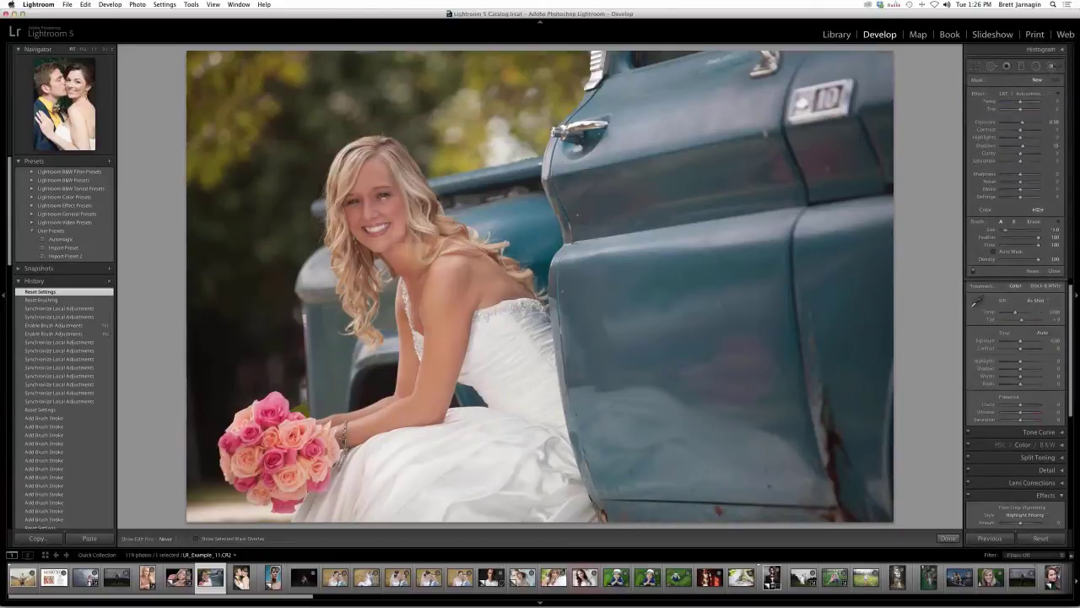
mouse_move(471, 261)
mouse_down()
mouse_move(401, 405)
mouse_move(331, 426)
mouse_up()
drag(433, 291, 501, 284)
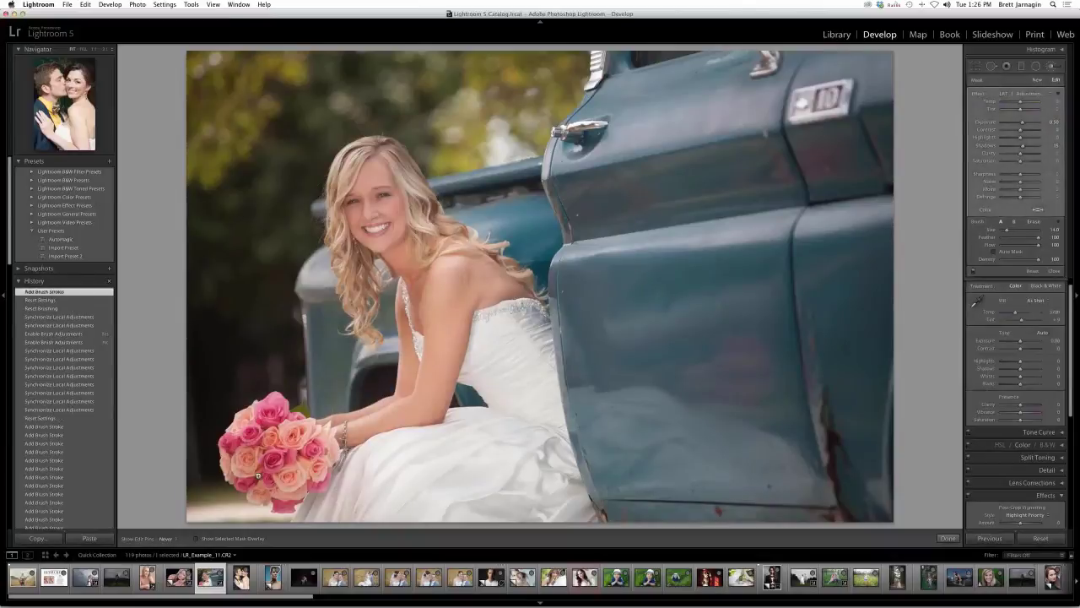
- Add Brighten strokes on the bouquet, the bride's neck, the truck door and the dark left background
click(289, 468)
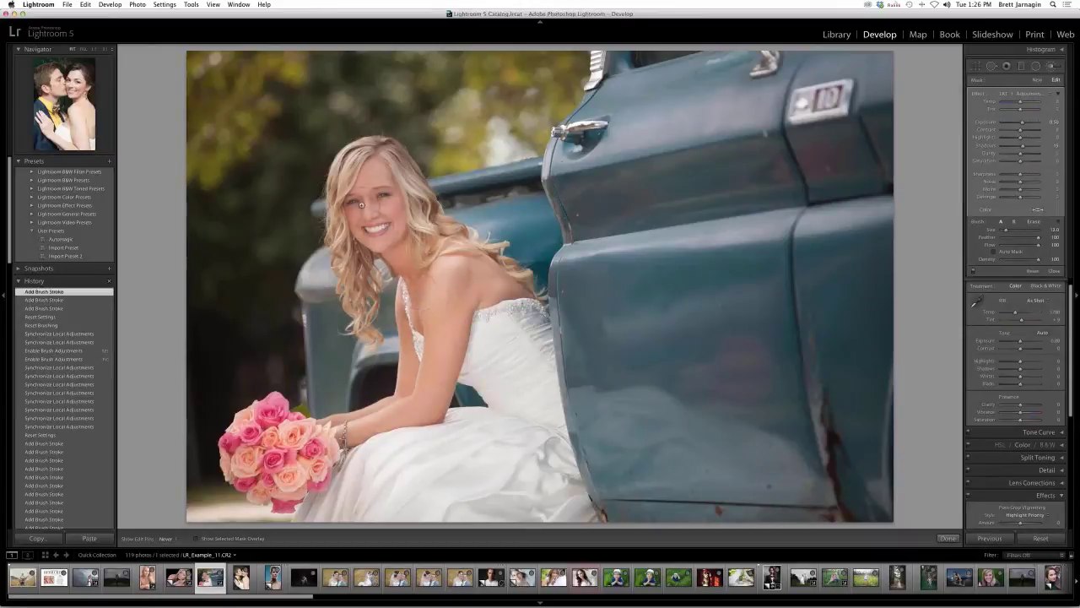
click(379, 272)
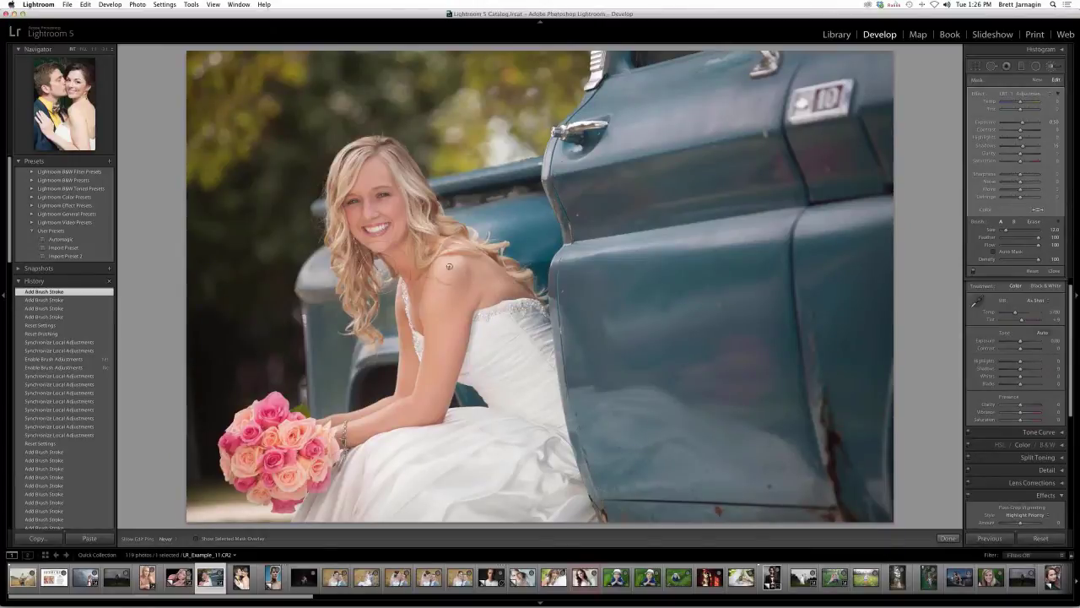
scroll(885, 166, up, 5)
scroll(618, 511, up, 3)
mouse_move(584, 218)
mouse_down()
mouse_move(592, 253)
mouse_move(666, 182)
mouse_move(760, 432)
mouse_up()
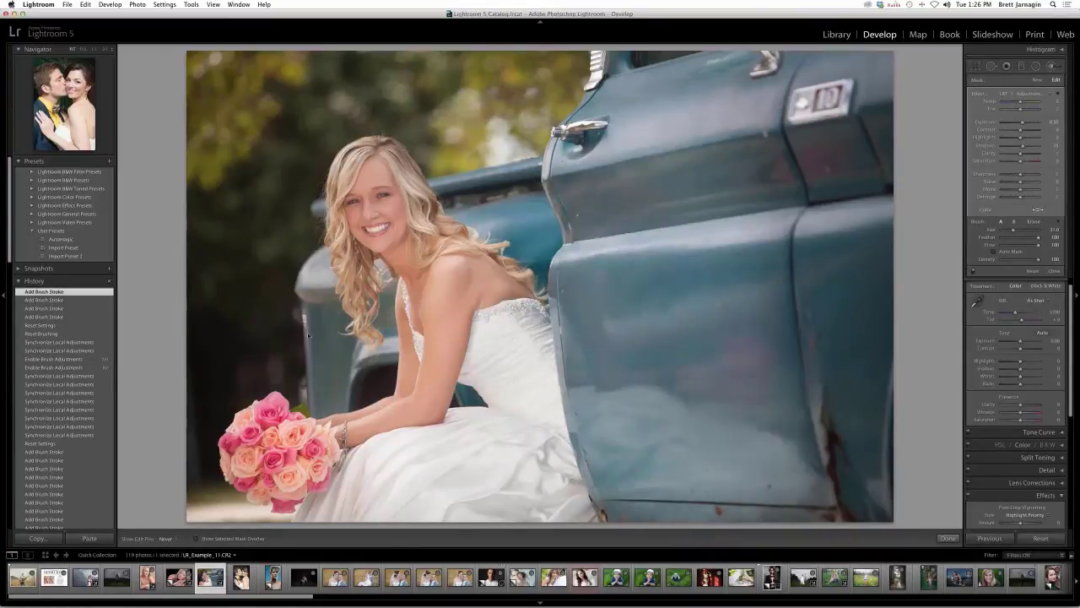
mouse_move(211, 375)
mouse_down()
mouse_move(192, 481)
mouse_move(169, 177)
mouse_move(278, 64)
mouse_move(469, 125)
mouse_up()
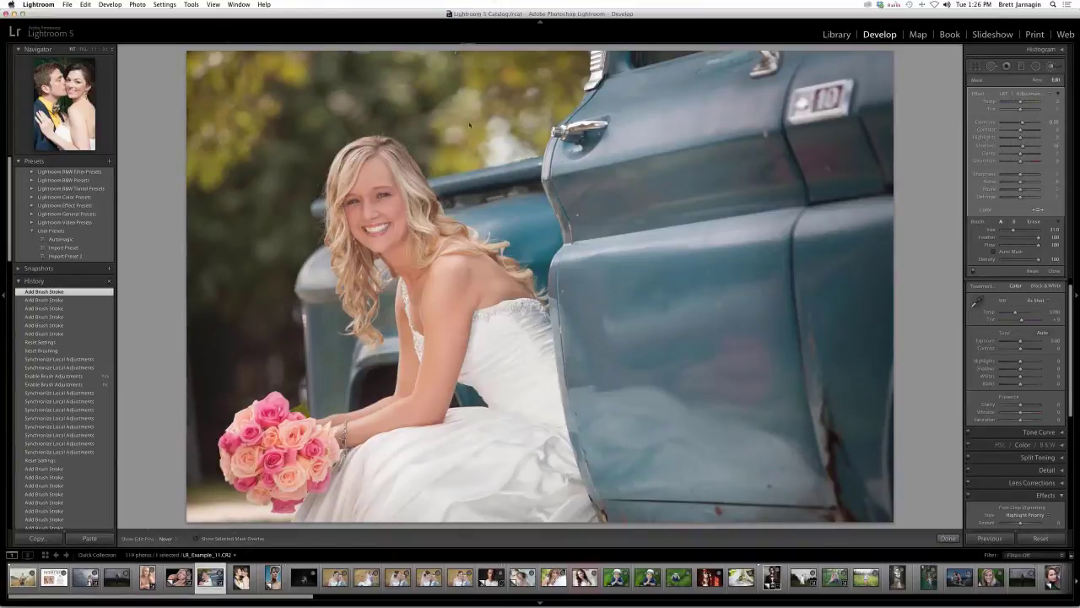
click(1039, 80)
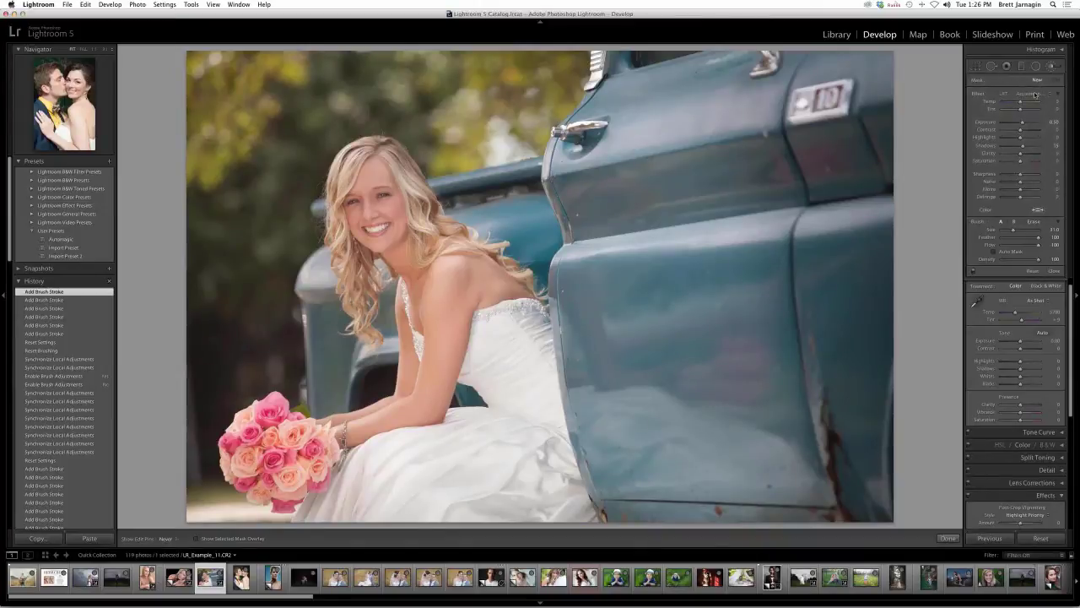
- Pick an LRT Adjustment preset, shrink the brush from 31 to 4.0, and zoom in on the bride's face
click(1035, 94)
click(1026, 92)
scroll(421, 90, down, 3)
scroll(380, 194, down, 5)
key(super+equal)
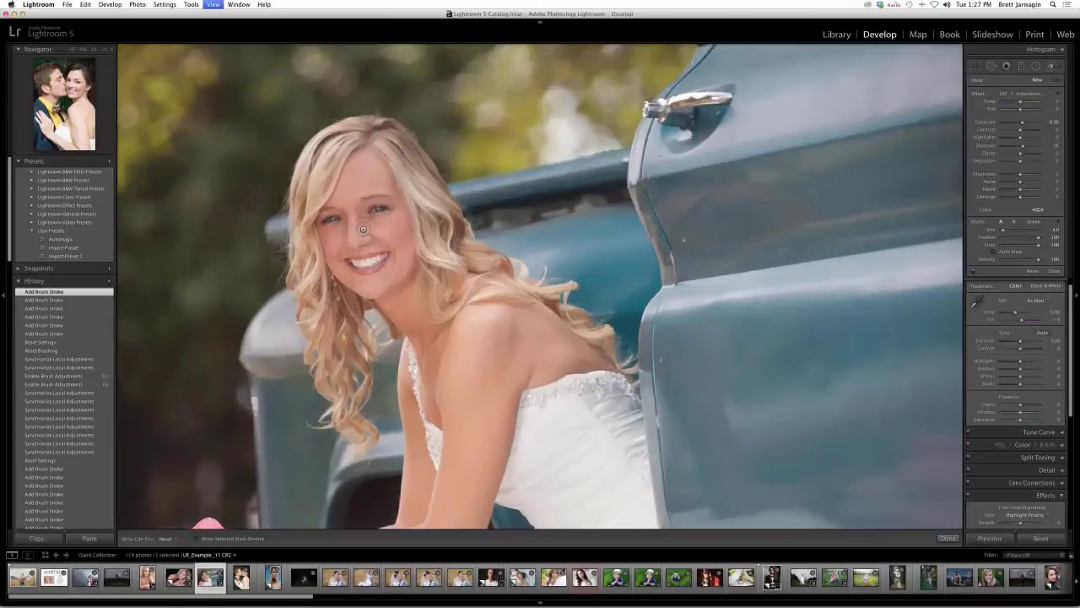
key(super+equal)
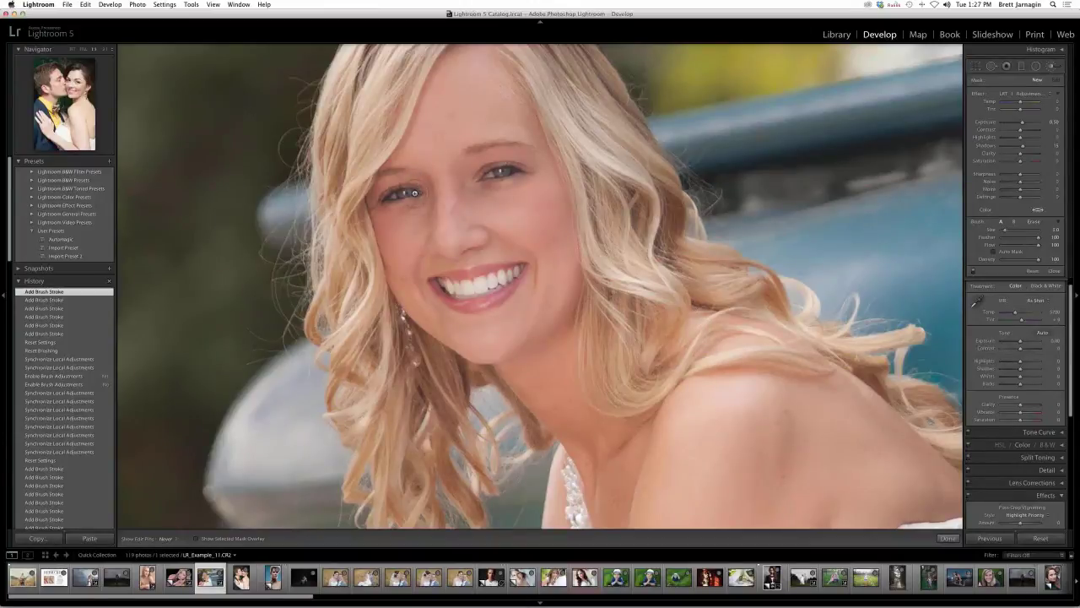
- Redo the eye-area brightening with brush density near 85, adding two new strokes on the face
scroll(485, 189, up, 5)
mouse_move(486, 191)
mouse_down()
mouse_move(520, 167)
mouse_move(532, 177)
mouse_up()
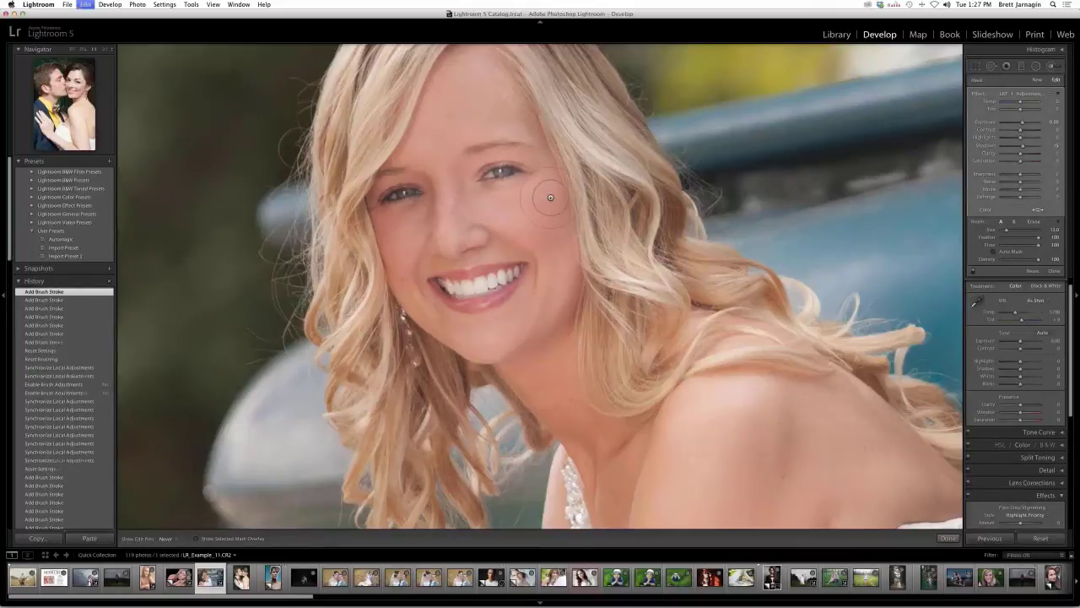
key(super+z)
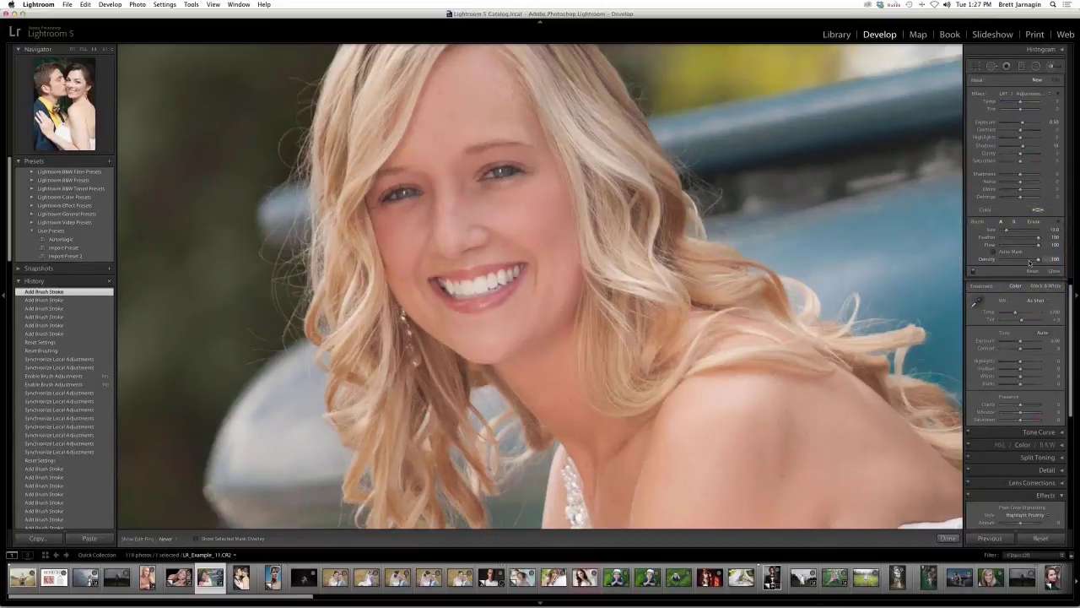
drag(1029, 261, 1031, 262)
click(441, 198)
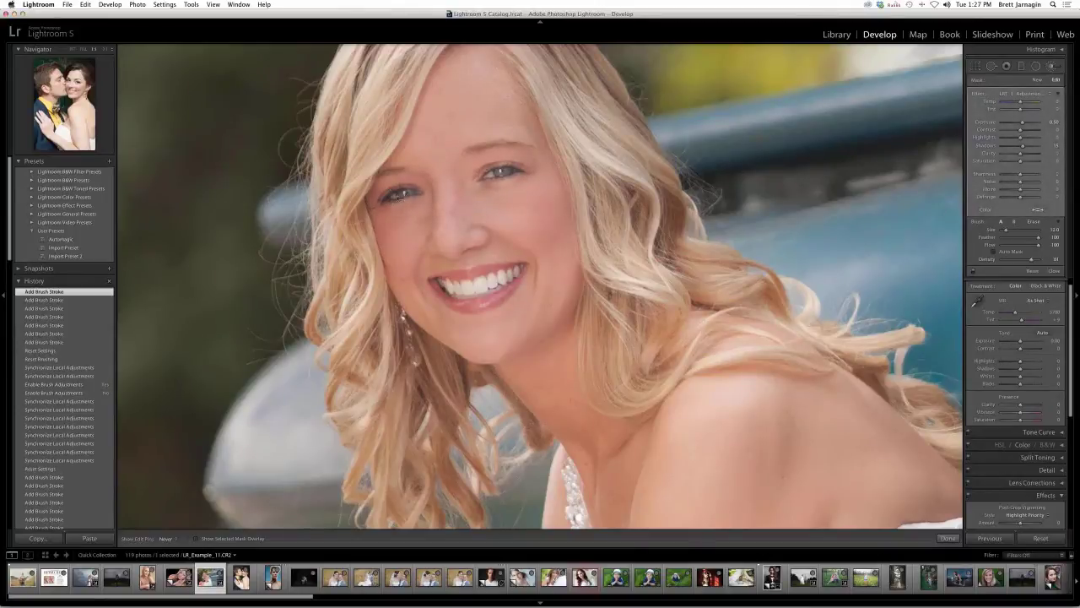
click(449, 328)
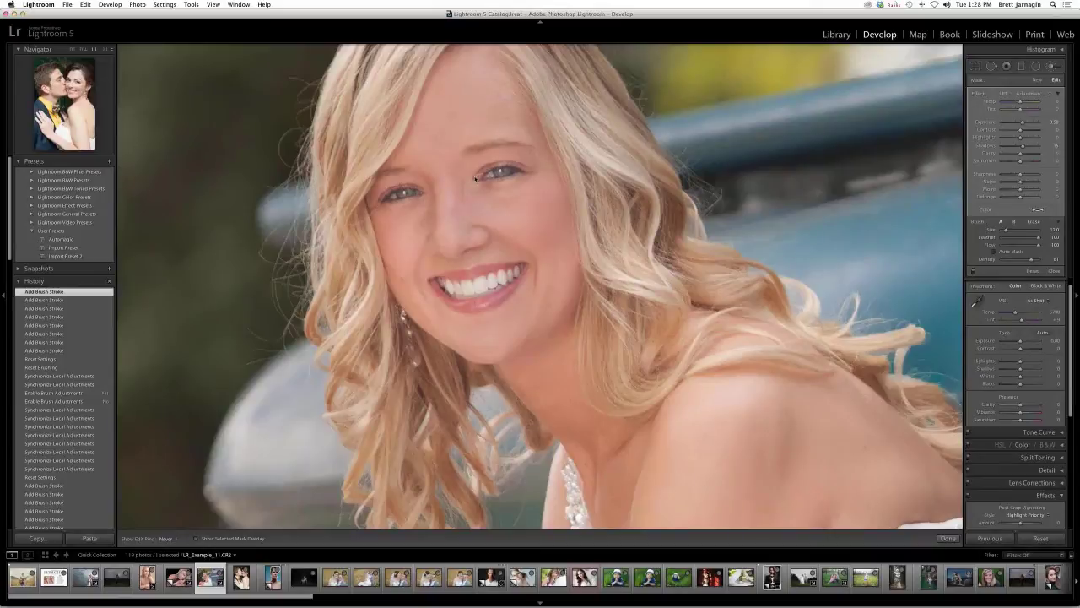
- Check the painted mask with the O overlay, then discard a trial stroke on the cheek
key(o)
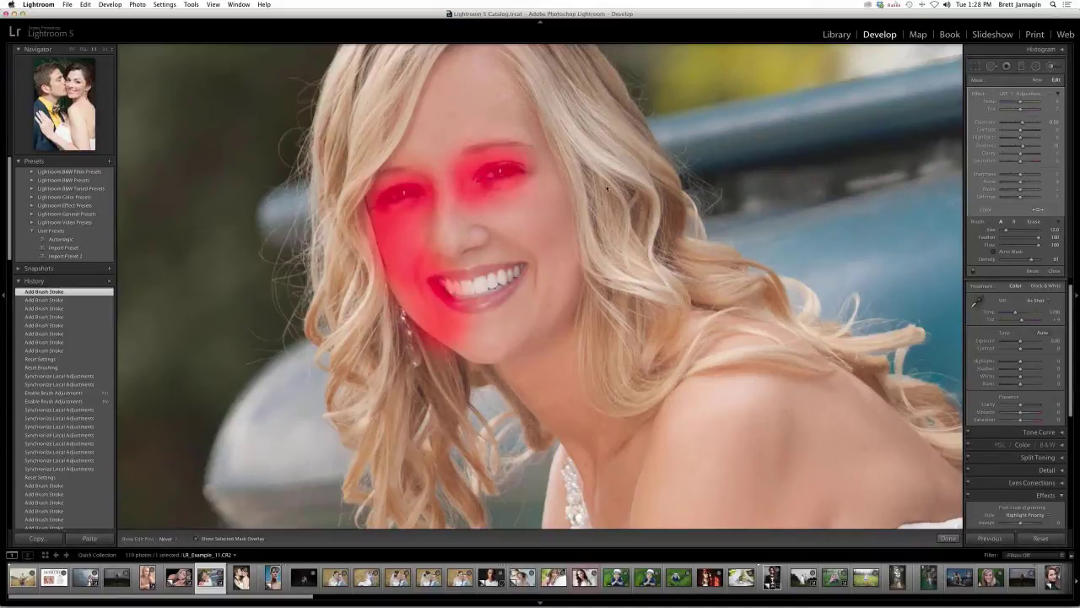
key(o)
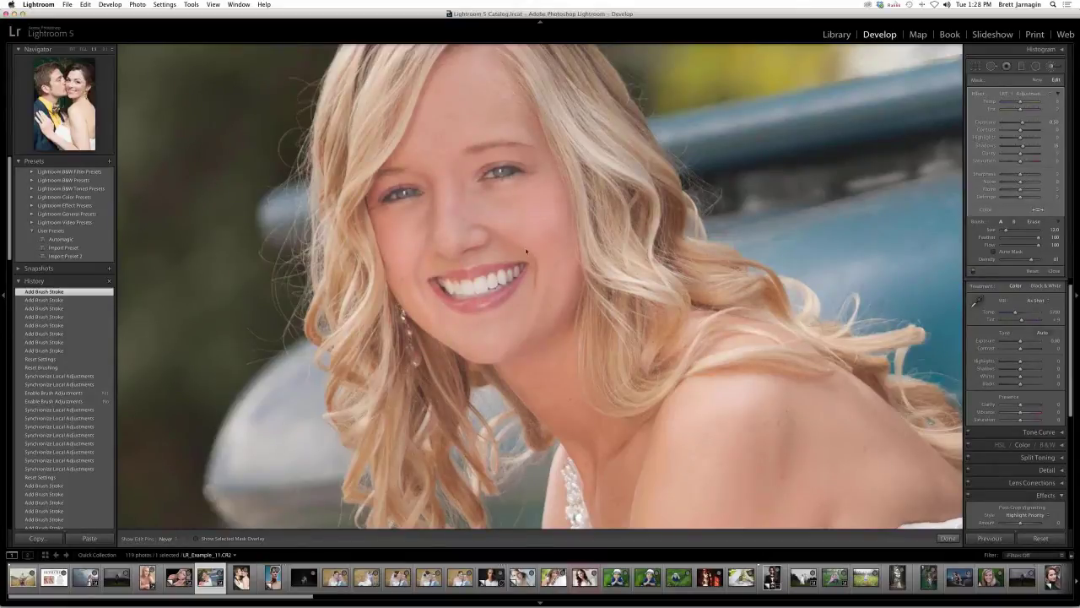
drag(498, 252, 479, 250)
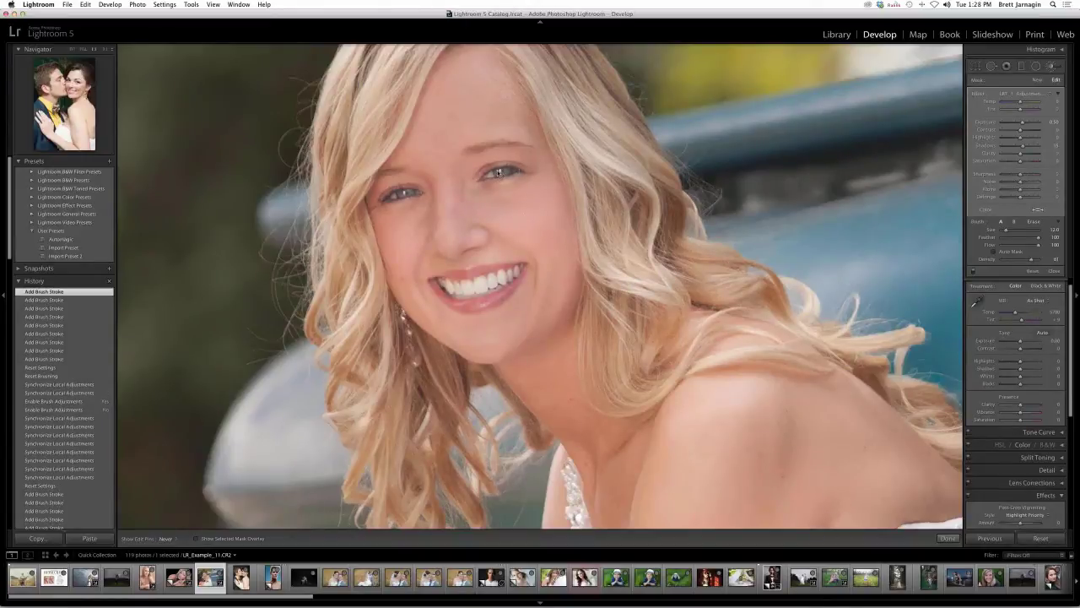
key(super+z)
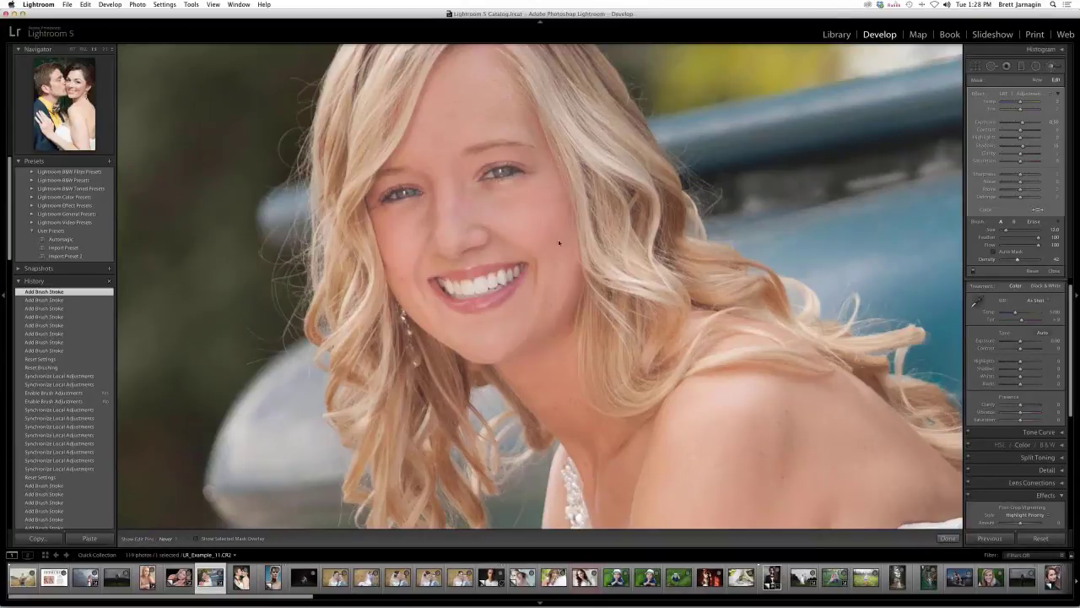
- Brighten the nose and the area around and between the eyes, raising brush density to 79
click(522, 244)
click(466, 219)
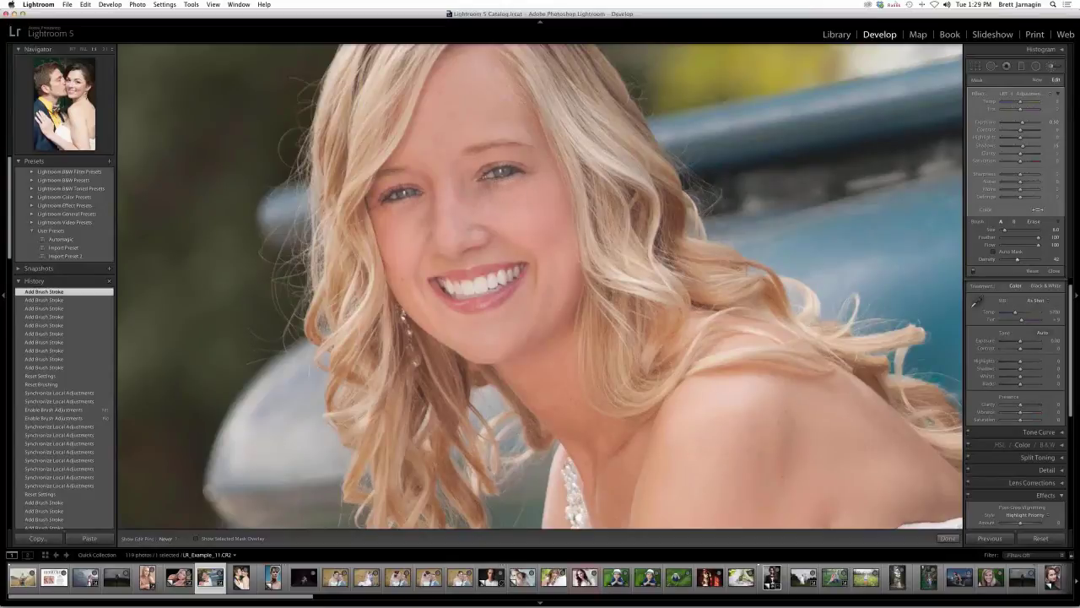
drag(520, 180, 498, 192)
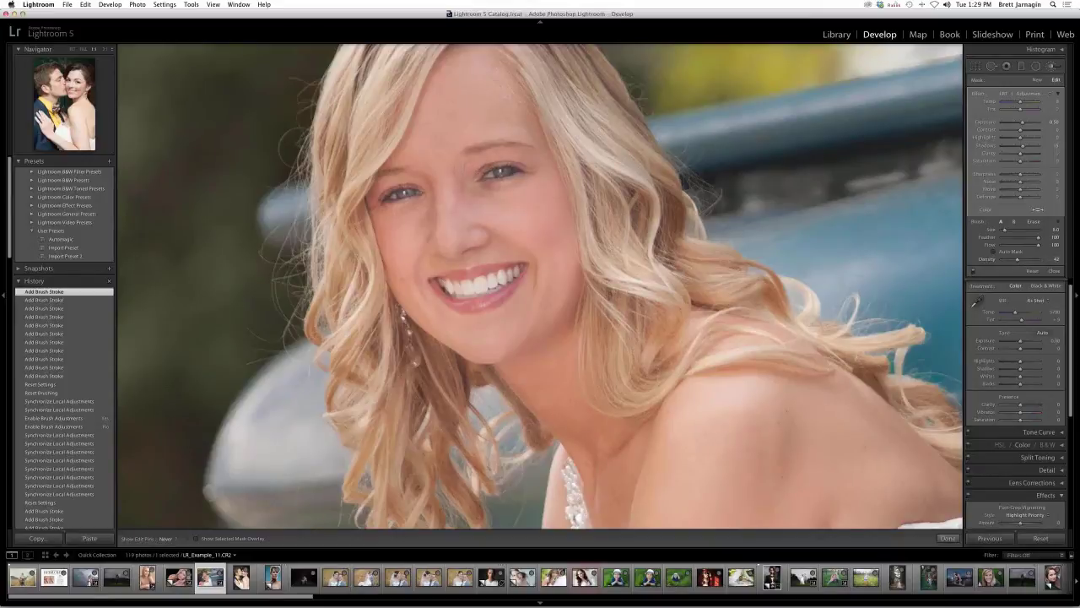
drag(1026, 264, 1031, 262)
click(458, 189)
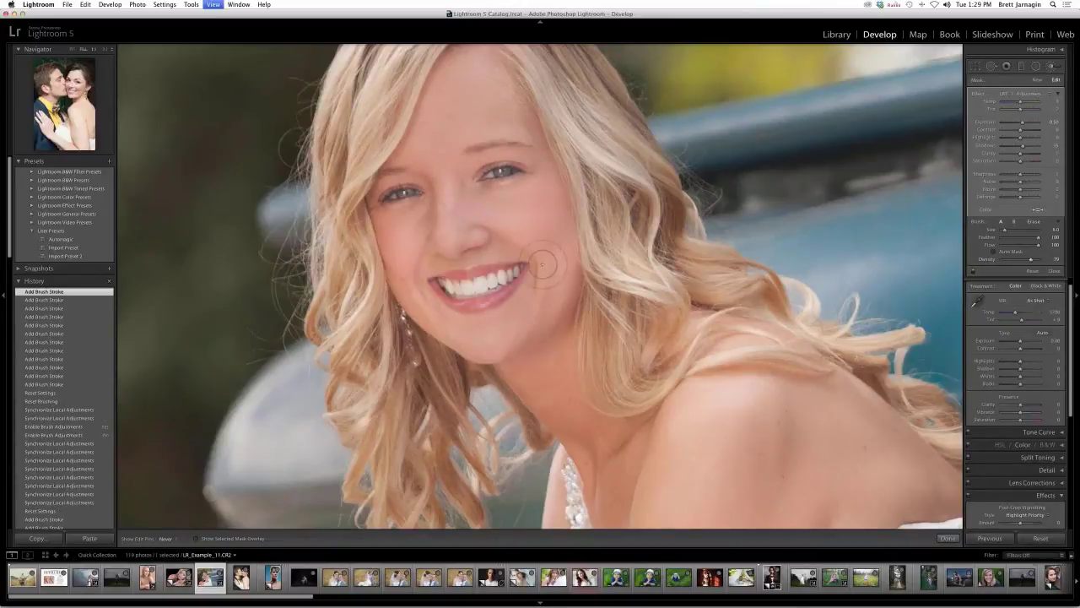
key(z)
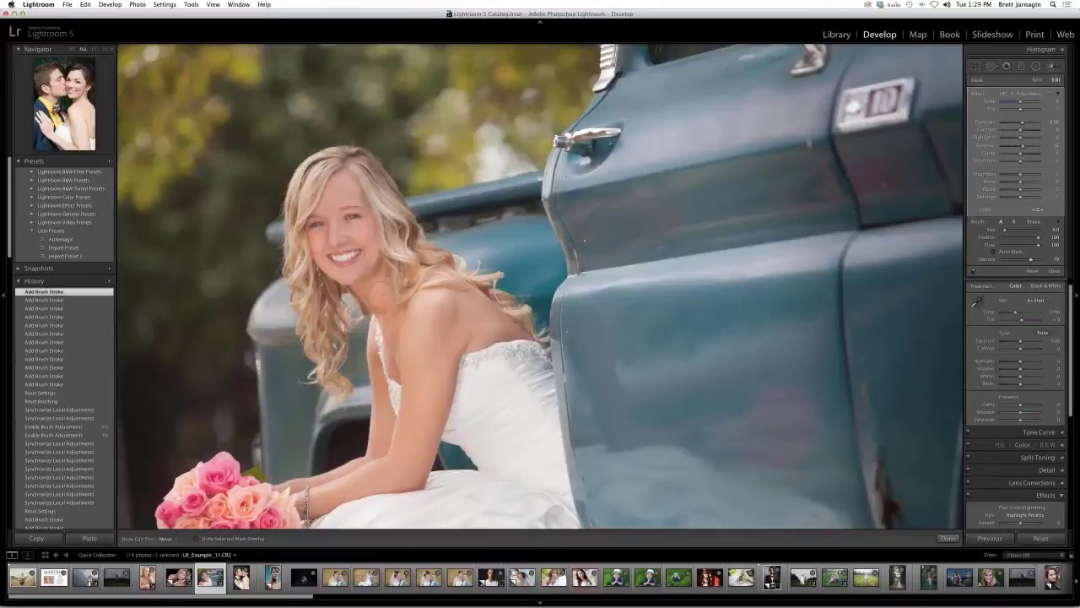
- Drop the neck stroke, lower flow, and paint broad strokes with the brush enlarged to about 16
drag(391, 374, 393, 342)
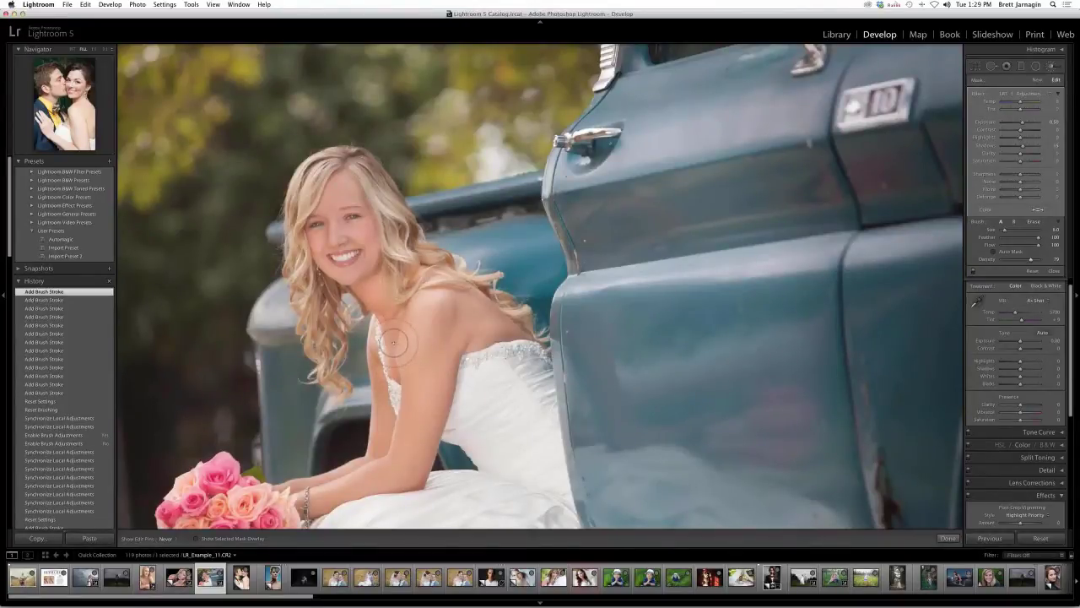
key(super+z)
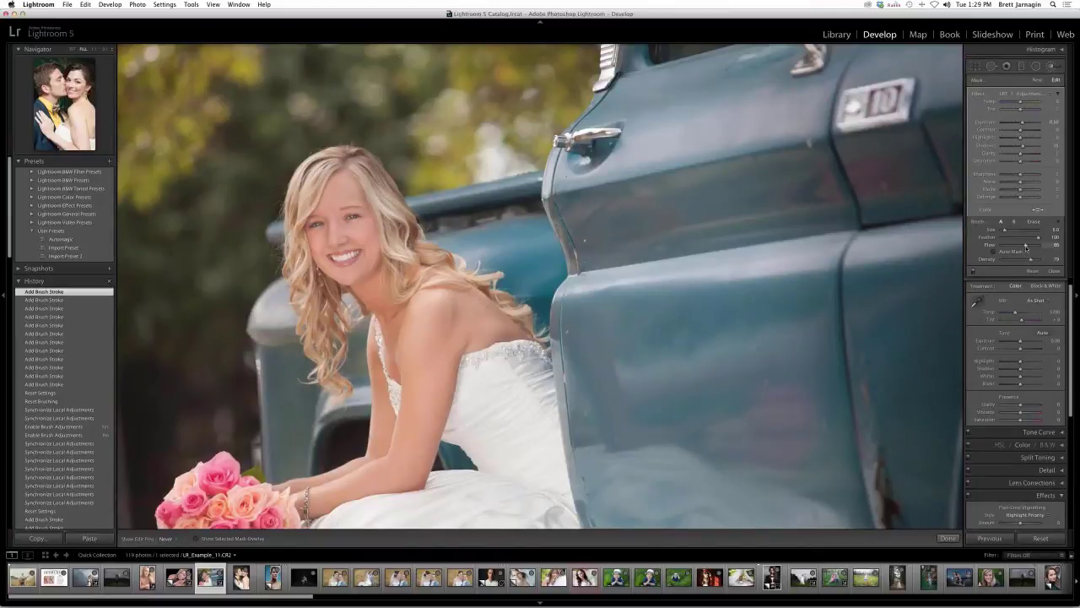
drag(1026, 247, 1031, 246)
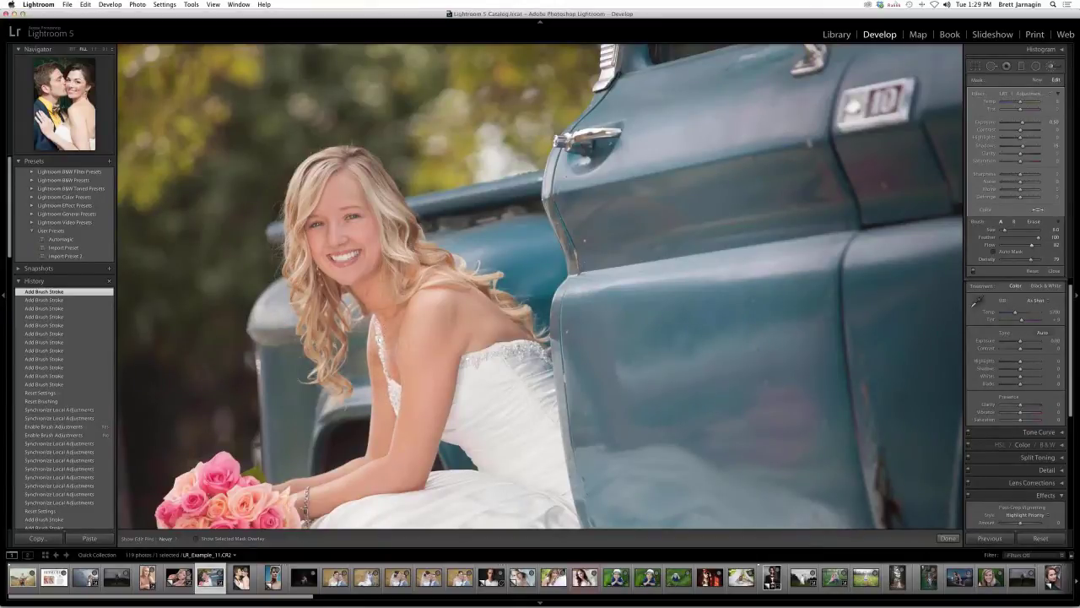
click(379, 287)
scroll(194, 400, up, 5)
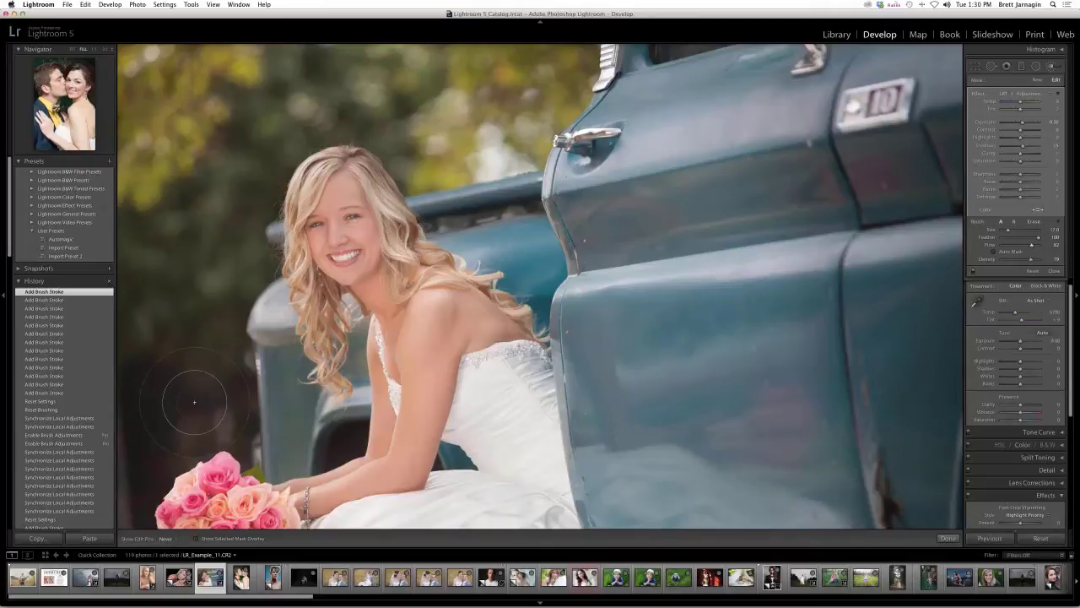
key(bracketright)
mouse_move(149, 417)
mouse_down()
mouse_move(479, 415)
mouse_move(701, 302)
mouse_up()
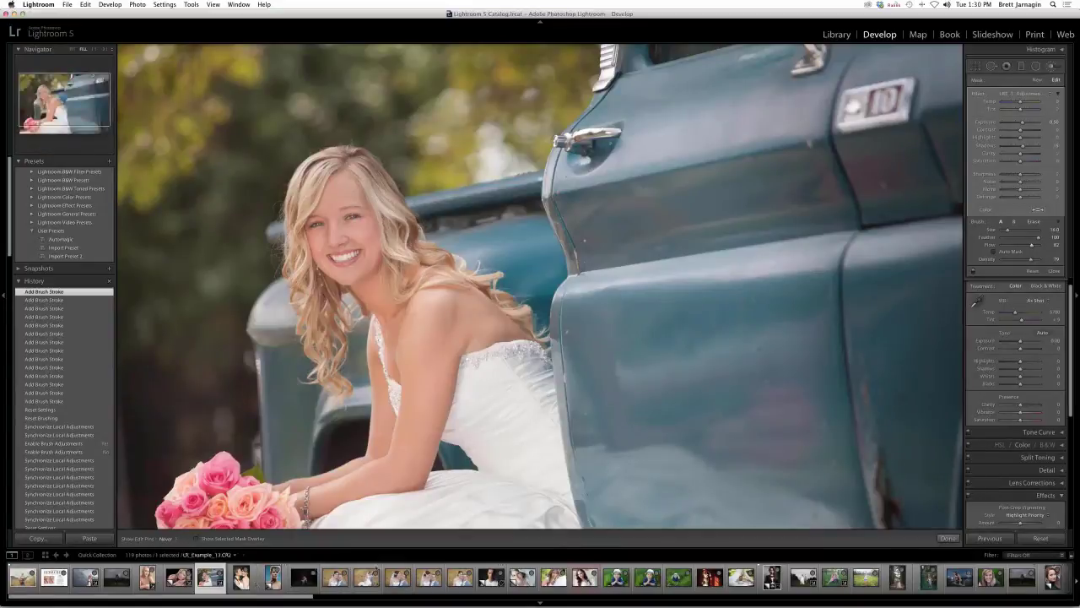
- Open LR_Example_27.CR2, the toddler in the straw hat, from the filmstrip
click(241, 577)
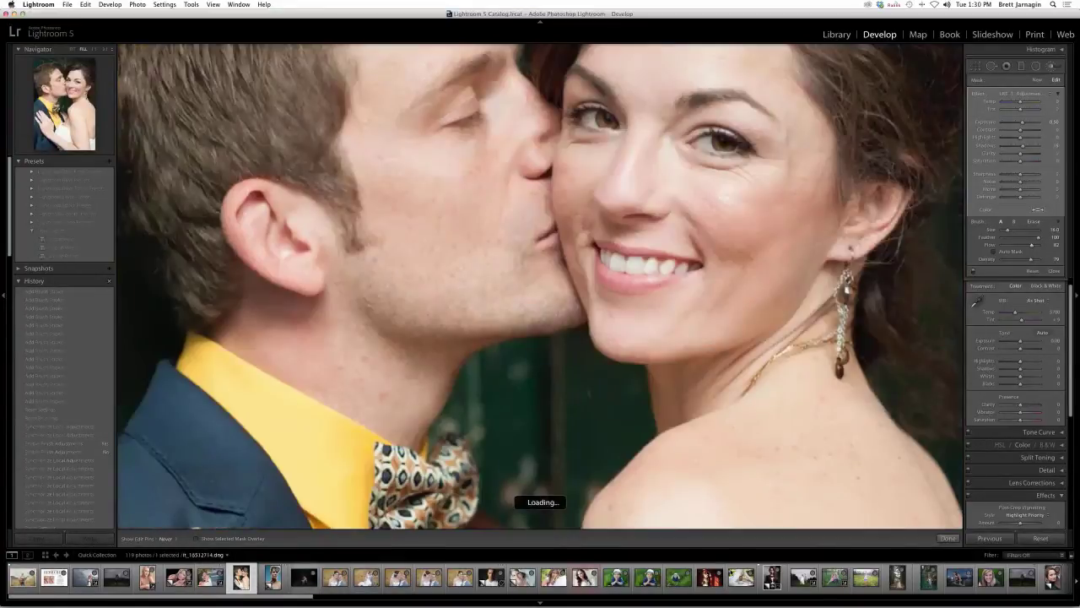
click(616, 578)
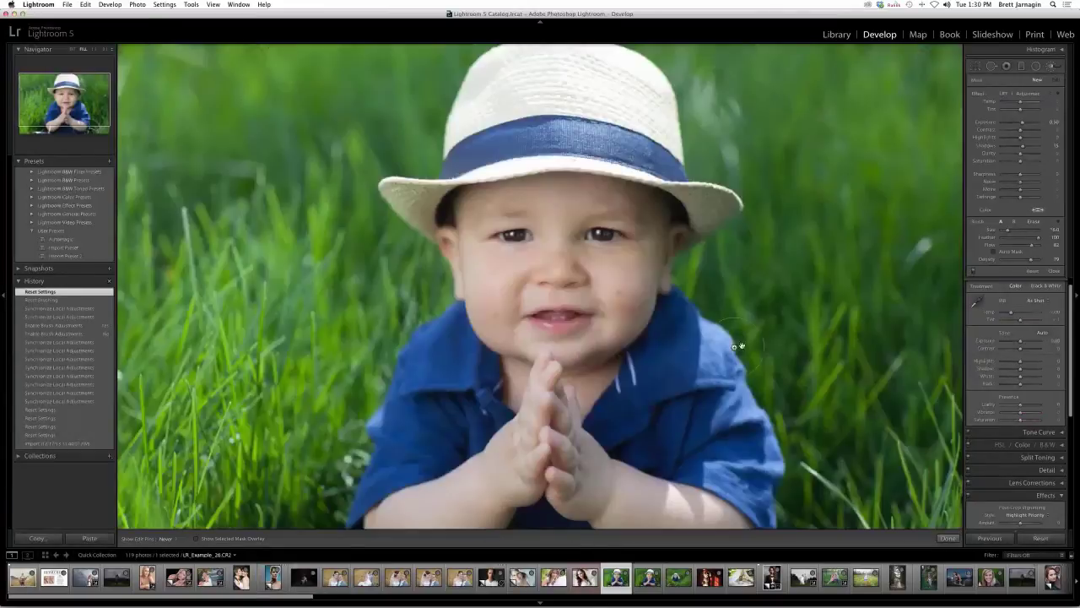
click(647, 578)
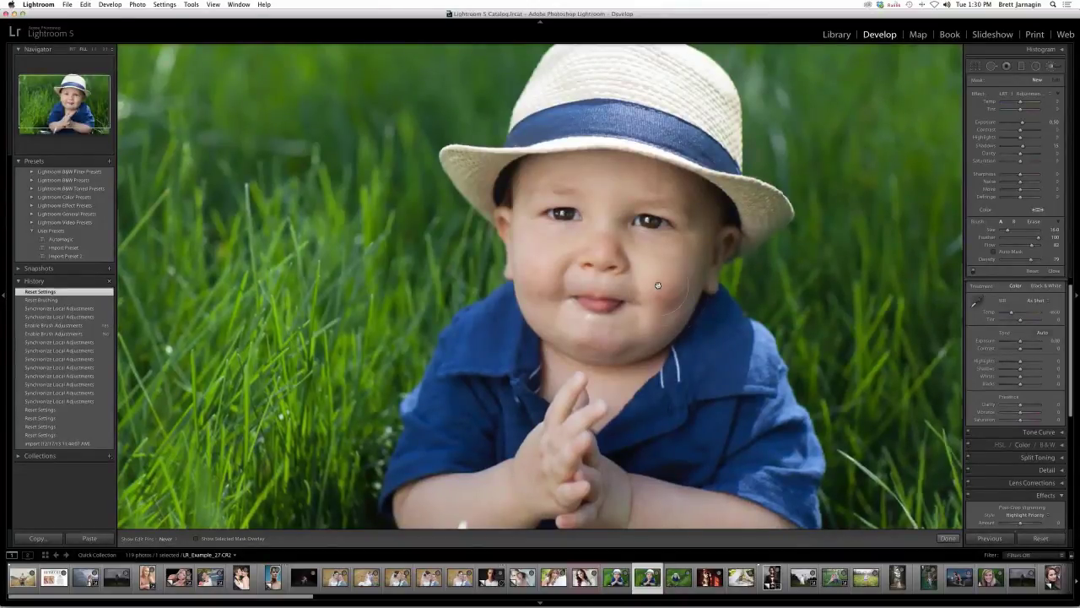
- Zoom in and pan until the child's face is centred in the view
key(z)
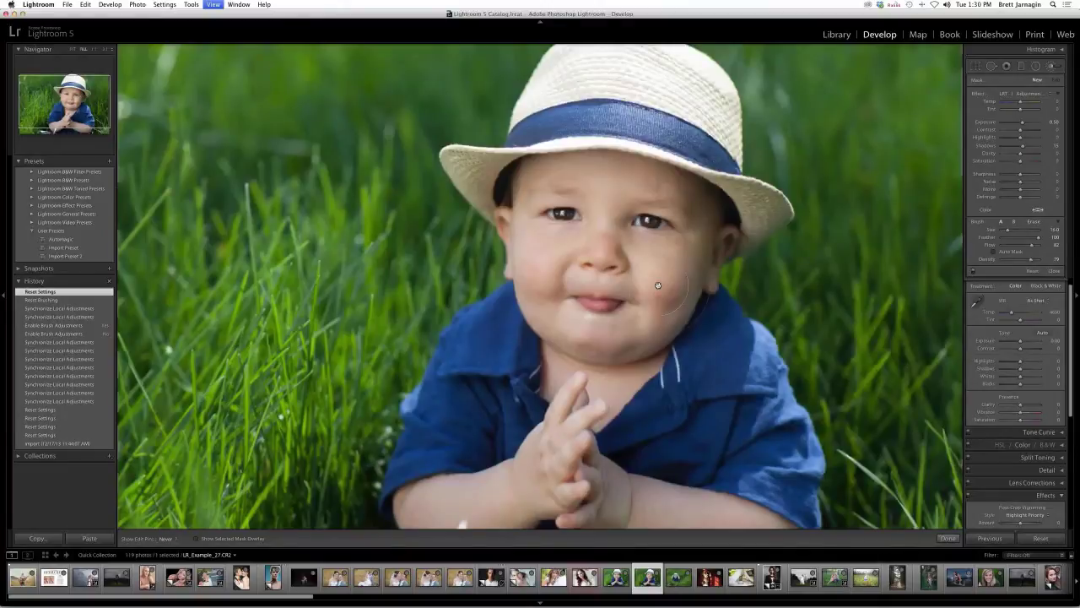
key(z)
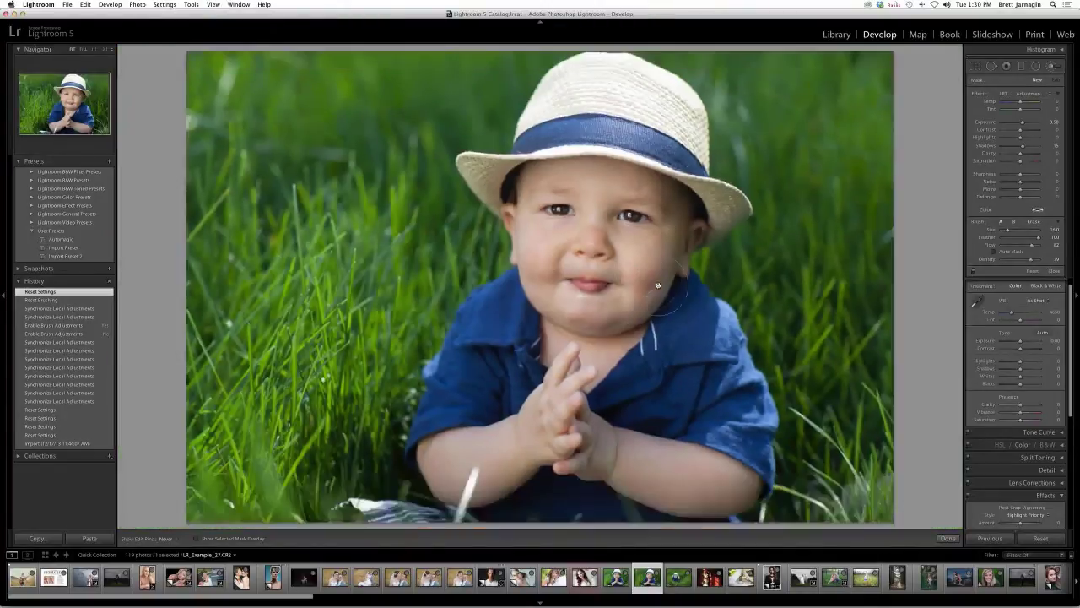
key(super+equal)
key(super+equal)
key(super+equal)
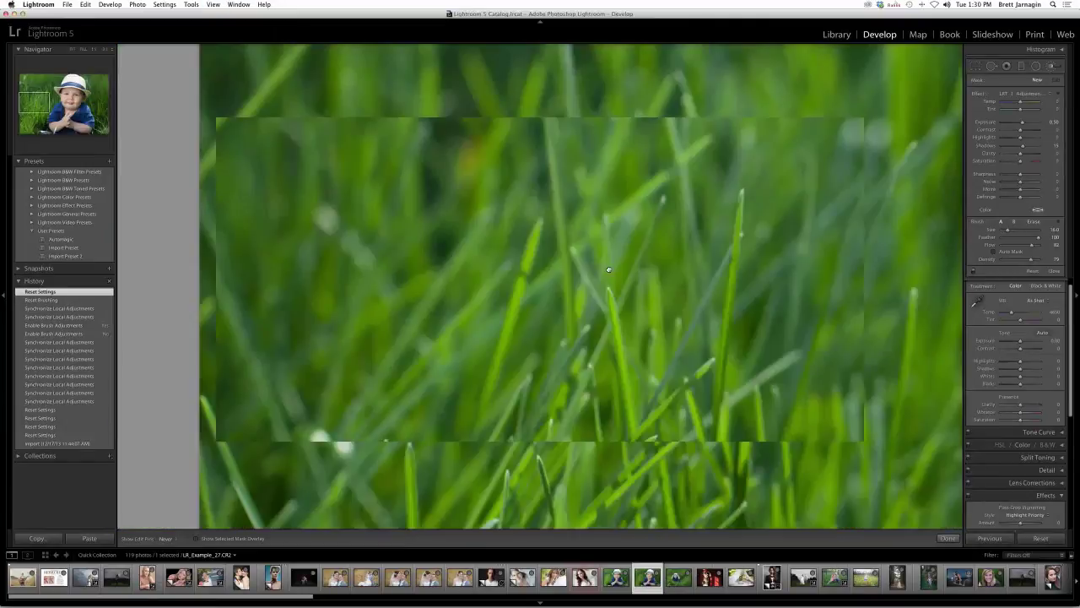
drag(608, 269, 198, 221)
drag(800, 235, 562, 263)
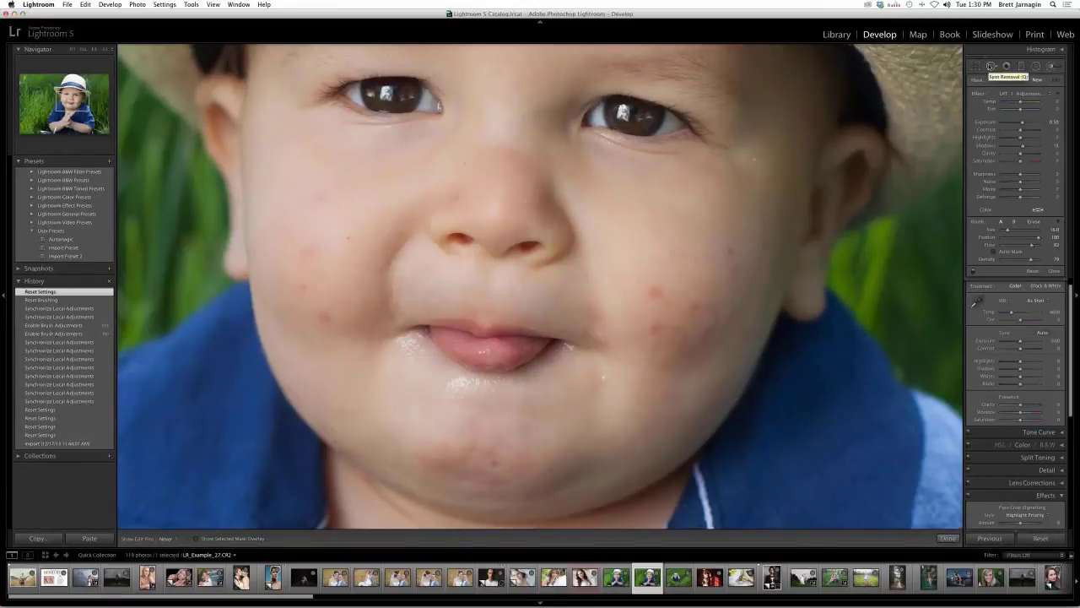
- Heal the red spots on the toddler's cheek with Spot Removal, sourcing from clean skin
click(991, 65)
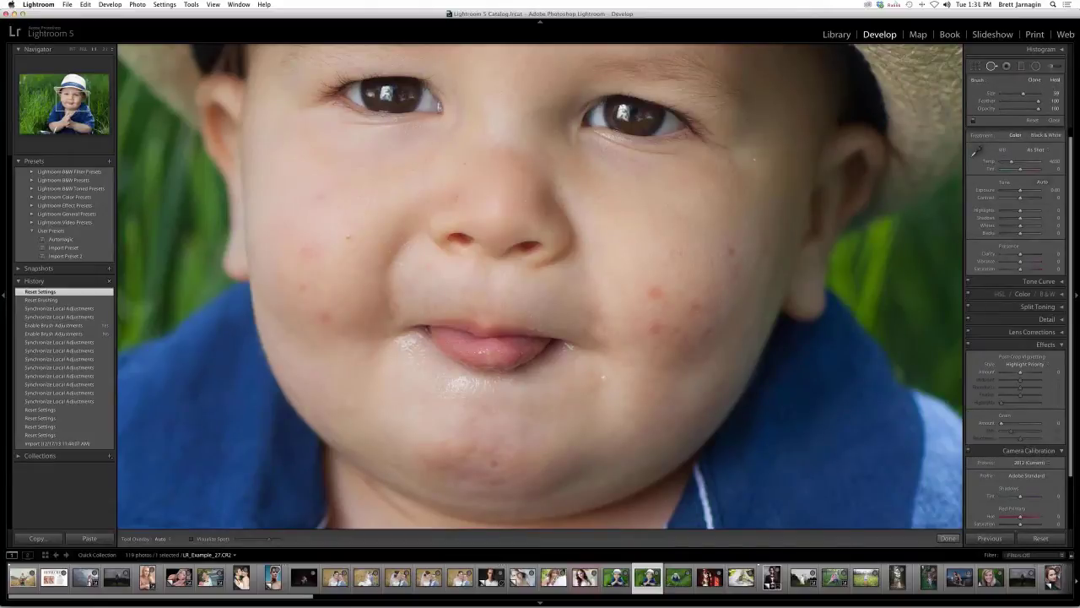
click(655, 291)
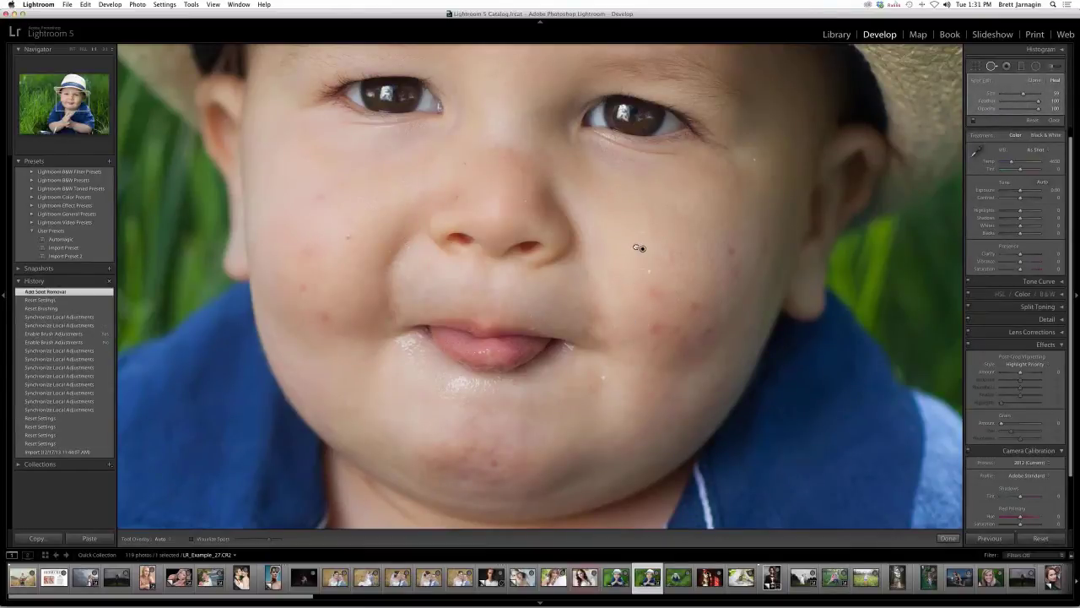
drag(630, 319, 642, 249)
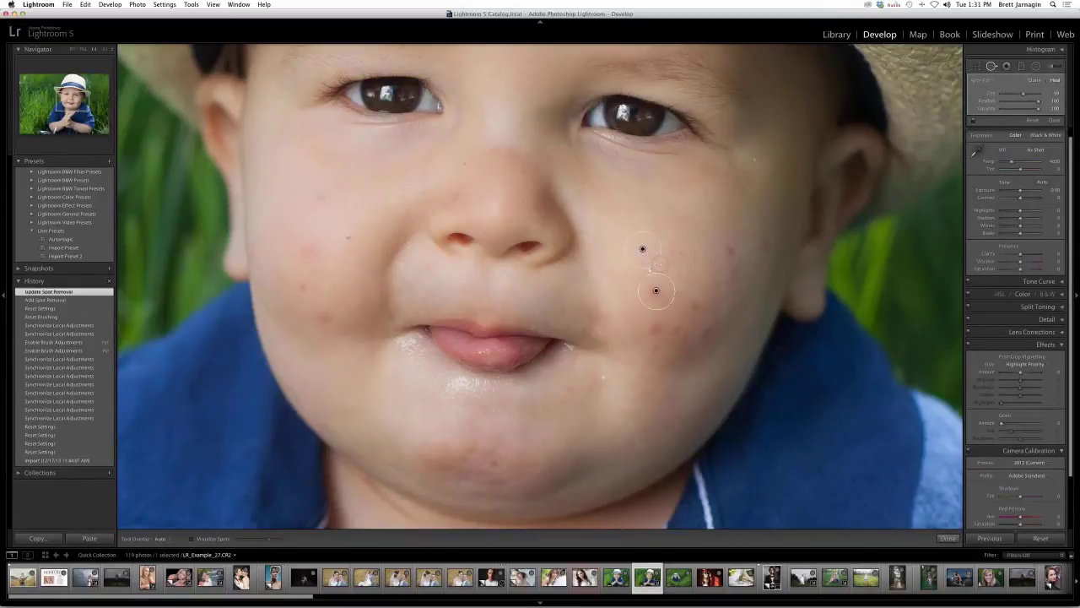
alt+click(655, 290)
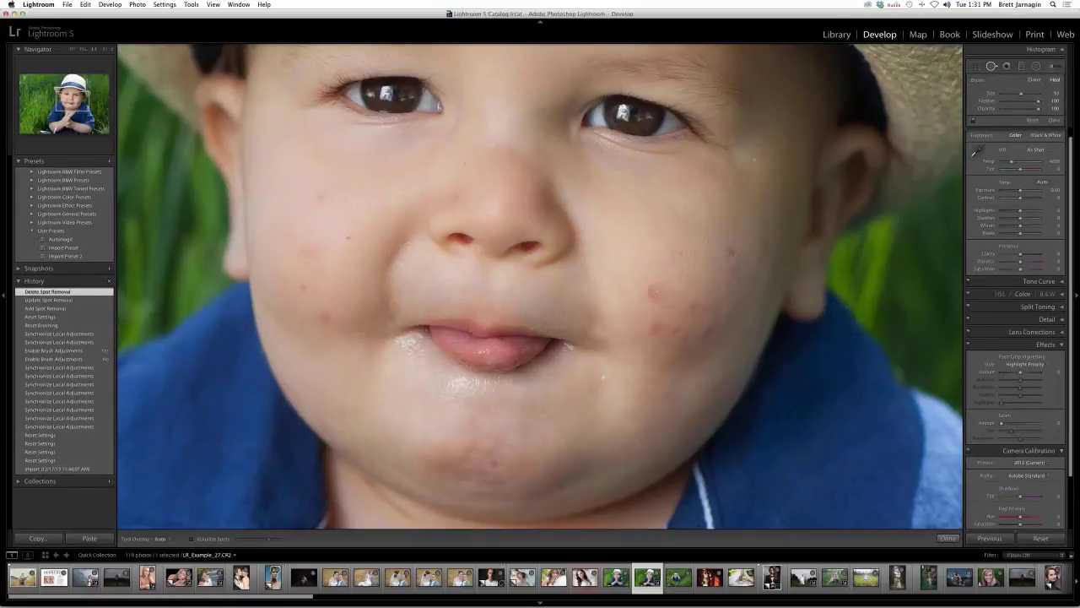
click(653, 292)
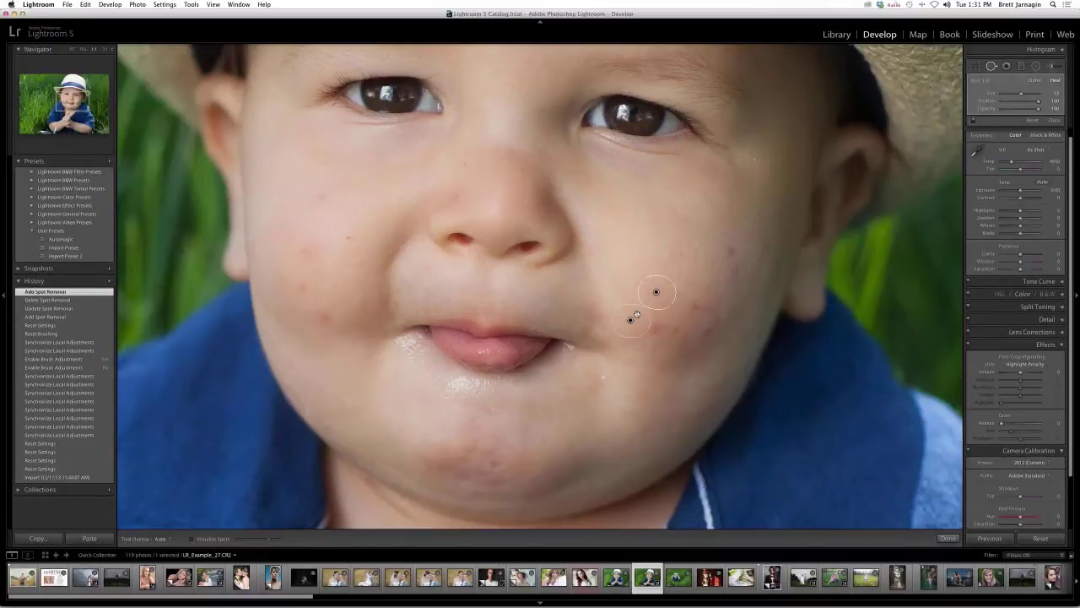
mouse_move(636, 314)
mouse_down()
mouse_move(713, 270)
mouse_move(682, 241)
mouse_move(693, 263)
mouse_up()
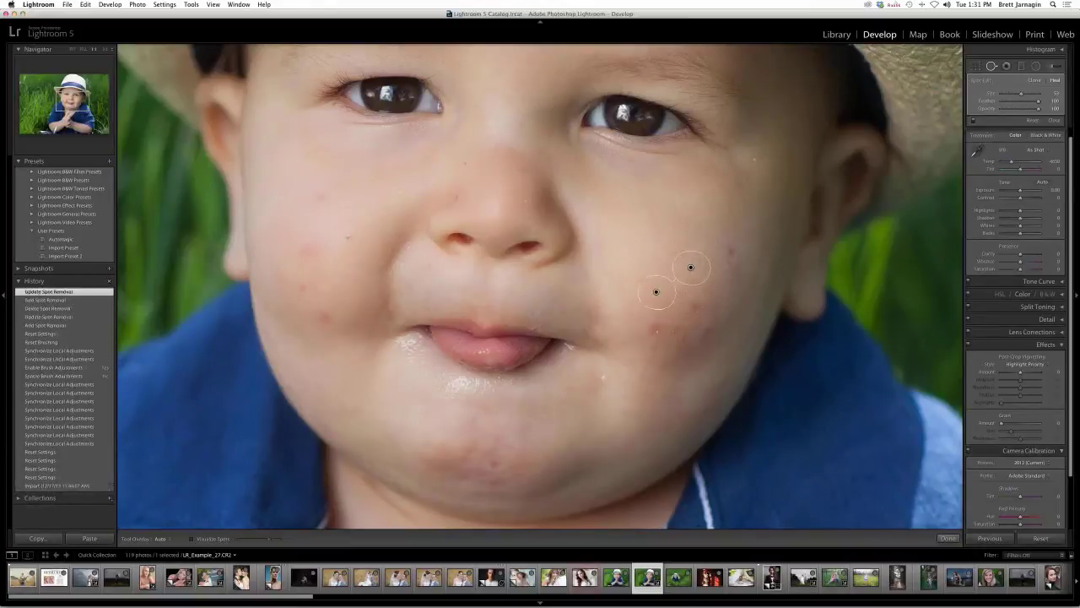
click(654, 330)
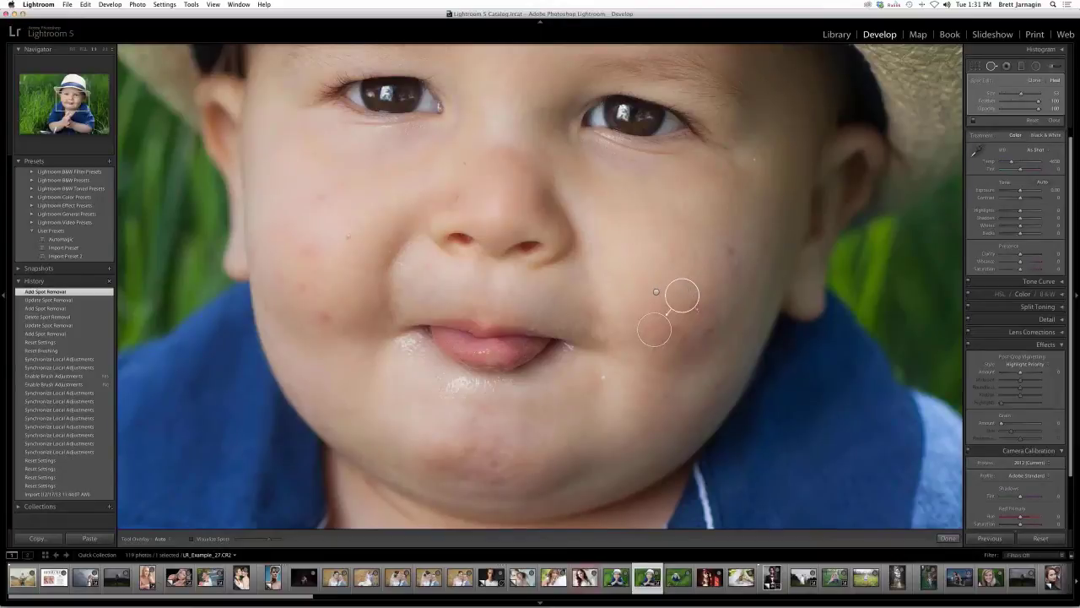
- Heal another cheek blemish, repositioning the spot and its source higher on clean skin
click(680, 345)
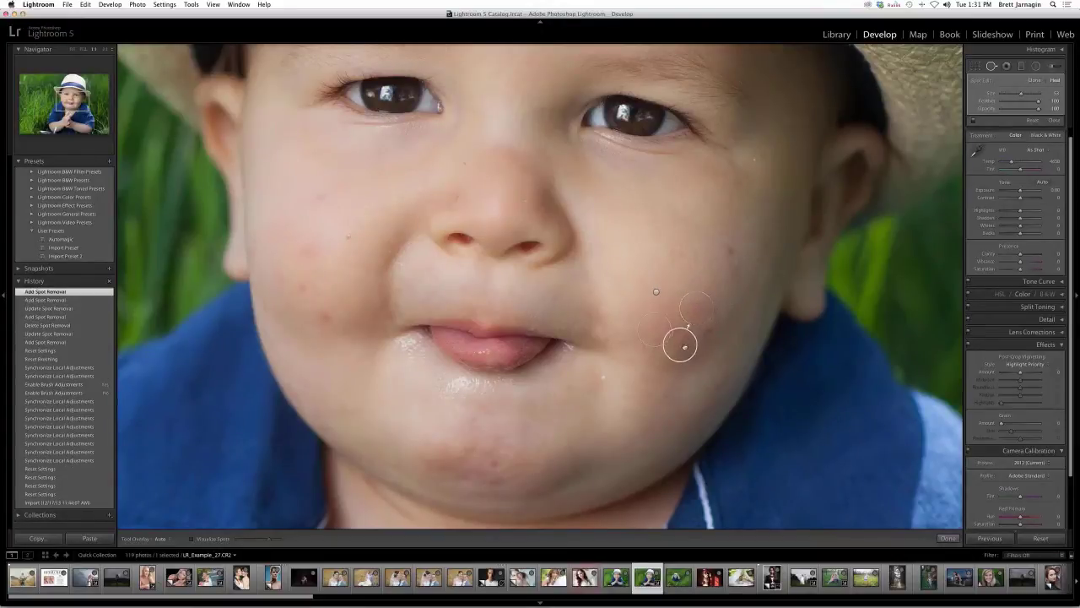
mouse_move(680, 345)
mouse_down()
mouse_move(700, 262)
mouse_move(730, 249)
mouse_move(731, 272)
mouse_up()
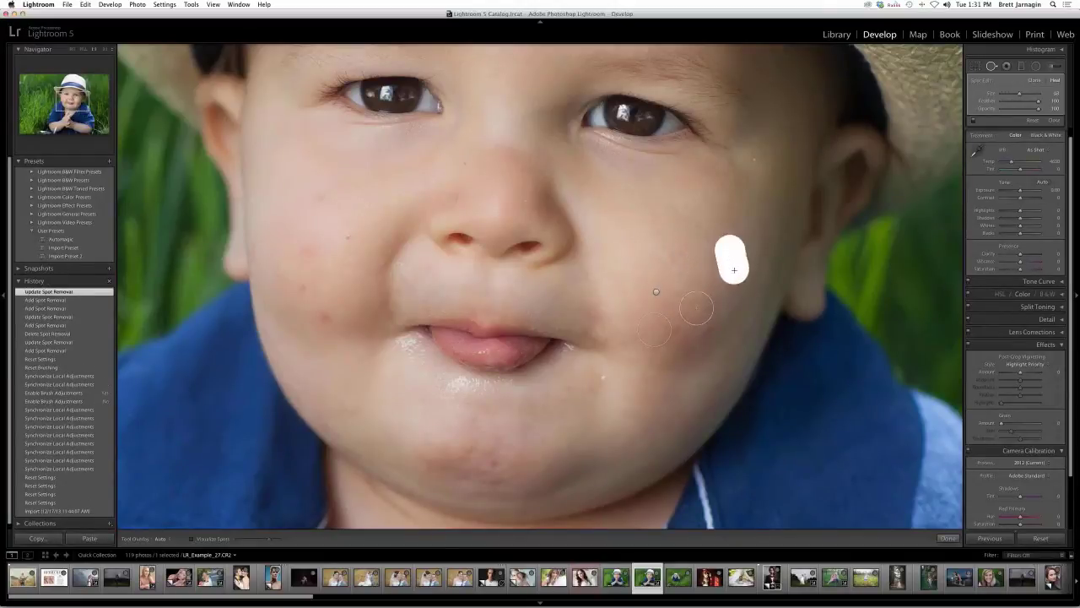
drag(751, 235, 761, 206)
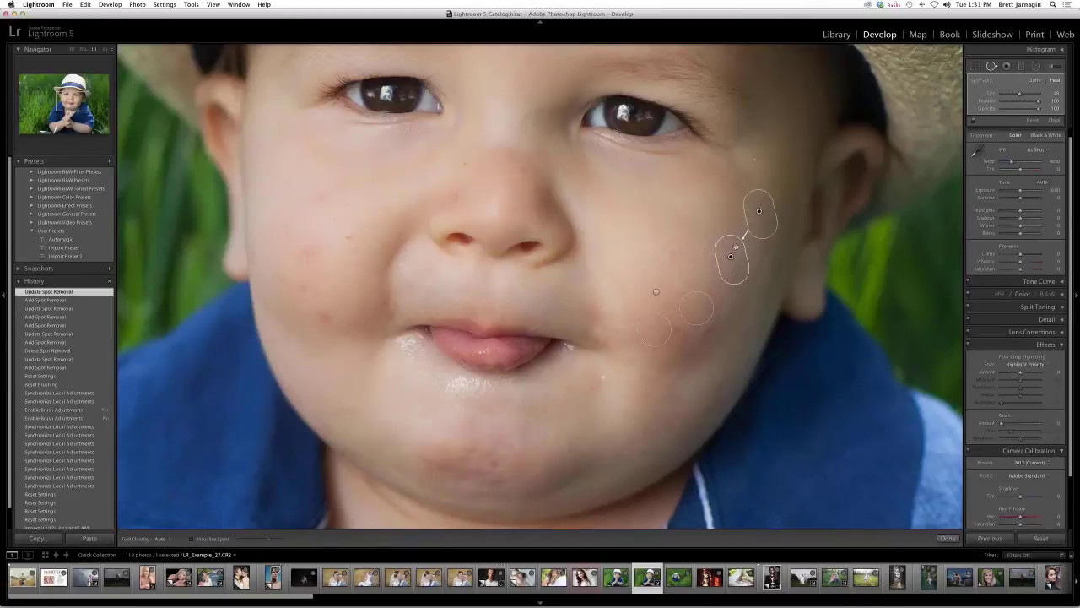
mouse_move(734, 257)
mouse_down()
mouse_move(748, 221)
mouse_move(730, 257)
mouse_up()
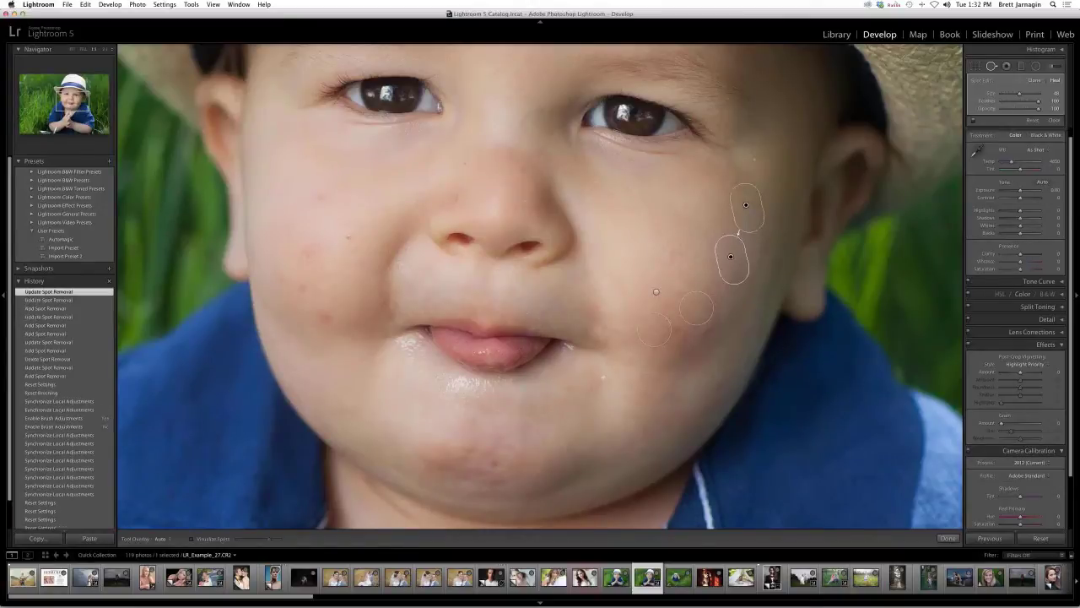
- Heal the blemishes on the left cheek, nose and chin, then close the Spot Removal panel
click(327, 318)
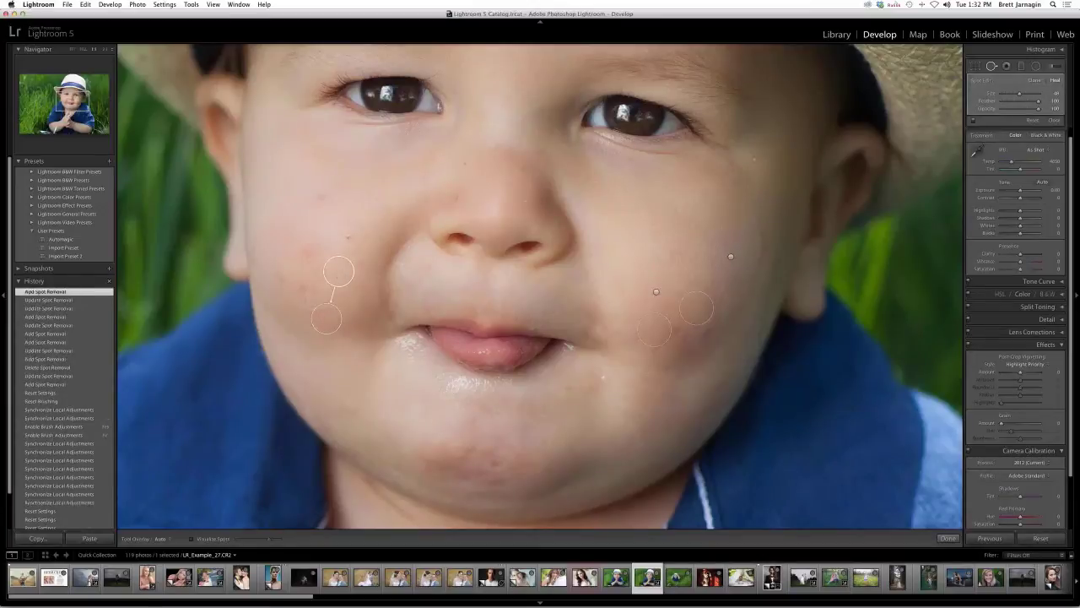
drag(309, 250, 320, 250)
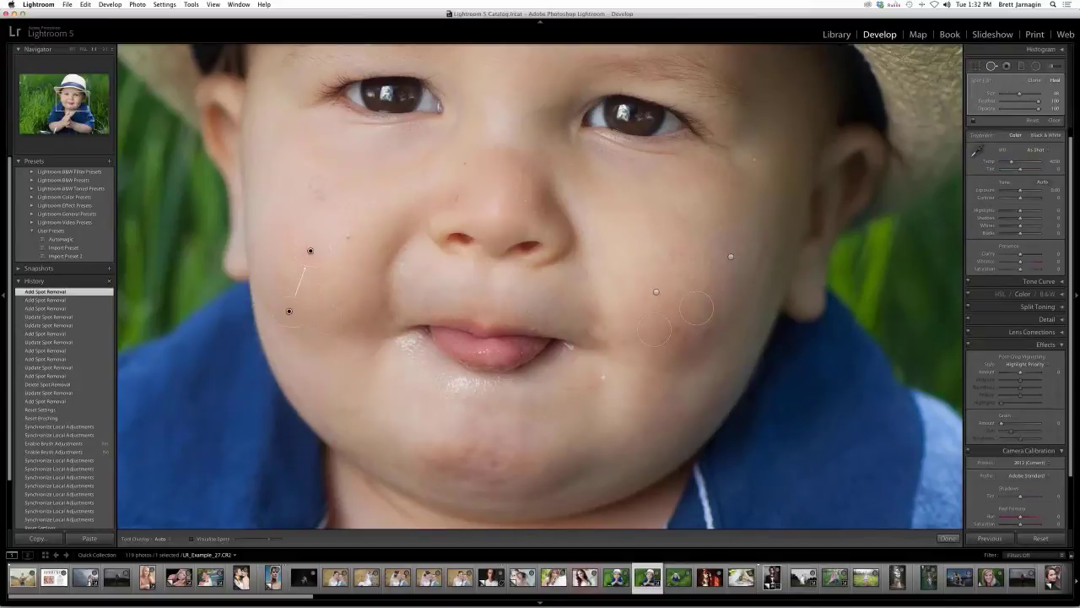
click(323, 197)
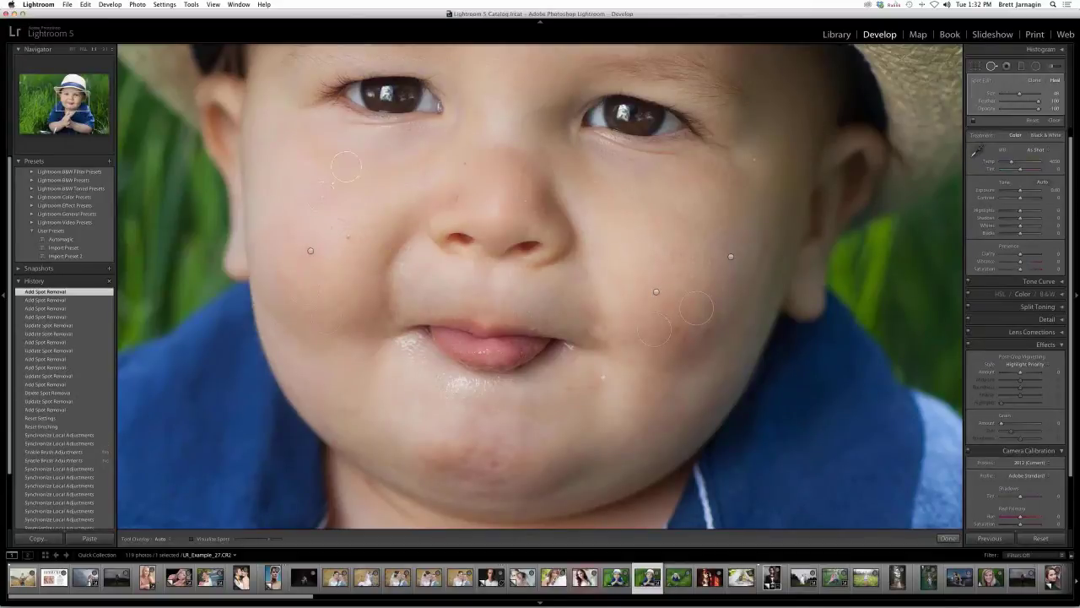
click(457, 198)
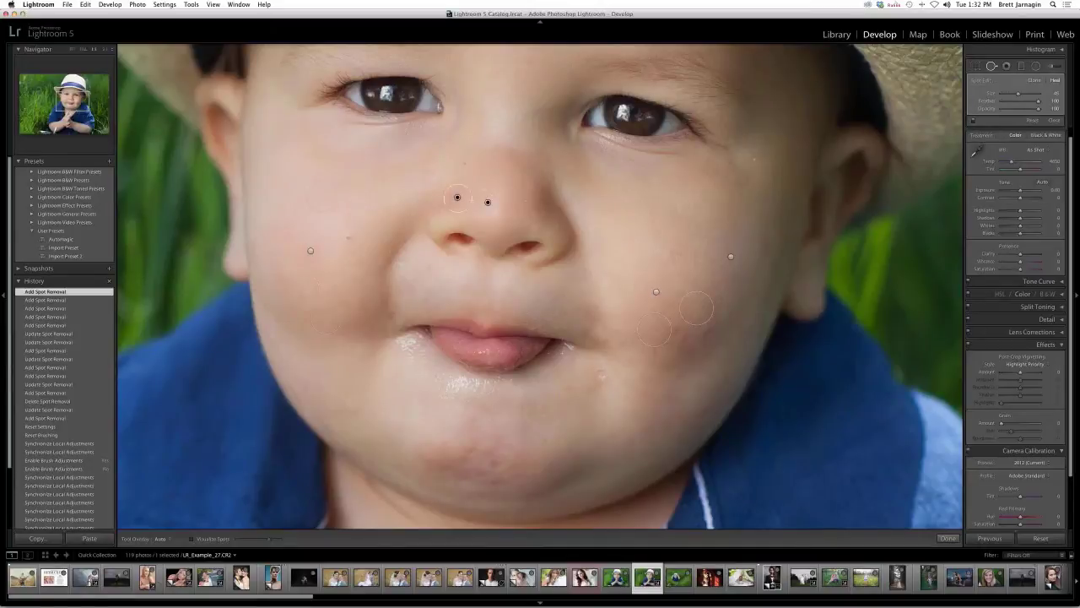
click(601, 377)
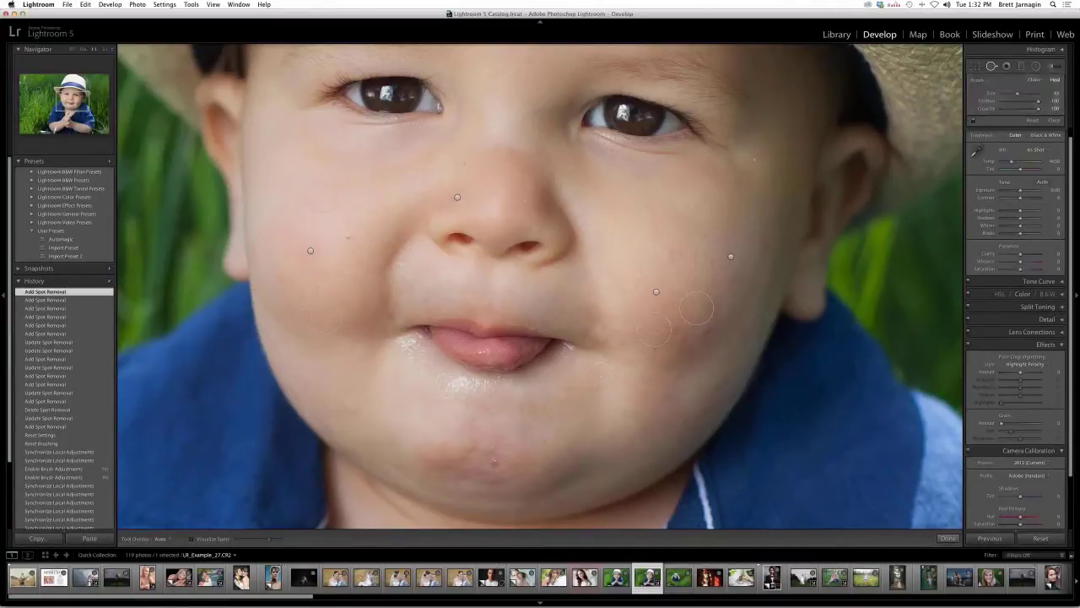
click(524, 438)
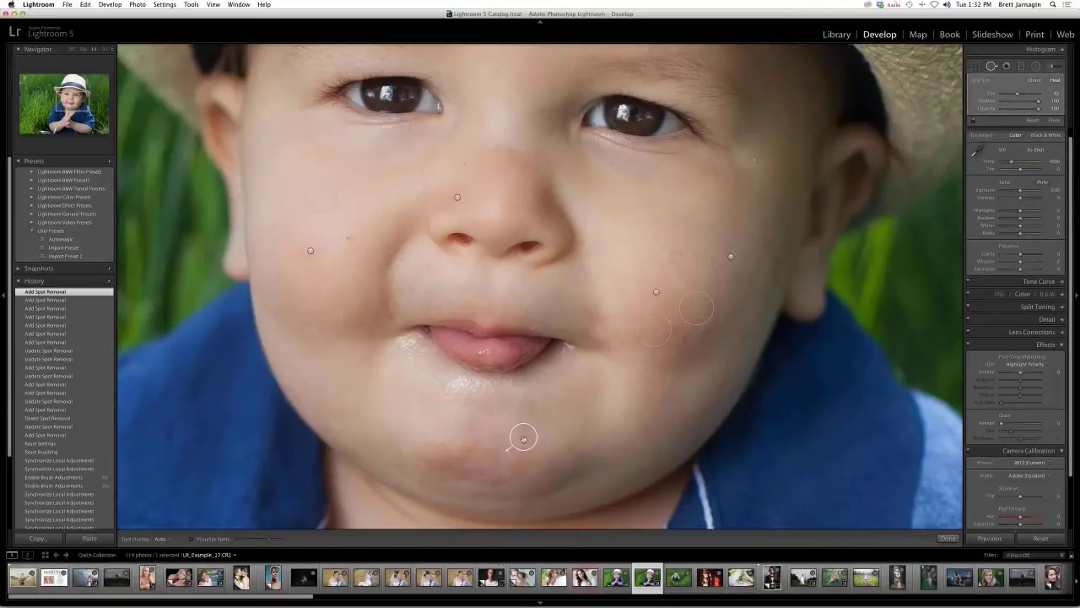
click(523, 436)
click(434, 439)
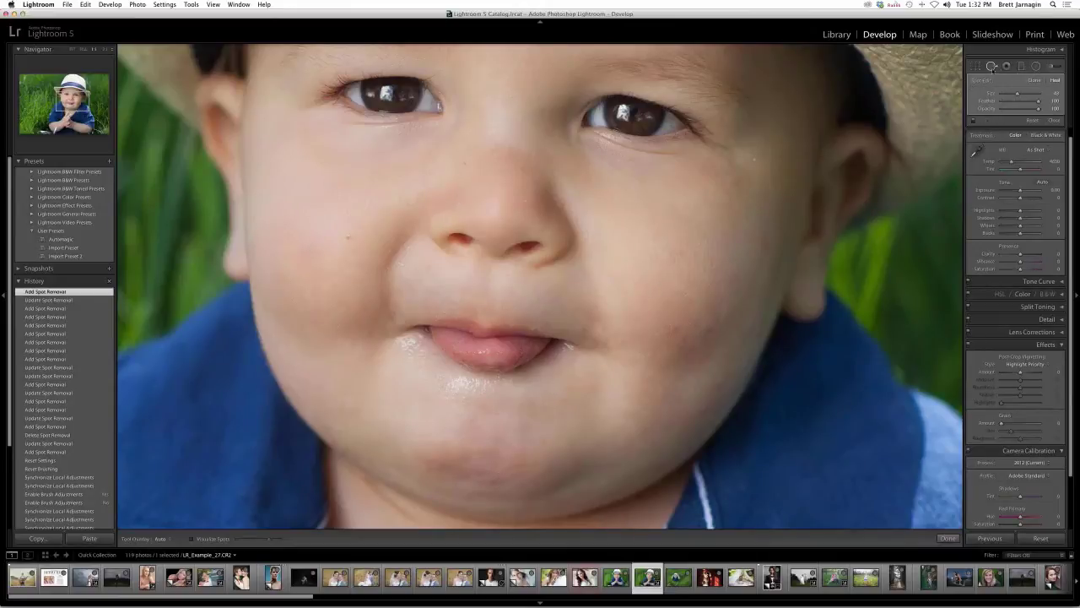
click(1054, 120)
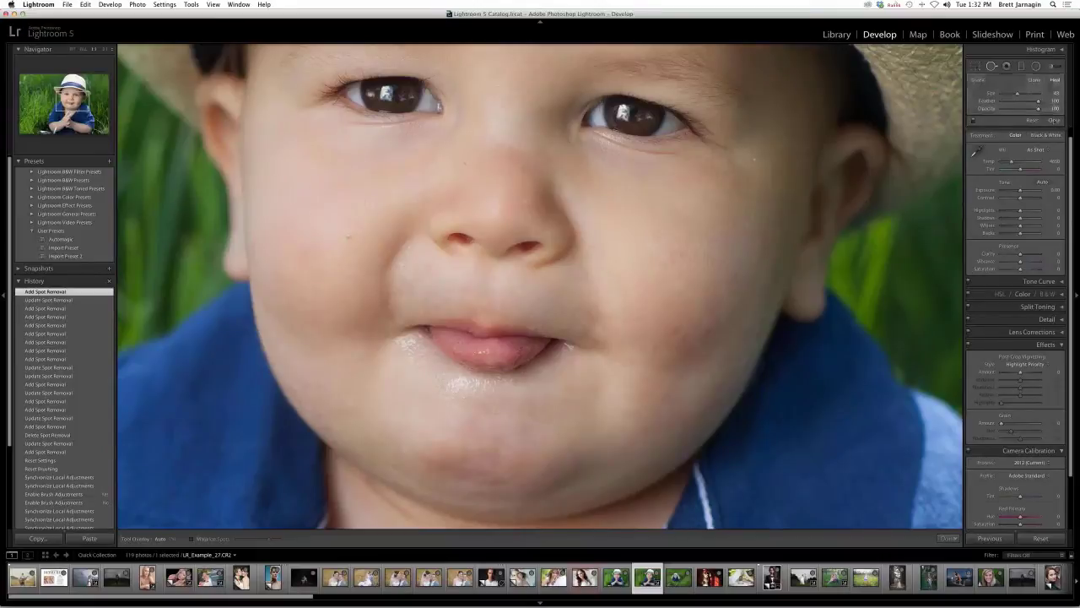
- Paint LRT | Beauty Brush smoothing with a smaller brush over the toddler's chin, cheeks and nose
click(1055, 68)
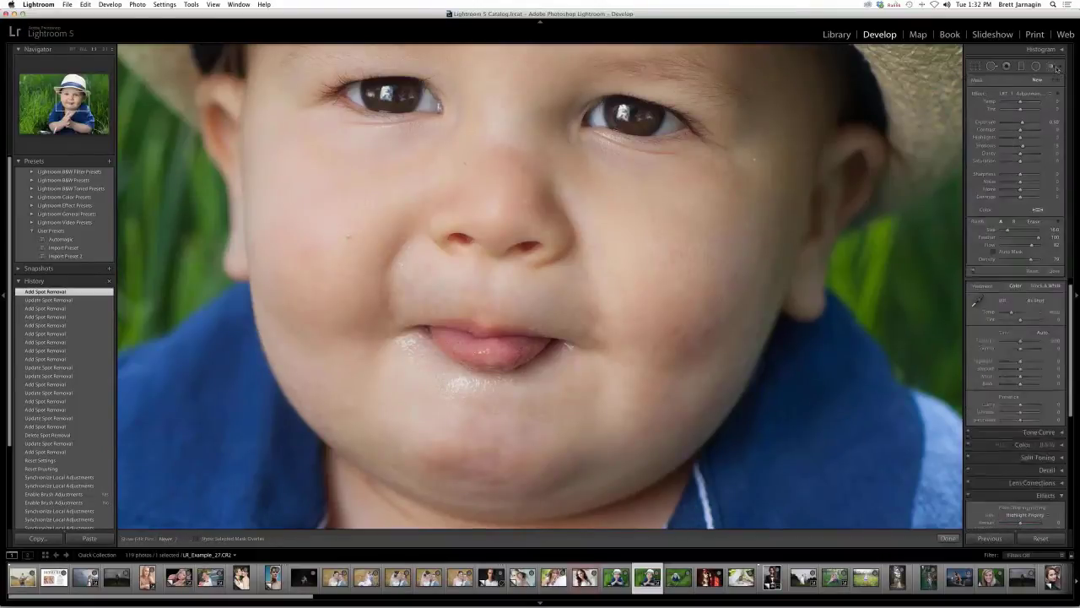
click(1035, 91)
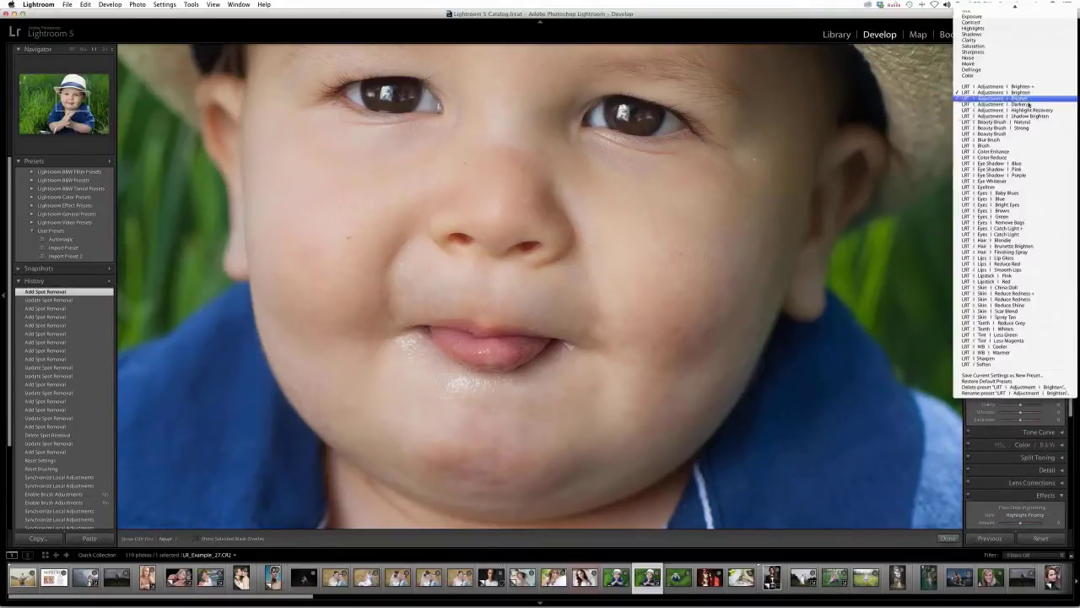
click(1017, 135)
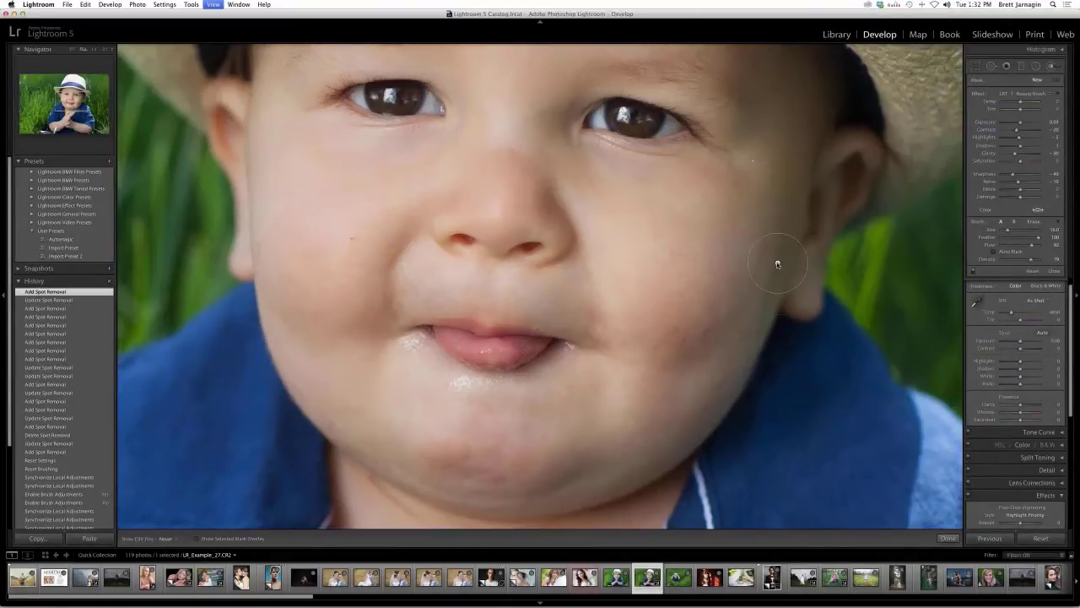
key(z)
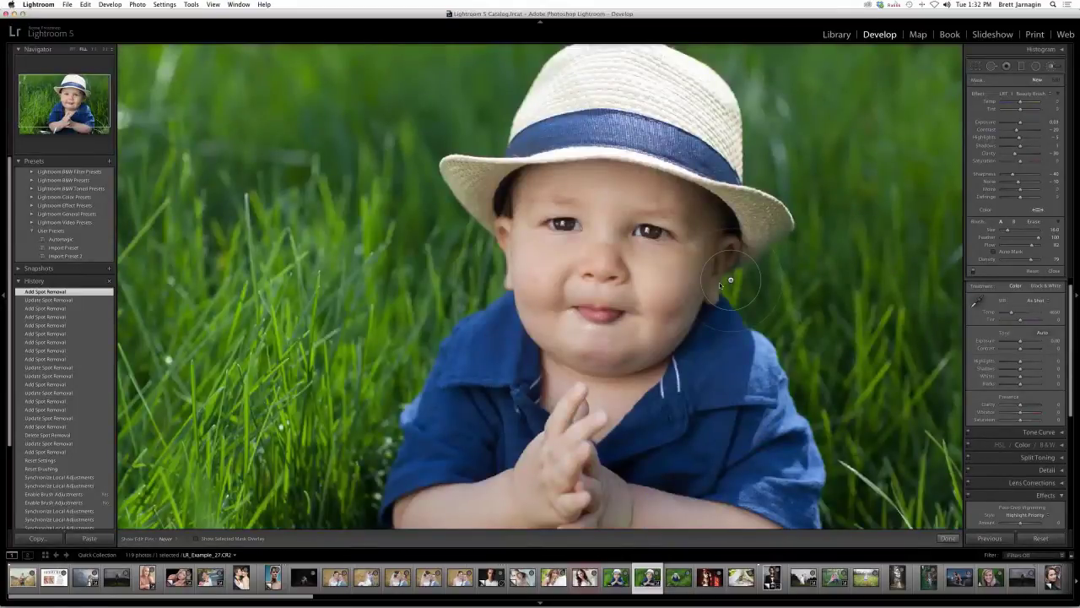
scroll(692, 262, down, 5)
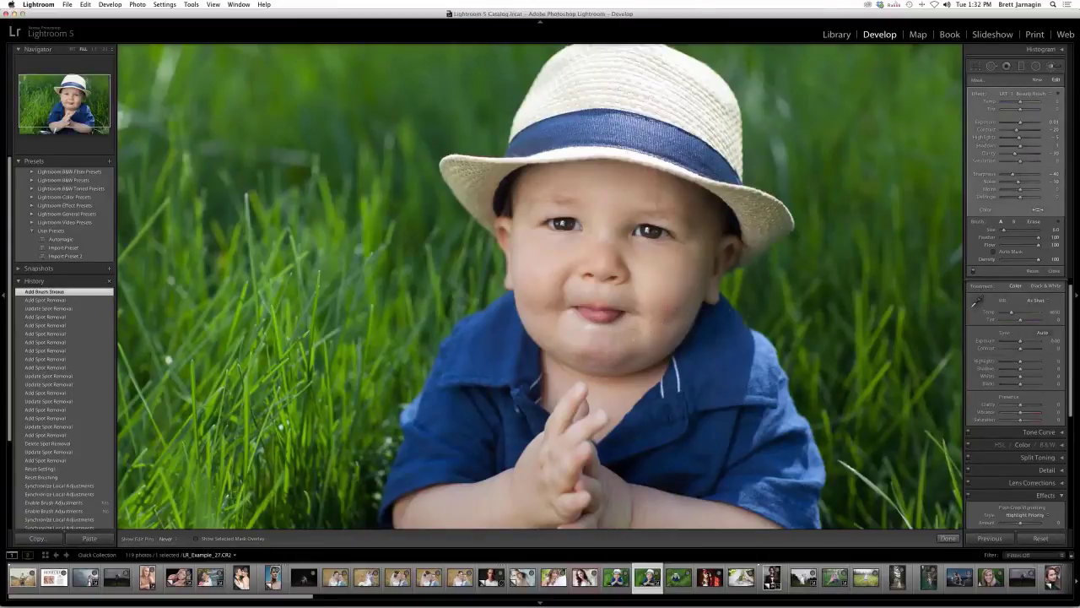
drag(590, 342, 548, 322)
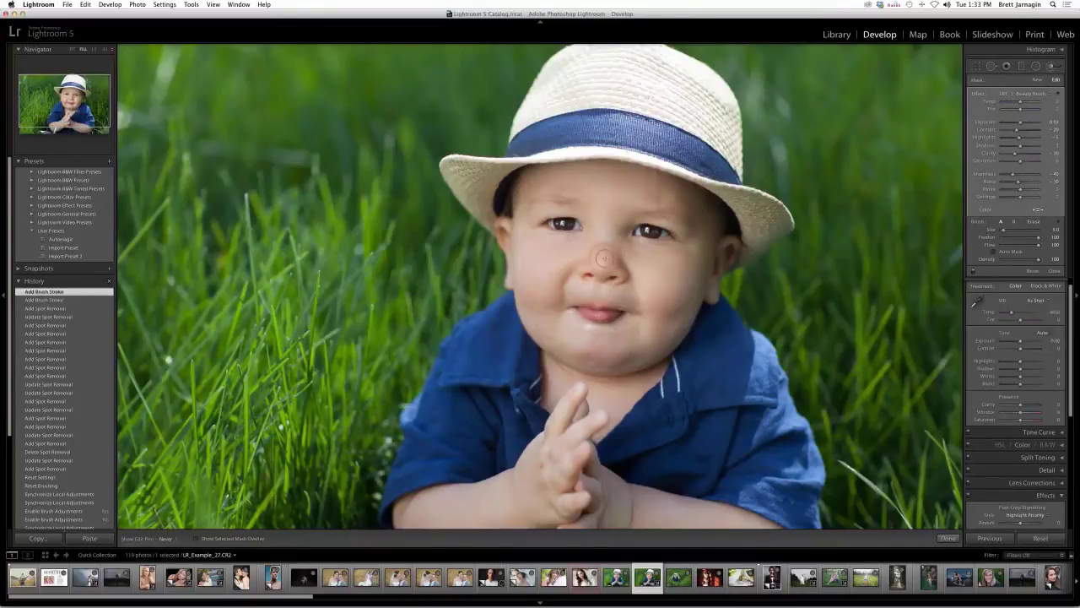
click(604, 258)
click(702, 298)
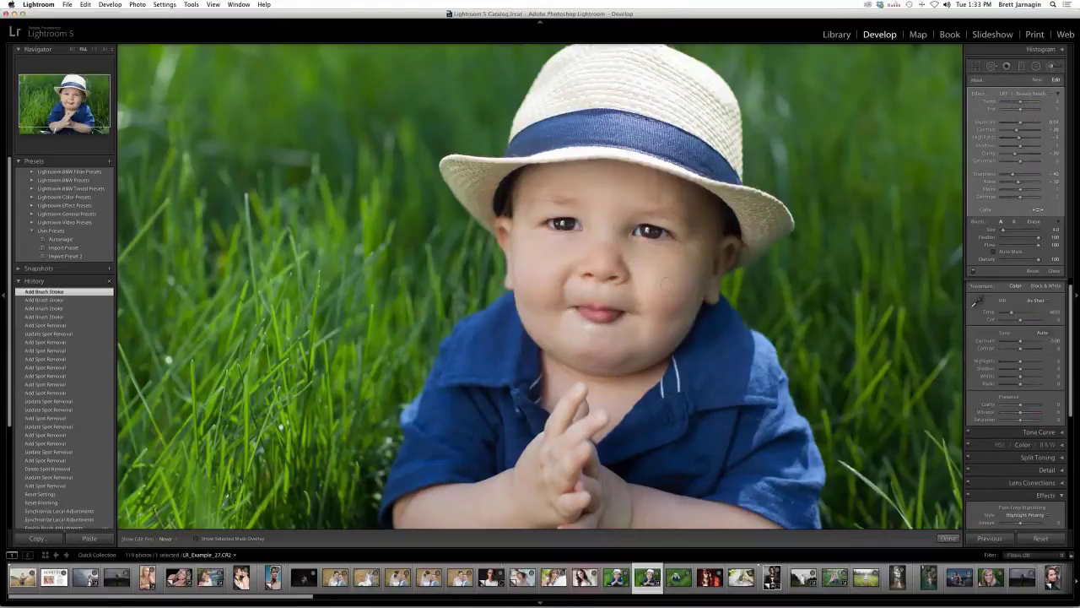
click(1037, 80)
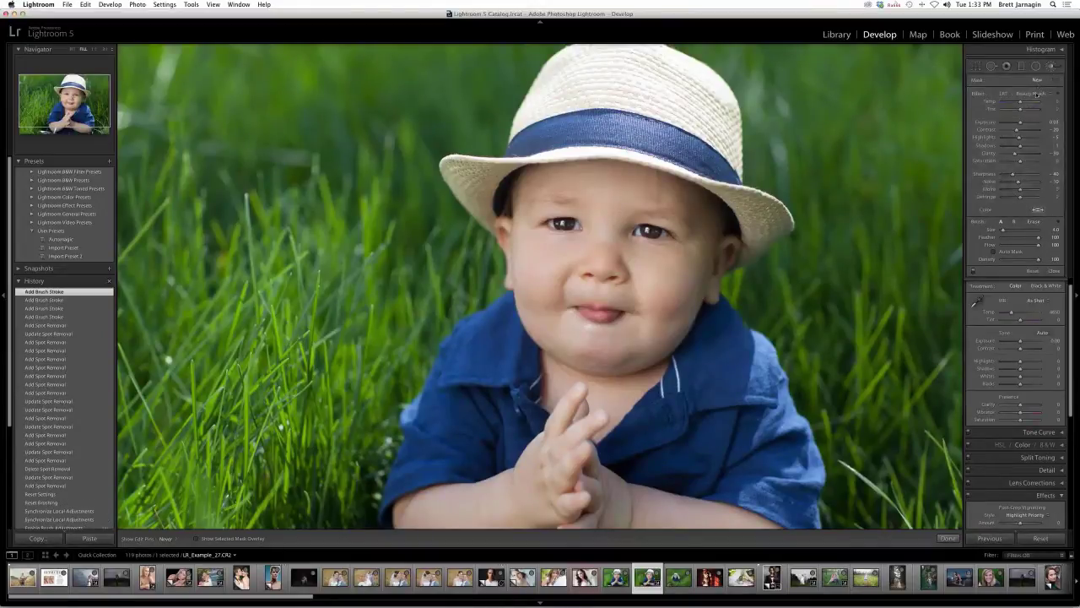
- Paint the LRT Eyes brighten preset over both eyes and compare before and after
click(1035, 94)
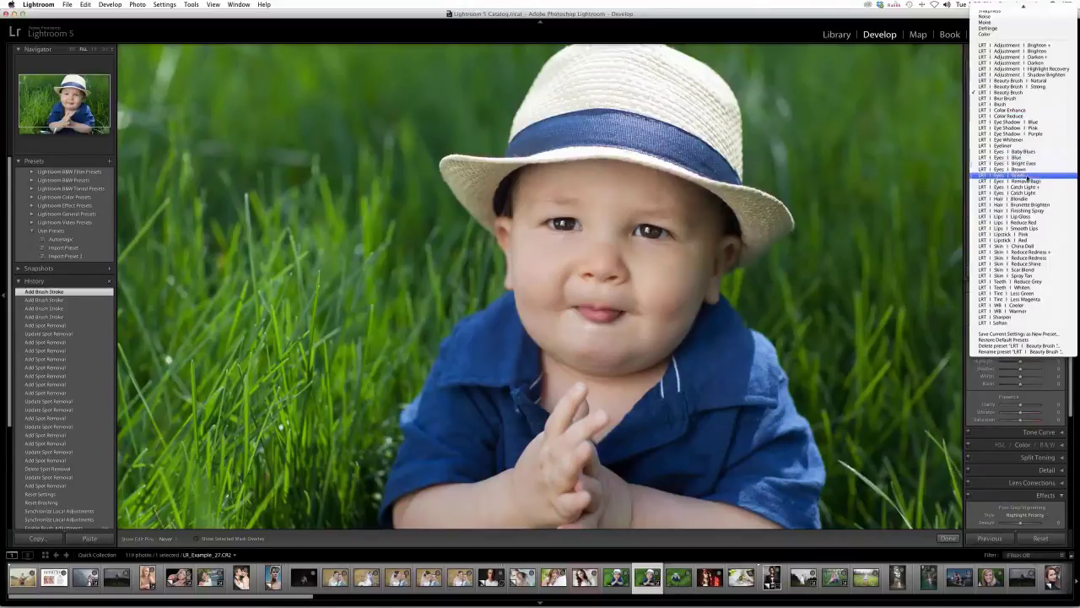
click(1030, 164)
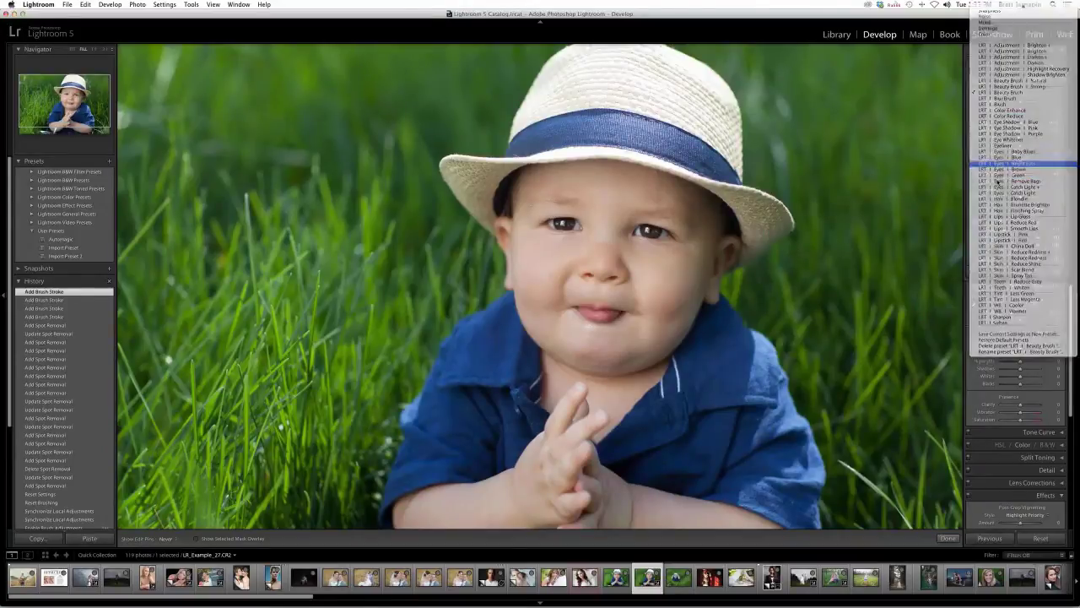
drag(644, 231, 649, 230)
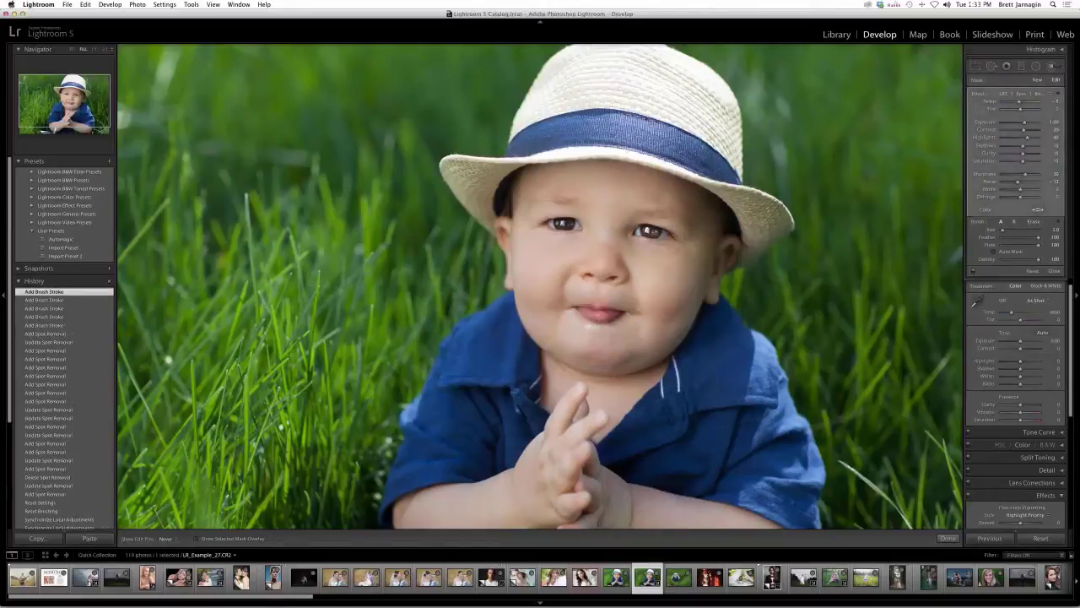
drag(564, 224, 568, 223)
key(backslash)
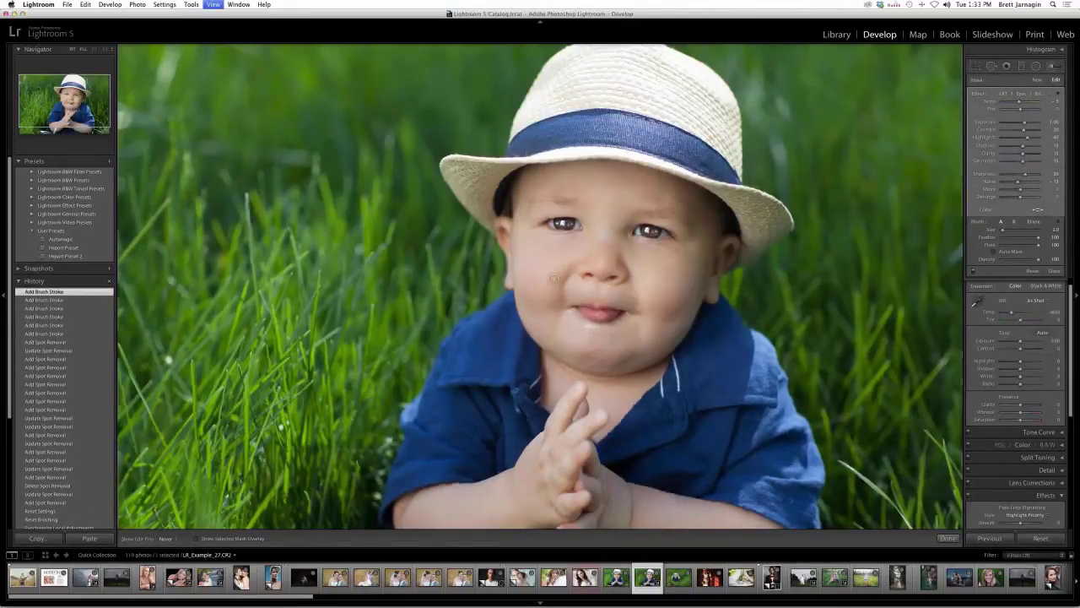
key(backslash)
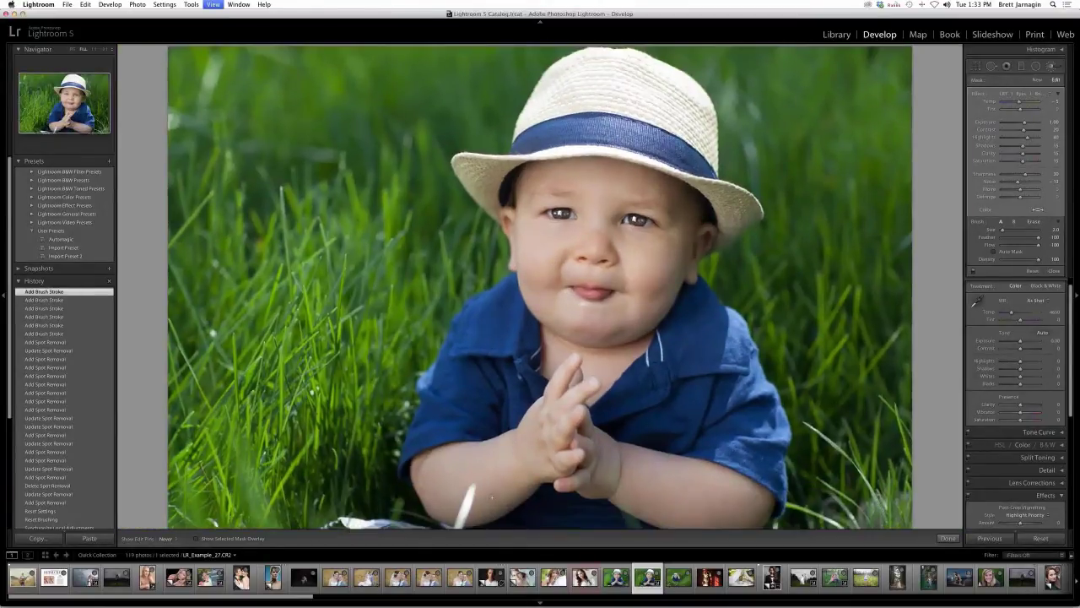
key(backslash)
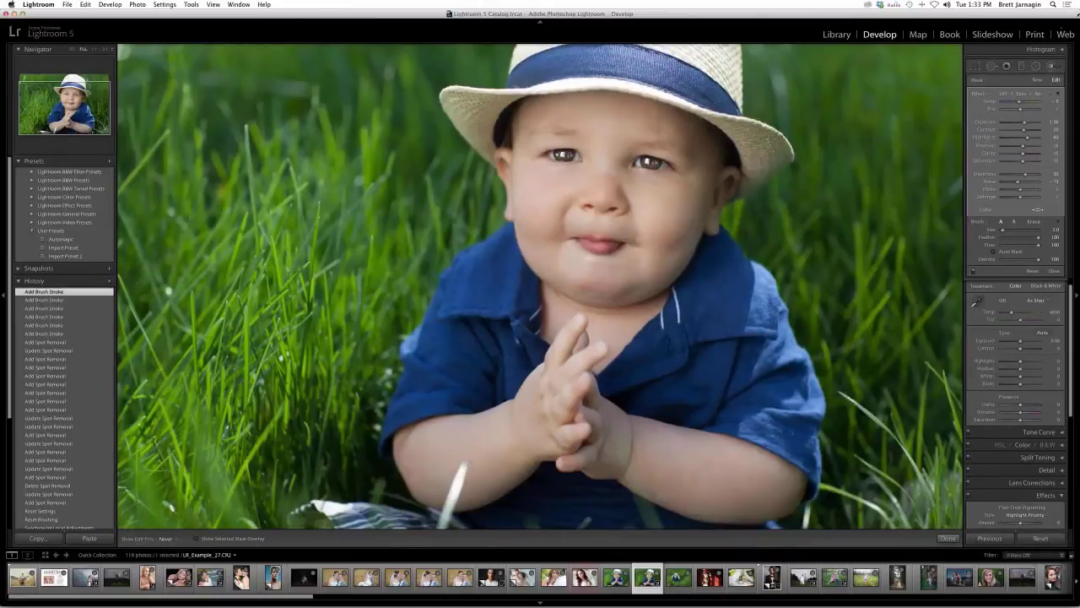
click(993, 69)
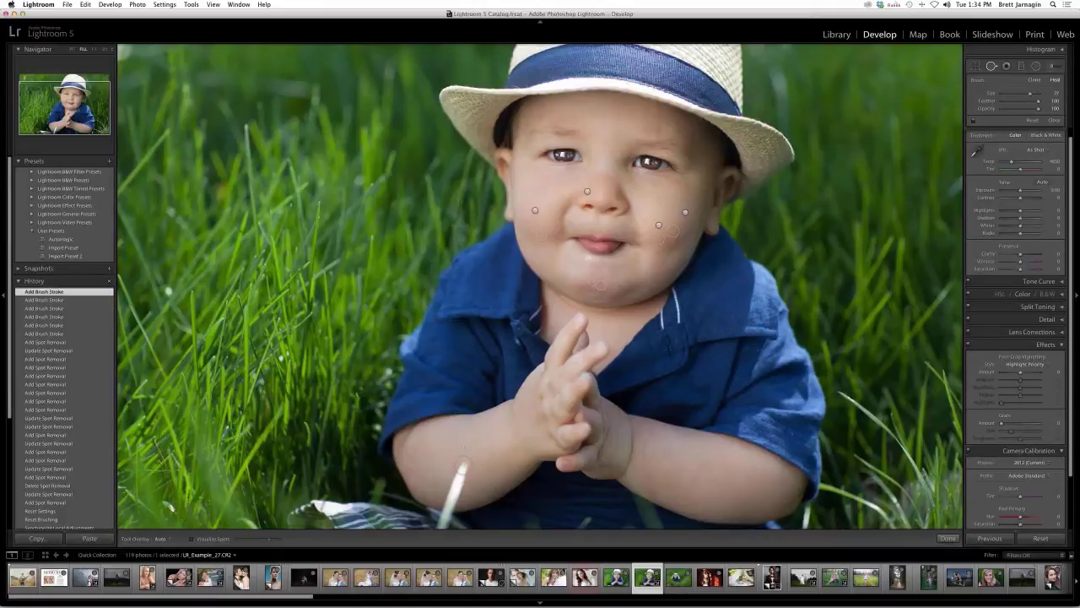
- Heal the forearm blemish, move its source to clean skin and switch it to Clone
drag(462, 464, 450, 499)
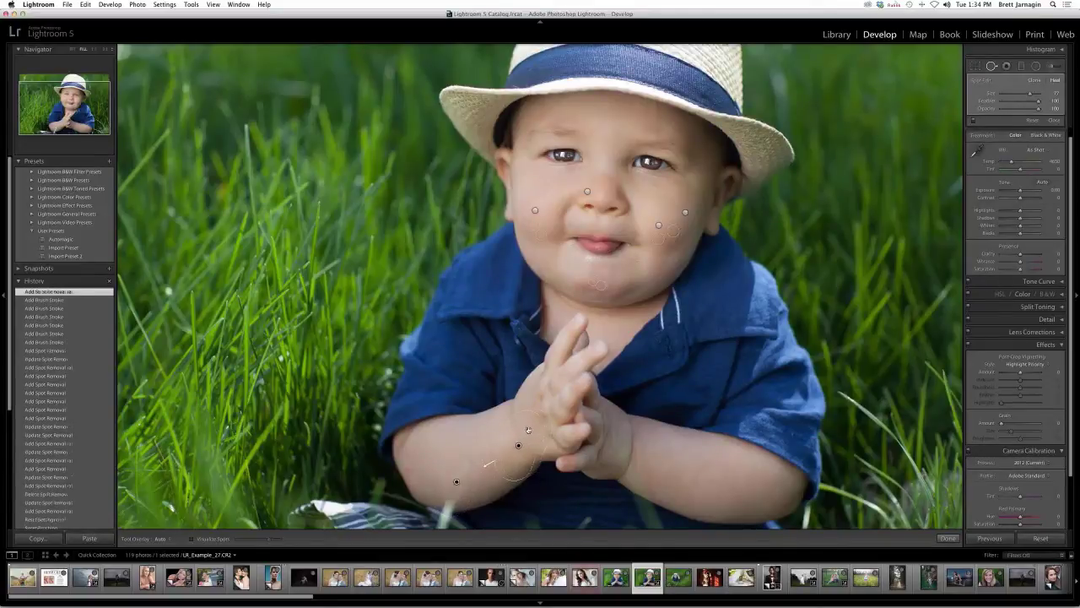
drag(529, 429, 508, 455)
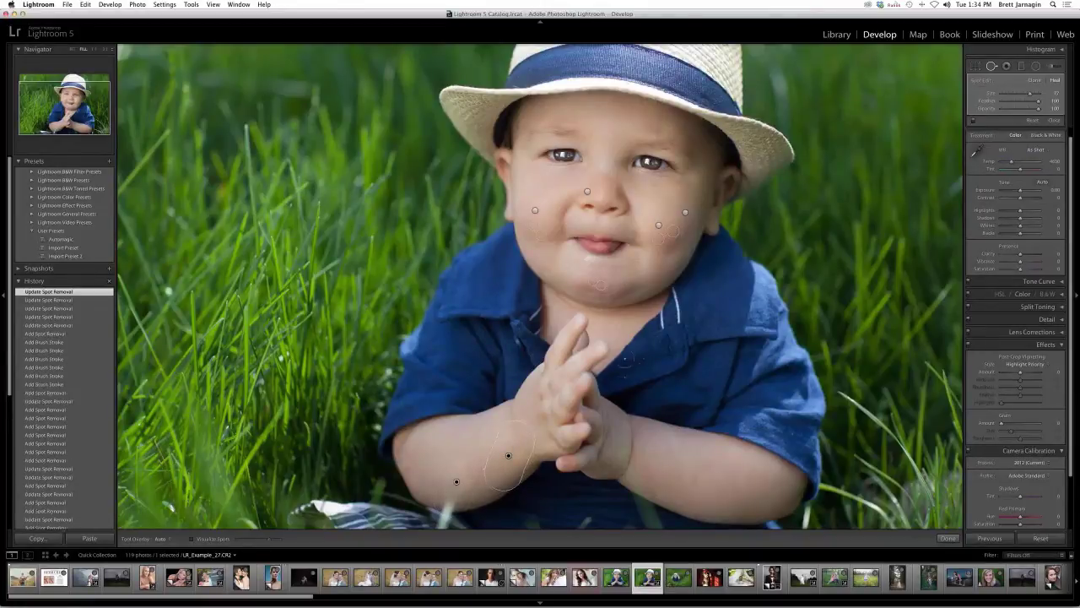
click(1038, 80)
mouse_move(456, 481)
mouse_down()
mouse_move(502, 448)
mouse_move(505, 474)
mouse_move(455, 481)
mouse_up()
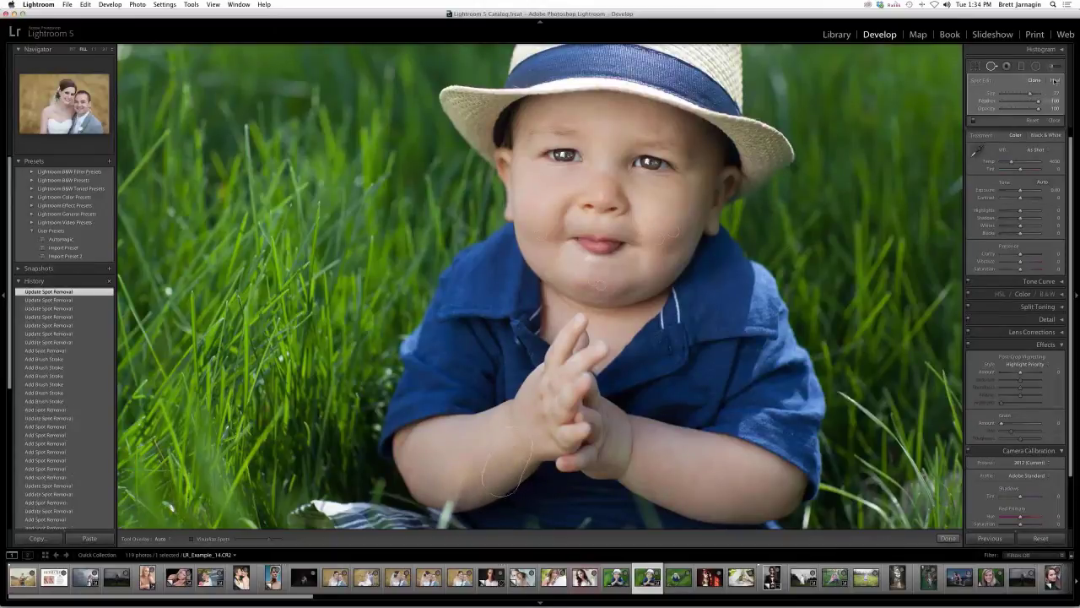
click(456, 482)
drag(515, 446, 457, 482)
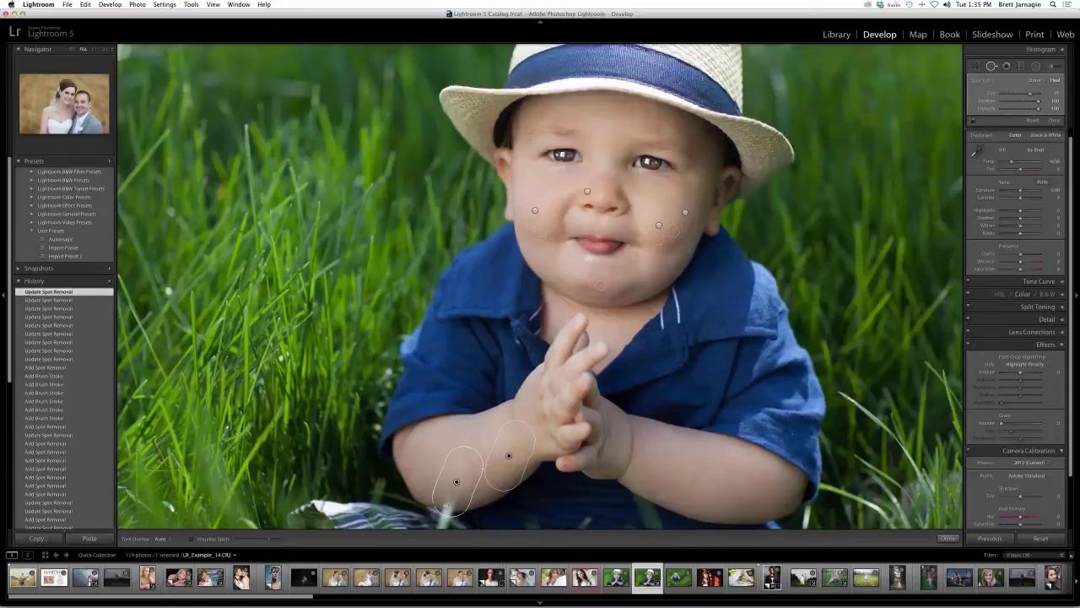
click(947, 538)
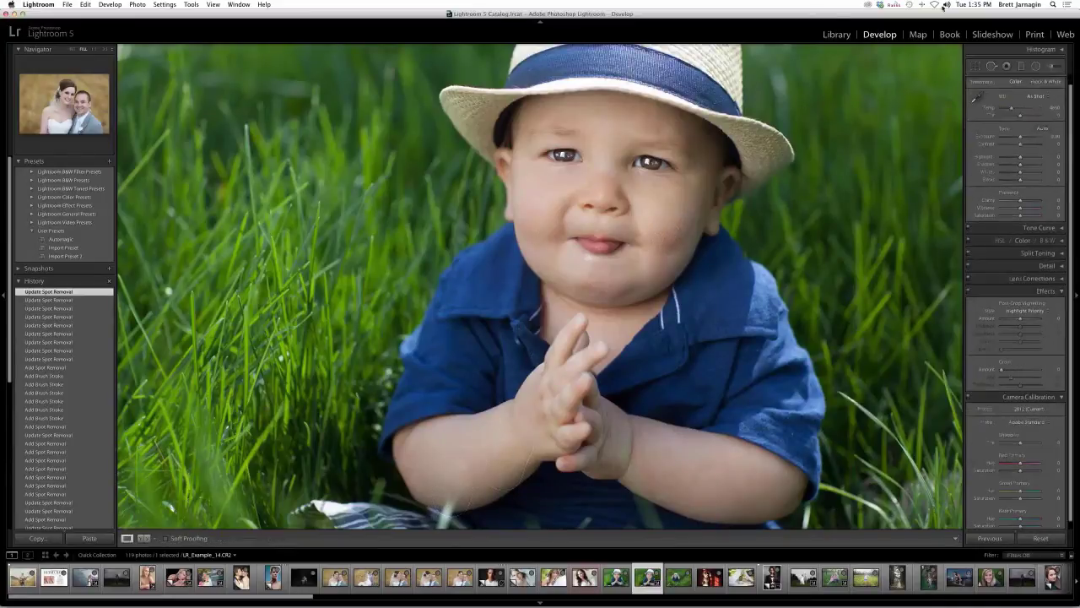
- Heal another spot near the arm, sampling skin beside the hands
click(994, 69)
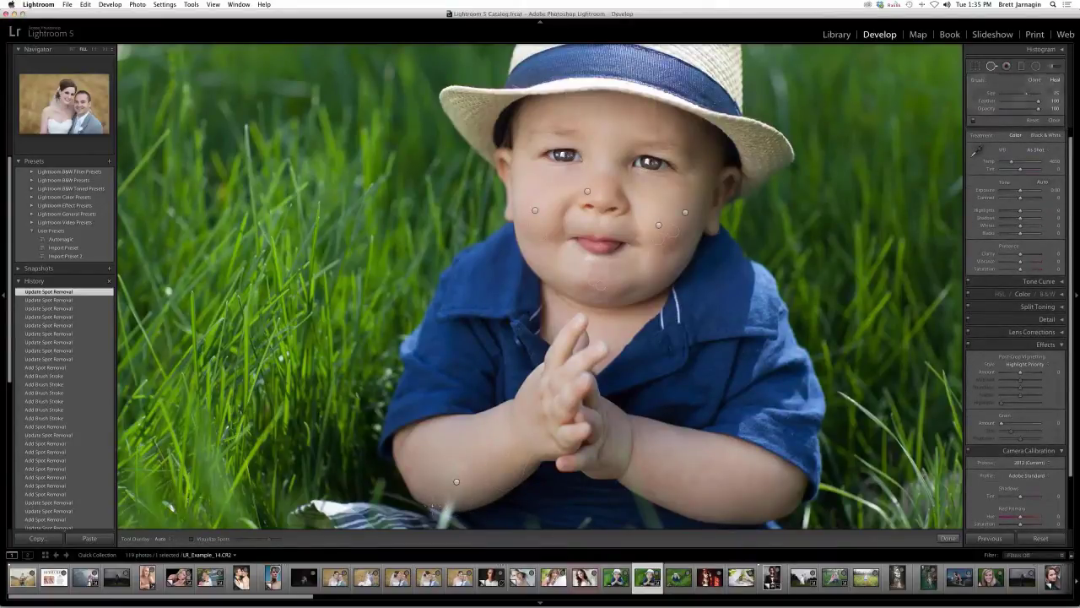
mouse_move(428, 505)
mouse_down()
mouse_move(451, 507)
mouse_move(459, 493)
mouse_up()
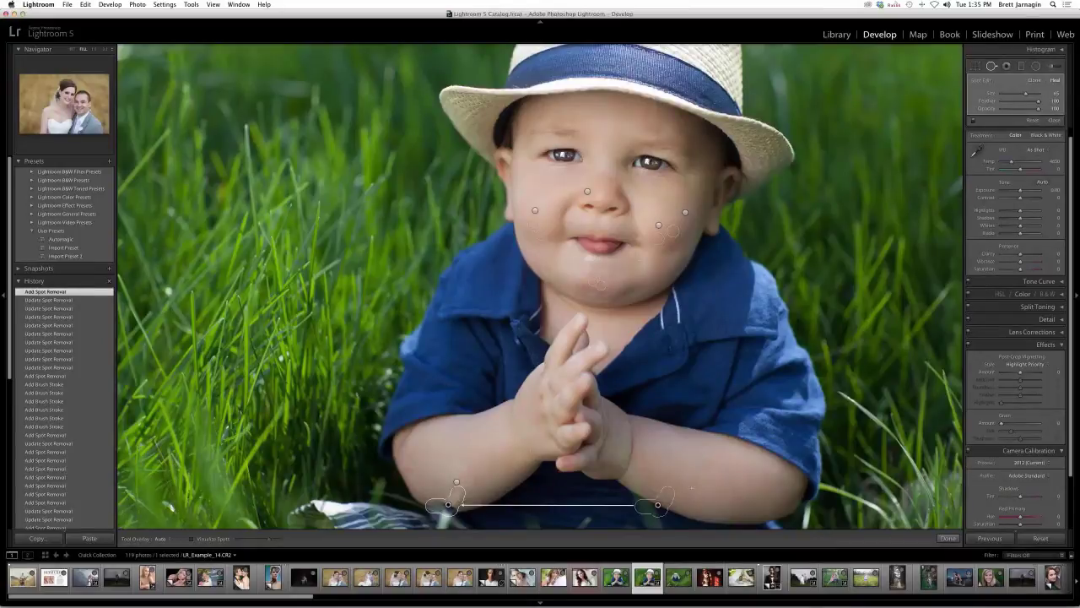
drag(662, 503, 477, 465)
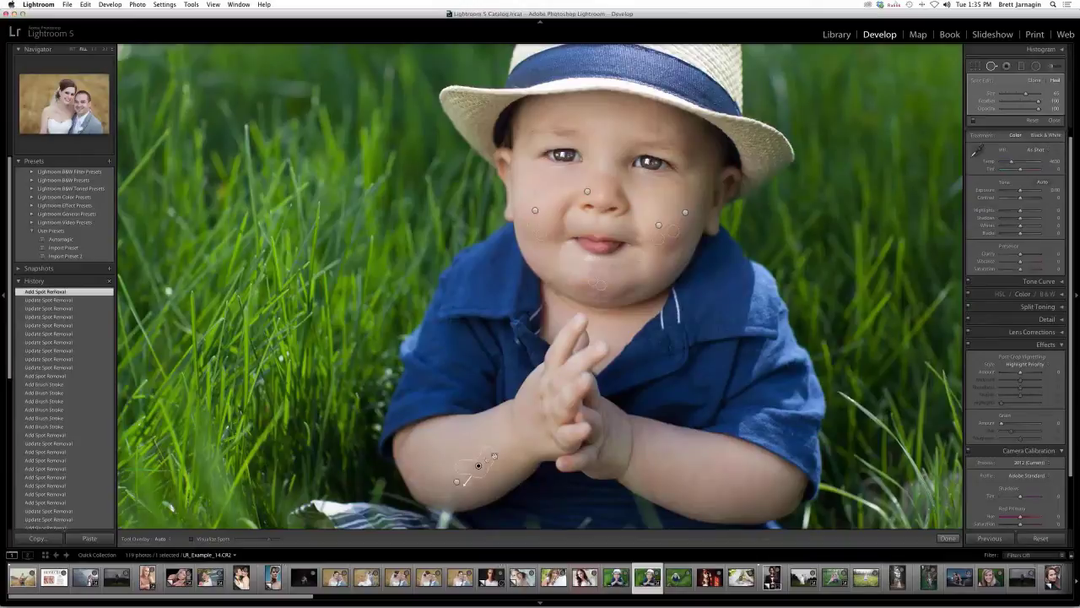
- Close Spot Removal and dab an LRT Beauty Brush stroke onto the baby's arm
click(949, 538)
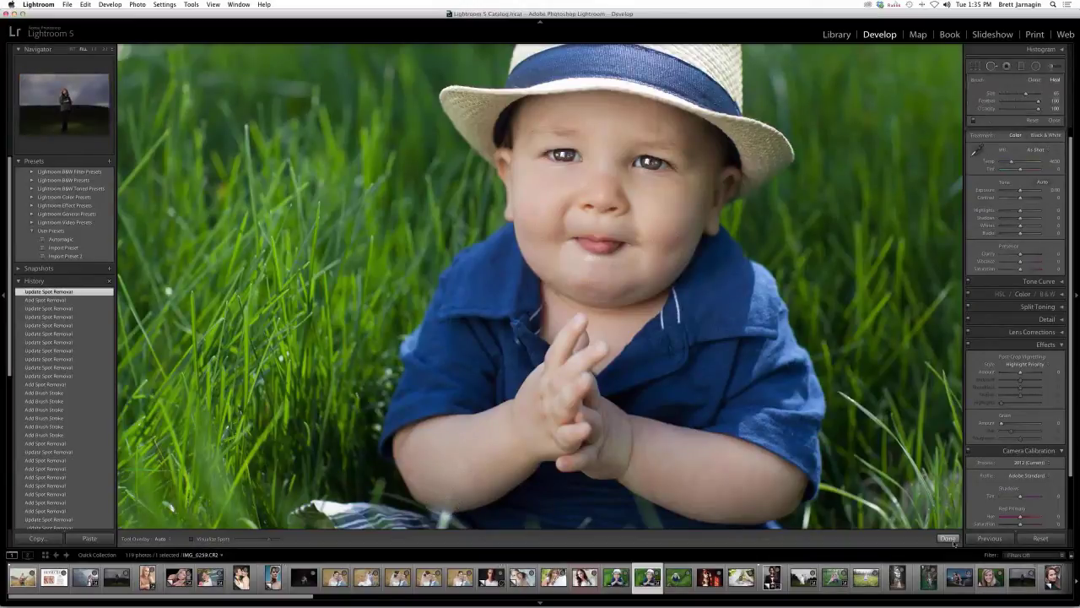
click(1051, 65)
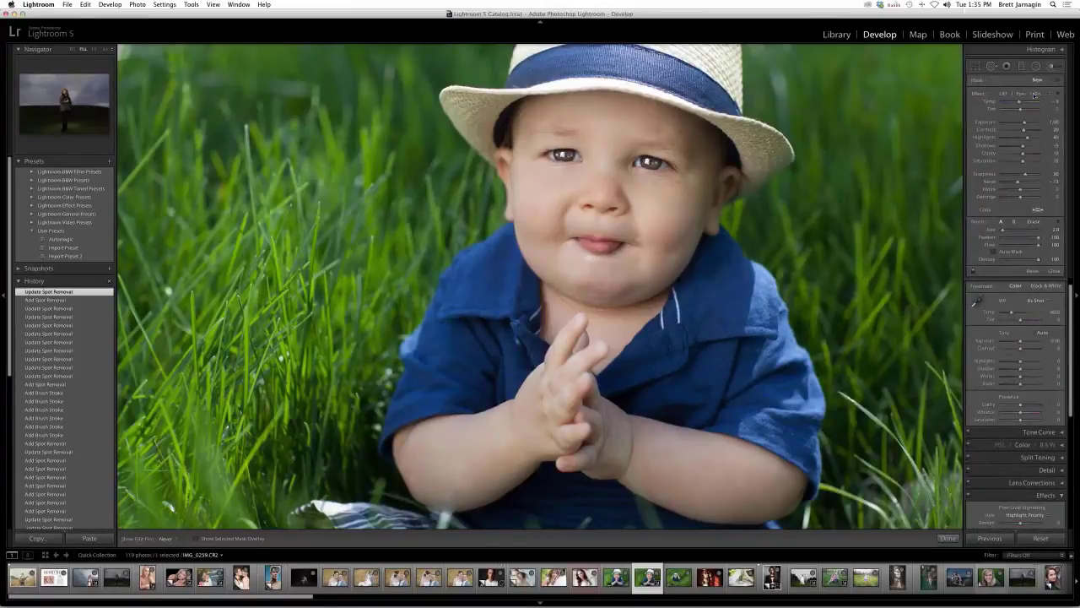
click(1033, 95)
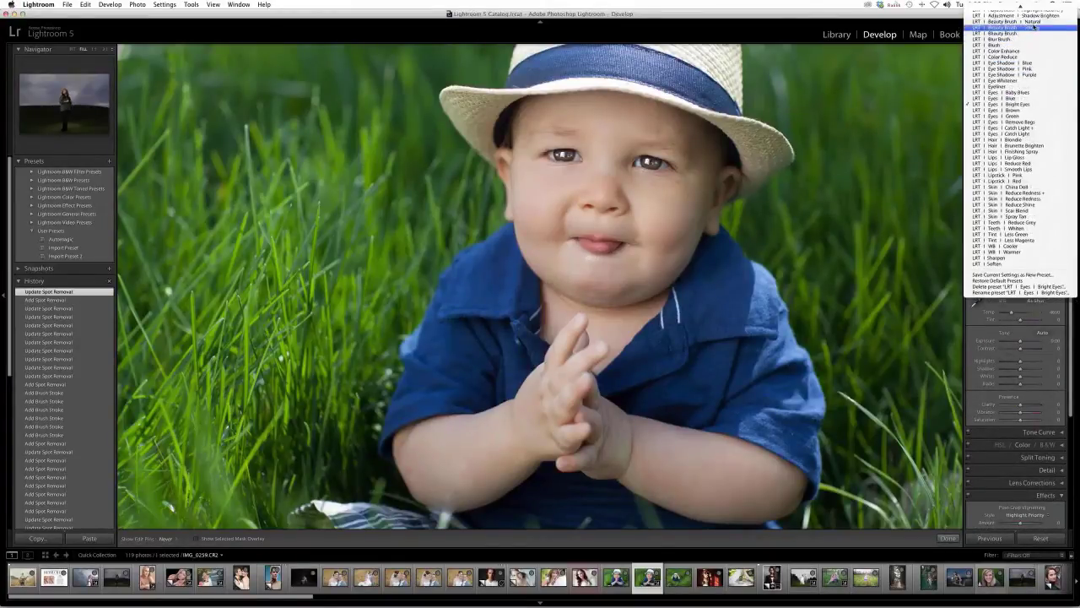
click(1035, 28)
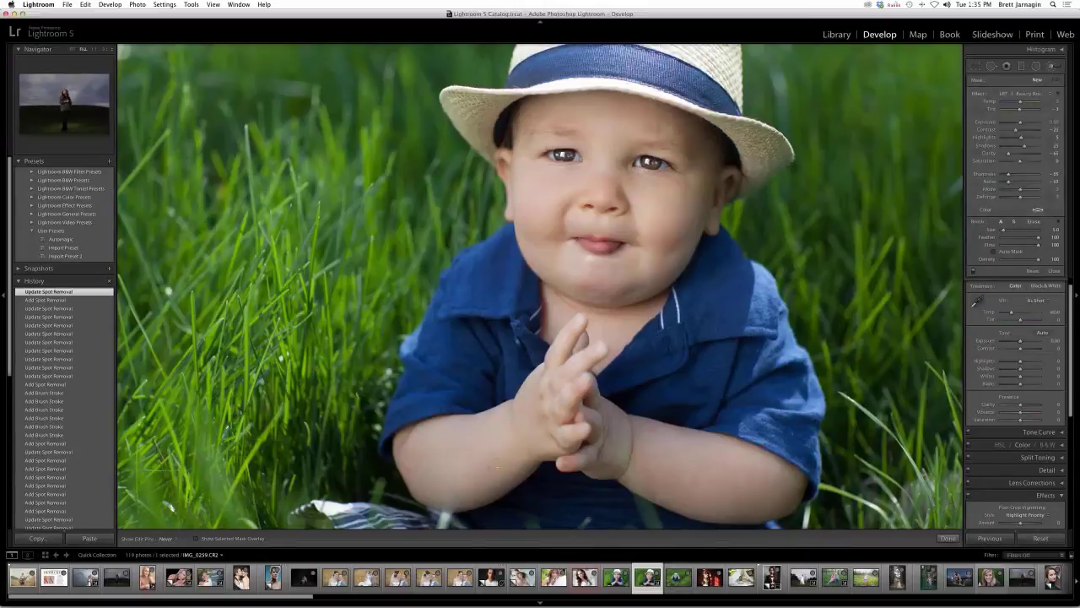
click(497, 466)
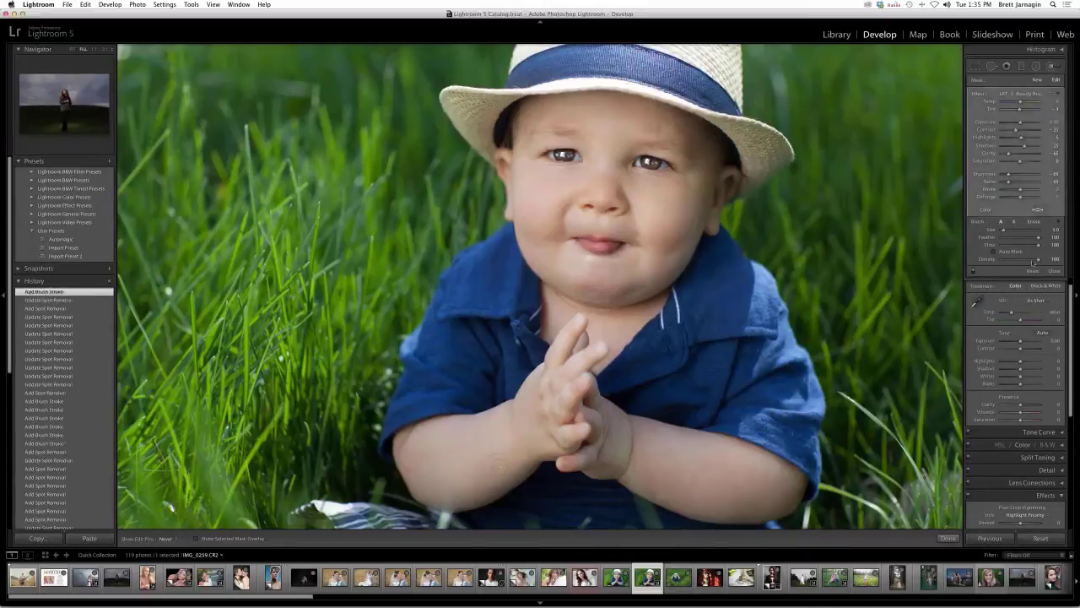
- Undo the accidental reset, then open the auburn-haired woman's portrait
click(1040, 538)
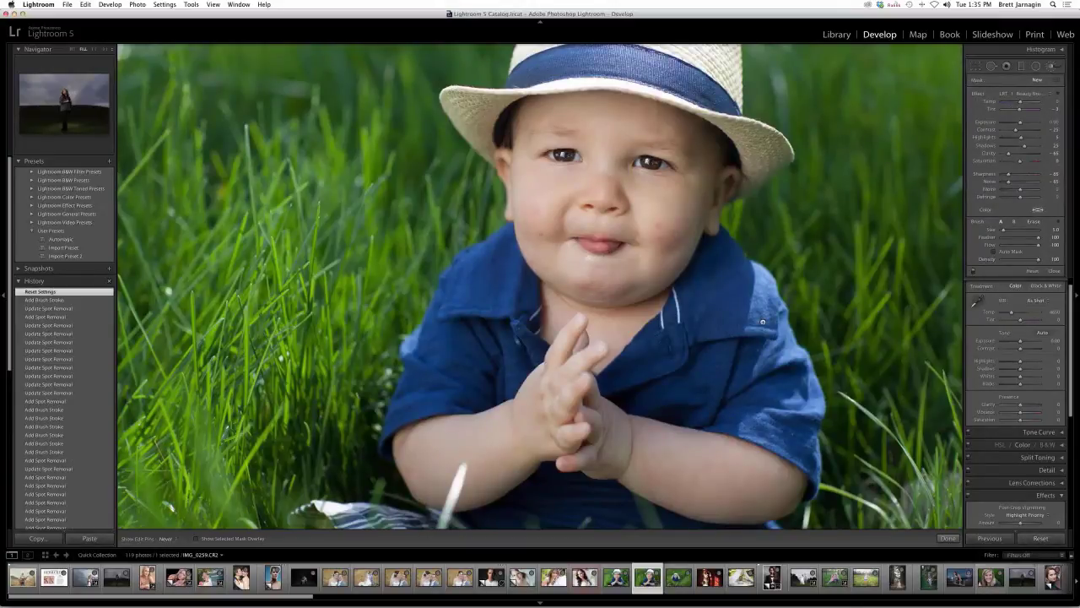
key(super+z)
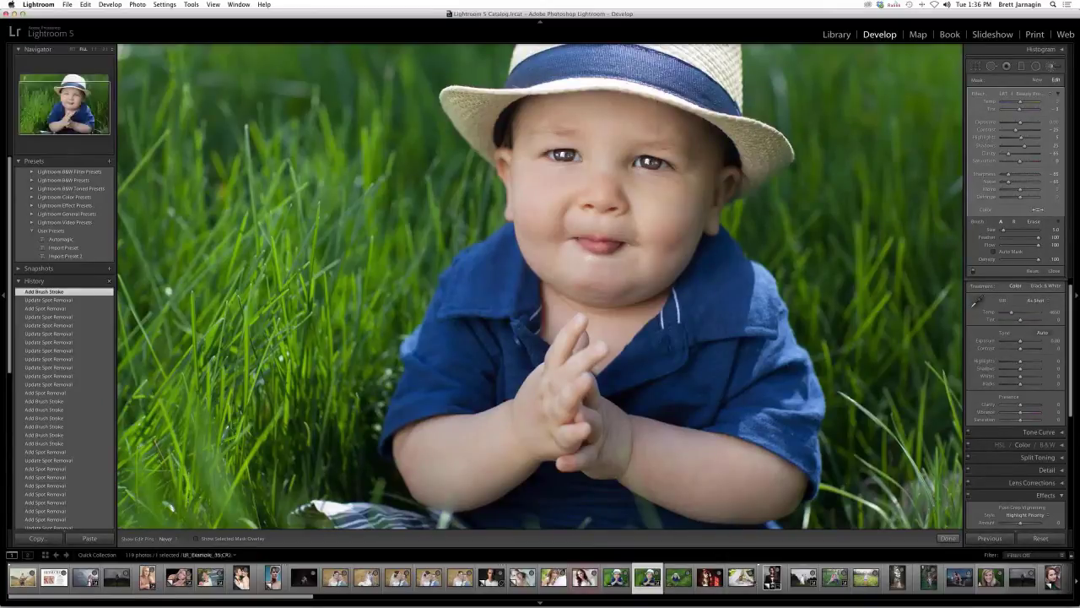
click(772, 579)
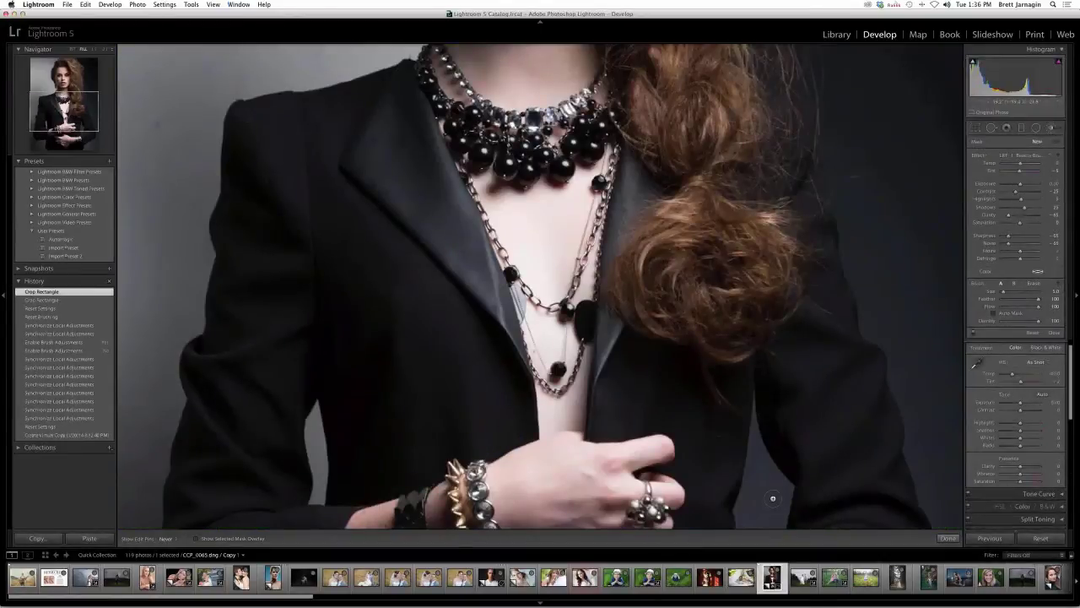
- Zoom out to fit the auburn-haired portrait and list the Adjustment Brush effect presets
key(super+minus)
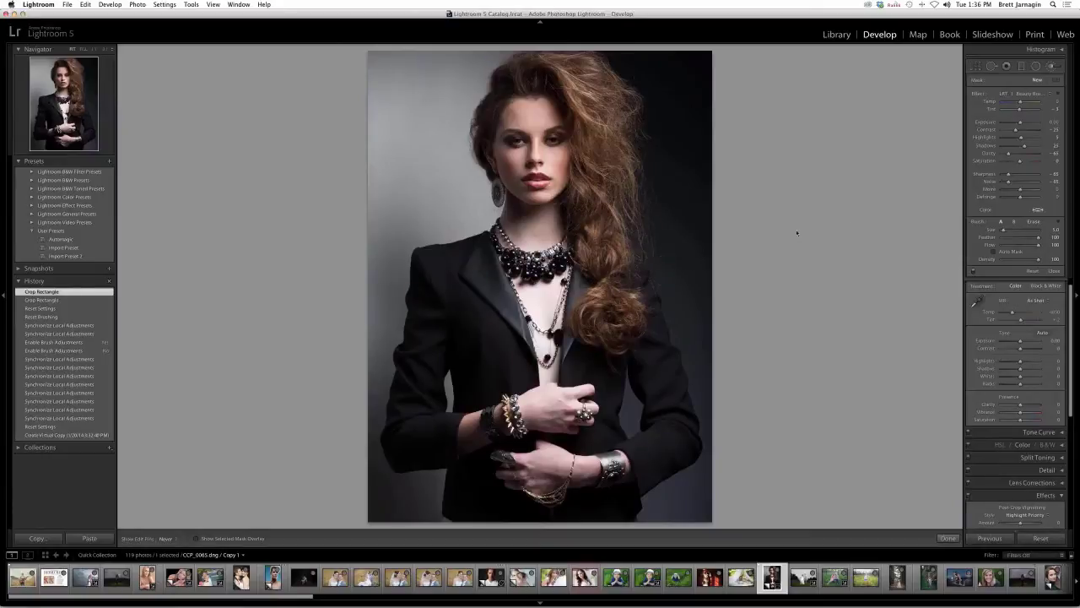
click(1052, 67)
click(1052, 67)
click(1023, 94)
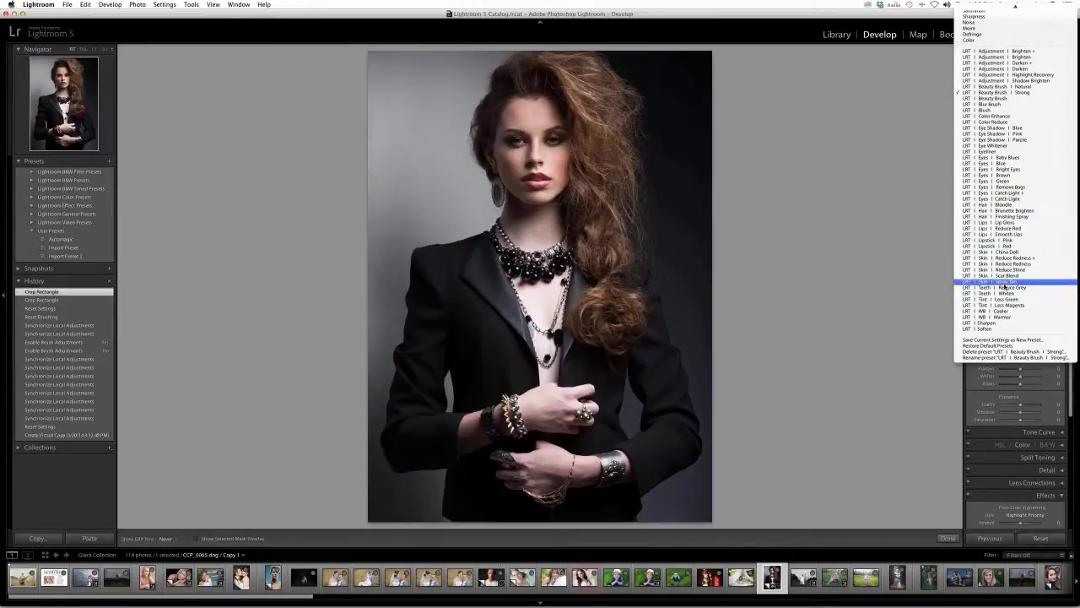
- Paint LRT Skin Spray Tan up the model's chest with an enlarged brush
click(1004, 286)
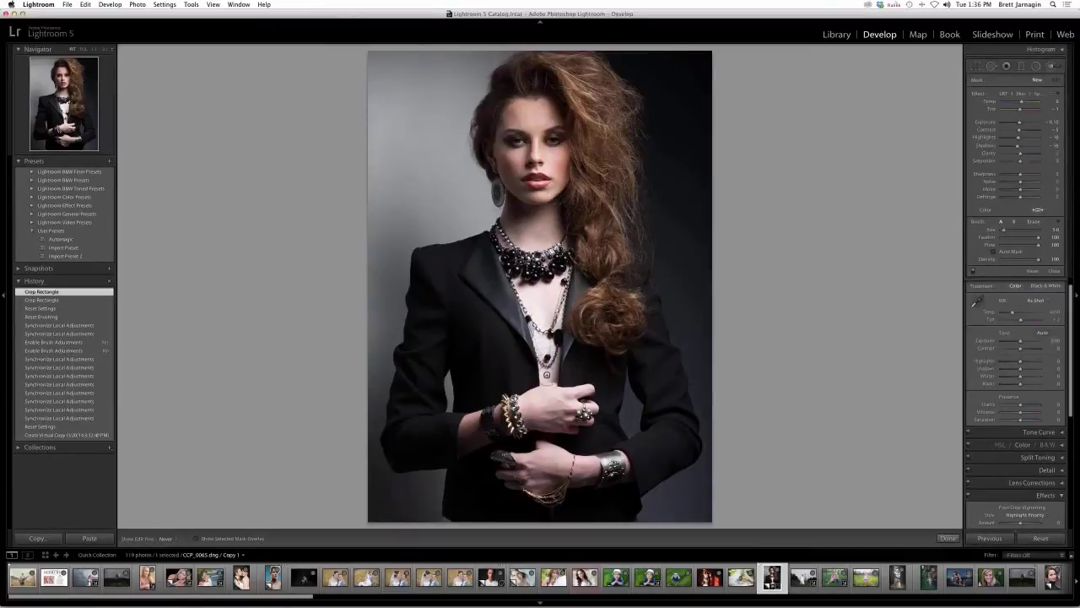
key(])
key(])
key(])
mouse_move(548, 375)
mouse_down()
mouse_move(537, 290)
mouse_move(540, 305)
mouse_move(553, 291)
mouse_move(535, 246)
mouse_move(521, 245)
mouse_move(537, 245)
mouse_move(540, 386)
mouse_move(582, 382)
mouse_move(574, 407)
mouse_move(541, 398)
mouse_up()
key([)
key([)
key([)
key([)
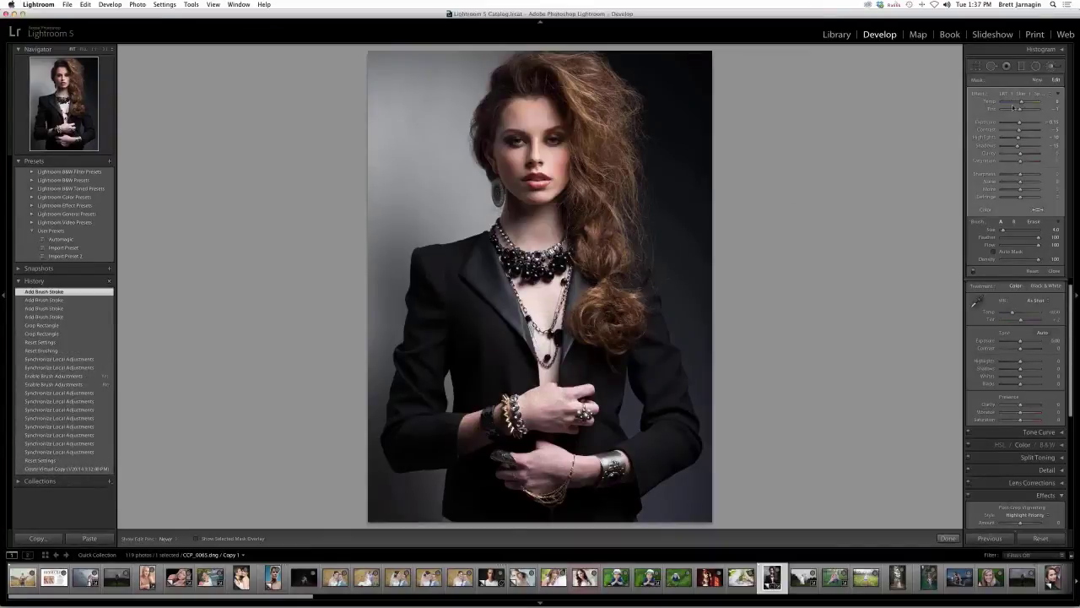
- Add a new Spray Tan adjustment over the chest and both hands
click(1037, 80)
key(])
key(])
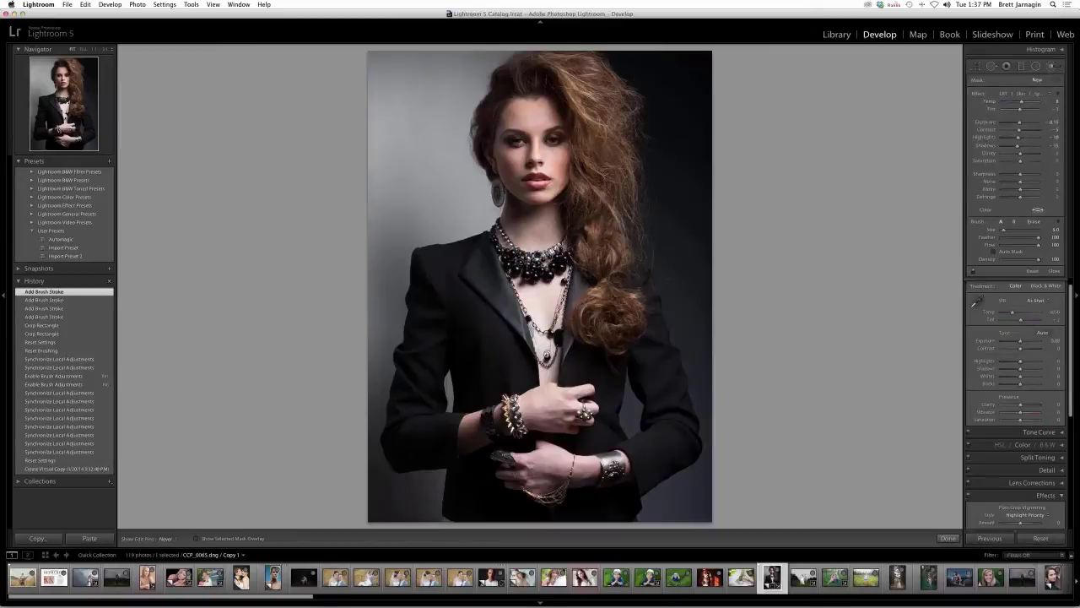
key(])
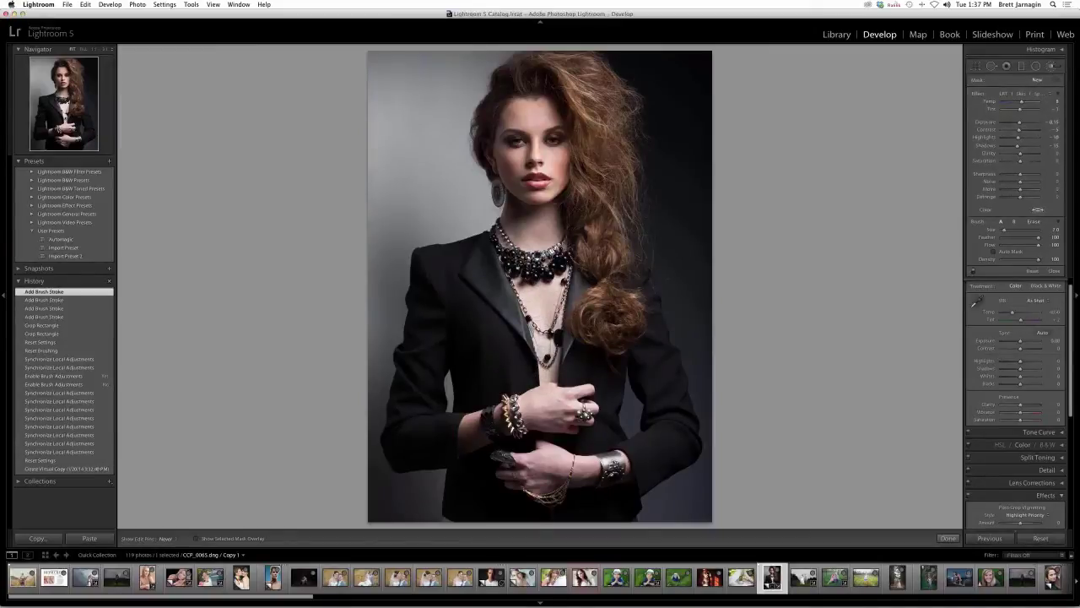
drag(515, 254, 540, 246)
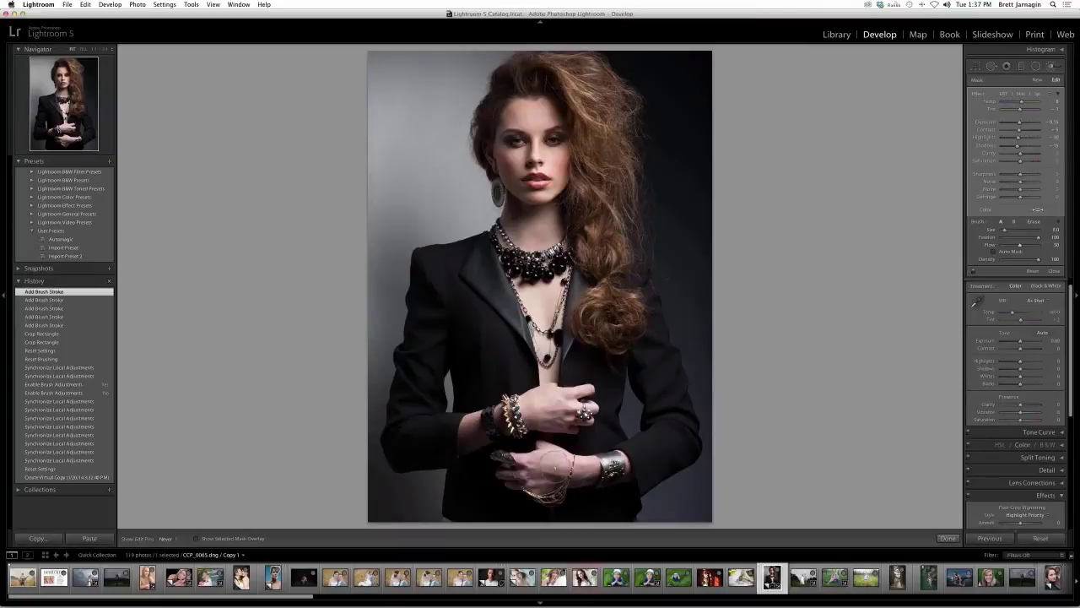
mouse_move(535, 446)
mouse_down()
mouse_move(556, 406)
mouse_move(497, 414)
mouse_move(529, 405)
mouse_up()
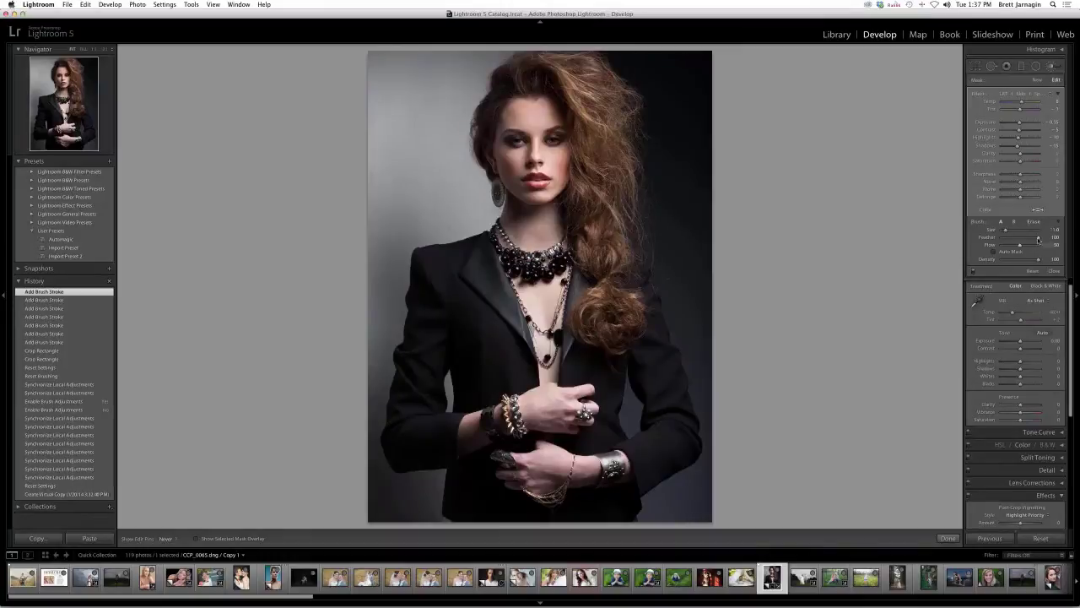
drag(540, 470, 514, 475)
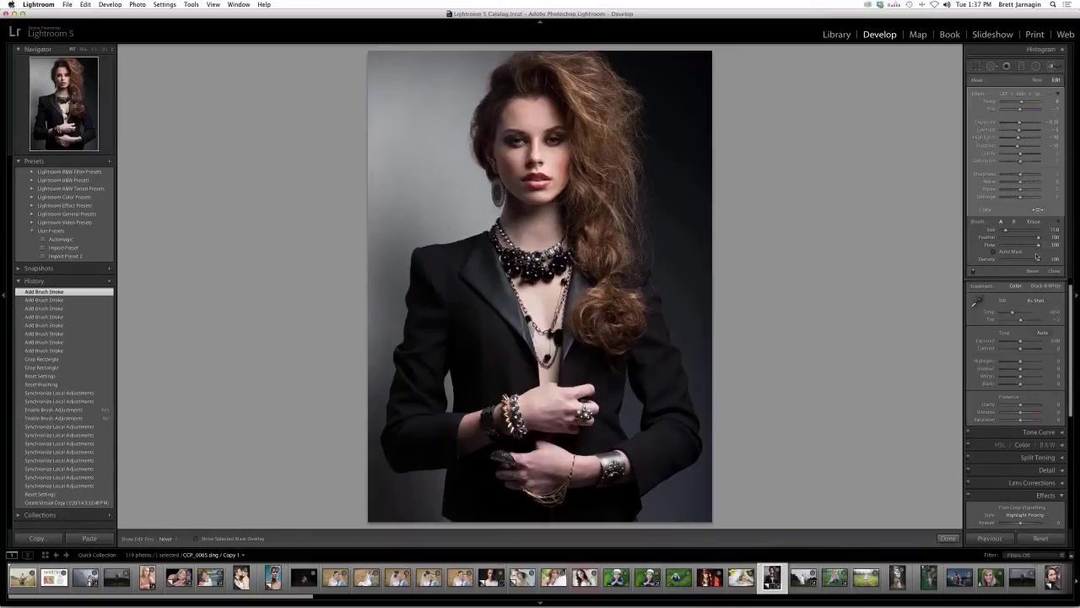
- Brighten the jacket's left lapel with LRT Adjustment Brighten, then start a new adjustment
click(1038, 95)
scroll(1036, 97, up, 10)
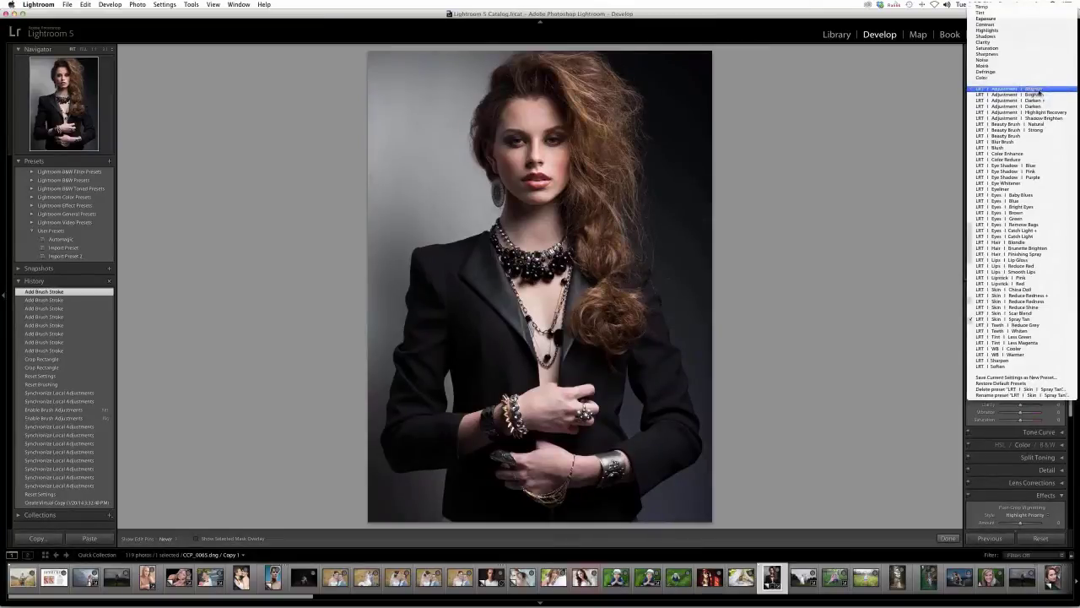
click(1039, 91)
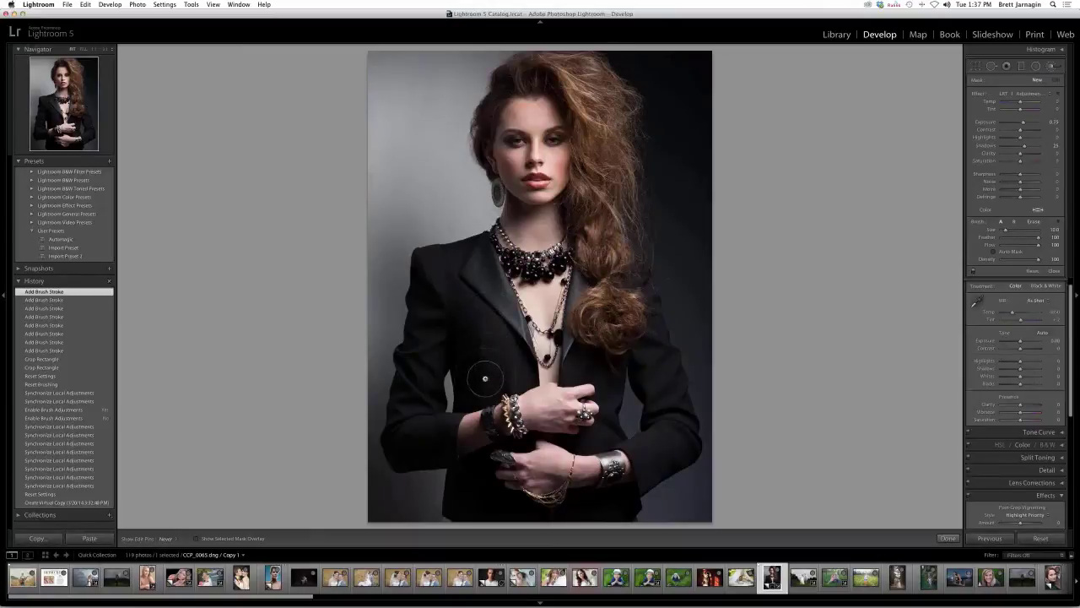
mouse_move(479, 339)
mouse_down()
mouse_move(468, 278)
mouse_move(496, 319)
mouse_move(456, 272)
mouse_move(441, 280)
mouse_move(435, 439)
mouse_move(476, 485)
mouse_move(473, 439)
mouse_move(603, 497)
mouse_move(628, 488)
mouse_move(667, 405)
mouse_move(658, 355)
mouse_move(583, 363)
mouse_move(601, 364)
mouse_up()
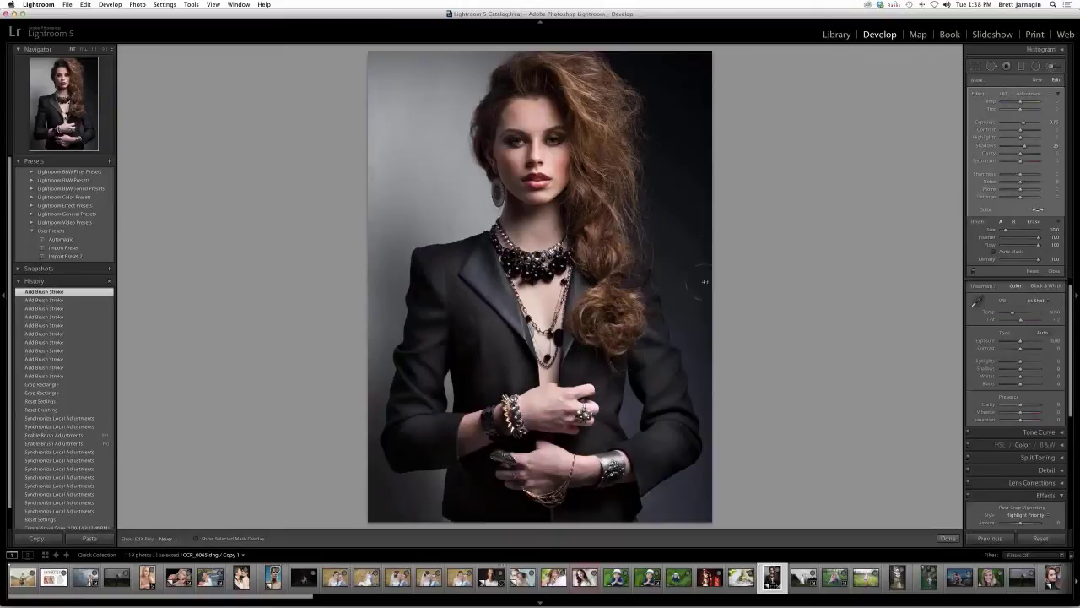
click(1037, 80)
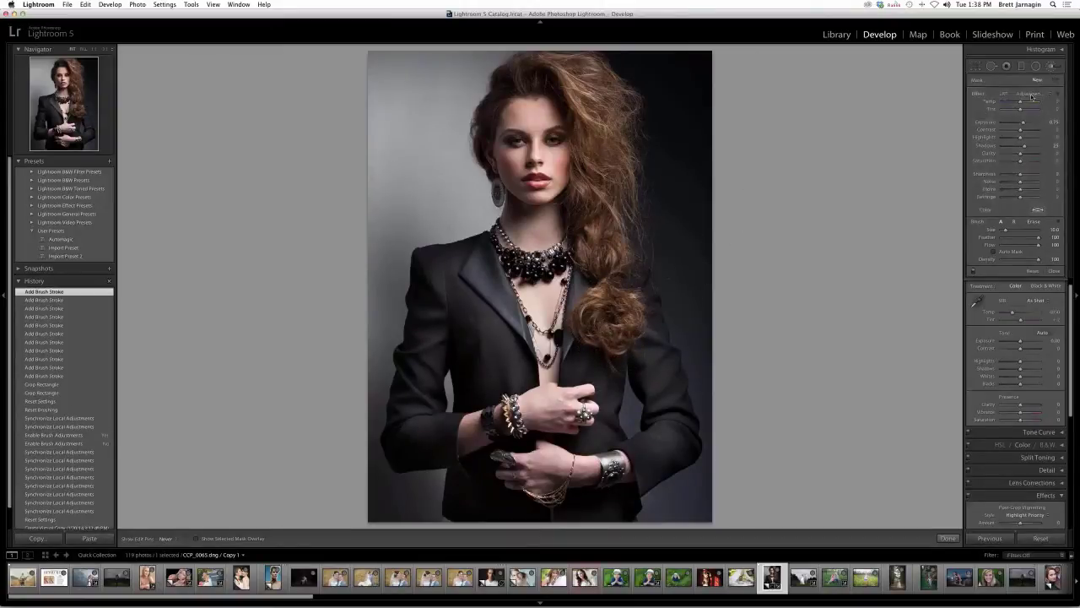
click(1029, 94)
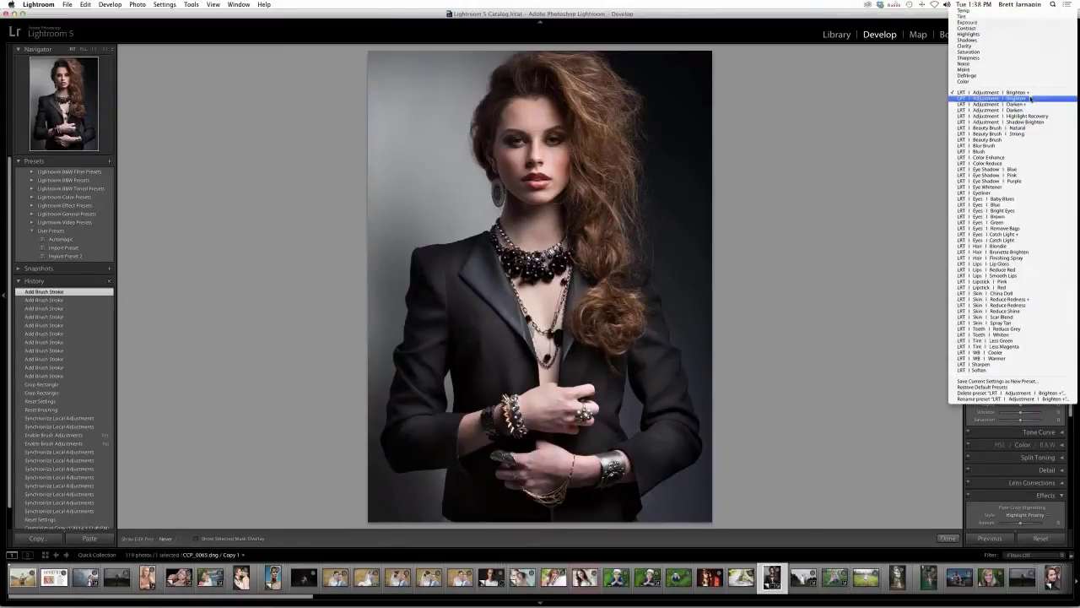
- Choose another LRT Brighten effect, inspect the necklace and lips, then start a new adjustment
click(1032, 98)
key(super+equal)
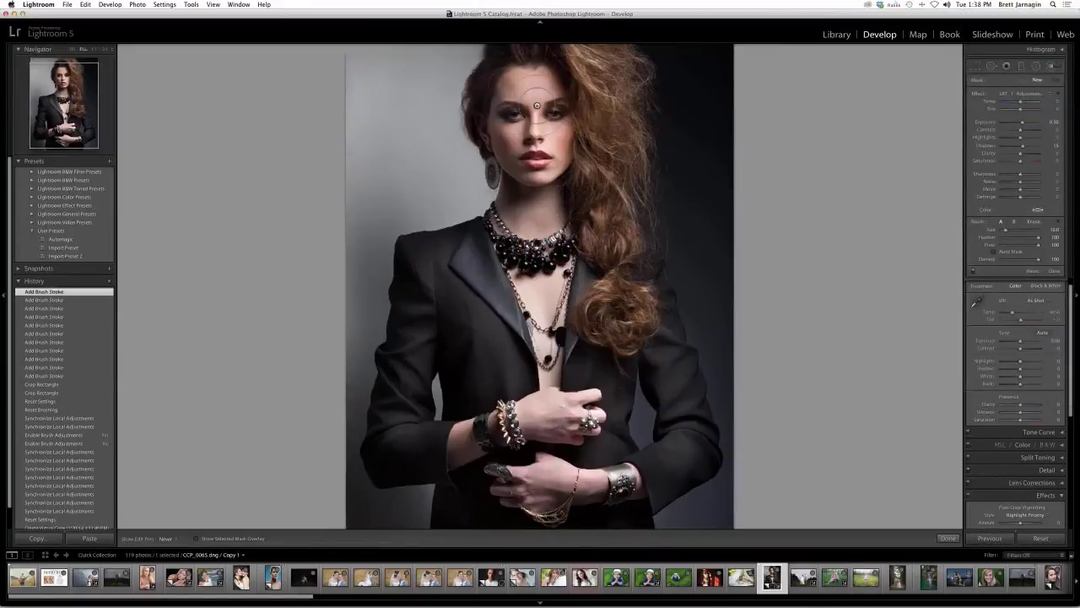
key(super+equal)
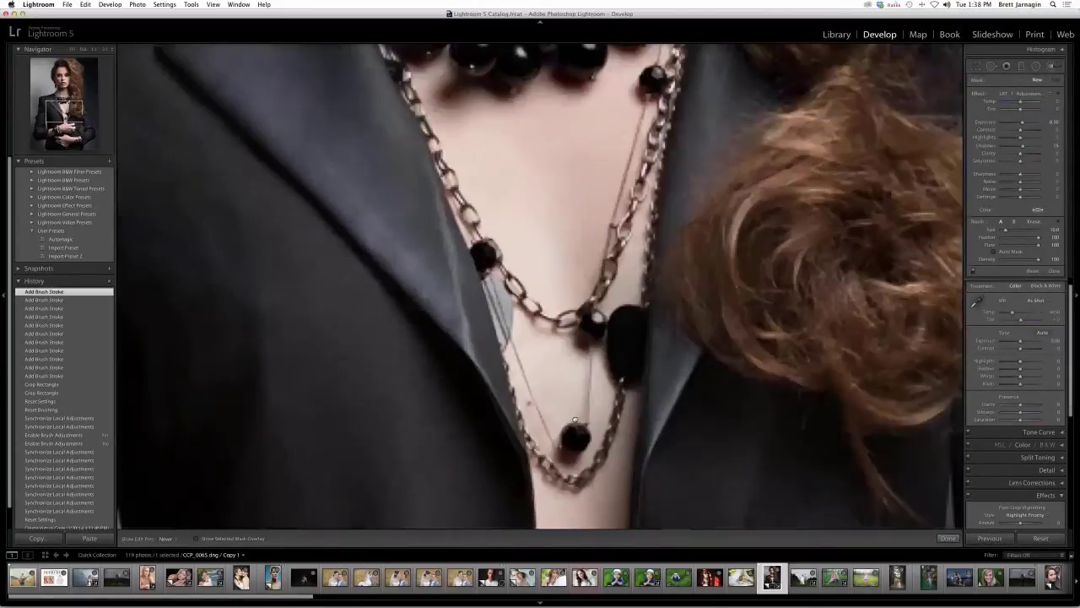
key(super+minus)
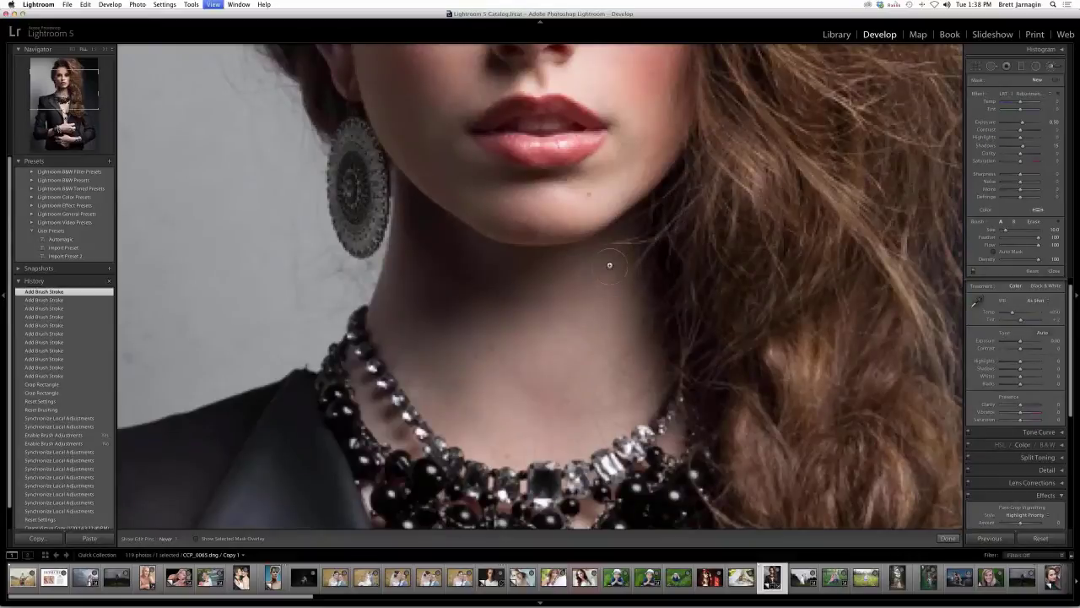
key(super+minus)
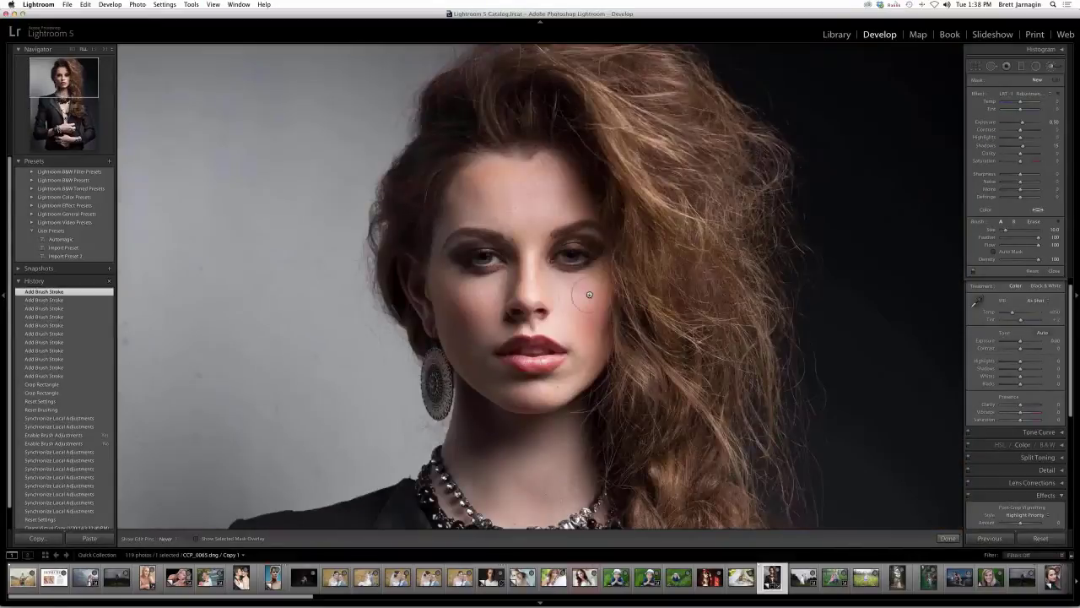
click(1036, 79)
click(1031, 95)
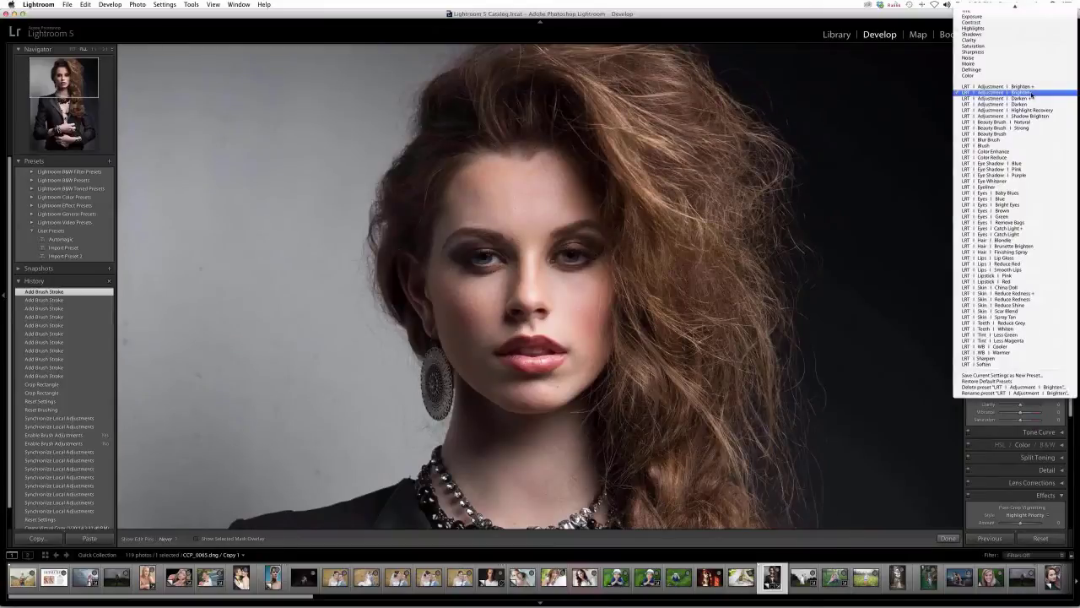
- Brighten the eyes and neck with an Exposure brush and raise its Shadows
click(1012, 23)
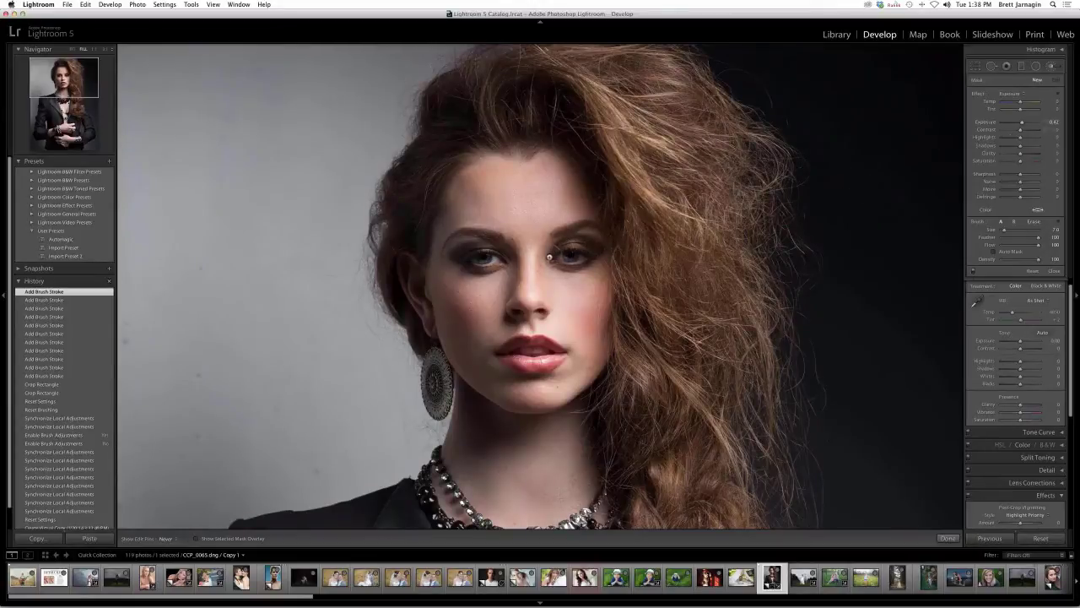
drag(579, 253, 484, 261)
key([)
key([)
key([)
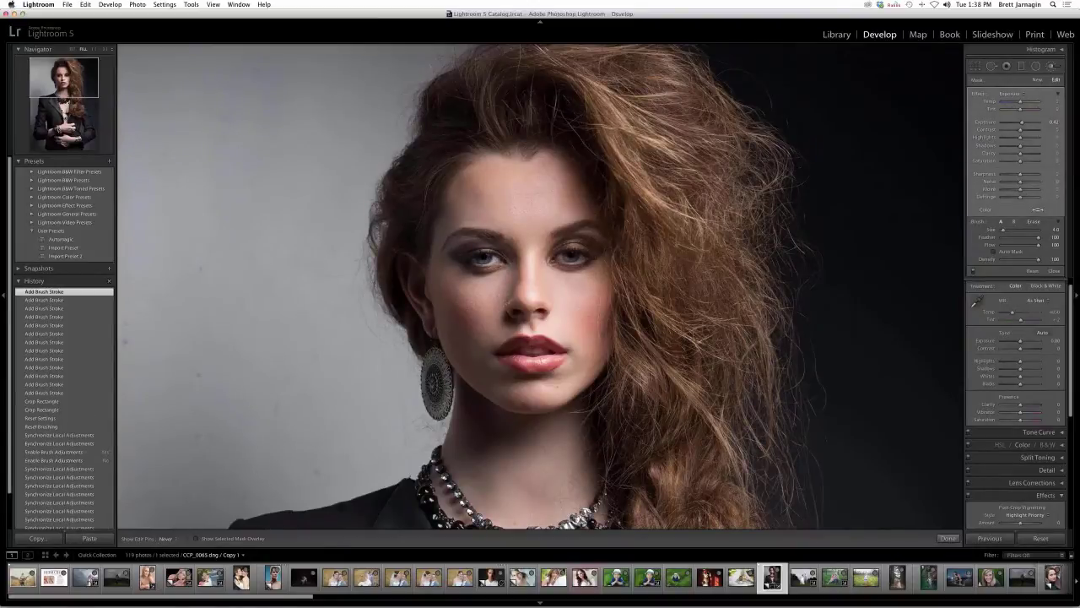
click(460, 263)
key(])
key(])
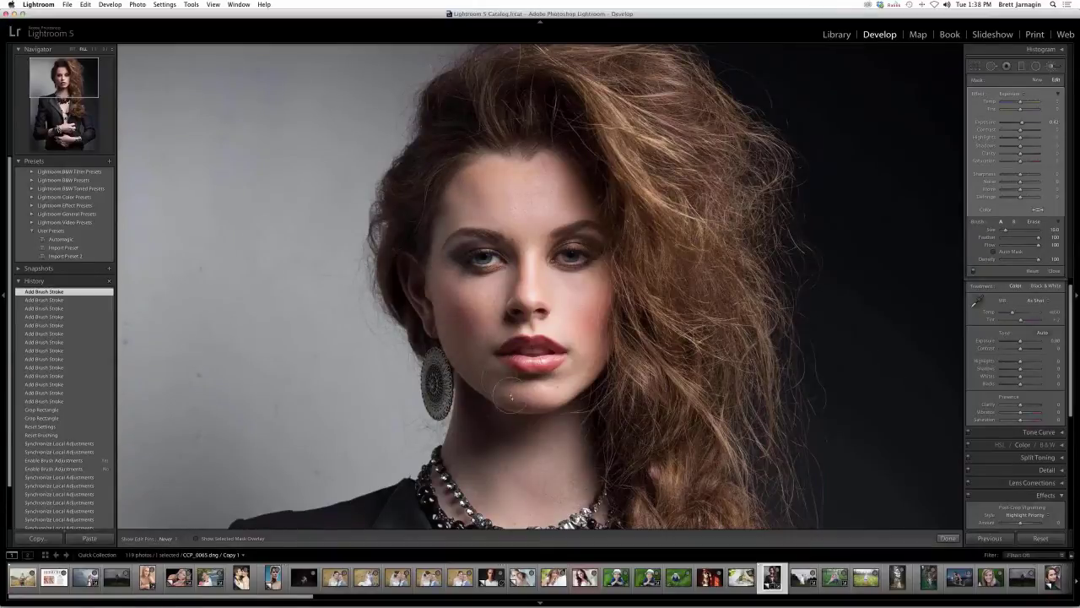
key(])
key(])
drag(483, 431, 475, 409)
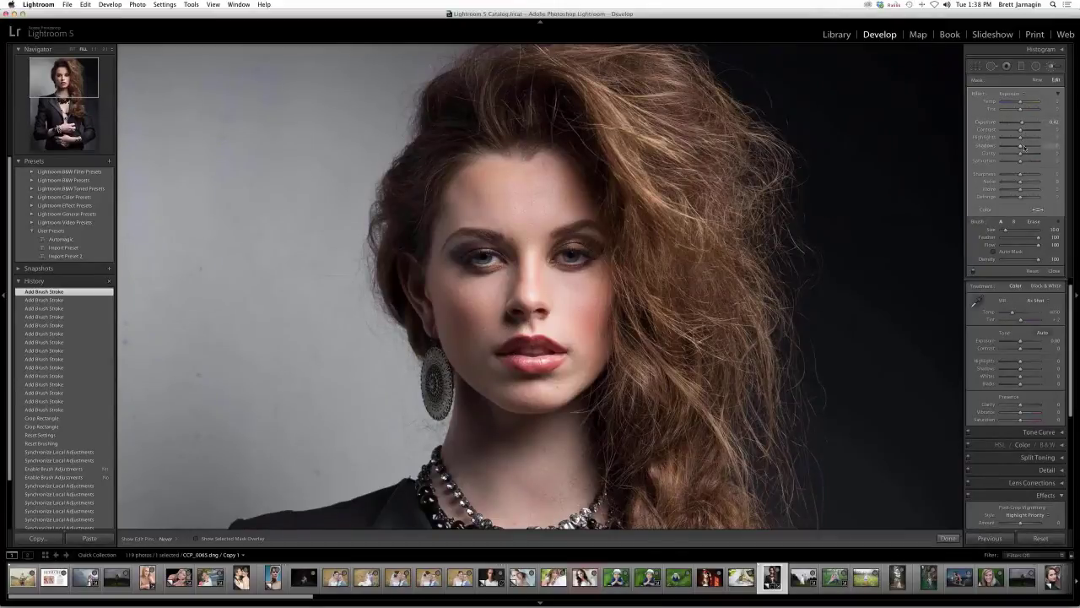
drag(1024, 148, 1025, 124)
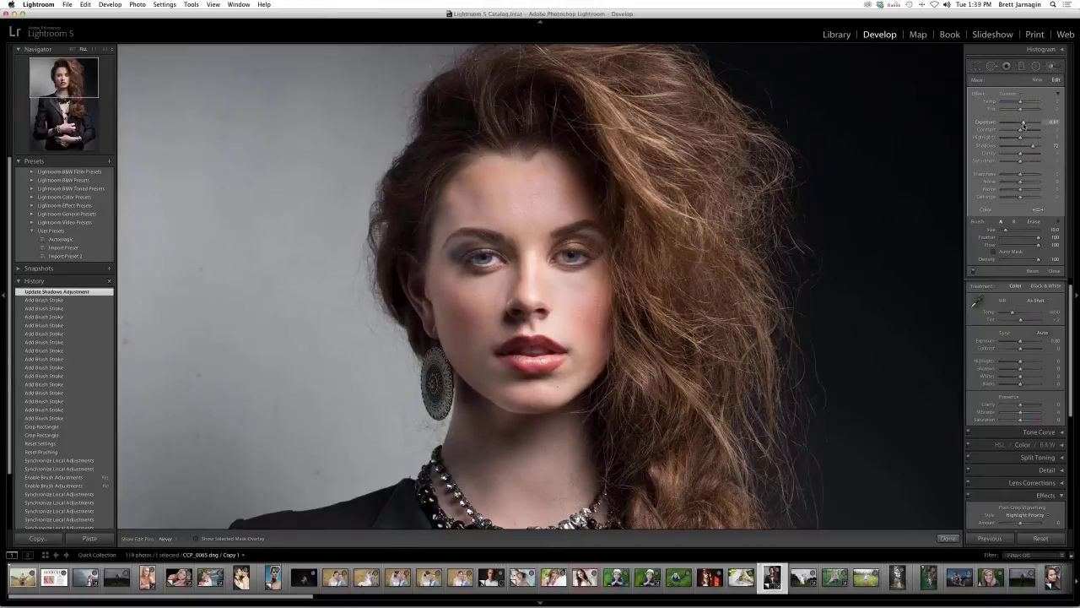
- Add a new LRT Adjustment Brighten over the nose and neck
click(1035, 80)
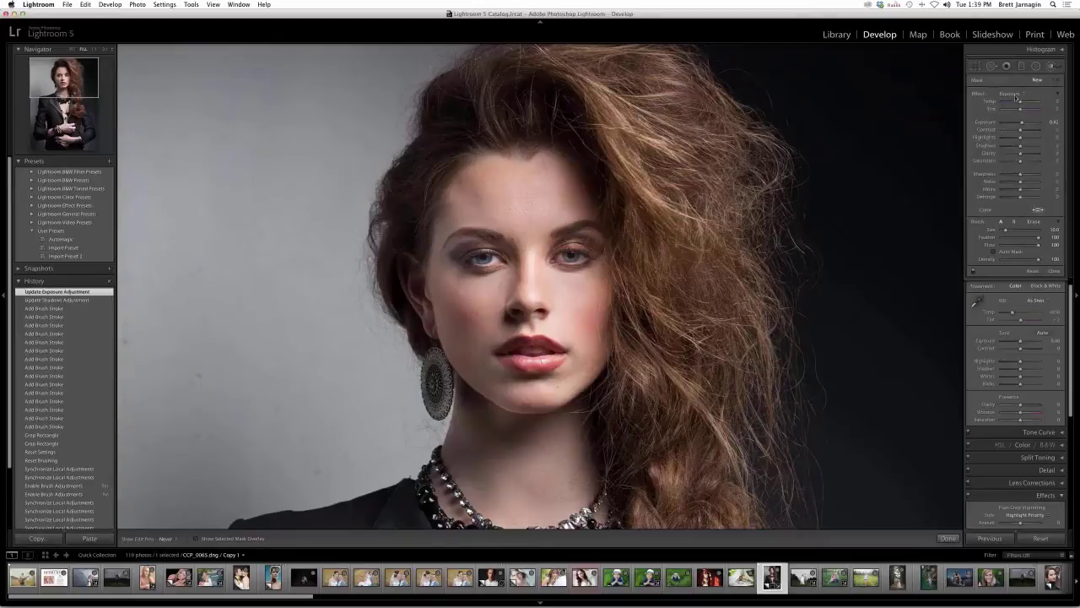
click(1015, 96)
click(1017, 168)
drag(513, 315, 503, 314)
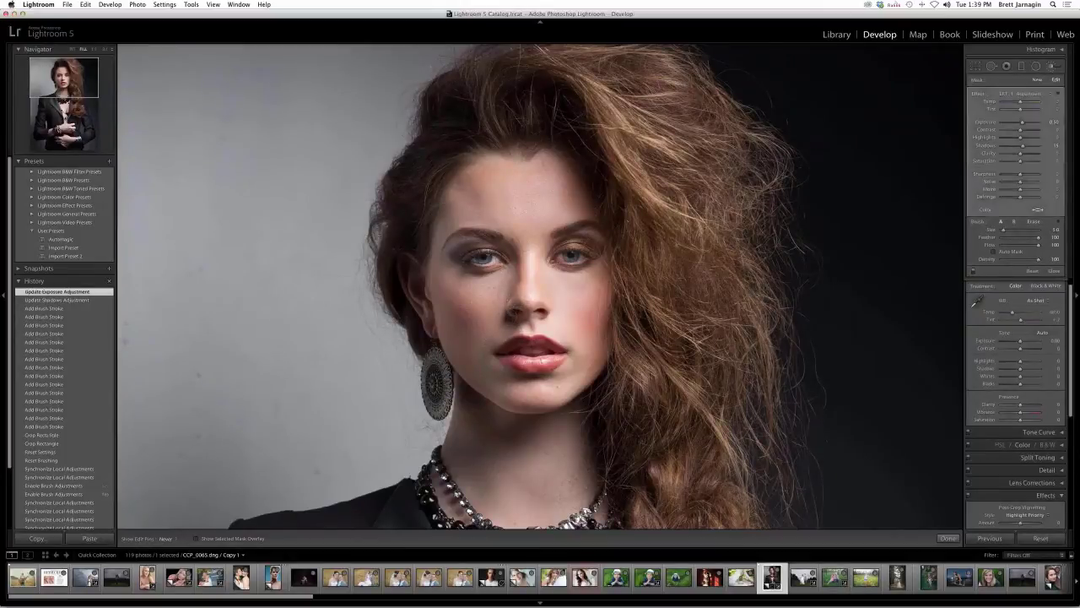
click(515, 462)
click(487, 496)
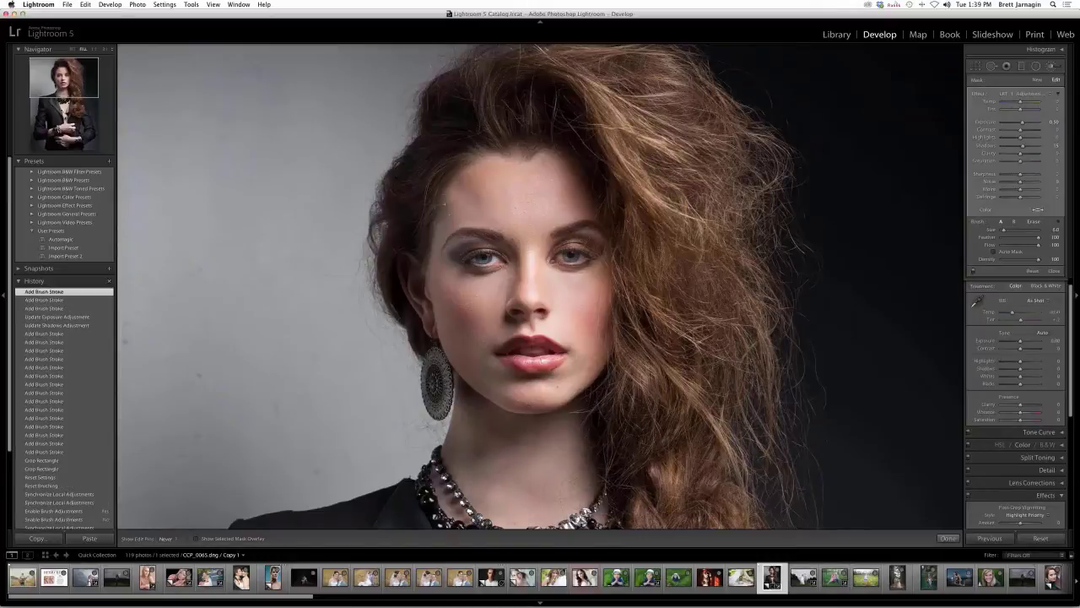
- Tint the right iris with LRT Eyes Blue, then start another adjustment
click(1034, 93)
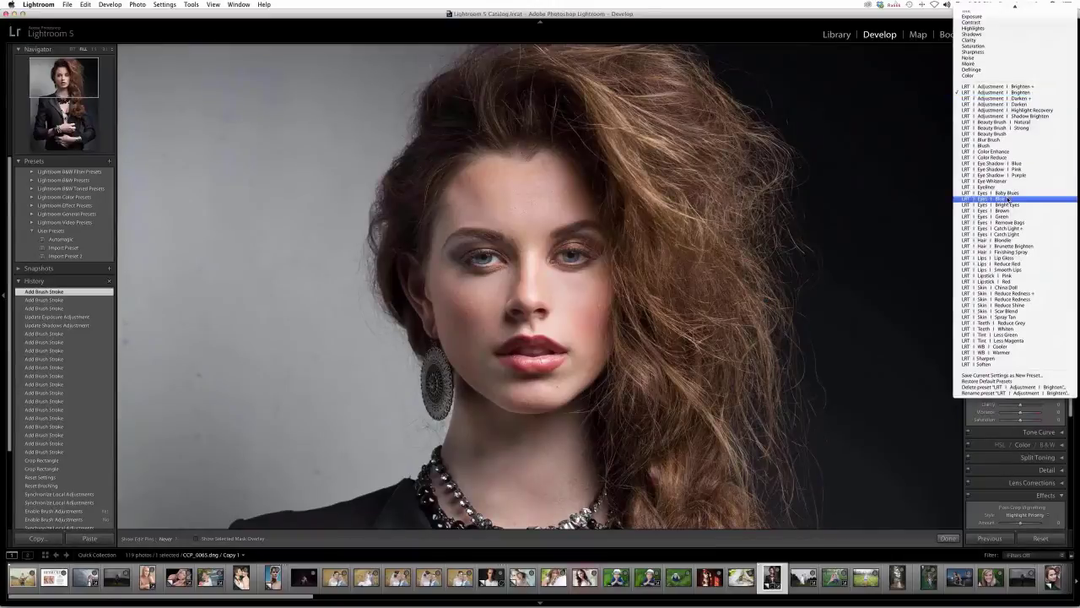
click(1006, 199)
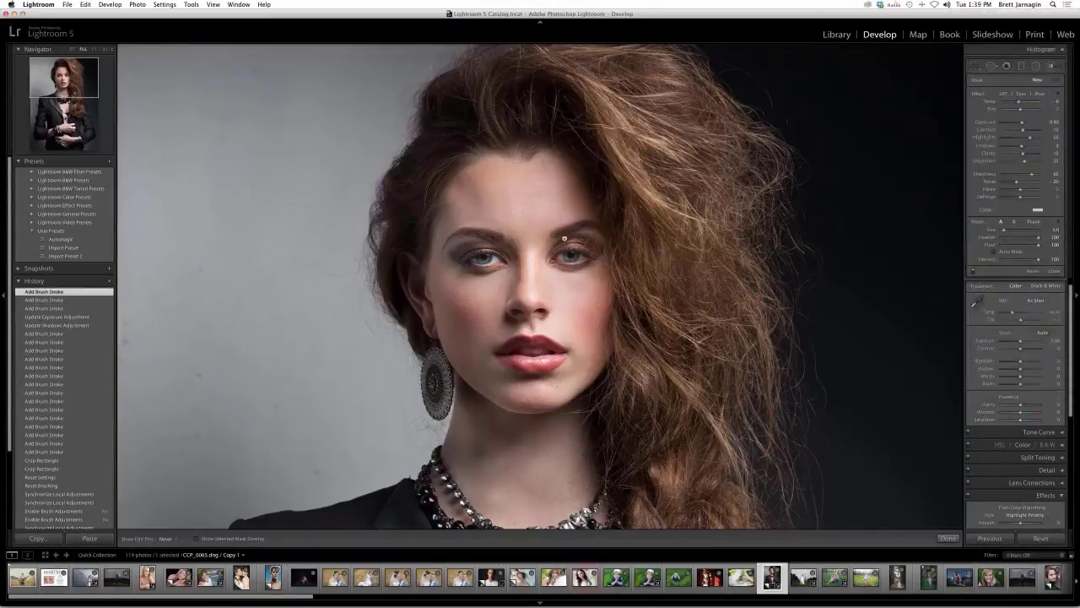
drag(571, 253, 570, 257)
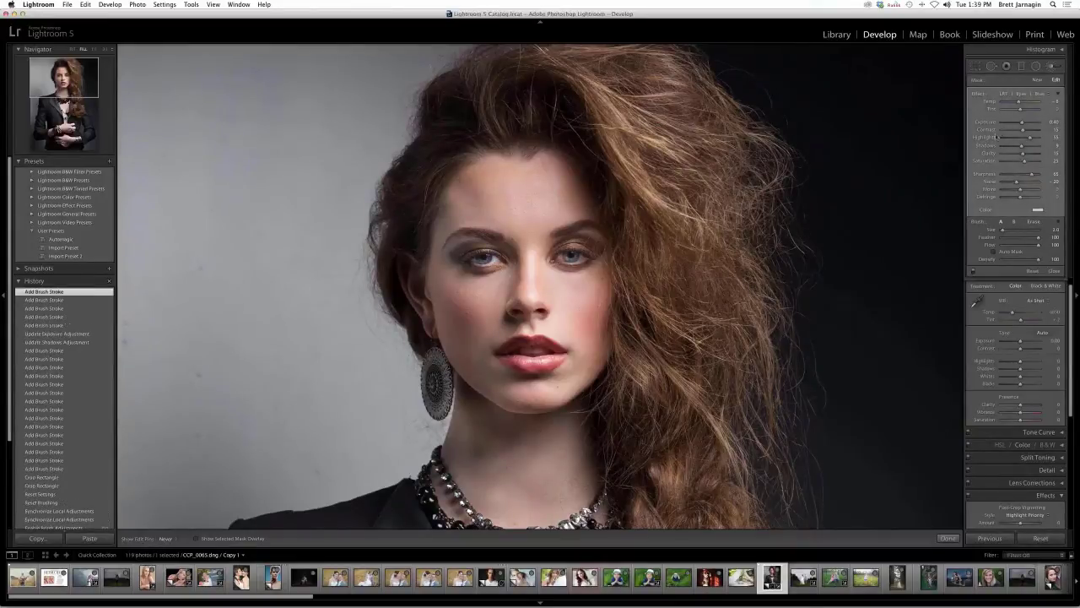
click(1037, 80)
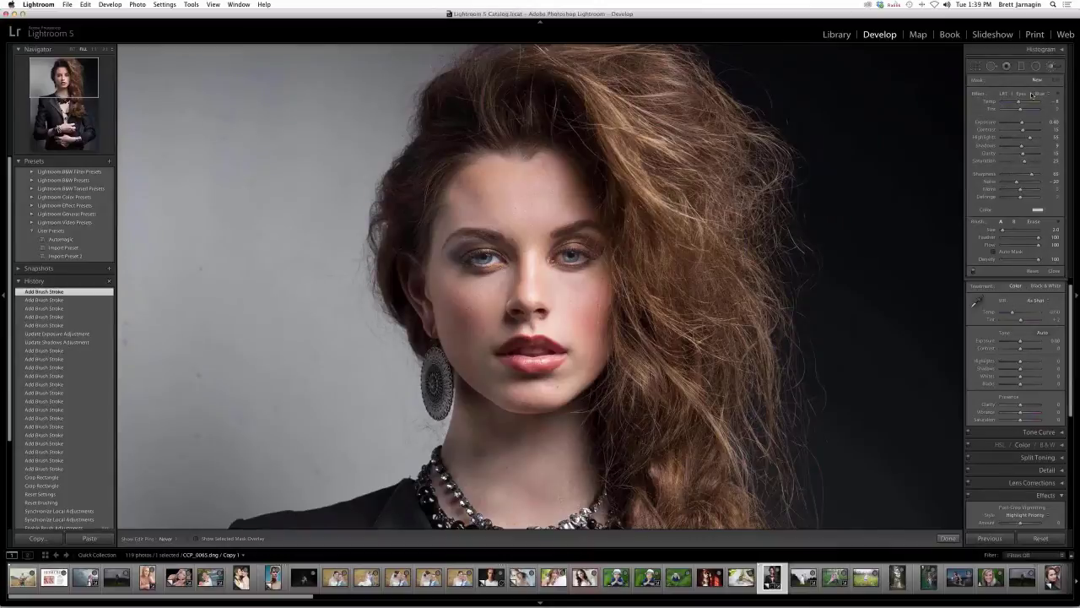
click(1031, 94)
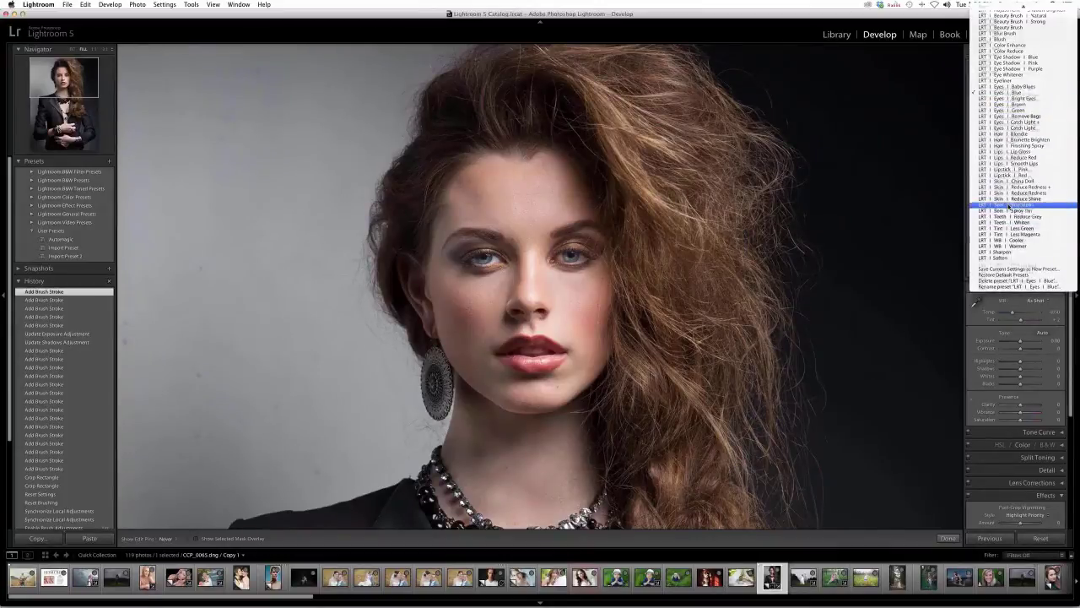
scroll(1013, 199, up, 5)
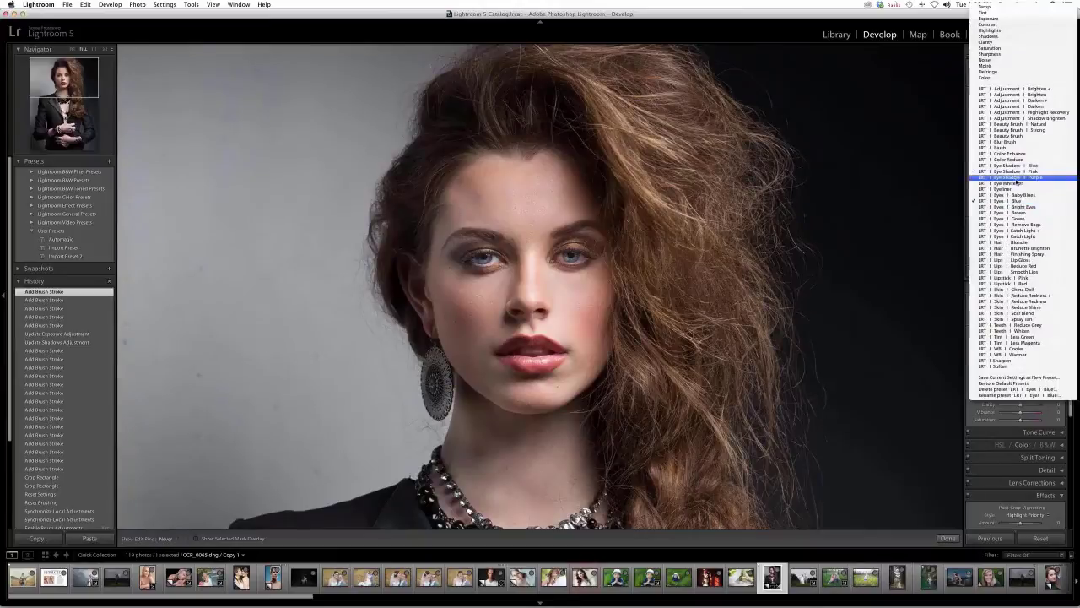
- Paint a hair preset on the upper hair, compare it on and off, then delete it
click(1019, 254)
key(super+0)
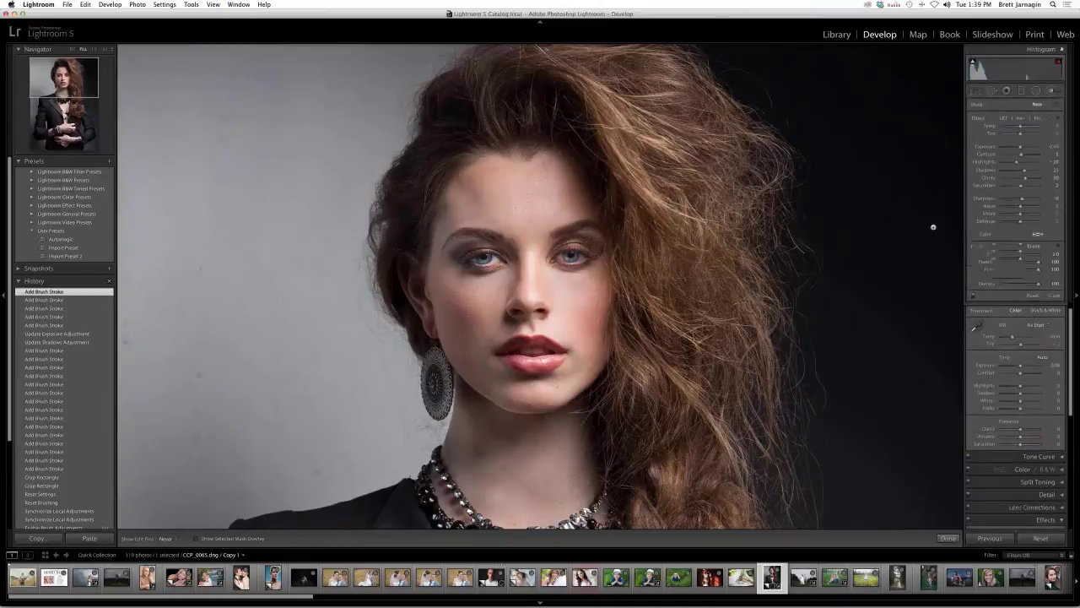
key(super+0)
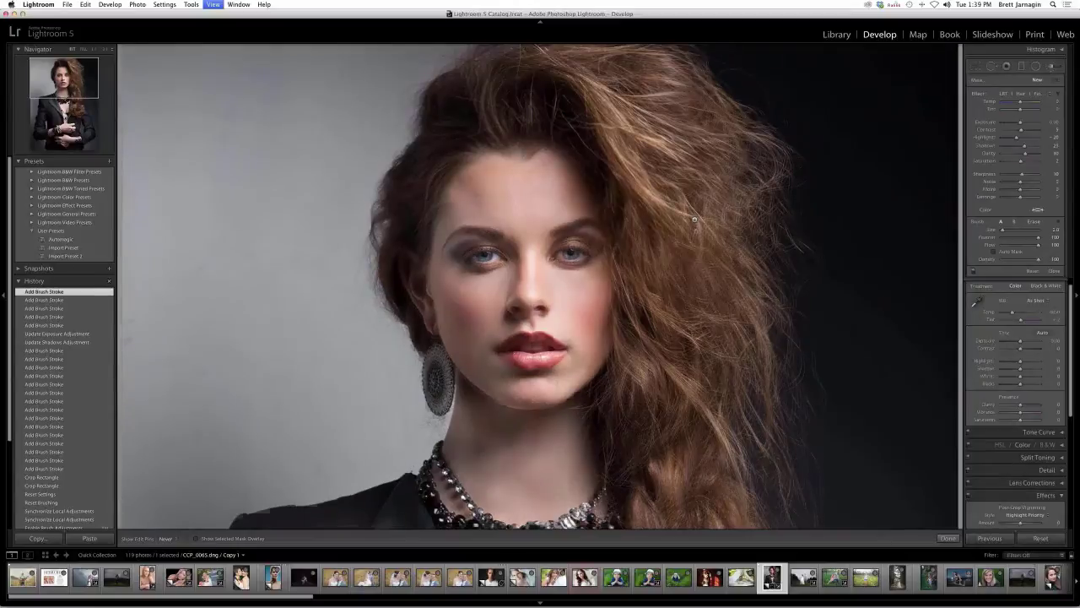
key(super+minus)
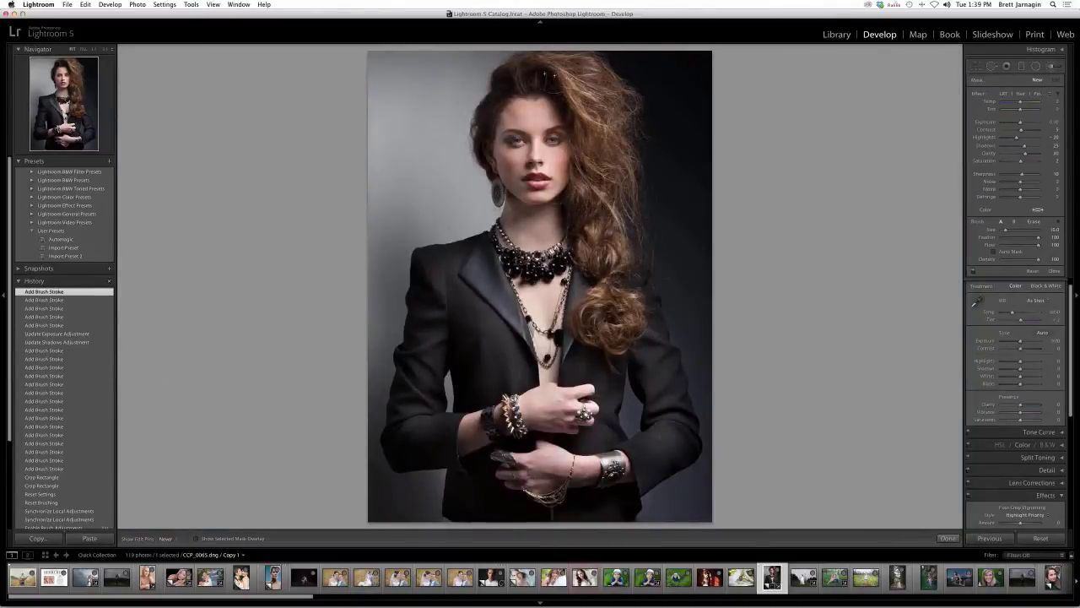
mouse_move(540, 74)
mouse_down()
mouse_move(524, 73)
mouse_move(538, 70)
mouse_up()
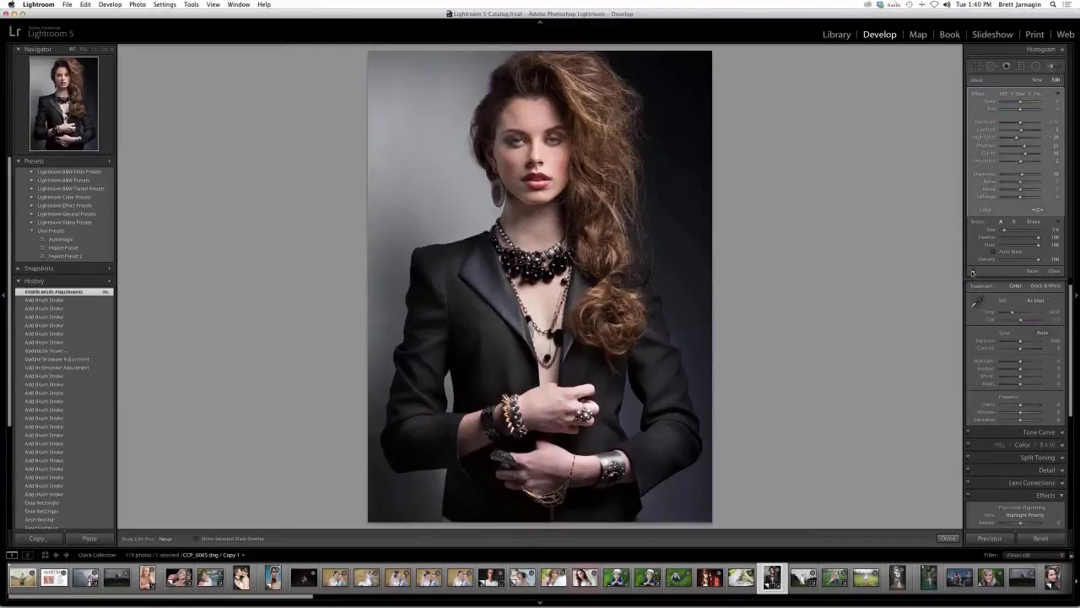
click(972, 271)
click(972, 271)
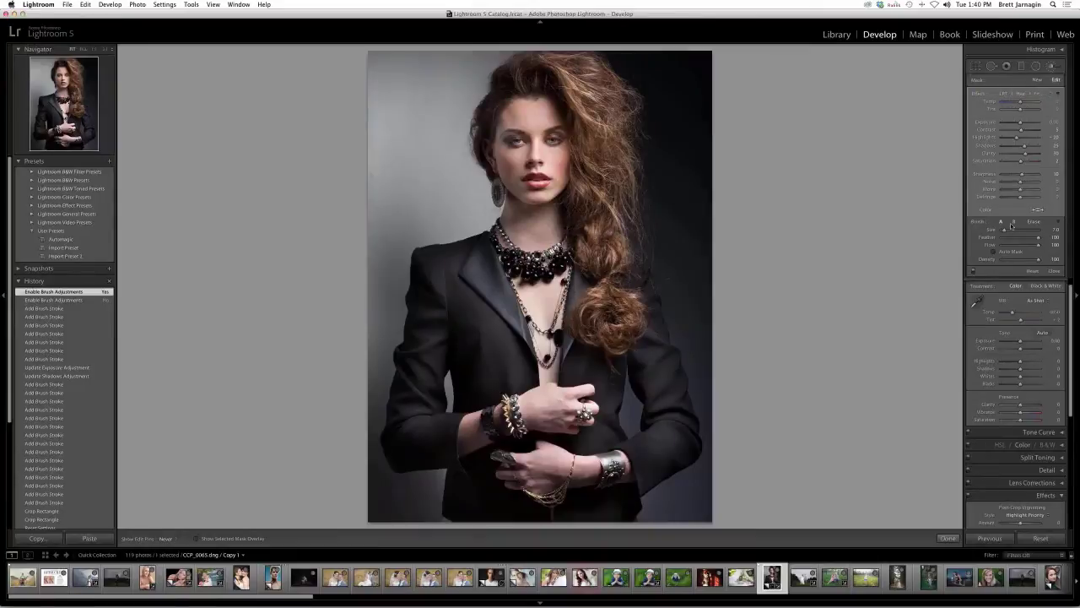
key(Delete)
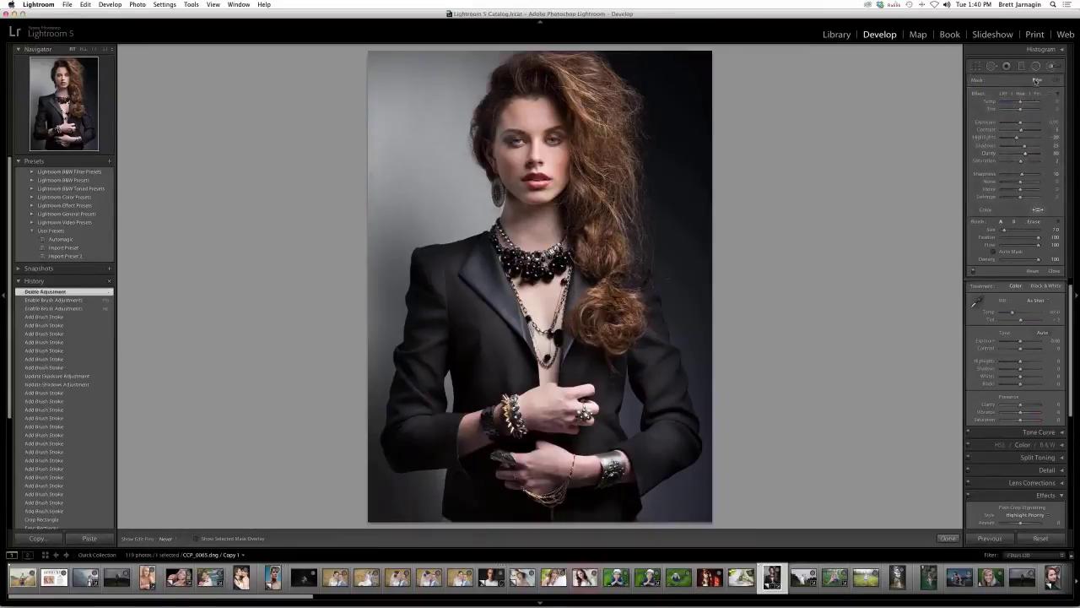
- Paint LRT Hair Finishing Spray across the hair with a smaller brush
click(1036, 95)
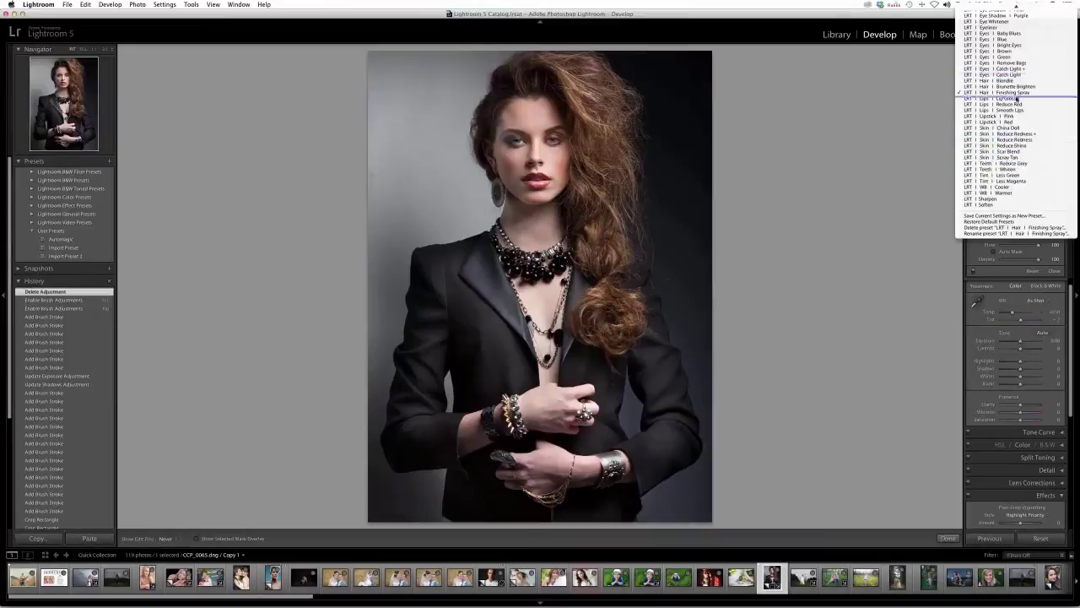
click(1019, 95)
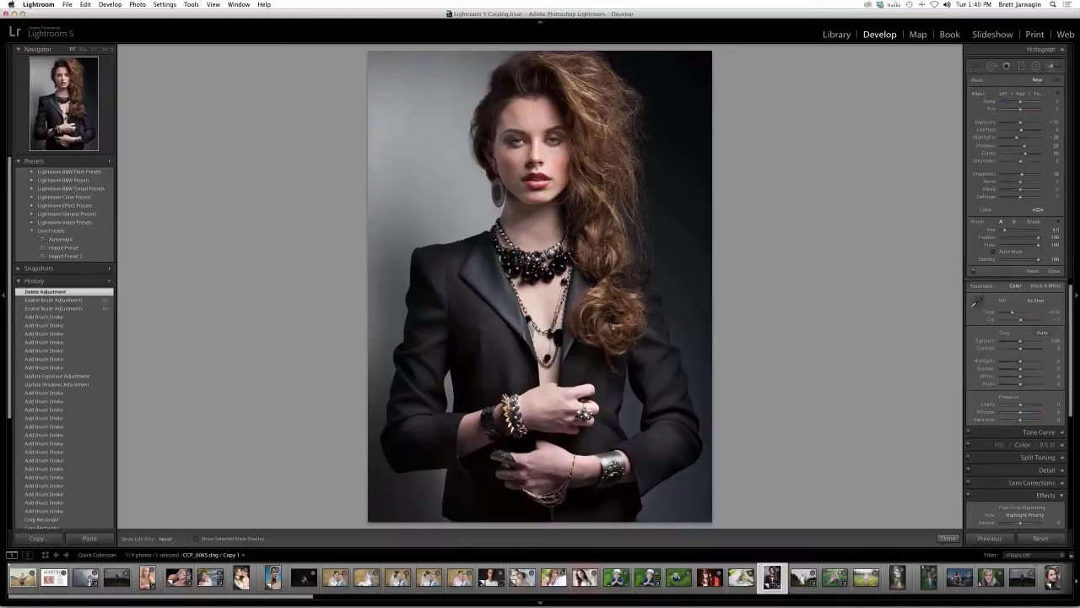
key(bracketleft)
key(bracketleft)
mouse_move(517, 75)
mouse_down()
mouse_move(501, 93)
mouse_move(697, 206)
mouse_up()
- Toggle the brush adjustments off and on repeatedly to compare before and after
click(973, 270)
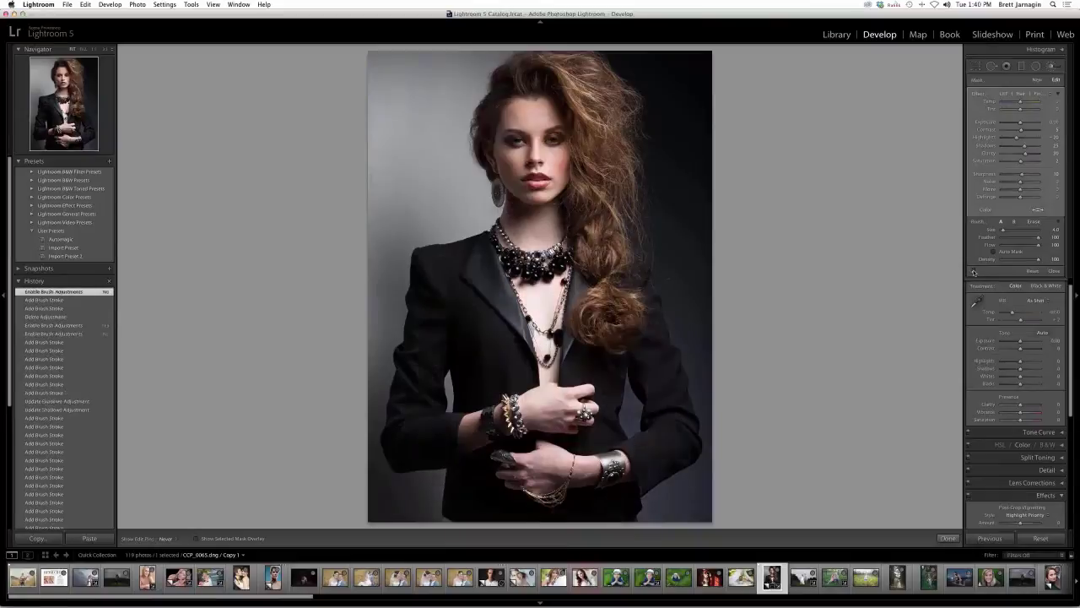
click(972, 271)
click(973, 271)
click(973, 271)
click(973, 271)
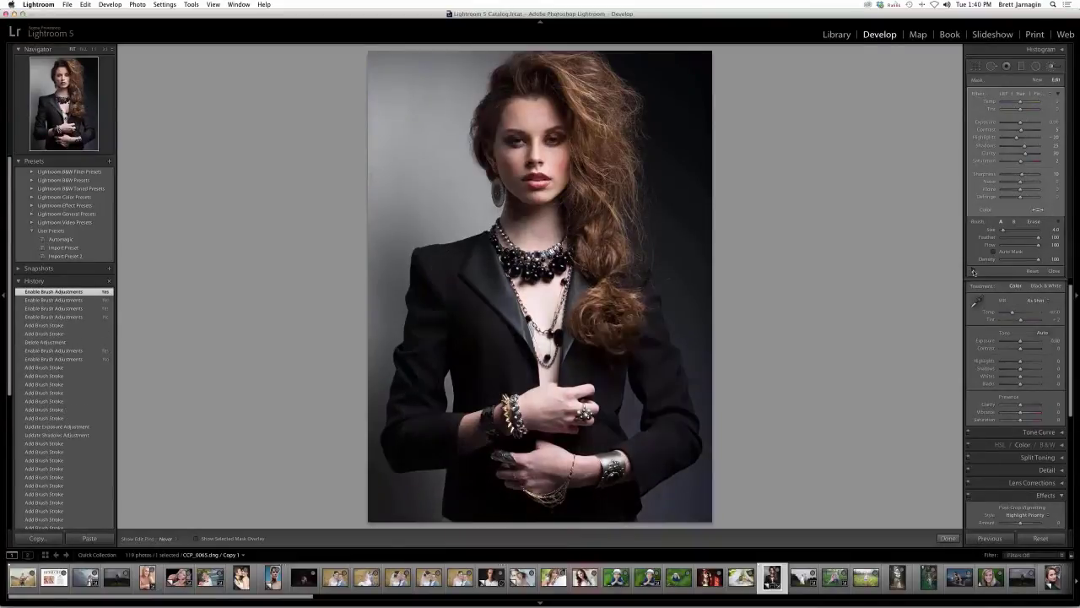
click(972, 271)
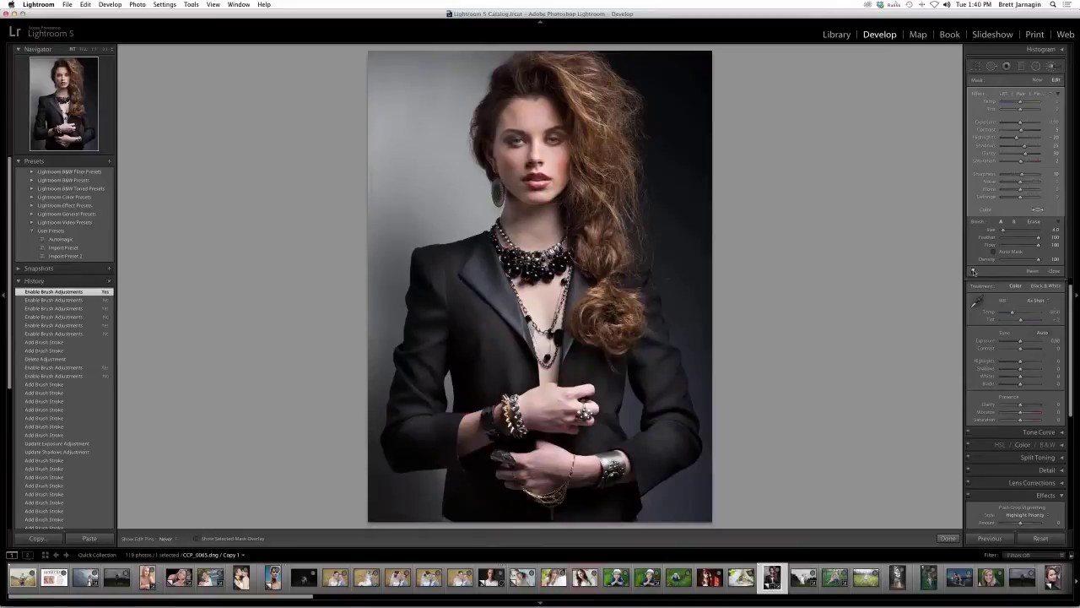
click(973, 271)
click(973, 271)
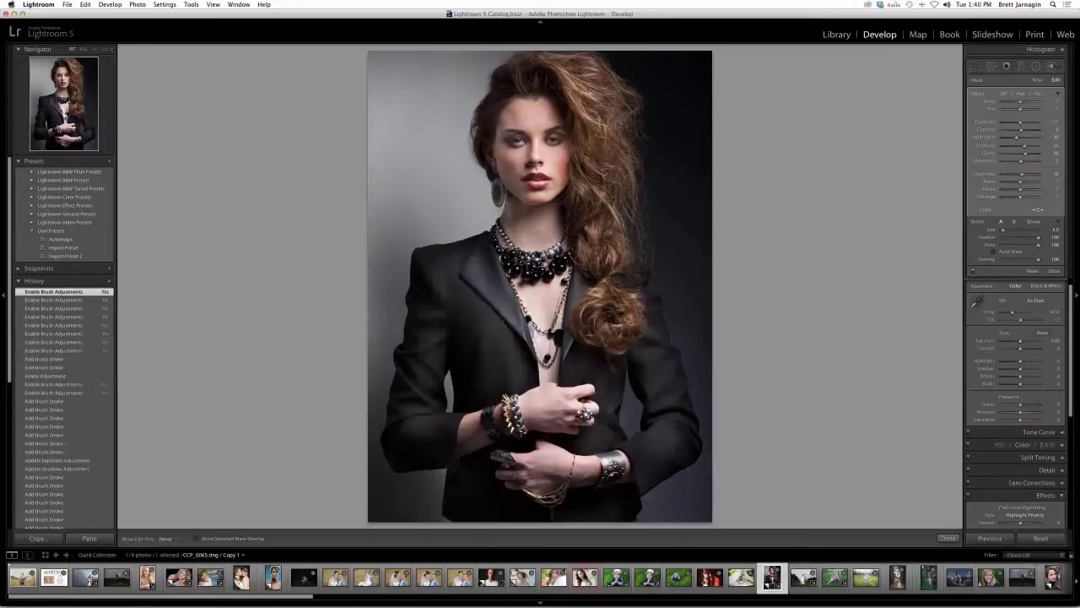
click(212, 4)
- Zoom back in on the face, start a new brush adjustment and list its effect presets
key(super+equal)
key(super+equal)
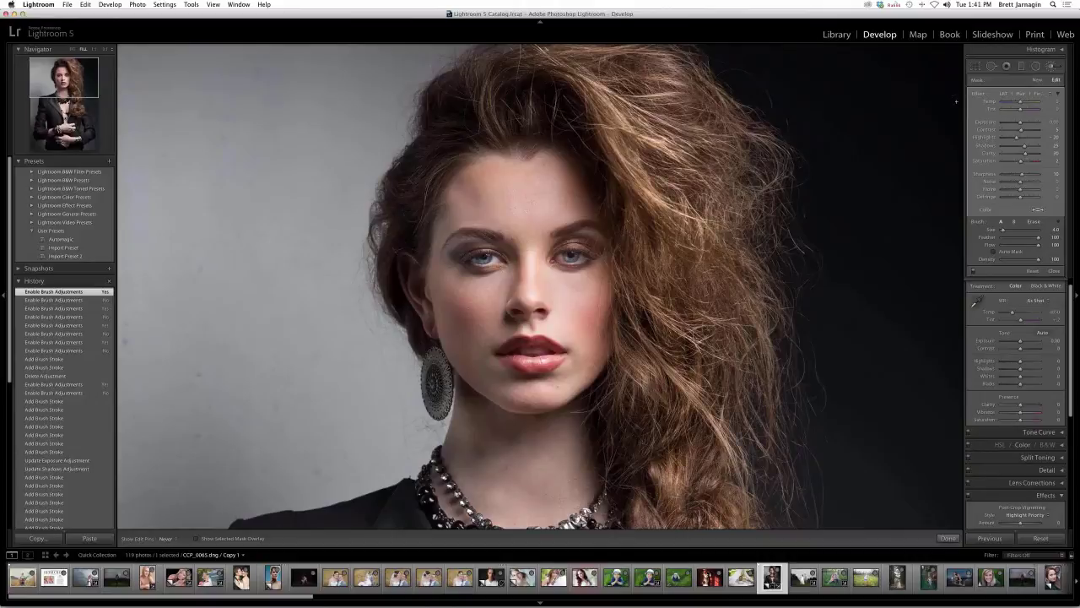
click(1037, 80)
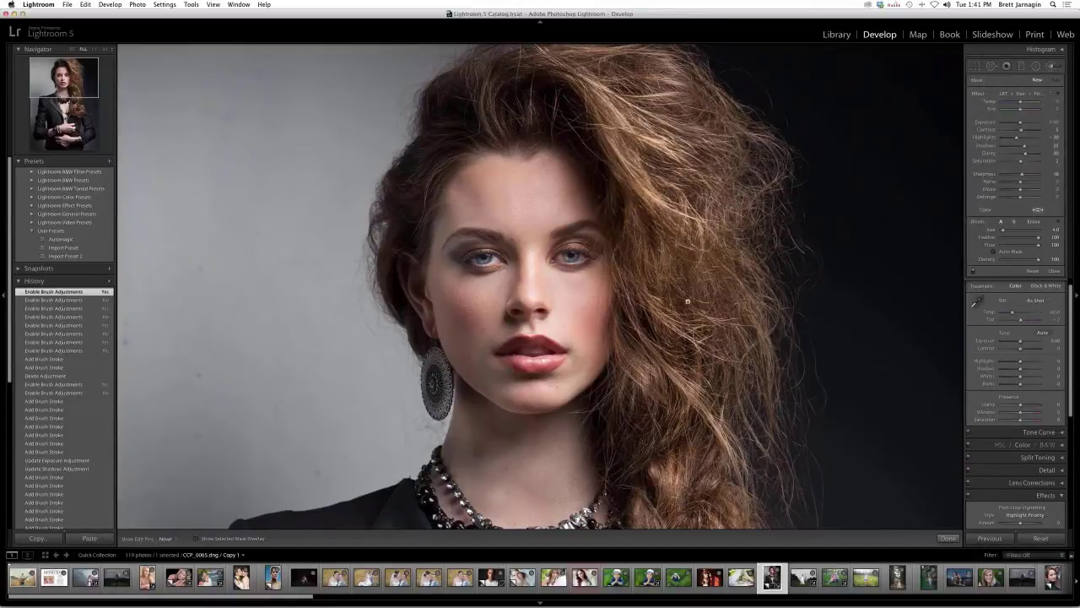
click(1034, 95)
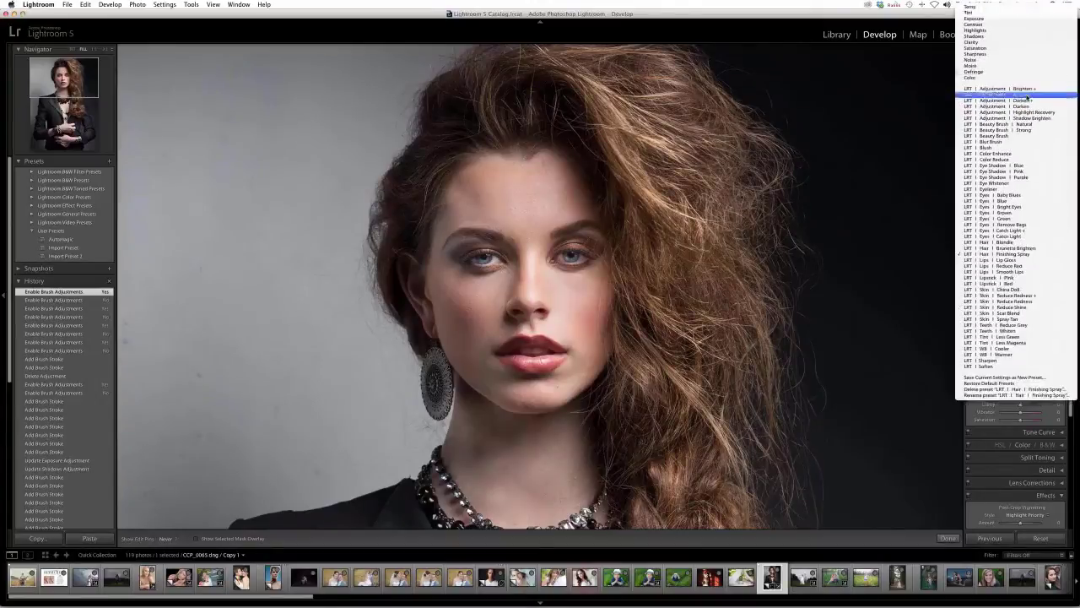
- Apply an LRT Adjustment preset and paint a brightening stroke over the lips, then fit the photo
click(1025, 95)
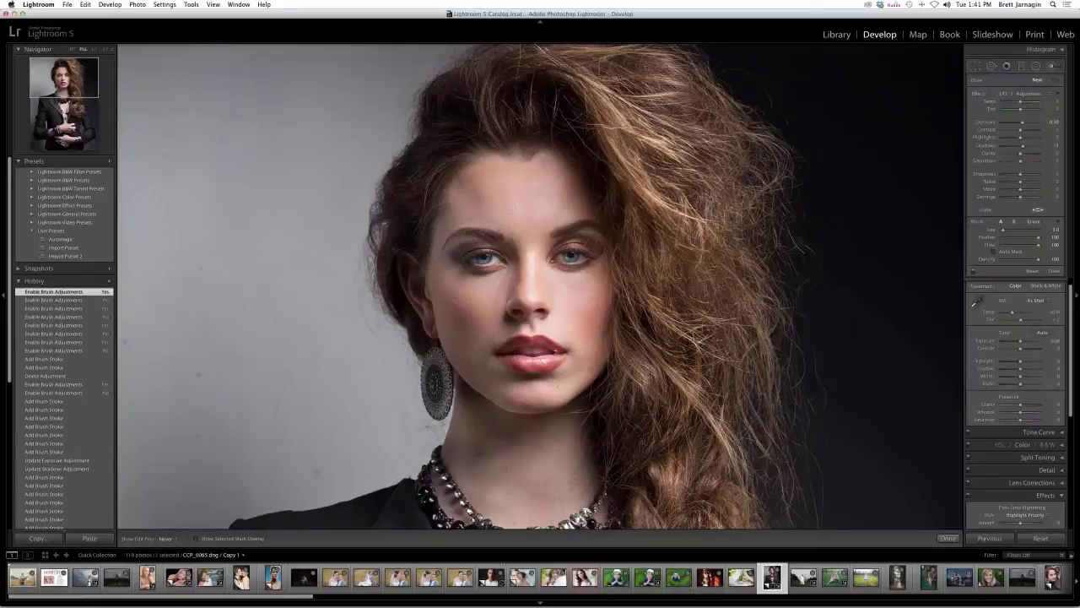
click(516, 341)
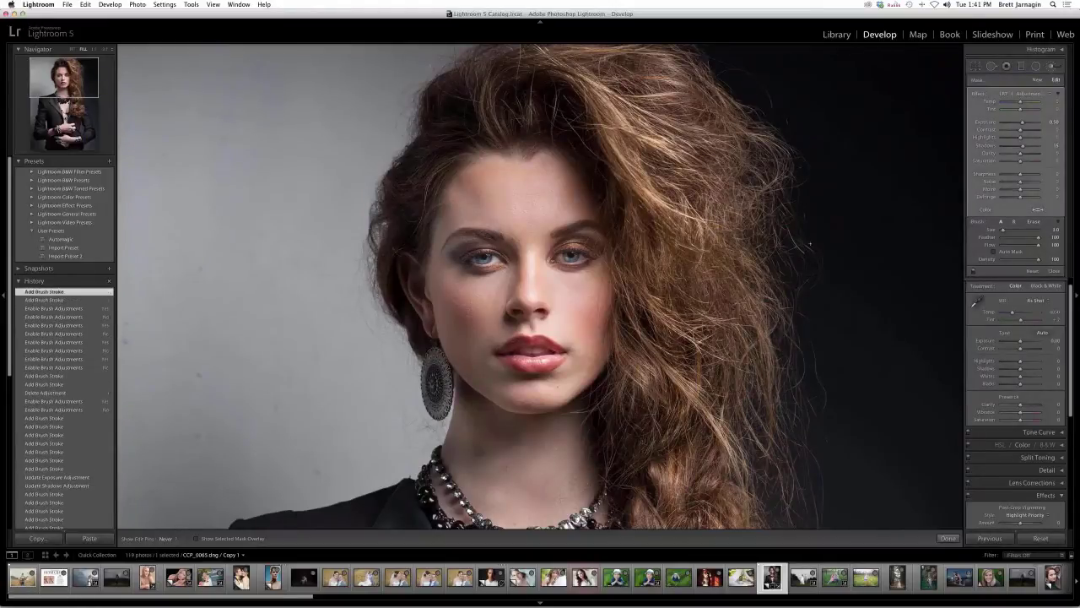
key(l)
key(super+minus)
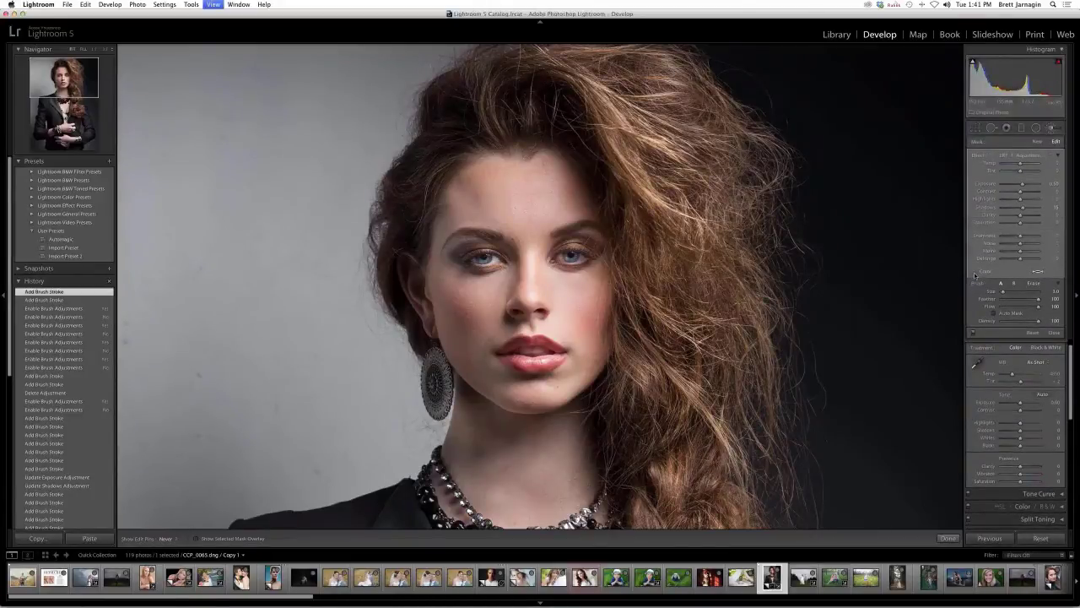
- Toggle the brush adjustments off and on to compare, leaving them on
click(975, 273)
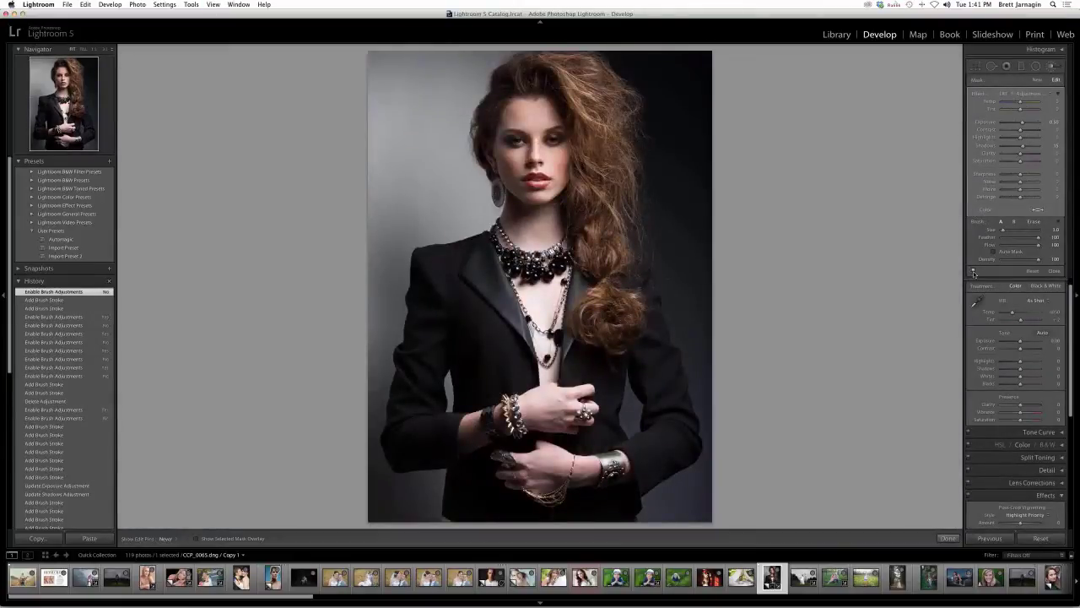
click(975, 273)
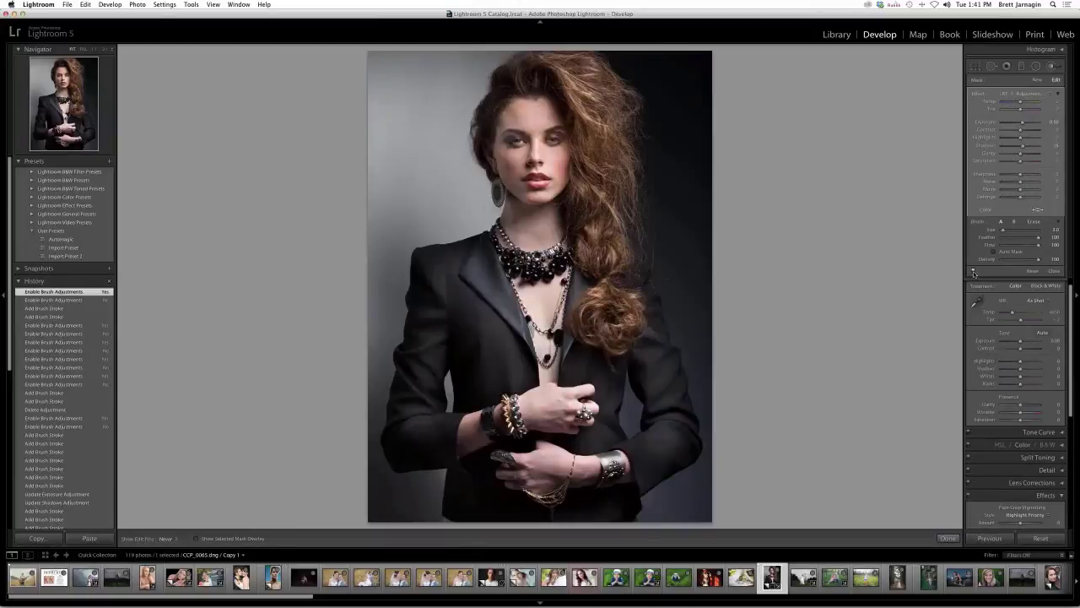
click(974, 273)
click(975, 273)
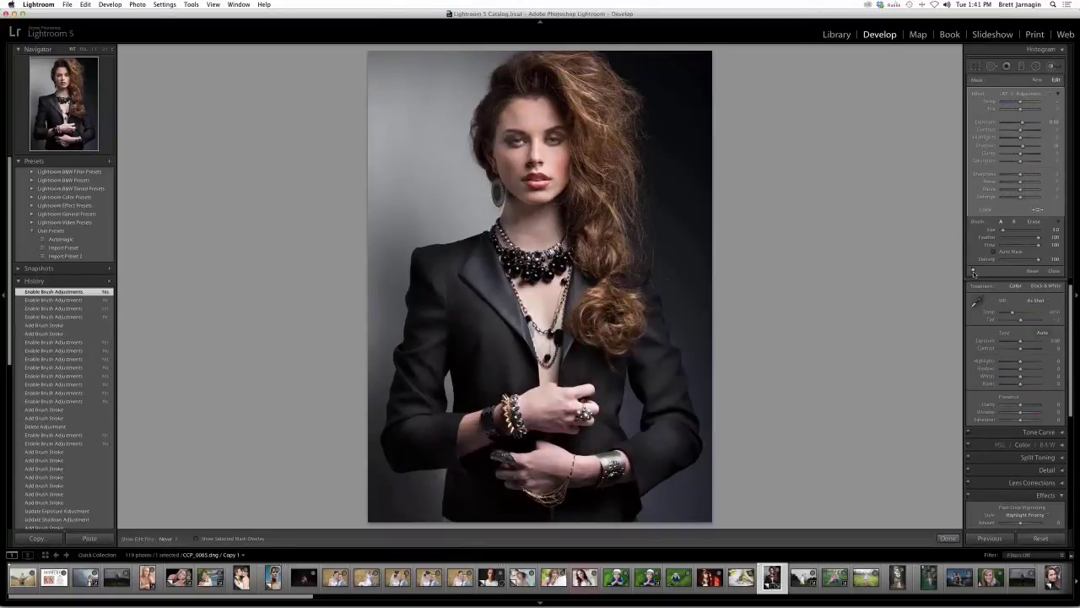
click(974, 273)
click(975, 272)
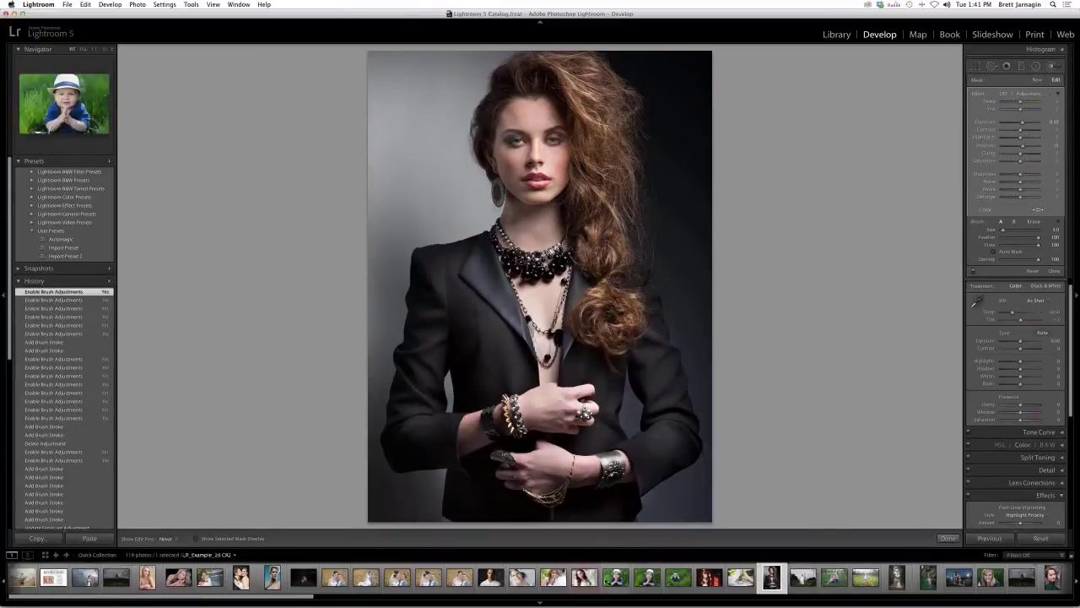
- Open the field portrait LR_Example_28.CR2 from the filmstrip, leaving the brush effect presets unchanged
scroll(478, 593, down, 2)
click(478, 580)
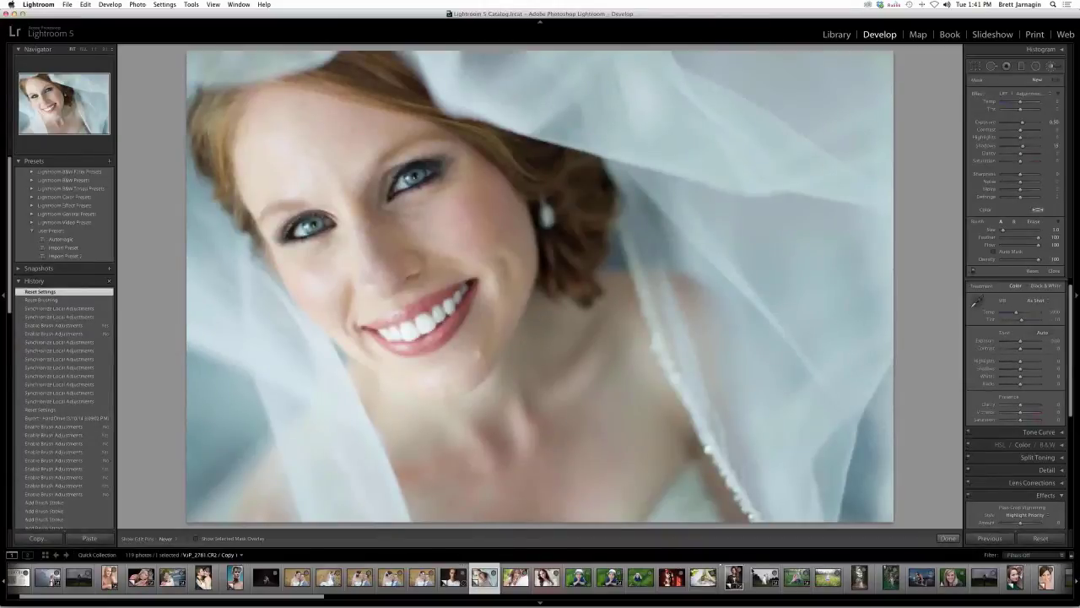
scroll(648, 582, down, 5)
click(685, 577)
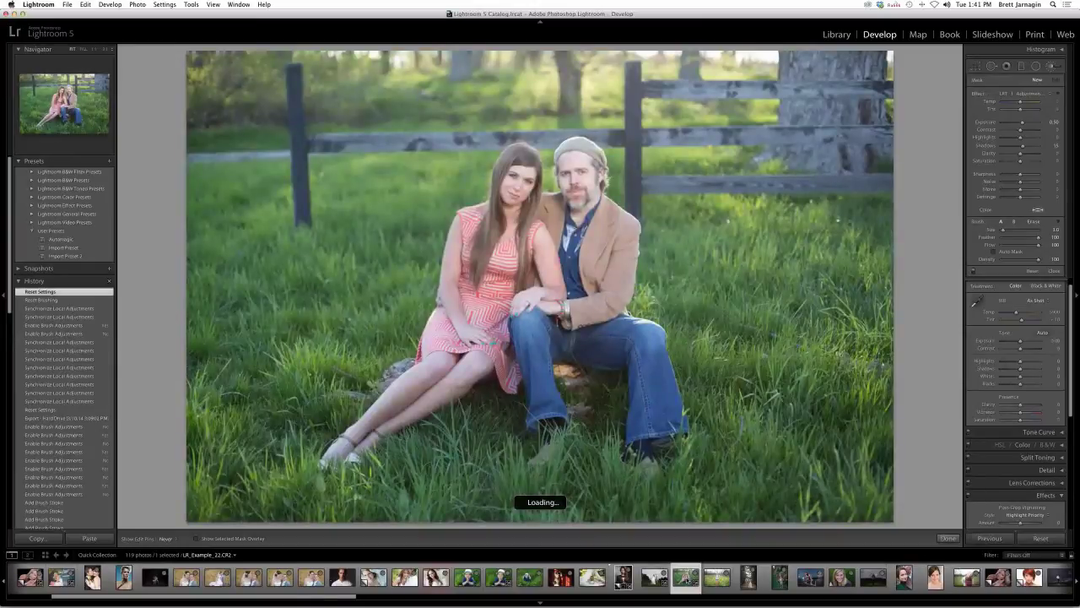
click(716, 579)
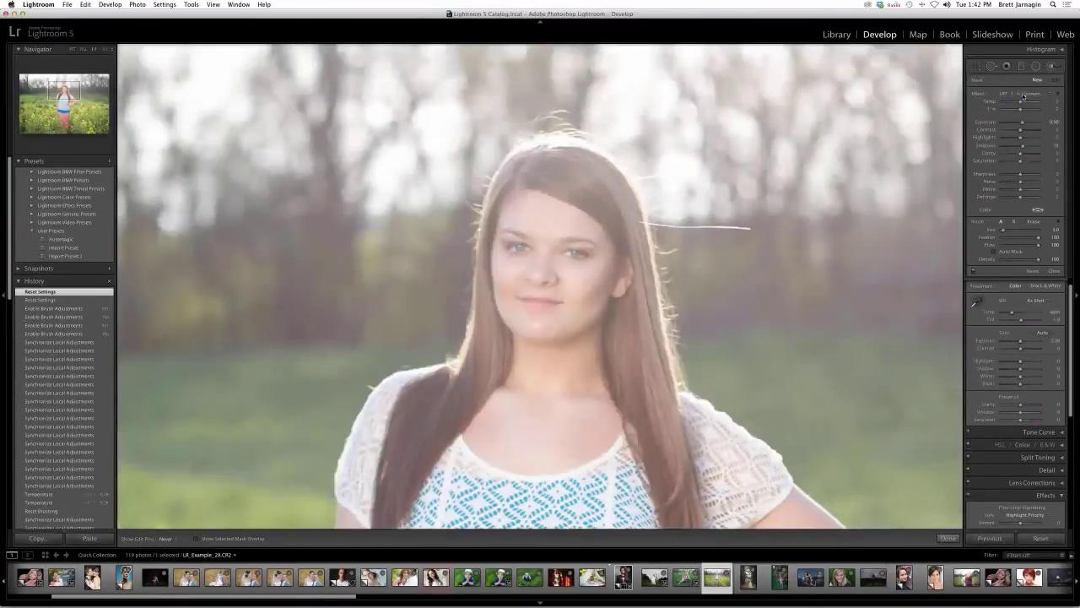
click(1025, 94)
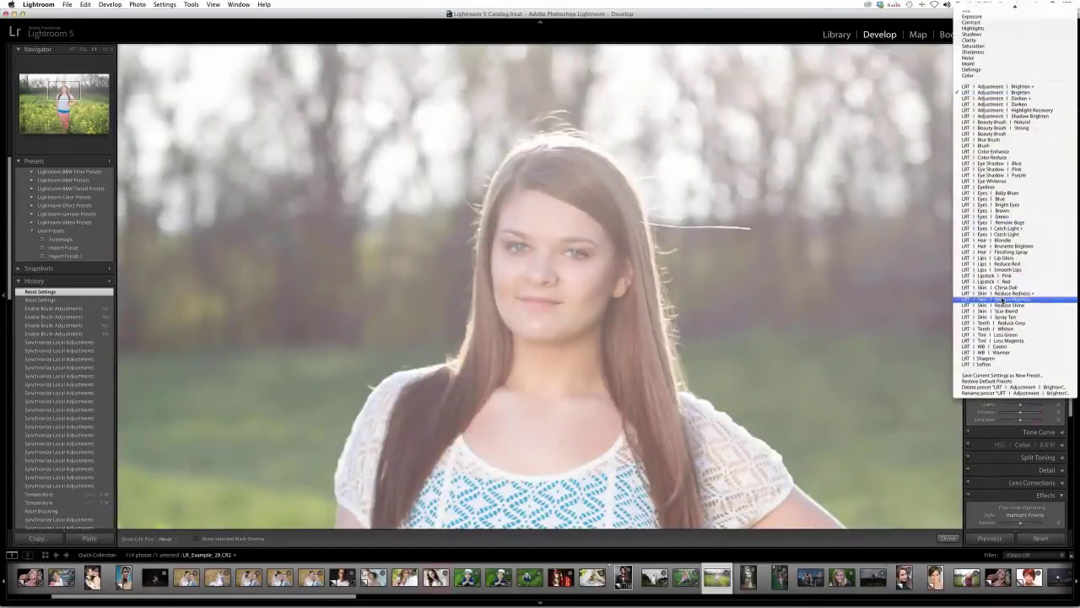
click(956, 23)
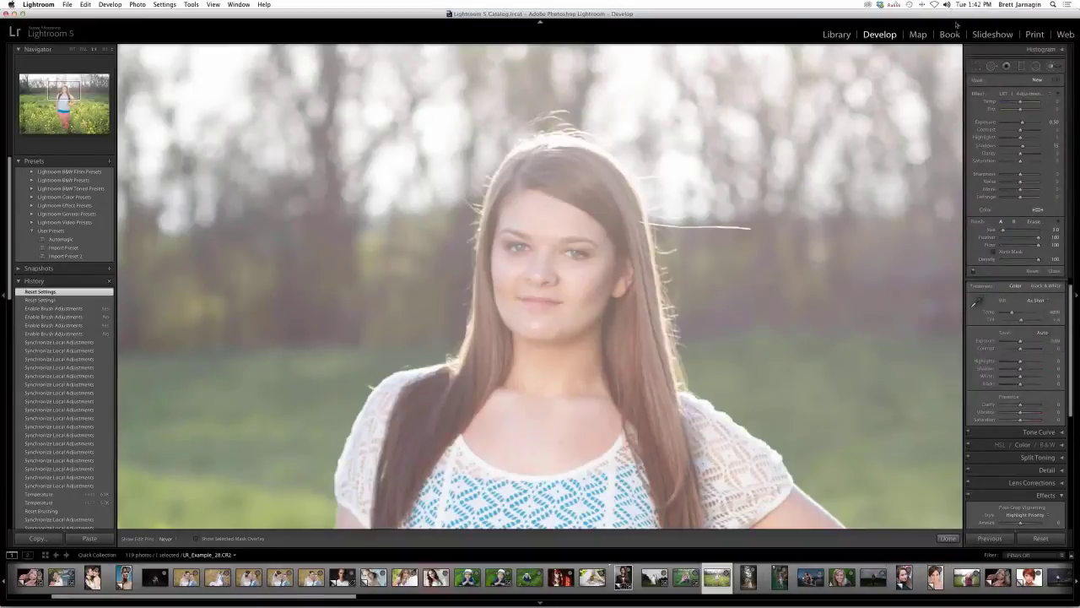
- With Spot Removal, try a heal stroke on a stray hair at size 28, then delete it
click(993, 68)
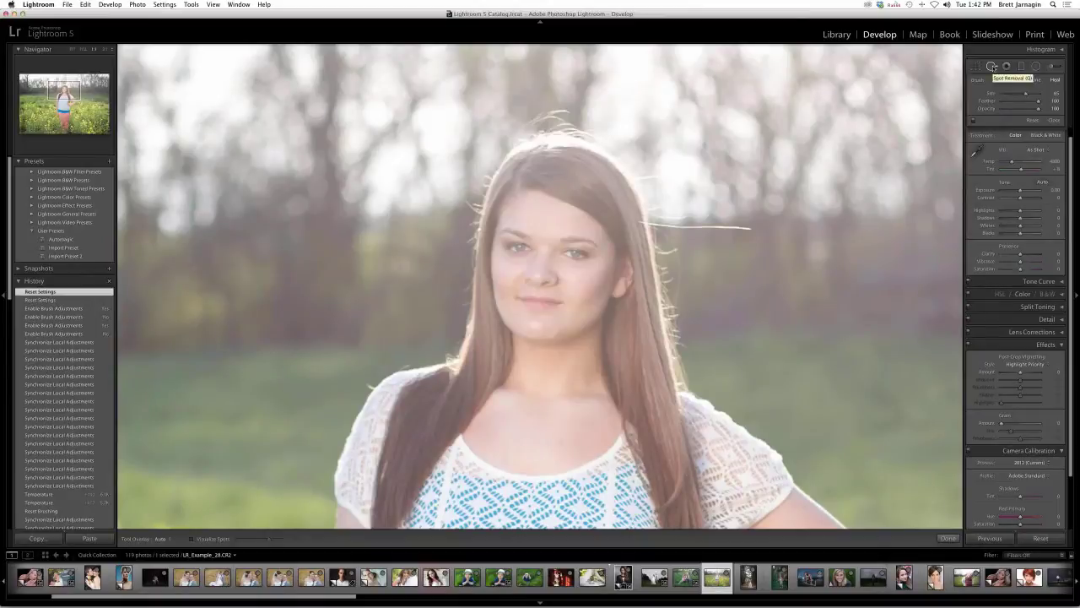
scroll(672, 215, down, 4)
drag(658, 226, 751, 230)
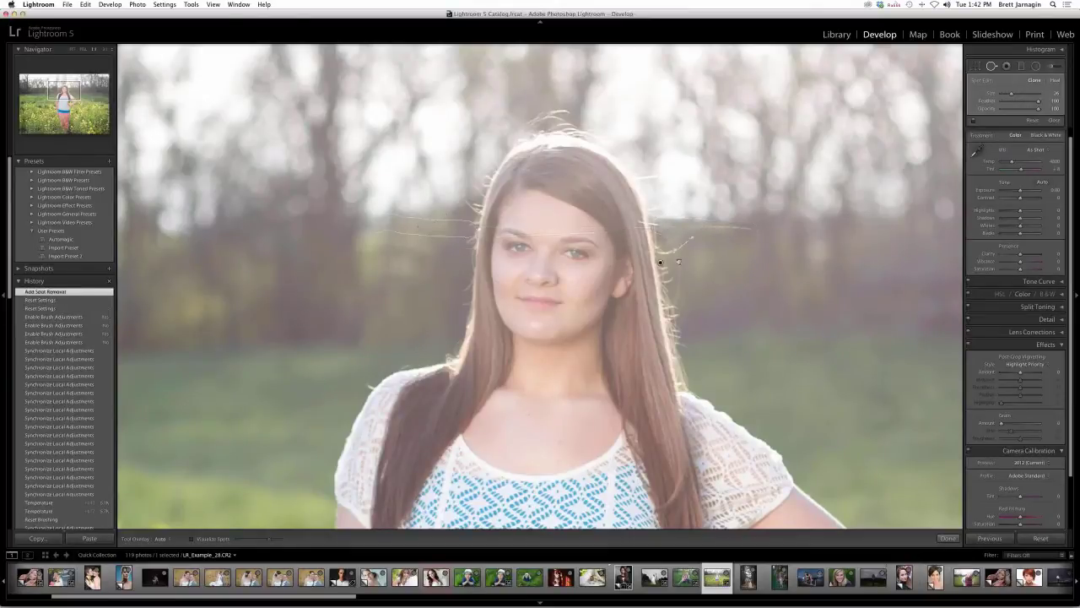
drag(739, 270, 756, 261)
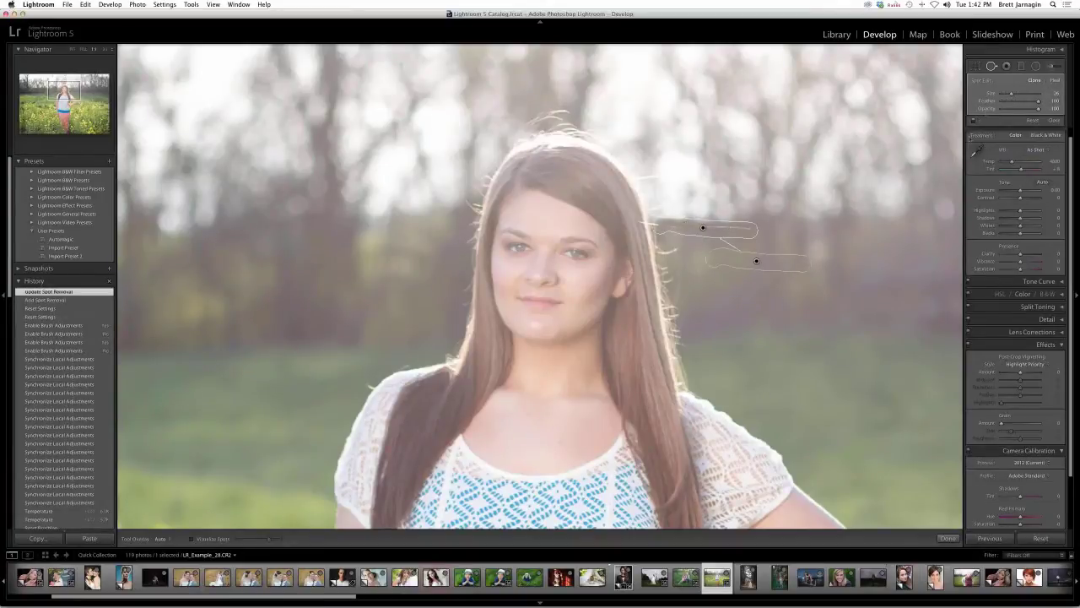
drag(1012, 94, 1024, 94)
drag(702, 227, 727, 227)
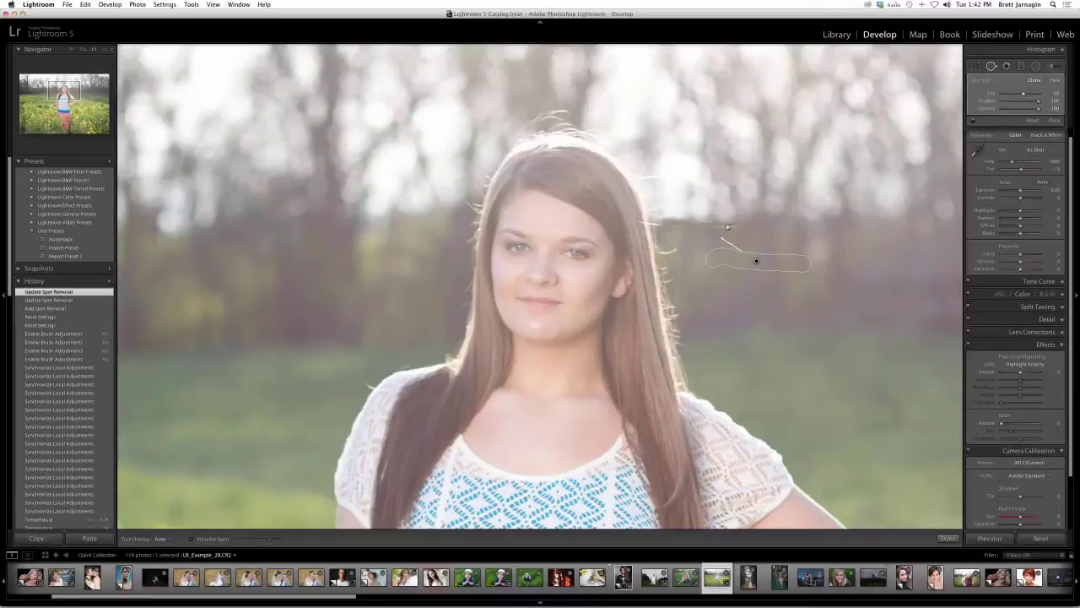
key(BackSpace)
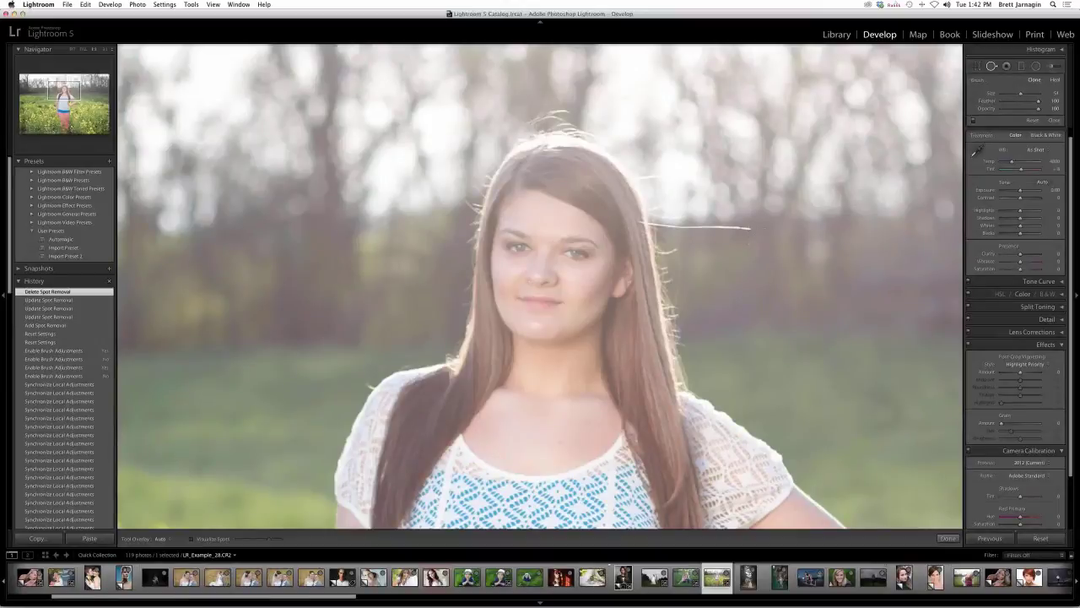
- Heal the stray hair with a new stroke set to Heal, sourcing clean background below
drag(747, 226, 666, 225)
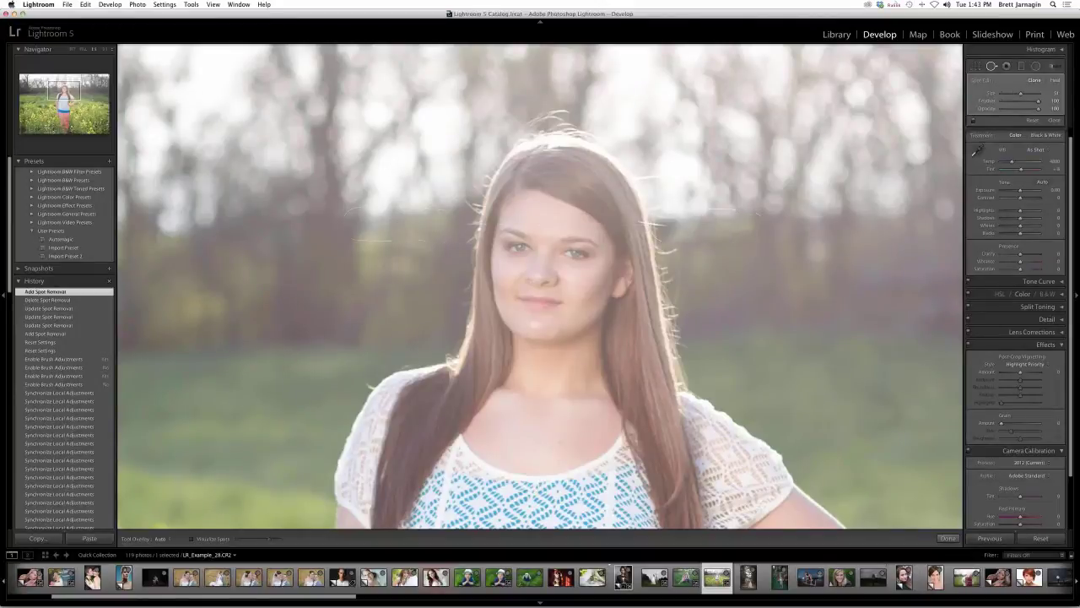
mouse_move(416, 228)
mouse_down()
mouse_move(770, 268)
mouse_move(784, 282)
mouse_up()
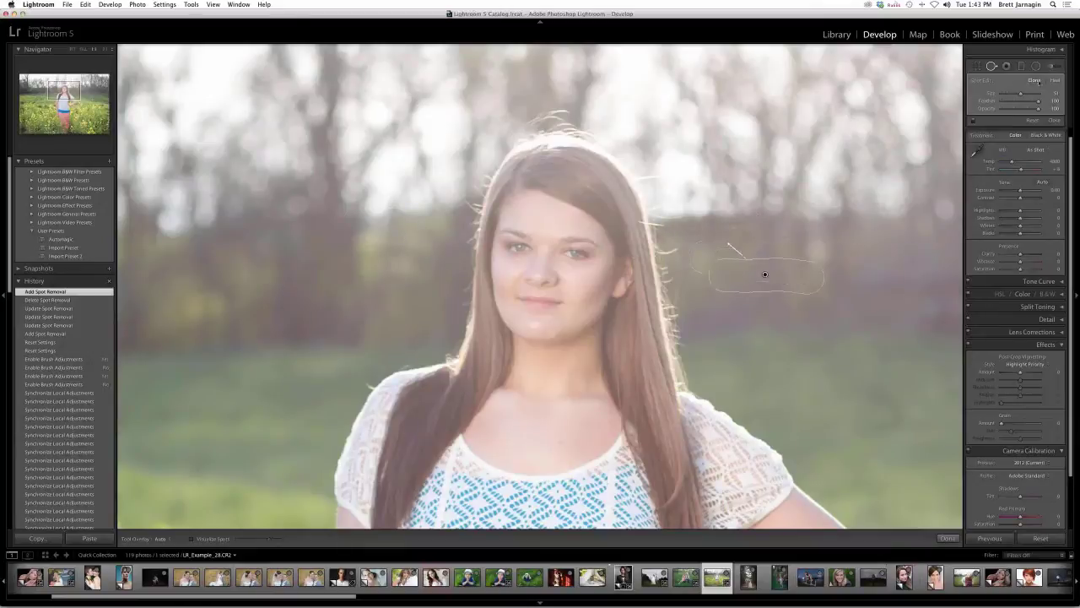
click(1054, 80)
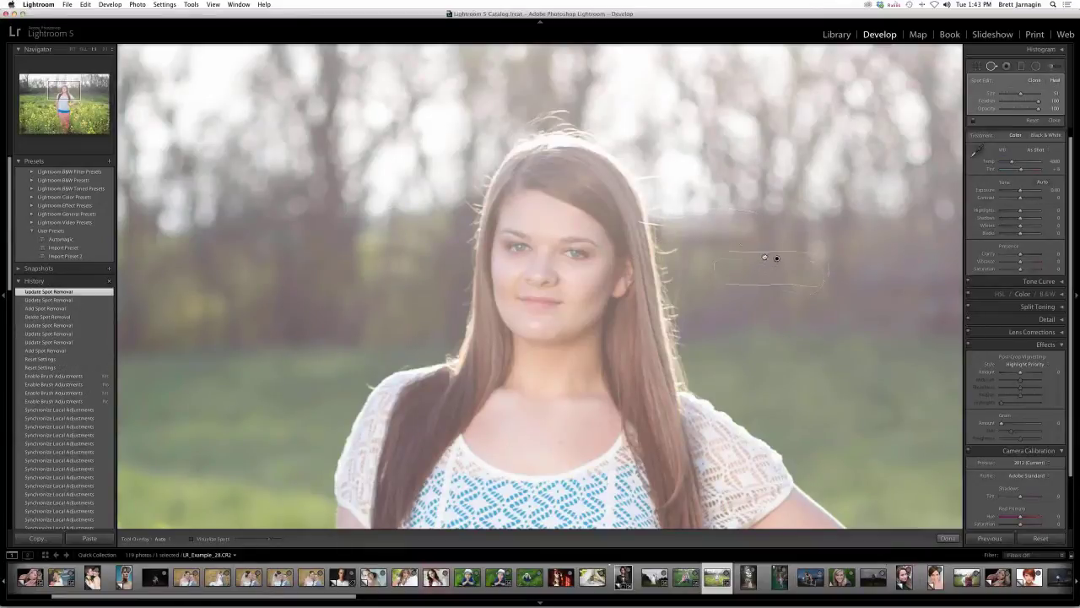
mouse_move(764, 257)
mouse_down()
mouse_move(782, 248)
mouse_move(776, 282)
mouse_up()
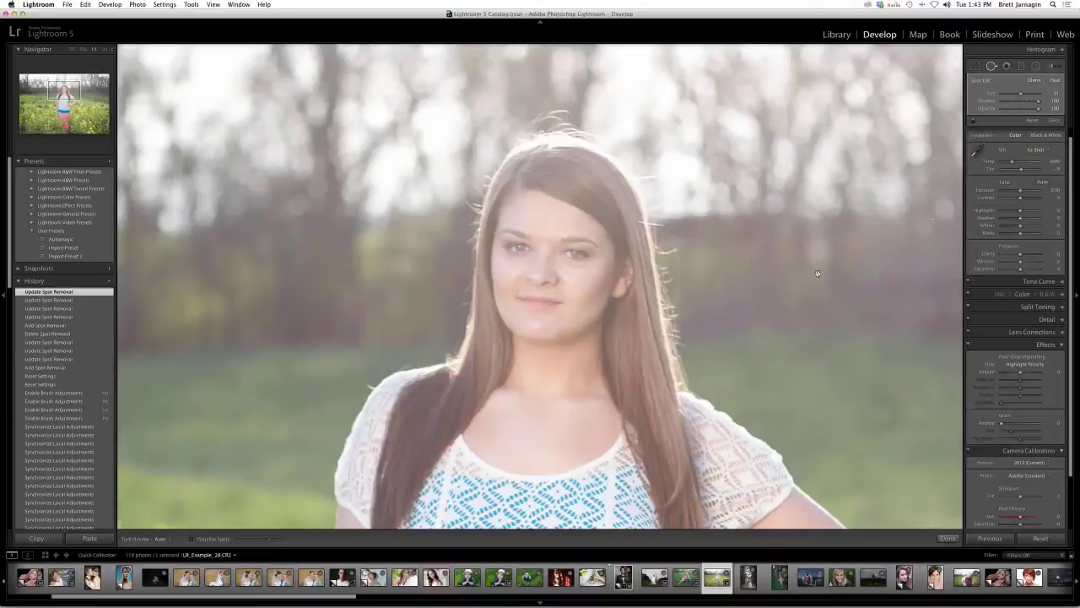
drag(767, 272, 763, 271)
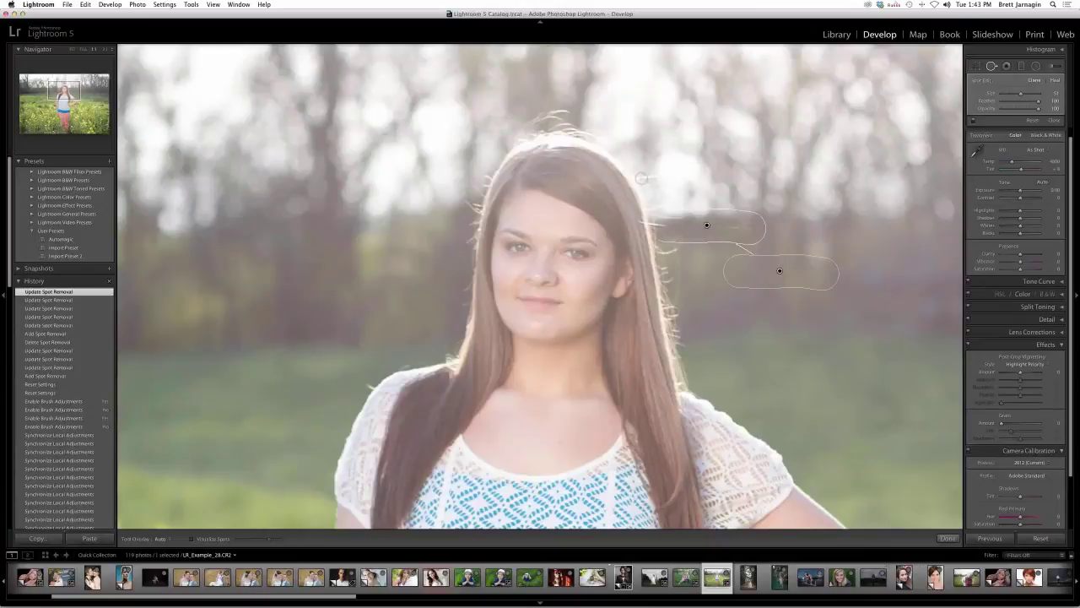
- Heal more flyaway hairs above, beside and right of her head with a smaller brush
drag(651, 174, 726, 55)
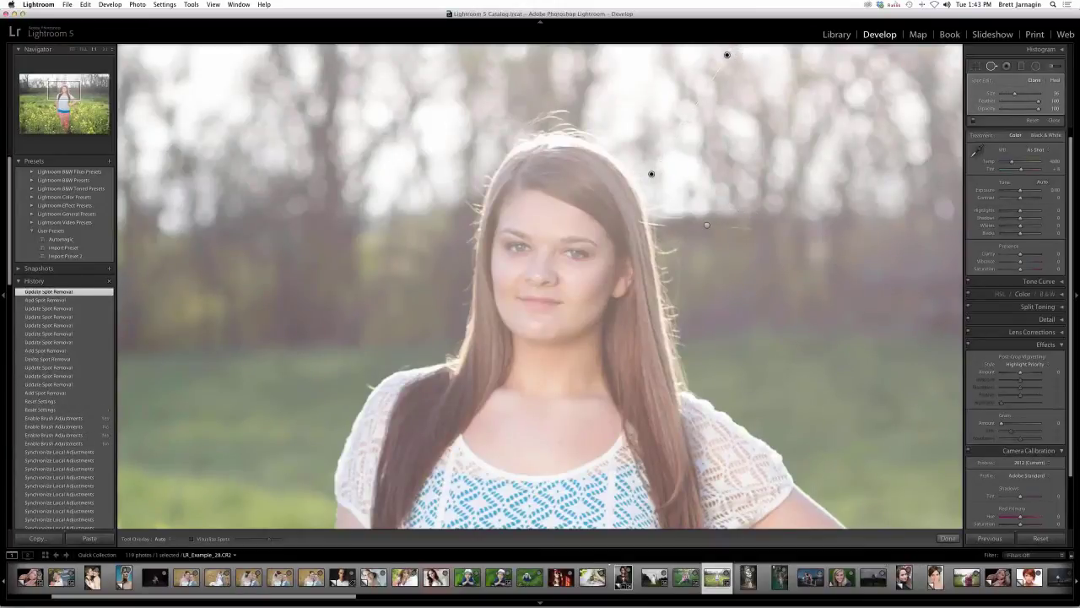
mouse_move(562, 110)
mouse_down()
mouse_move(521, 125)
mouse_move(537, 134)
mouse_move(577, 124)
mouse_up()
drag(548, 220, 527, 83)
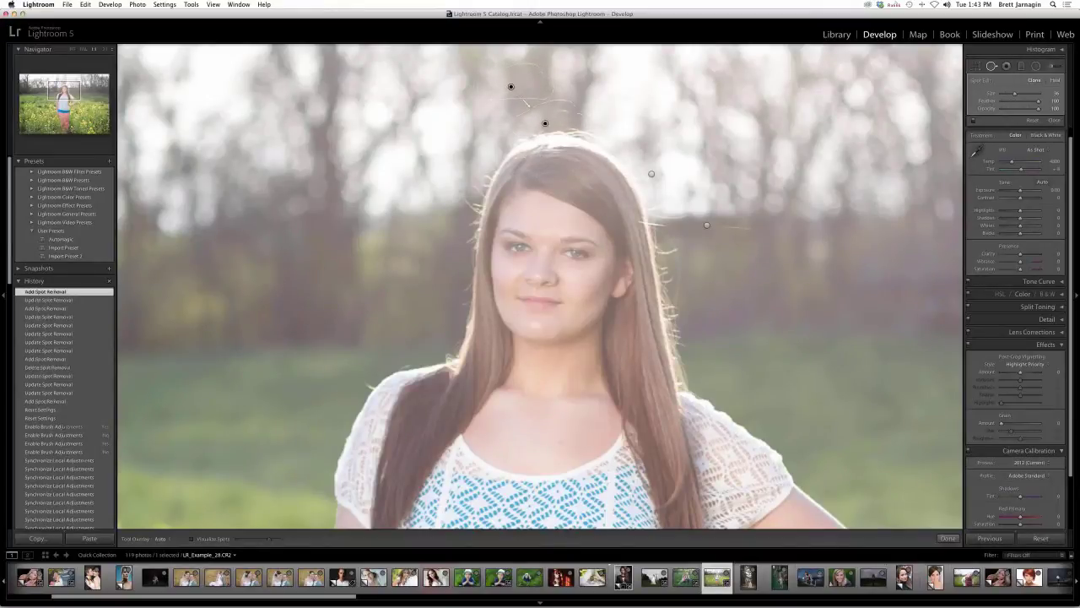
key(bracketleft)
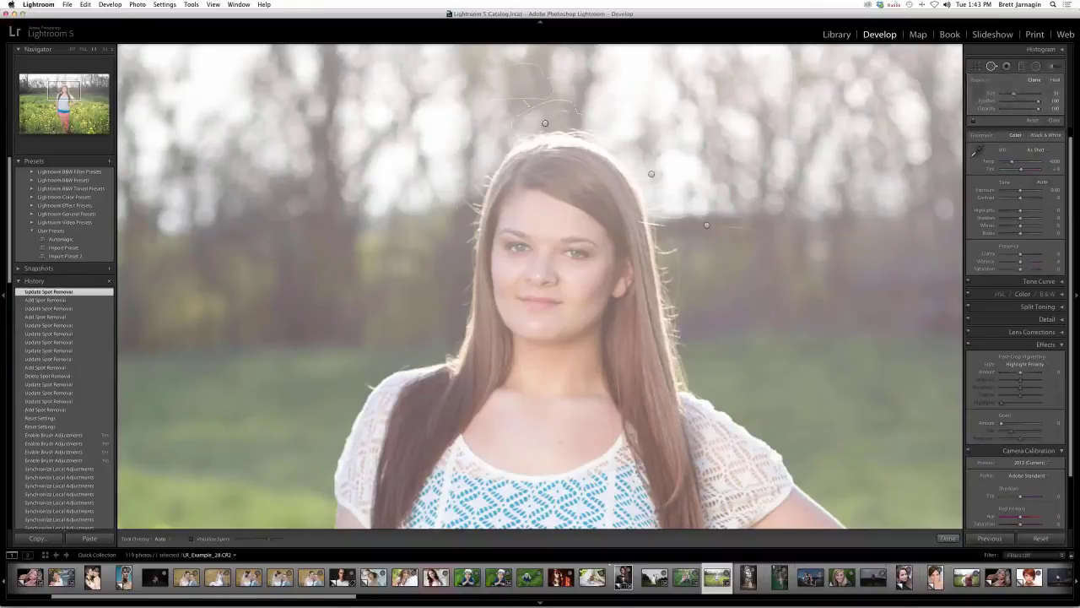
drag(474, 209, 477, 190)
mouse_move(496, 266)
mouse_down()
mouse_move(481, 244)
mouse_move(456, 255)
mouse_move(450, 274)
mouse_move(445, 242)
mouse_up()
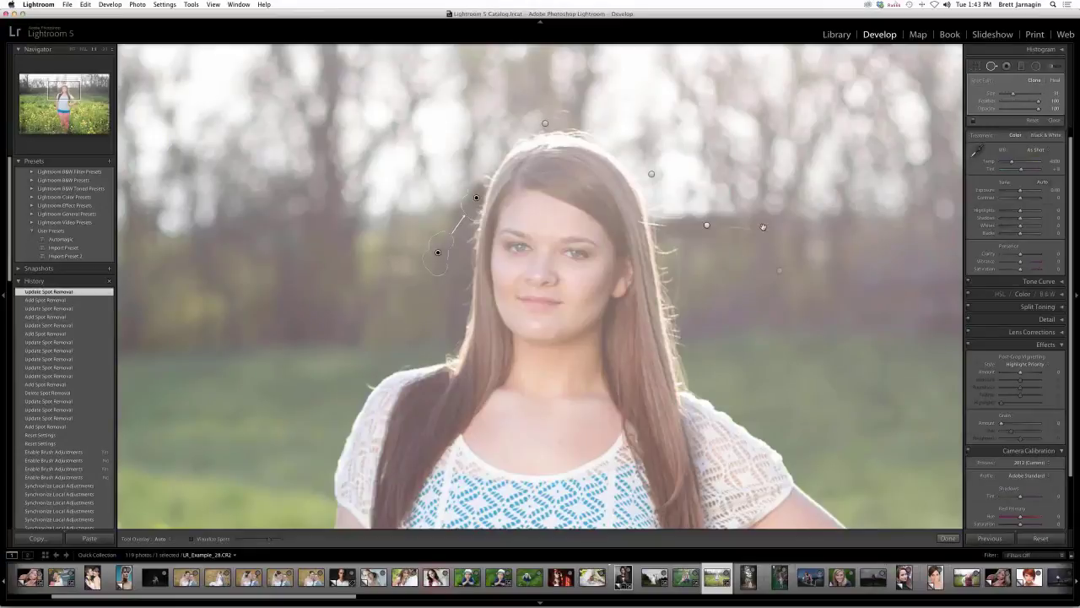
drag(771, 230, 683, 226)
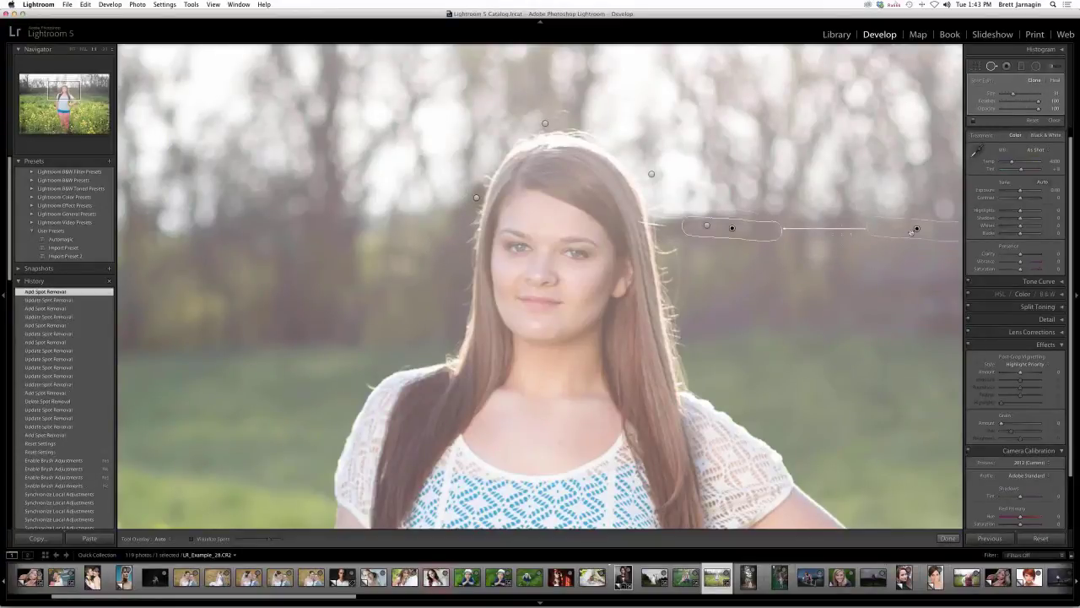
drag(912, 230, 889, 239)
click(948, 538)
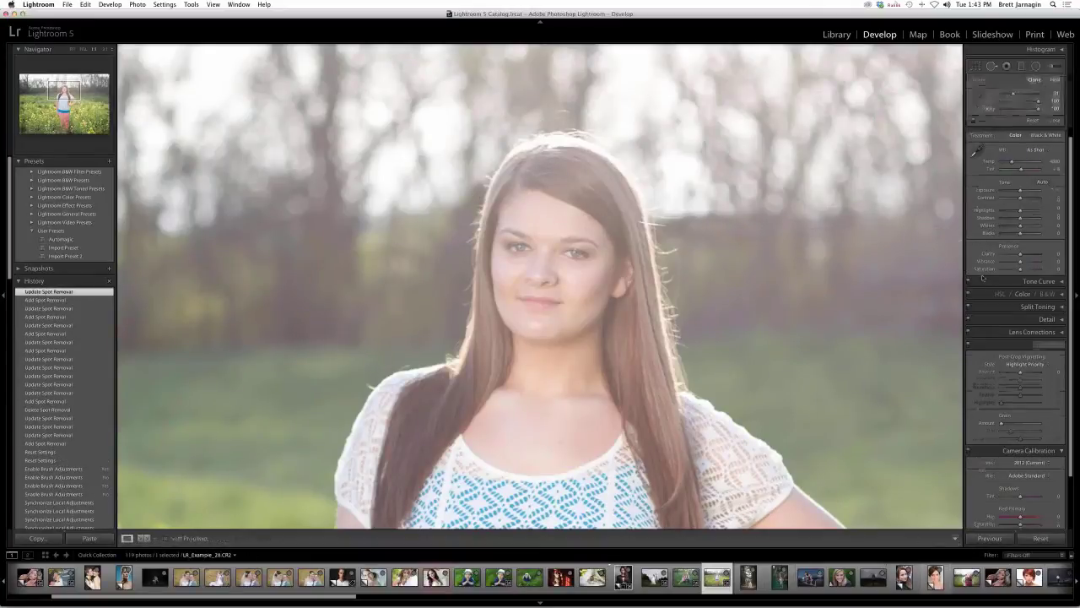
scroll(982, 278, down, 2)
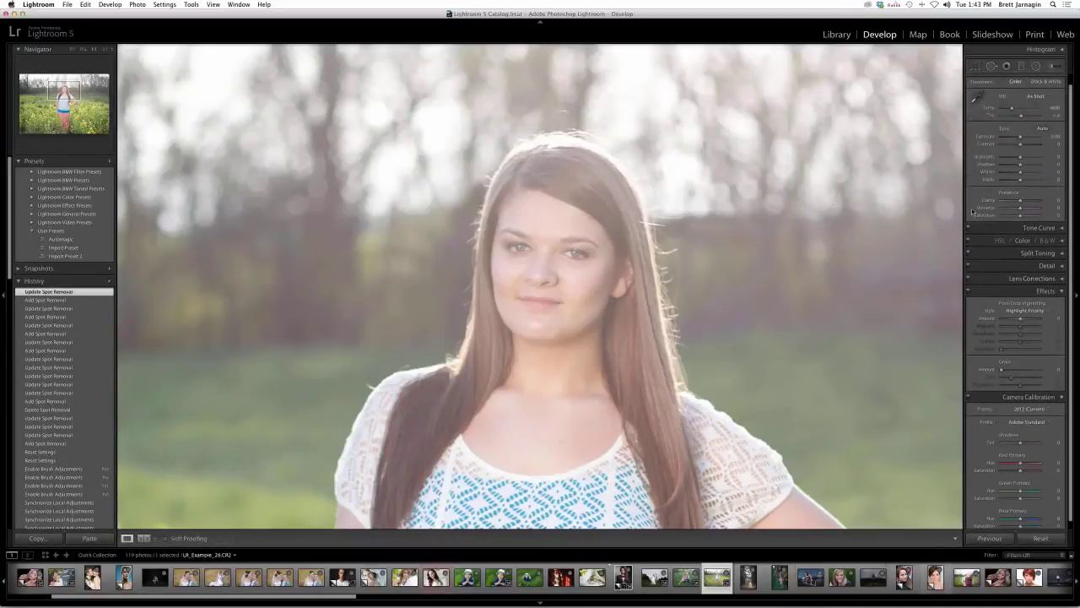
click(993, 65)
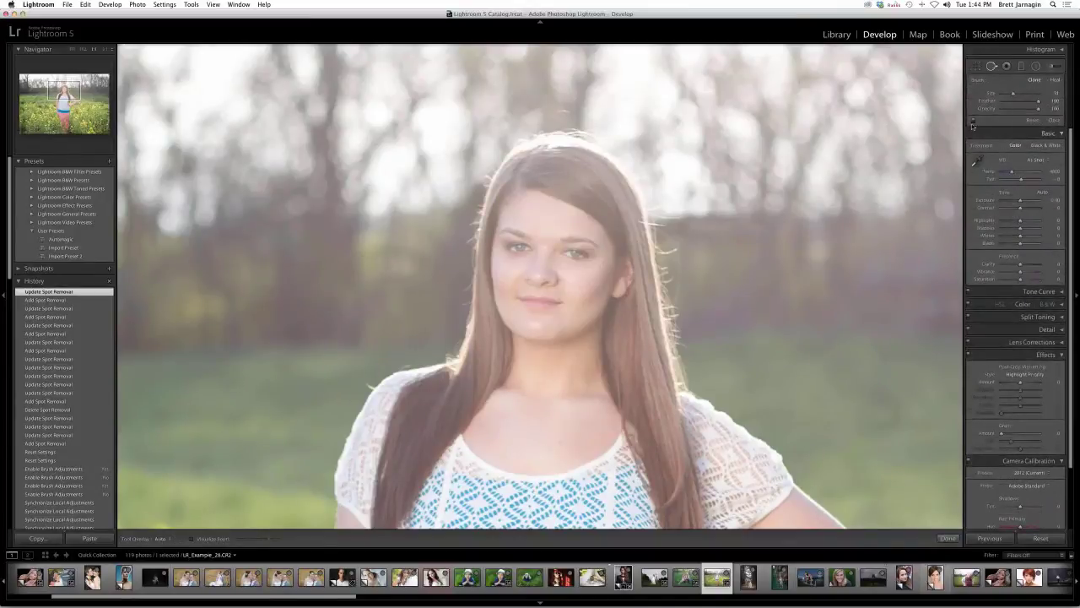
click(972, 123)
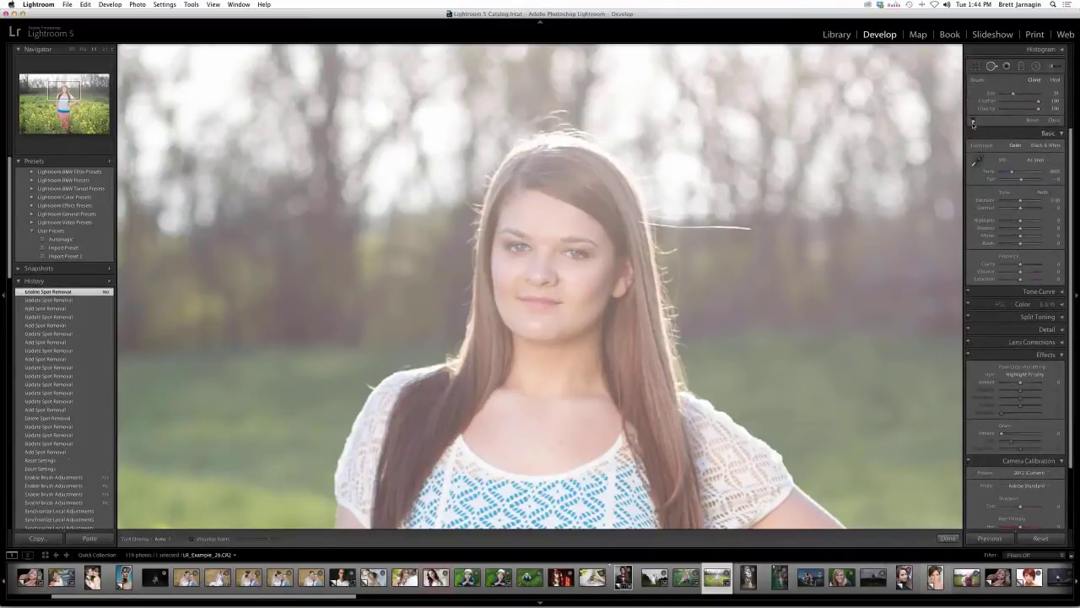
click(973, 123)
click(973, 124)
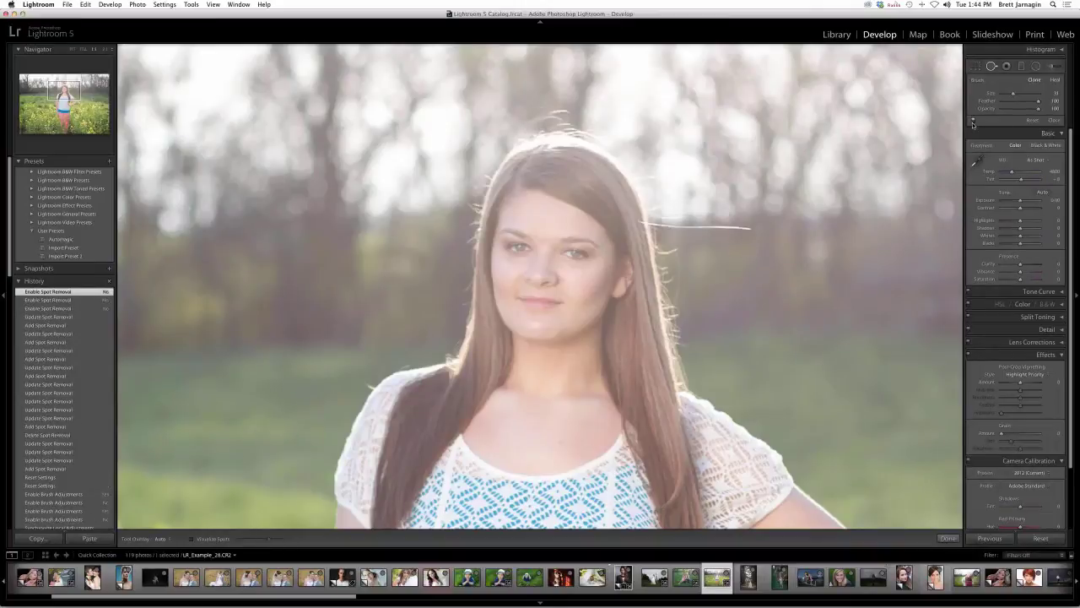
click(973, 123)
click(973, 124)
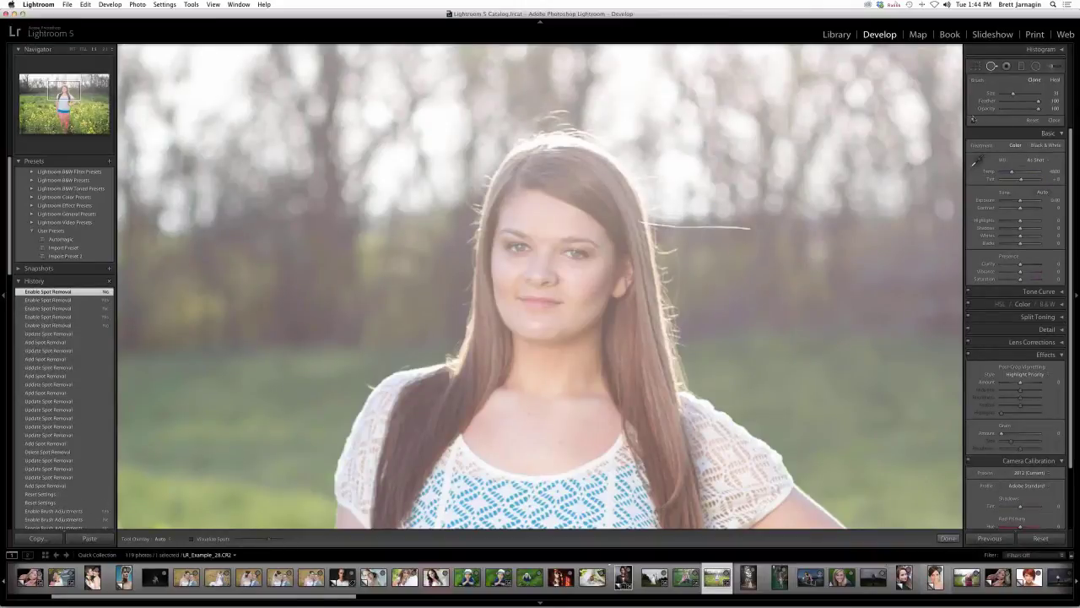
click(973, 123)
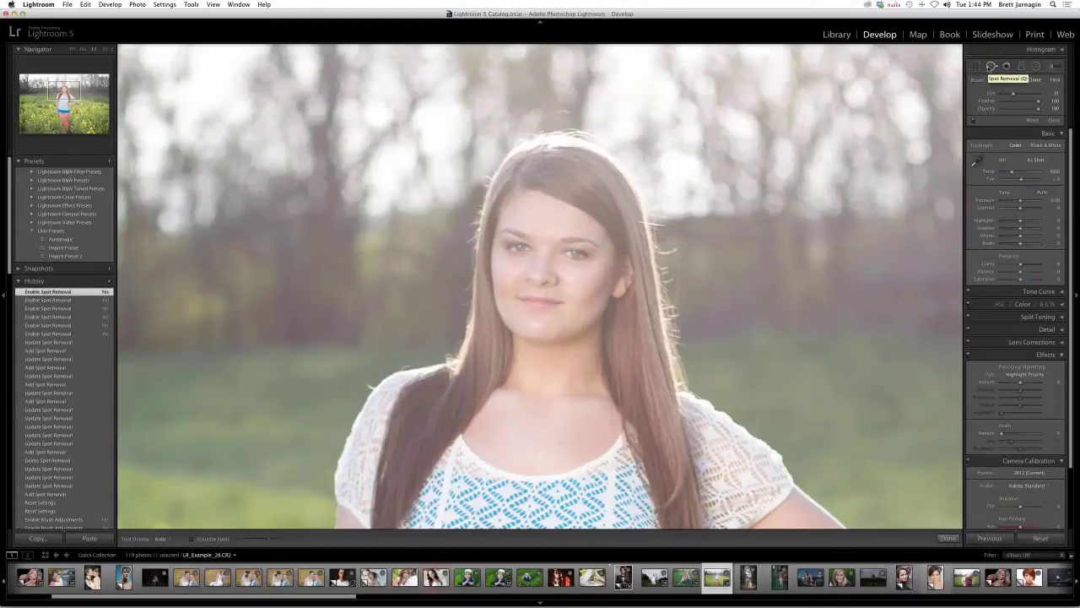
key(super+minus)
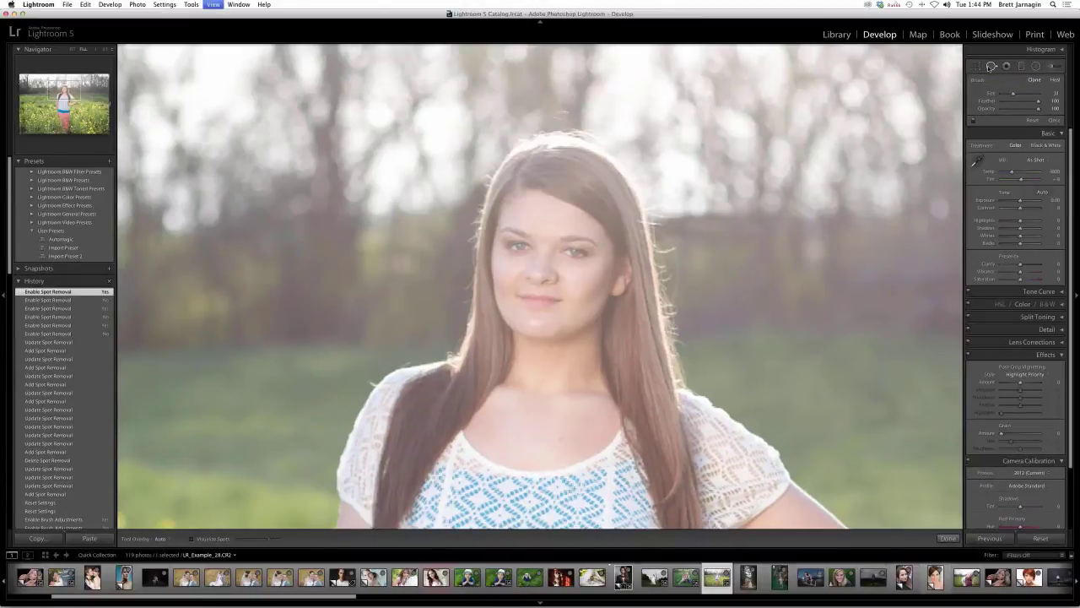
- Fit the photo and set up a graduated filter with an LRT brightening preset and Sharpness -100
key(super+minus)
key(k)
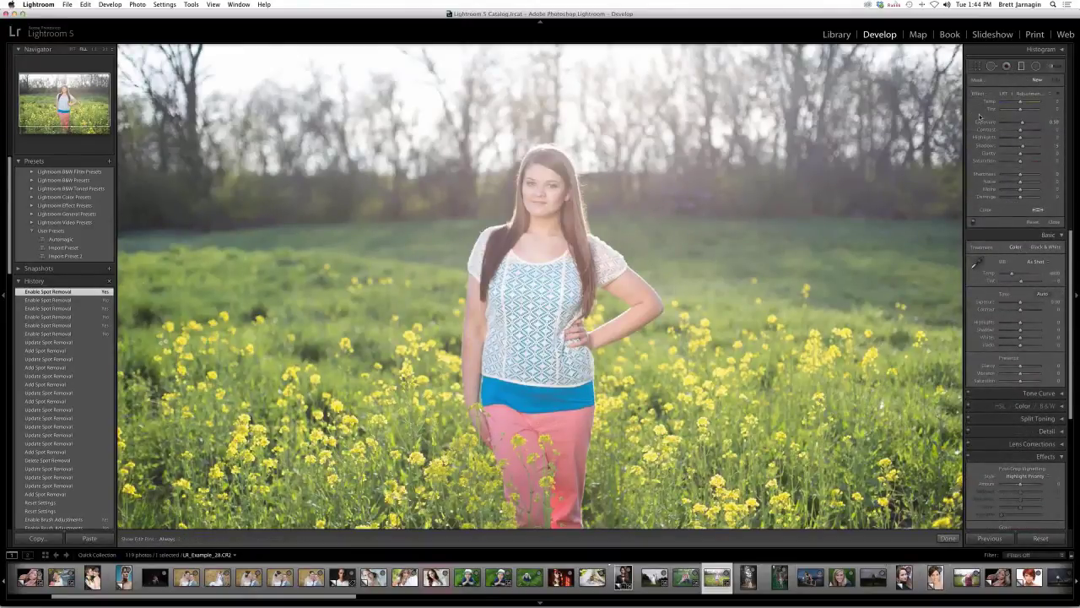
click(1021, 94)
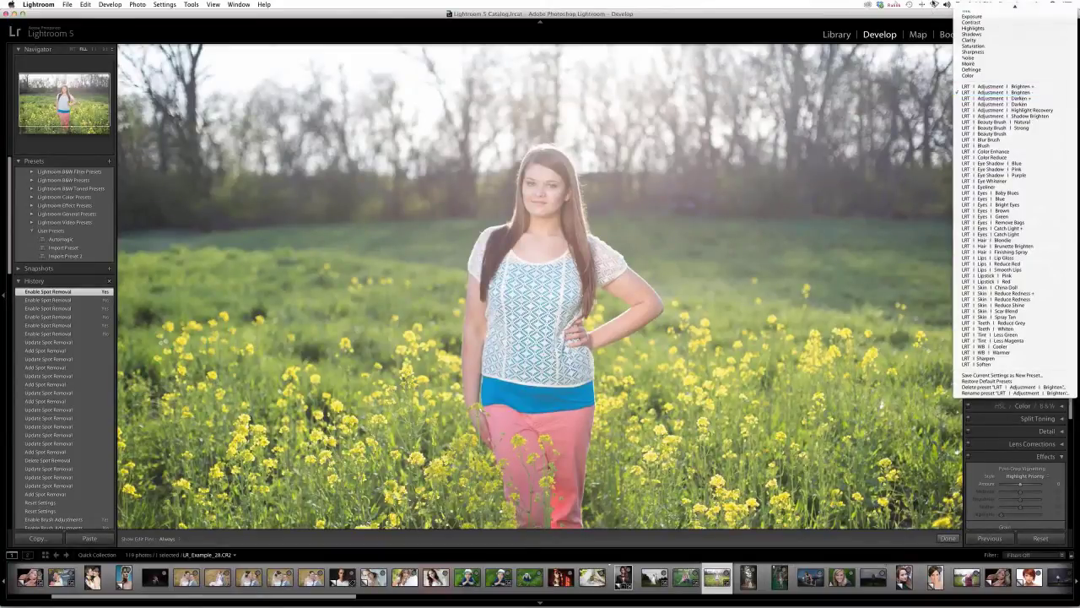
click(1017, 93)
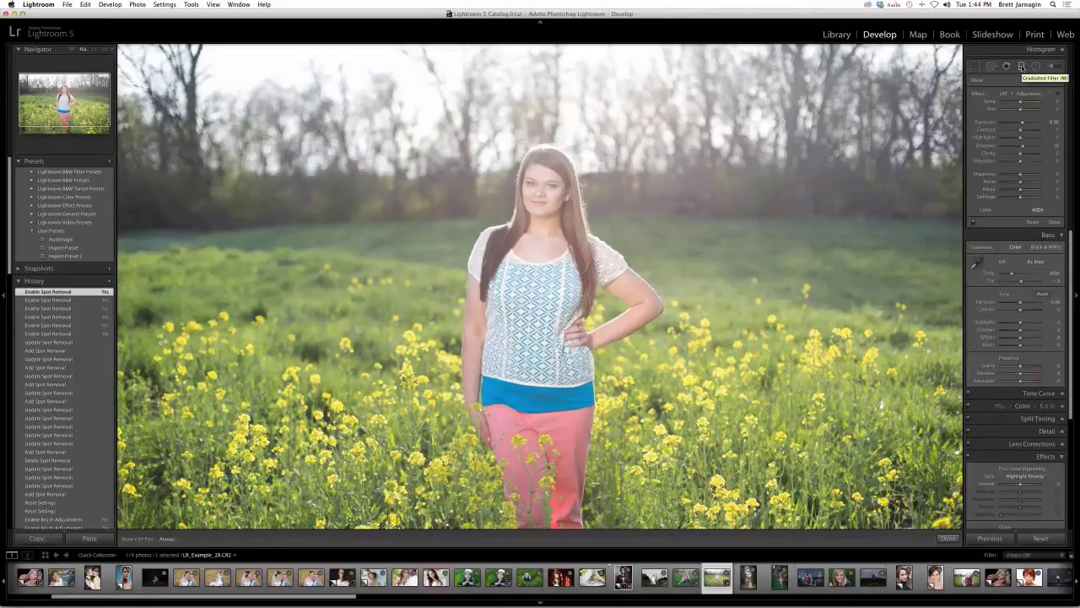
click(1021, 65)
click(1001, 175)
- Draw a graduated filter brightening the right side, comparing it with exposure reset and restored
drag(960, 312, 805, 316)
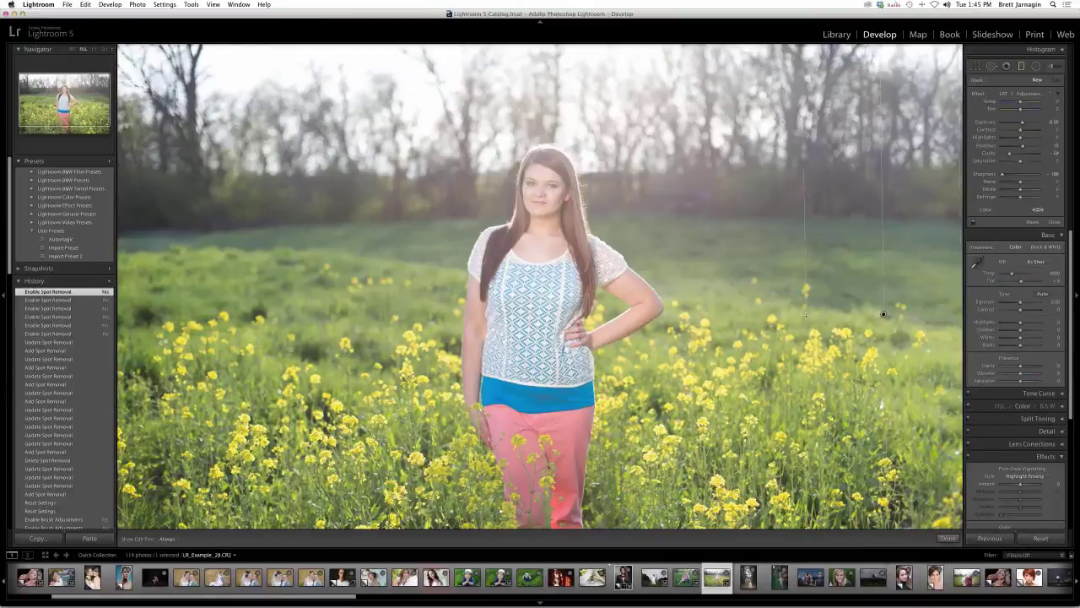
drag(883, 313, 783, 318)
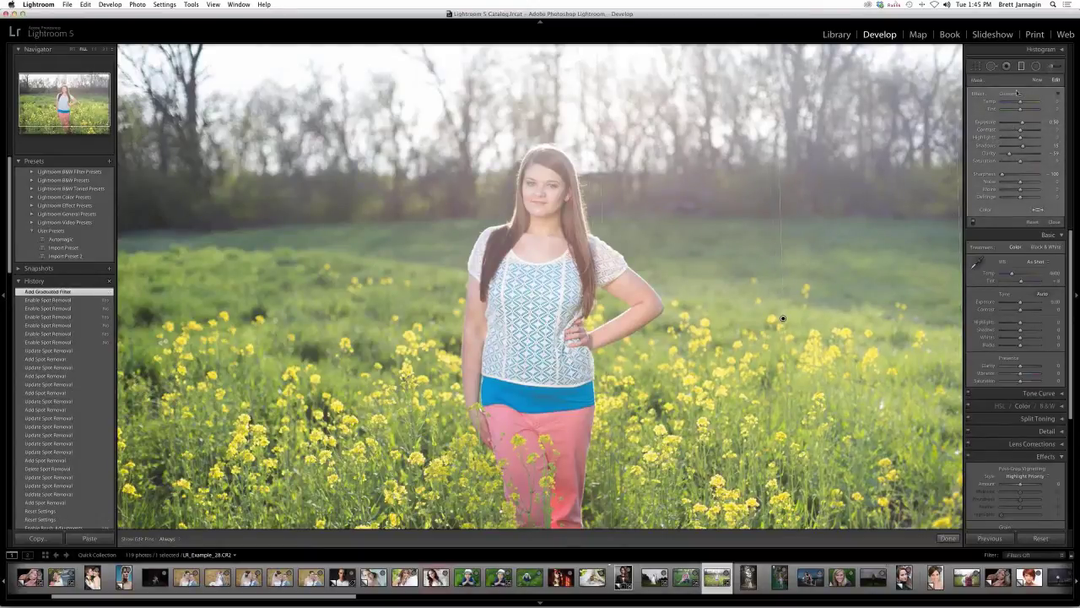
double_click(988, 124)
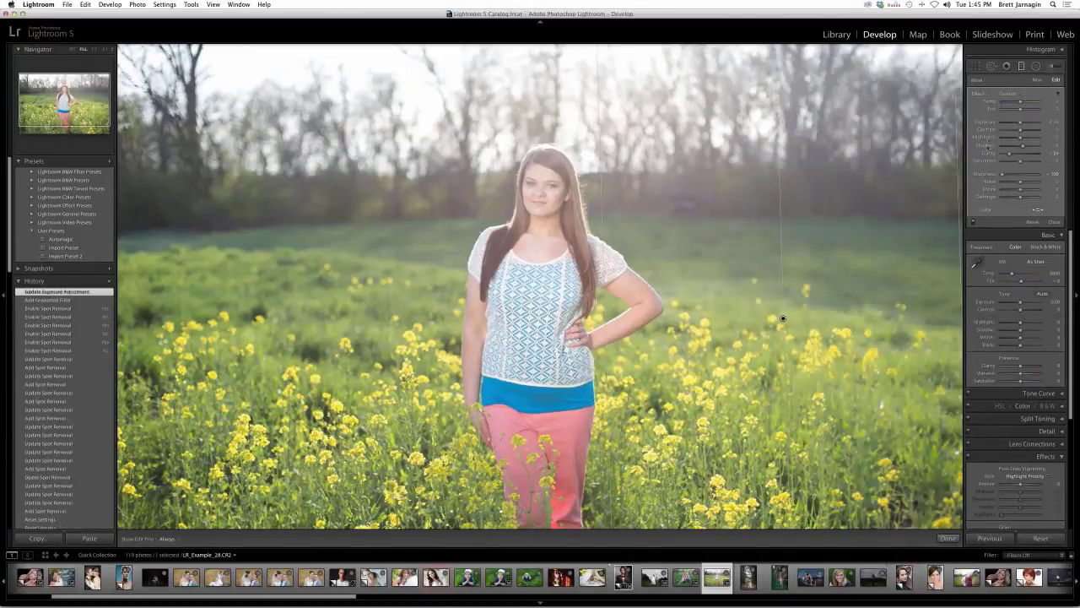
double_click(987, 145)
drag(1019, 123, 1032, 125)
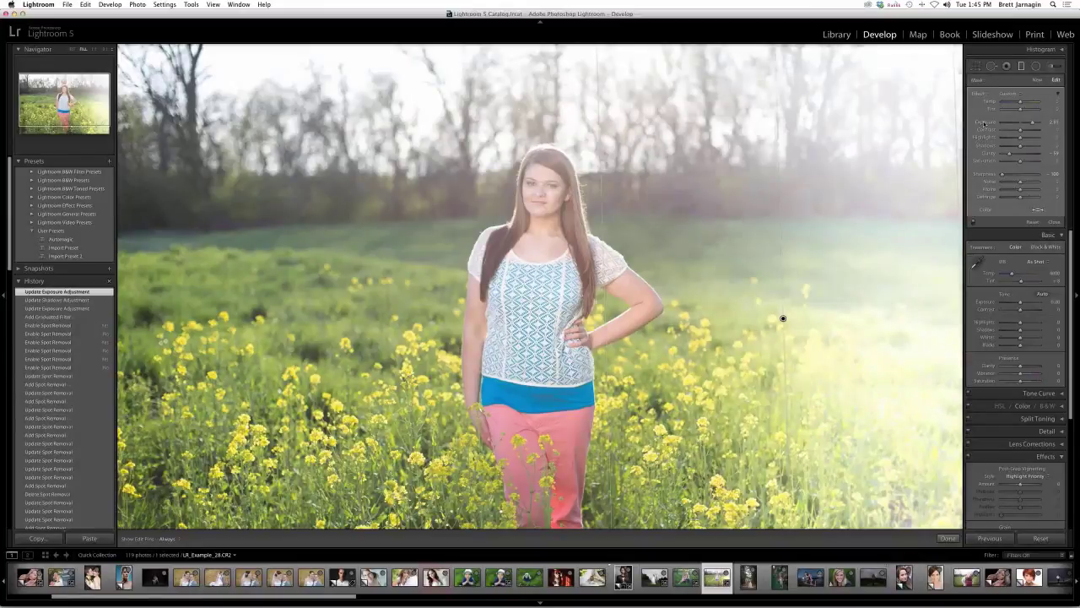
double_click(984, 123)
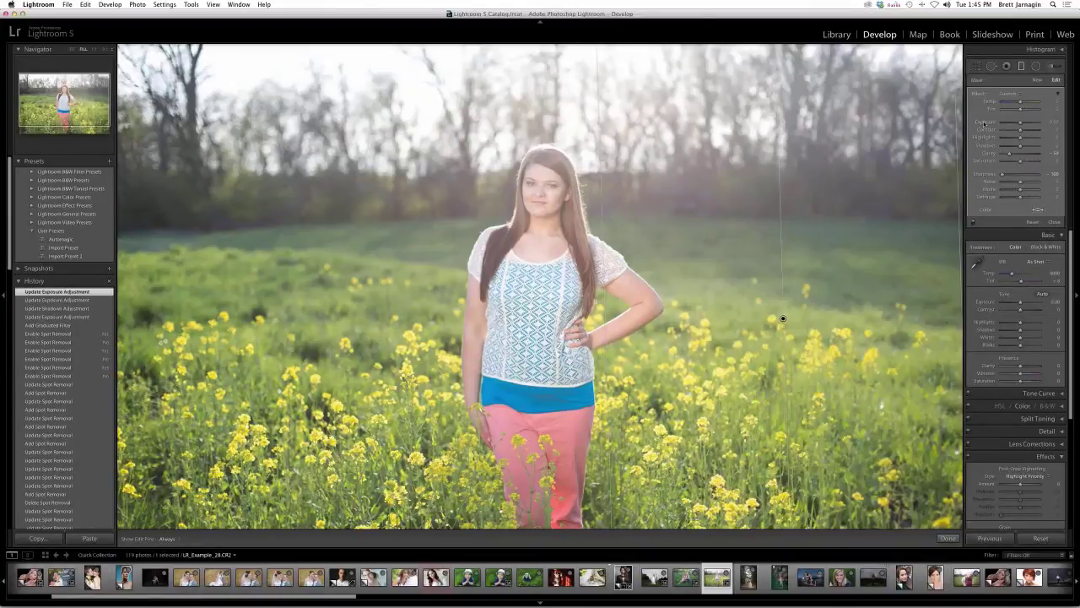
click(1021, 122)
- Redraw the right-side filter wider, then add a brightening graduated filter on the left side
click(783, 319)
key(Delete)
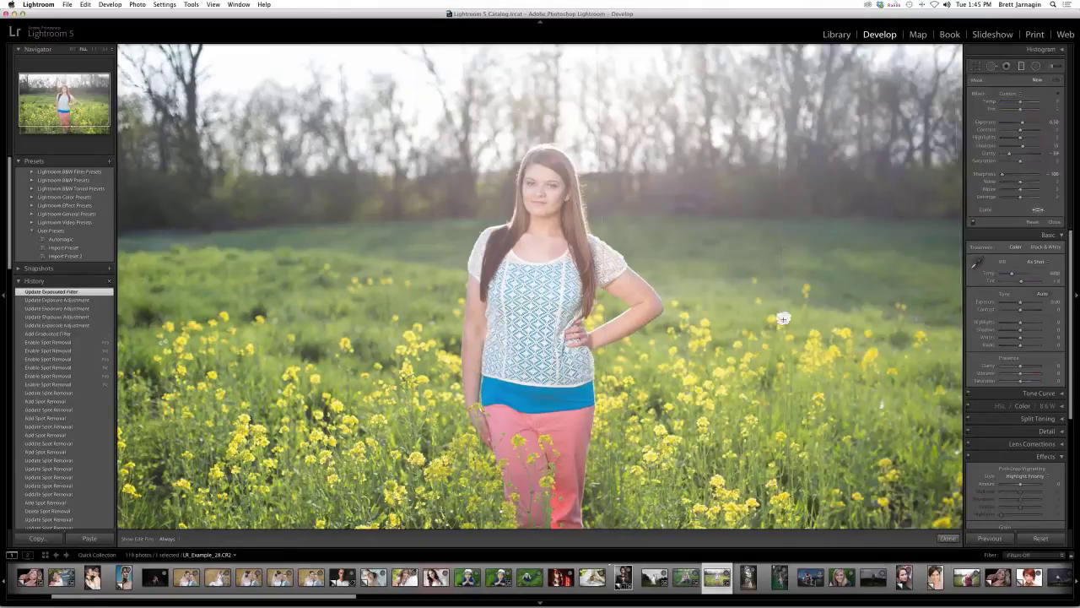
drag(966, 304, 646, 311)
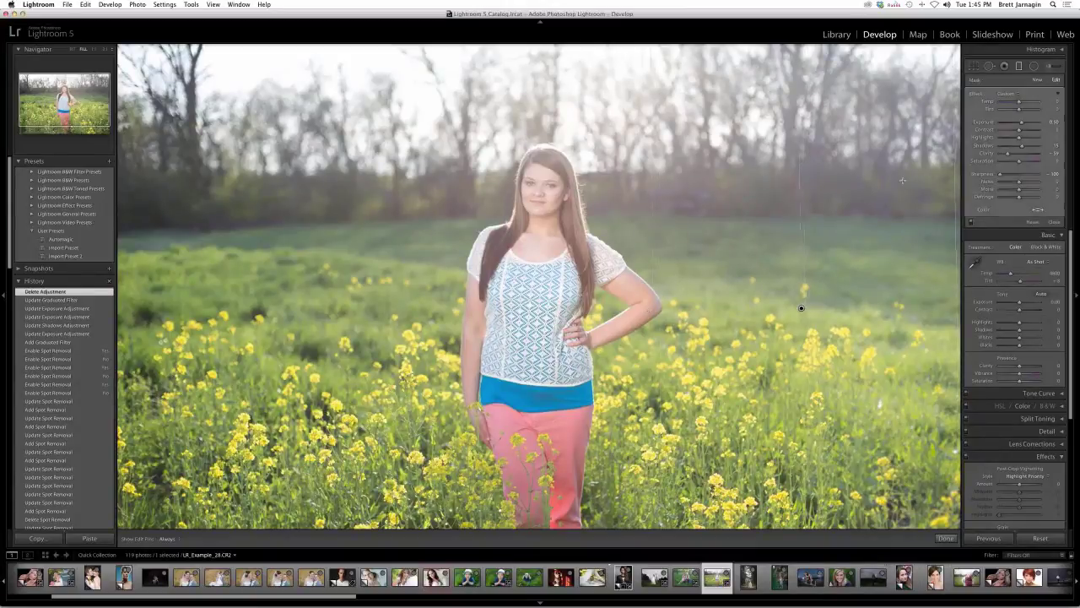
double_click(983, 124)
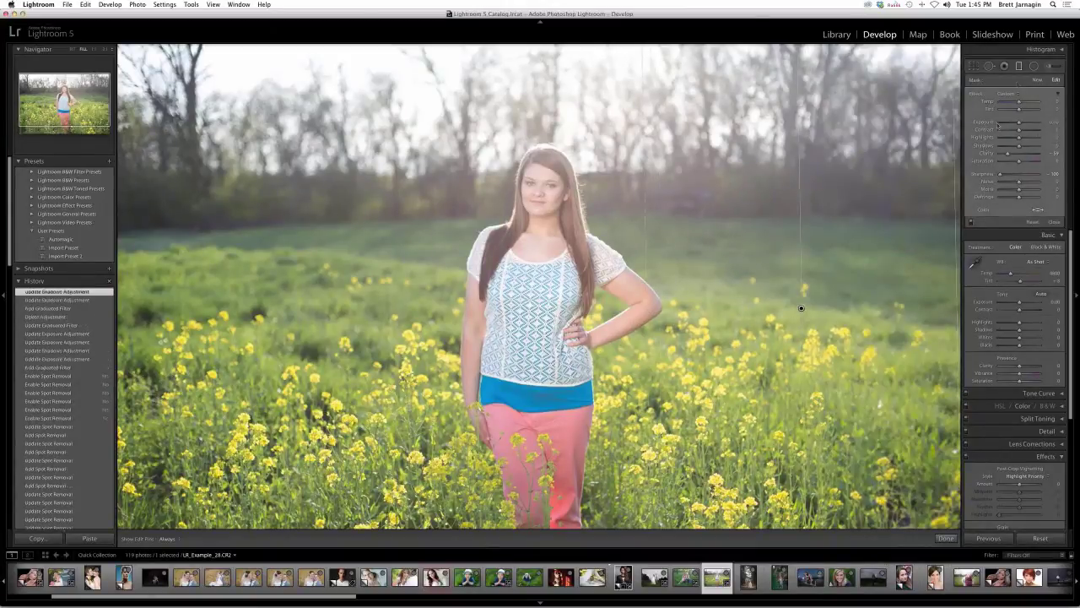
click(1037, 80)
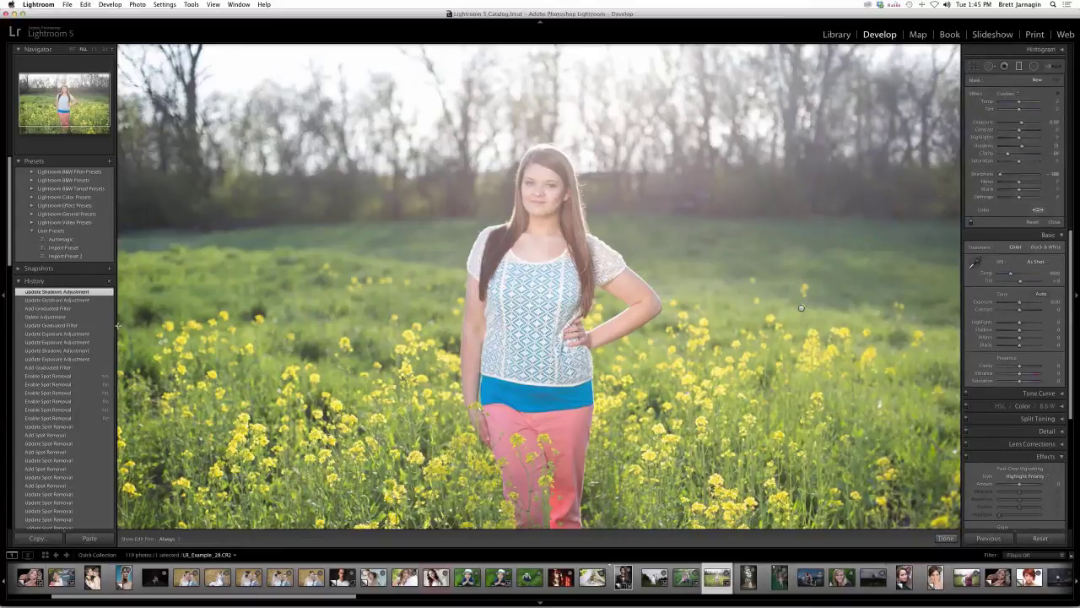
drag(261, 322, 448, 318)
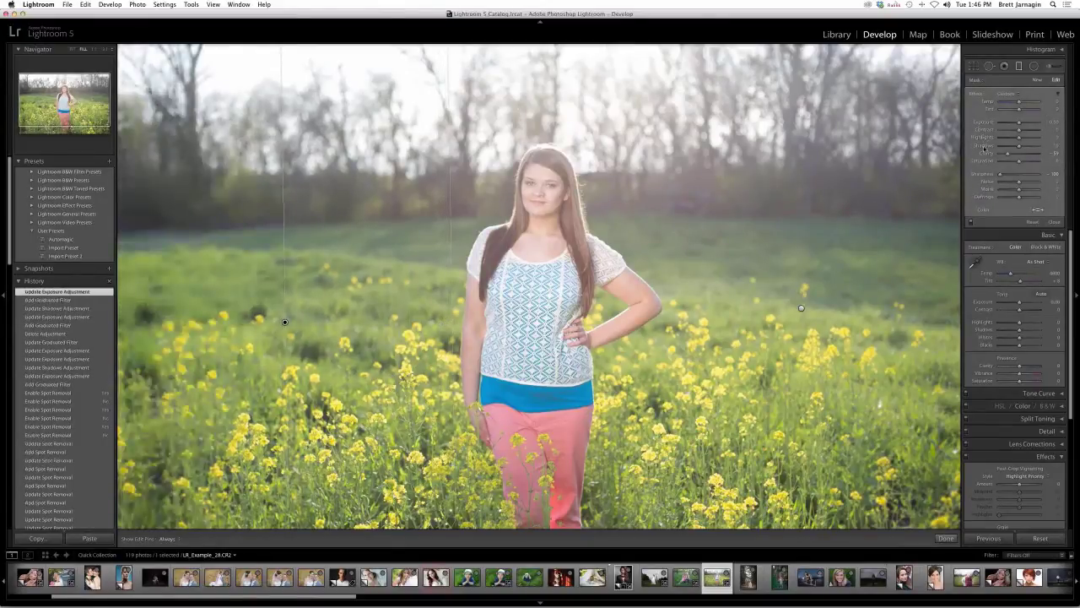
- Start a new graduated filter with the LRT | Soften effect and select the left-side filter
click(1037, 79)
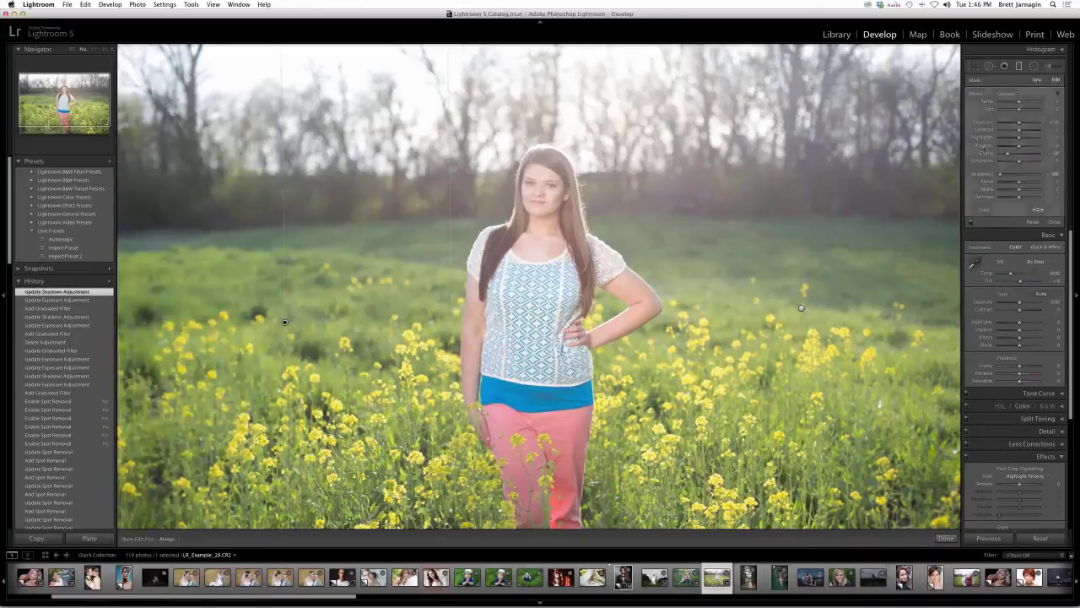
click(1011, 93)
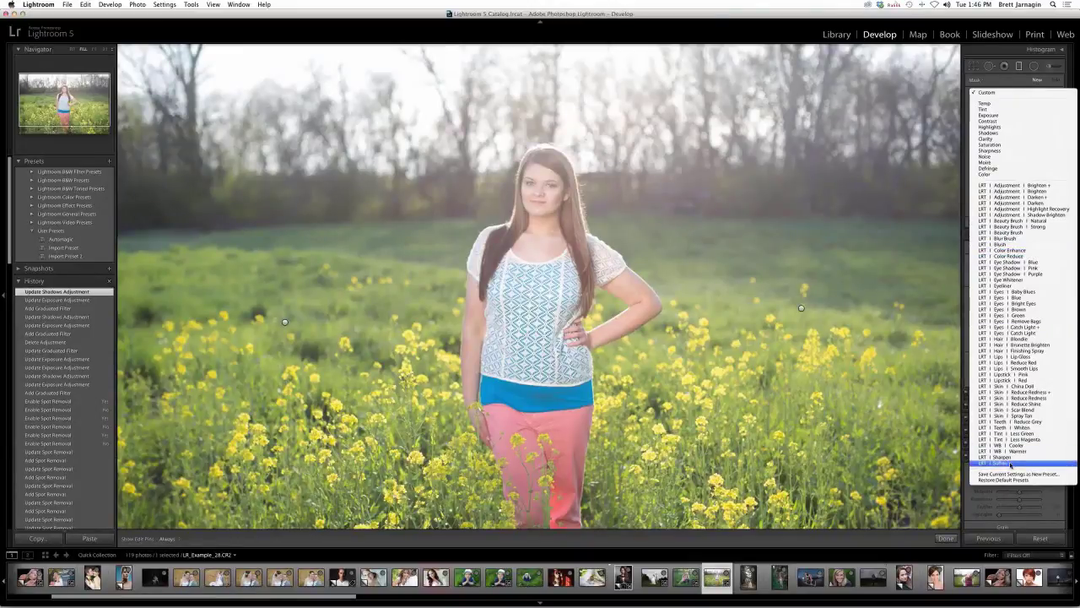
click(1010, 464)
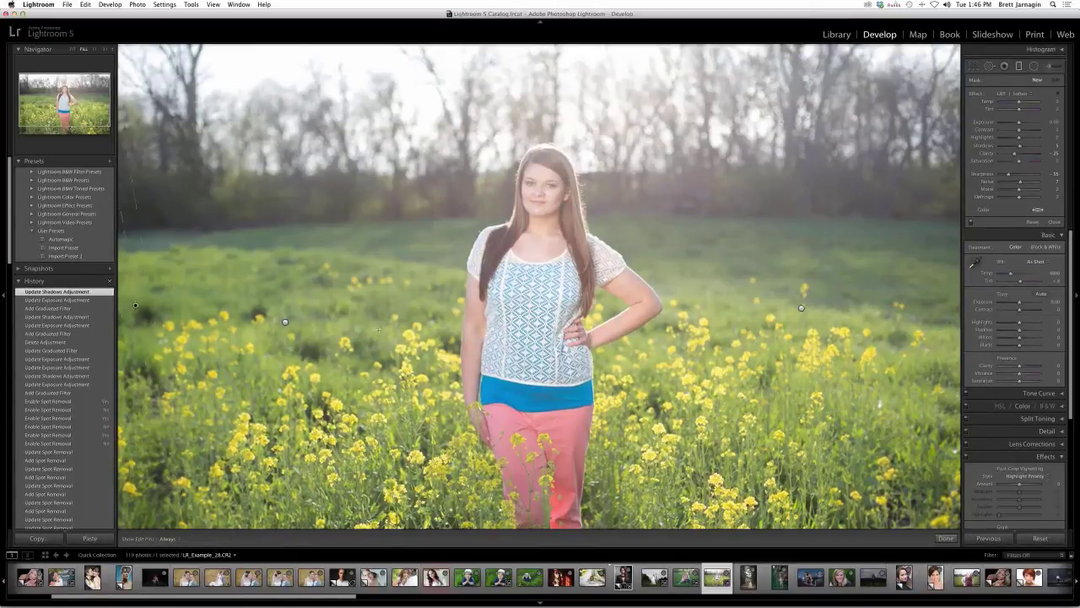
click(284, 322)
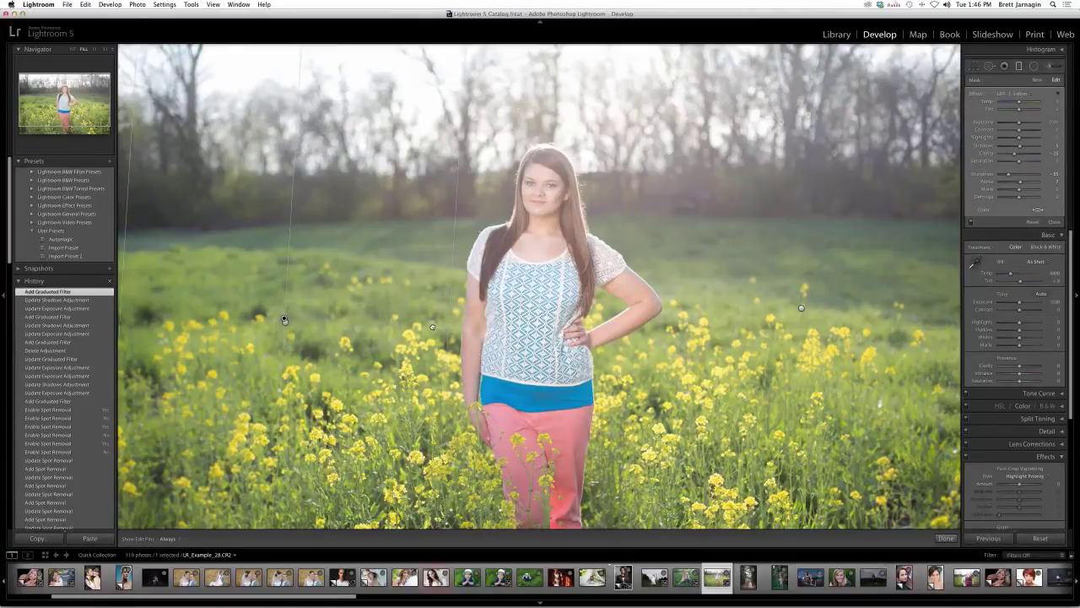
- Reposition the left graduated filter, then delete it and an unwanted extra filter
drag(285, 320, 259, 316)
drag(259, 316, 293, 326)
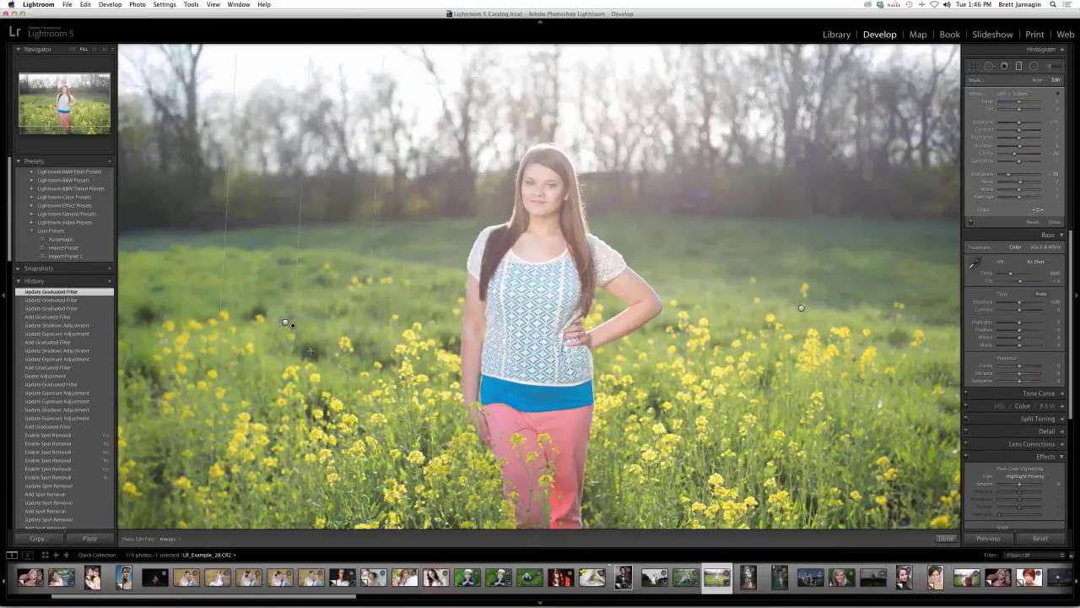
click(326, 354)
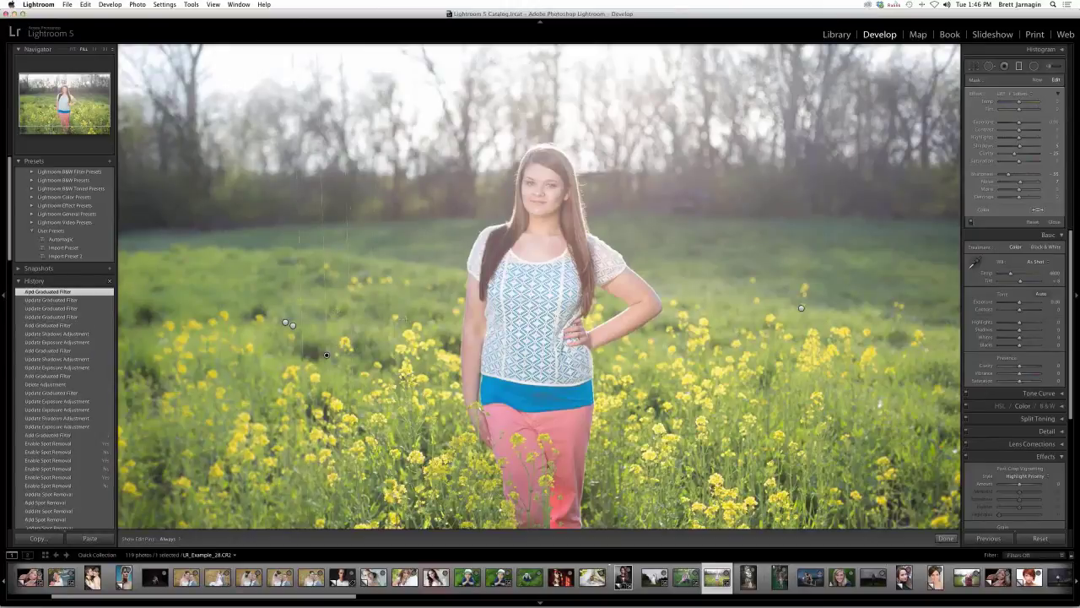
drag(368, 314, 435, 318)
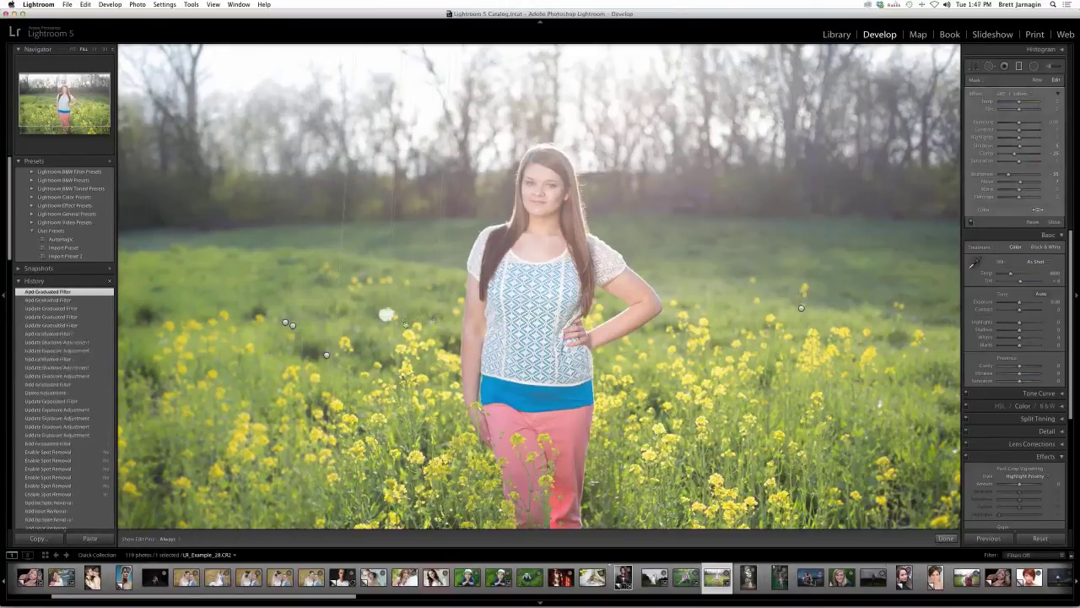
key(Delete)
click(286, 323)
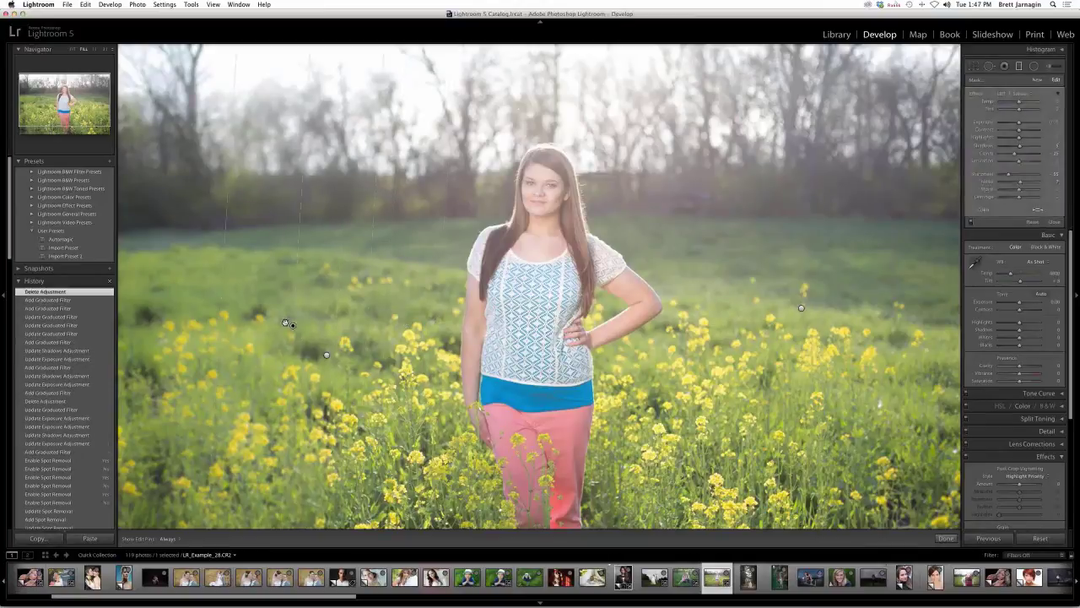
key(Delete)
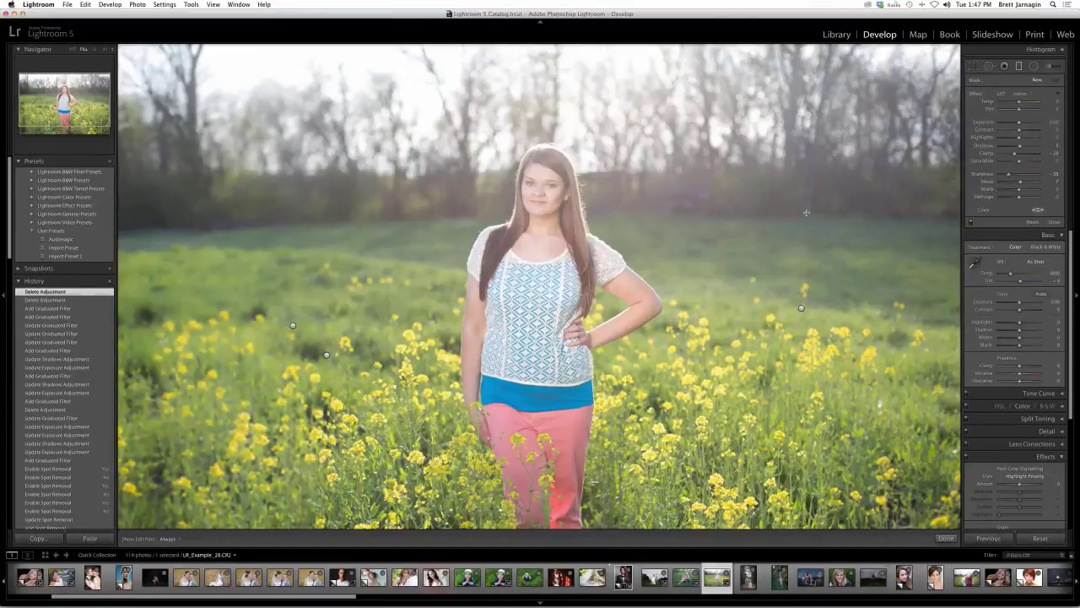
- Draw a graduated filter across the upper right background and compare with filters hidden and shown
drag(815, 244, 811, 250)
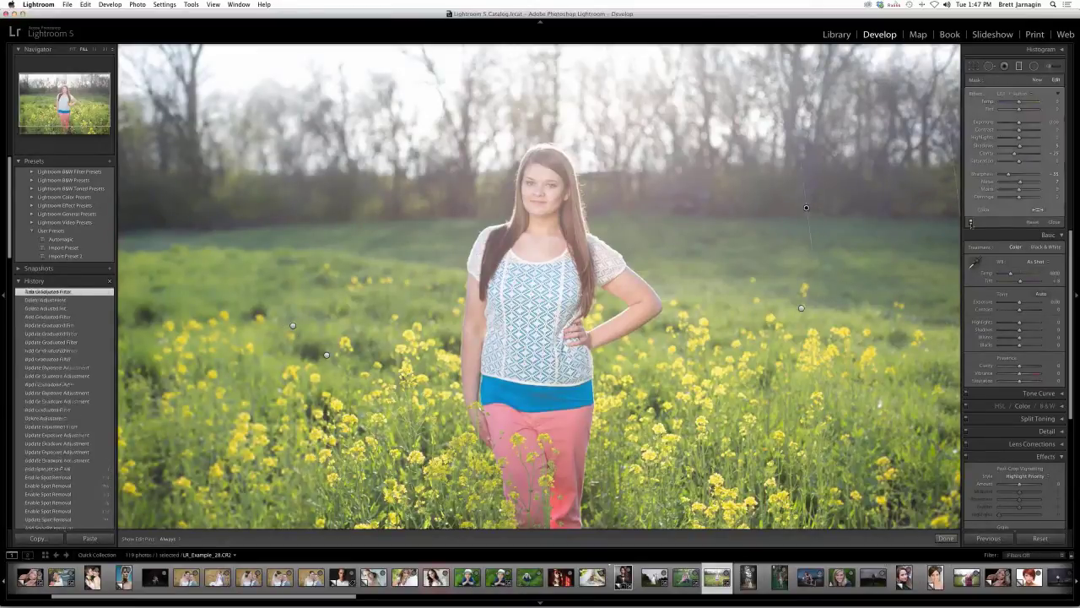
click(970, 224)
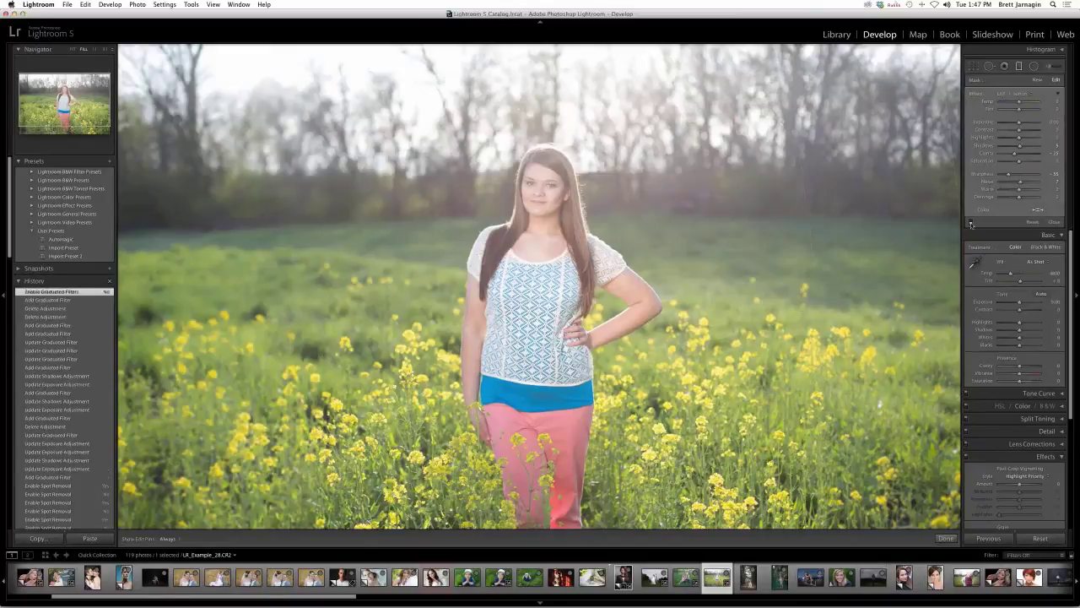
click(971, 223)
click(970, 224)
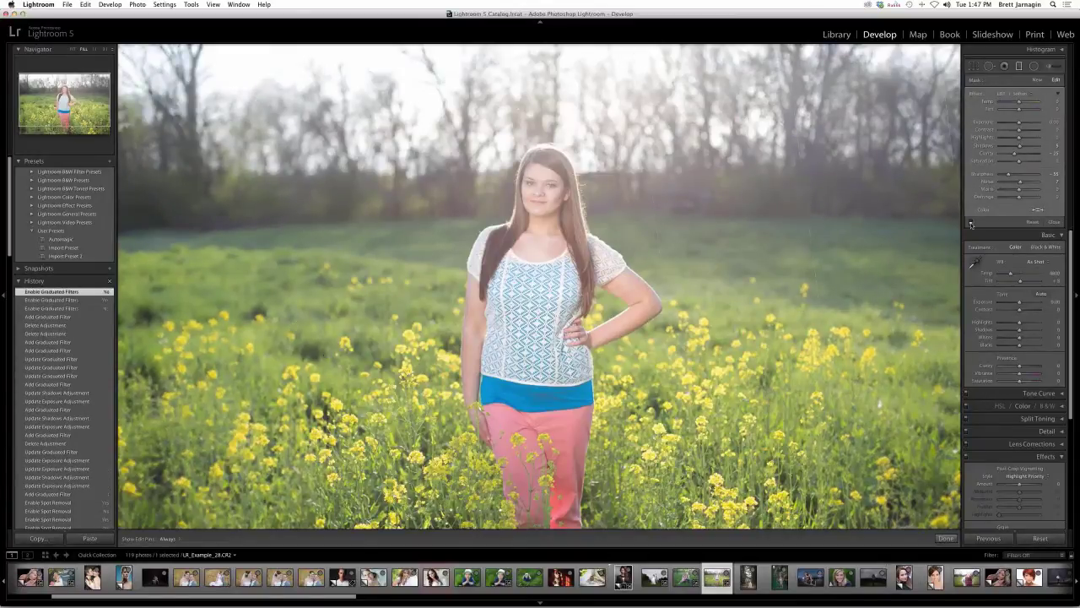
click(970, 224)
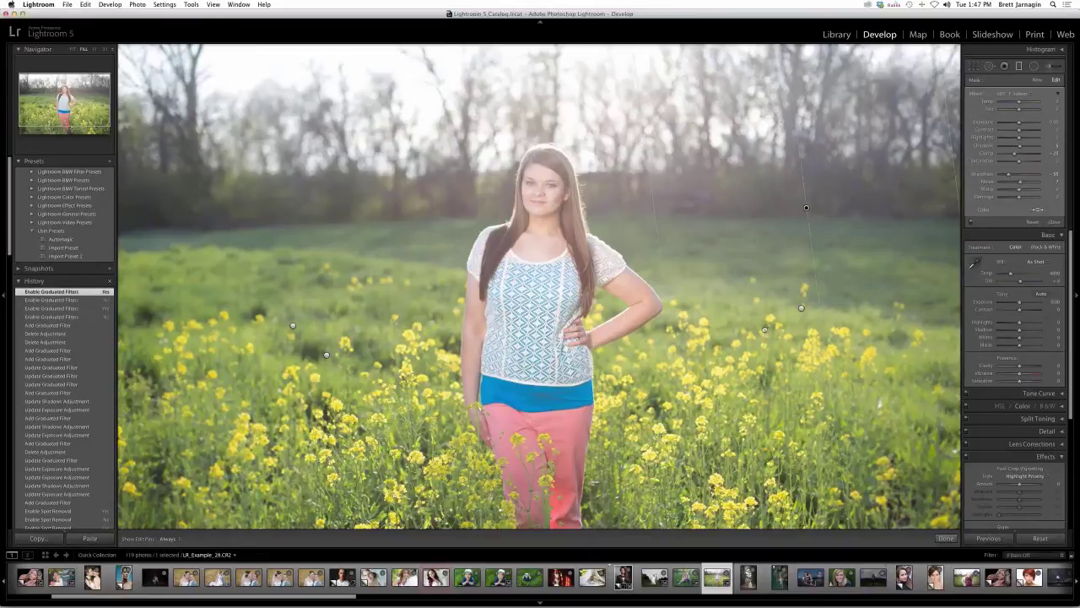
- Move the upper filter right, discard an extra filter, and shift the remaining one slightly left
drag(765, 329, 911, 271)
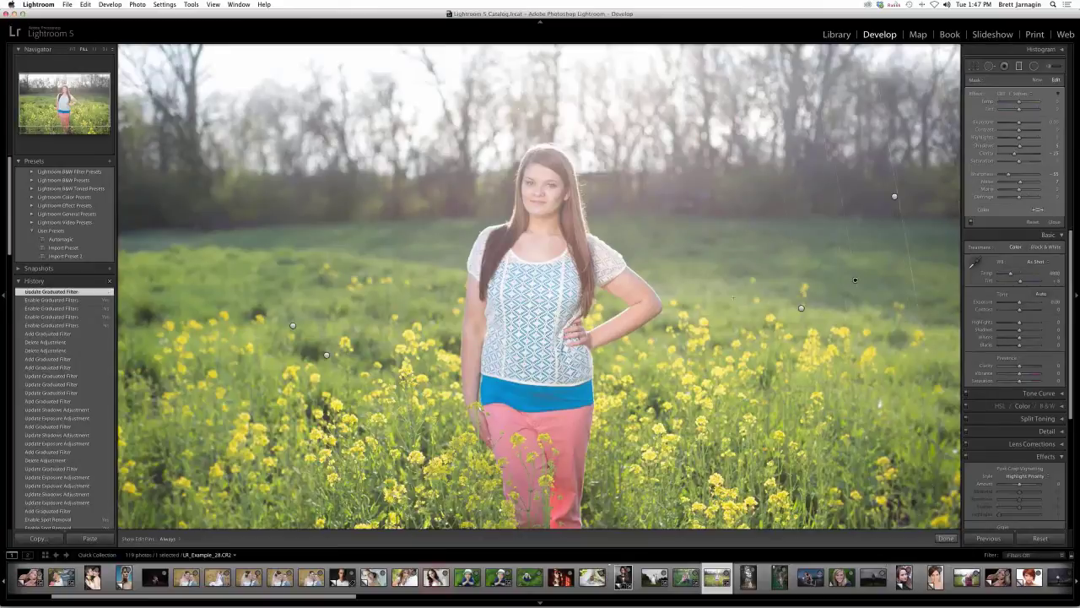
drag(822, 284, 849, 253)
key(Delete)
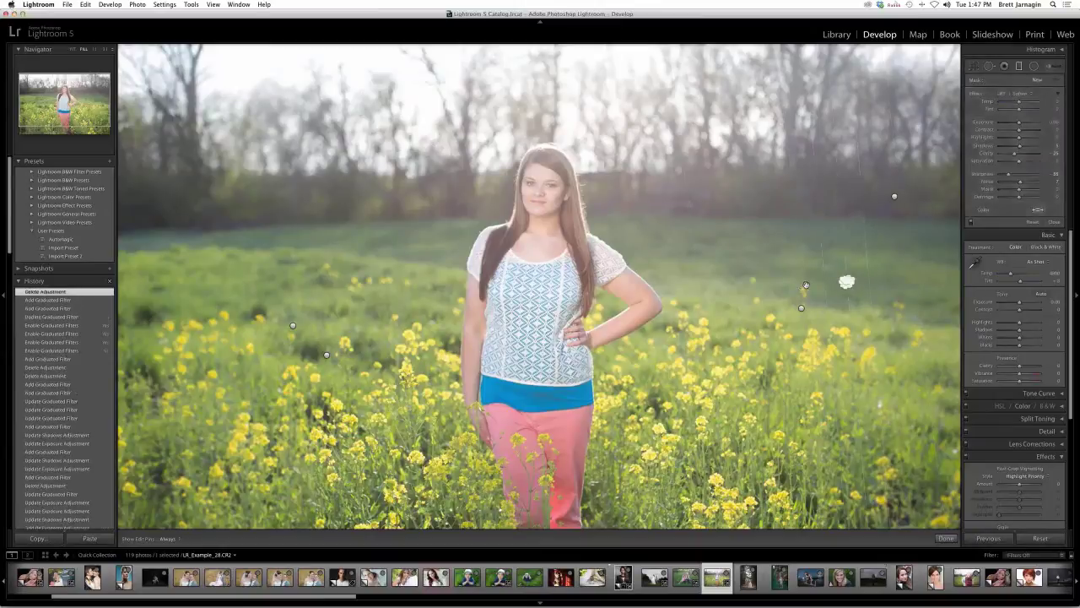
drag(806, 284, 745, 289)
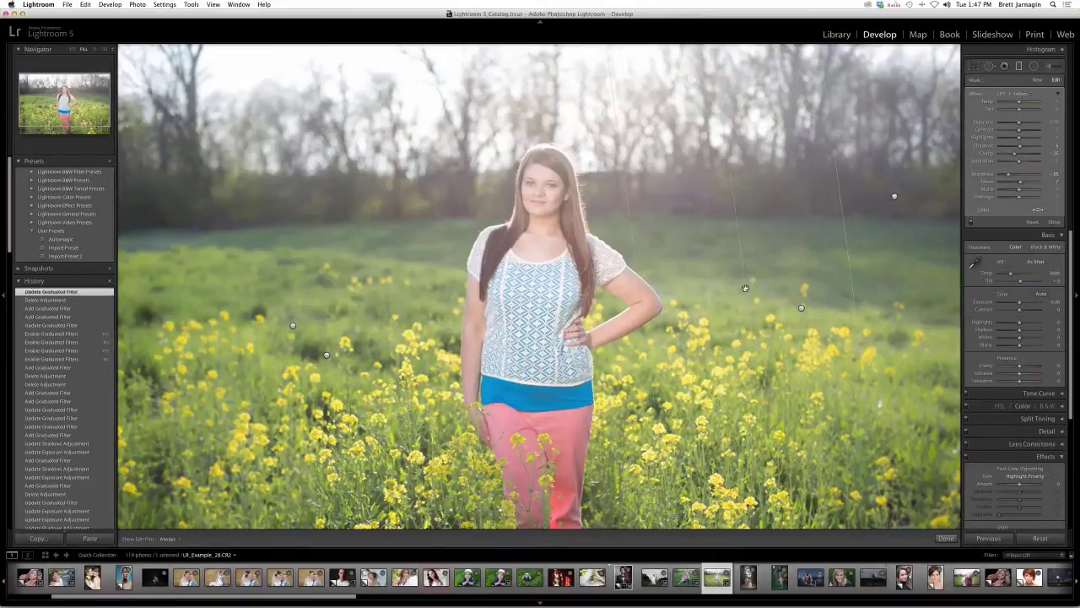
click(765, 266)
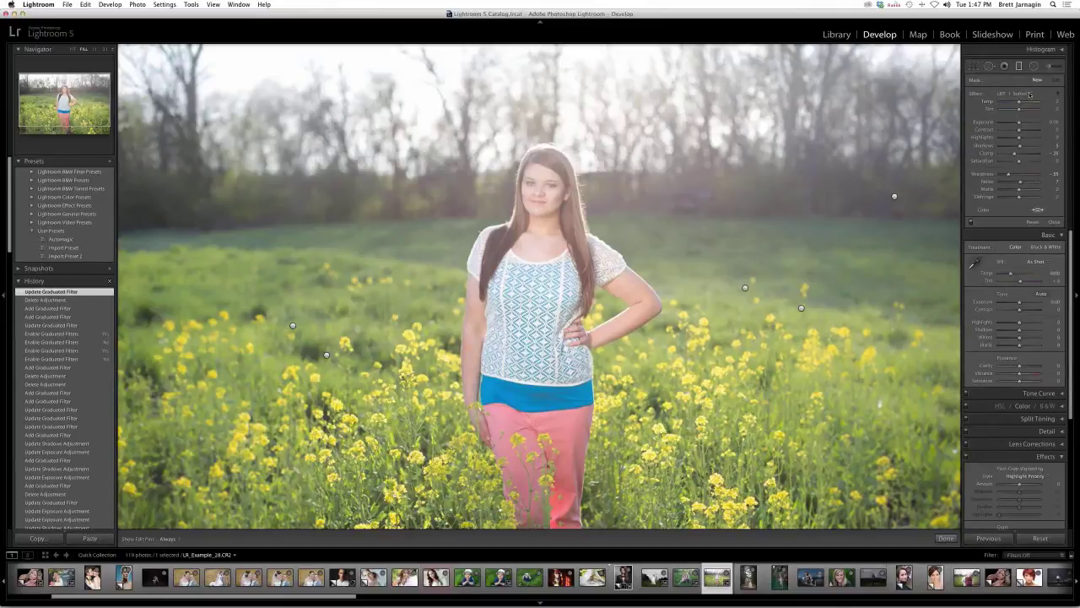
- Reset the filter effect to plain Temp and draw a new graduated filter down over the sky
click(1029, 94)
mouse_move(1011, 7)
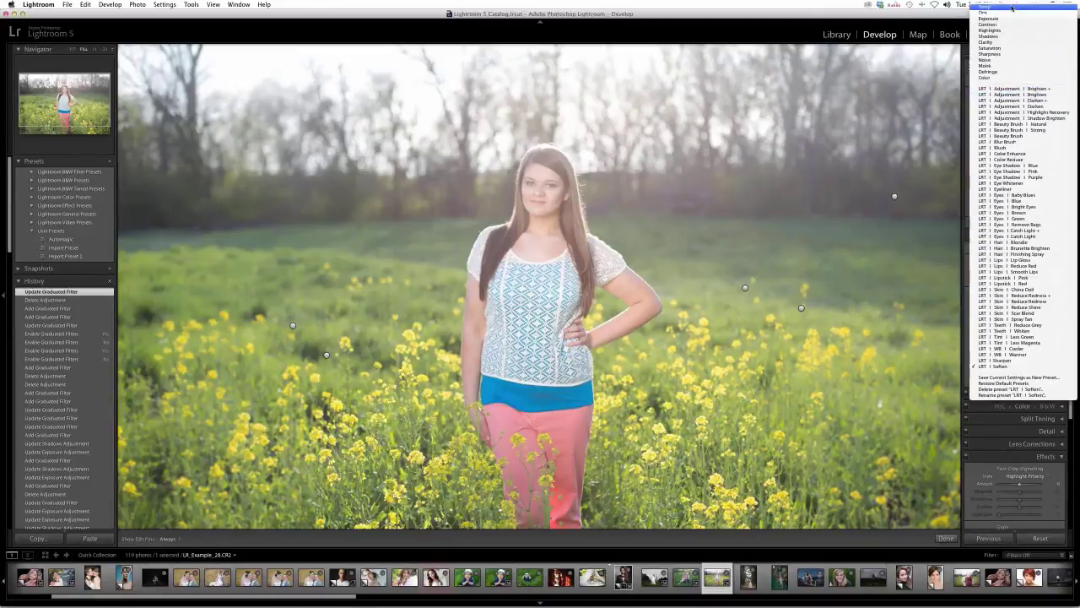
click(1012, 8)
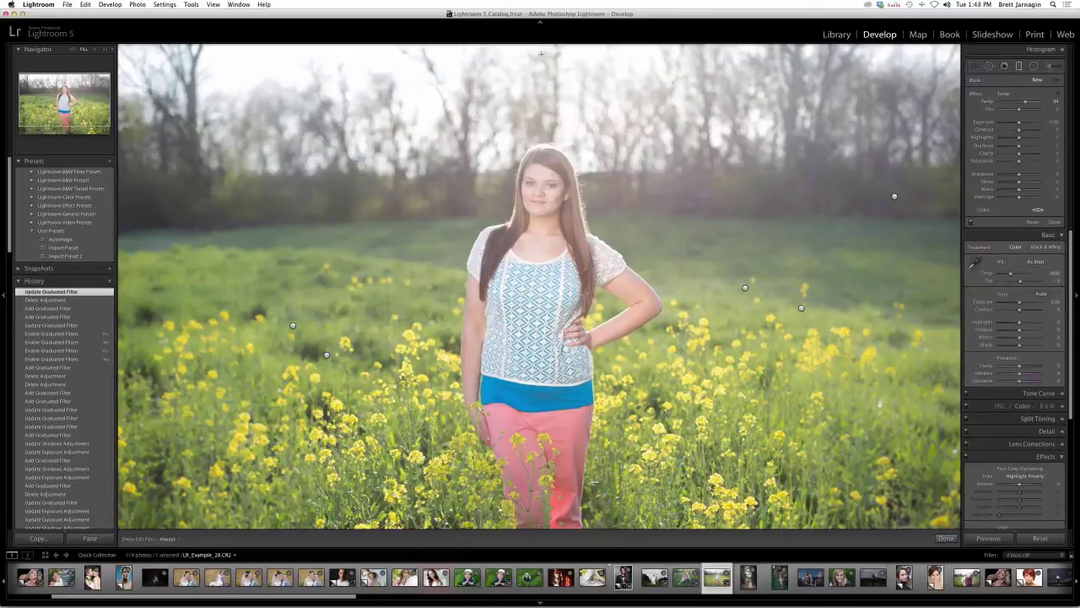
drag(540, 54, 540, 173)
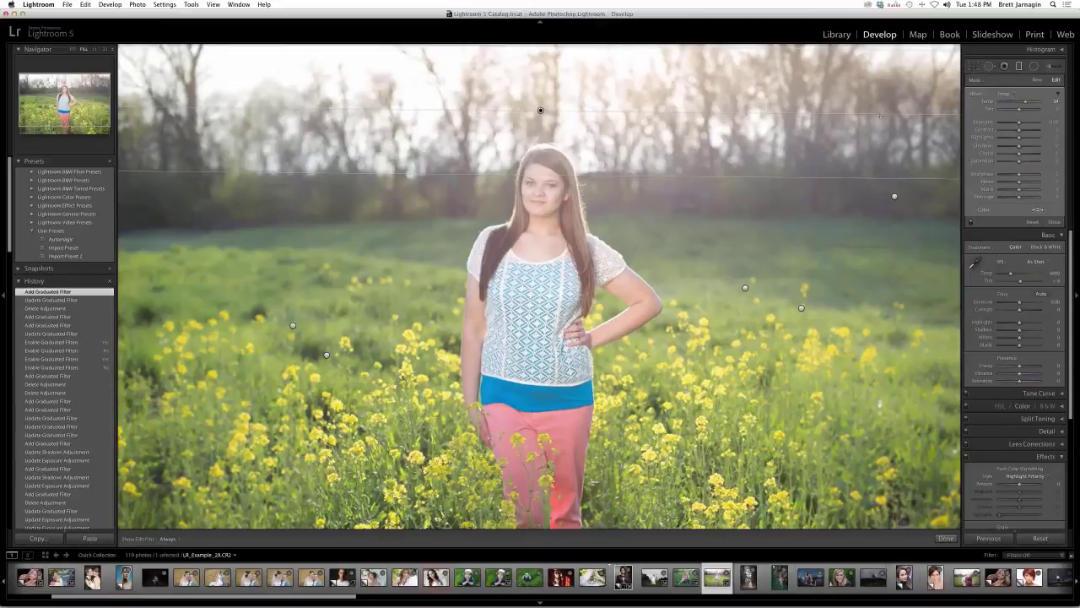
- Draw a diagonal graduated filter from the upper right with raised Exposure and Shadows at 67
drag(881, 116, 816, 170)
drag(745, 280, 778, 305)
click(1024, 124)
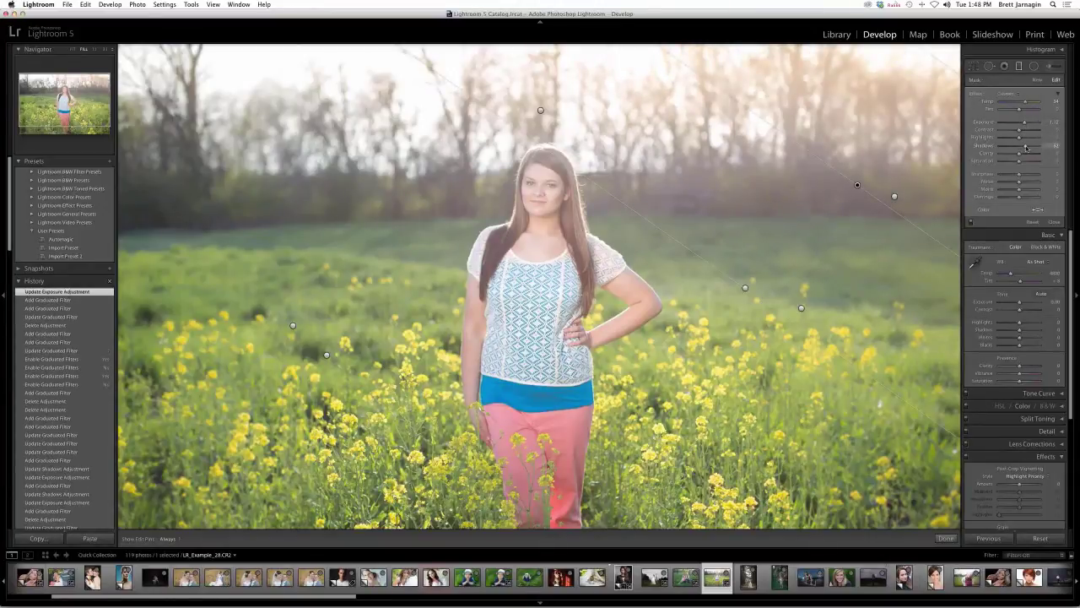
drag(1025, 147, 1031, 148)
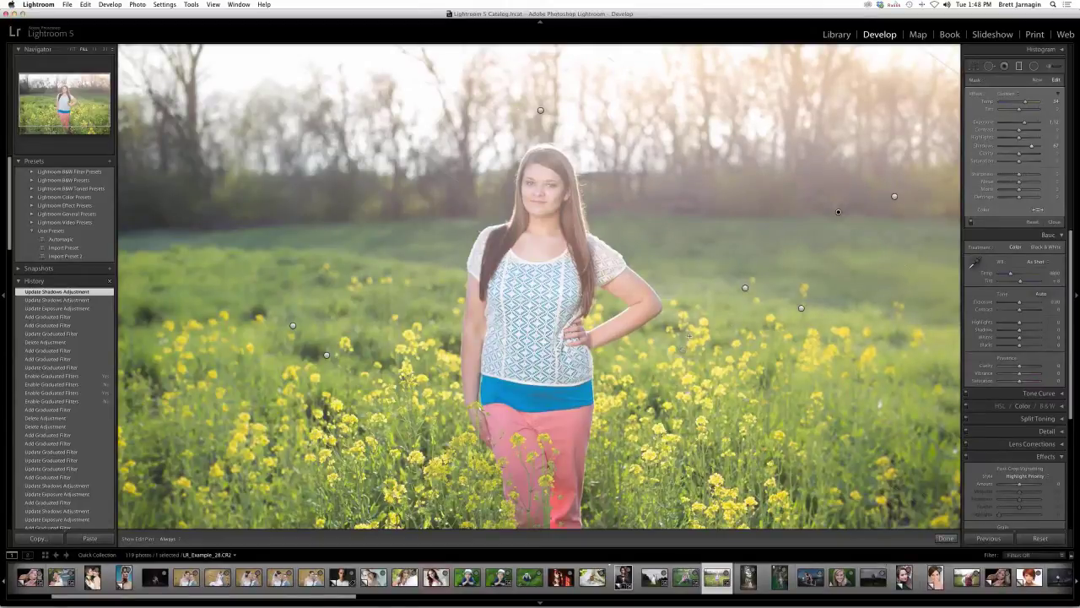
drag(838, 212, 834, 216)
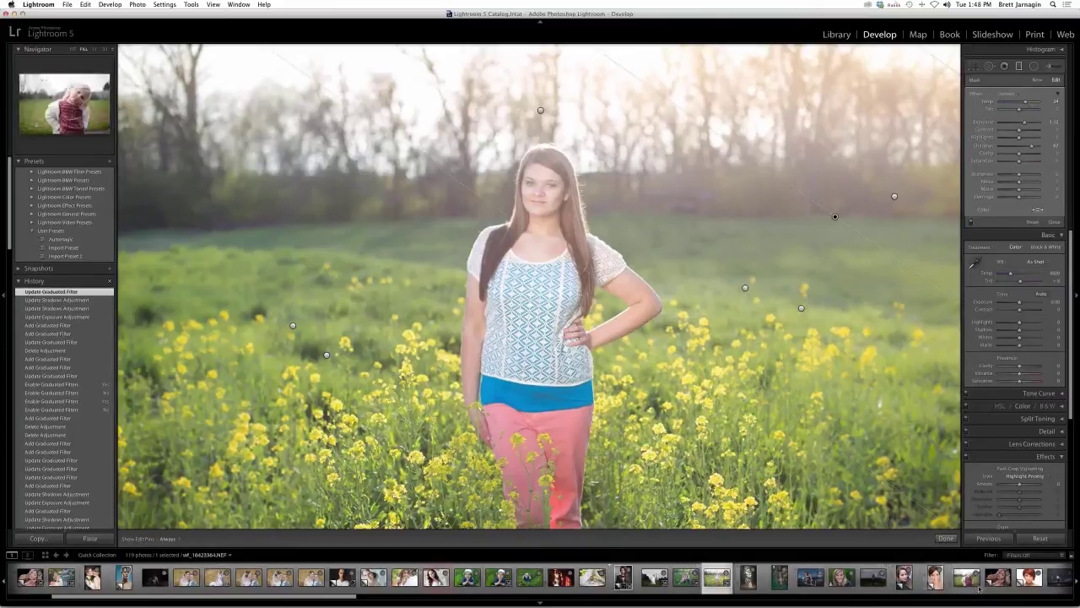
- Scroll the filmstrip along to the night track runner photos and open one
scroll(979, 588, right, 5)
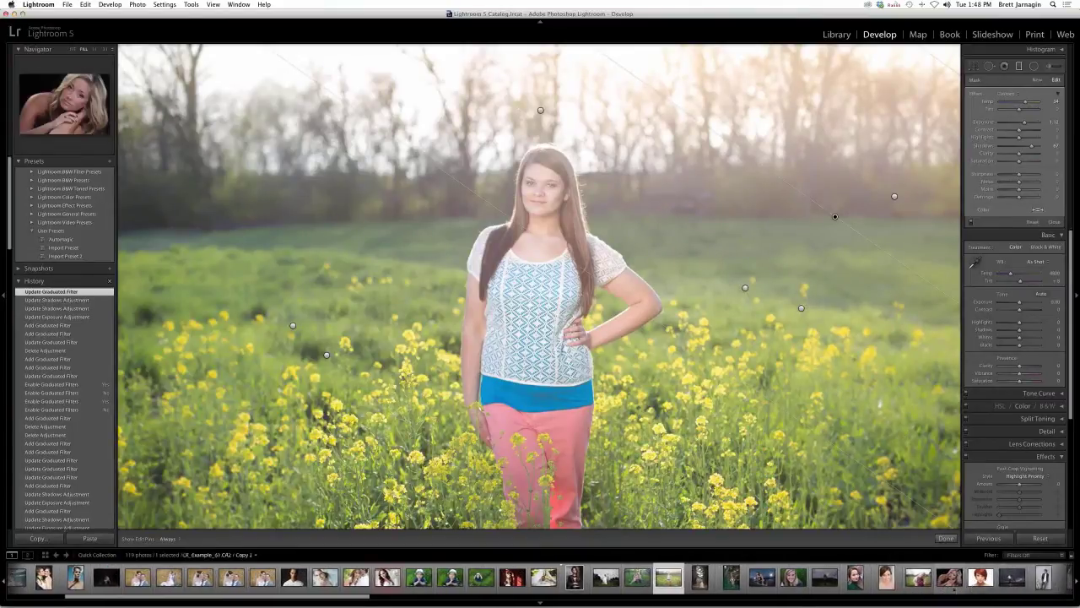
scroll(952, 588, right, 8)
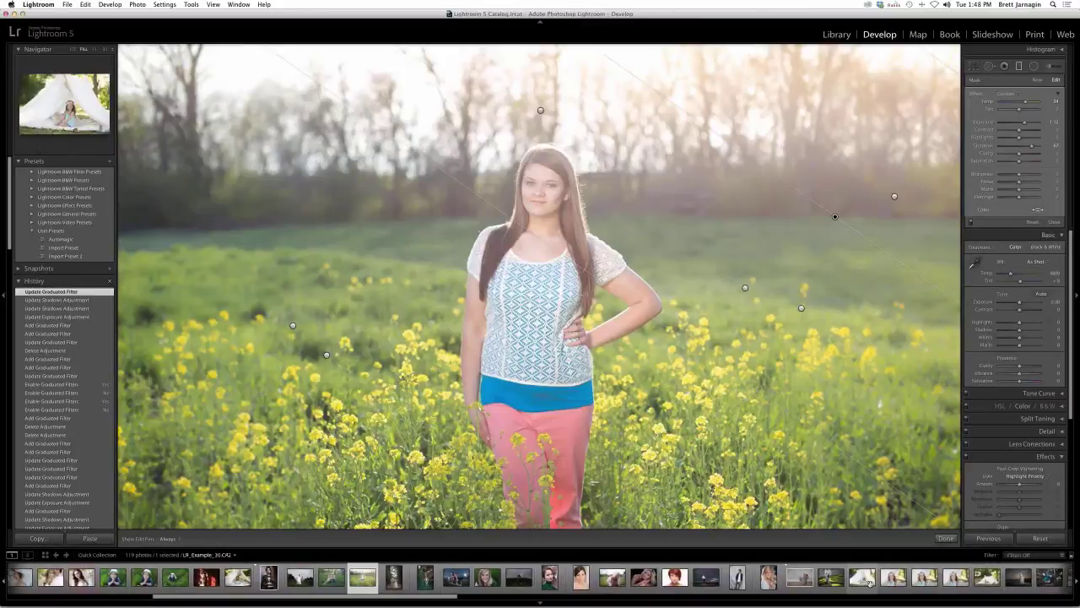
scroll(870, 587, right, 10)
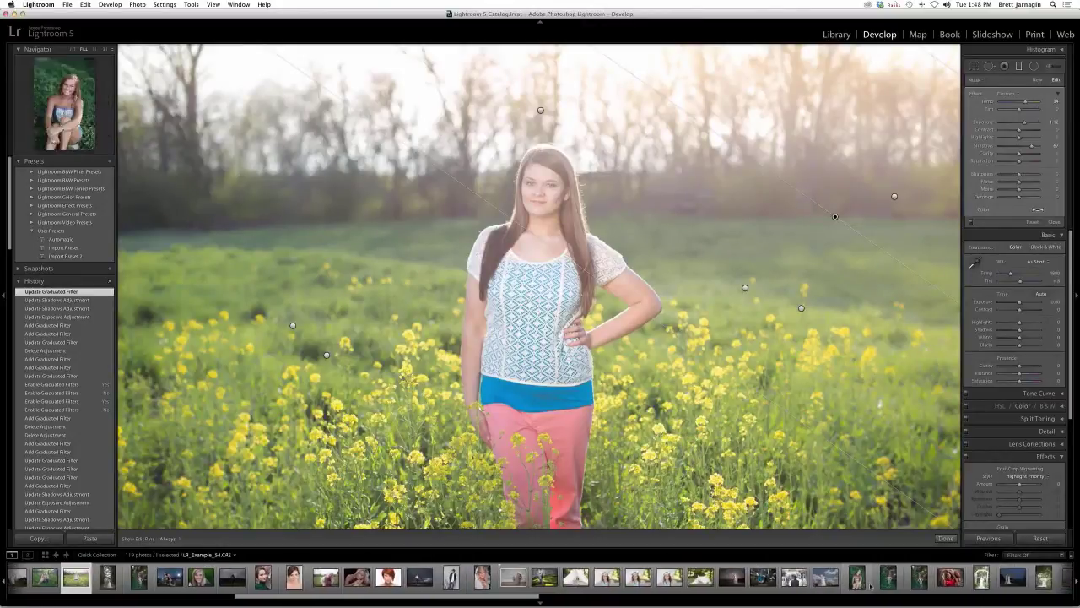
scroll(870, 583, right, 10)
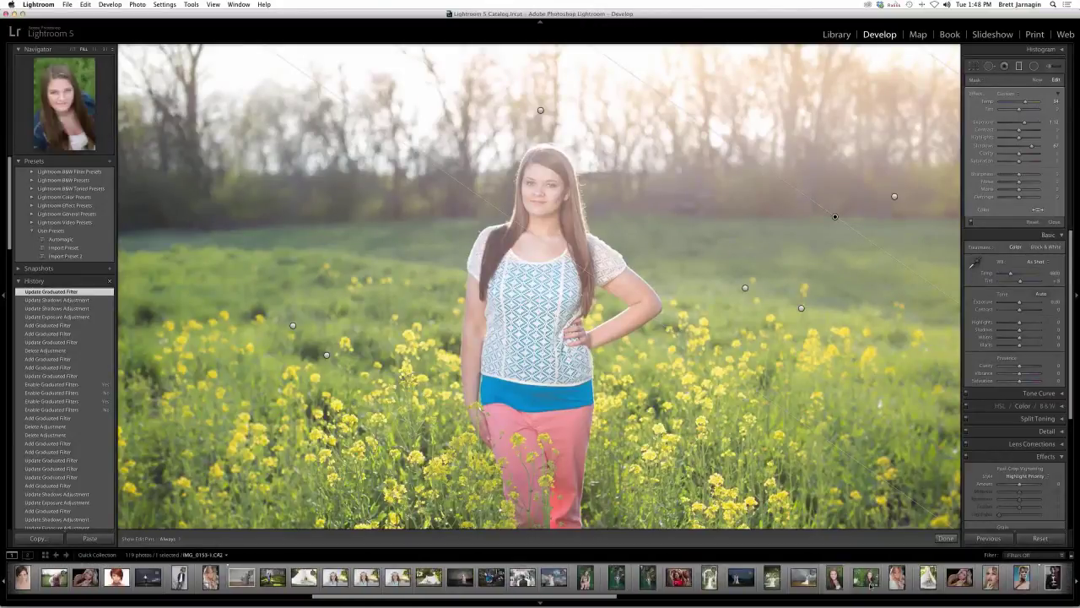
scroll(869, 586, right, 12)
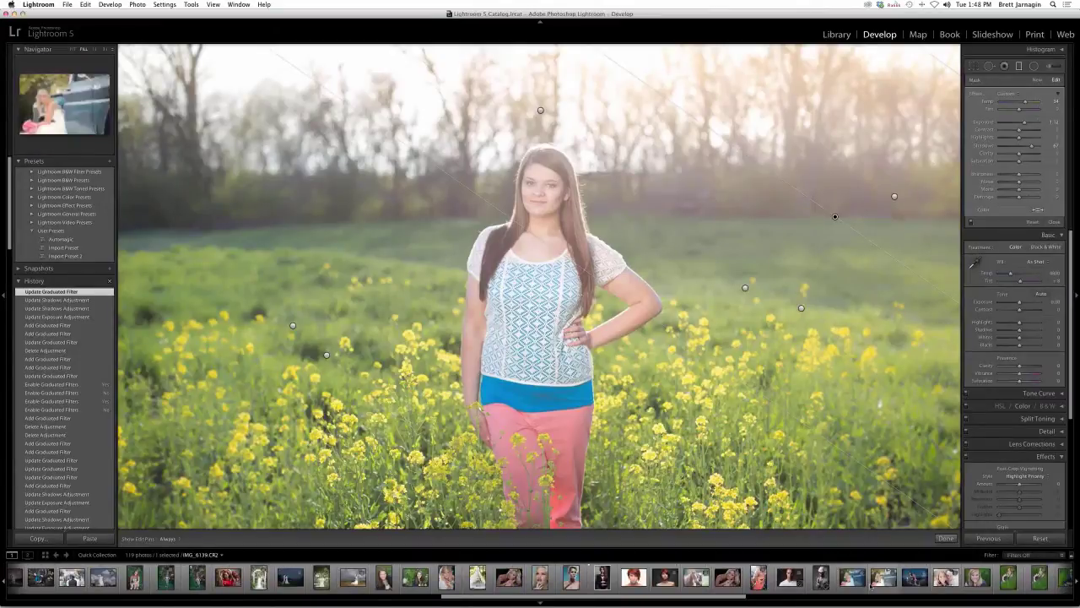
scroll(589, 593, right, 8)
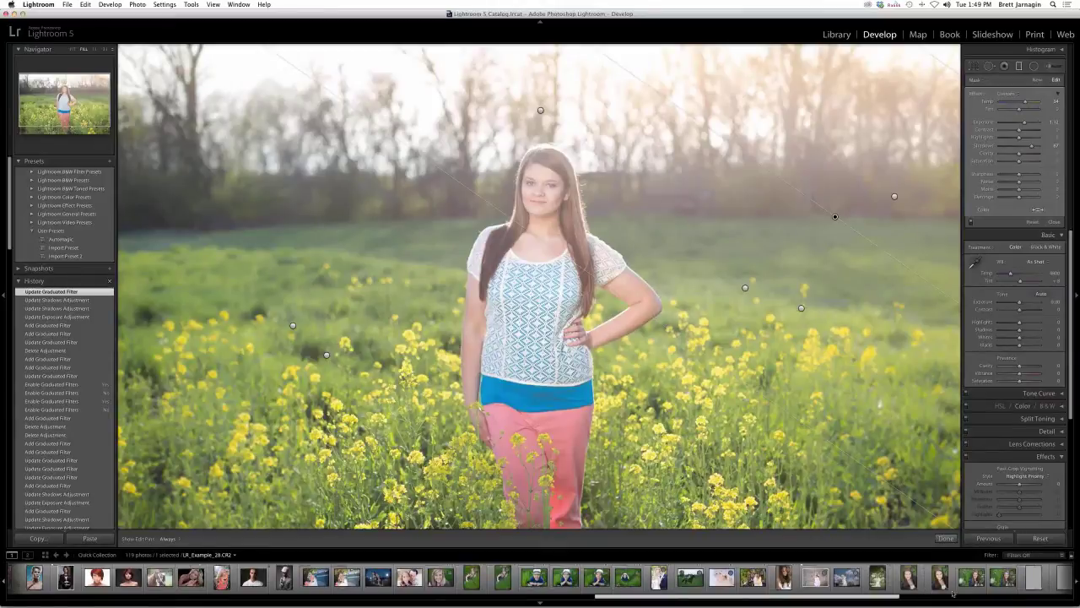
scroll(932, 595, right, 10)
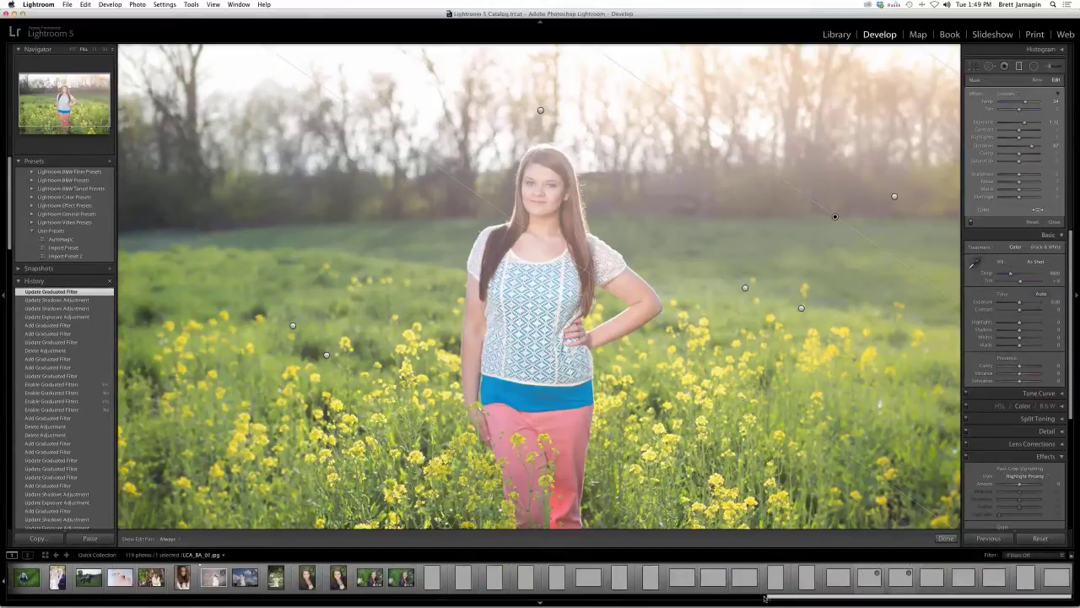
drag(760, 598, 627, 598)
click(454, 571)
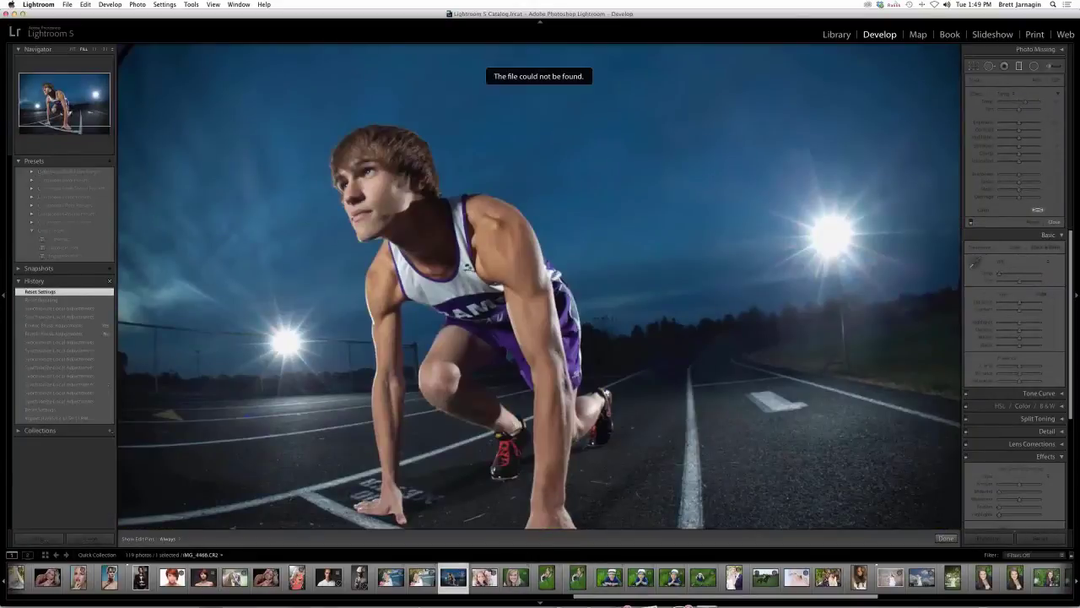
- Select the LR_Example_52.CR2 track photo for editing in Develop
mouse_move(711, 591)
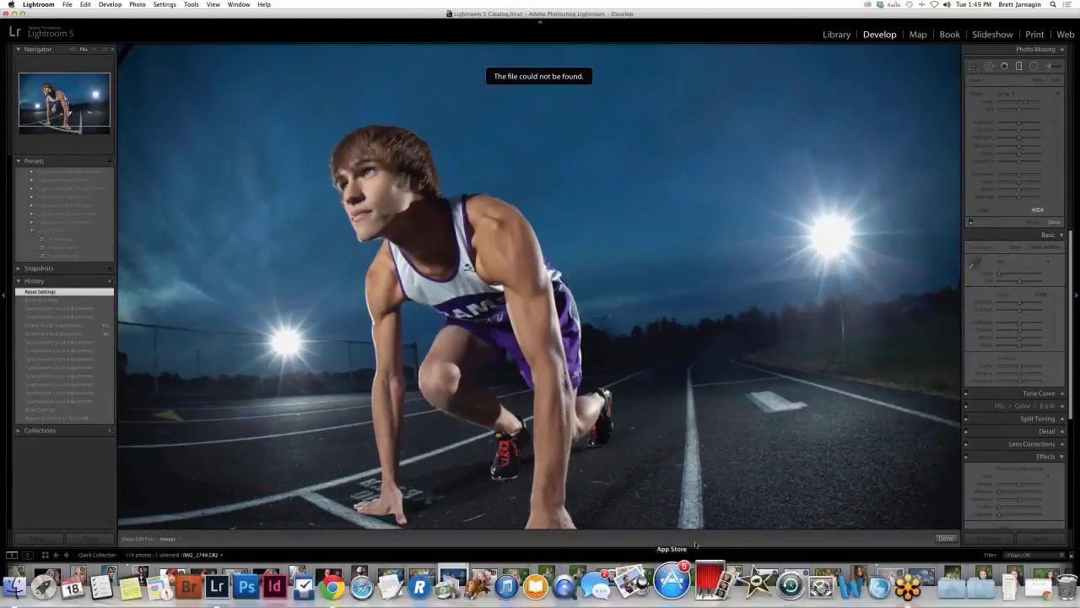
scroll(622, 582, up, 15)
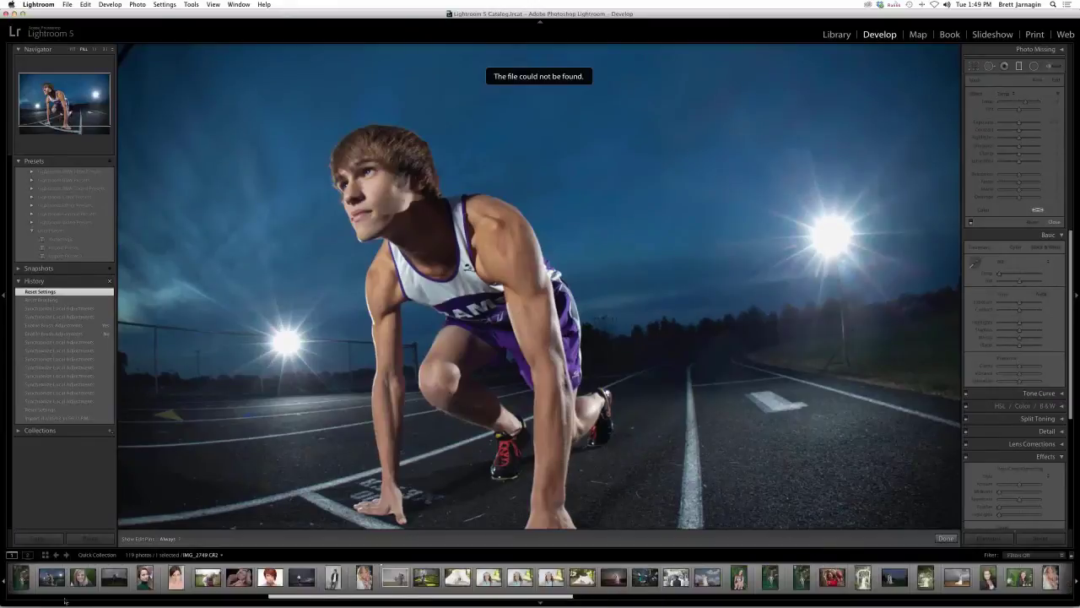
scroll(565, 580, down, 5)
click(564, 580)
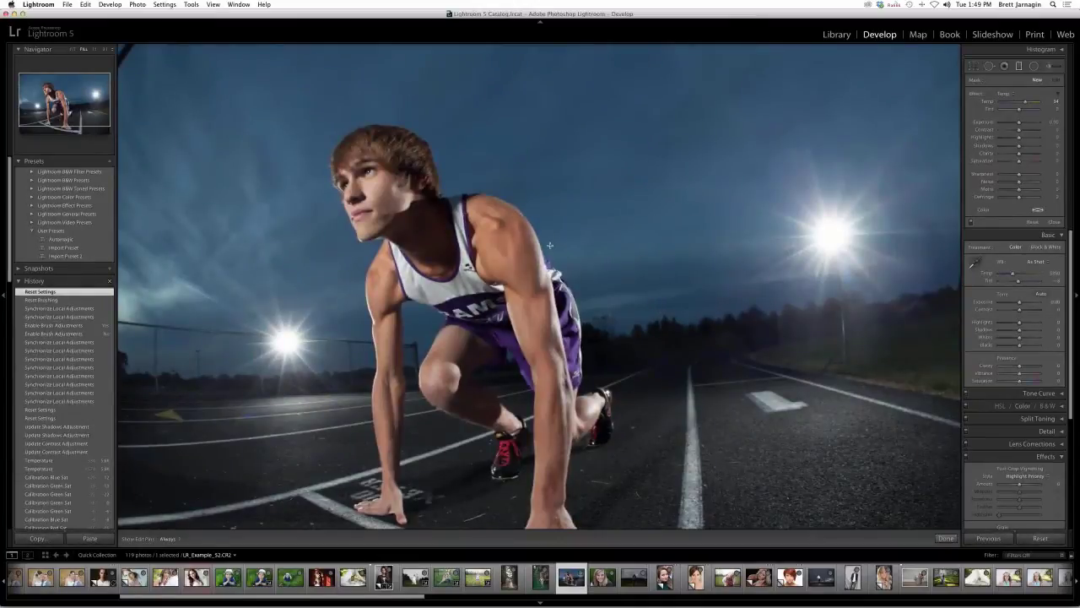
- Fit the photo and heal the dark top-left corner with Spot Removal, using a cleaner source area
key(backslash)
key(backslash)
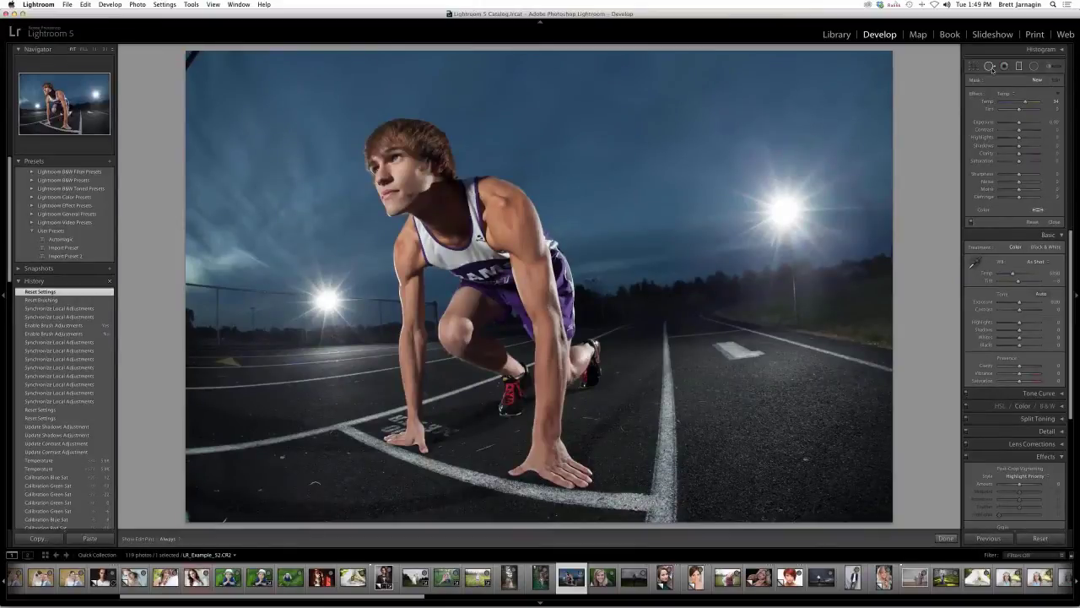
click(990, 67)
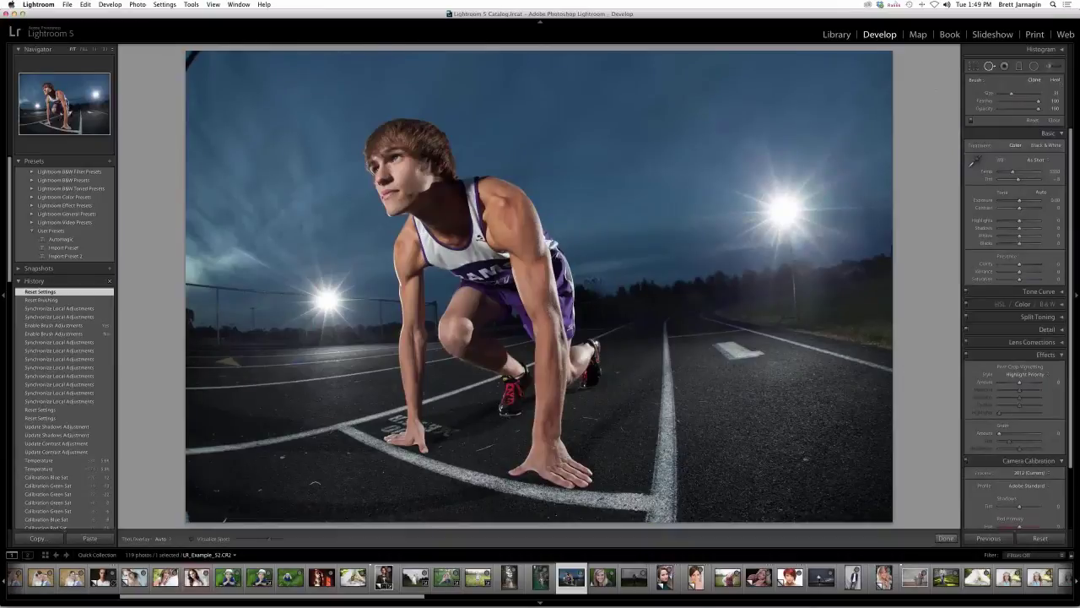
scroll(187, 71, up, 5)
click(189, 63)
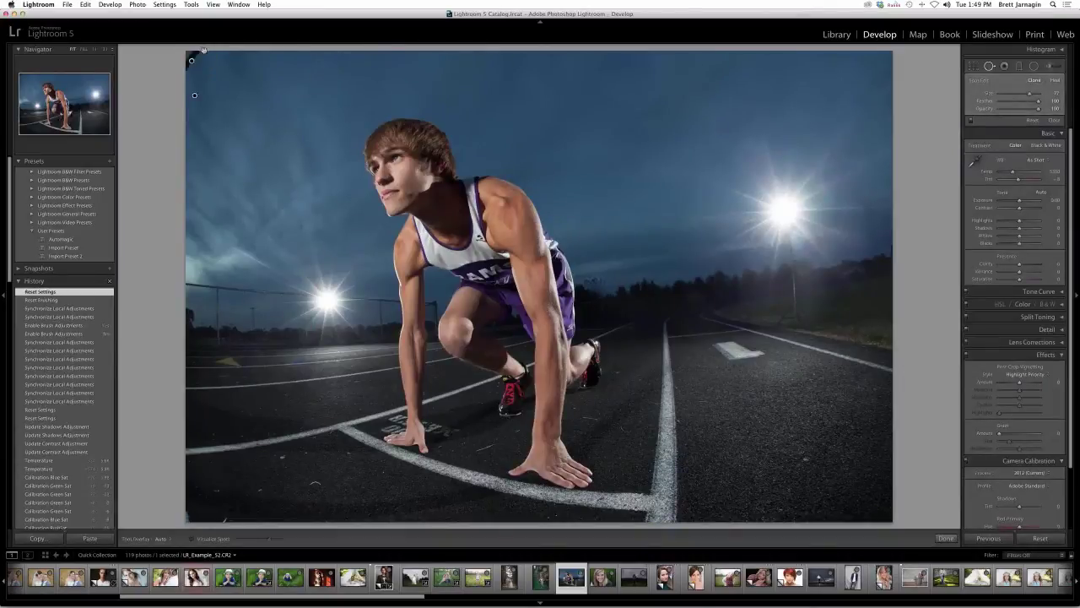
mouse_move(195, 95)
mouse_down()
mouse_move(223, 76)
mouse_move(239, 88)
mouse_move(479, 56)
mouse_up()
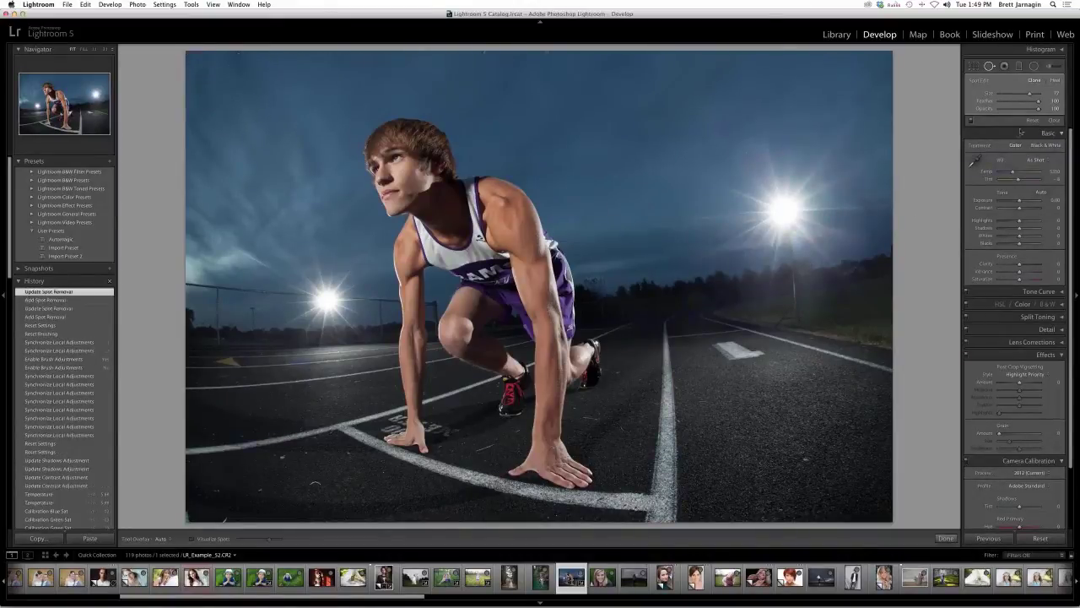
click(946, 538)
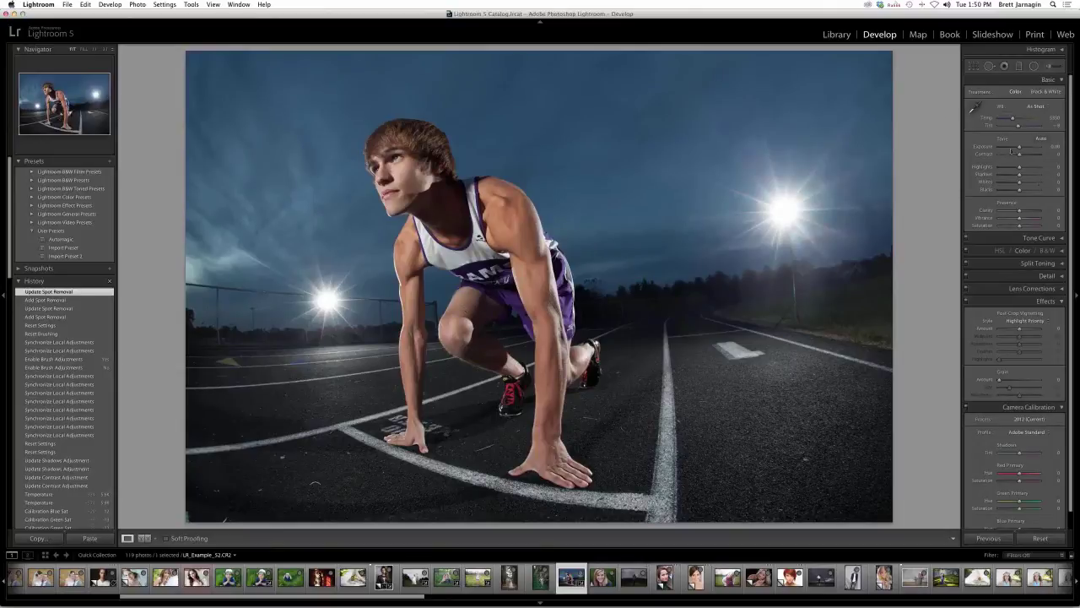
- Load the LRT Adjustment Brighten preset (+0.50 exposure) into the Adjustment Brush and zoom in
click(1049, 66)
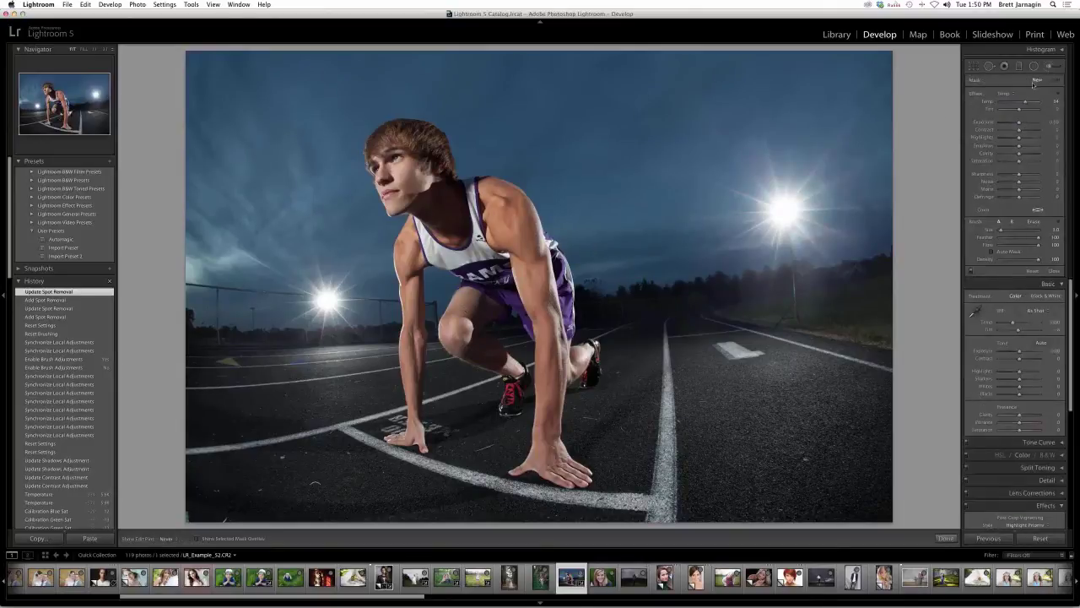
click(1006, 94)
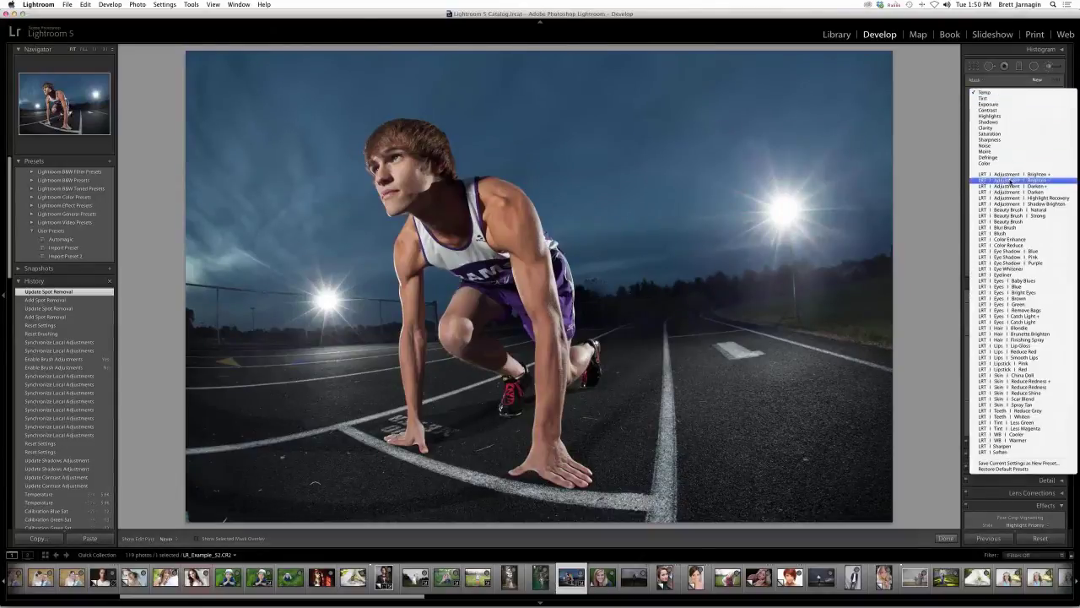
click(1010, 180)
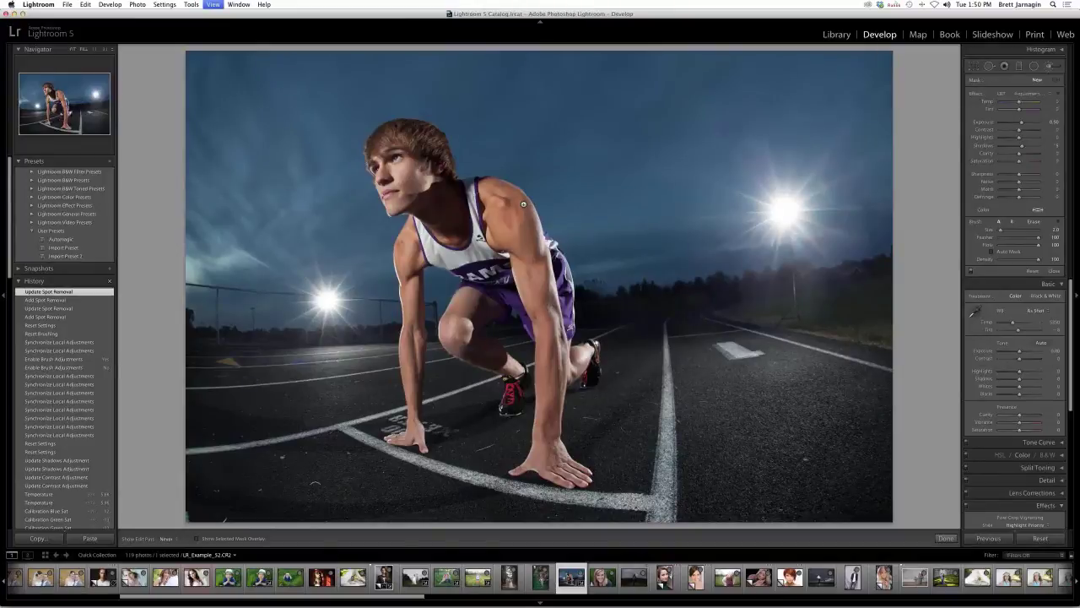
key(super+equal)
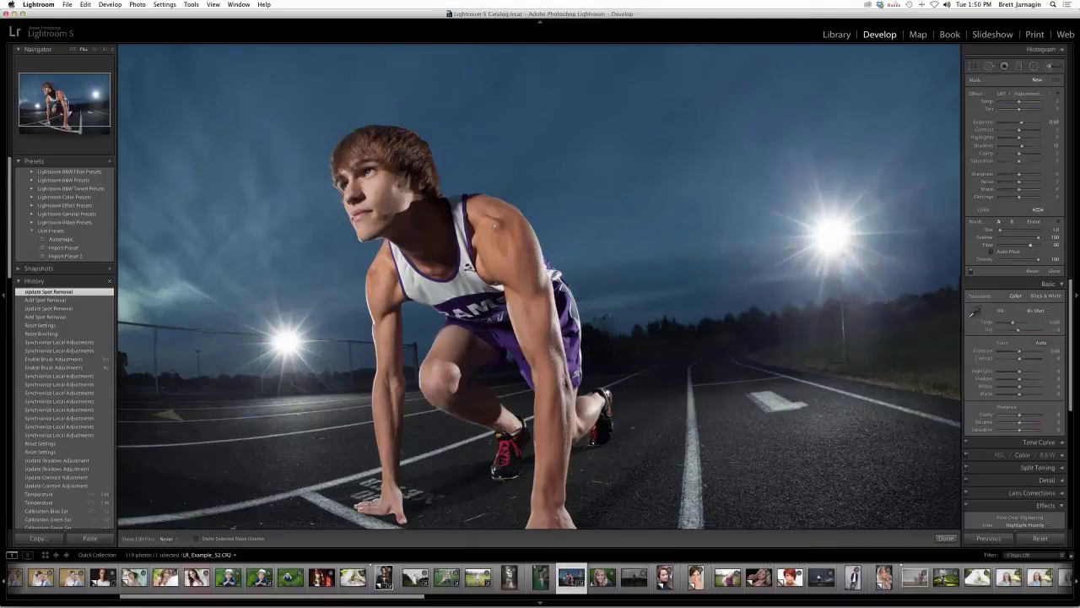
- Brighten the runner's shoulder with dabs, after deleting a first stroke and raising flow to about 88
drag(512, 241, 521, 244)
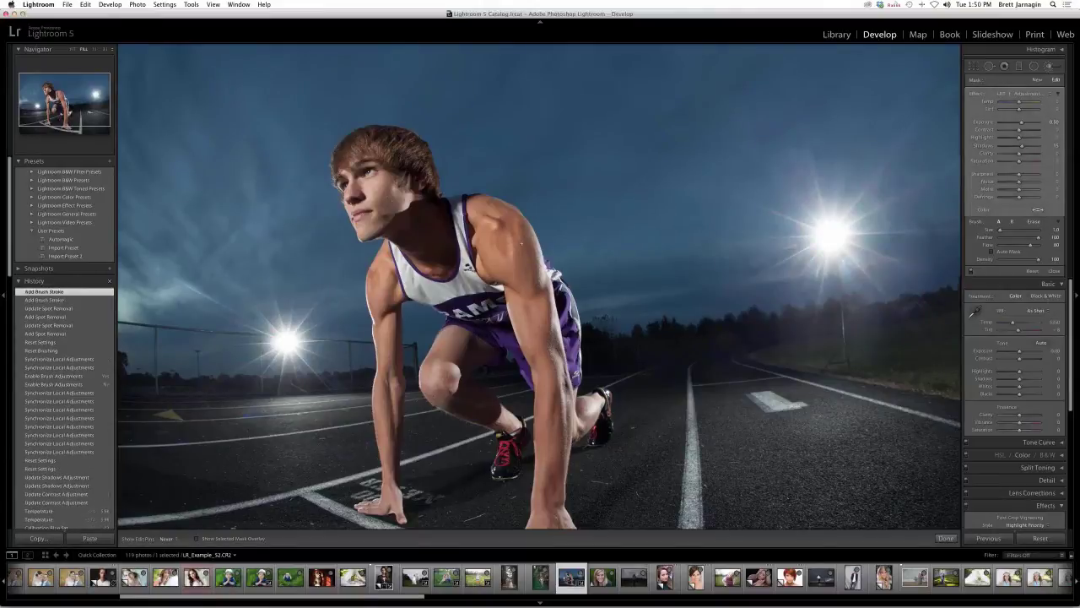
key(Delete)
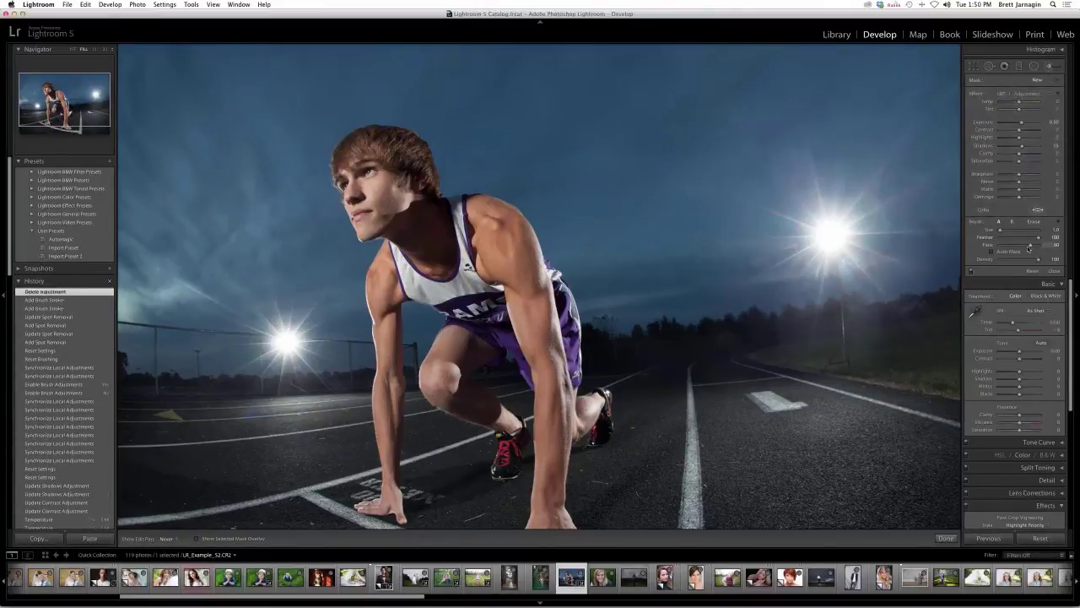
drag(1023, 248, 1025, 248)
click(510, 253)
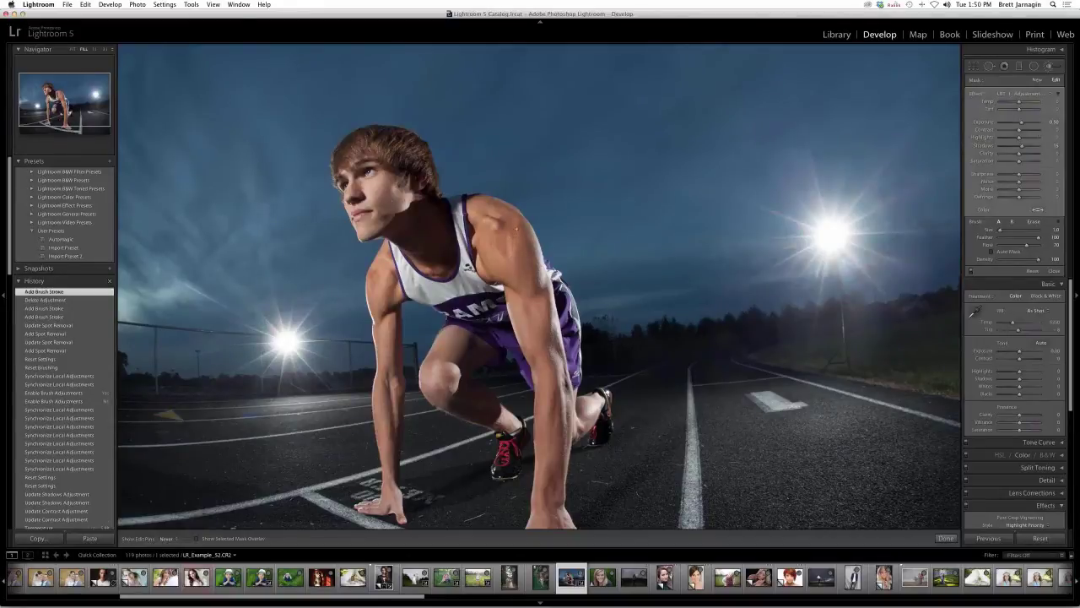
click(501, 254)
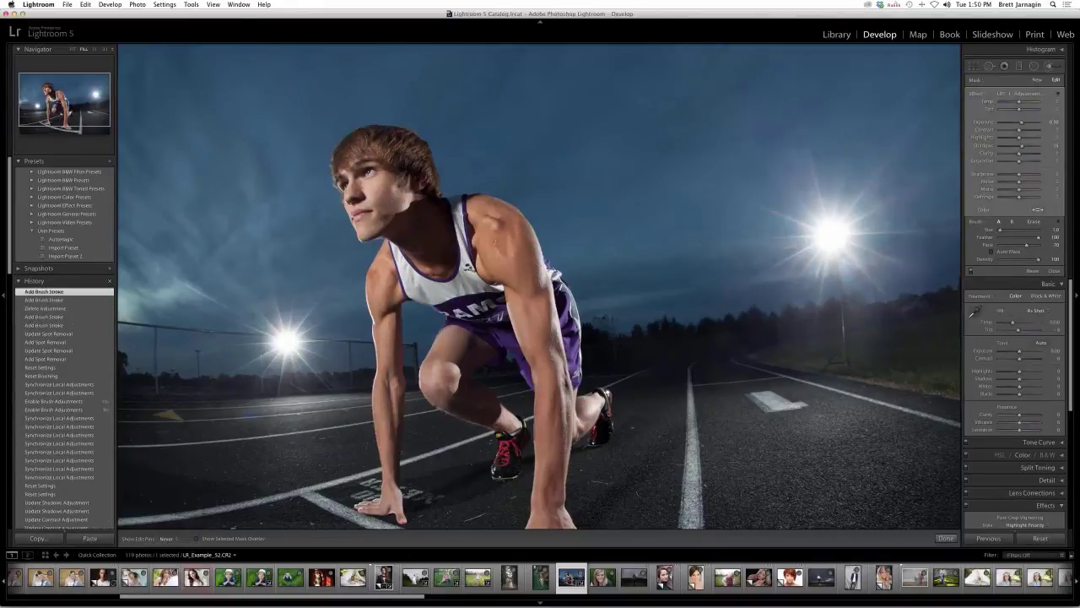
click(495, 241)
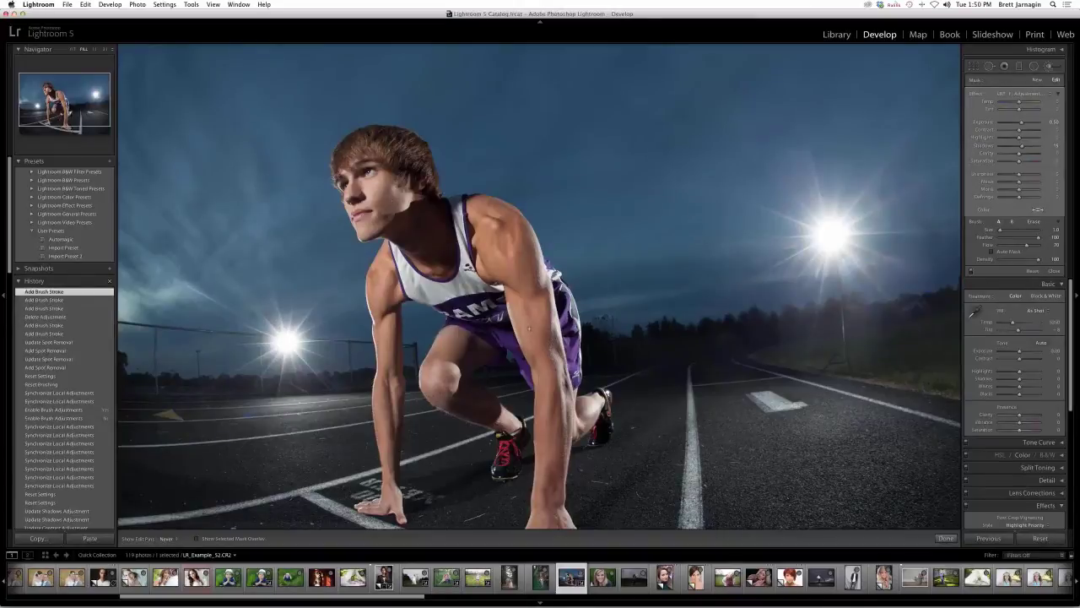
- Brighten the runner's upper arm and forearm with strokes and dabs
drag(523, 307, 545, 308)
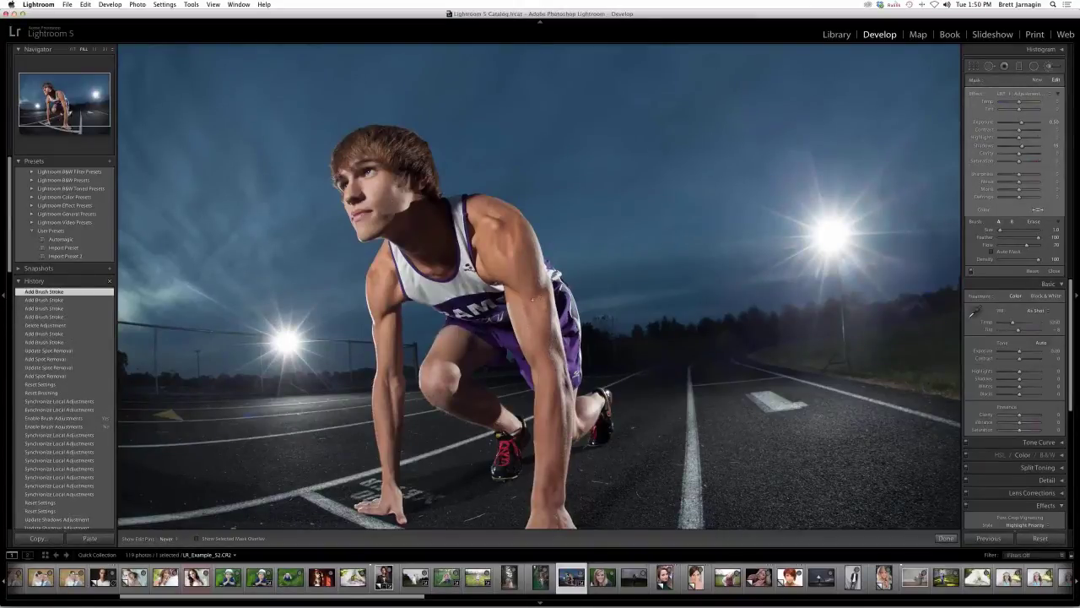
mouse_move(530, 299)
mouse_down()
mouse_move(553, 431)
mouse_move(553, 393)
mouse_up()
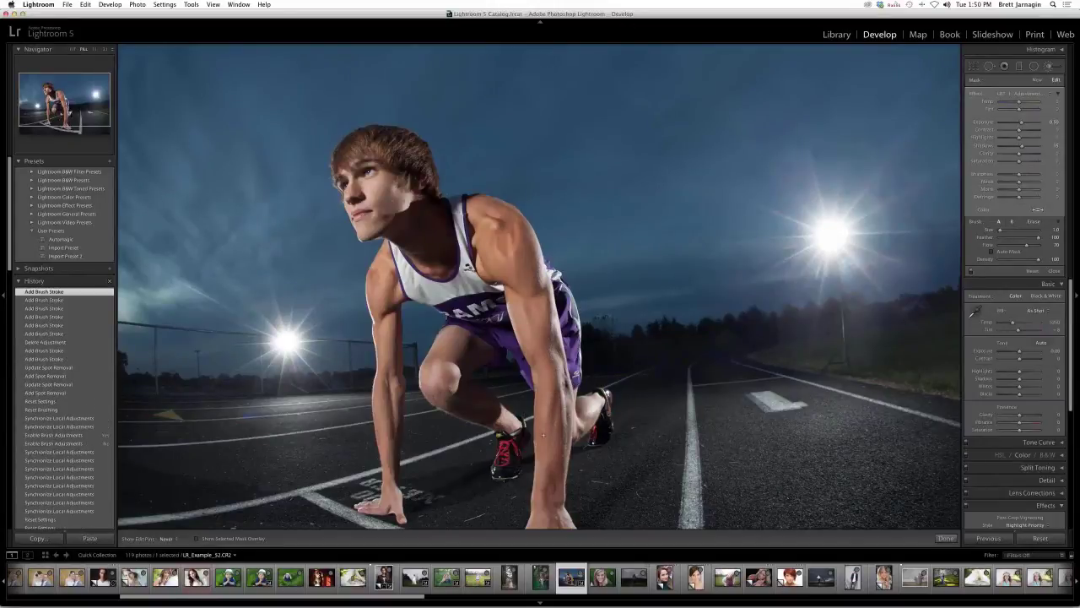
click(544, 436)
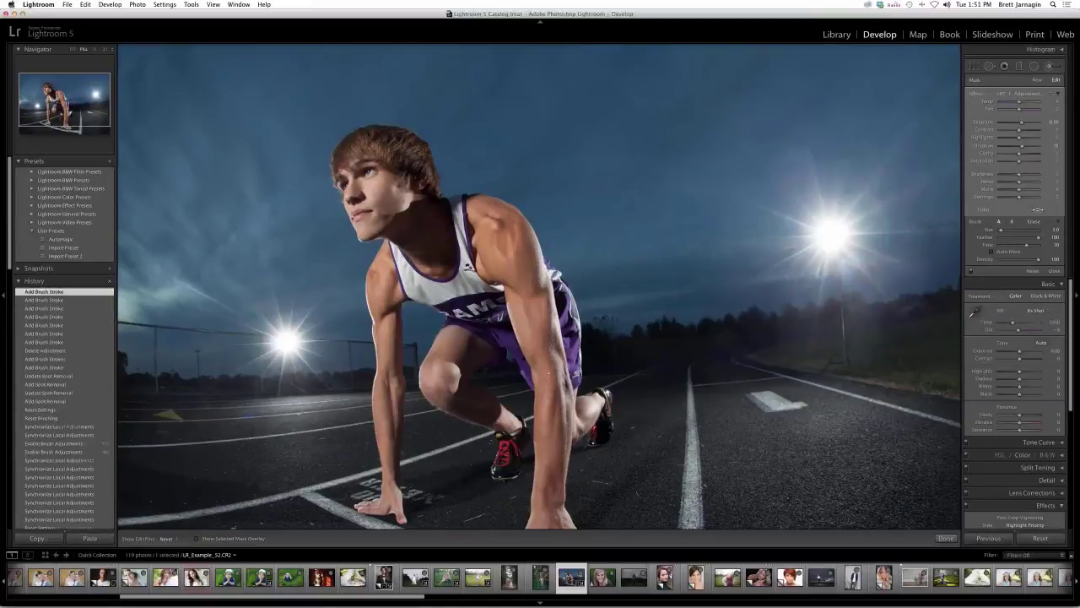
click(548, 373)
click(384, 288)
click(387, 316)
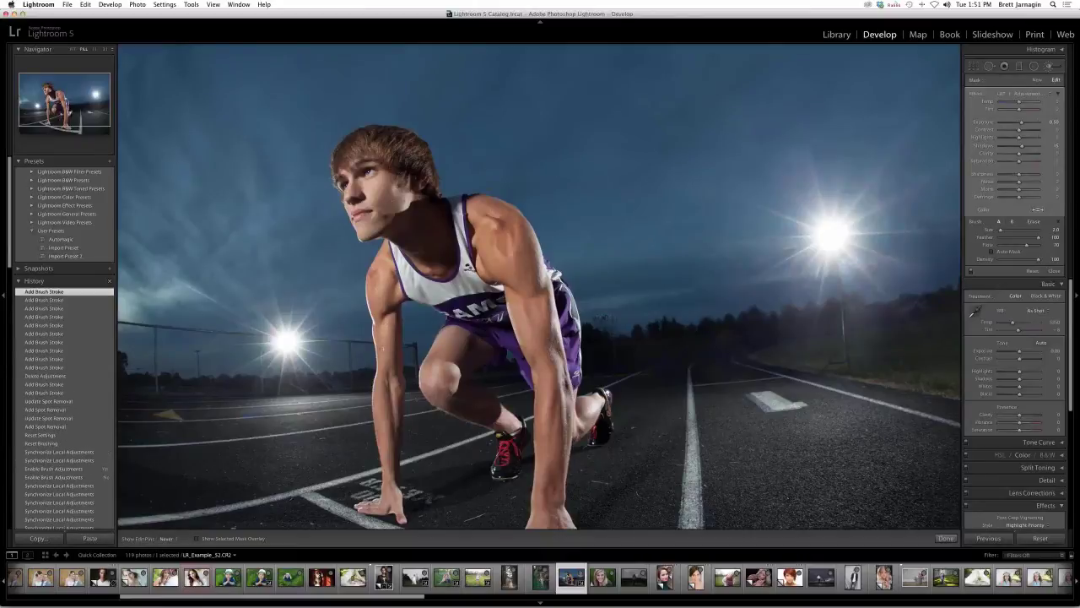
click(382, 350)
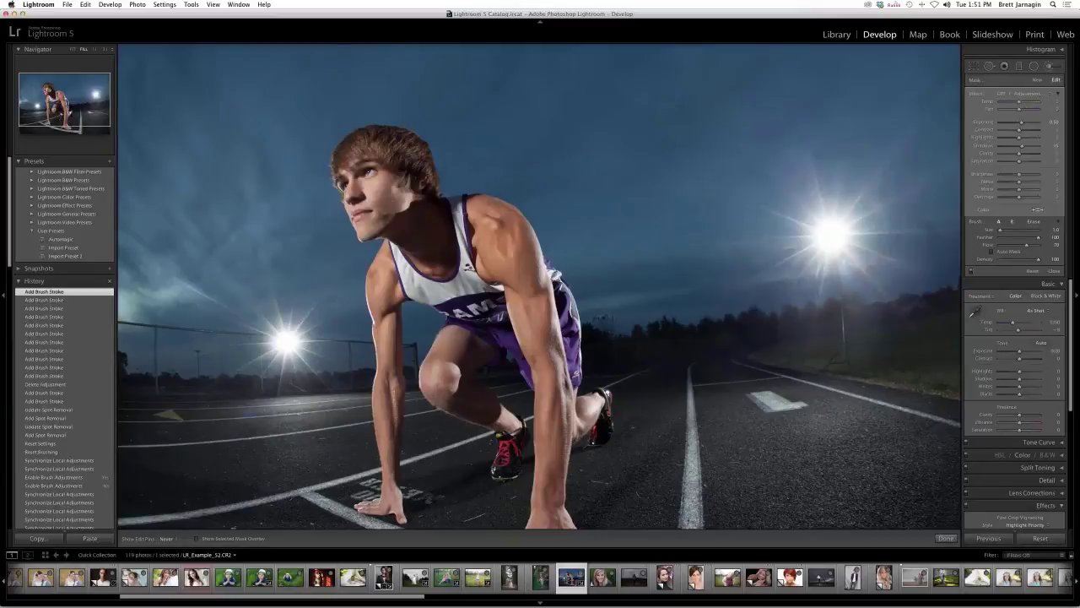
click(385, 376)
click(393, 383)
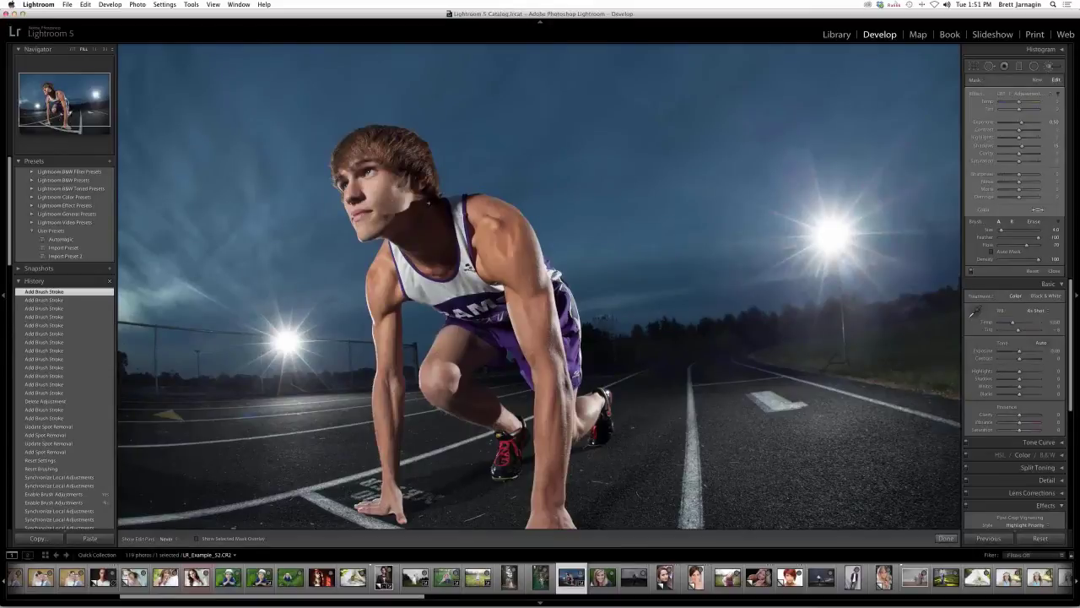
- Add brightening dabs near the ear, along the jaw and lower on the runner
click(413, 231)
click(420, 157)
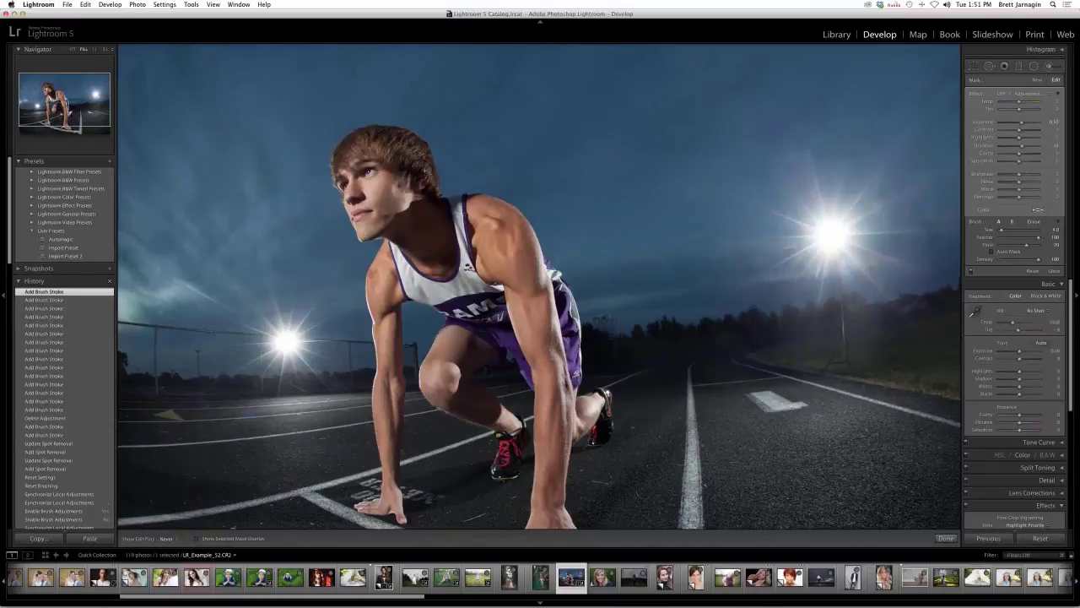
click(427, 191)
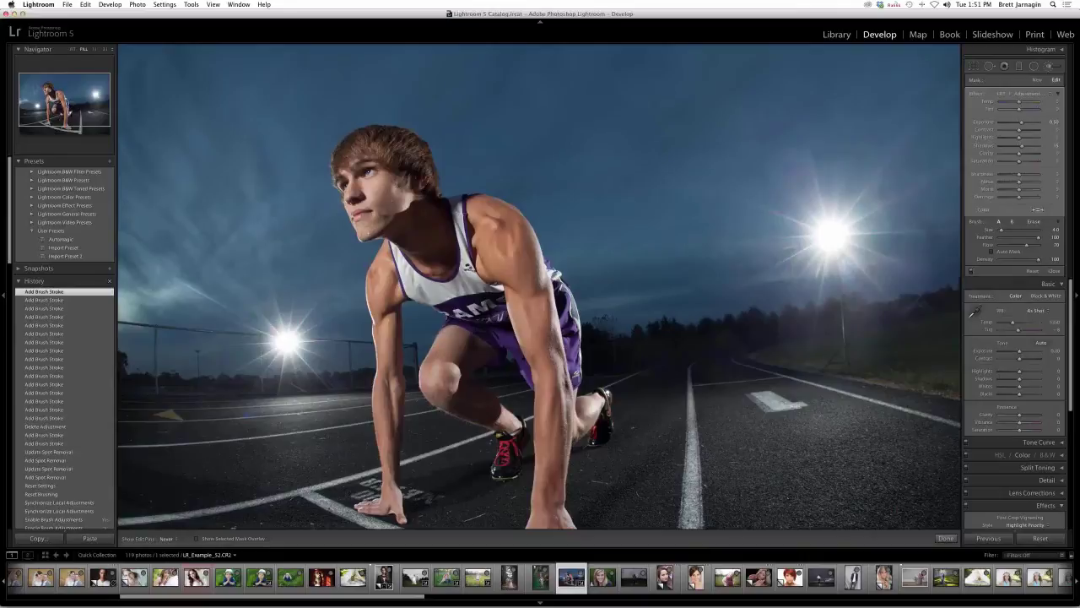
click(385, 215)
click(544, 361)
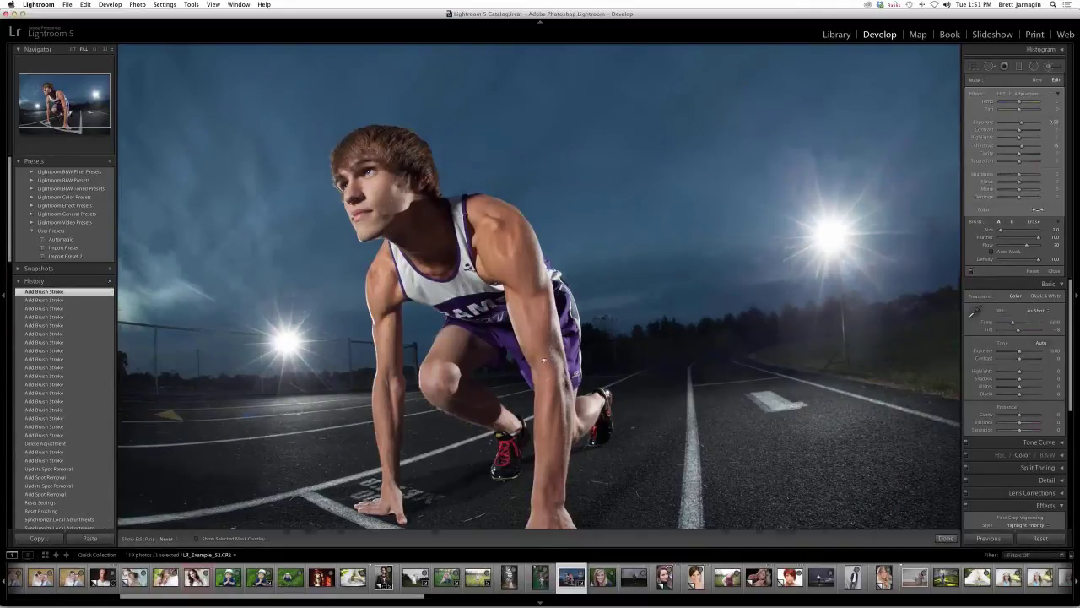
scroll(543, 361, down, 1)
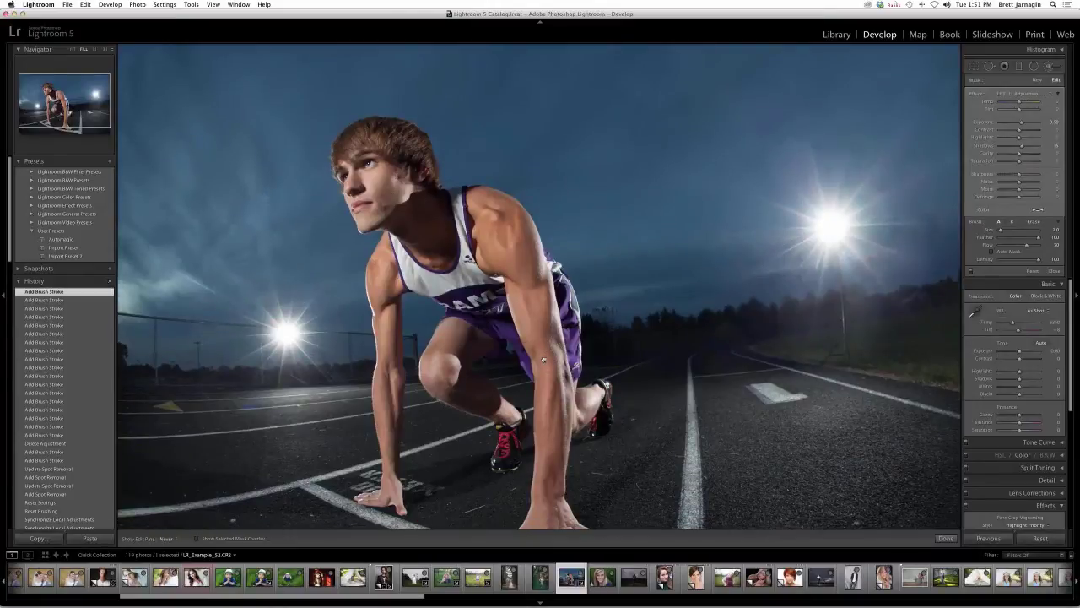
scroll(544, 361, down, 5)
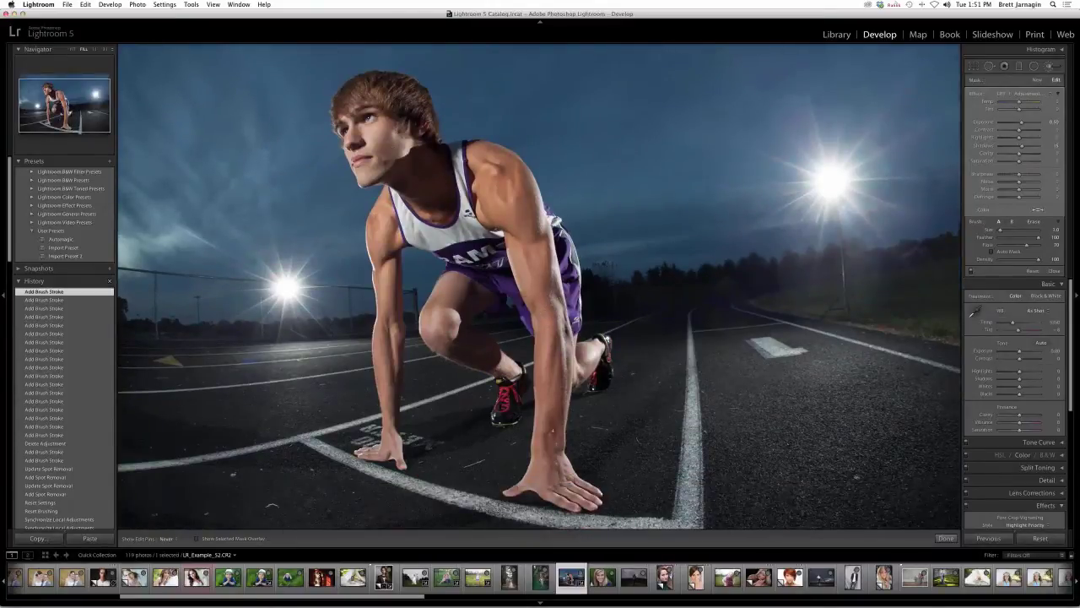
drag(272, 507, 272, 499)
click(271, 505)
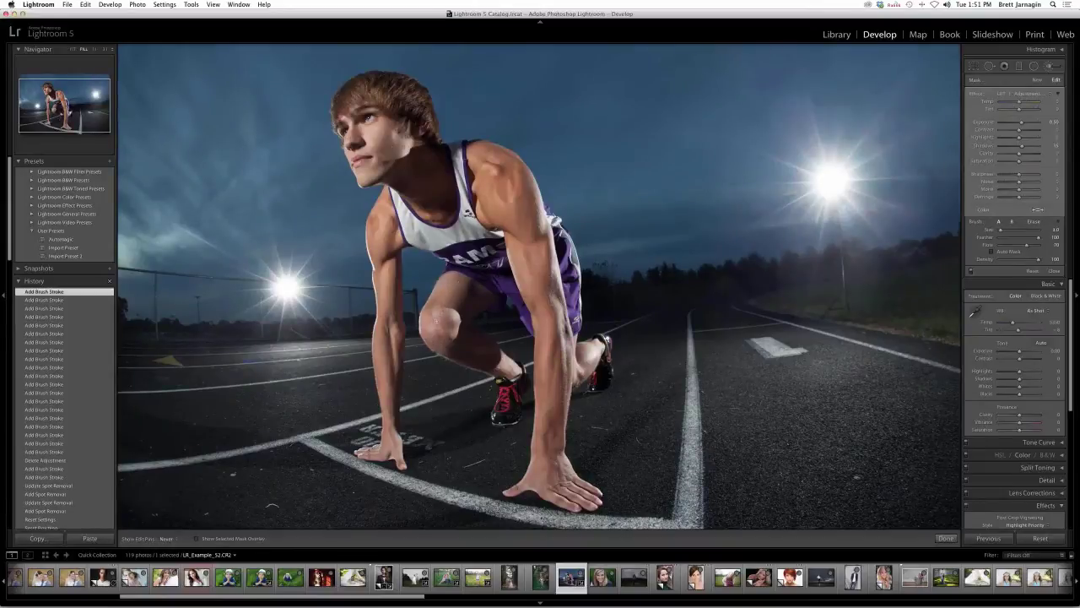
click(271, 503)
- Paint LRT Adjustment Darken brush dabs on the runner, then start a new brush adjustment
click(1028, 94)
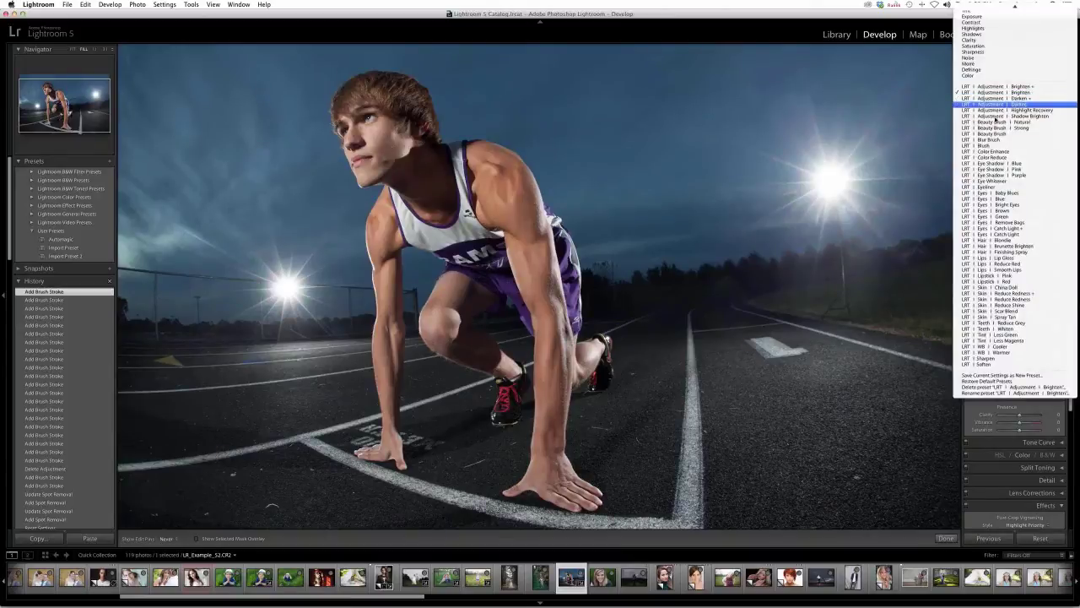
key(Return)
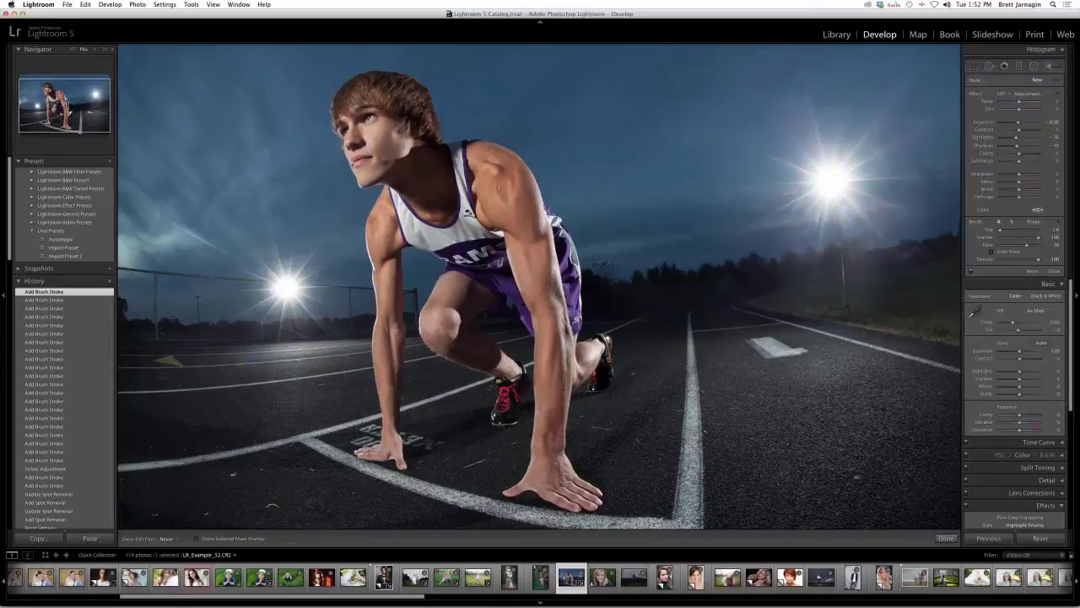
click(272, 504)
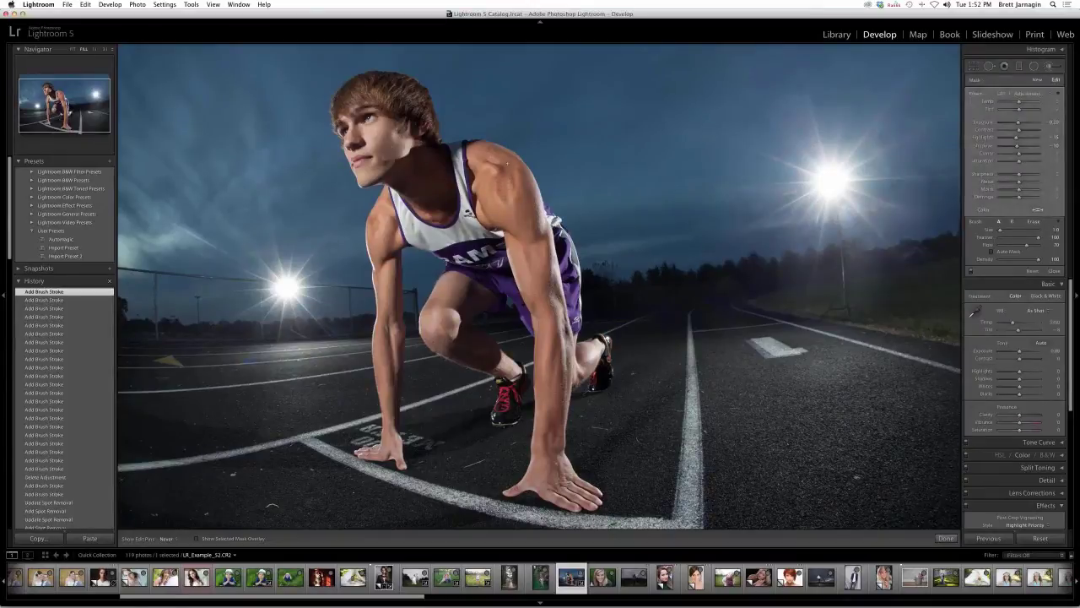
click(271, 504)
click(272, 505)
click(548, 450)
click(548, 421)
click(549, 480)
click(385, 267)
click(1037, 80)
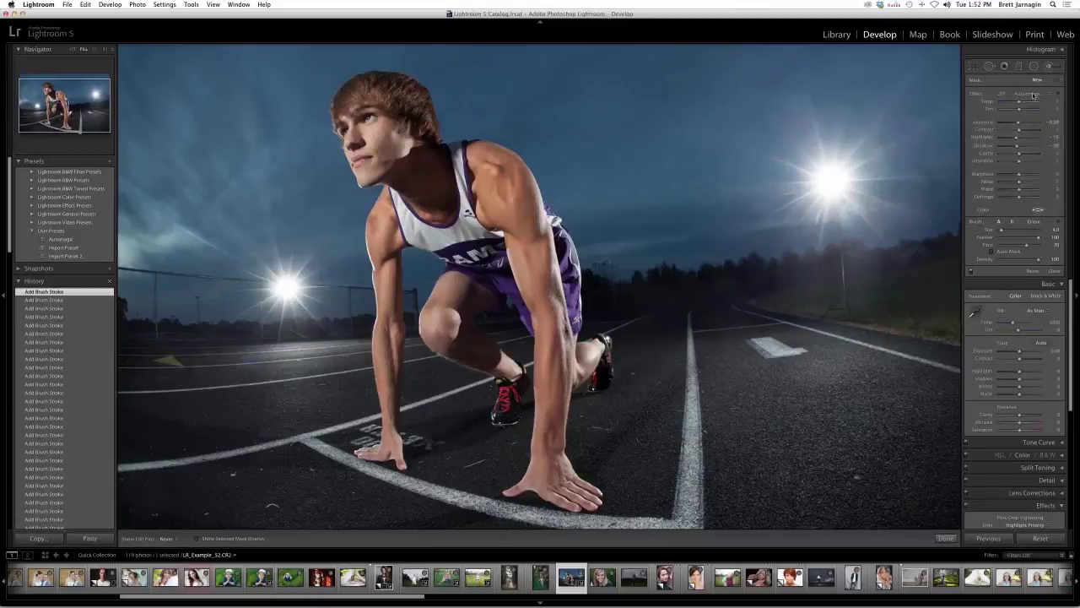
click(1033, 95)
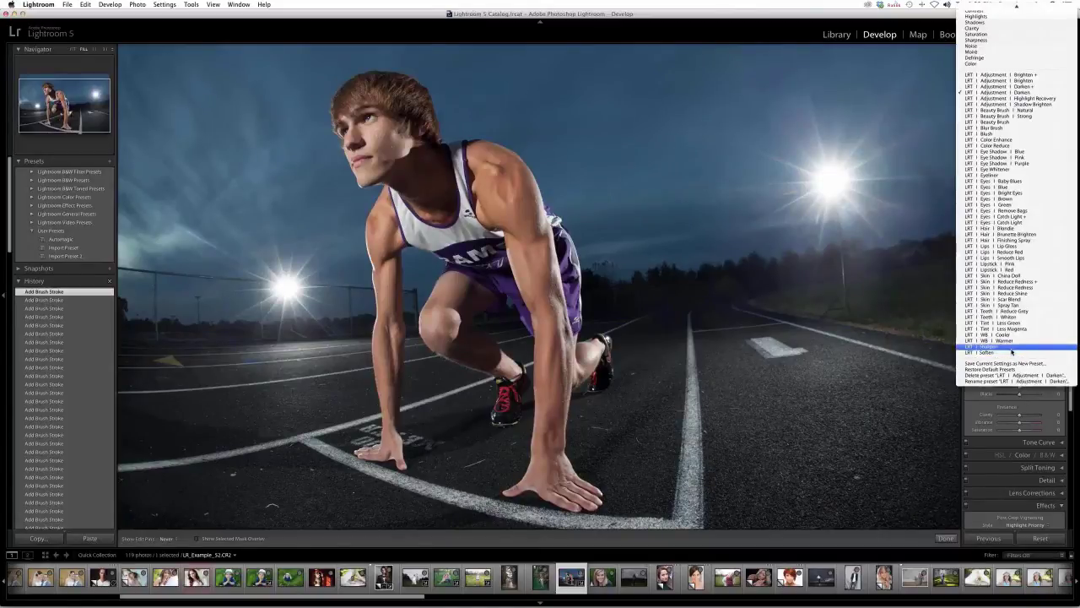
- Paint a large LRT Sharpen brush stroke over the right-hand track
click(1010, 347)
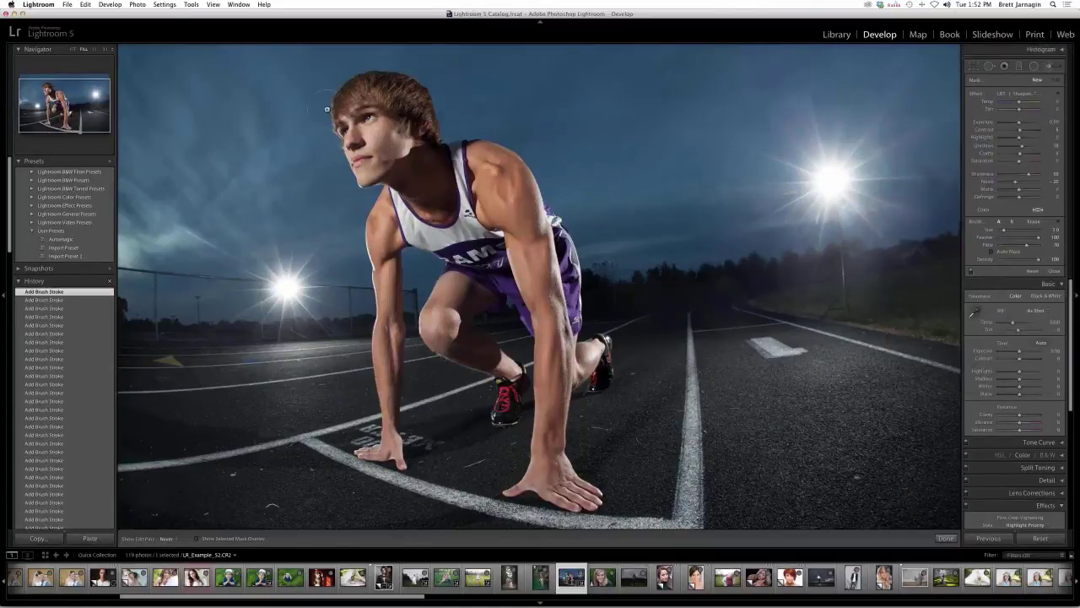
key(bracketright)
key(bracketright)
click(882, 314)
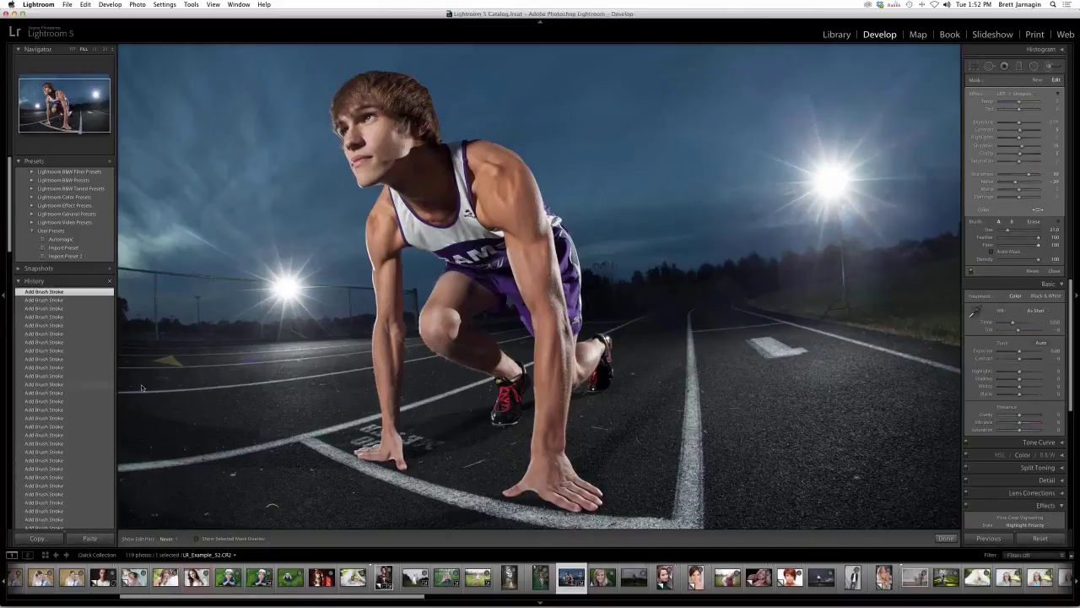
- Toggle the brush adjustments off and on to compare, ending with them on
click(970, 272)
click(970, 271)
click(971, 271)
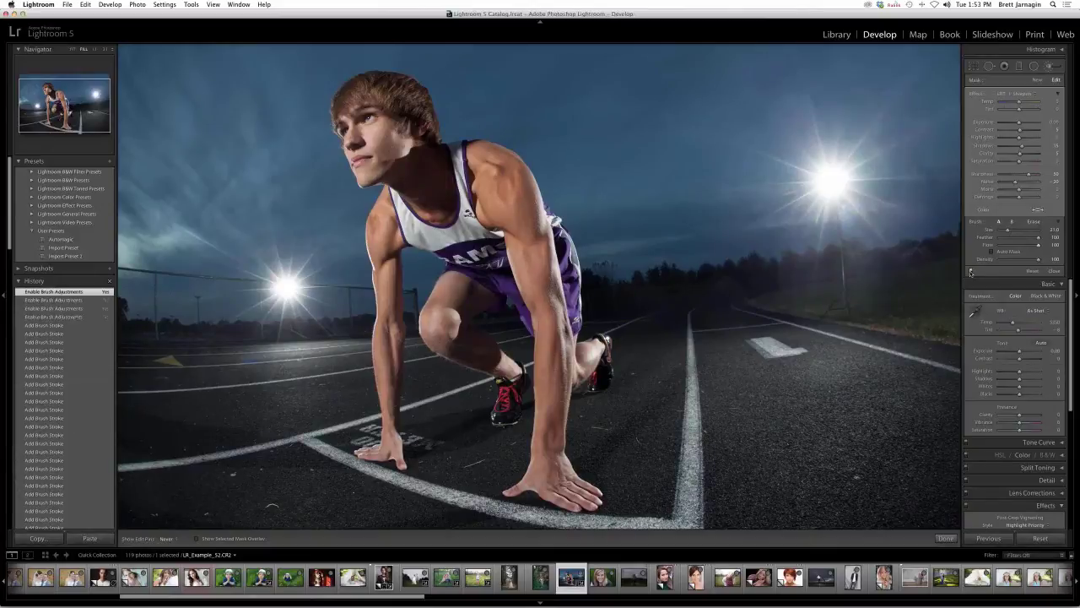
click(970, 272)
click(970, 272)
click(970, 271)
click(970, 272)
click(970, 272)
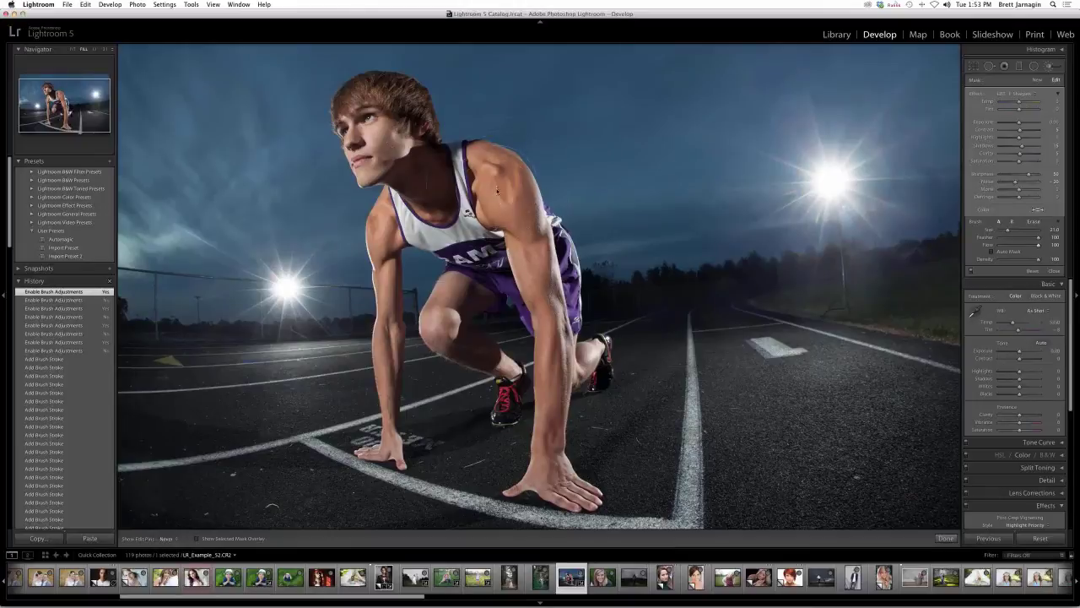
- Warm the boy's jaw and neck with LRT WB Warmer at brush size 15, then fine-tune Temp
click(1024, 93)
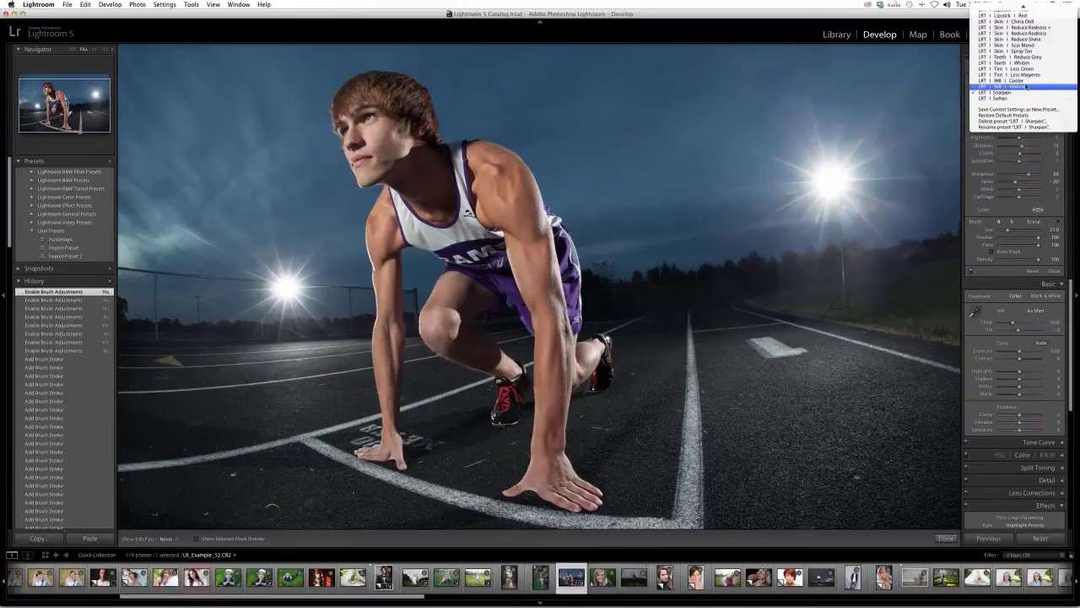
click(1025, 86)
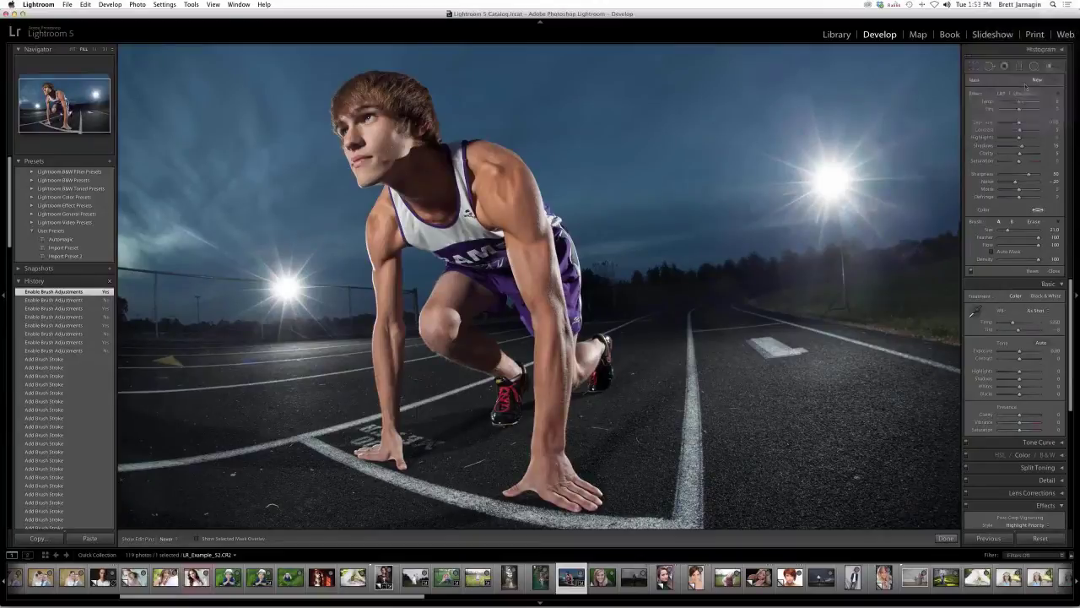
key(bracketleft)
key(bracketleft)
key(bracketleft)
key(bracketleft)
drag(417, 154, 440, 153)
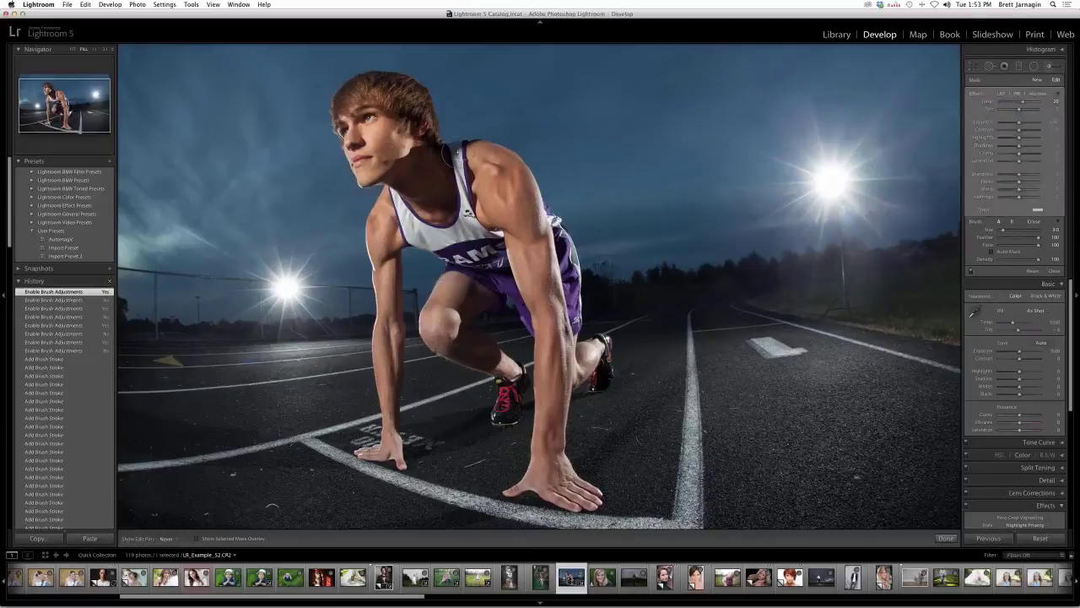
click(760, 154)
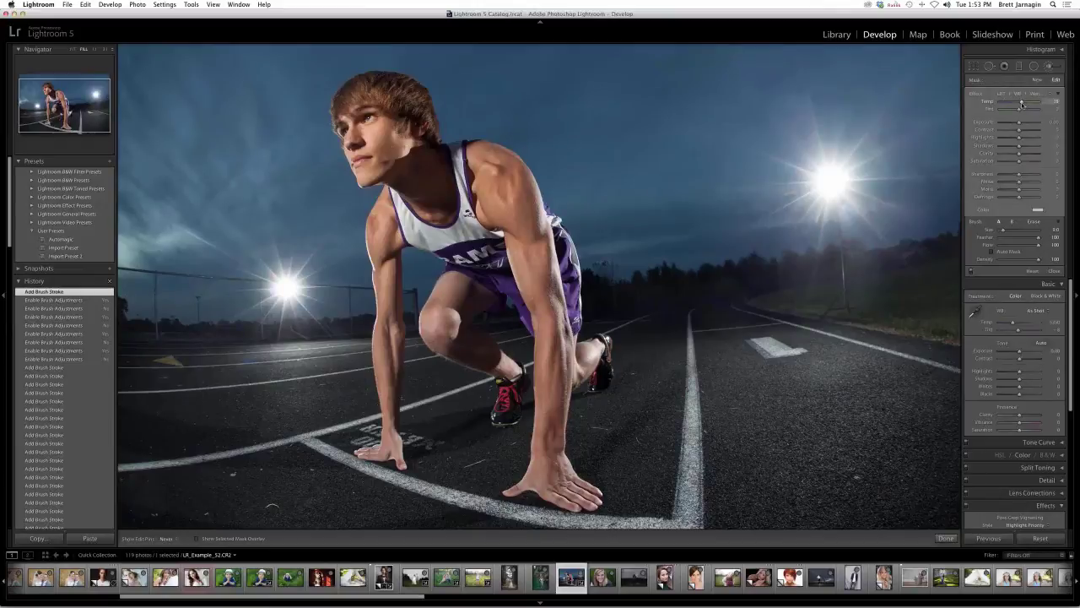
drag(1022, 103, 1020, 106)
click(1020, 105)
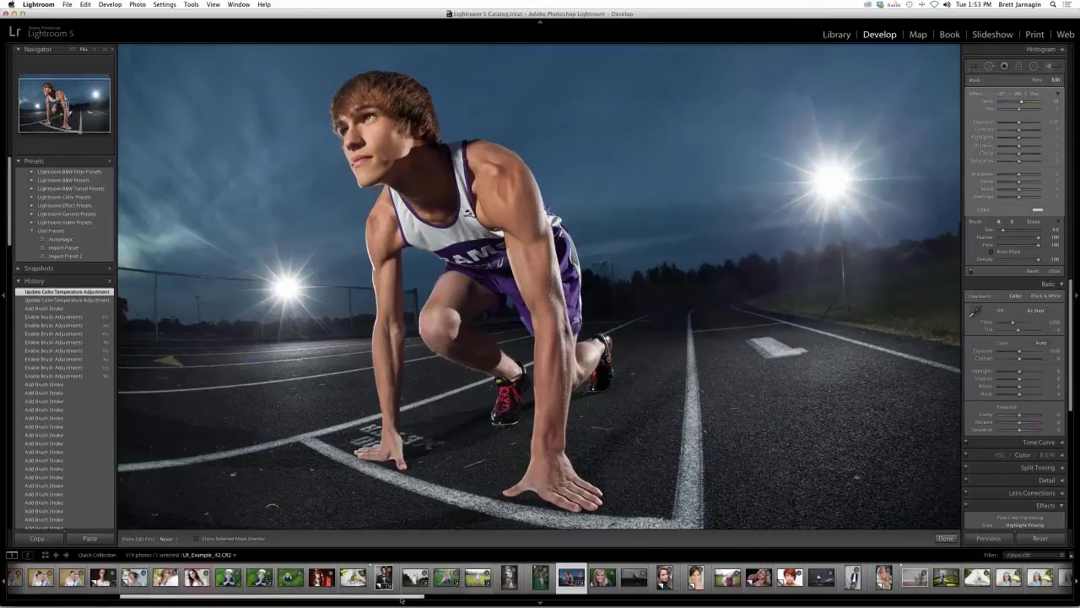
- Open the beth-2 toddler portrait from the filmstrip, zoomed out to show the whole photo
drag(402, 599, 1049, 599)
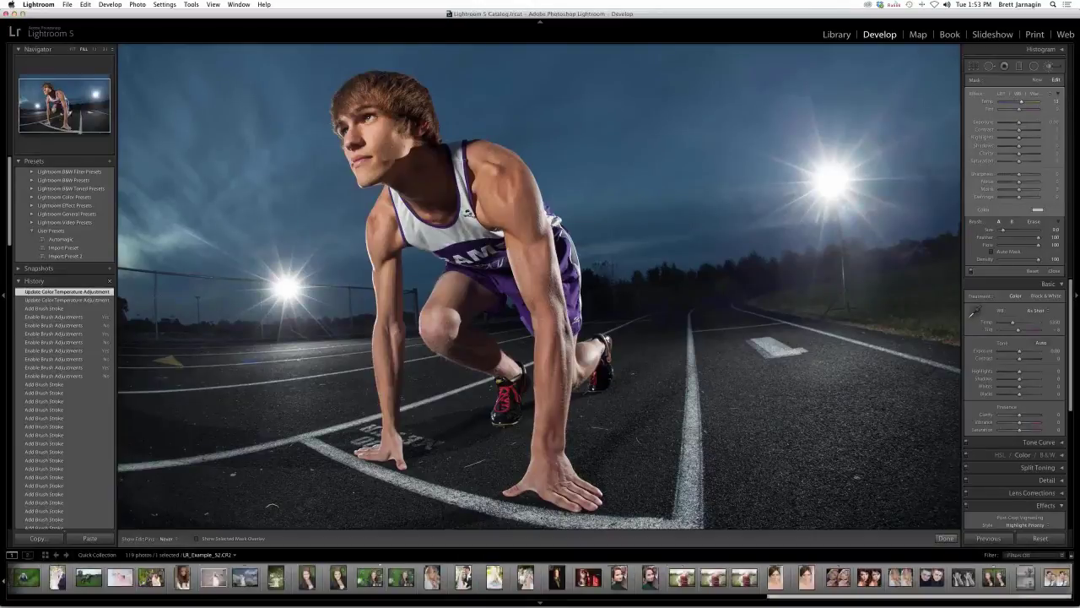
click(741, 588)
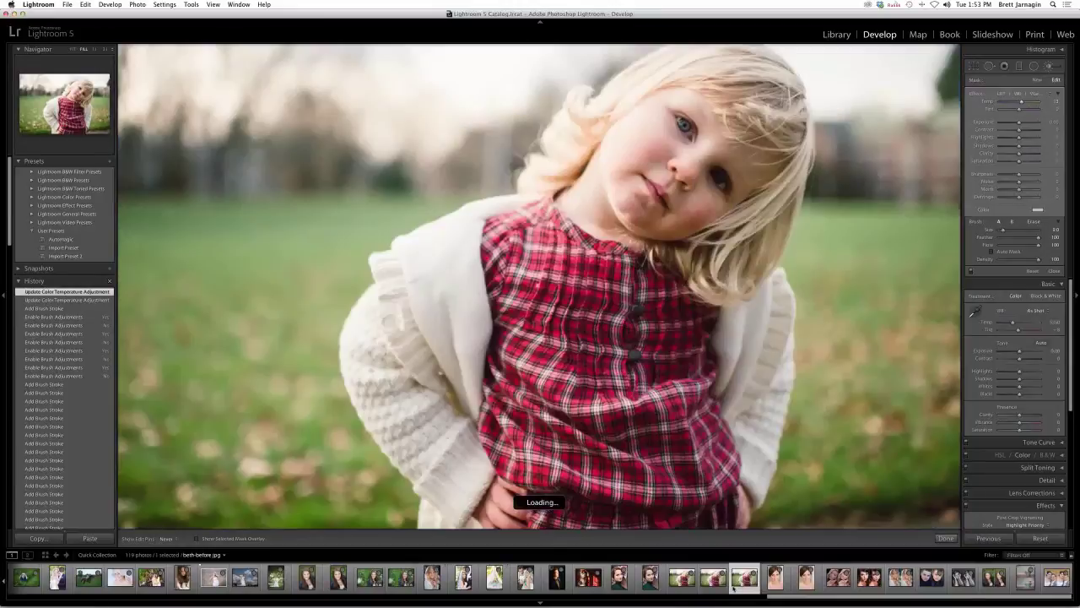
click(712, 585)
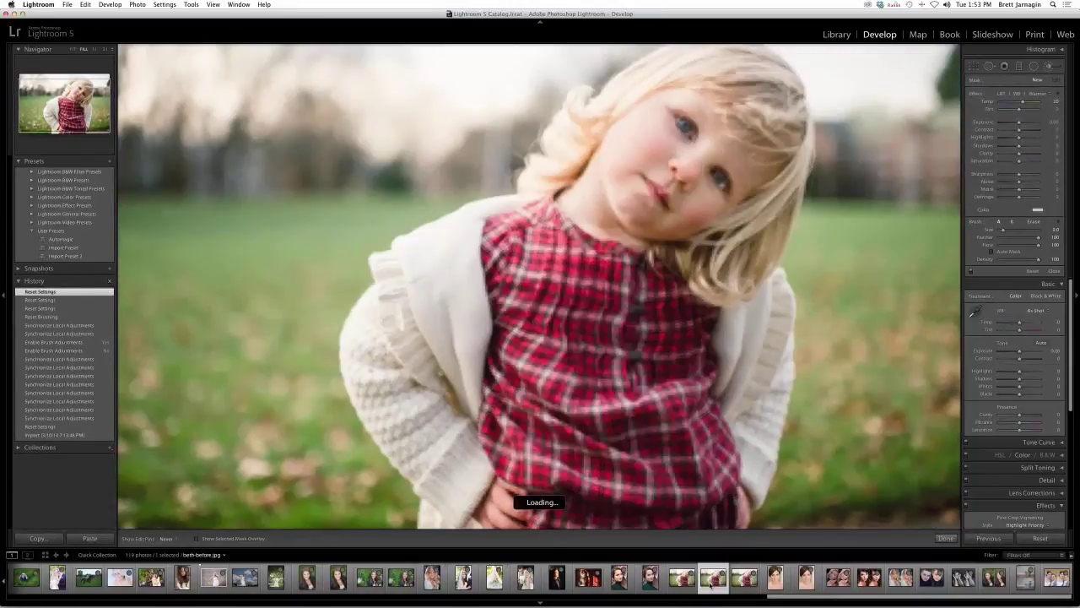
click(682, 580)
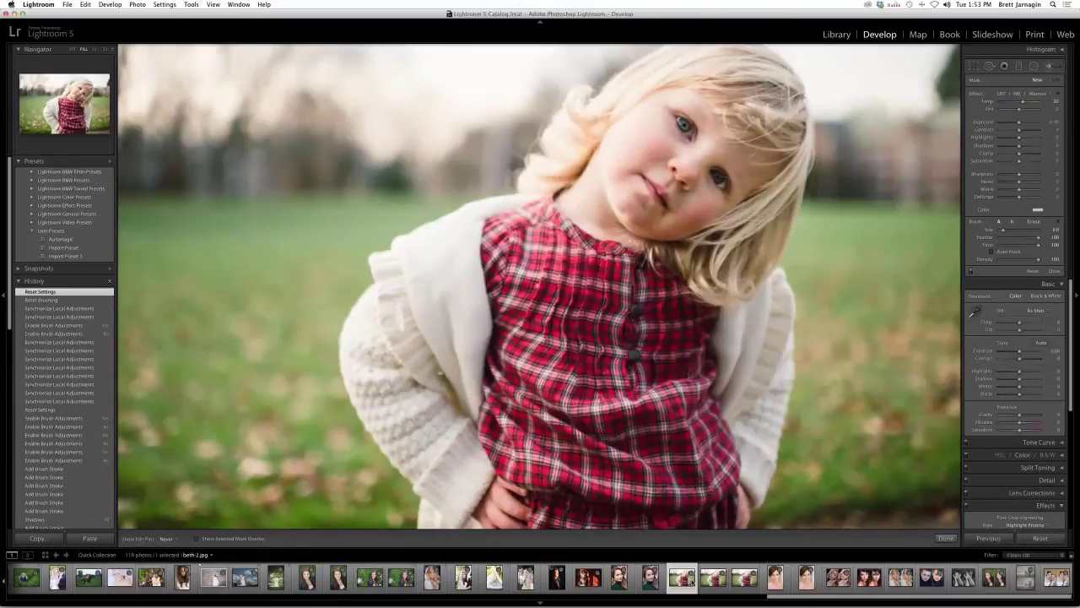
key(Right)
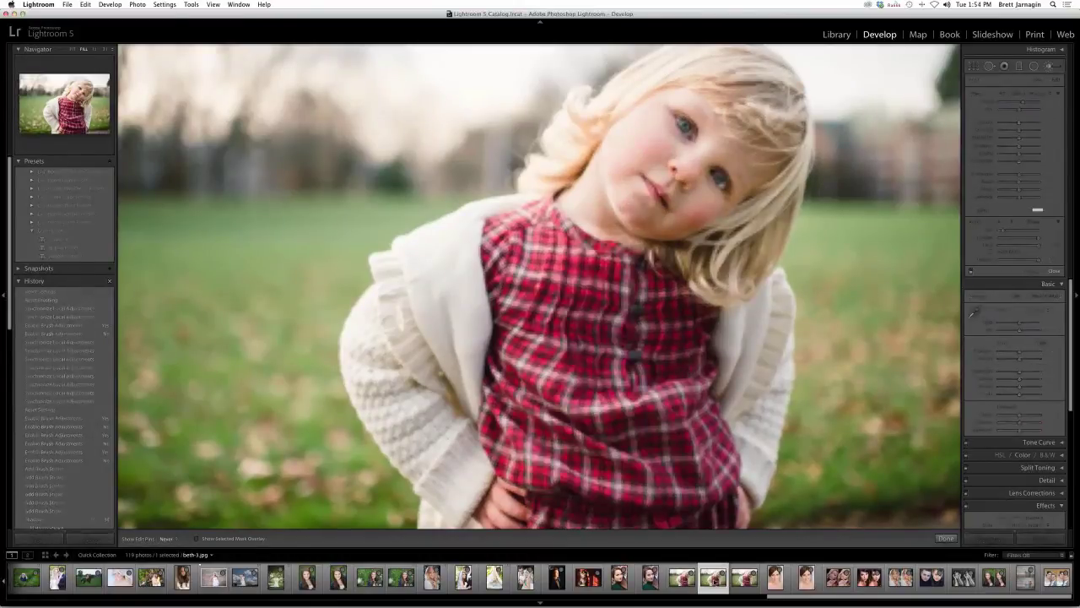
key(super+minus)
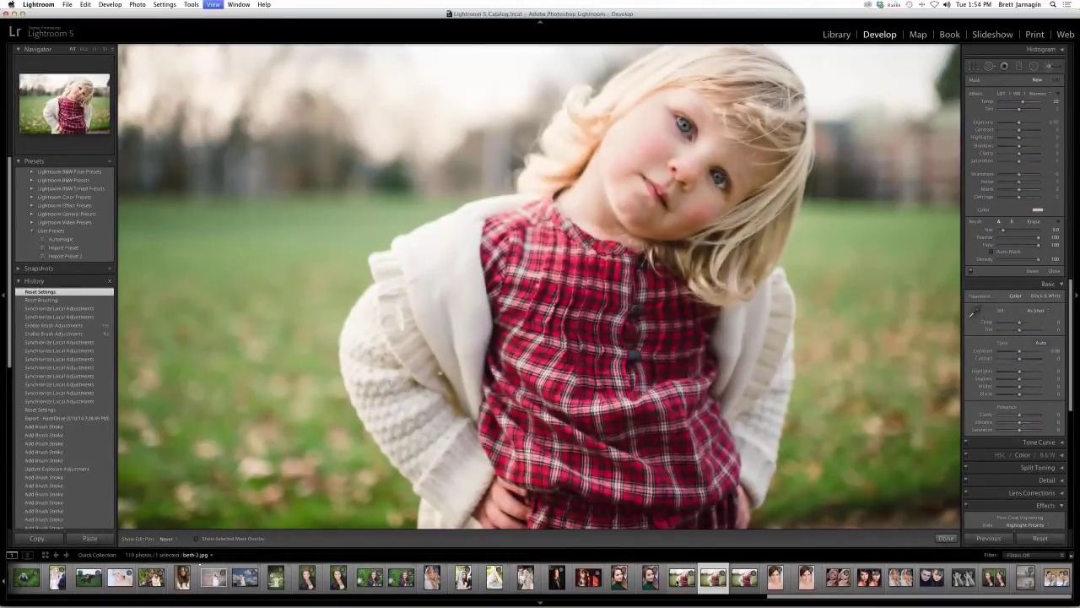
key(super+minus)
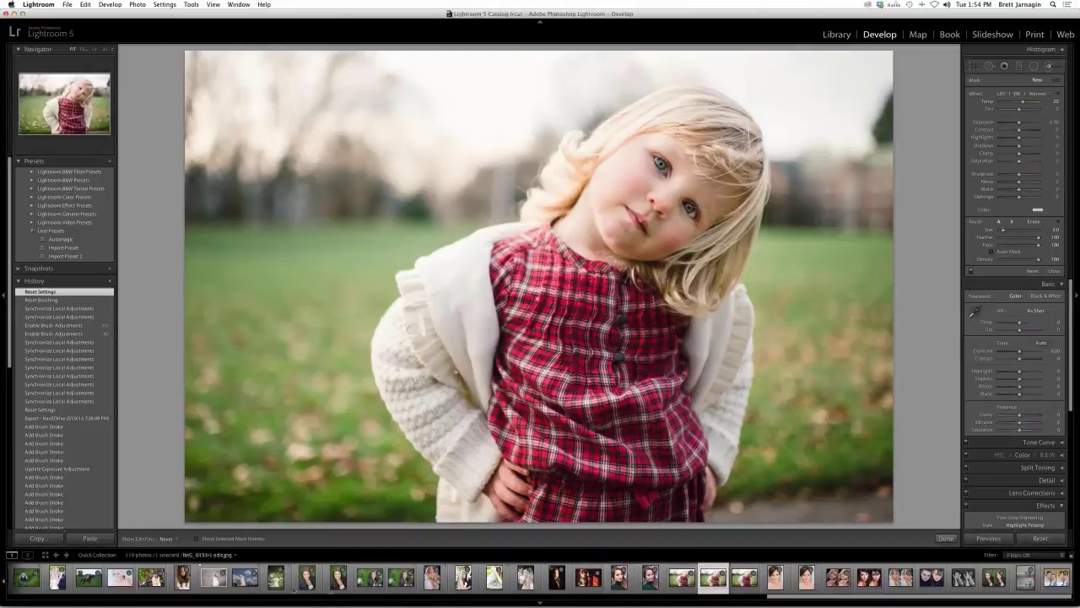
click(679, 577)
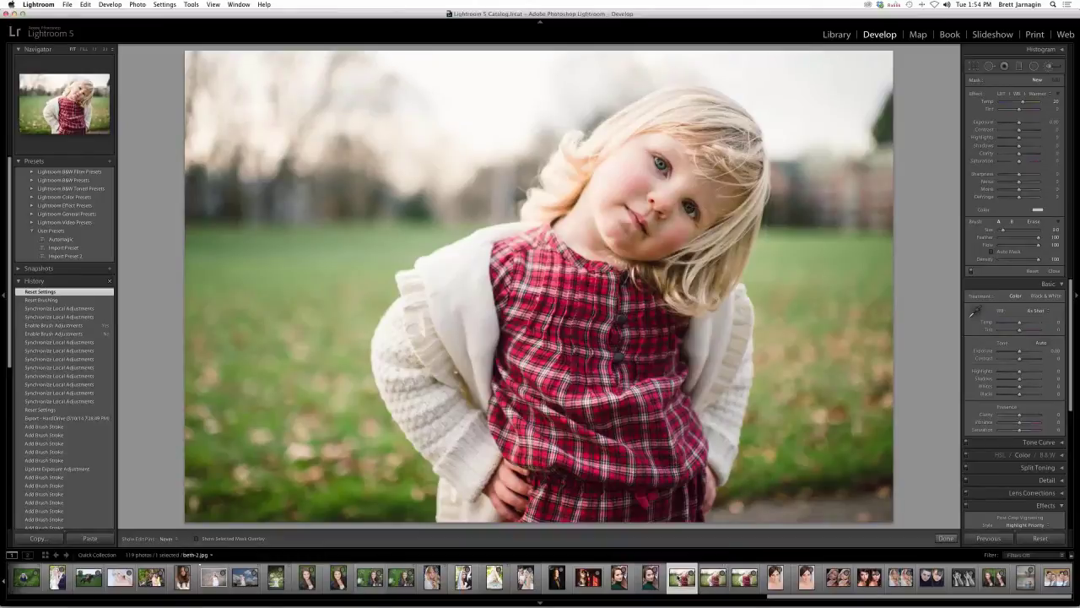
click(1028, 94)
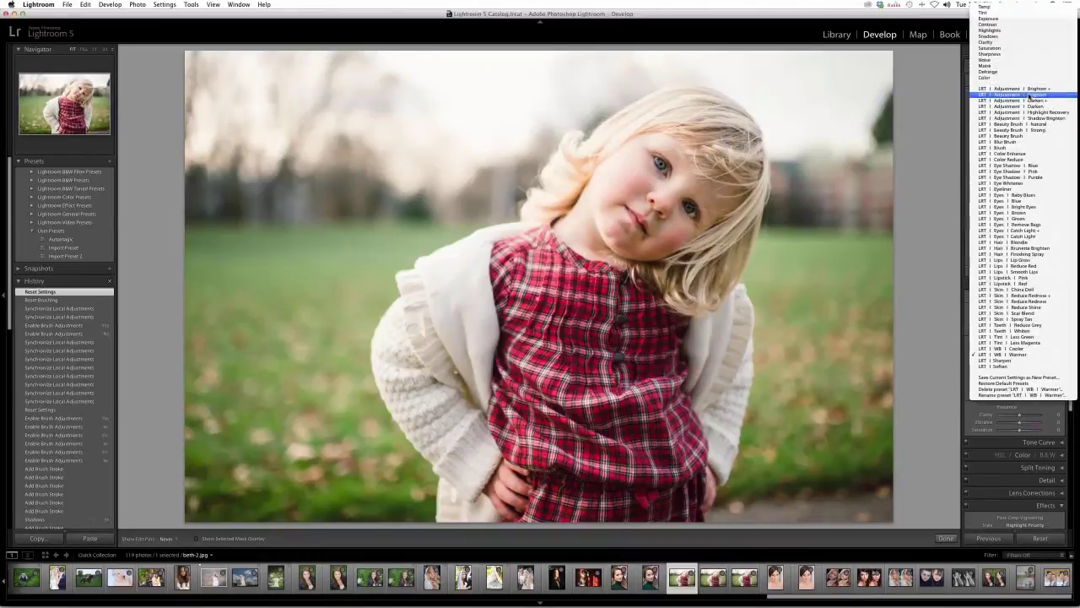
- Brighten the girl's lips and eyes with LRT Adjustment Brighten strokes at feather 57
click(1029, 96)
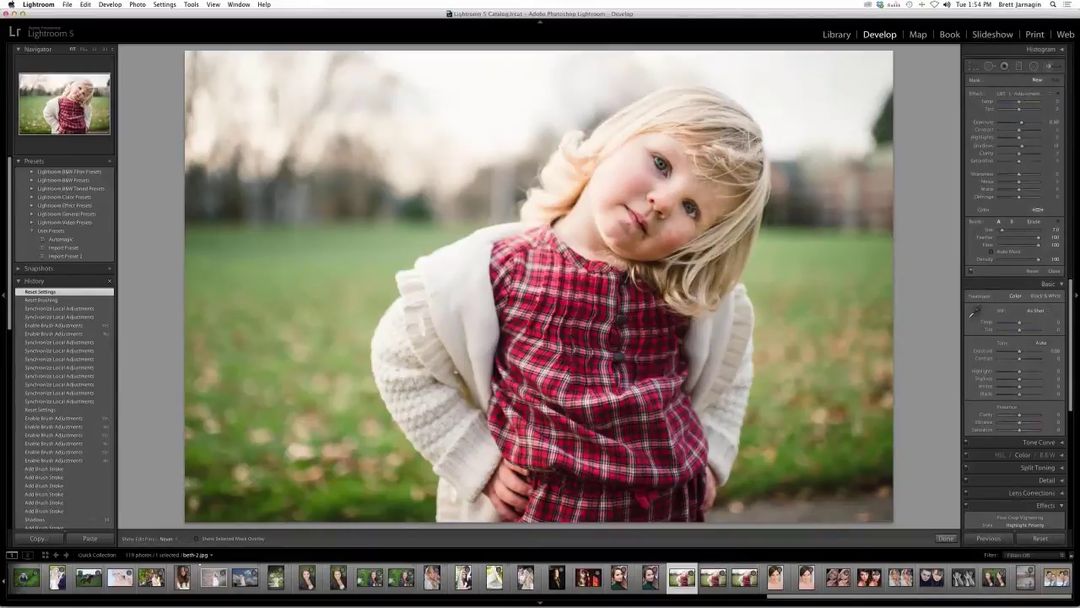
mouse_move(656, 242)
mouse_down()
mouse_move(667, 253)
mouse_move(621, 242)
mouse_move(617, 231)
mouse_move(646, 226)
mouse_up()
click(660, 165)
click(691, 207)
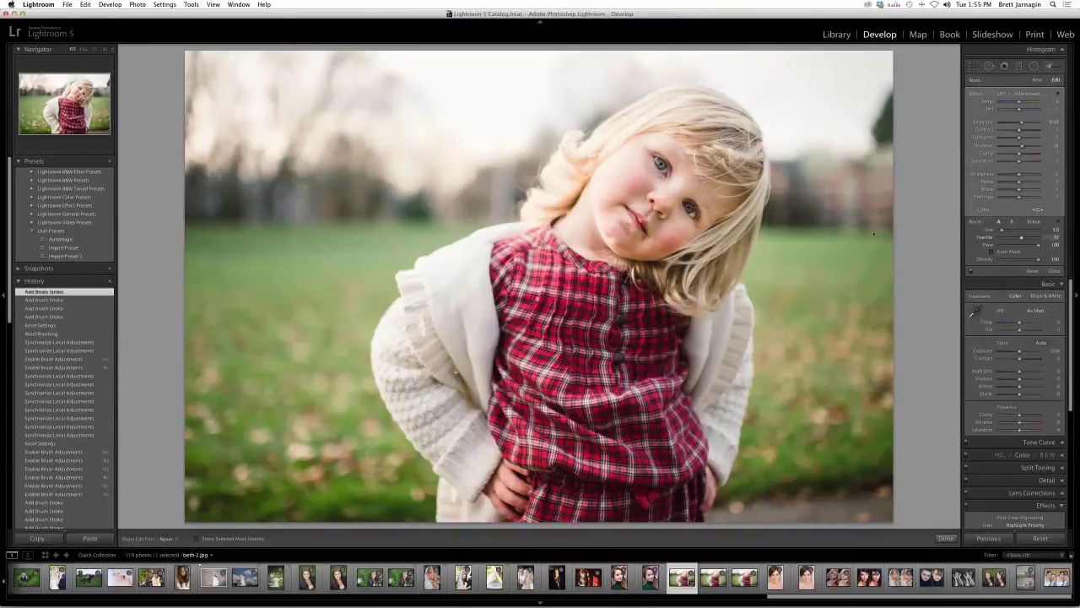
click(1021, 242)
click(629, 198)
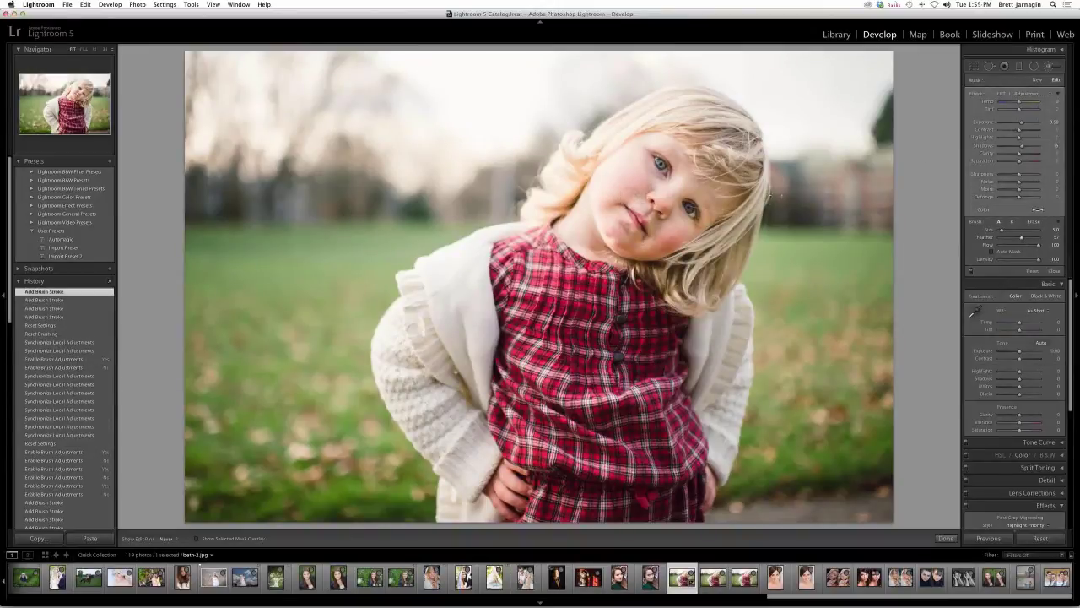
- Paint a new LRT Skin preset brush adjustment over the girl's face
click(1037, 79)
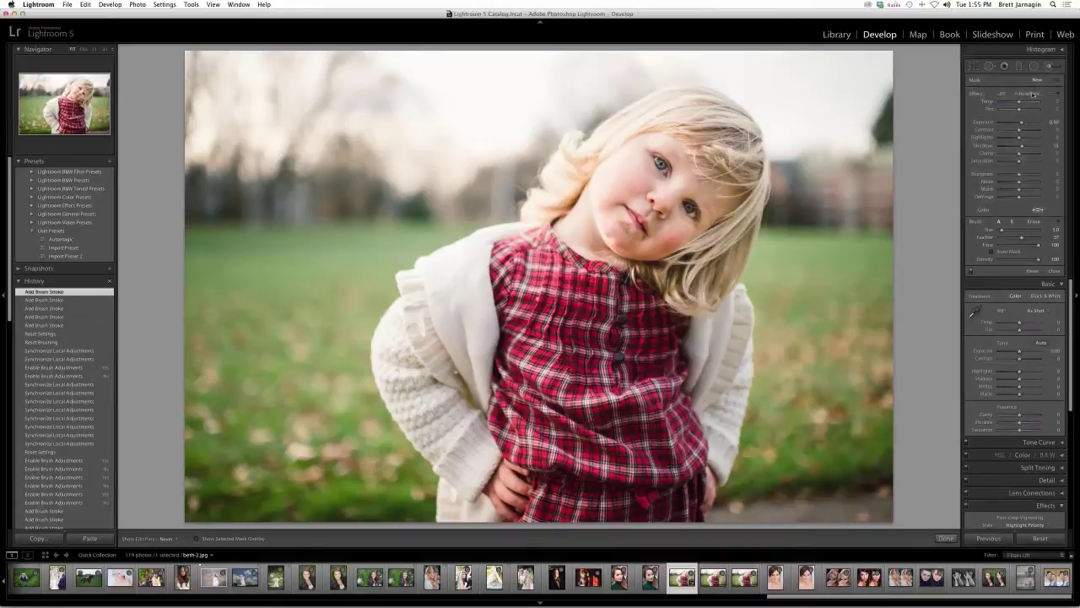
click(1034, 93)
click(1013, 286)
click(680, 227)
click(614, 216)
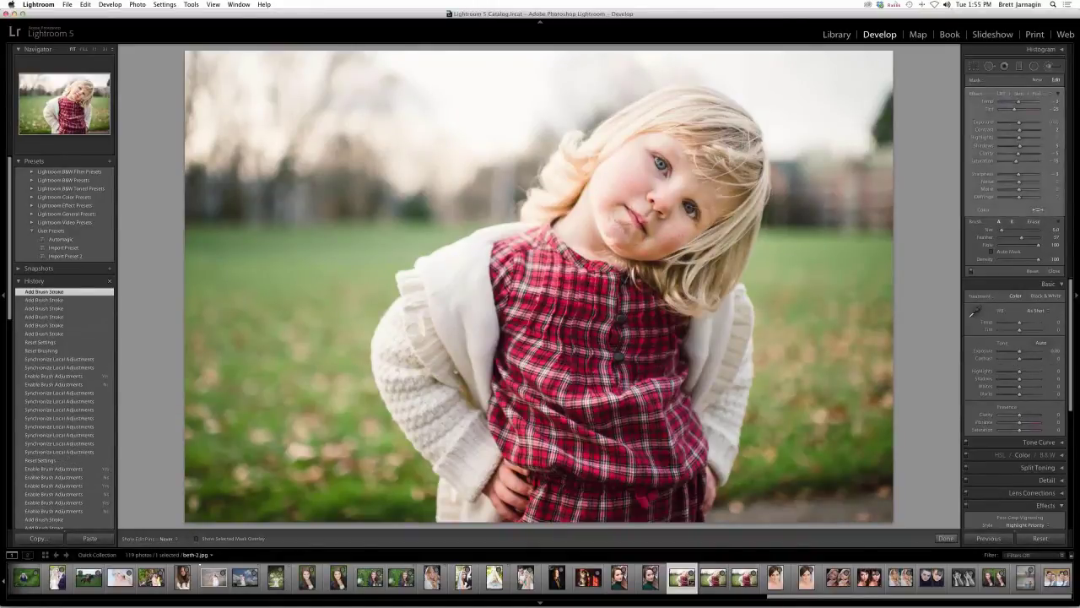
click(667, 200)
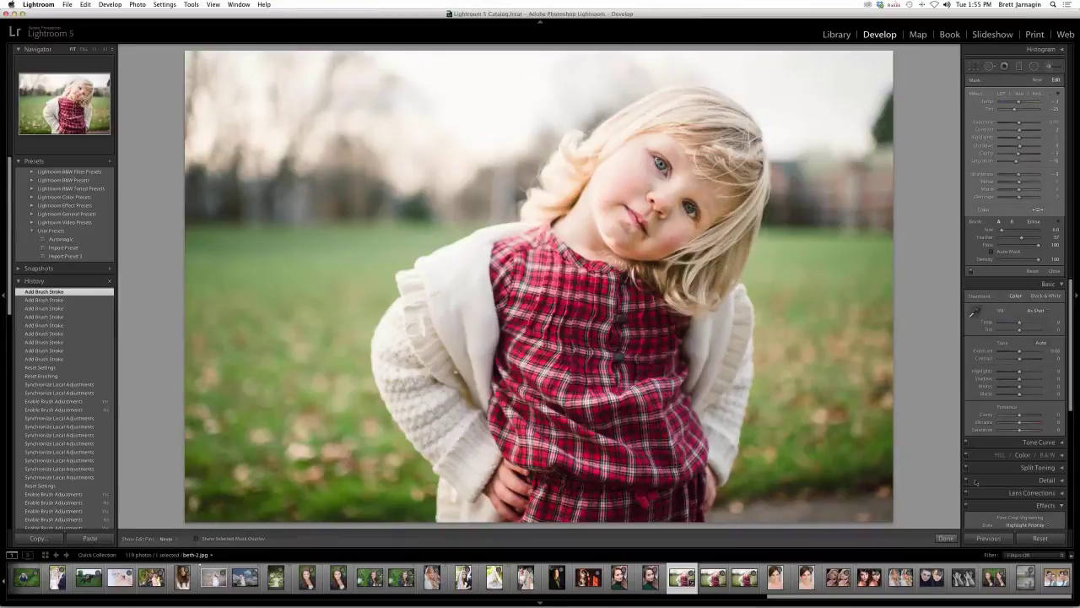
- Open the couple portrait bl_16420407.NEF and inspect its calibration profile and process version lists
scroll(975, 482, down, 5)
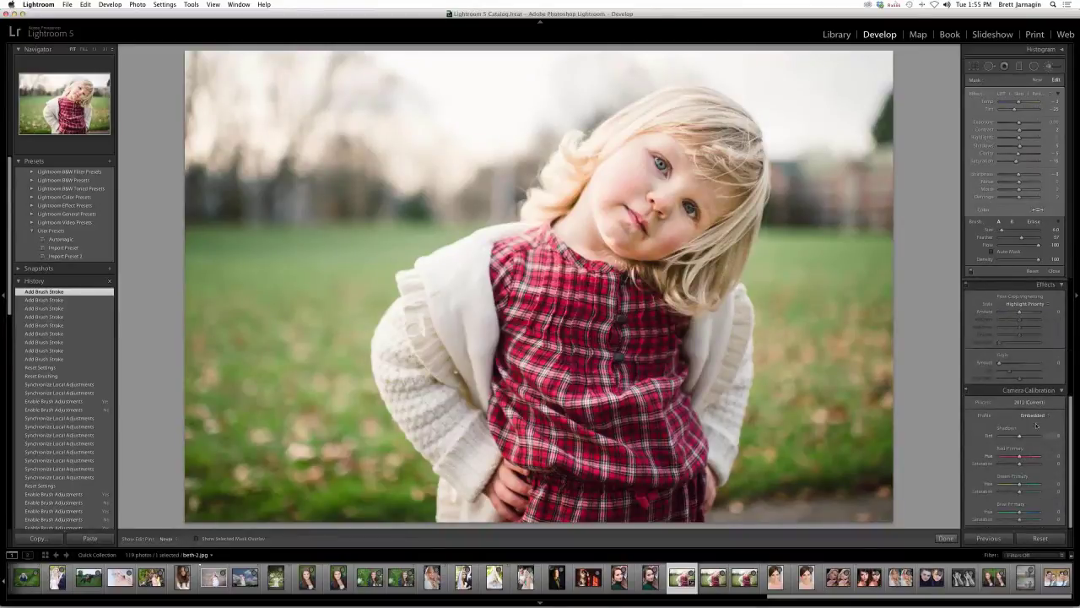
click(651, 576)
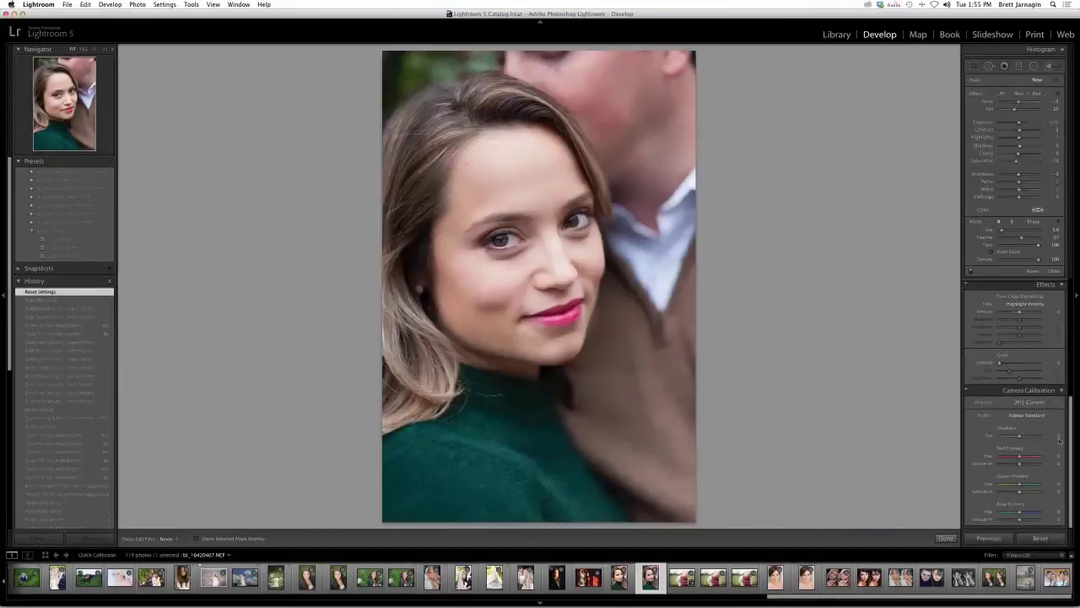
click(1033, 415)
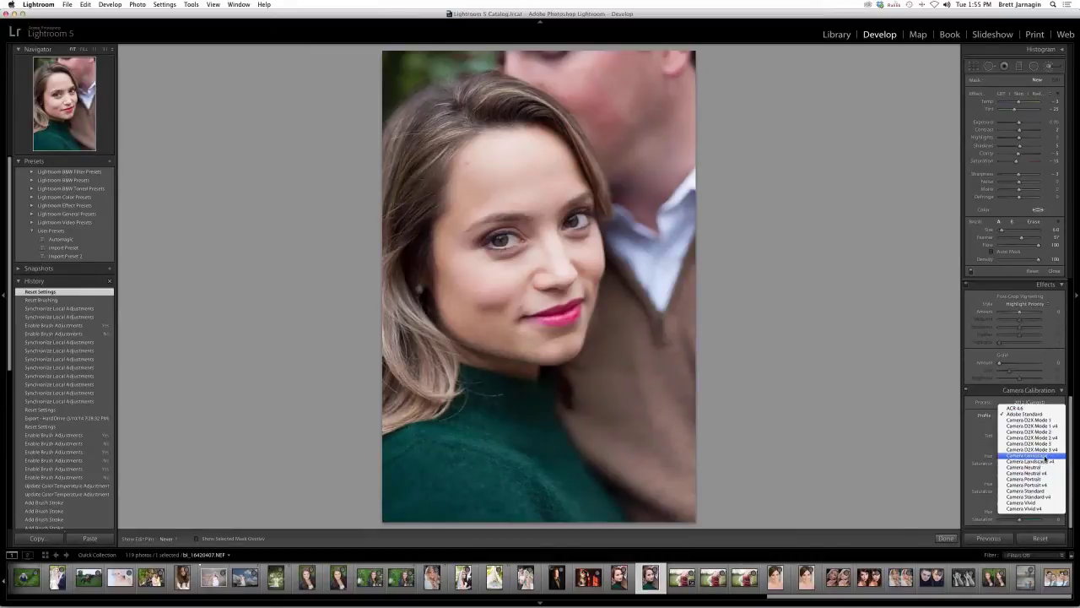
key(Escape)
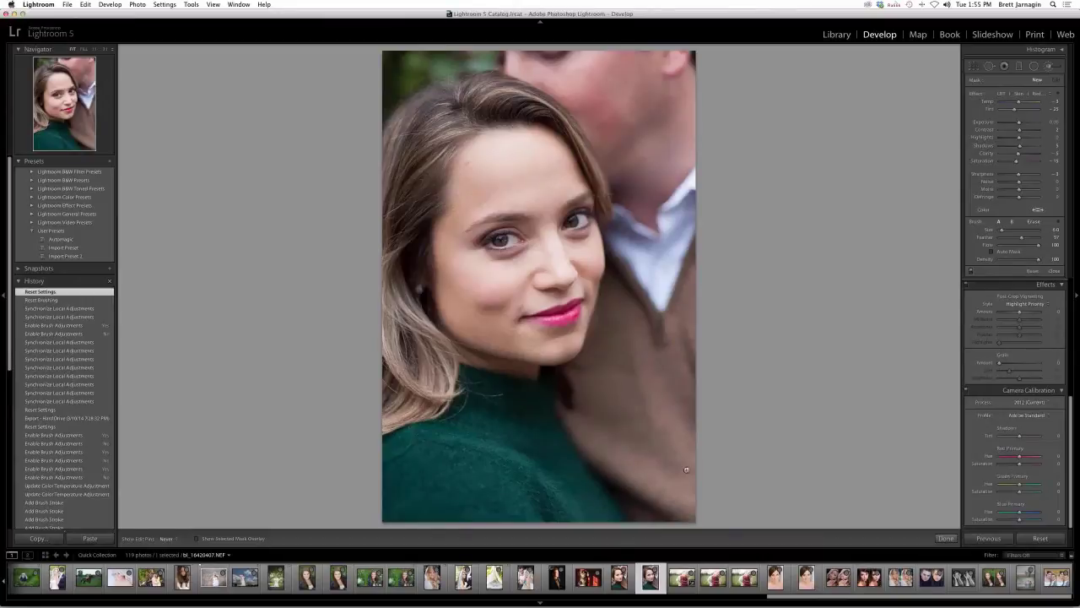
click(1018, 401)
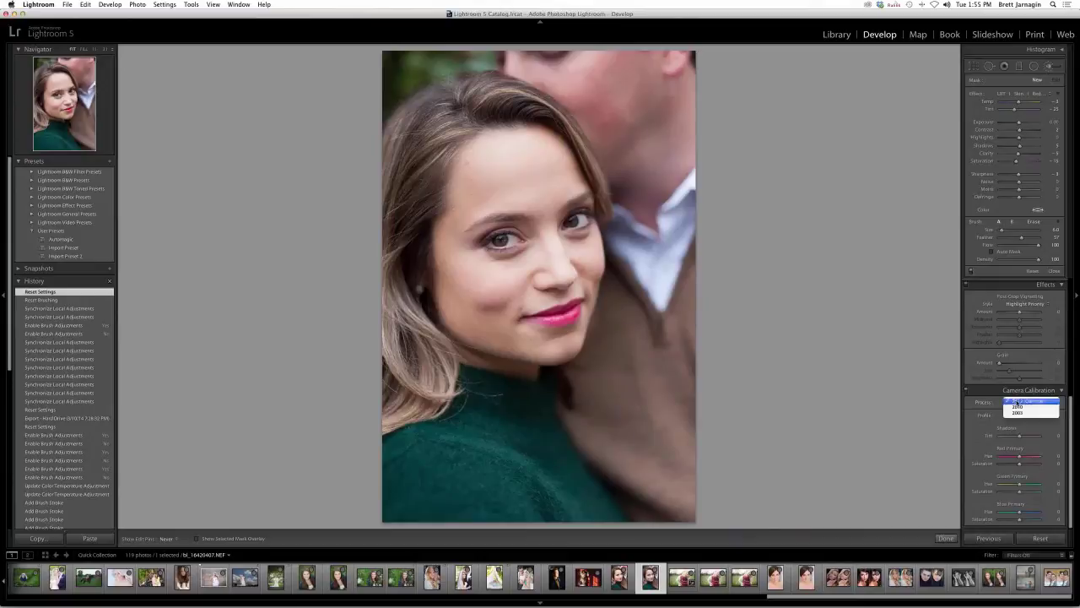
click(1016, 401)
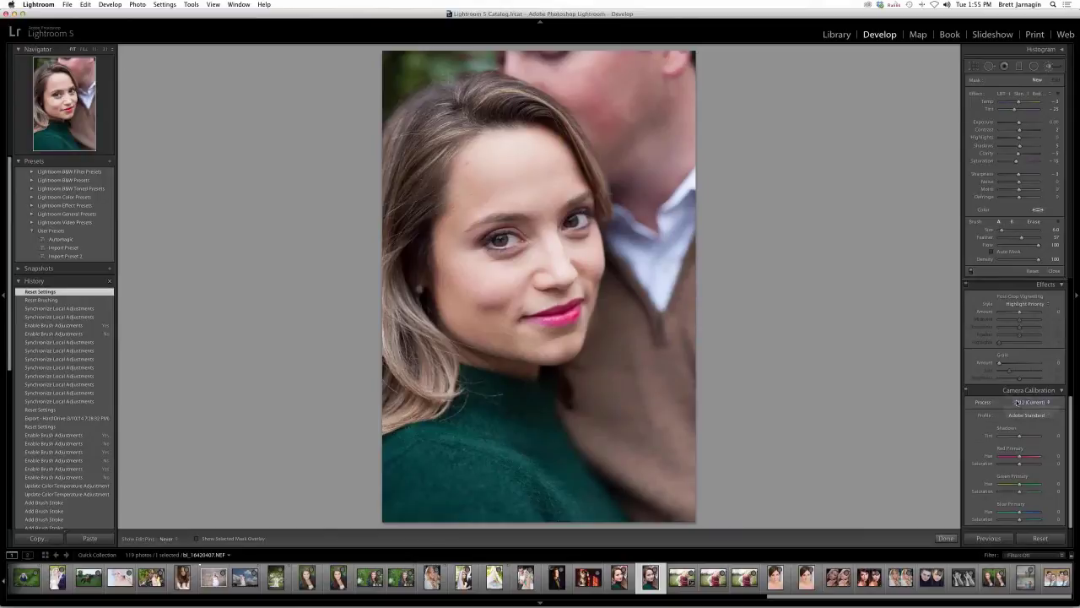
- Confirm the process stays 2012 (Current) and the profile stays Adobe Standard
click(1019, 402)
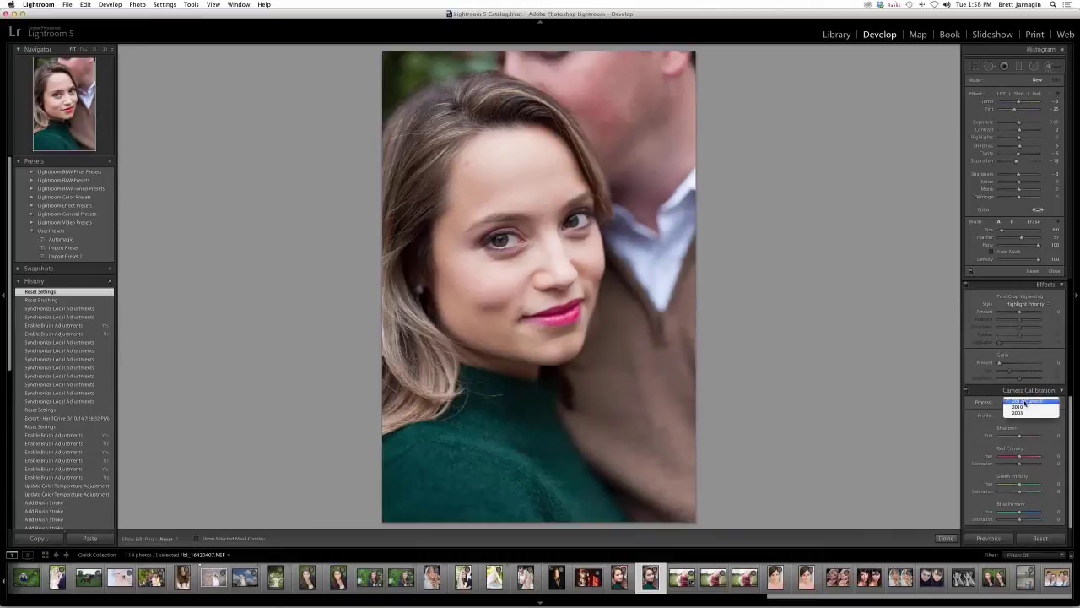
click(1030, 402)
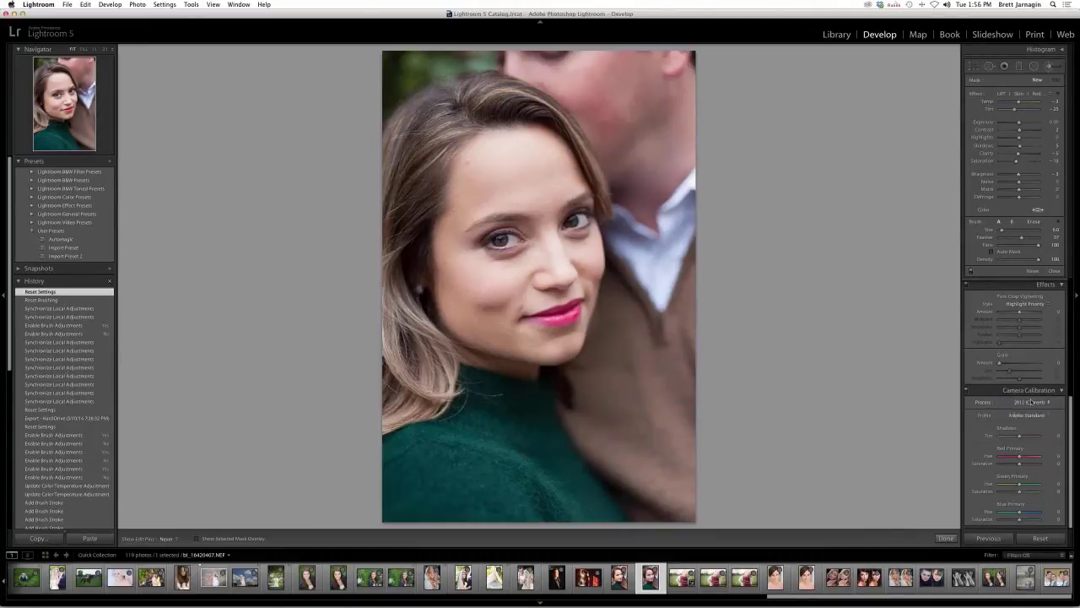
click(1030, 401)
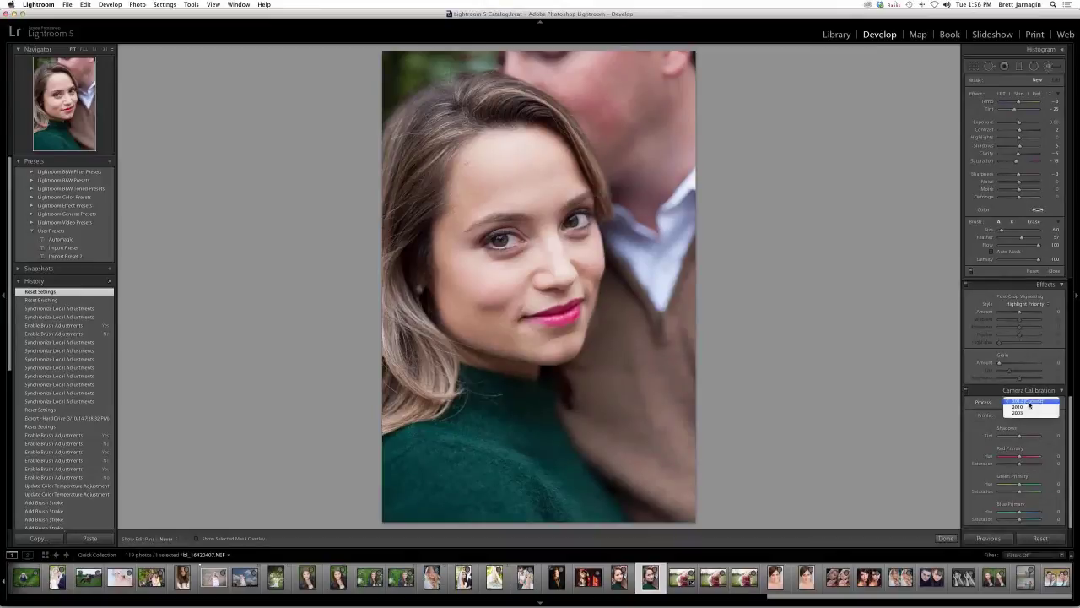
click(1029, 403)
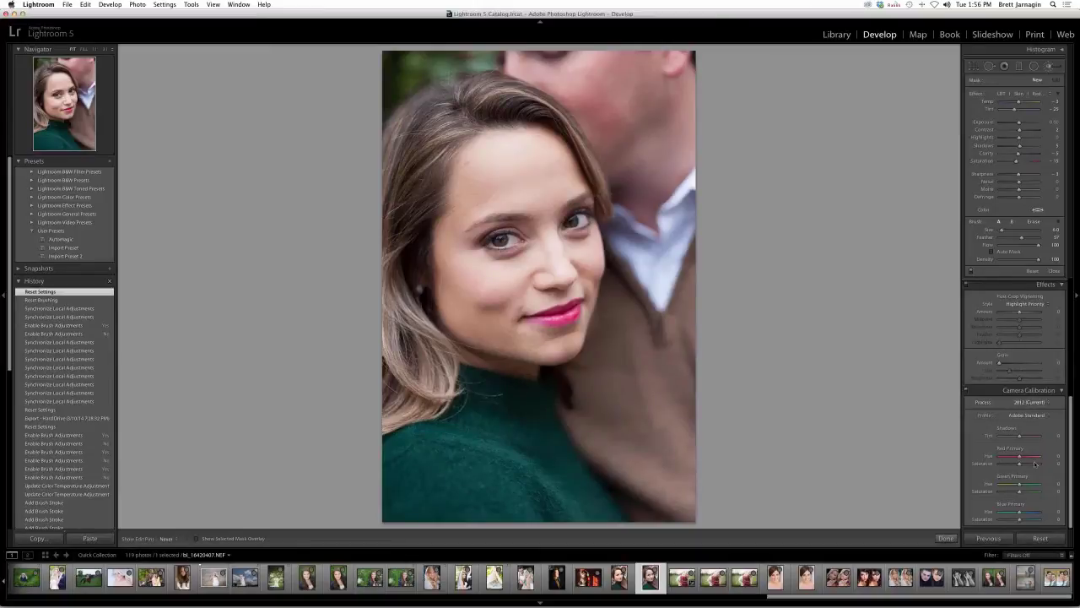
click(1046, 402)
click(1044, 402)
click(1027, 416)
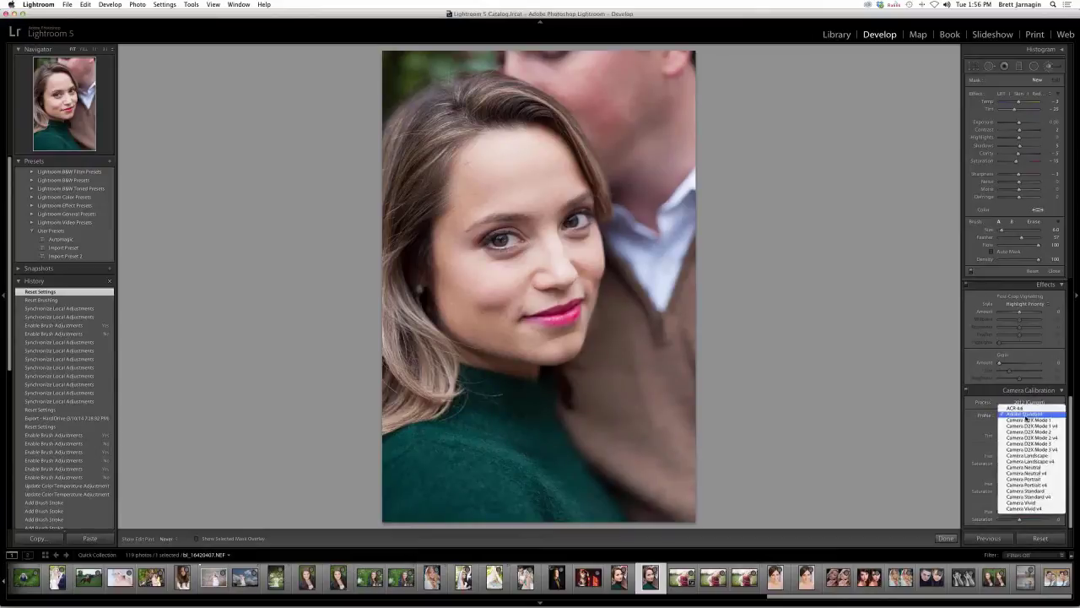
click(1027, 414)
scroll(583, 580, up, 3)
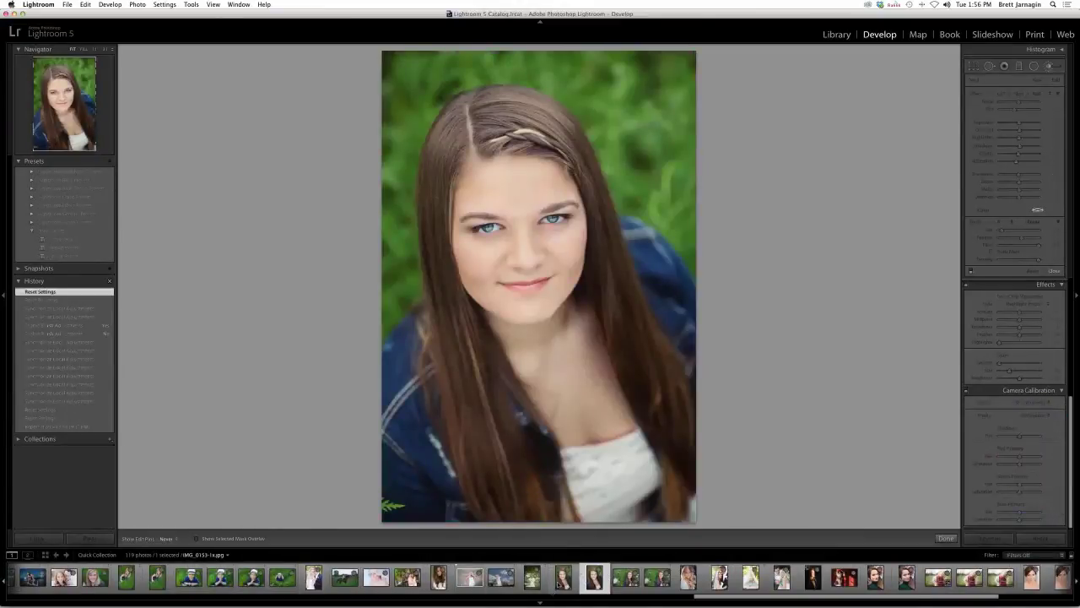
- Browse the filmstrip through the brunette, horse-riding and blonde portraits
click(563, 578)
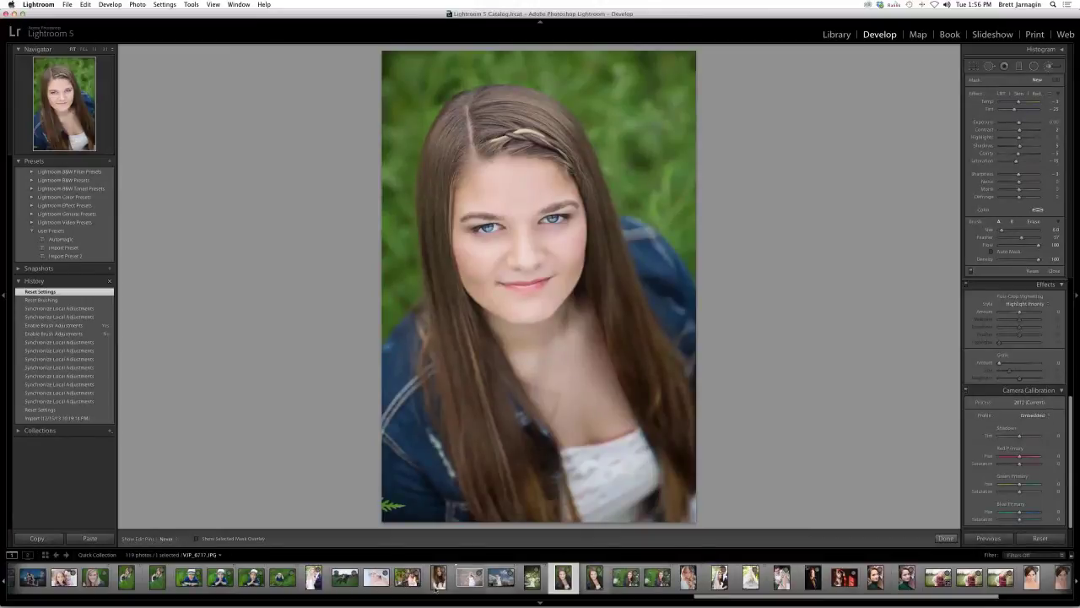
scroll(435, 586, up, 5)
click(727, 586)
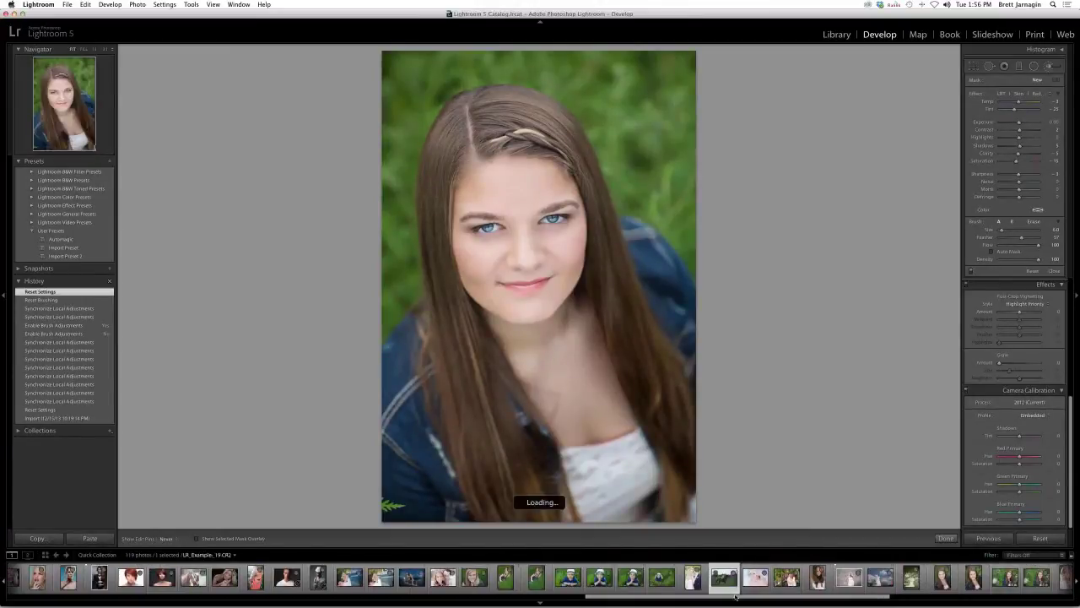
scroll(736, 583, up, 15)
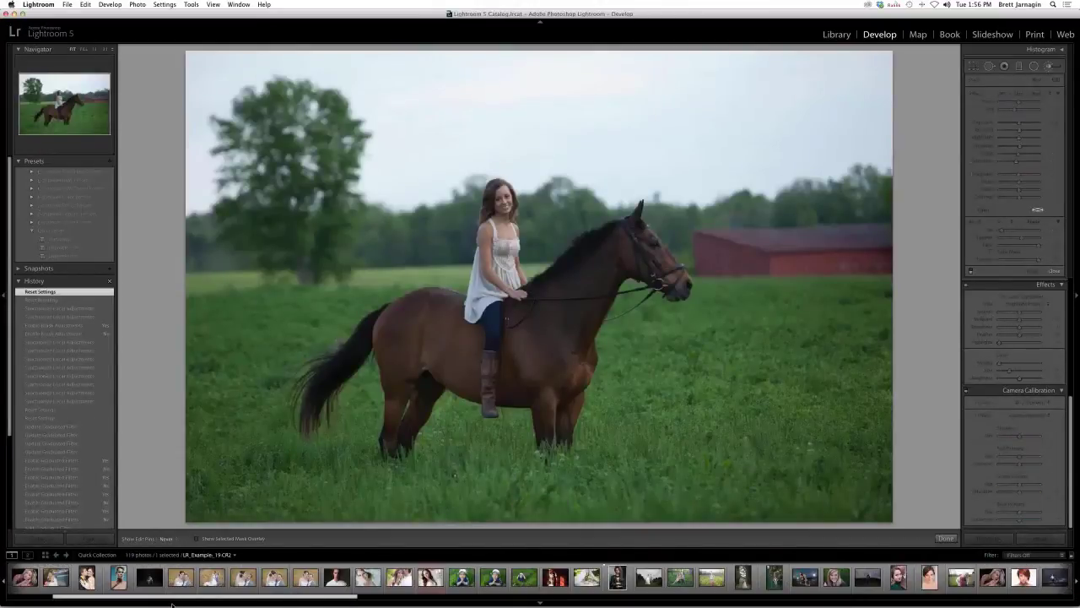
click(146, 578)
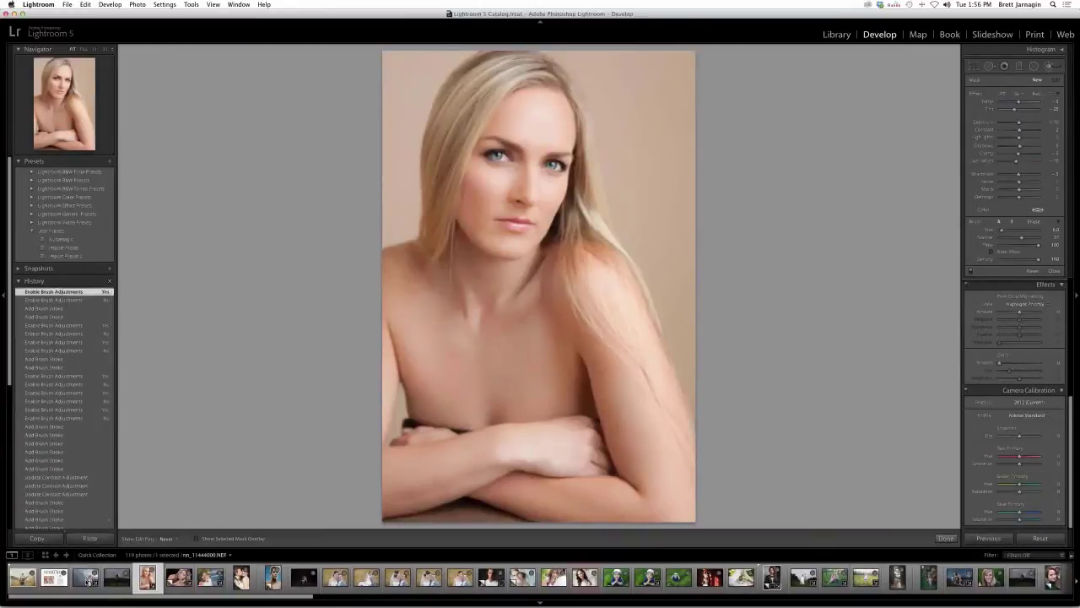
- Open the wedding couple photo and set its calibration profile to Camera Landscape
click(88, 580)
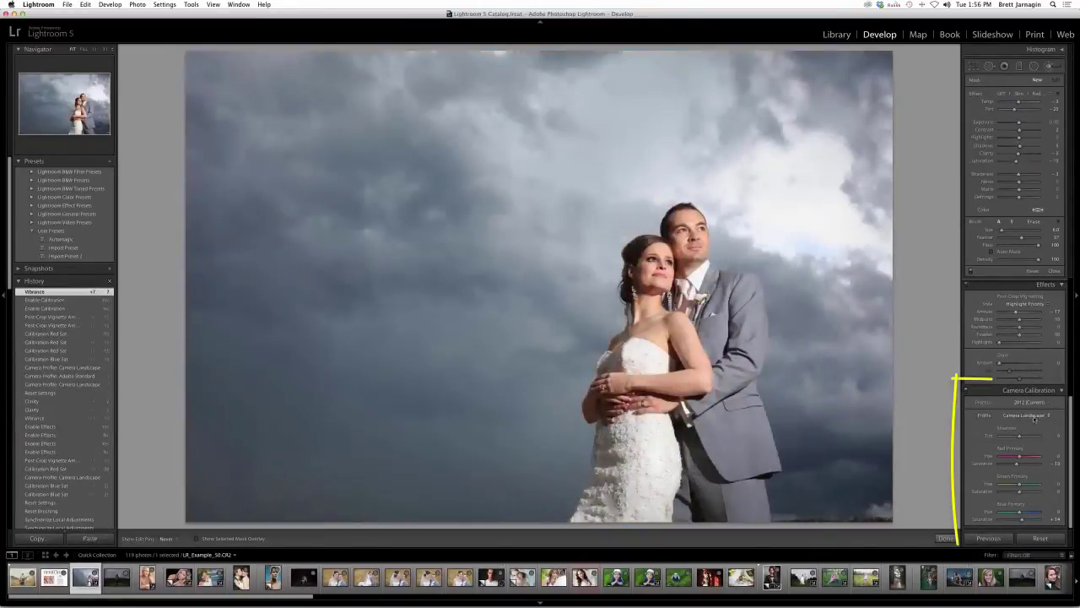
click(1030, 415)
click(1034, 416)
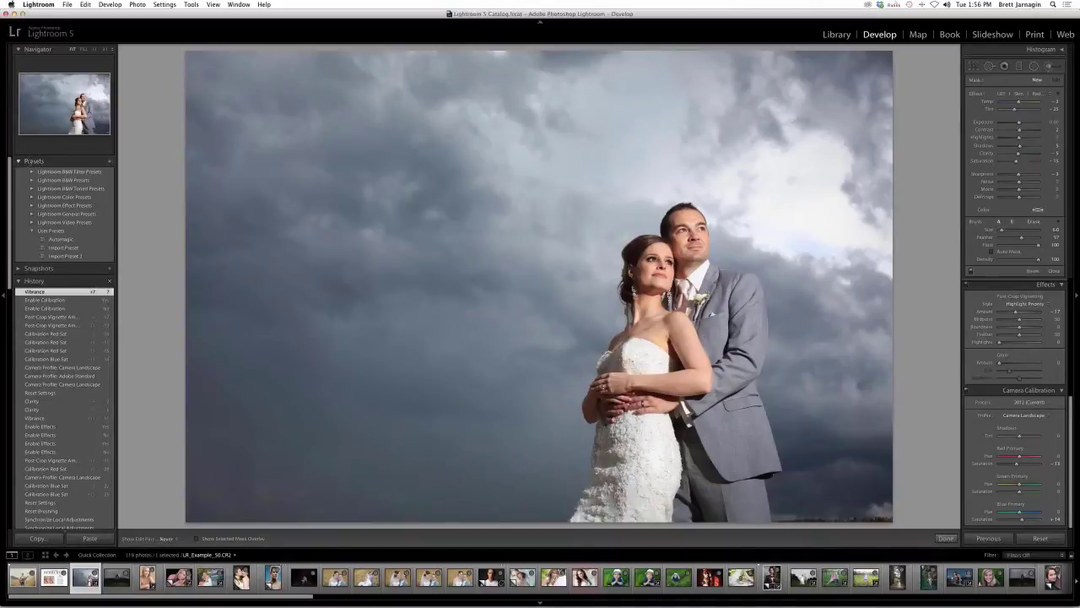
- Start a new develop preset, cancel it, and switch to the Library module
click(110, 163)
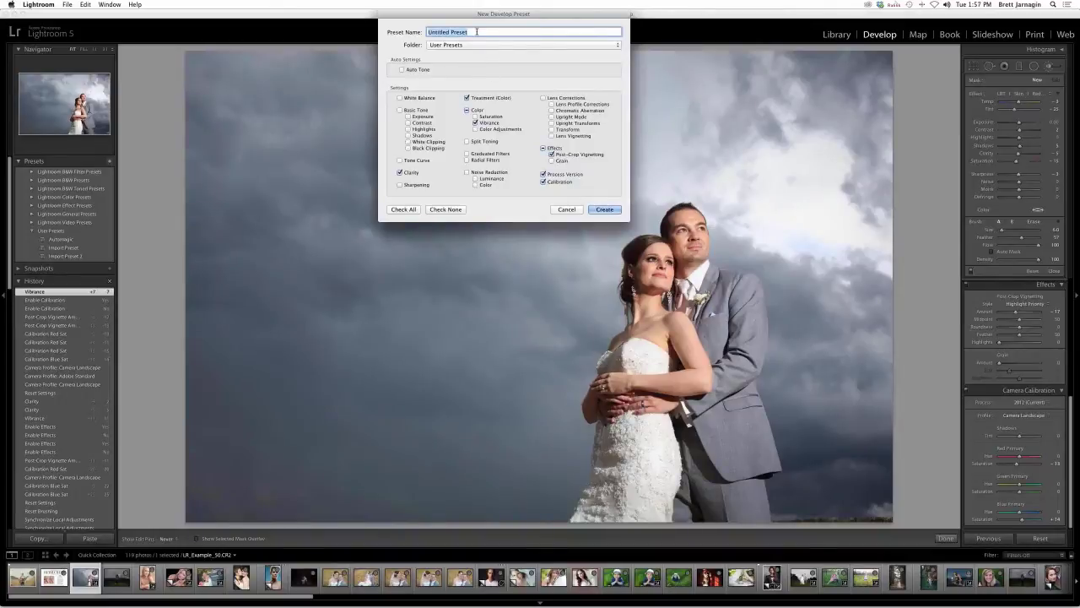
click(566, 209)
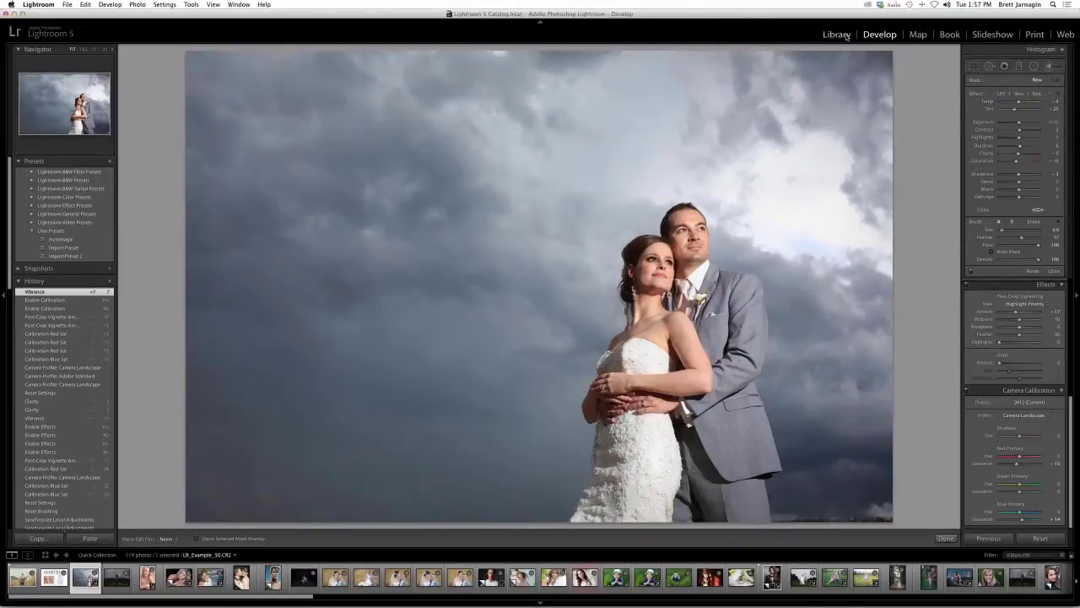
click(846, 36)
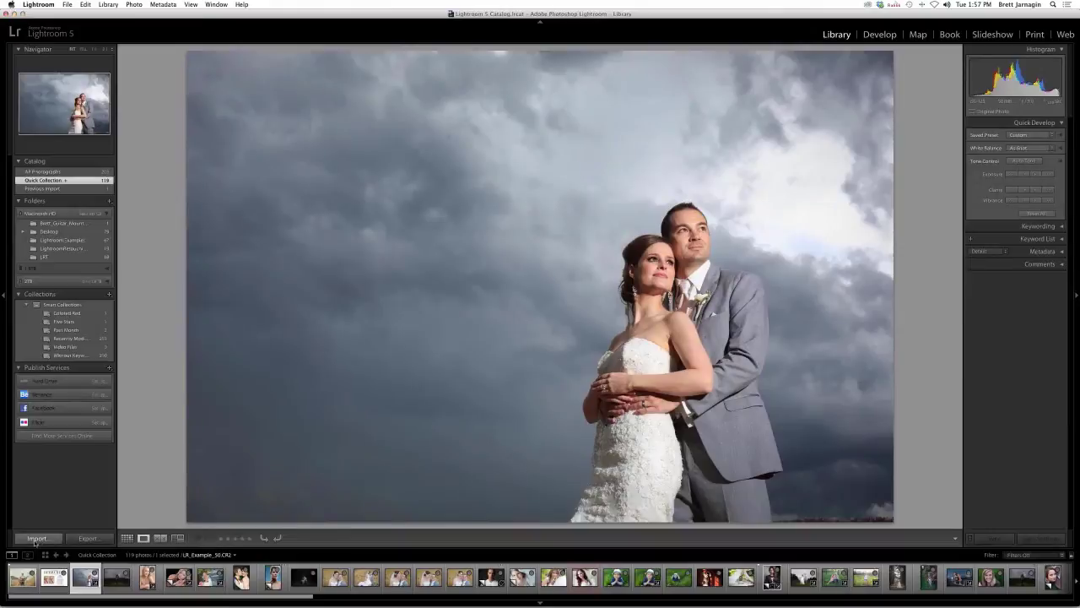
click(36, 539)
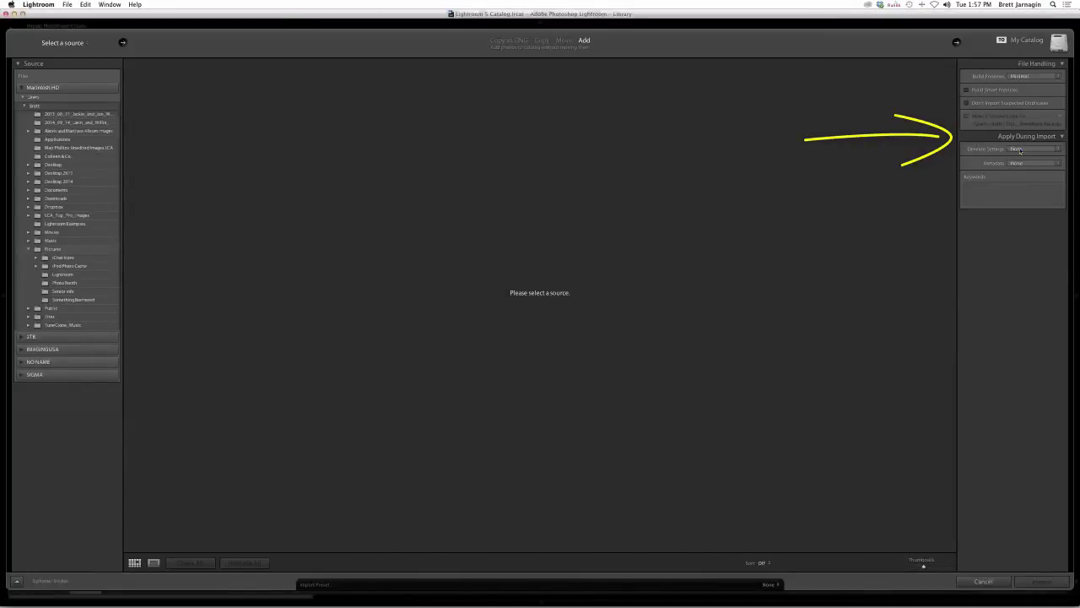
click(1020, 150)
mouse_move(1020, 201)
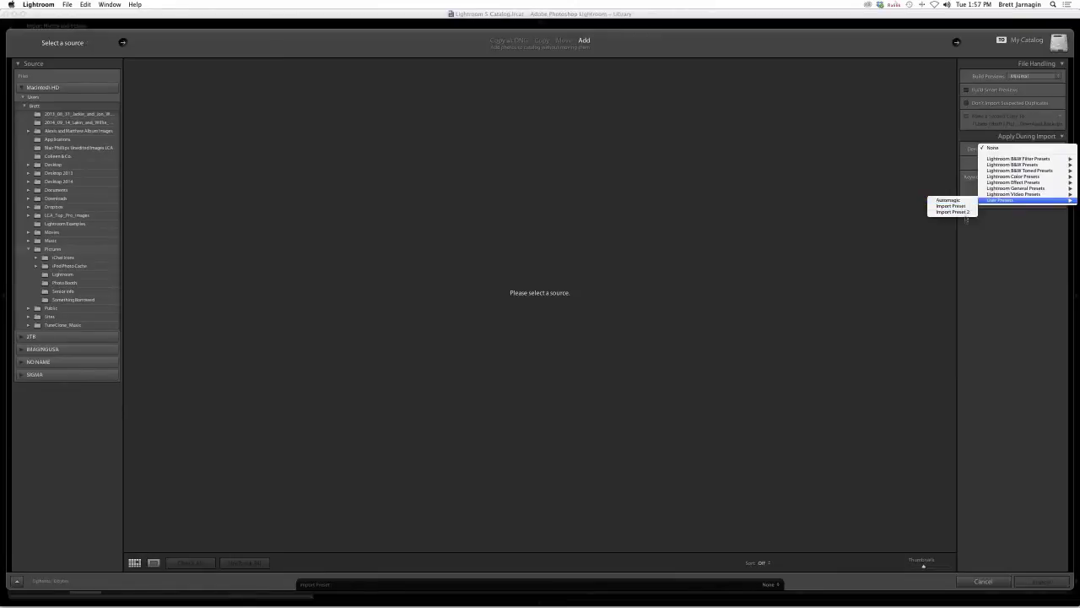
click(1004, 232)
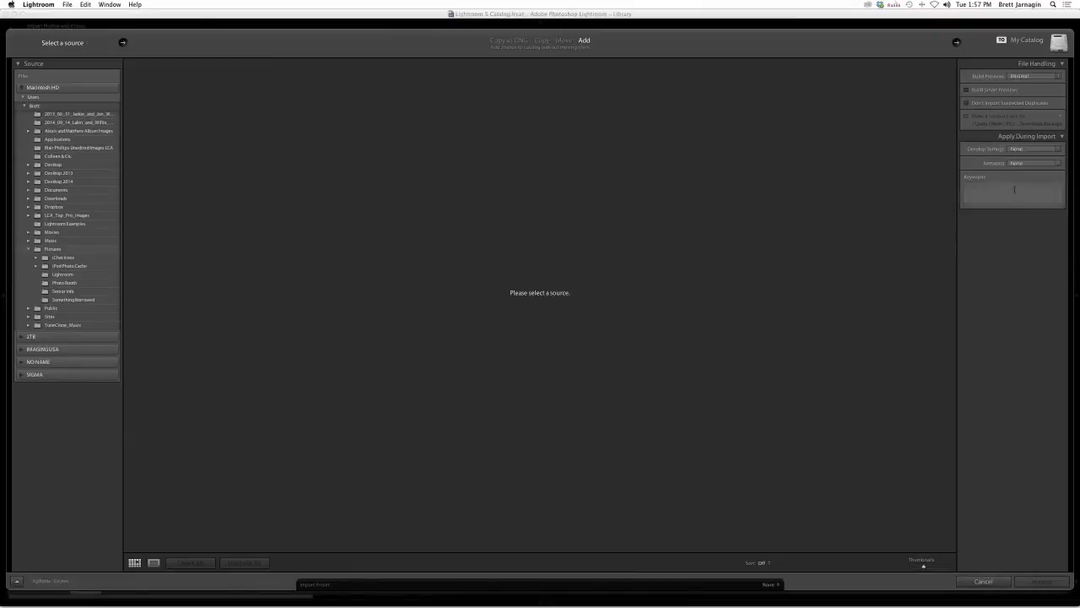
click(983, 581)
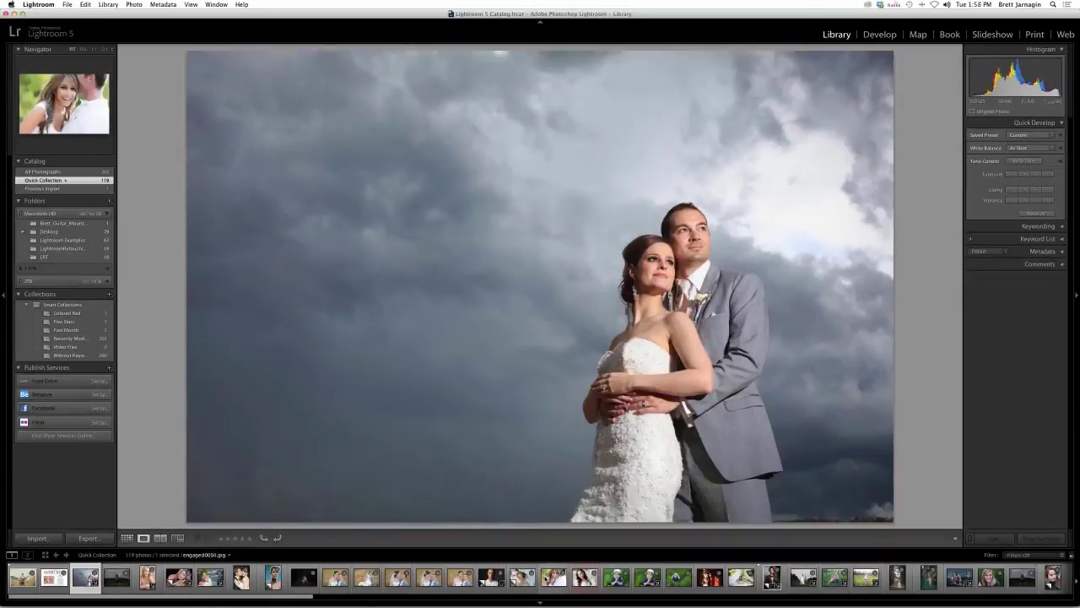
- Select the red-haired portrait, collapse the Histogram panel, and return to Develop
scroll(544, 578, down, 5)
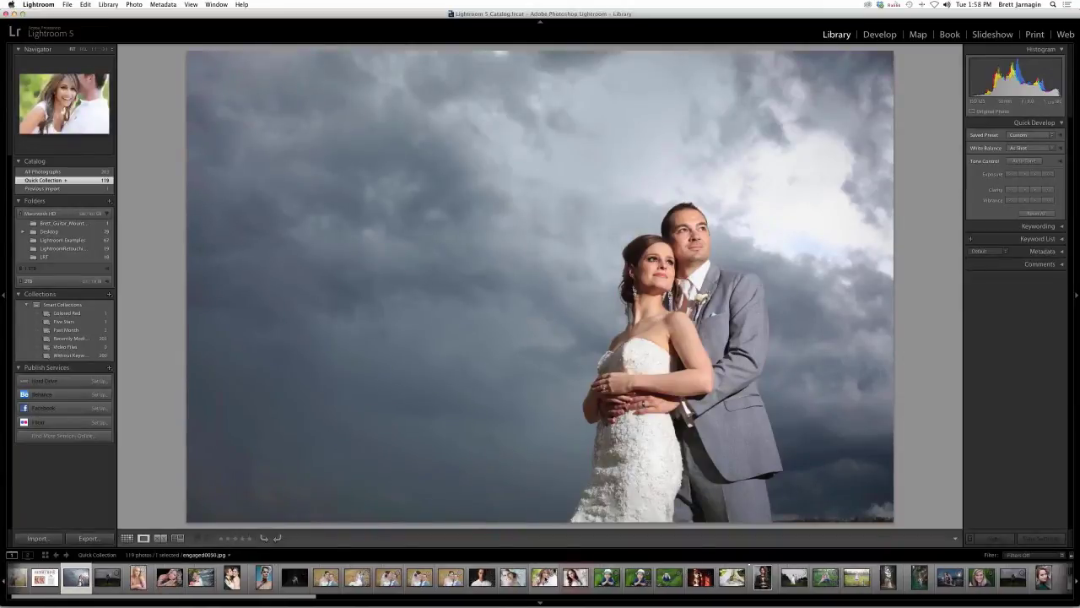
scroll(544, 576, down, 5)
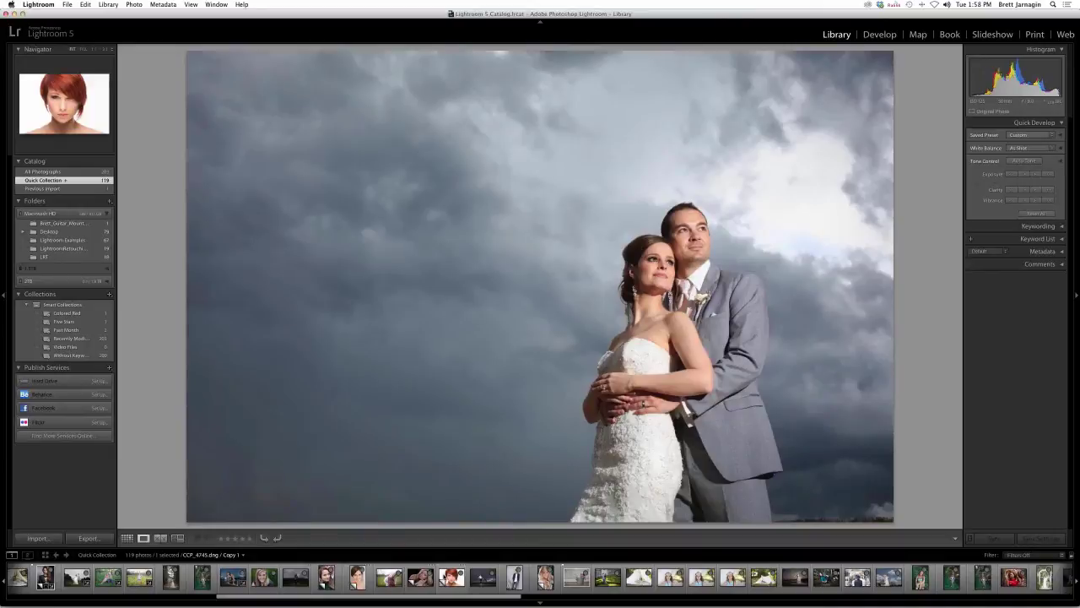
click(451, 576)
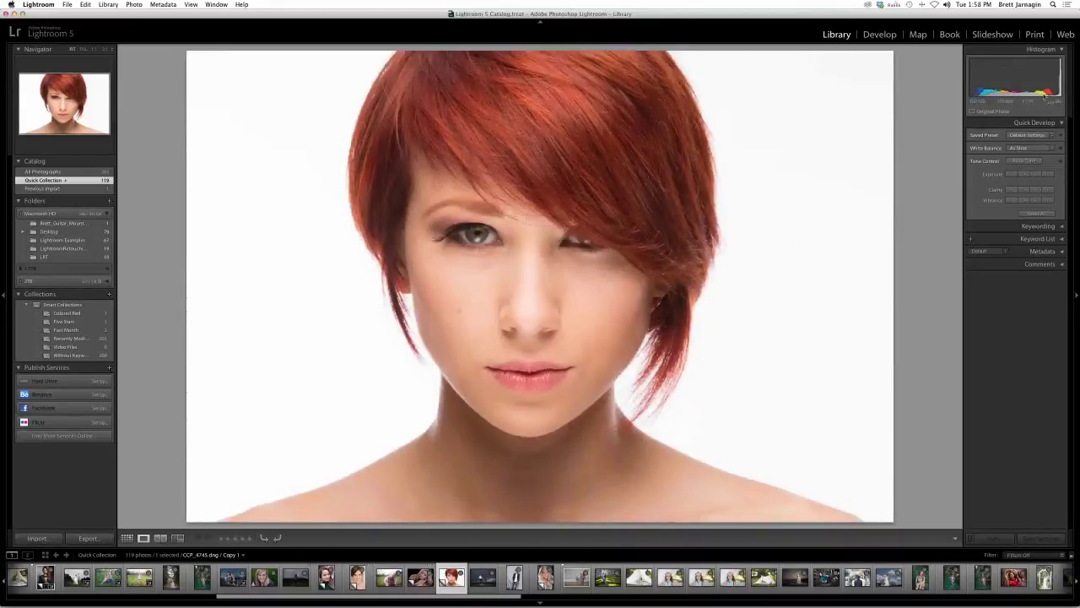
click(1054, 49)
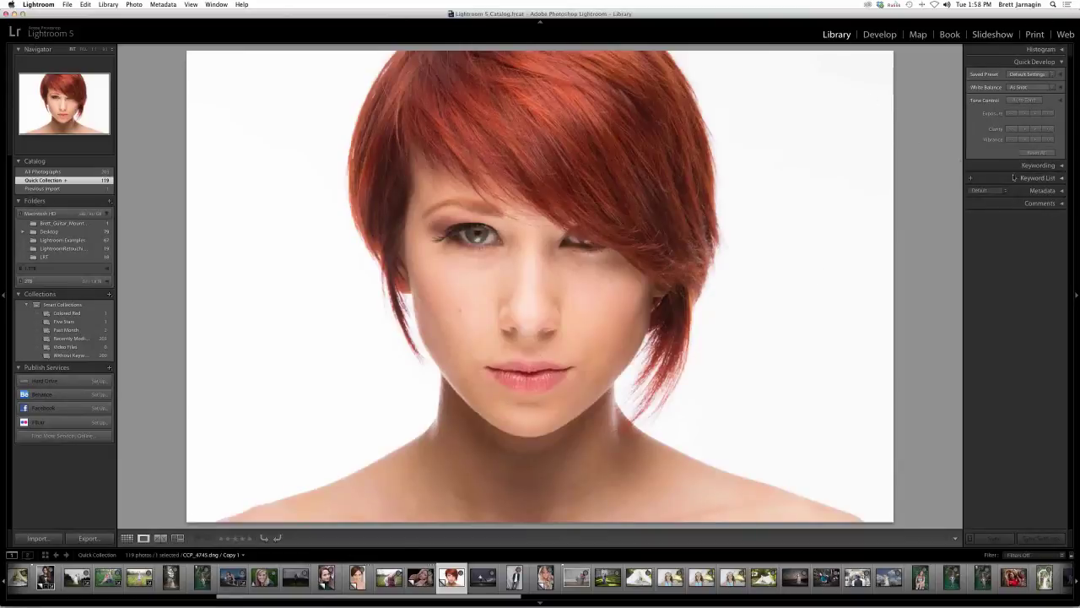
click(878, 35)
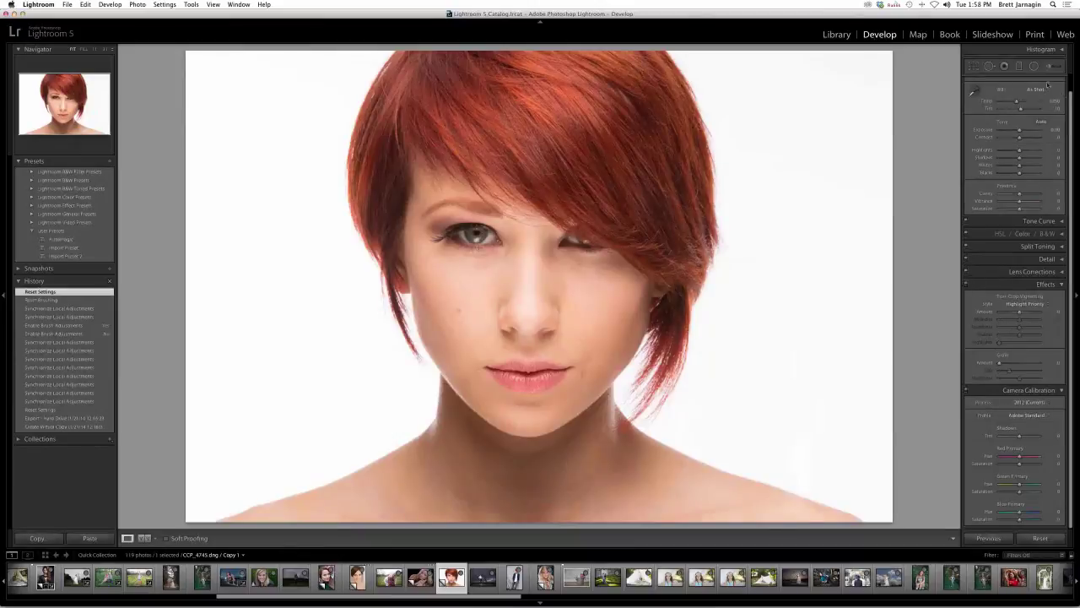
- Pick the Adjustment Brush and load the LRT | Beauty Brush effect preset
click(1051, 68)
click(1025, 93)
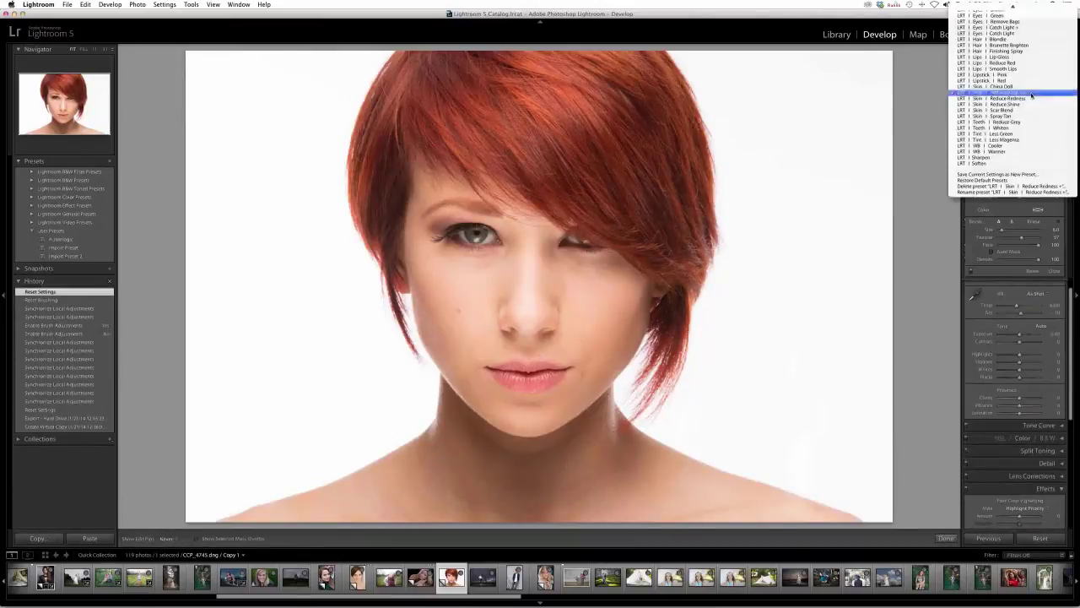
scroll(1000, 166, up, 10)
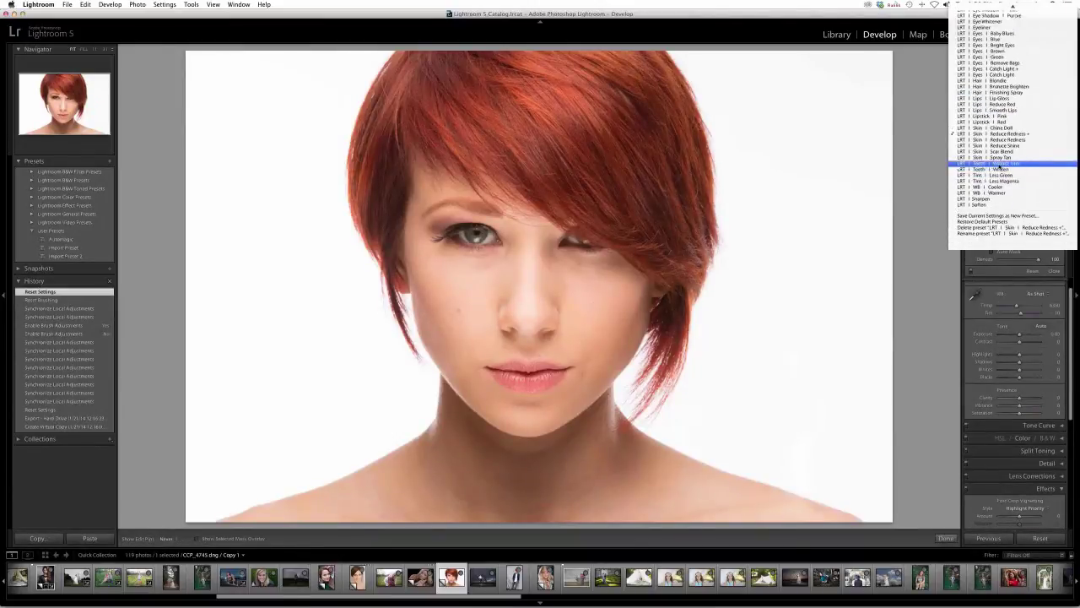
scroll(1000, 165, up, 4)
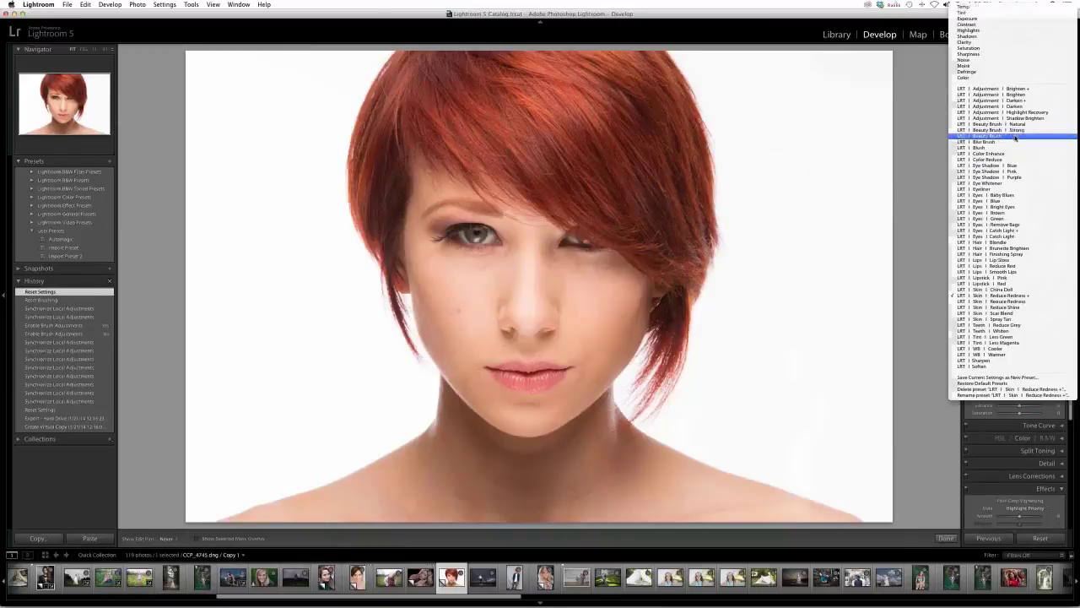
click(1014, 136)
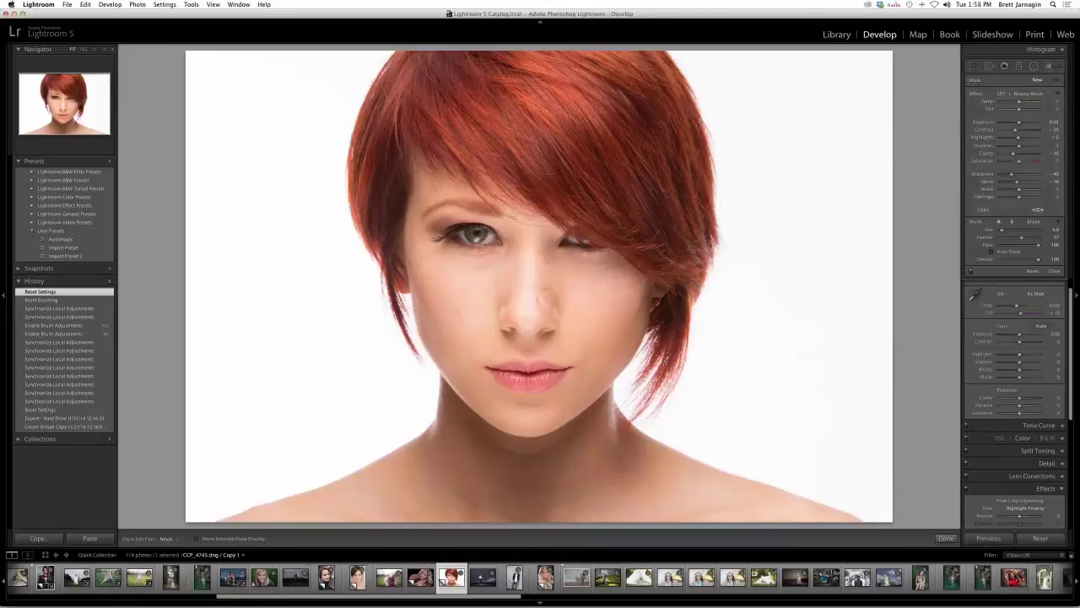
- Paint Beauty Brush strokes over the nose, left cheek, chin and neck, then begin a new adjustment
click(540, 287)
drag(540, 287, 533, 268)
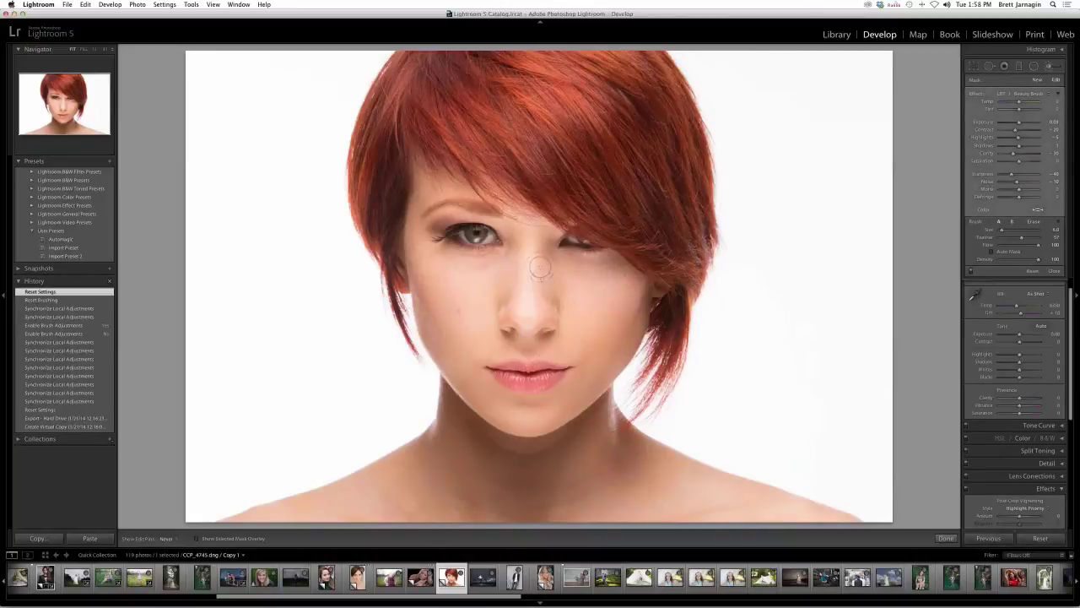
drag(436, 260, 473, 352)
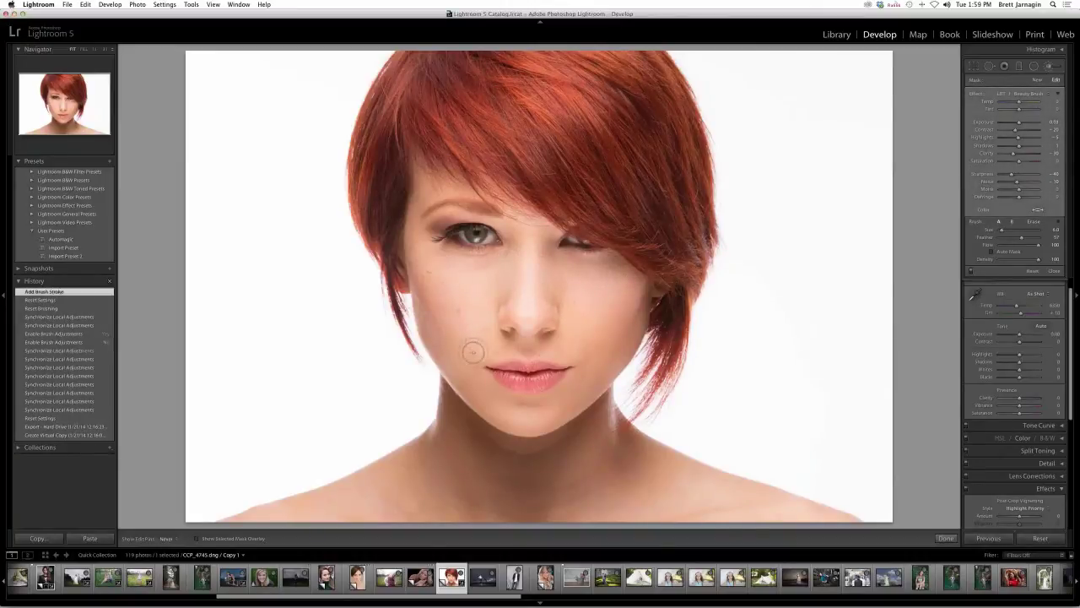
click(565, 350)
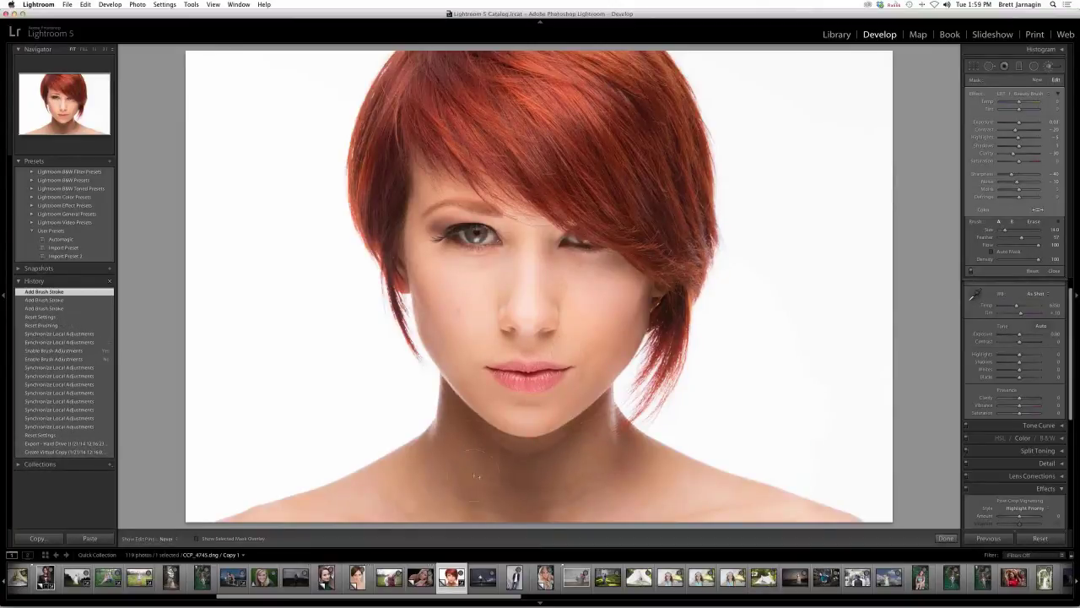
click(628, 486)
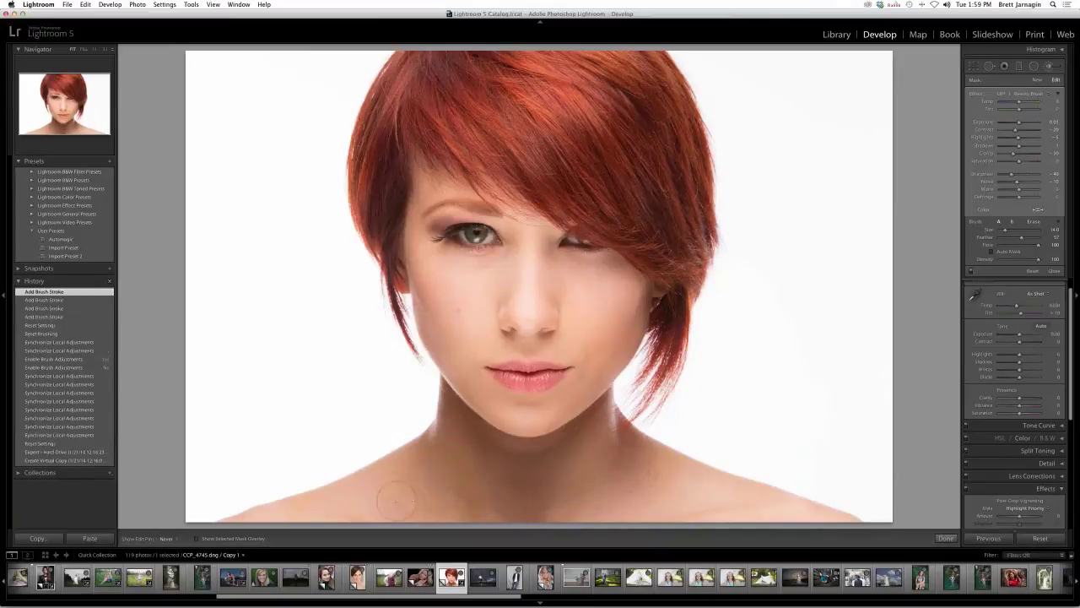
click(699, 499)
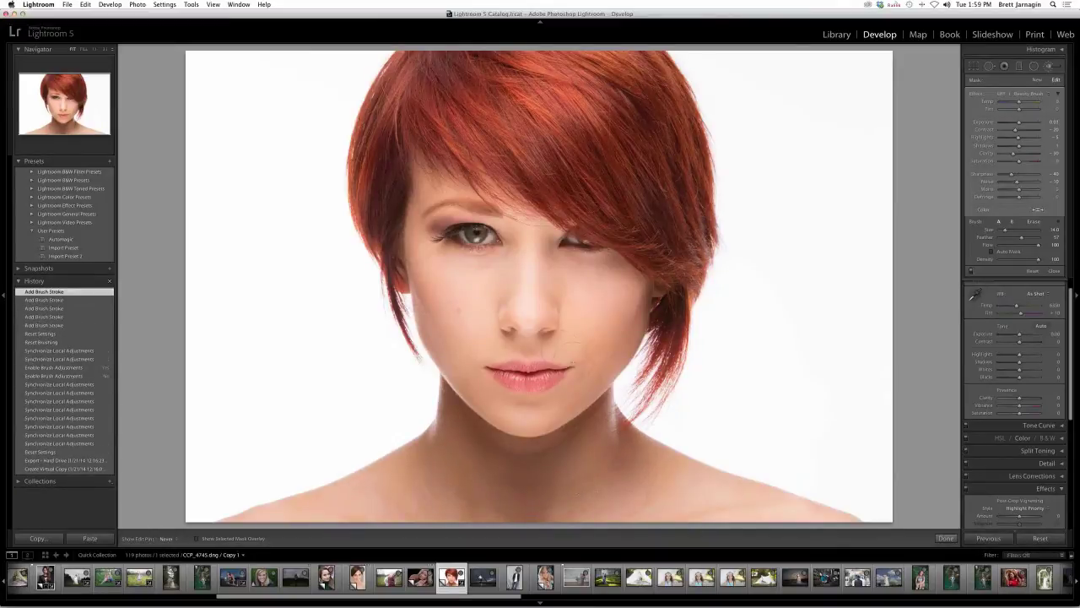
click(571, 348)
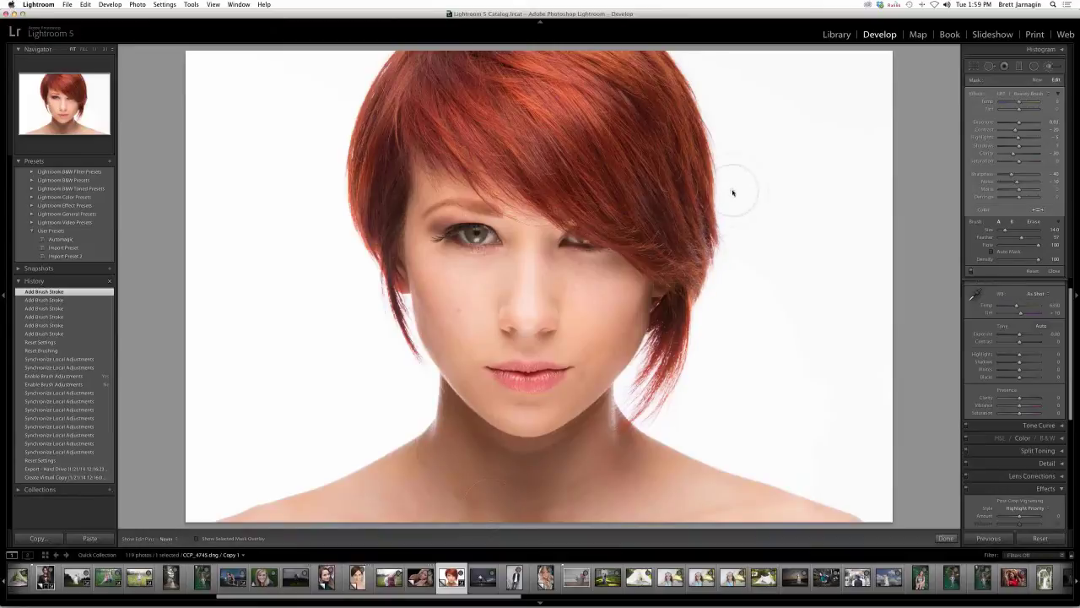
click(1037, 79)
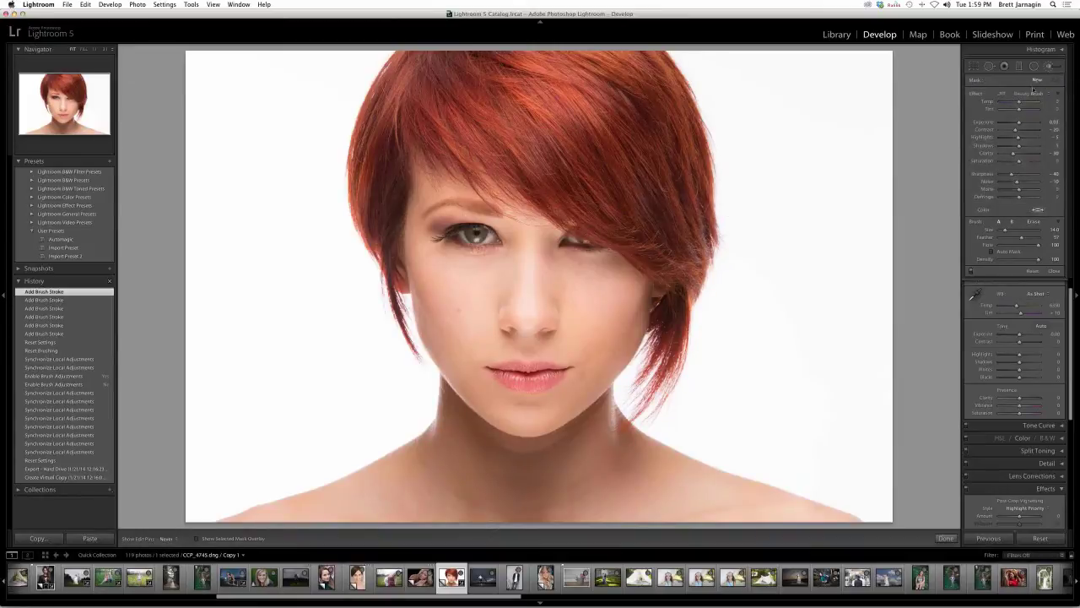
- Brighten the neck and collarbone shadows with the LRT Adjustment Brighten effect
click(1028, 93)
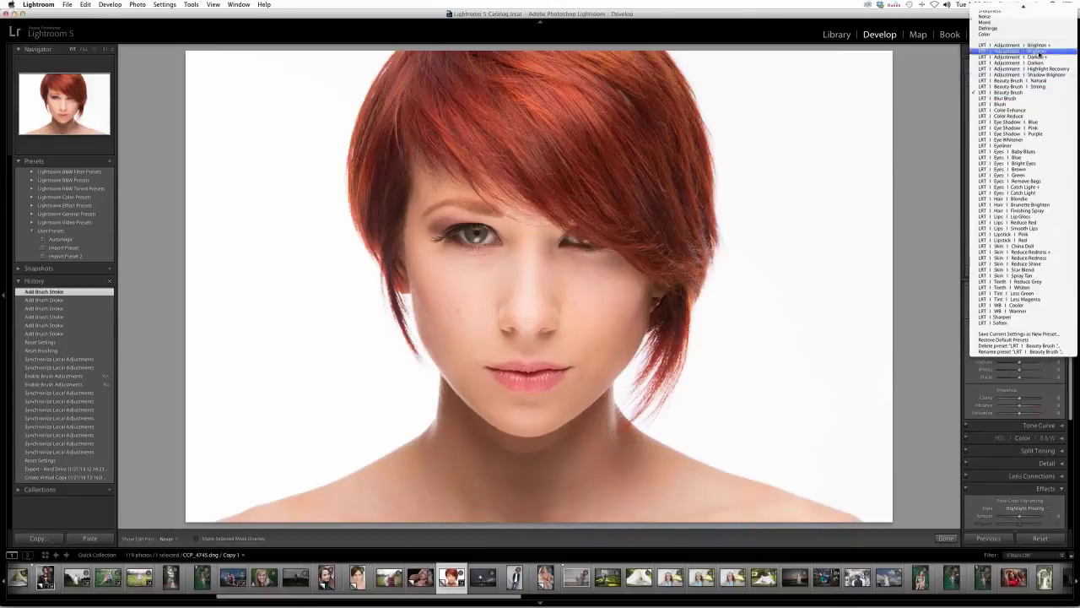
click(1034, 52)
mouse_move(464, 462)
mouse_down()
mouse_move(582, 473)
mouse_move(532, 500)
mouse_move(641, 486)
mouse_up()
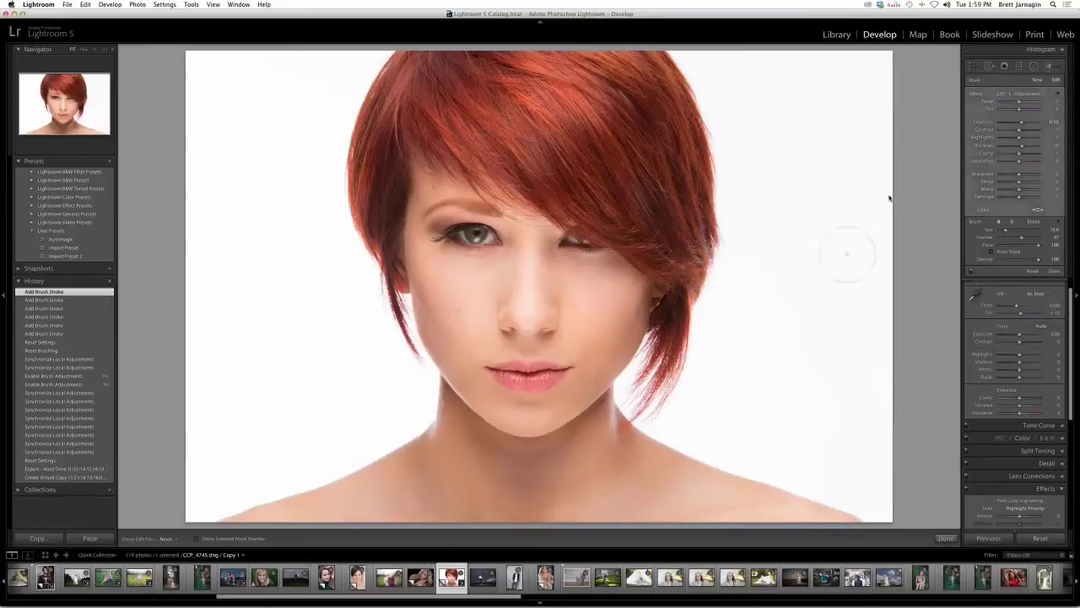
- Reset the brush to Color with Sharpness -100, then reload LRT Beauty Brush
click(1024, 93)
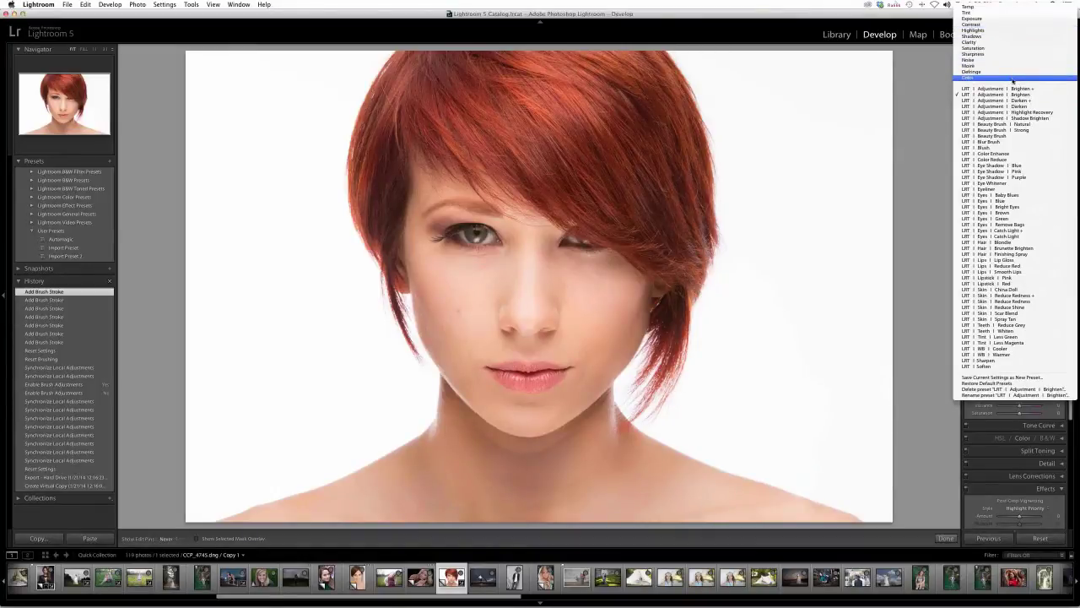
click(1012, 79)
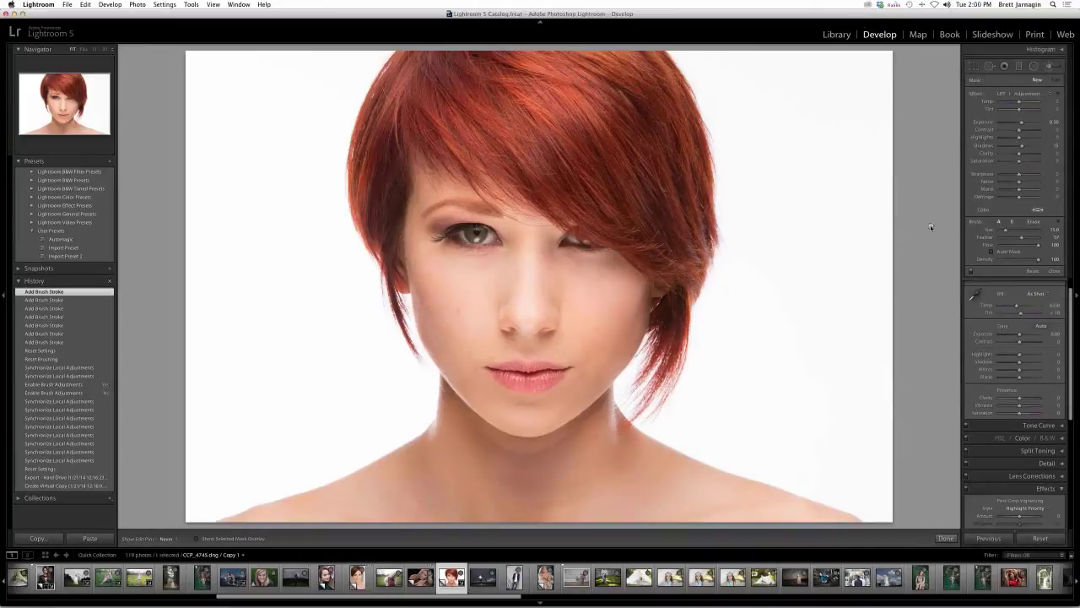
drag(1020, 174, 999, 176)
click(1013, 94)
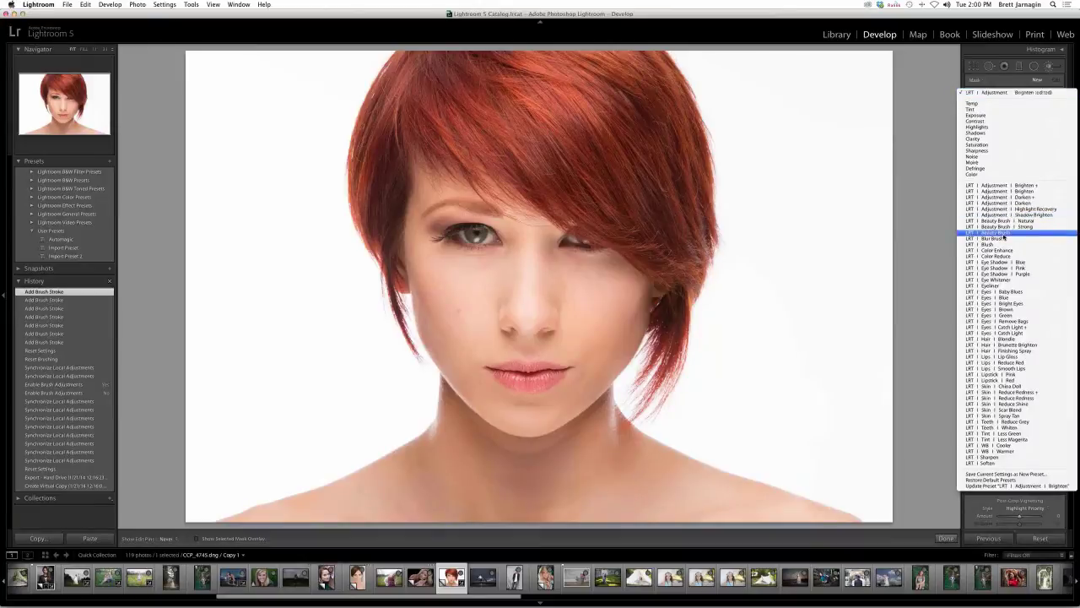
click(1003, 235)
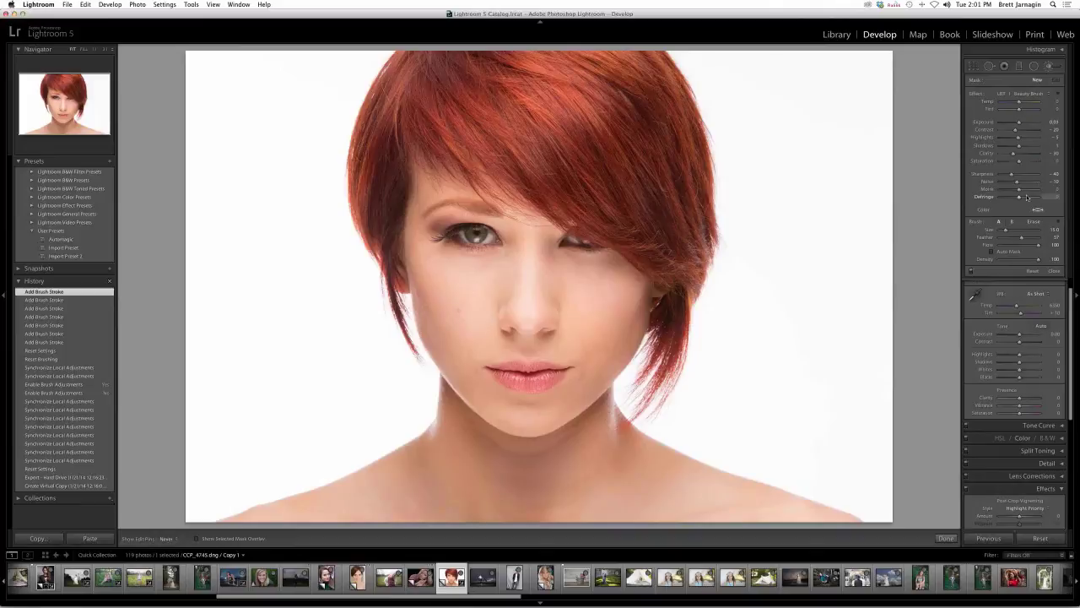
- Browse the LRT adjustment-brush Effect presets, closing the list once and reopening it
click(1027, 96)
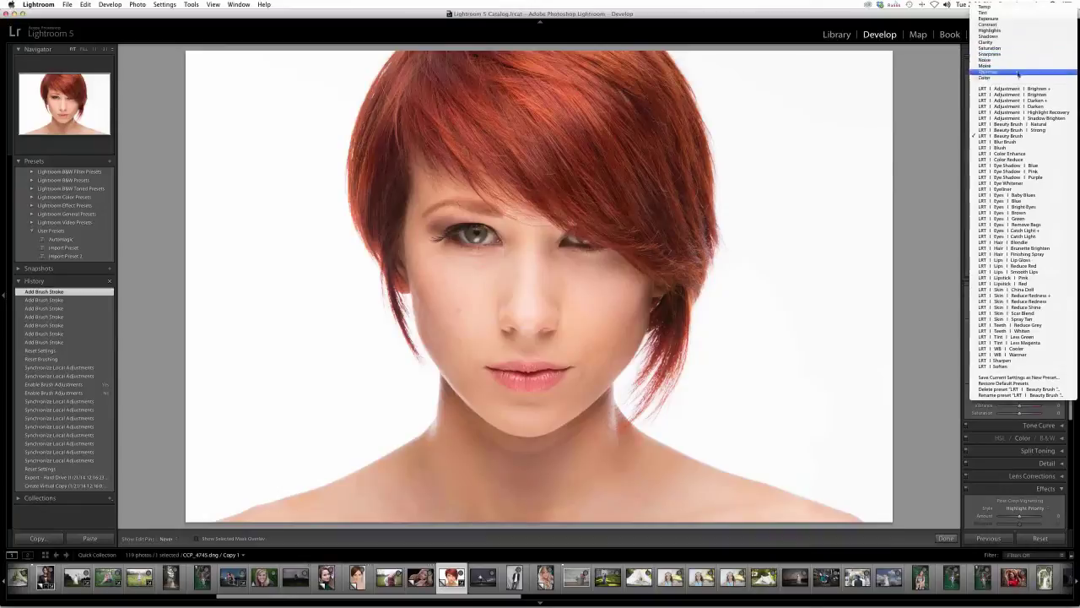
key(Escape)
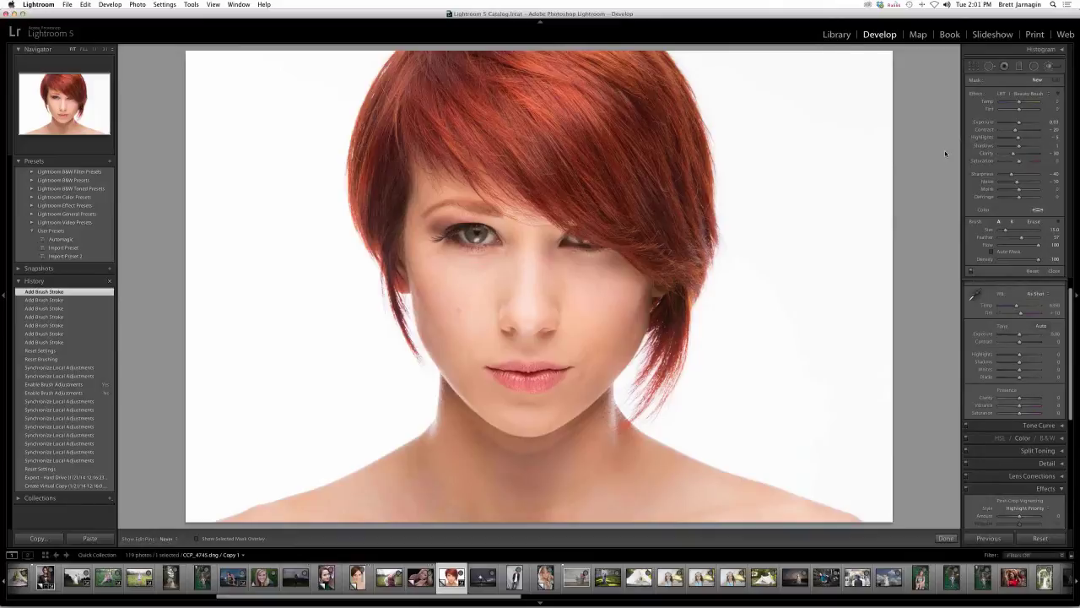
click(1016, 96)
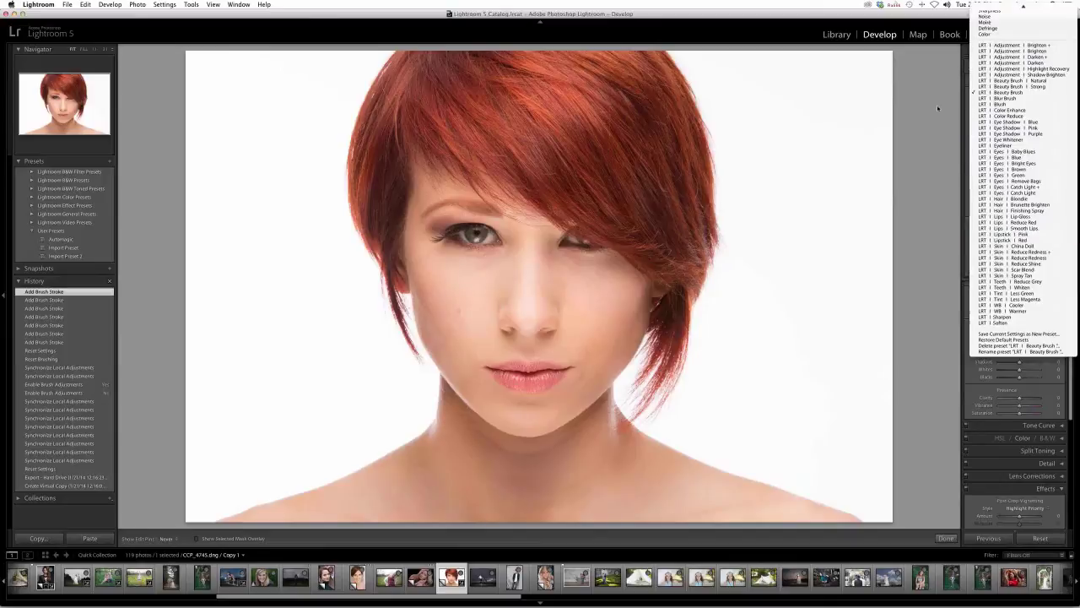
- Dismiss the Effect menu twice so LRT | Beauty Brush stays selected with its softening settings
click(936, 108)
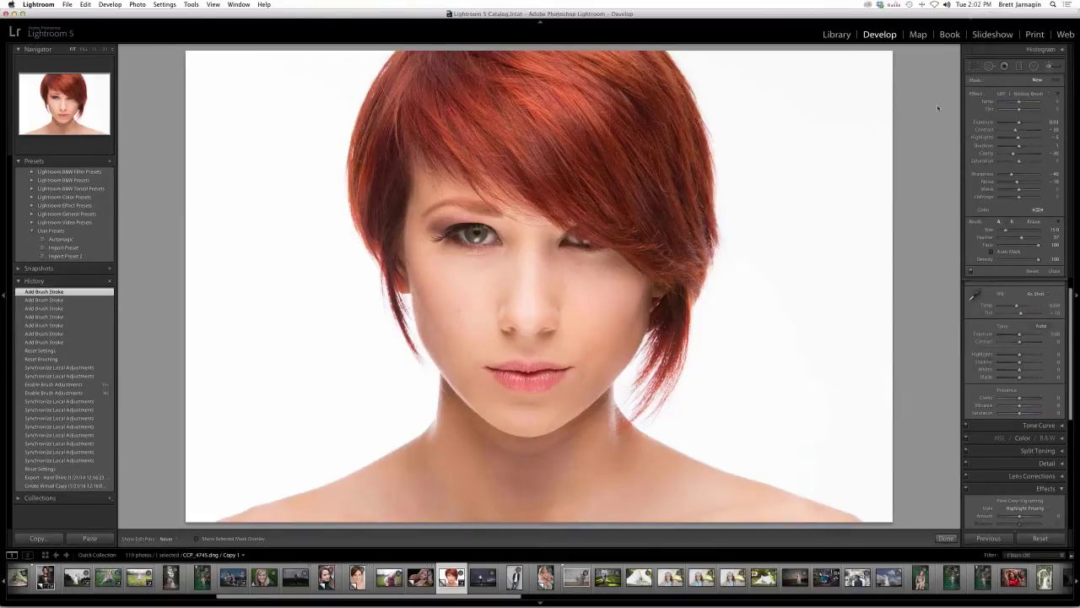
click(1034, 95)
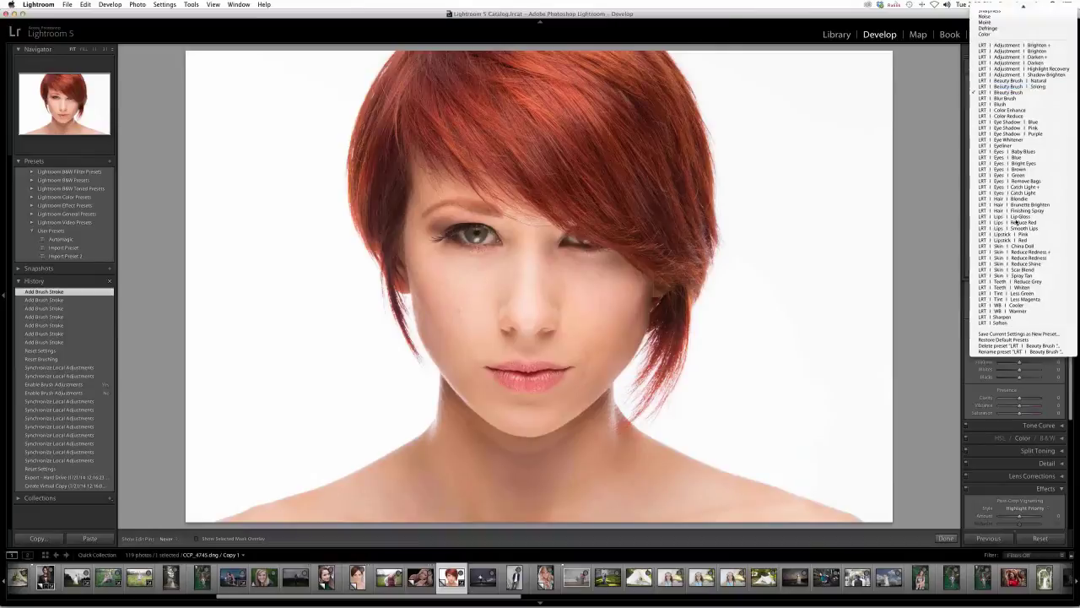
click(914, 198)
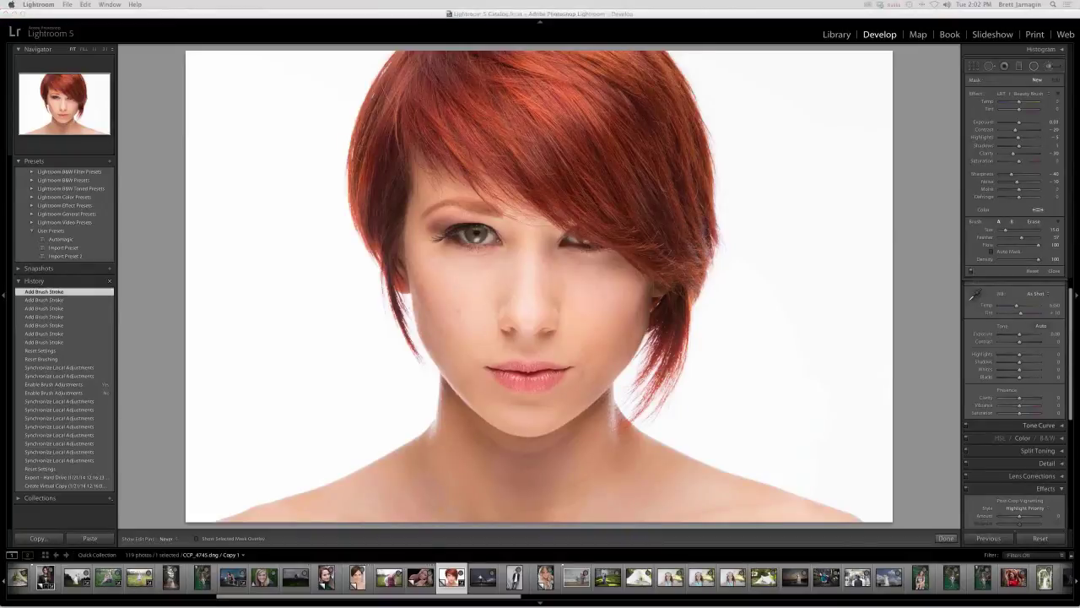
mouse_move(878, 590)
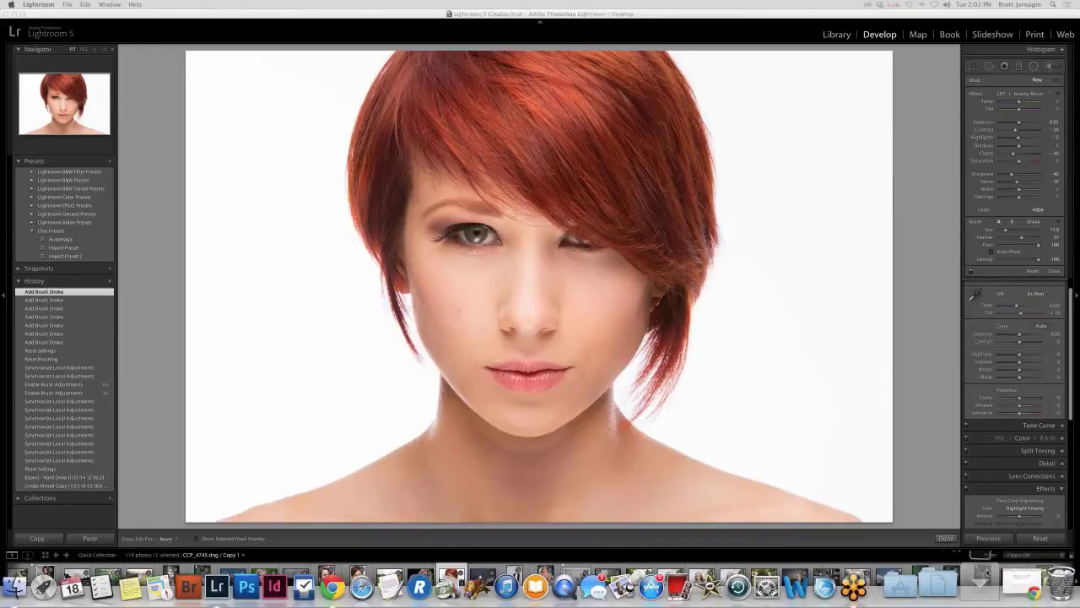
- Open Essential_Lightroom_Hotkeys_MAC.jpg from the Downloads stack in the Dock
click(982, 589)
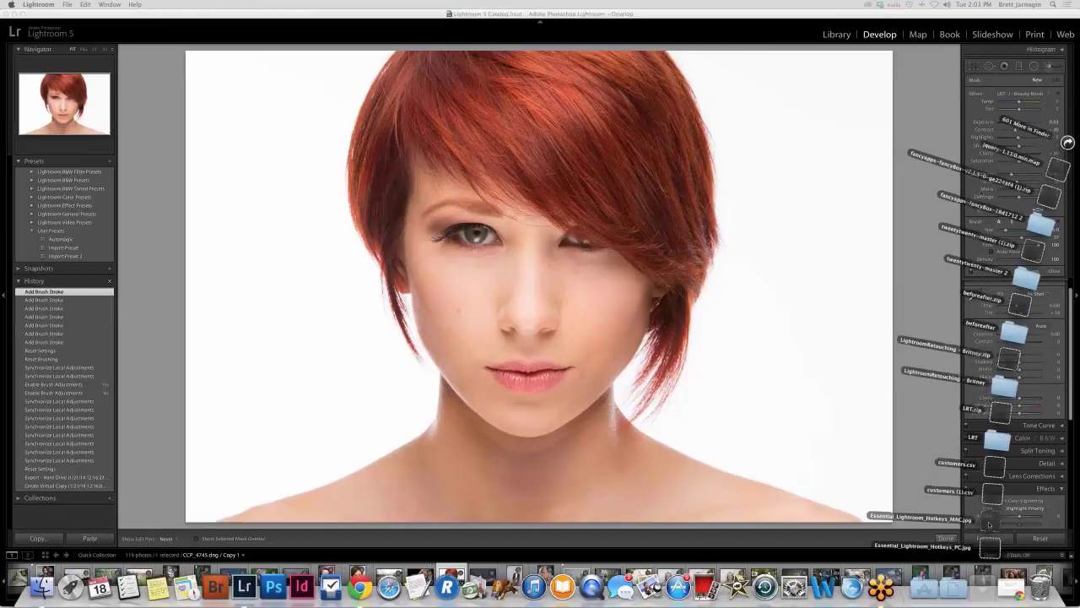
click(989, 523)
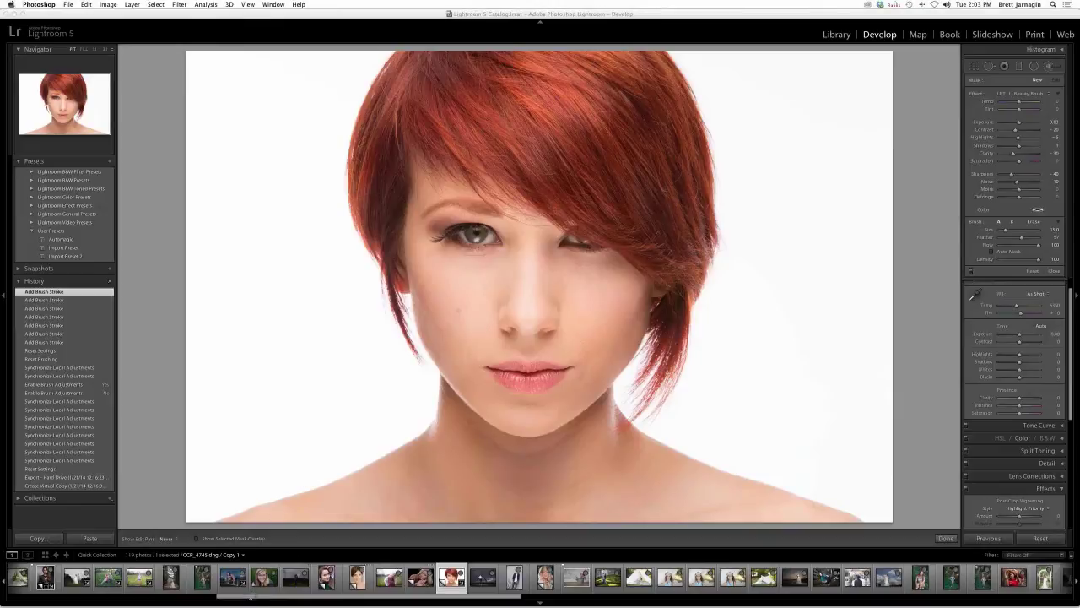
- Display LRT_Slide.jpg from the filmstrip in Develop
drag(362, 596, 155, 597)
click(56, 578)
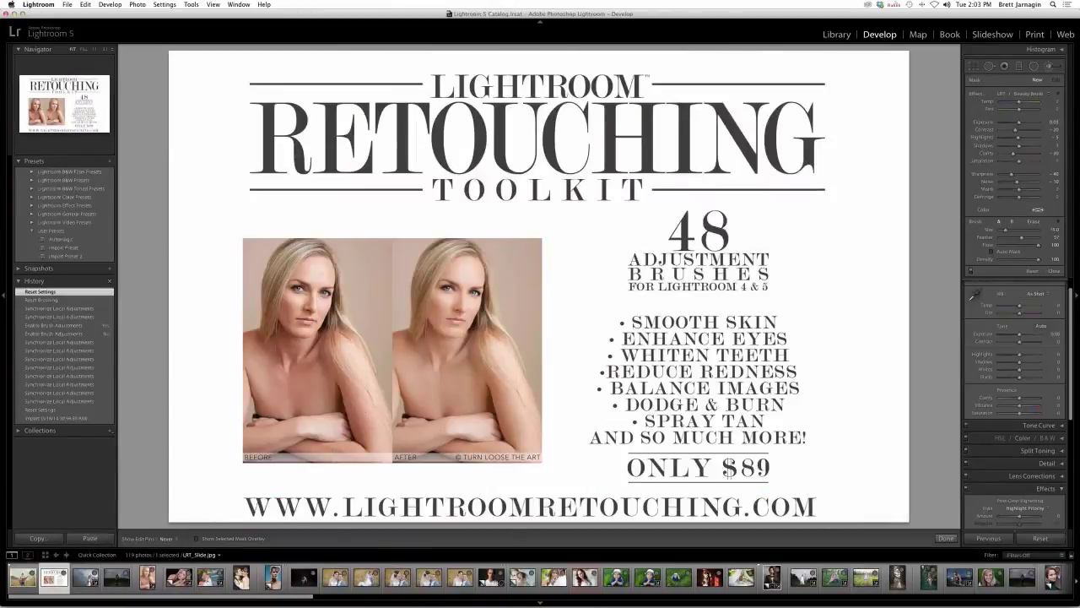
key(f)
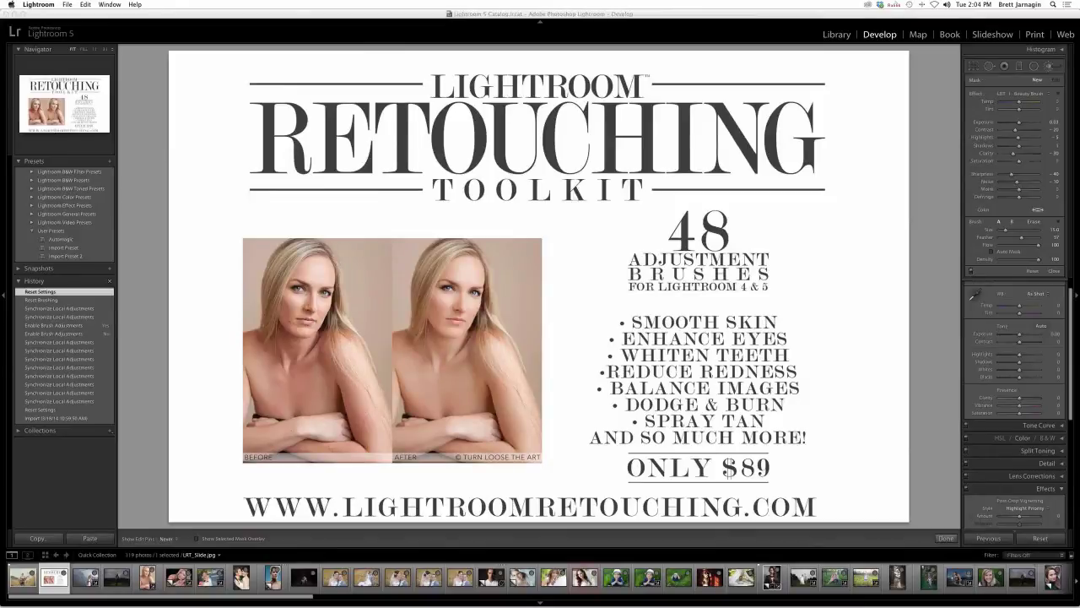
- Set the brush Effect to LRT | Beauty Brush and move the hotkeys window into view
click(1046, 96)
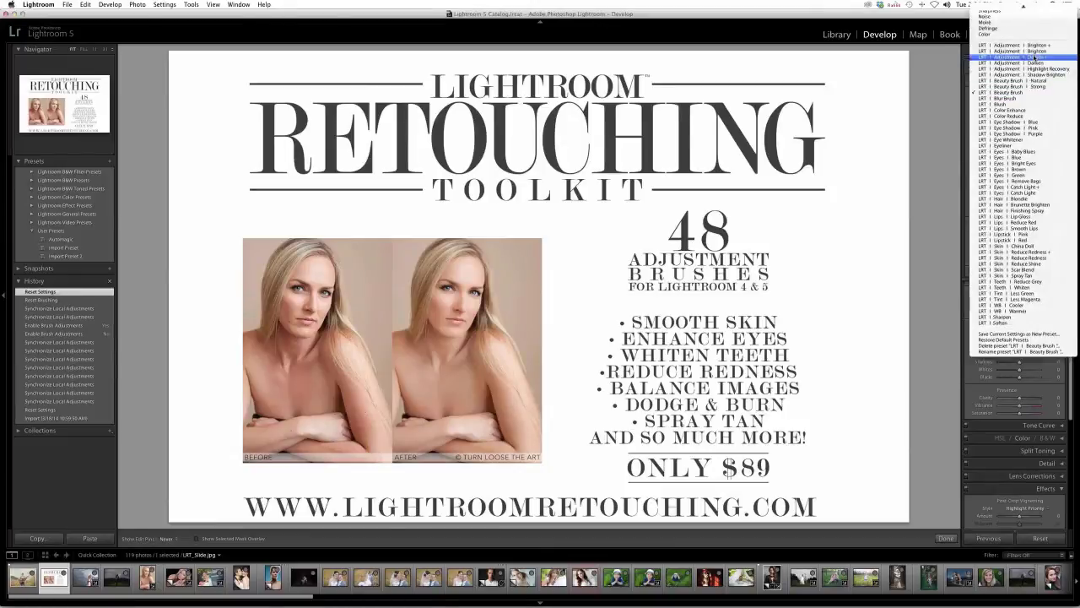
scroll(1008, 55, up, 3)
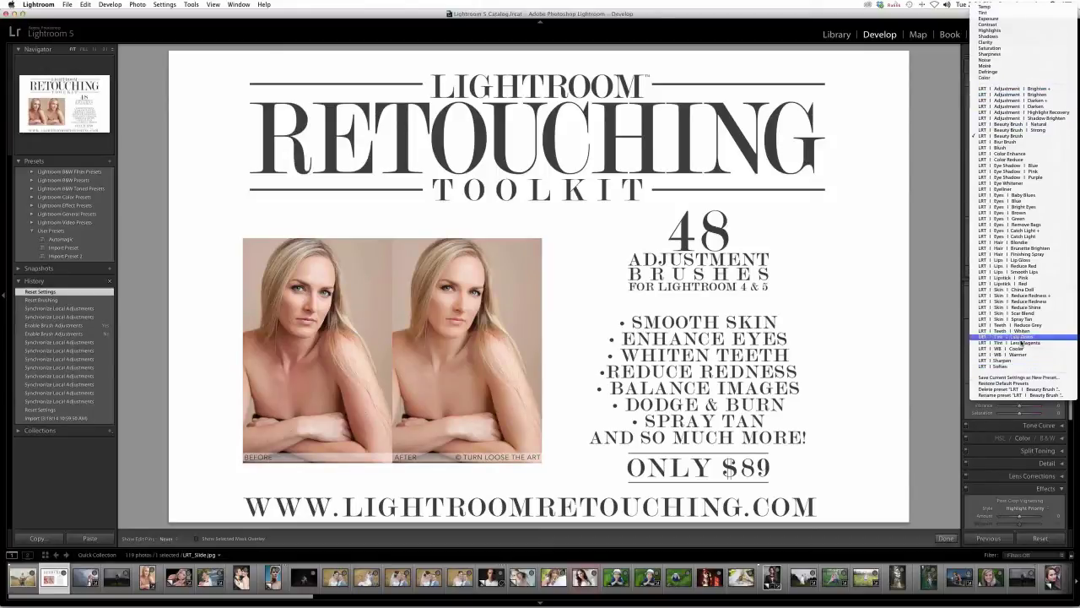
click(950, 337)
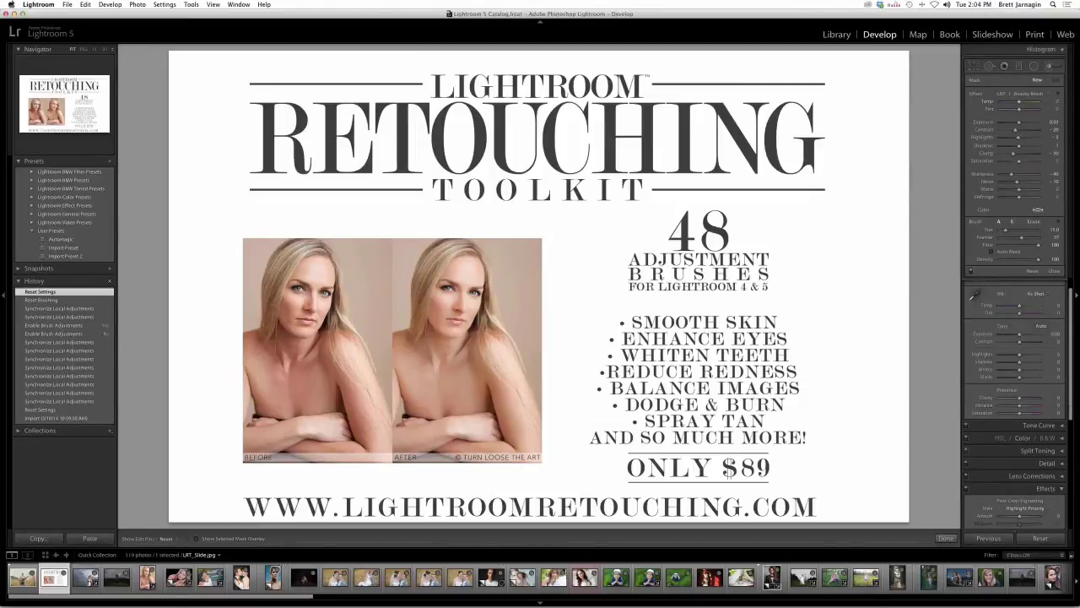
click(1013, 93)
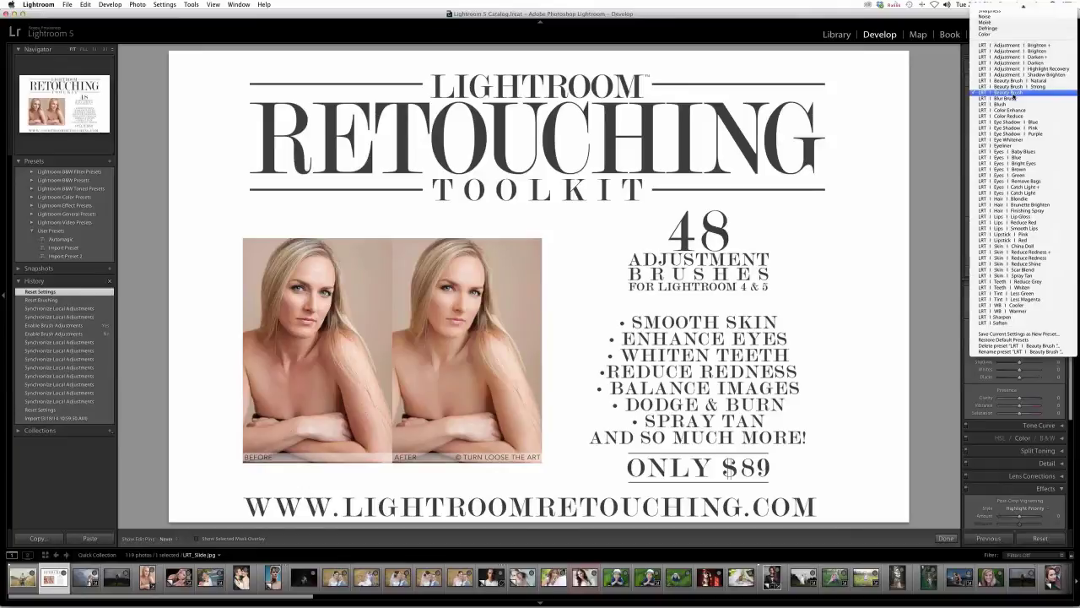
click(1013, 97)
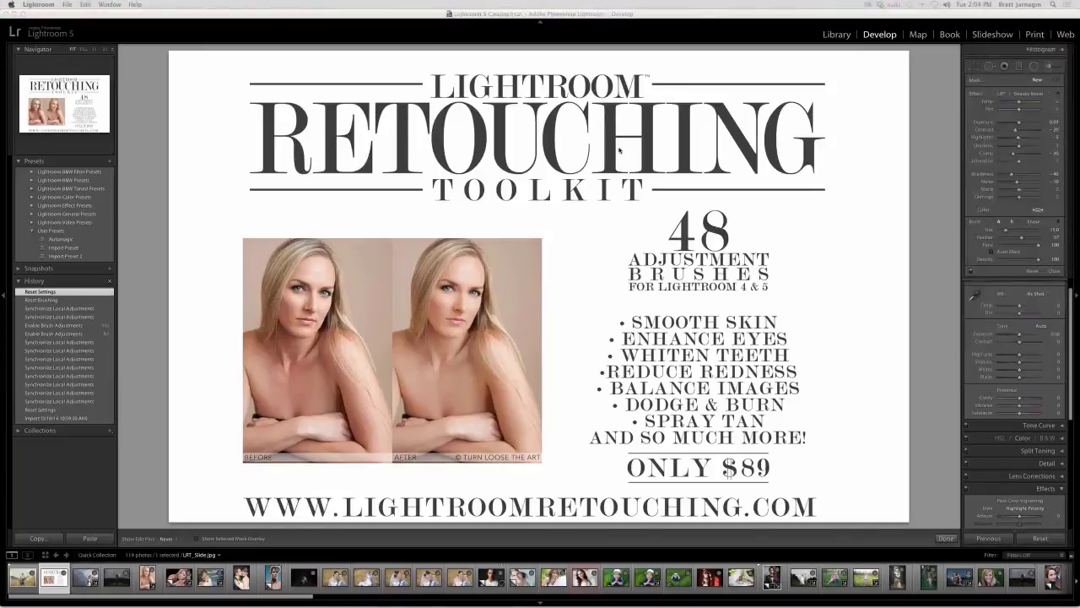
drag(620, 150, 471, 48)
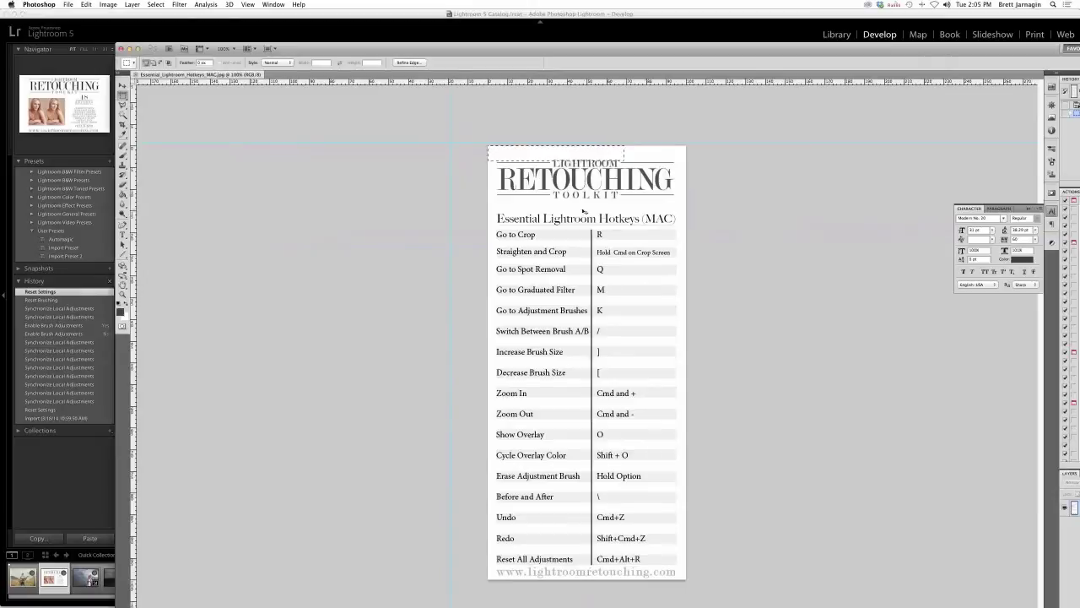
- Deselect the hotkeys sheet with Cmd+D and minimize its Photoshop window
key(super+d)
click(130, 50)
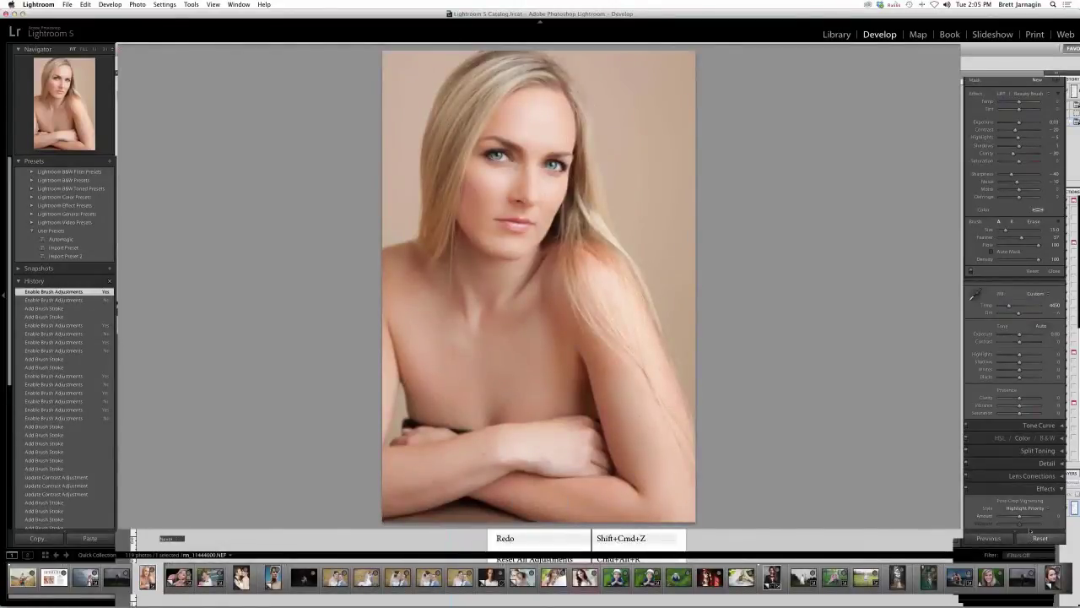
- Reset the blonde portrait, then smooth under her eyes with Beauty Brush at size 7, flow 100
click(1030, 538)
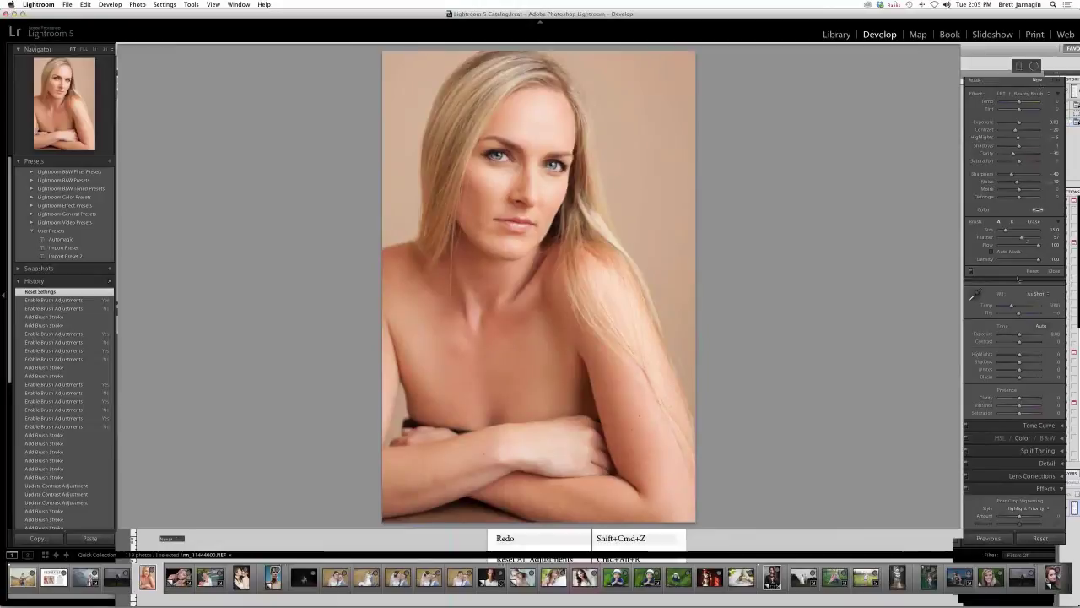
click(1009, 305)
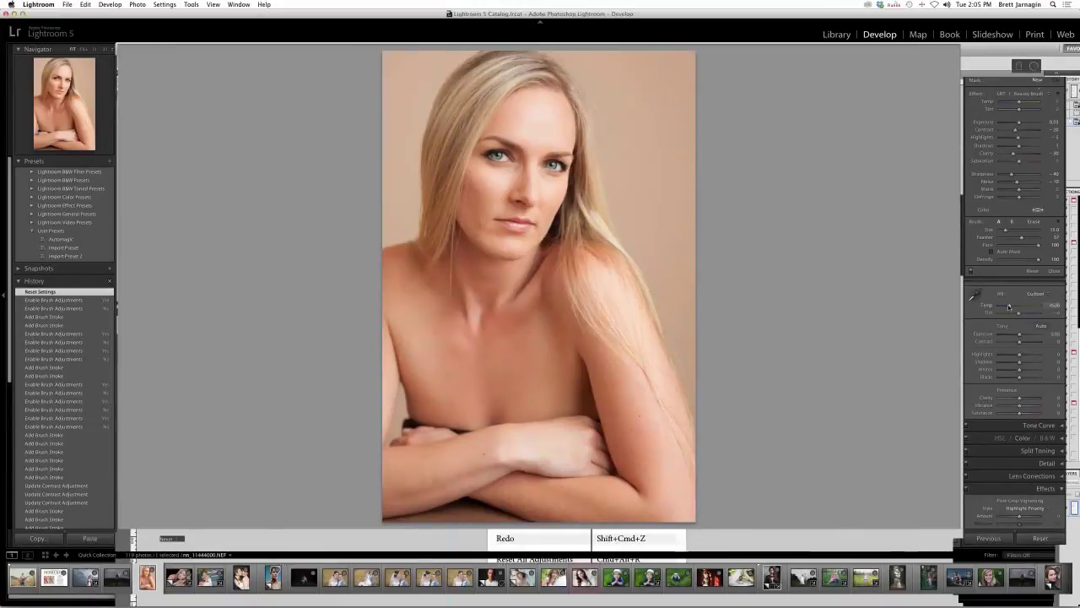
click(1036, 95)
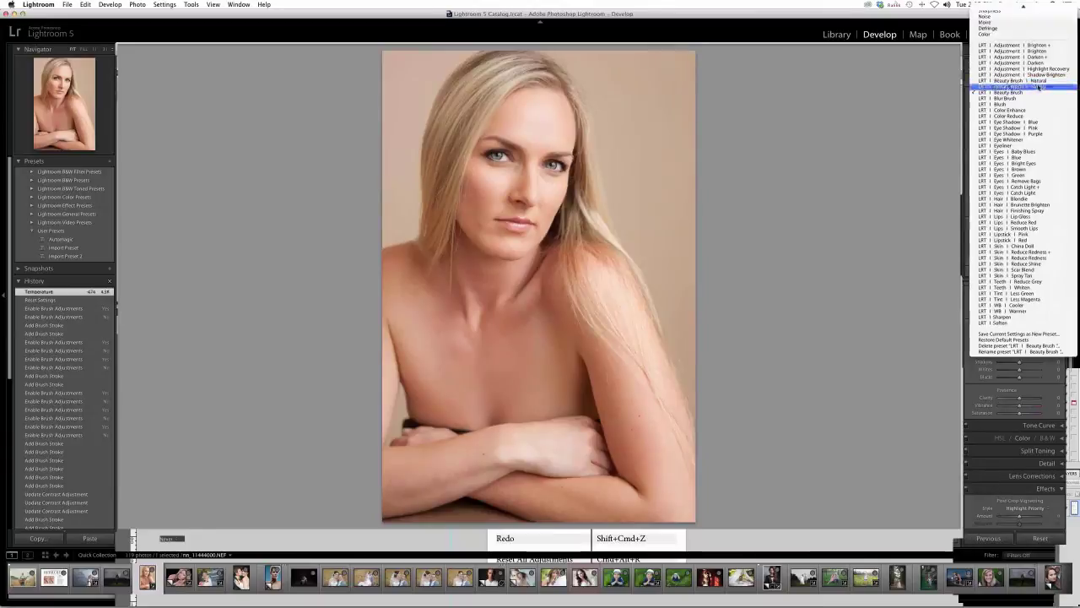
click(1038, 87)
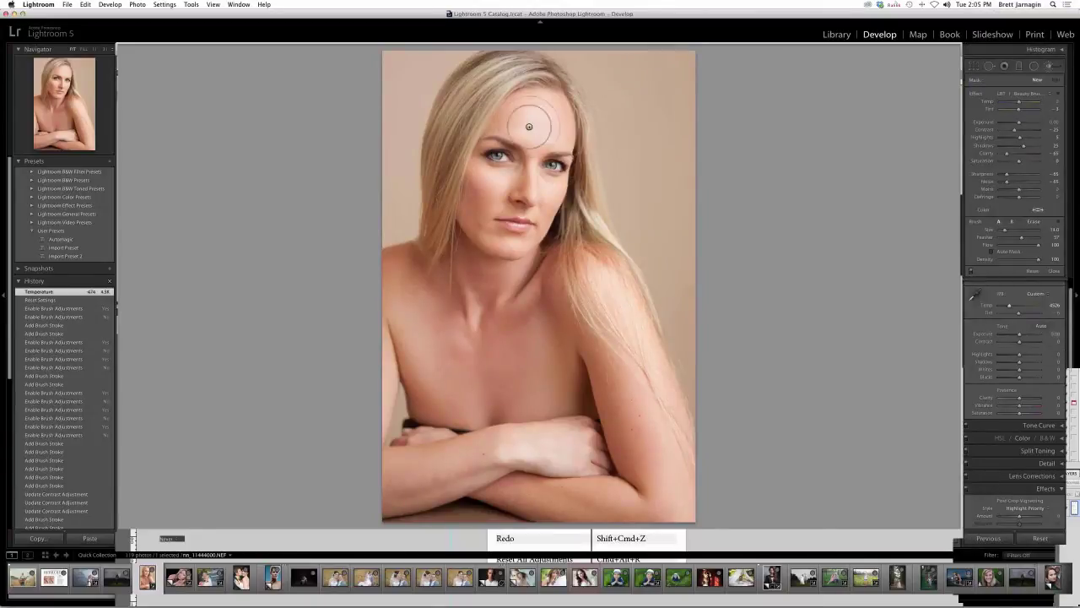
key(bracketleft)
key(bracketleft)
key(bracketleft)
drag(546, 201, 561, 182)
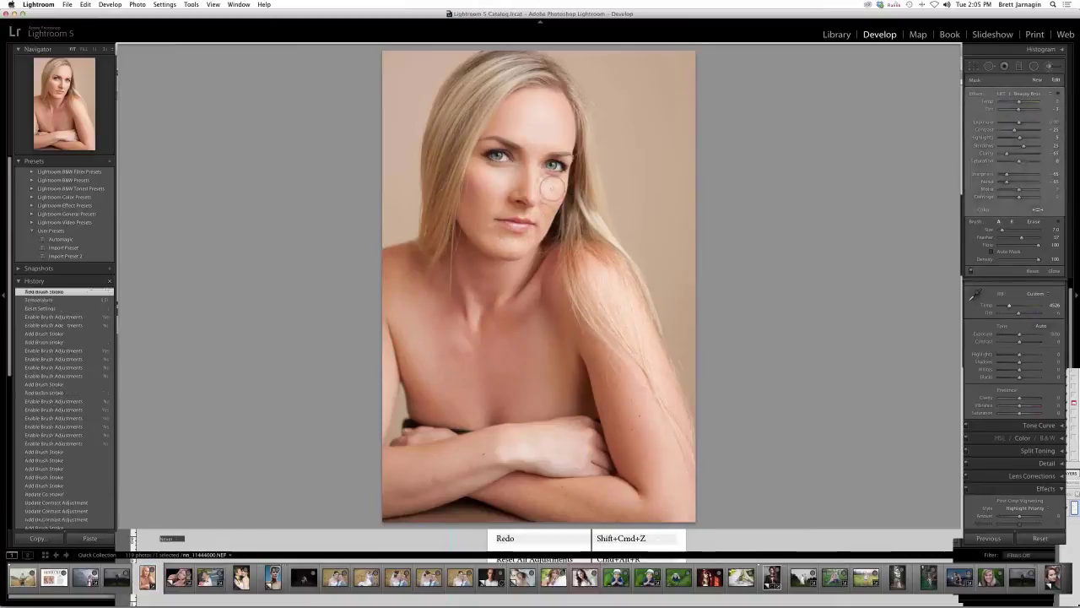
drag(490, 166, 530, 165)
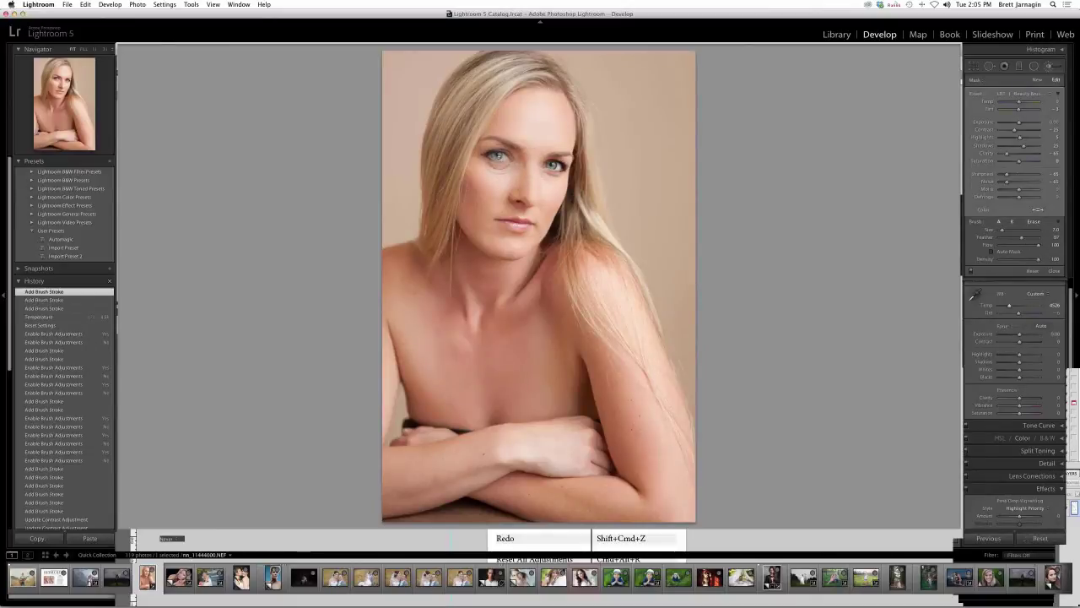
key(alt)
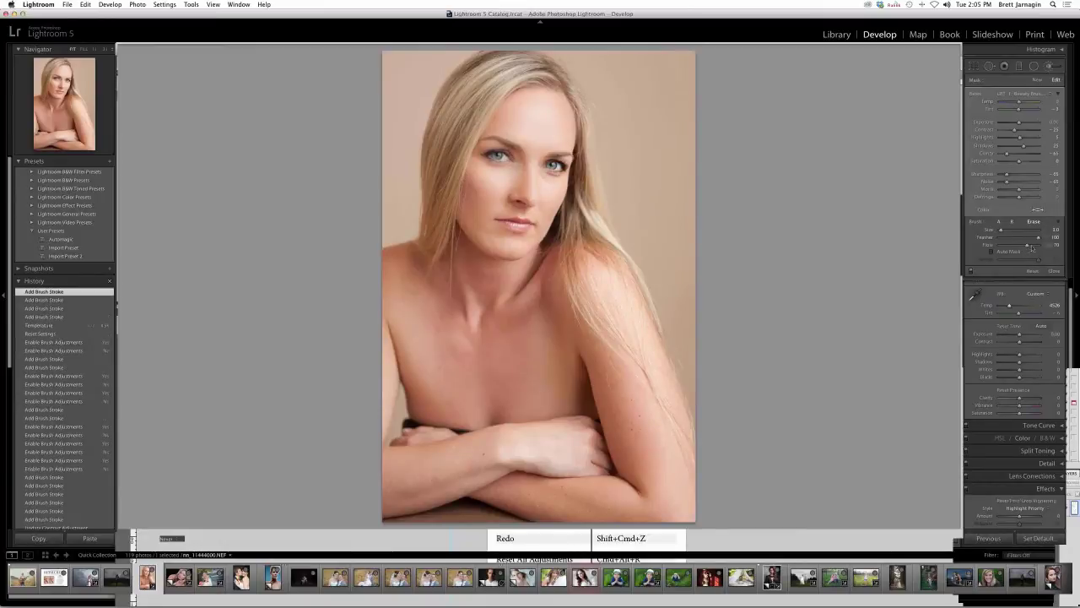
drag(1028, 246, 1045, 246)
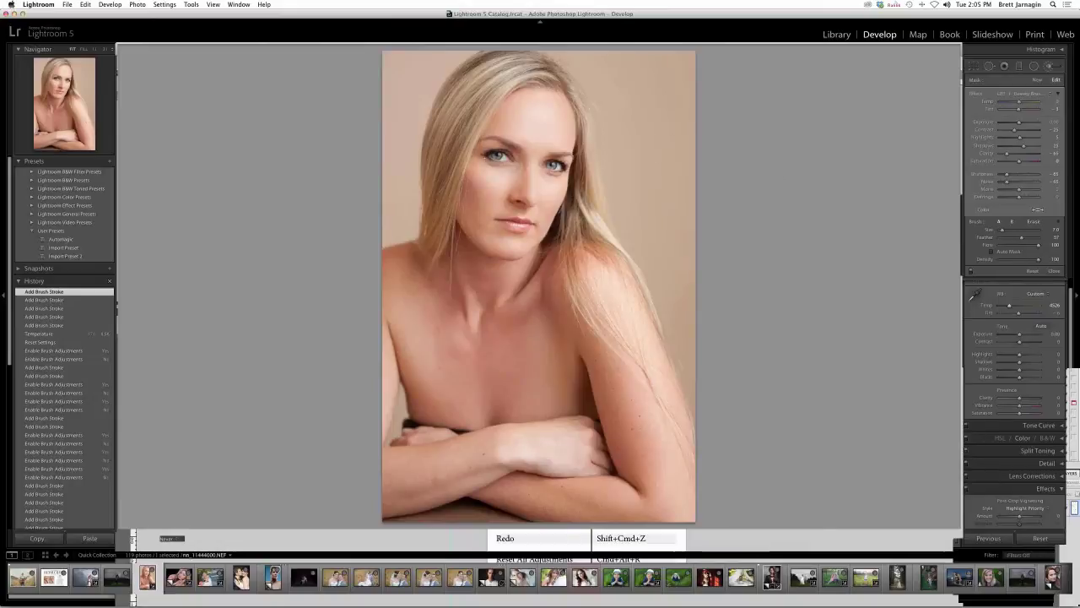
key(alt)
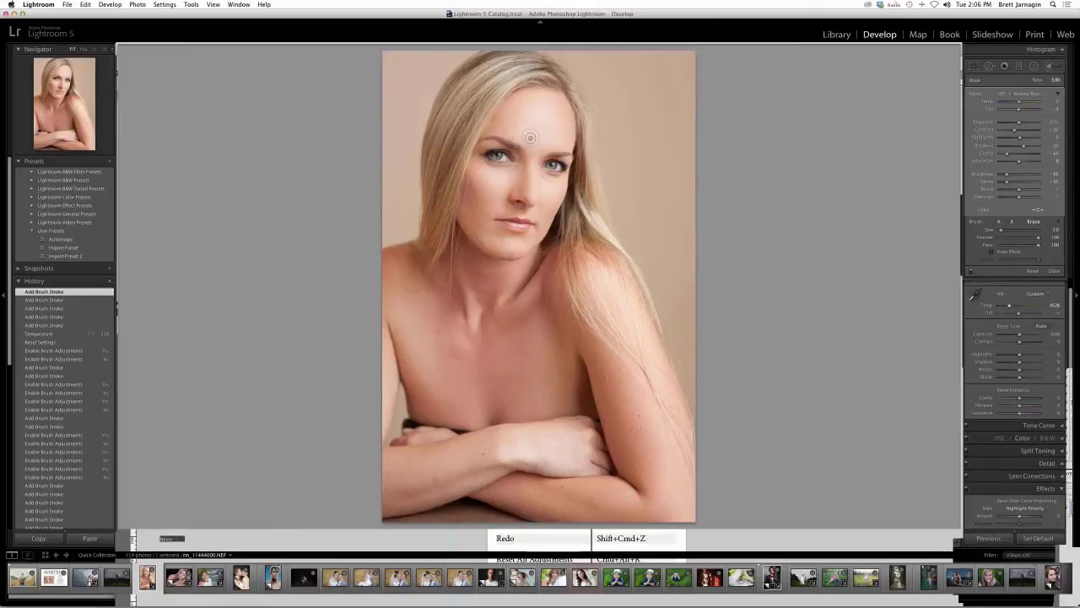
key(alt)
mouse_move(399, 601)
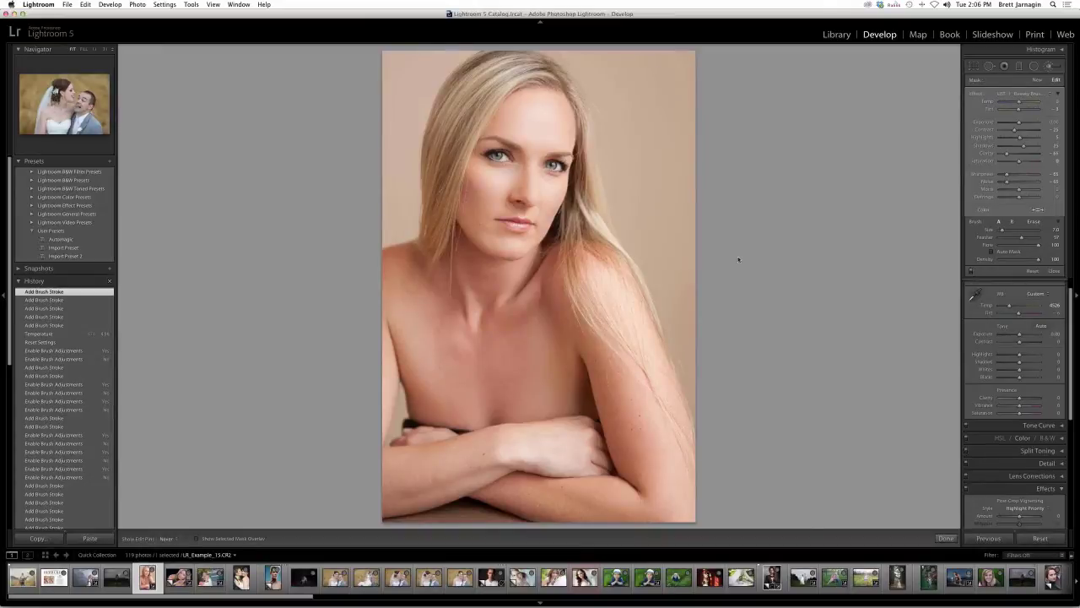
- Start a new LRT | Lips | Lip Gloss mask, paint the lips zoomed in, and erase cheek spill
click(1041, 82)
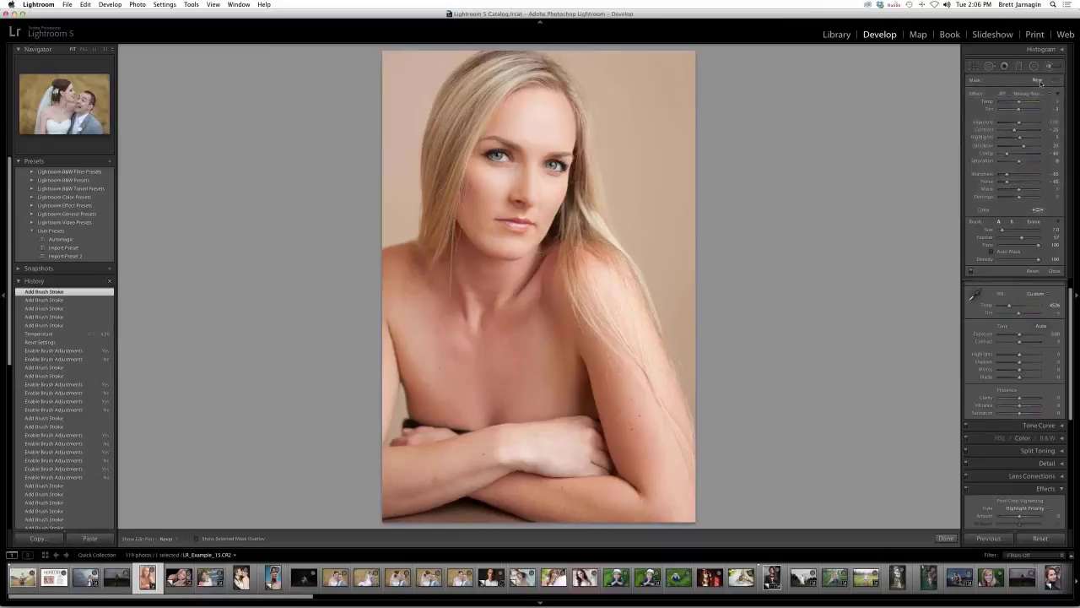
click(1029, 93)
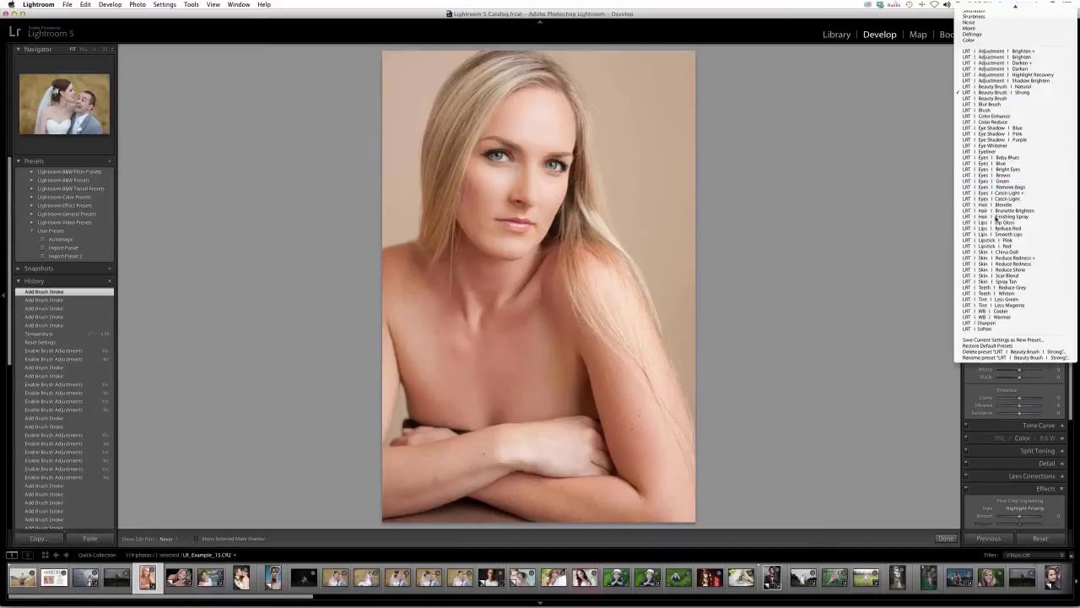
click(997, 223)
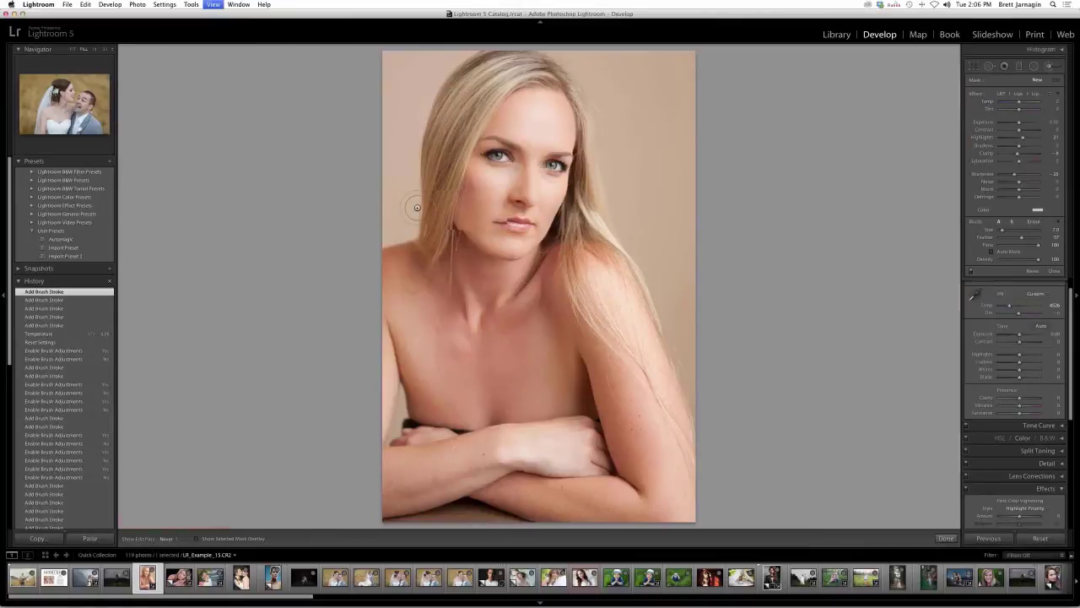
key(z)
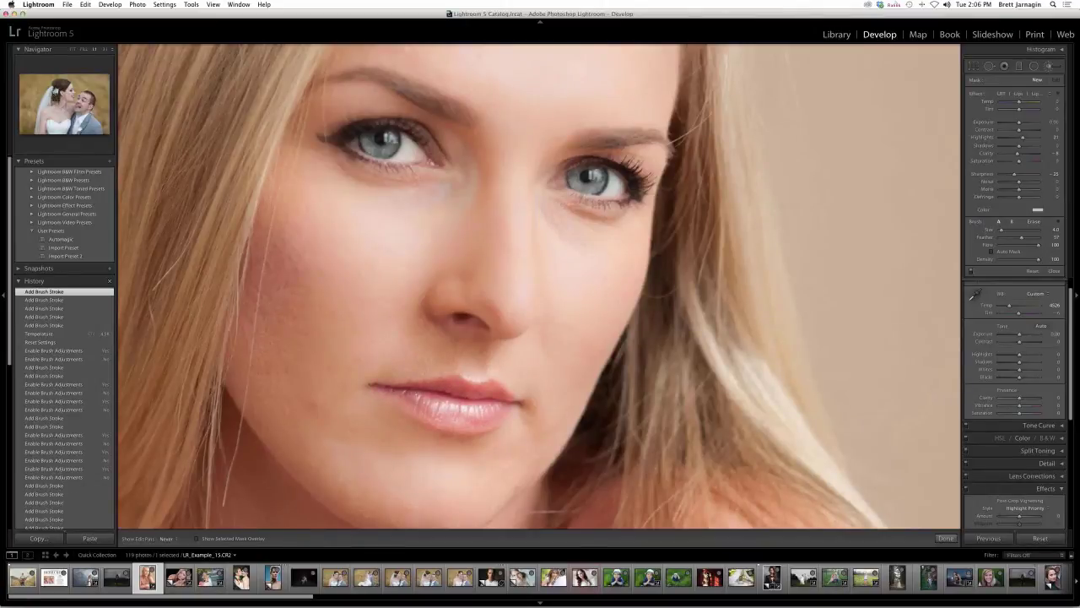
click(1041, 83)
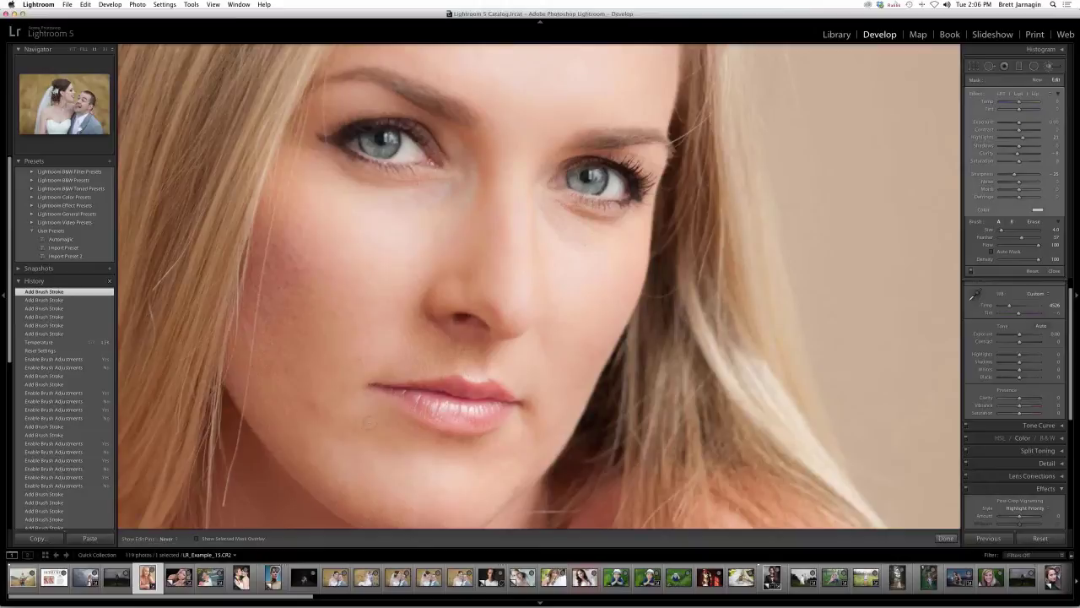
key(alt)
key(alt)
key(alt)
click(460, 384)
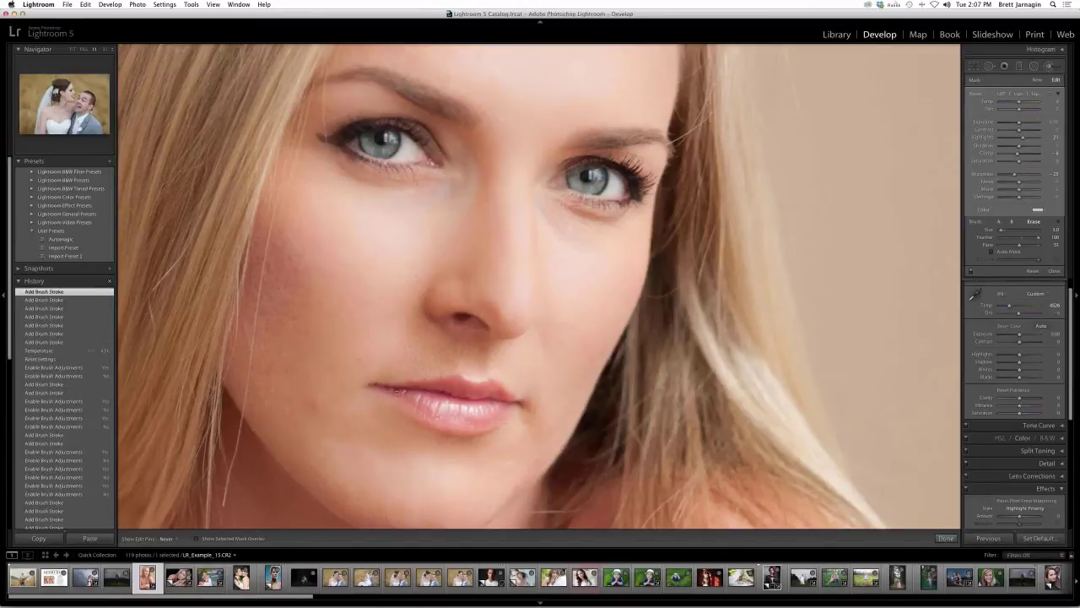
click(573, 392)
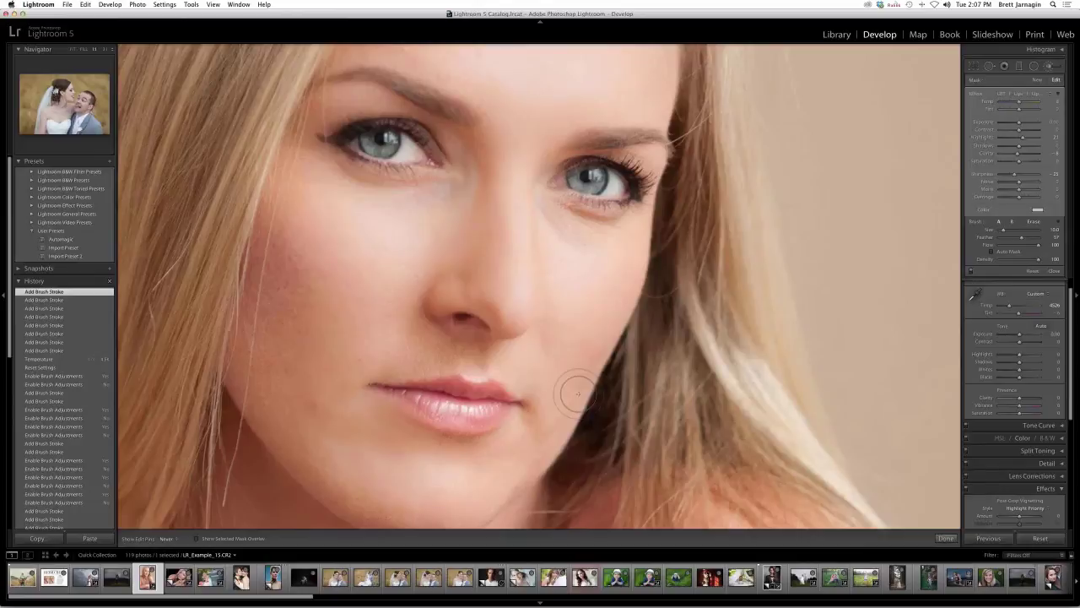
- Zoom out with Cmd+- three times until the whole portrait fits the view
key(super+minus)
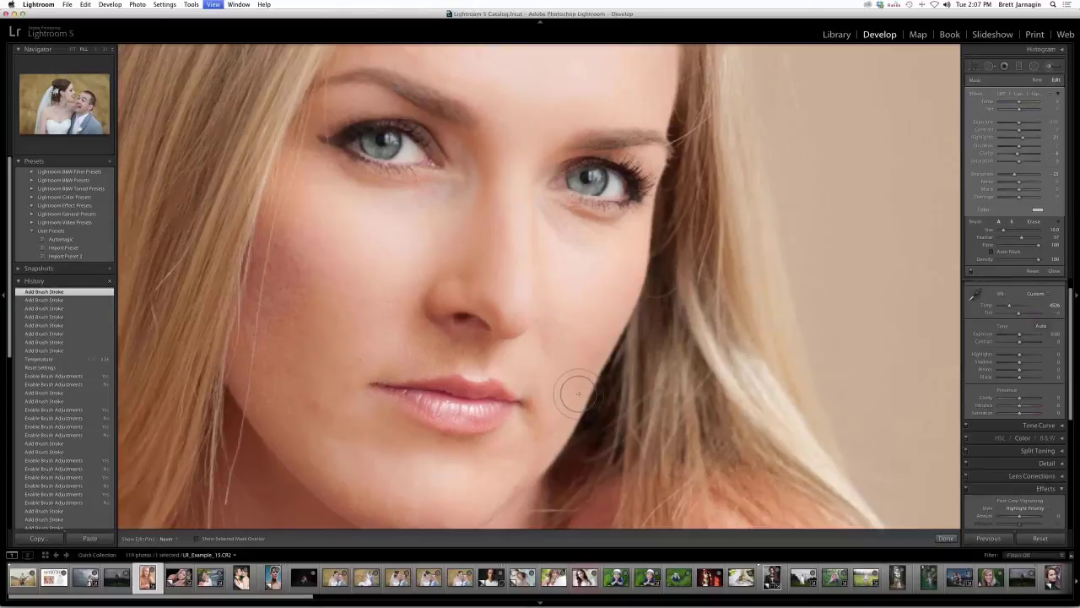
key(super+minus)
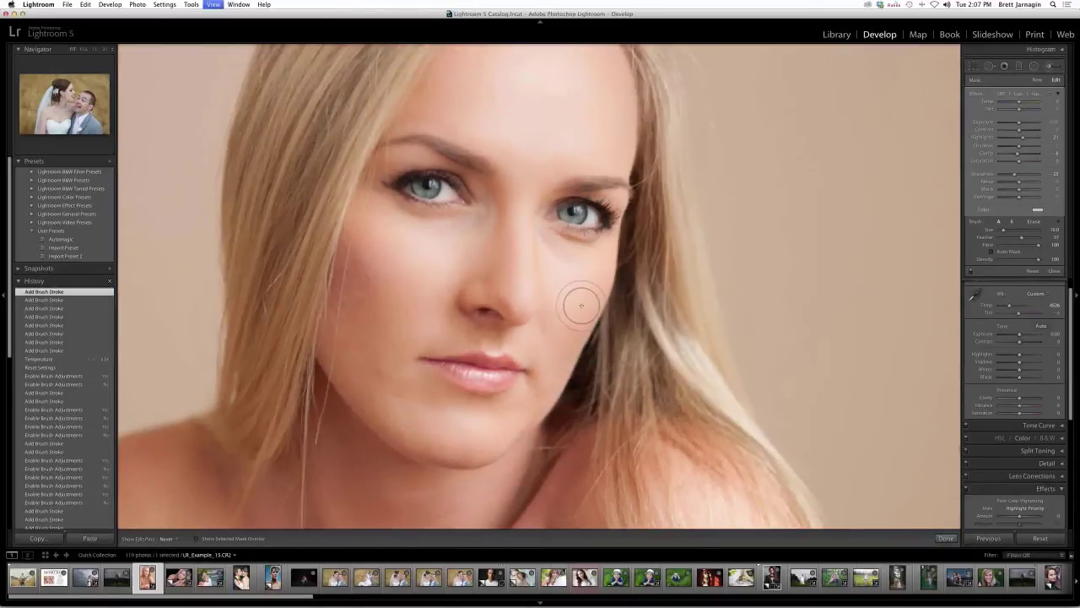
key(super+minus)
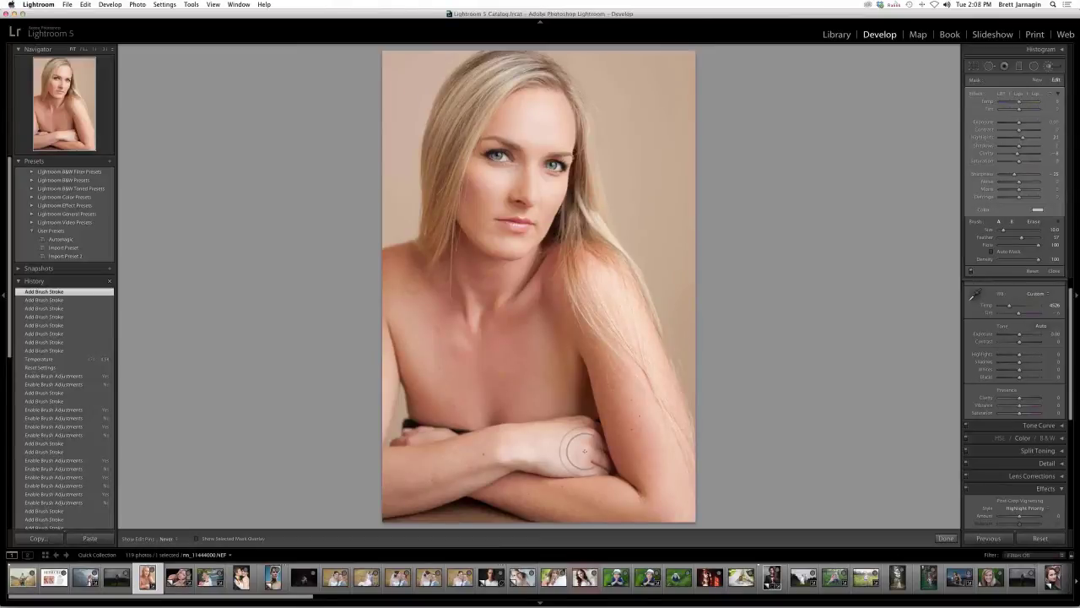
- Choose the LRT | Skin | Spray Tan effect with brush feather 98 and flow 80
click(1019, 94)
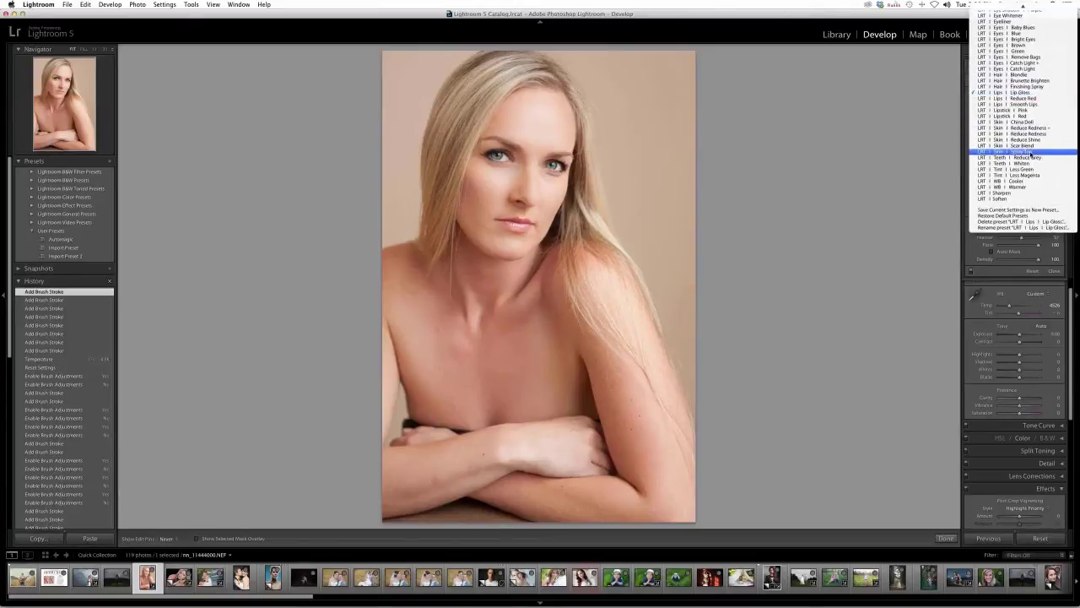
click(1031, 153)
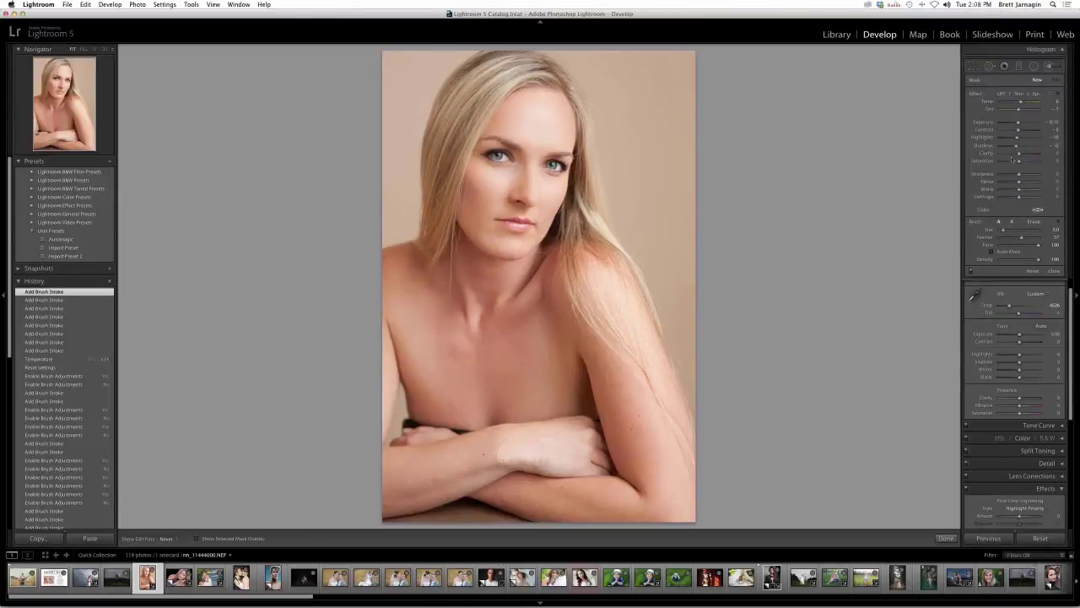
drag(1022, 237, 1041, 239)
drag(1039, 239, 1036, 240)
key(8)
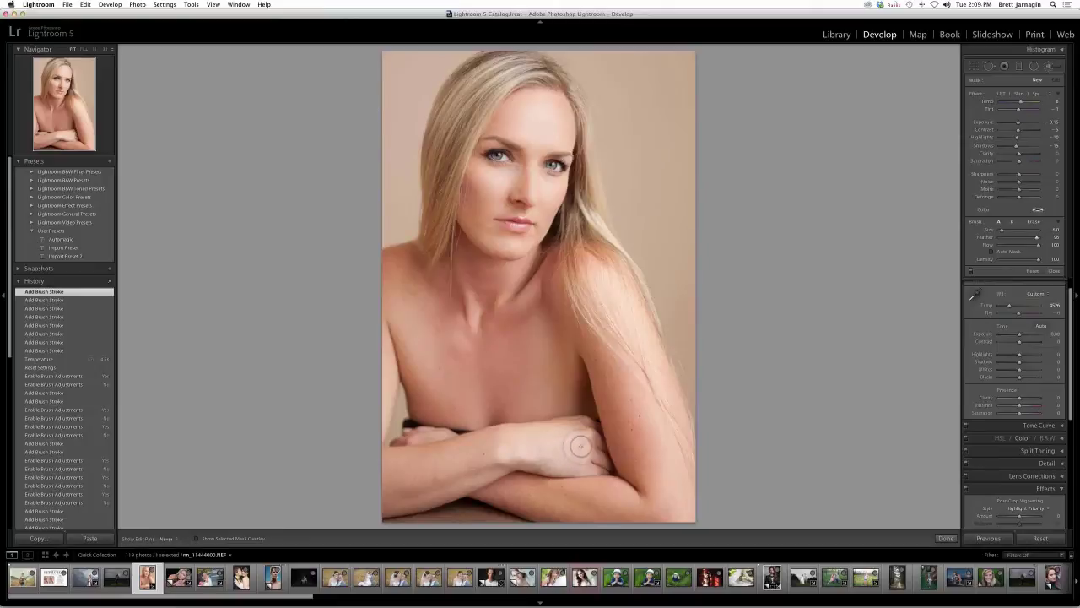
- Dab Spray Tan on the forearm and toggle brush adjustments on and off to compare
click(580, 444)
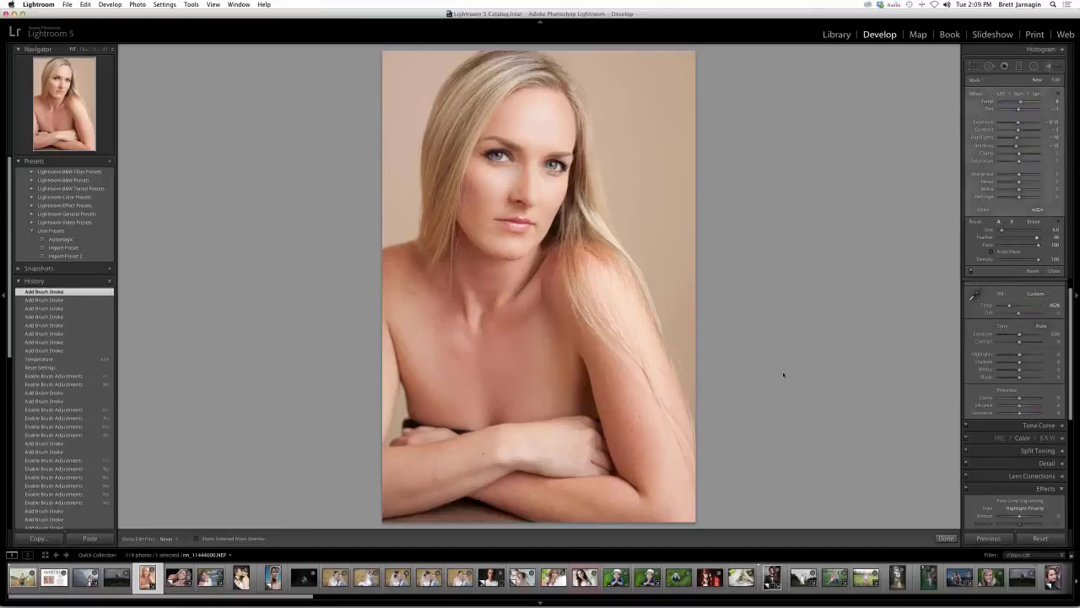
click(970, 272)
click(971, 271)
click(970, 271)
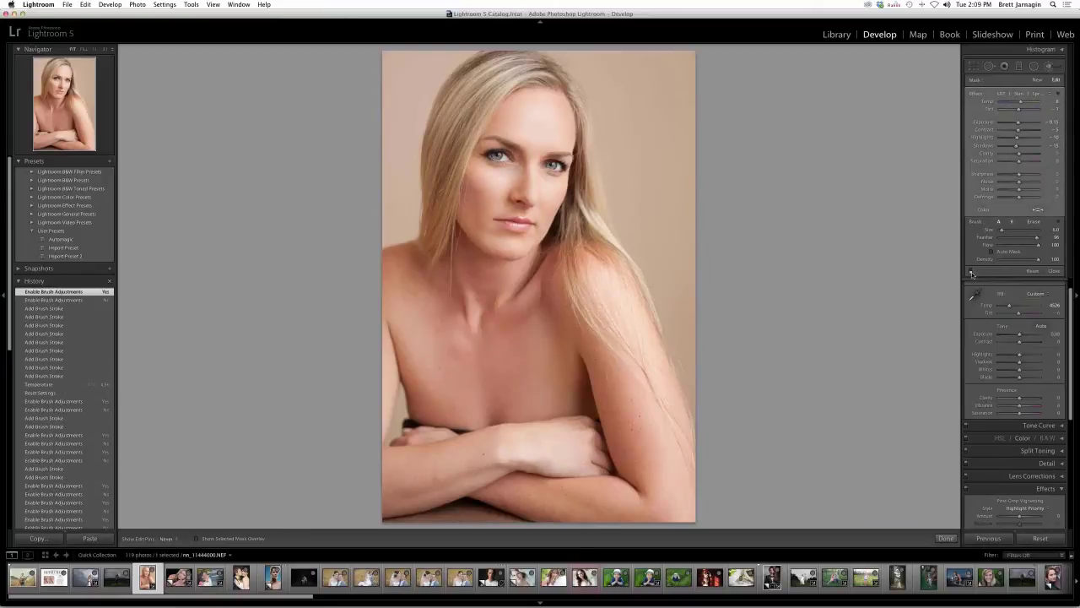
click(971, 271)
click(970, 272)
click(971, 272)
click(970, 272)
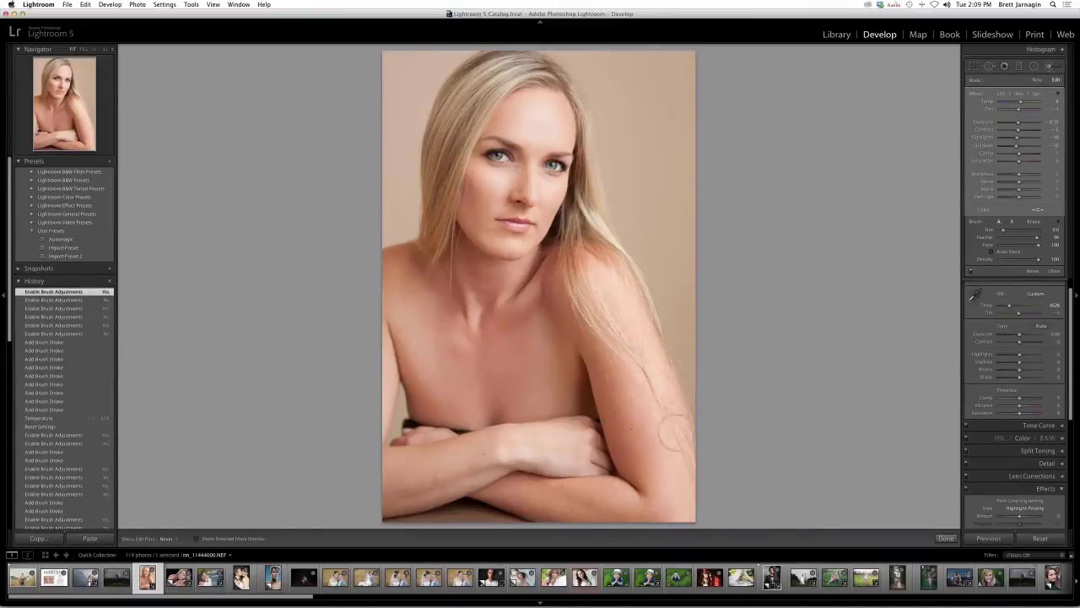
- Paint the tan across the forehead, then under the eyes at brush size 5.0
mouse_move(675, 430)
mouse_down()
mouse_move(664, 446)
mouse_move(679, 502)
mouse_up()
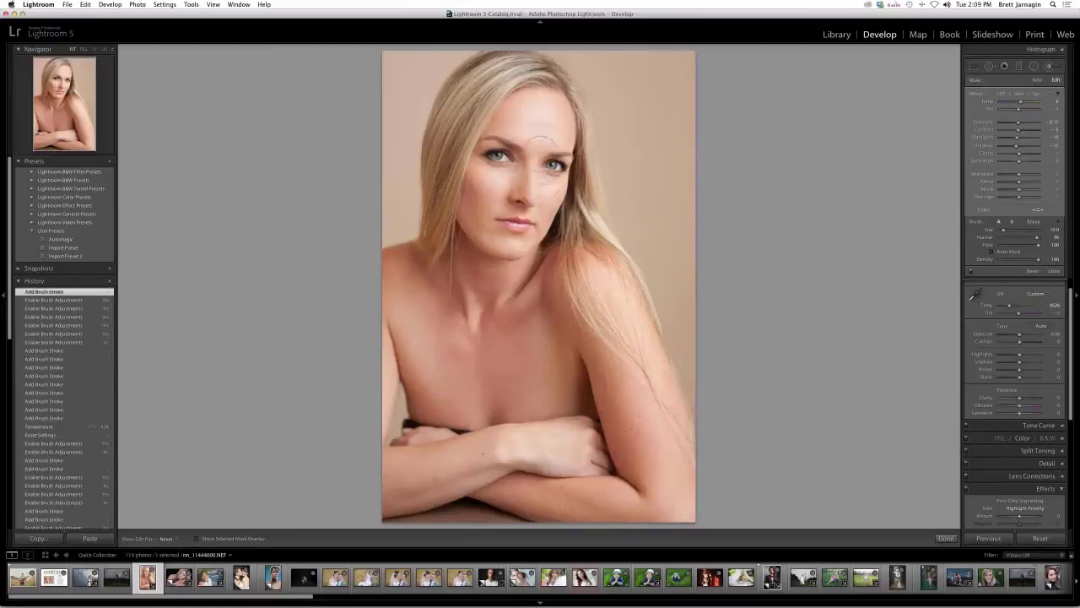
drag(541, 145, 550, 102)
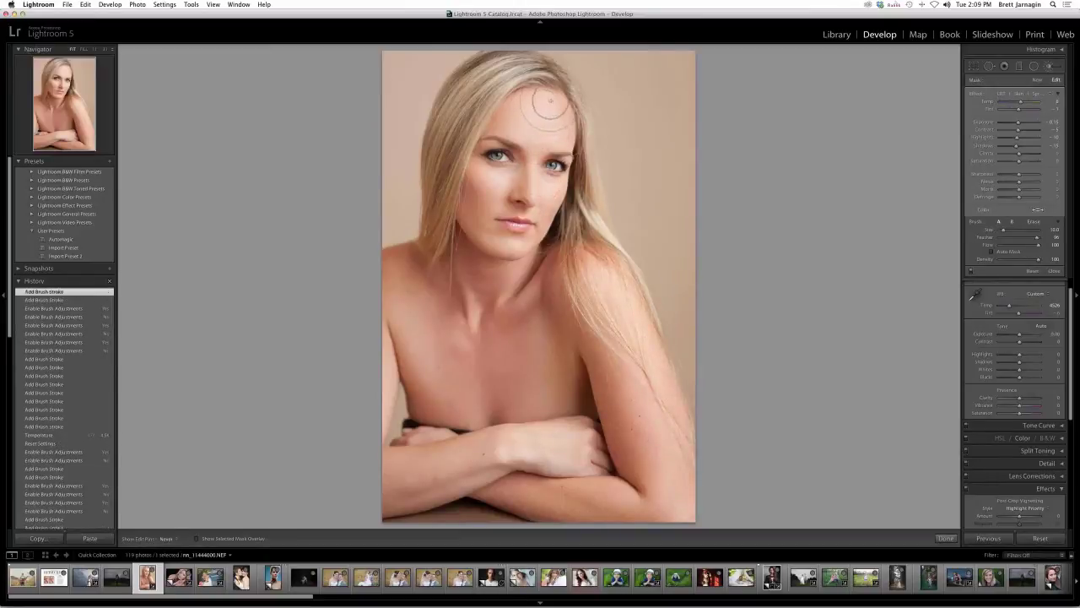
key(bracketleft)
key(bracketleft)
drag(502, 179, 564, 196)
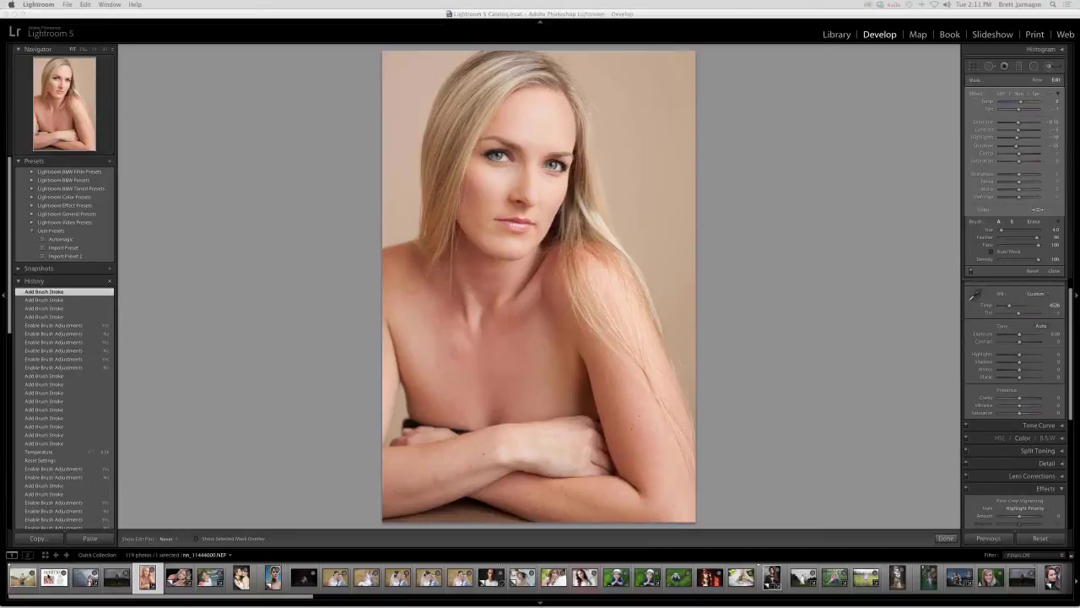
- Select the LRT slide thumbnail in the filmstrip to show it in Develop
click(54, 577)
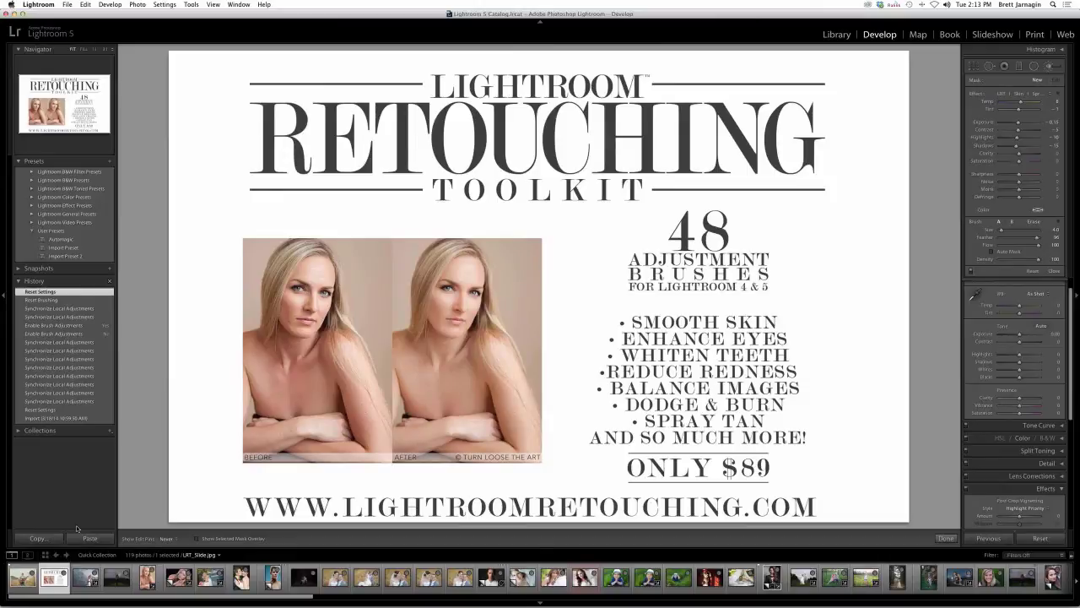
mouse_move(979, 590)
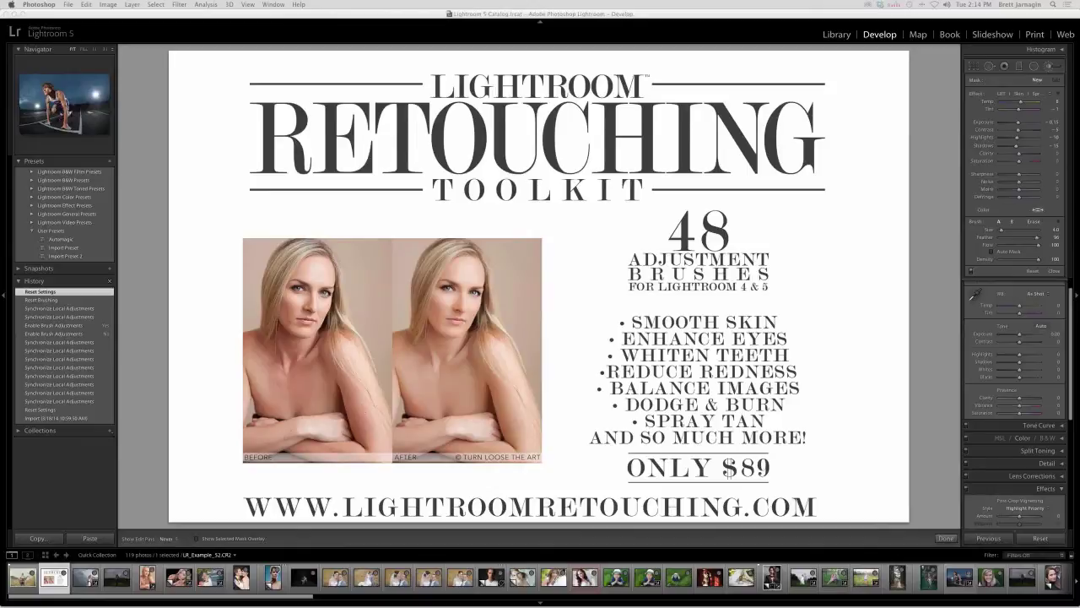
- Open the couple-in-the-grass photo and adjust its white balance temperature
click(834, 579)
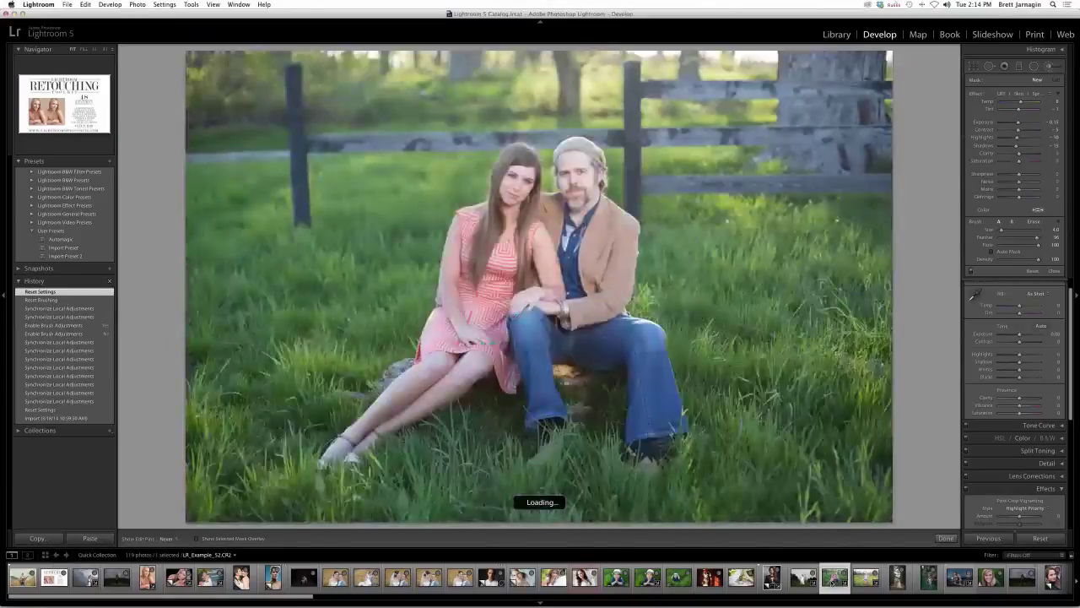
drag(1017, 308, 1018, 307)
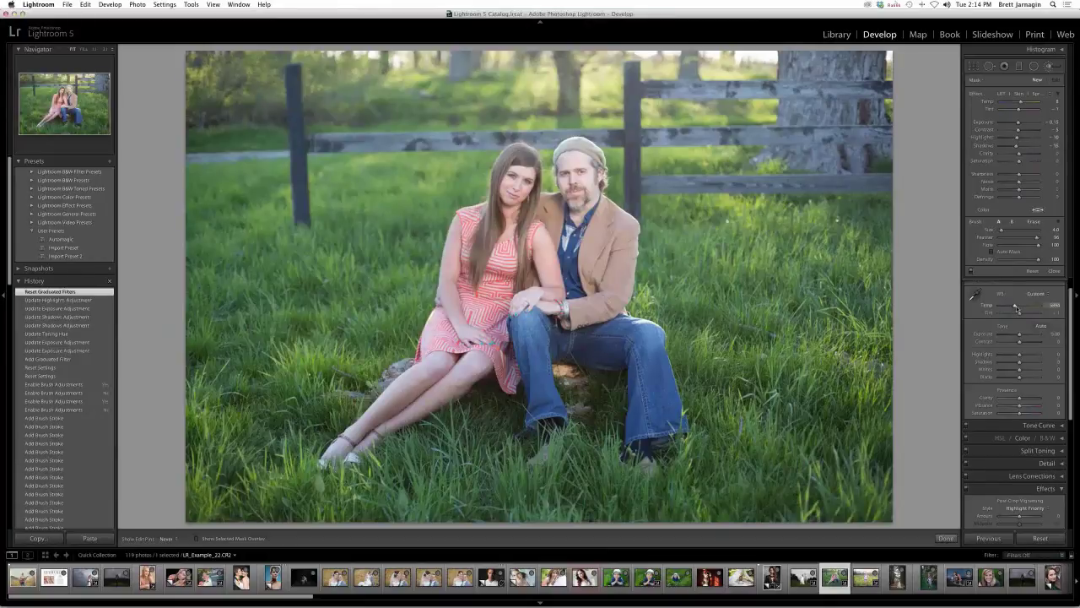
click(1050, 68)
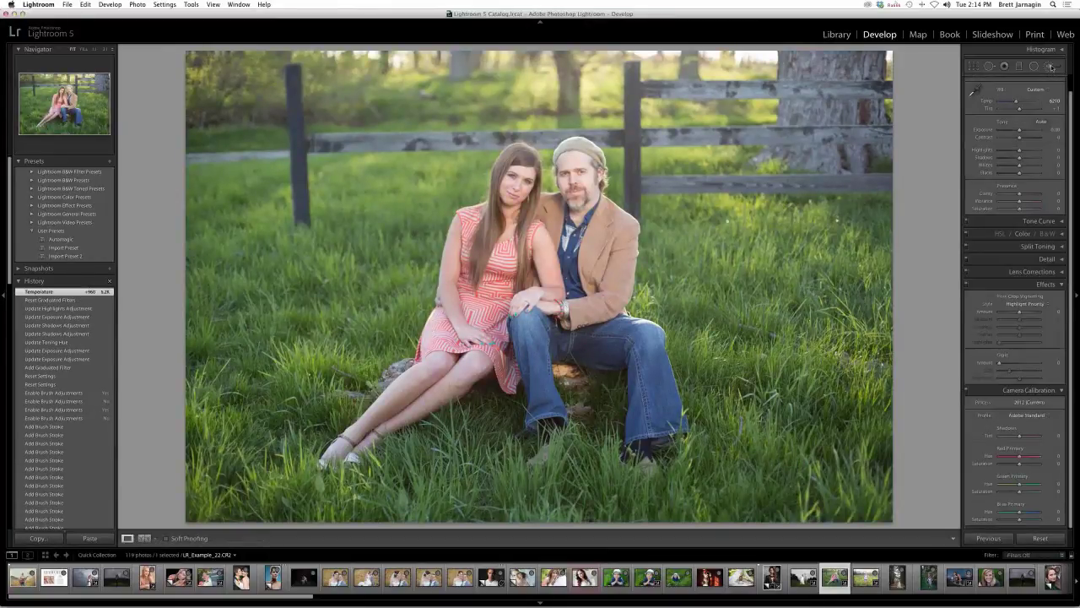
click(1055, 67)
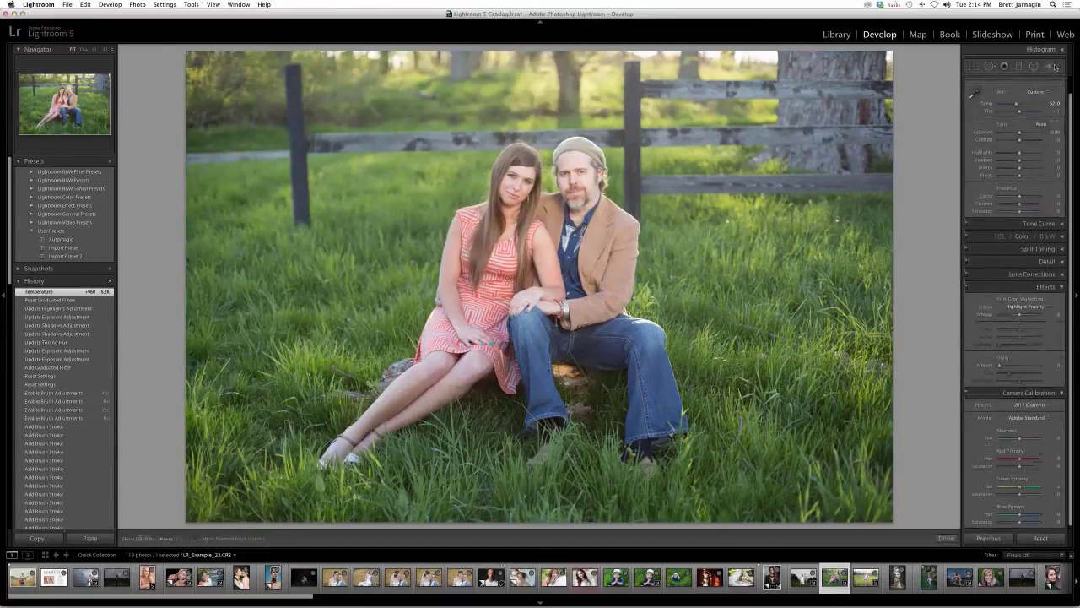
- Soften the grass near the right edge with LRT | Soften at Sharpness -100, checking before/after
click(1017, 95)
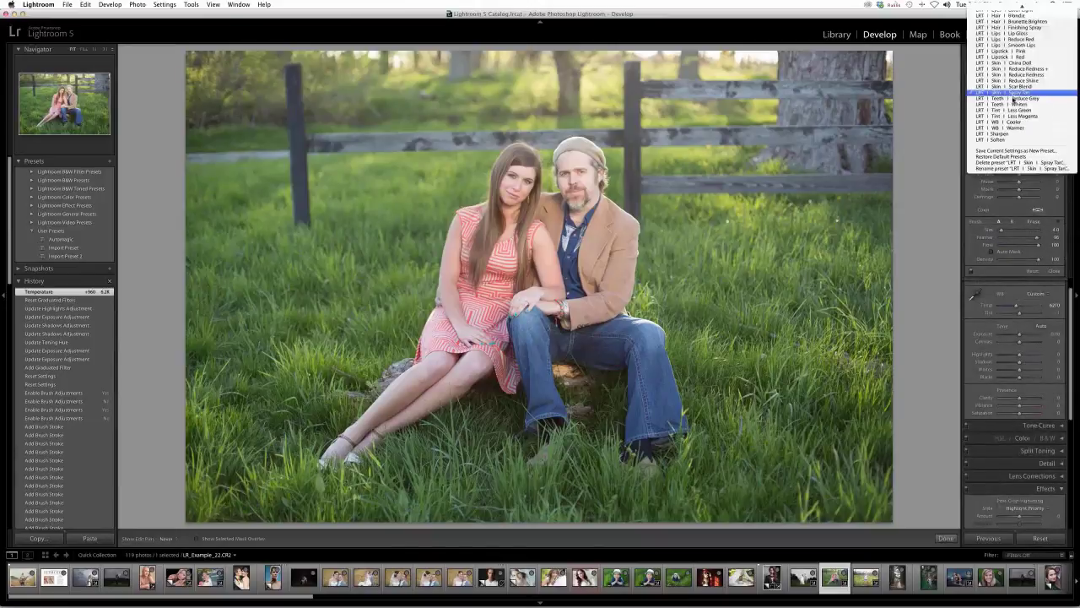
click(997, 140)
mouse_move(1009, 174)
mouse_down()
mouse_move(997, 177)
mouse_move(1007, 156)
mouse_up()
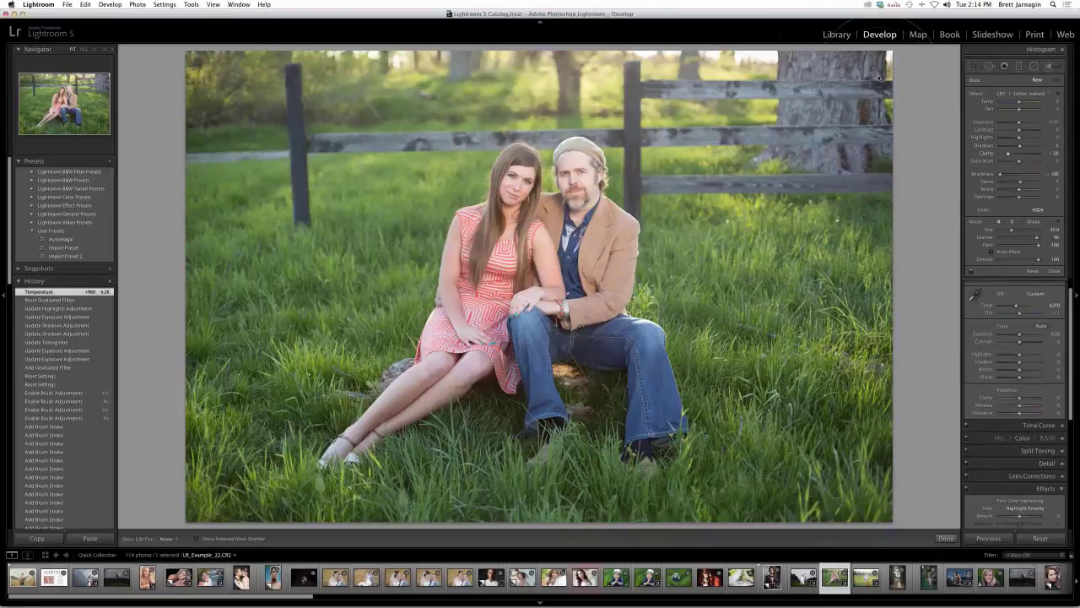
drag(801, 314, 810, 372)
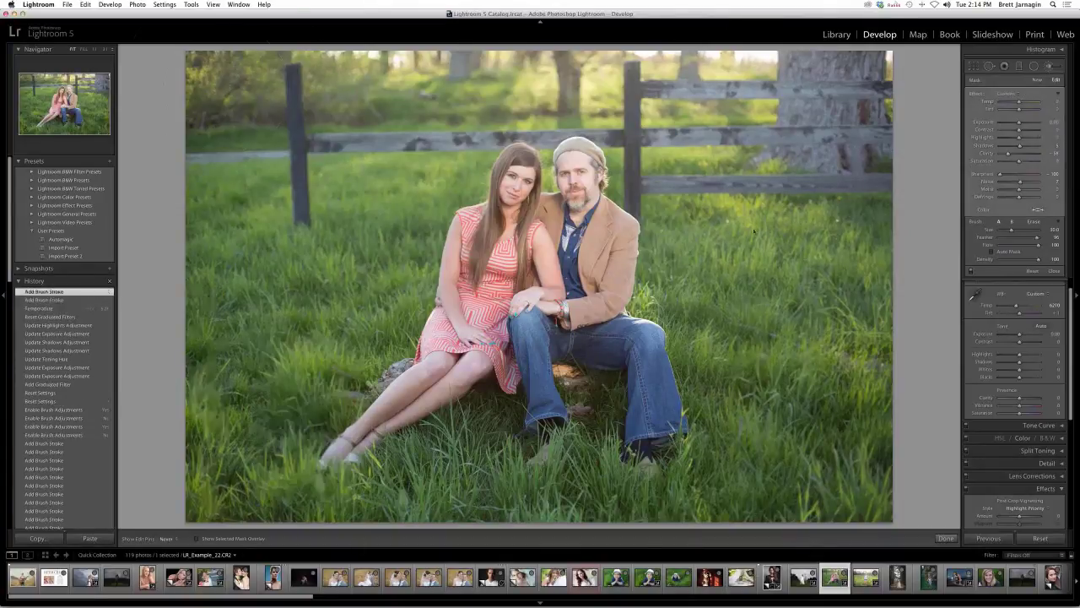
click(970, 271)
click(970, 270)
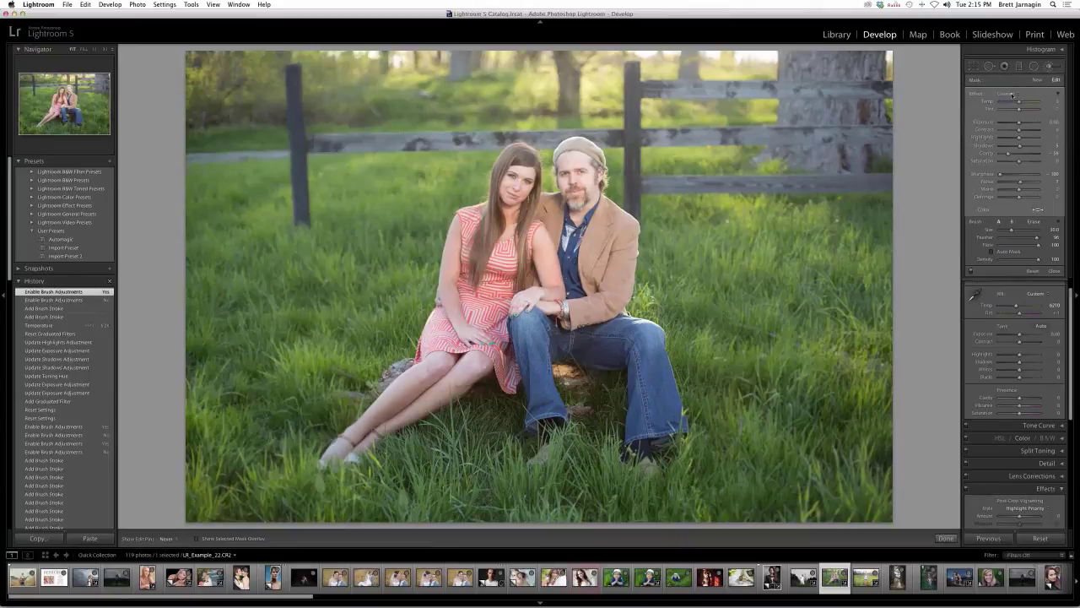
- Add a second Soften brush mask along the grass's lower-right edge
click(1013, 94)
click(1013, 95)
click(1036, 79)
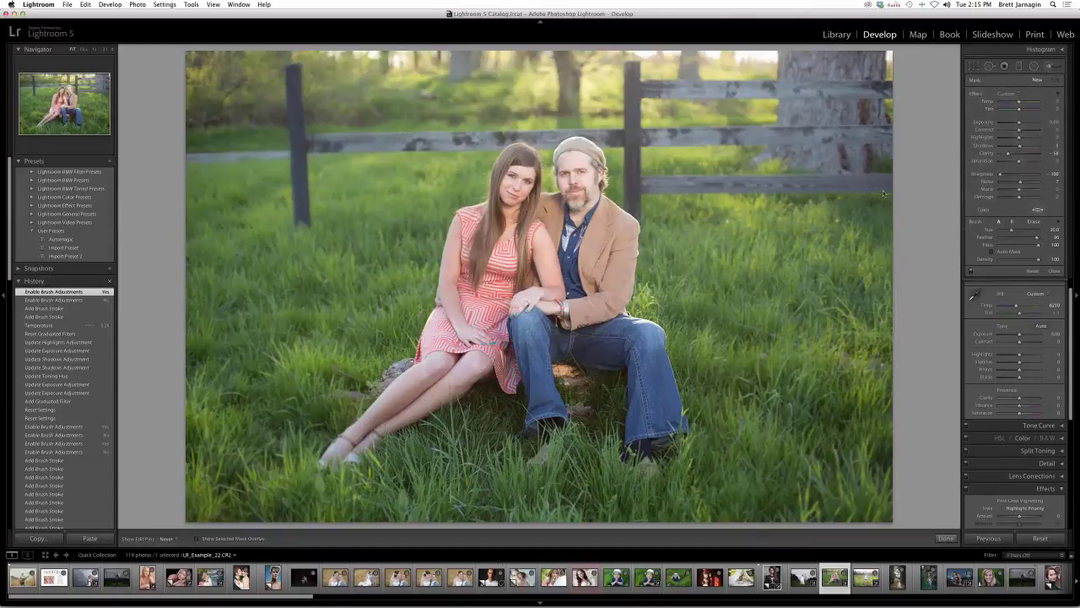
drag(879, 465, 878, 521)
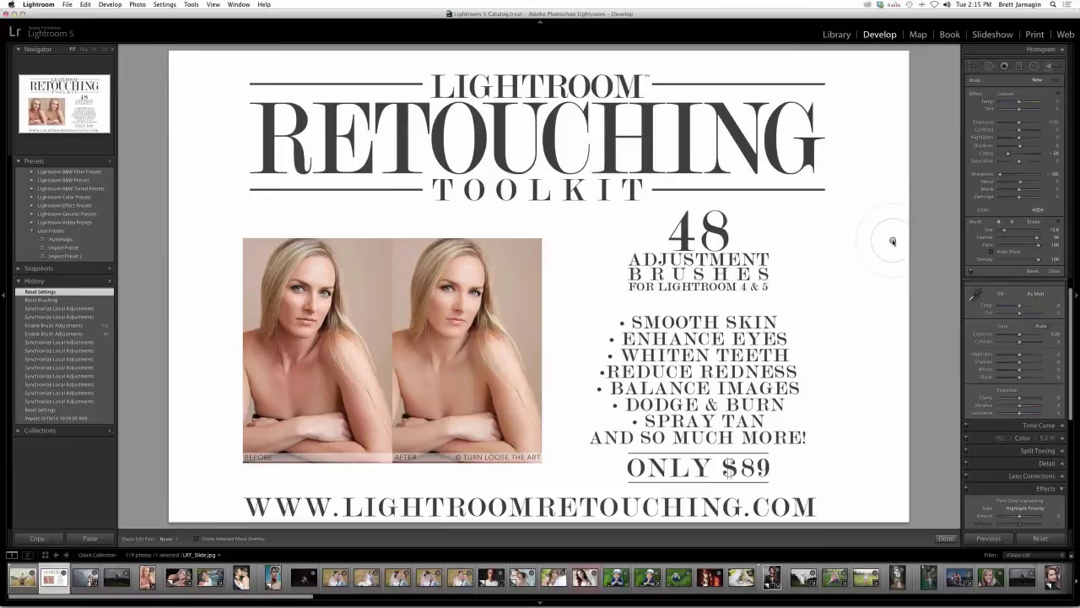
- Resize the adjustment brush, then switch to the Spot Removal tool
scroll(759, 252, down, 4)
scroll(869, 235, up, 8)
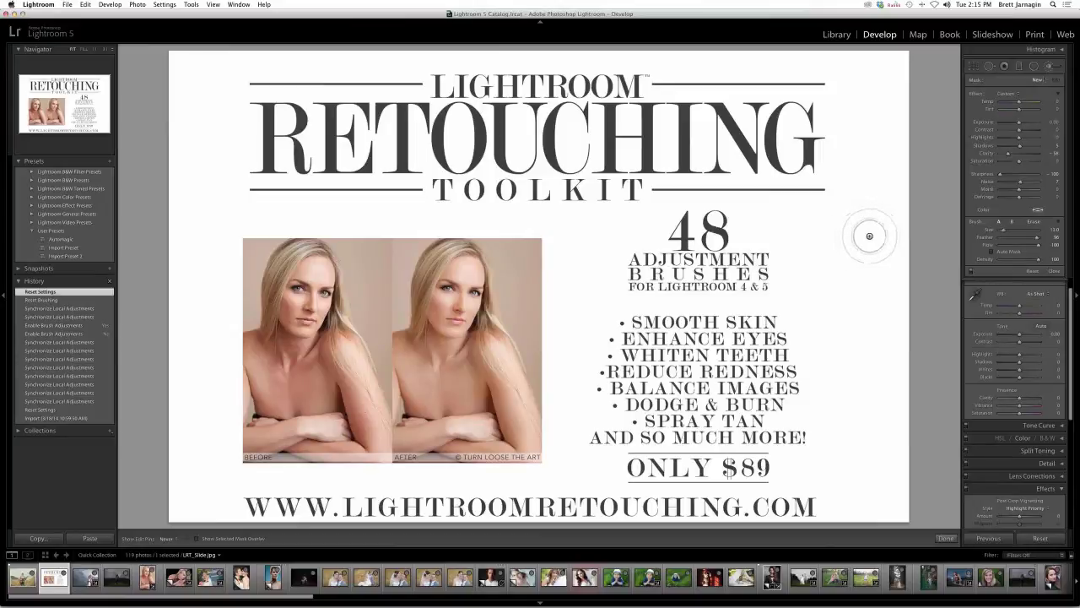
click(991, 67)
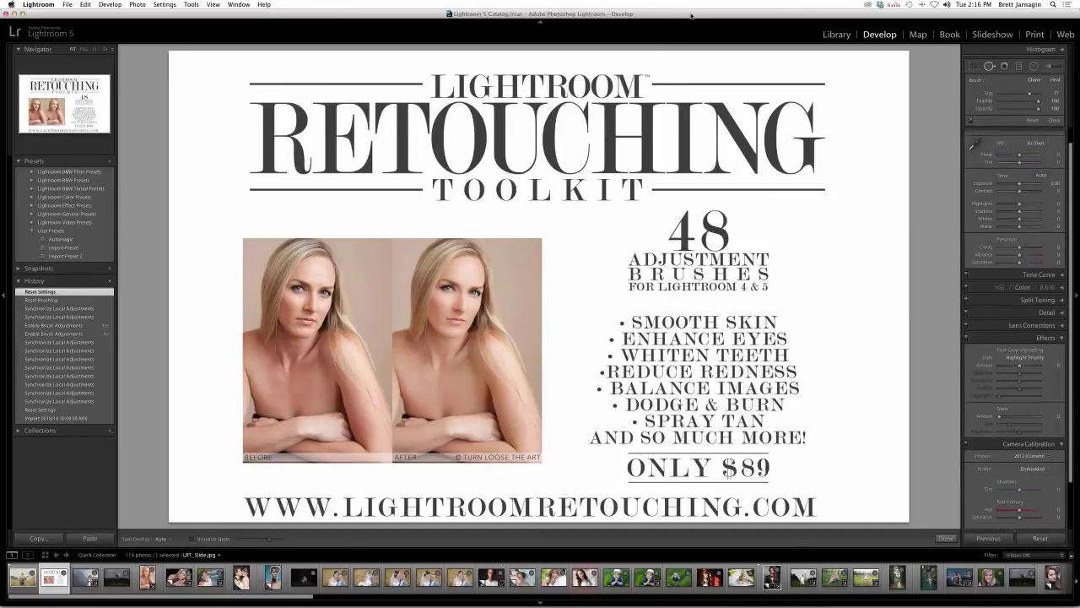
- Select the blonde girl's close-up portrait and raise its exposure slightly
drag(691, 15, 684, 13)
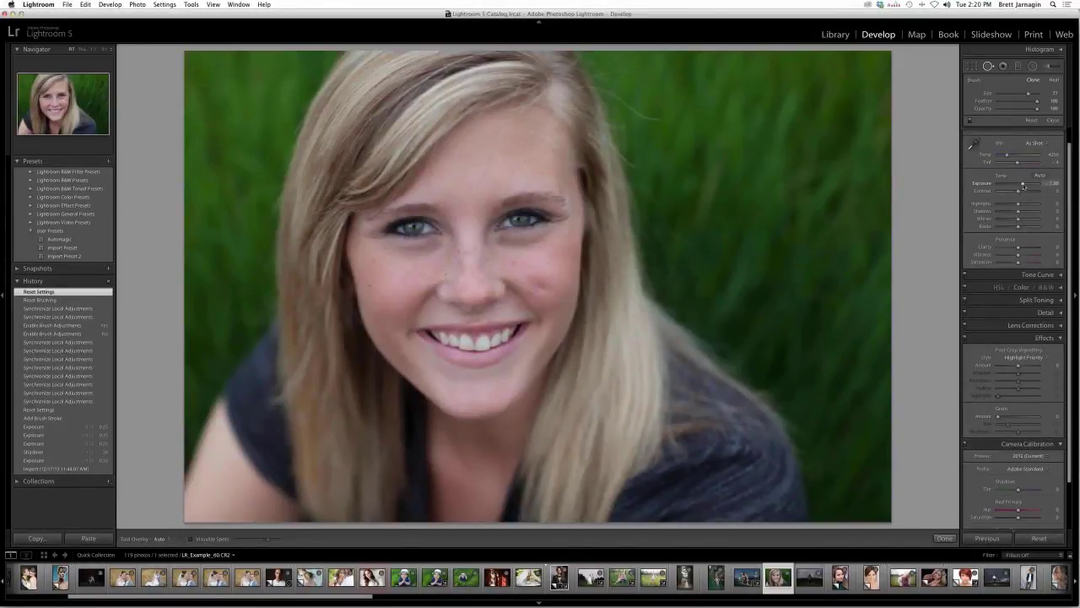
drag(1023, 186, 1021, 186)
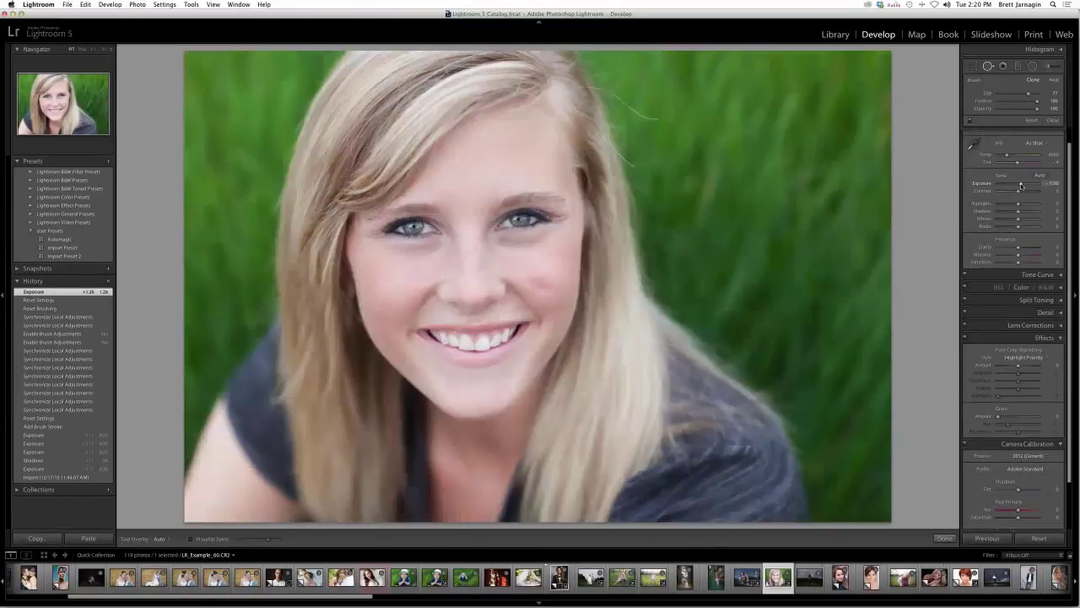
- Load the LRT | Eyeliner brush preset and zoom in on both eyes
key(k)
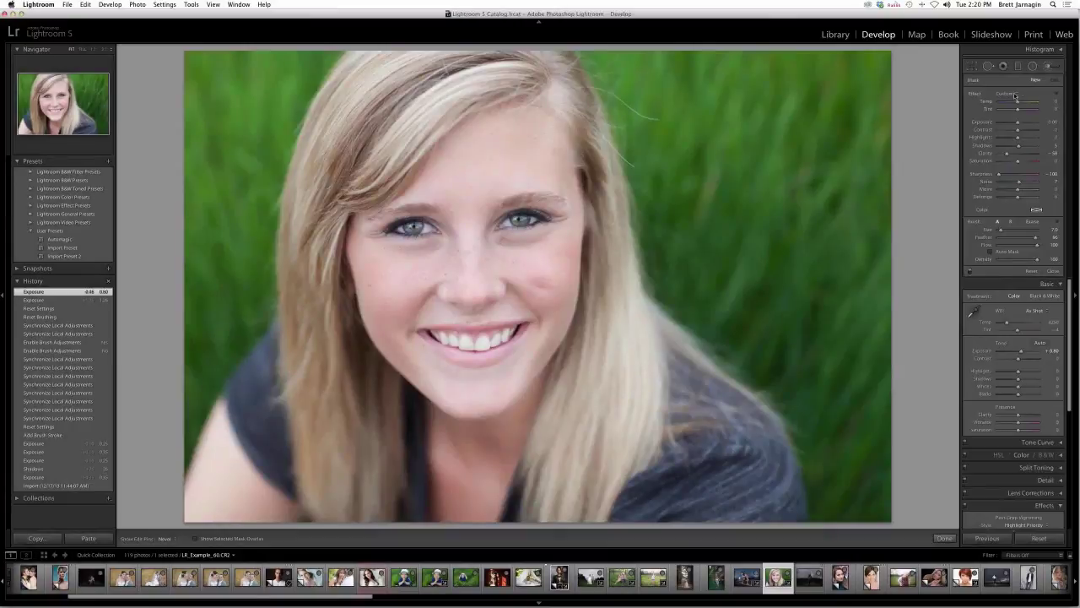
click(1015, 94)
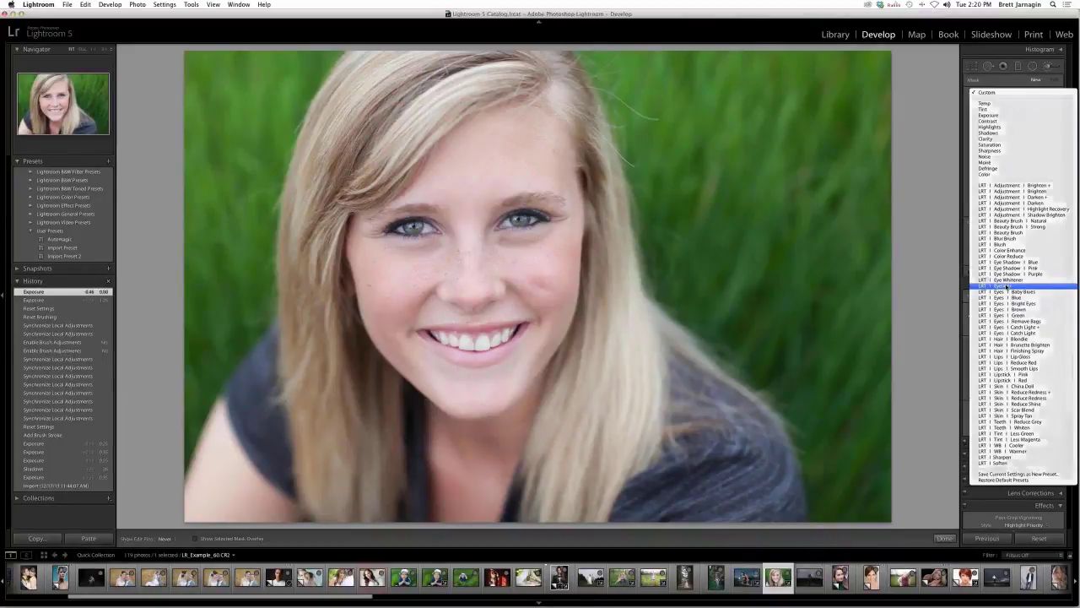
click(1007, 286)
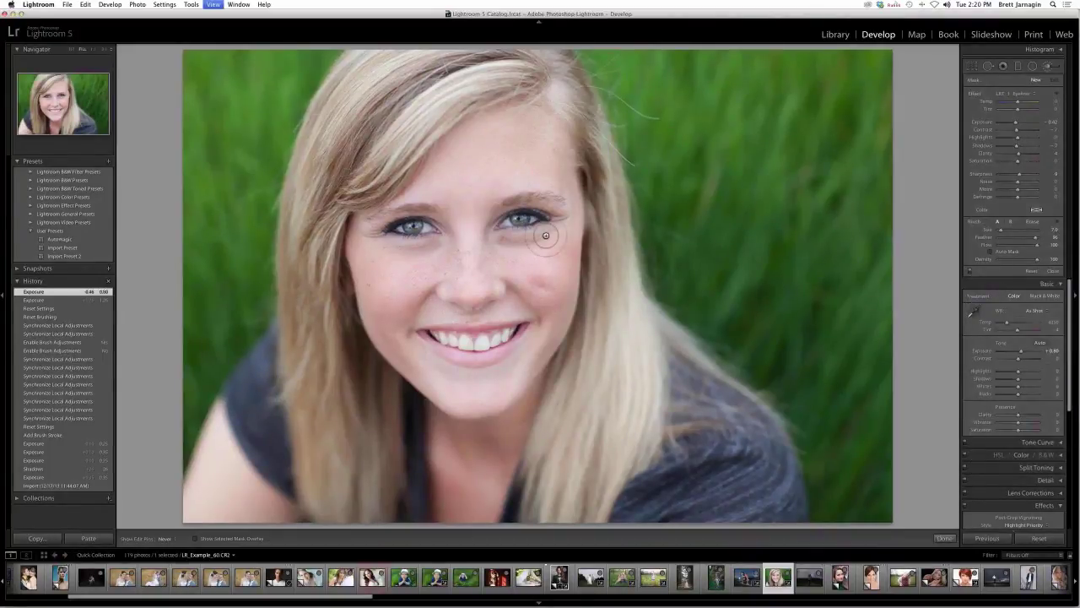
key(z)
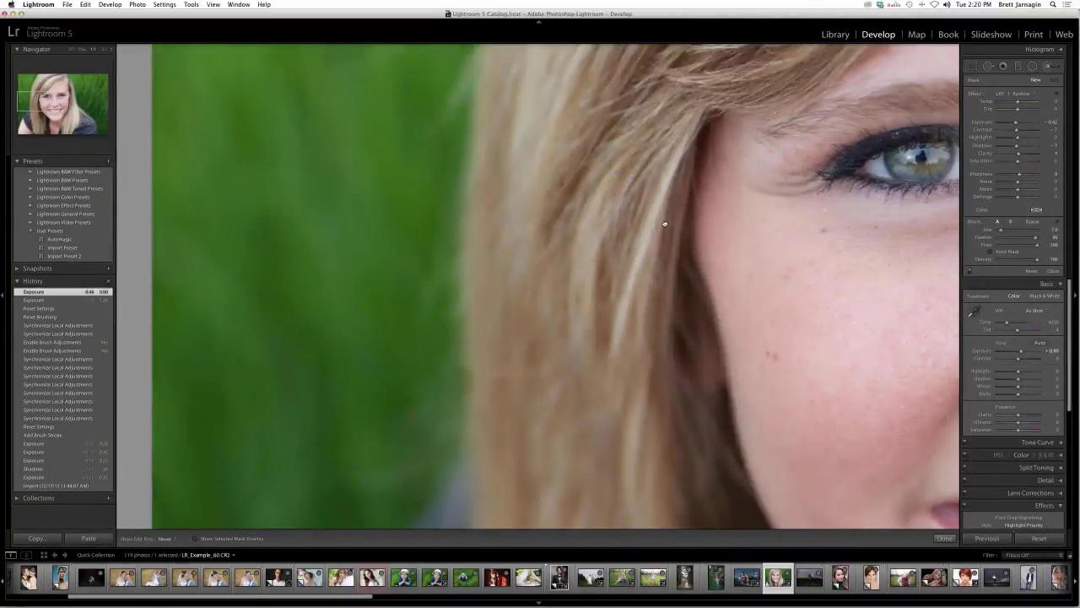
drag(665, 223, 405, 334)
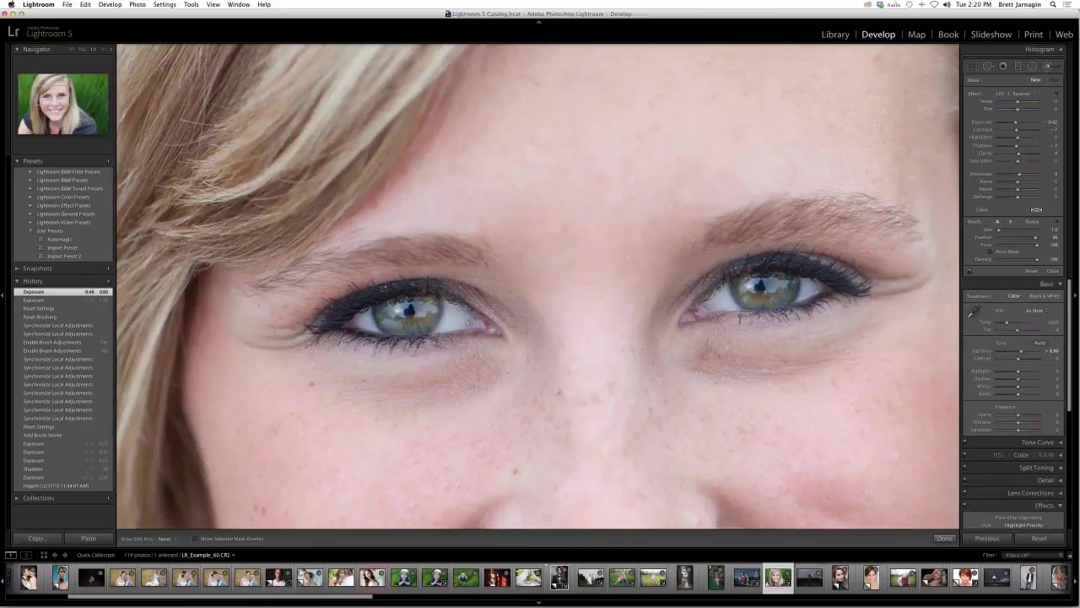
- Paint eyeliner strokes along the upper and lower lash lines of both eyes
drag(469, 321, 490, 319)
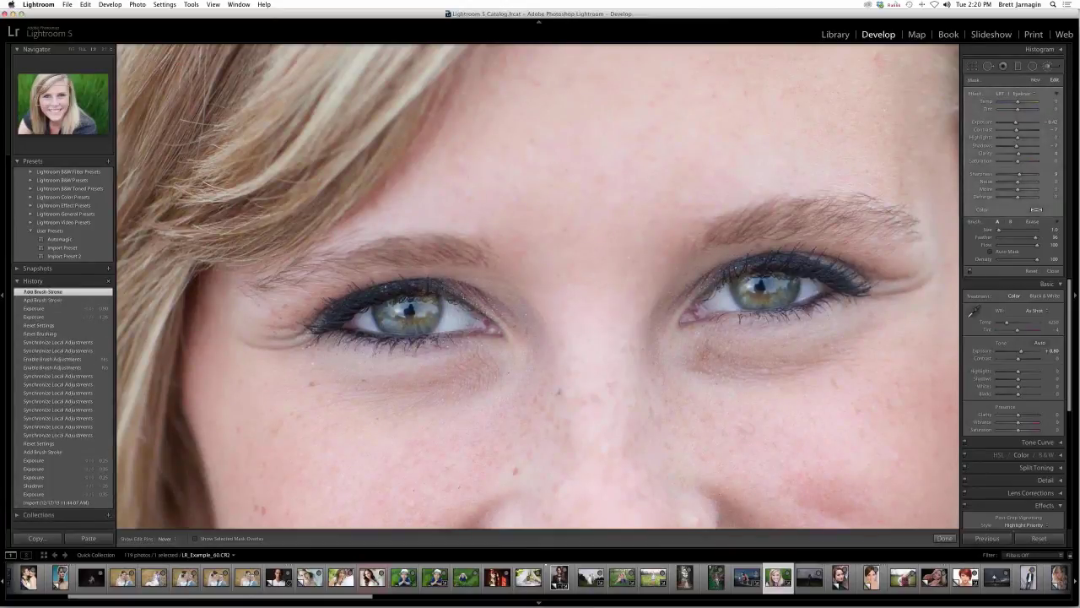
drag(447, 288, 460, 296)
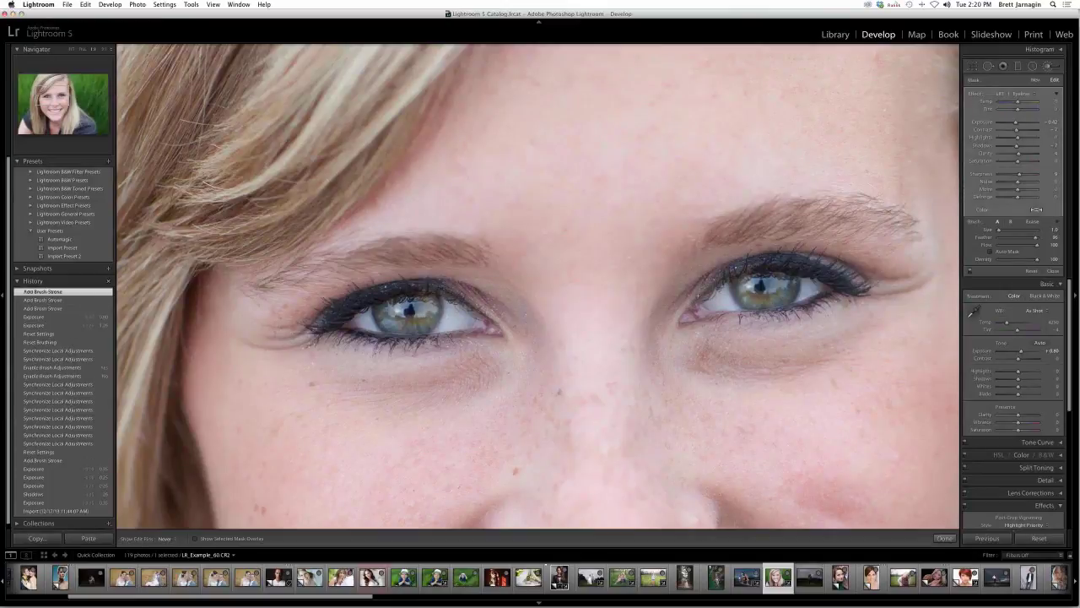
drag(727, 274, 742, 270)
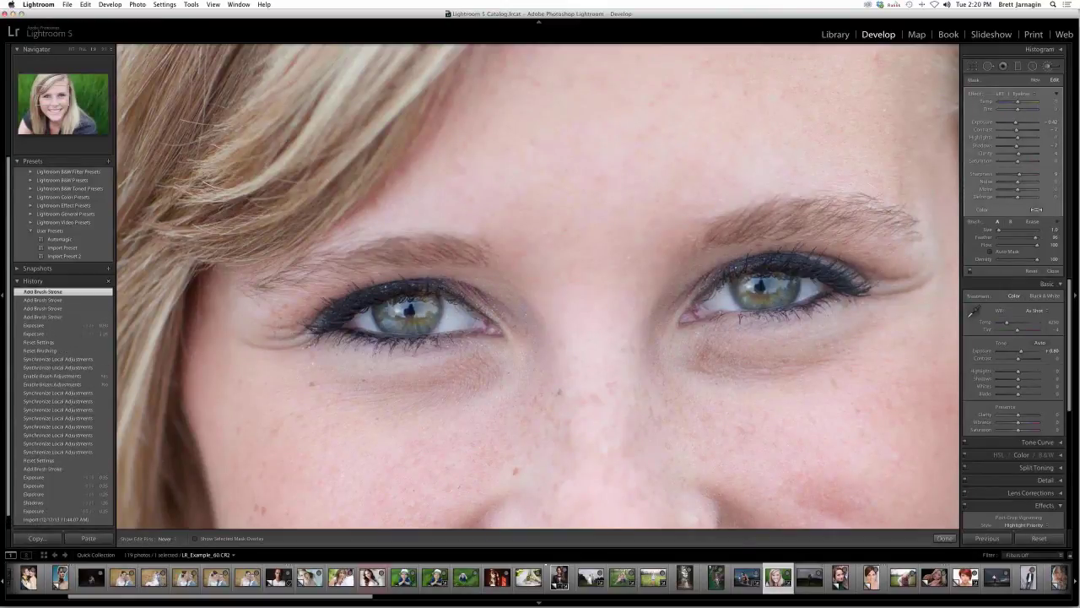
drag(718, 312, 761, 313)
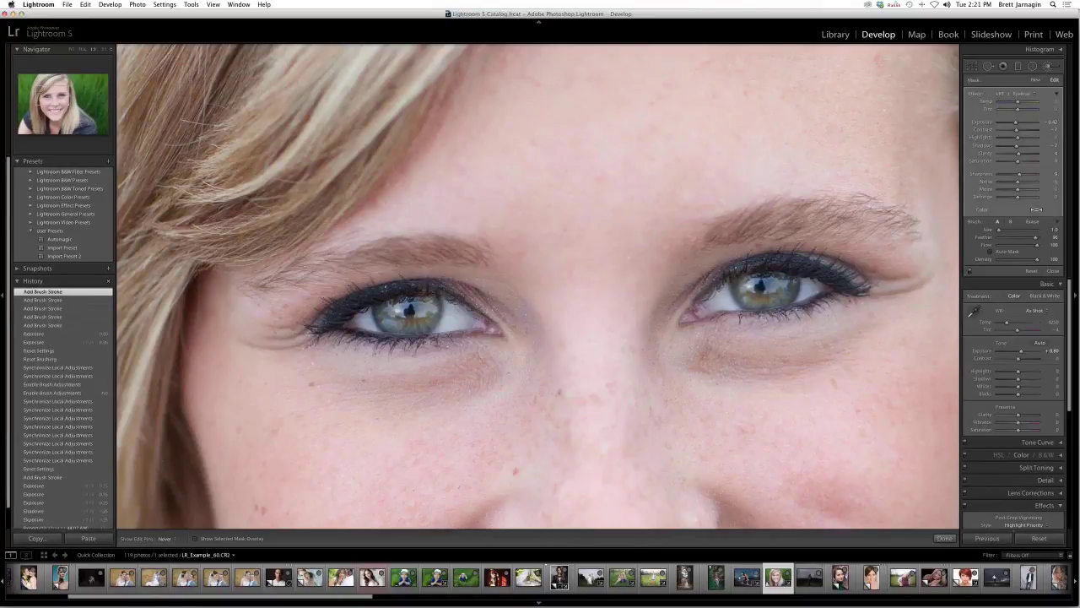
drag(769, 313, 821, 296)
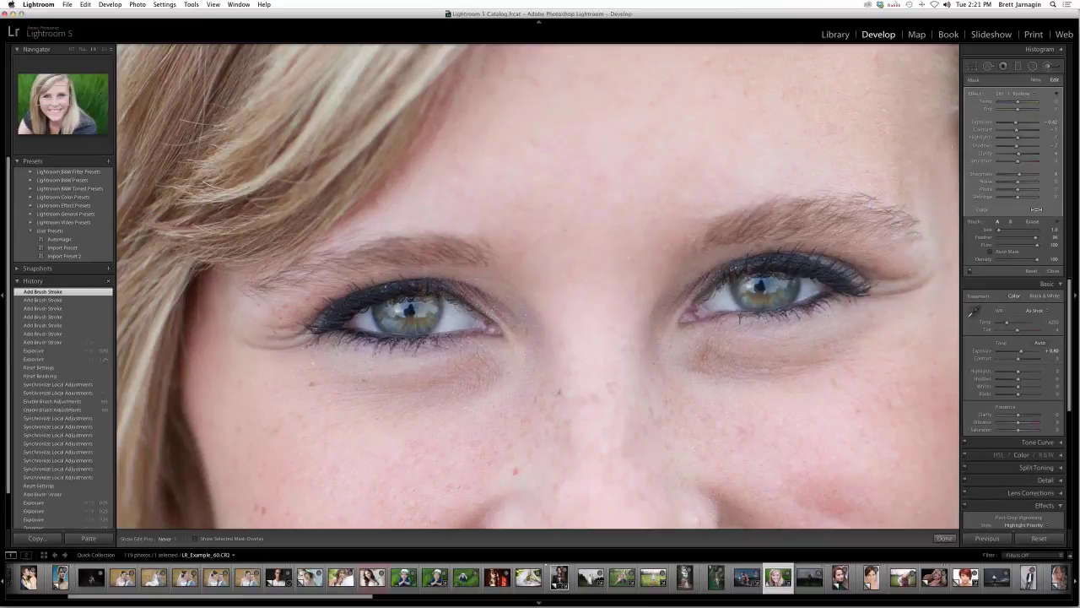
click(1035, 79)
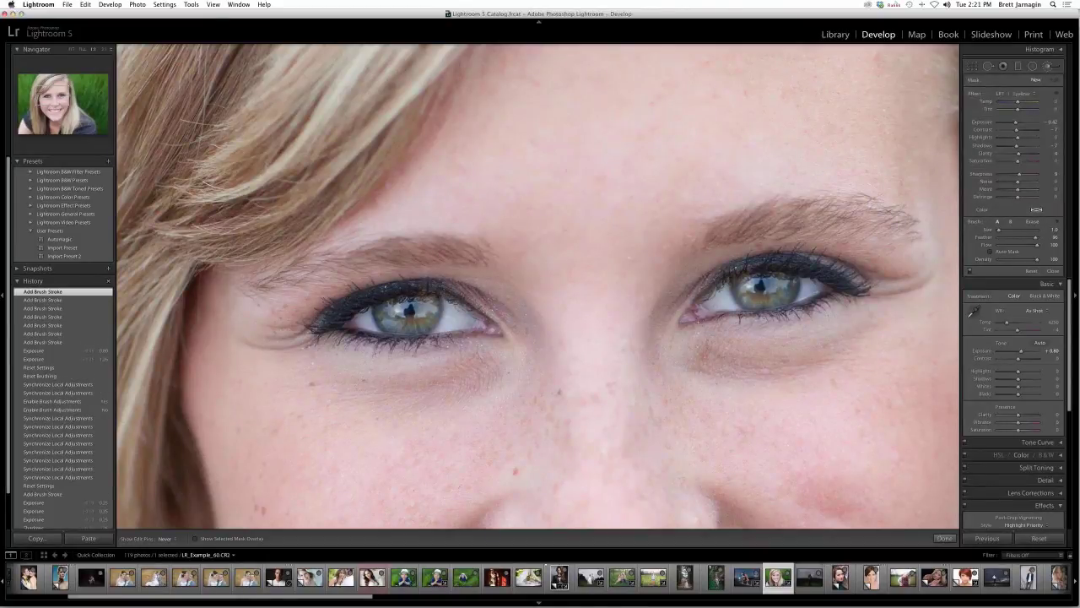
drag(390, 339, 422, 342)
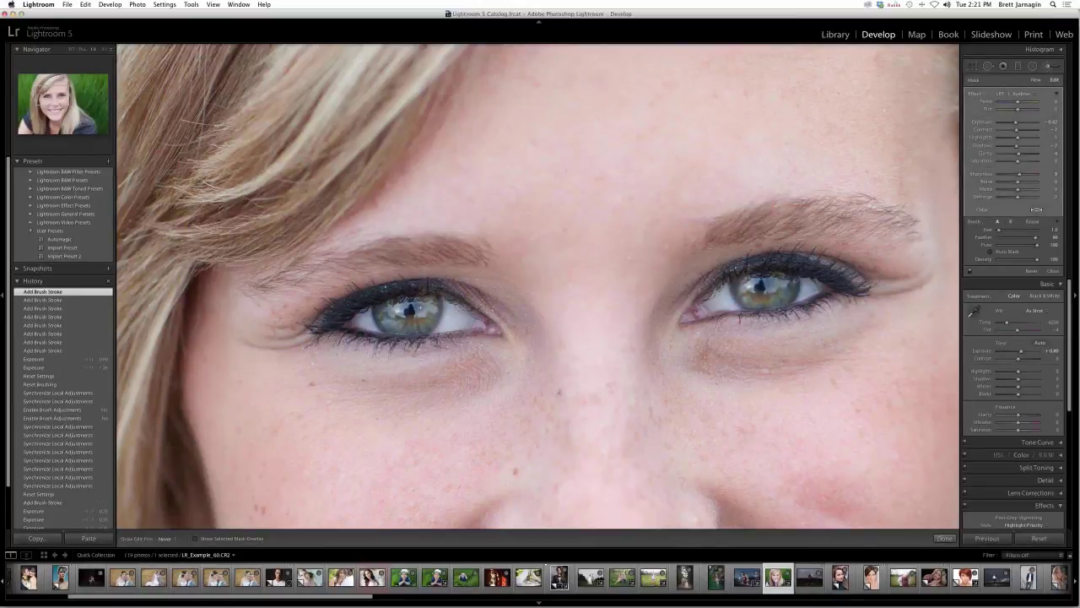
click(1035, 79)
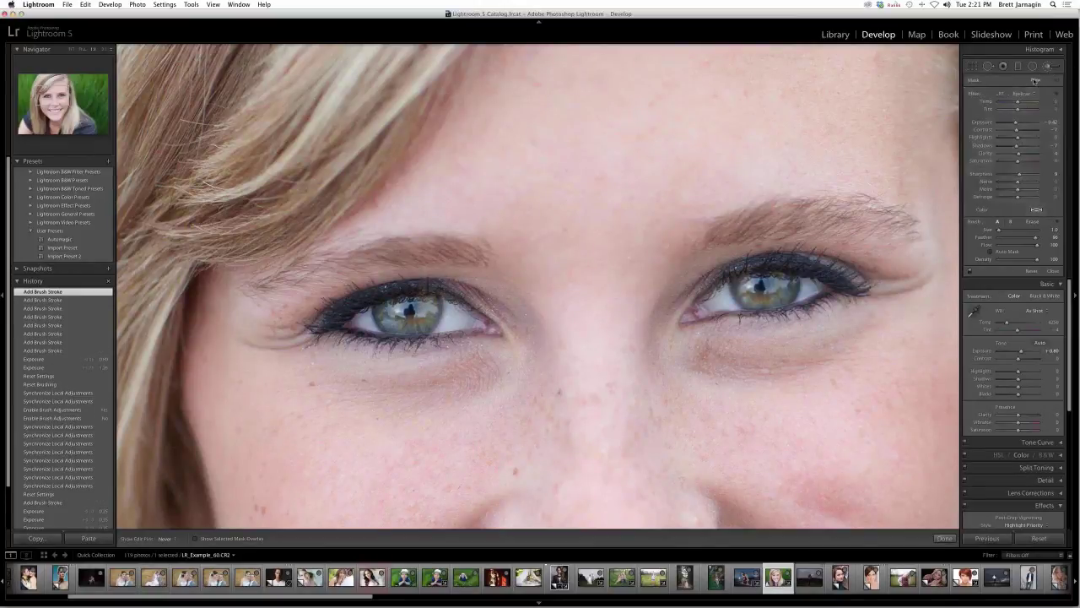
- Paint both irises with the LRT | Eyes | Green brush preset
click(1031, 94)
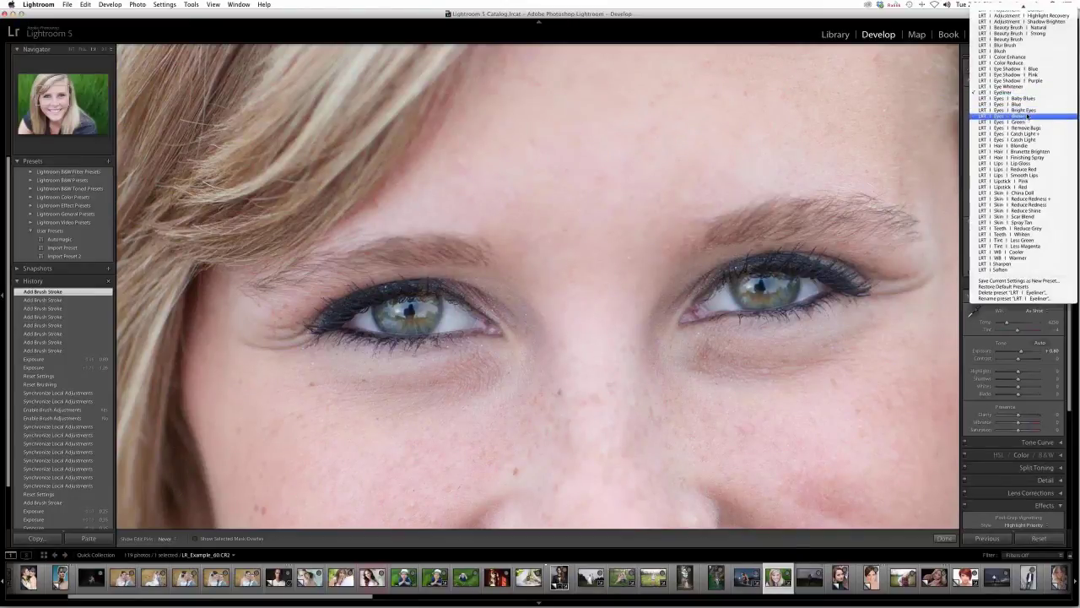
click(1028, 124)
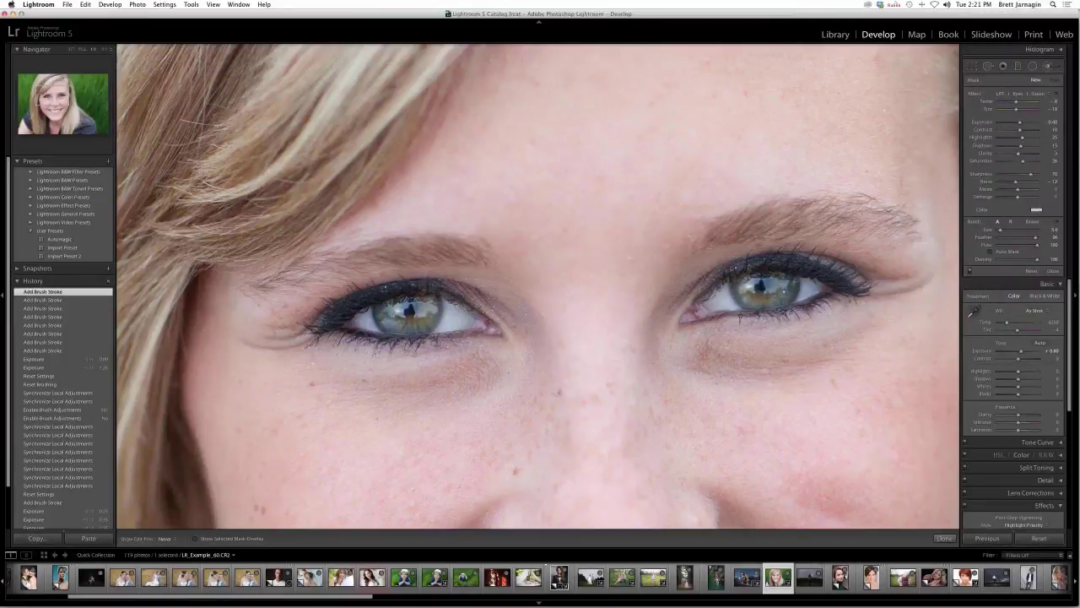
click(779, 293)
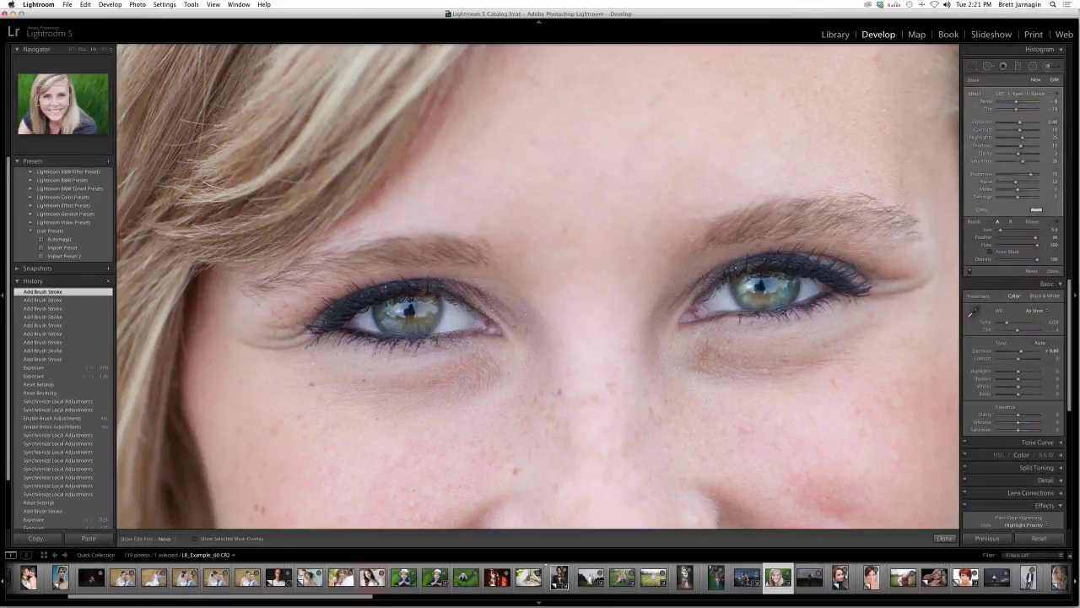
drag(392, 312, 412, 324)
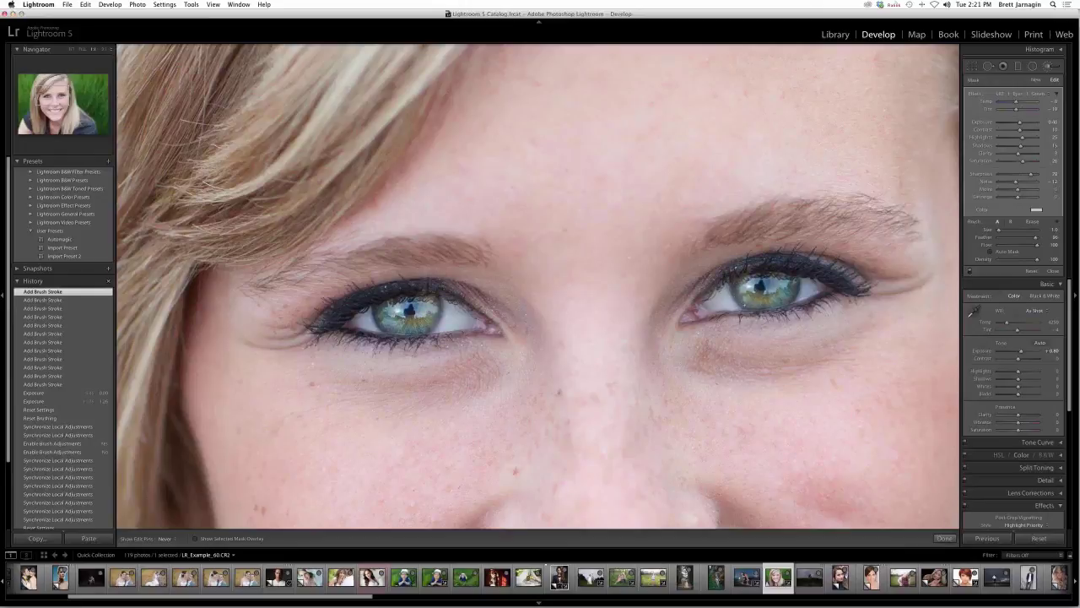
click(1036, 80)
click(1025, 94)
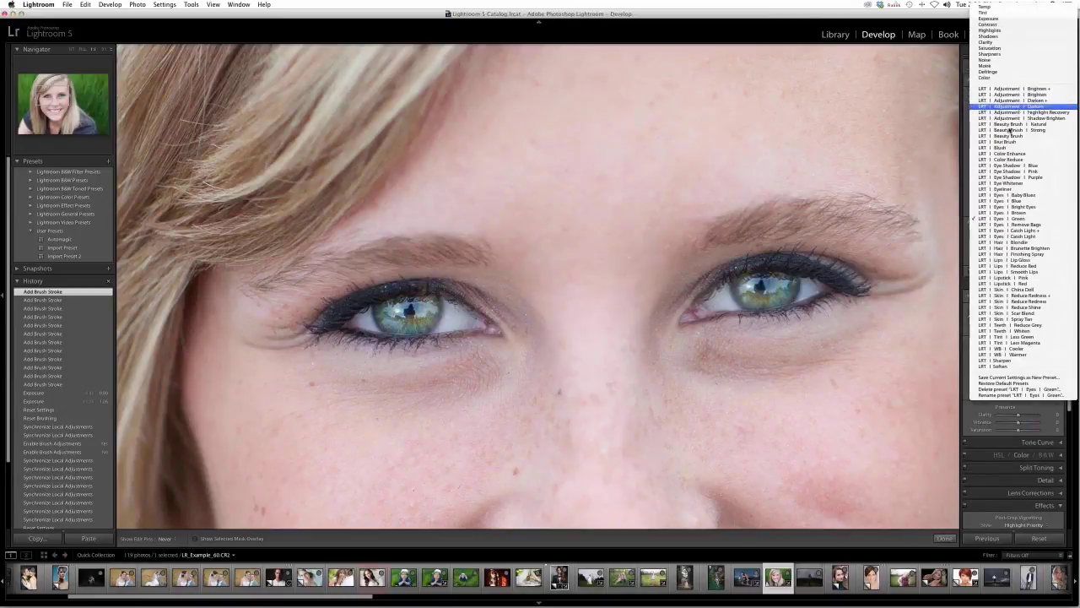
- Darken around both eyes with LRT | Adjustment | Darken, then zoom out to the whole portrait
click(1017, 106)
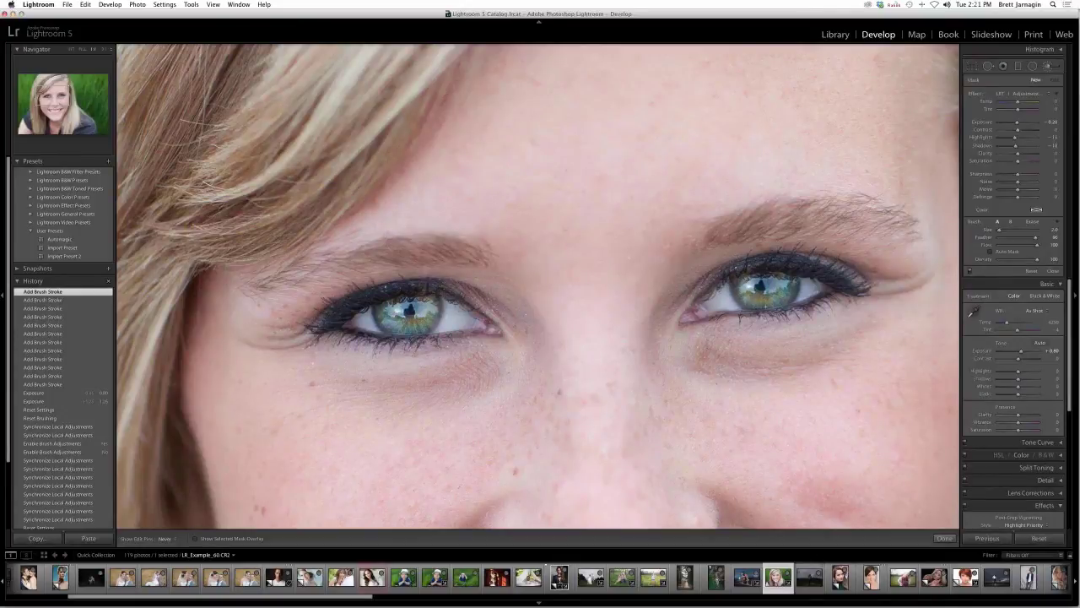
drag(765, 307, 785, 300)
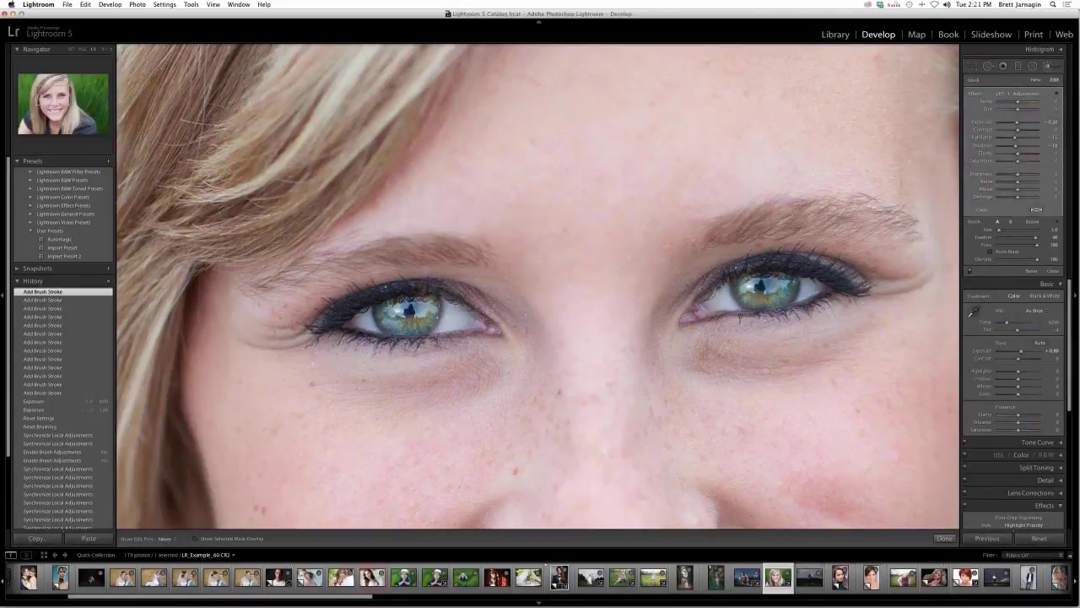
drag(402, 312, 415, 309)
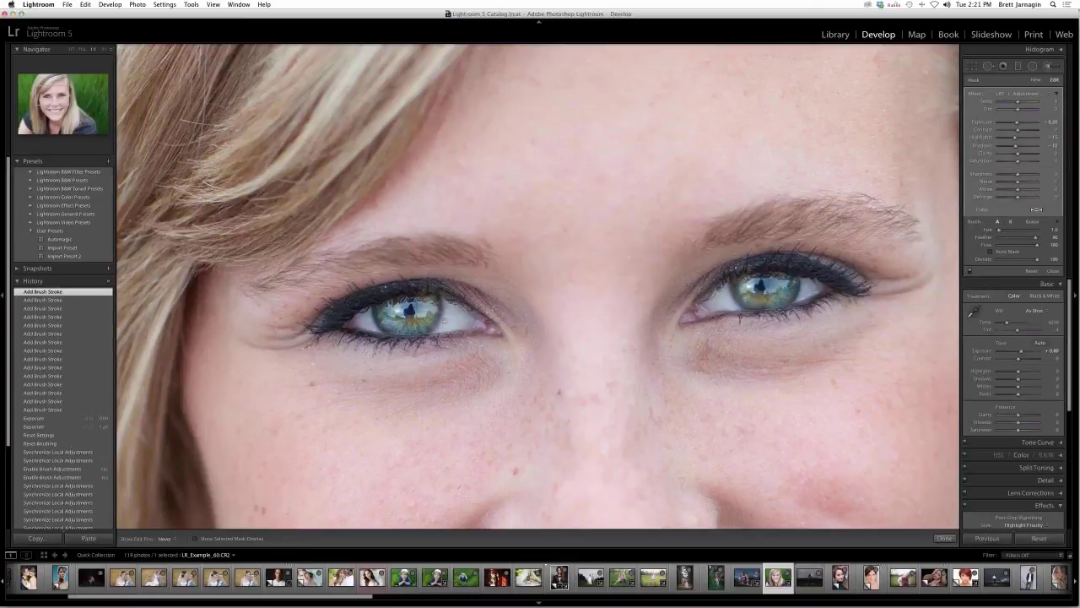
key(super+minus)
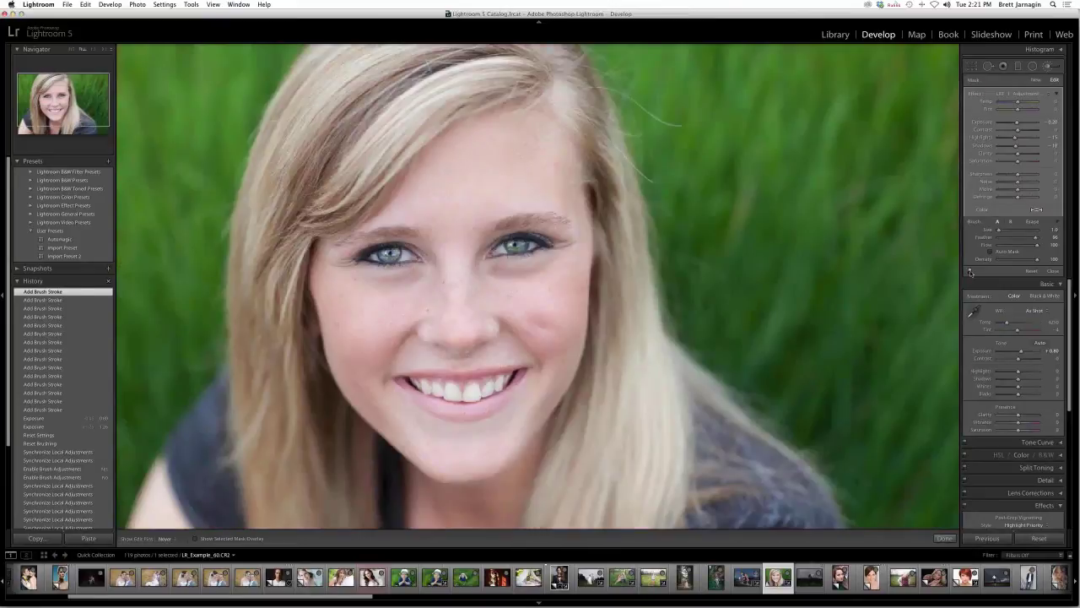
- Toggle the brush adjustments off and on repeatedly to compare, leaving them enabled
click(970, 271)
click(969, 271)
click(970, 271)
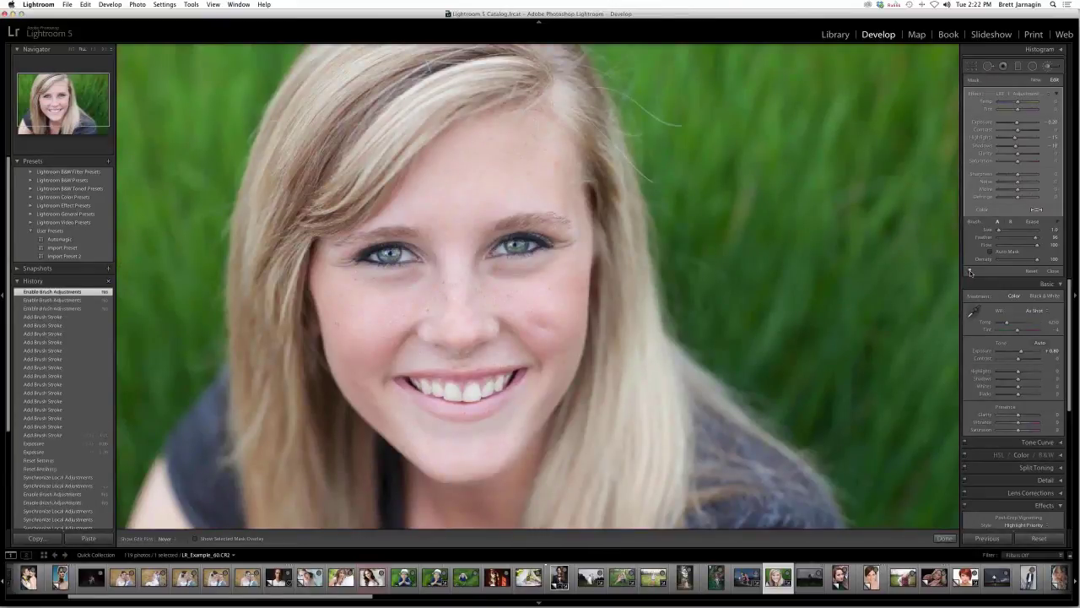
click(969, 271)
click(969, 271)
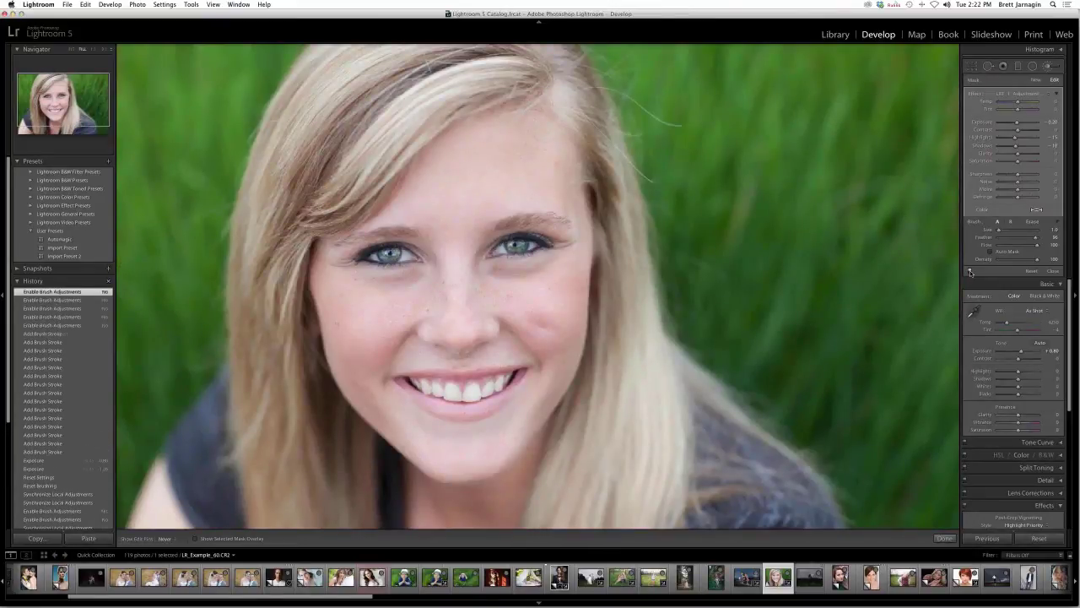
click(969, 271)
click(969, 271)
click(970, 271)
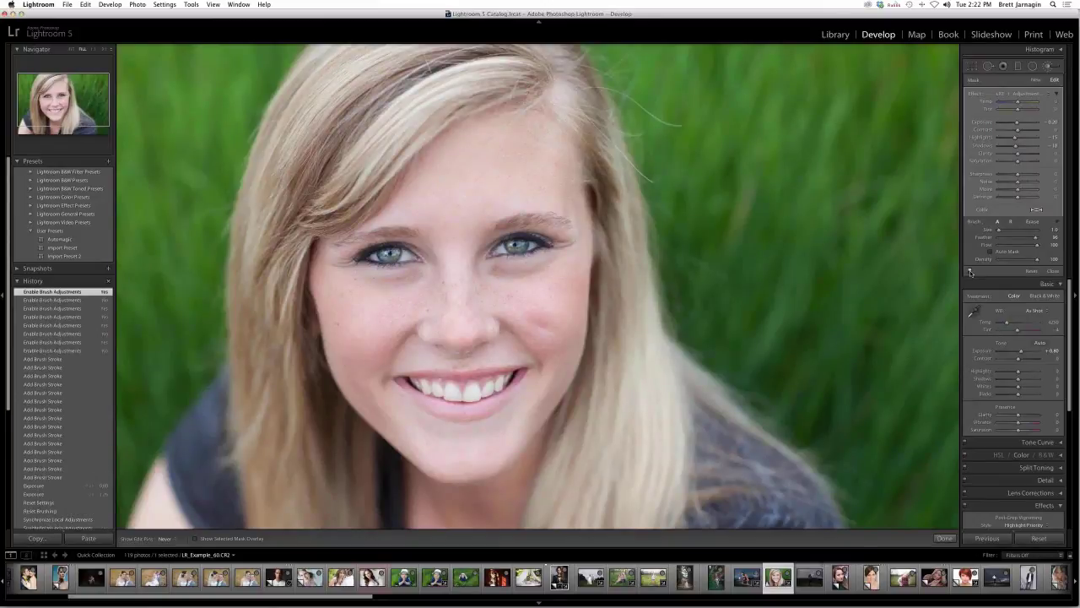
- Brush under both eyes and over the right-cheek spot with LRT | Eyes | Remove Bags
click(1031, 94)
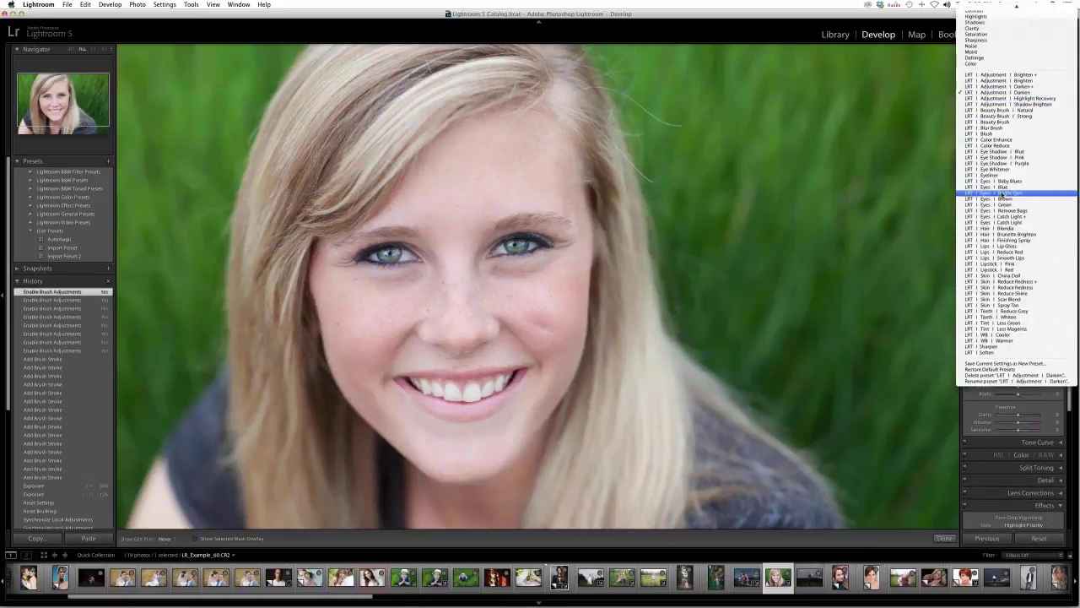
click(1004, 210)
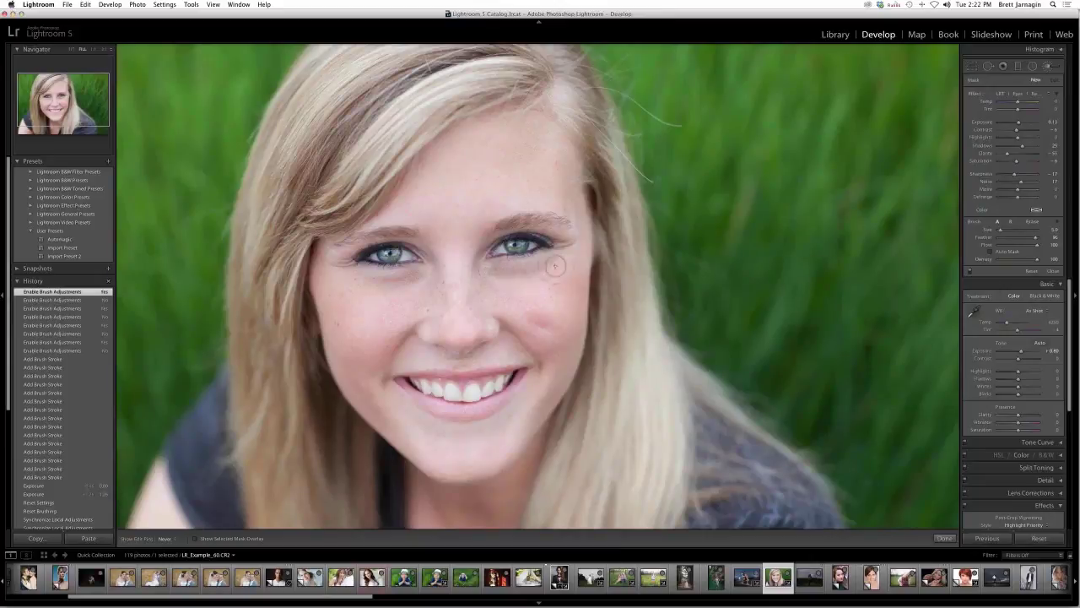
drag(505, 285, 388, 280)
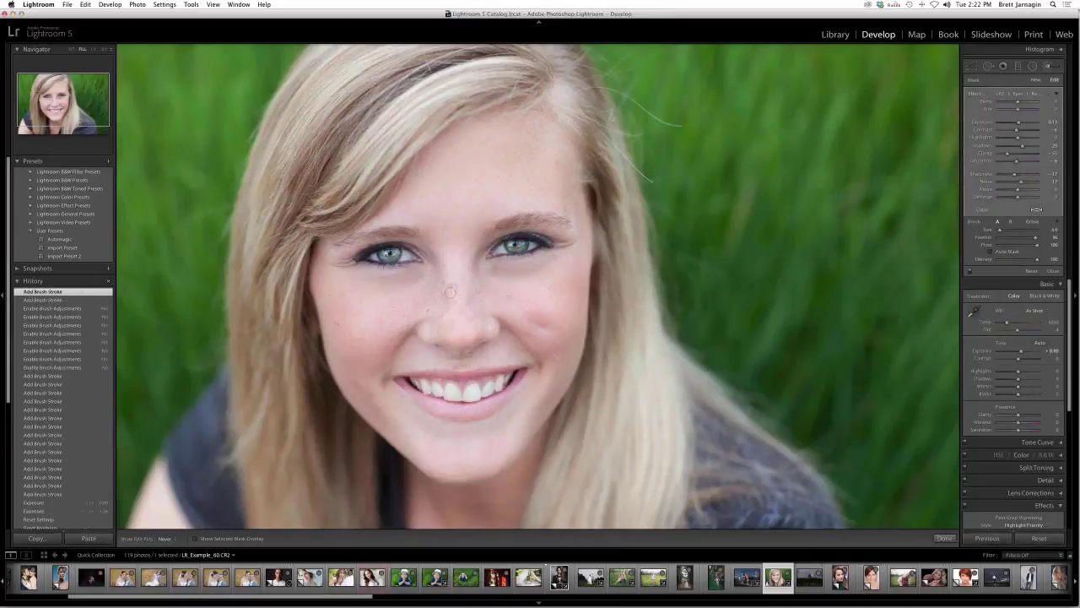
drag(451, 291, 555, 340)
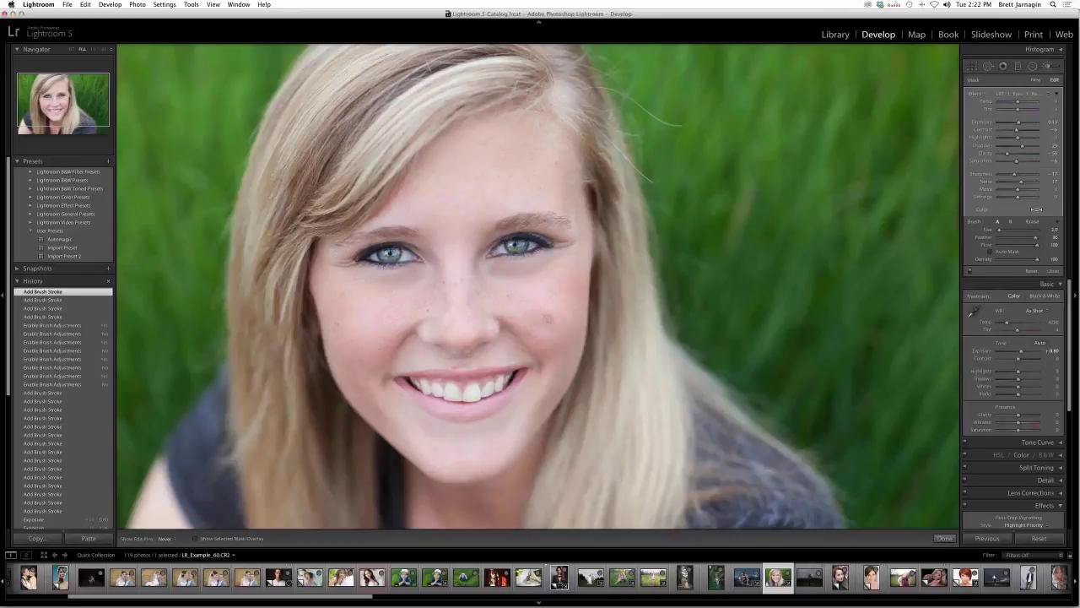
drag(532, 317, 550, 319)
click(1033, 91)
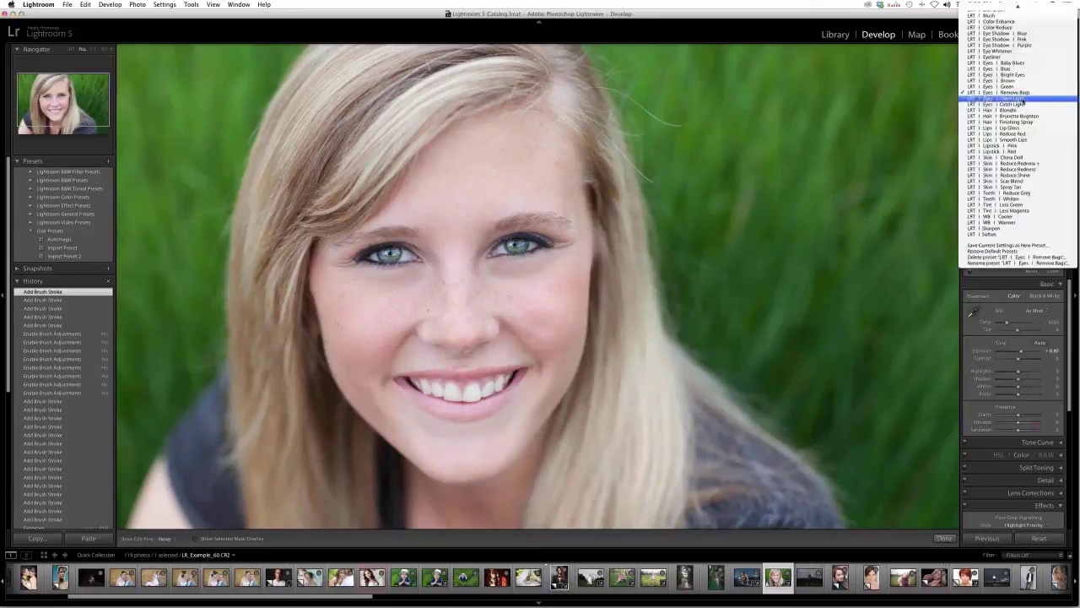
scroll(1011, 134, up, 5)
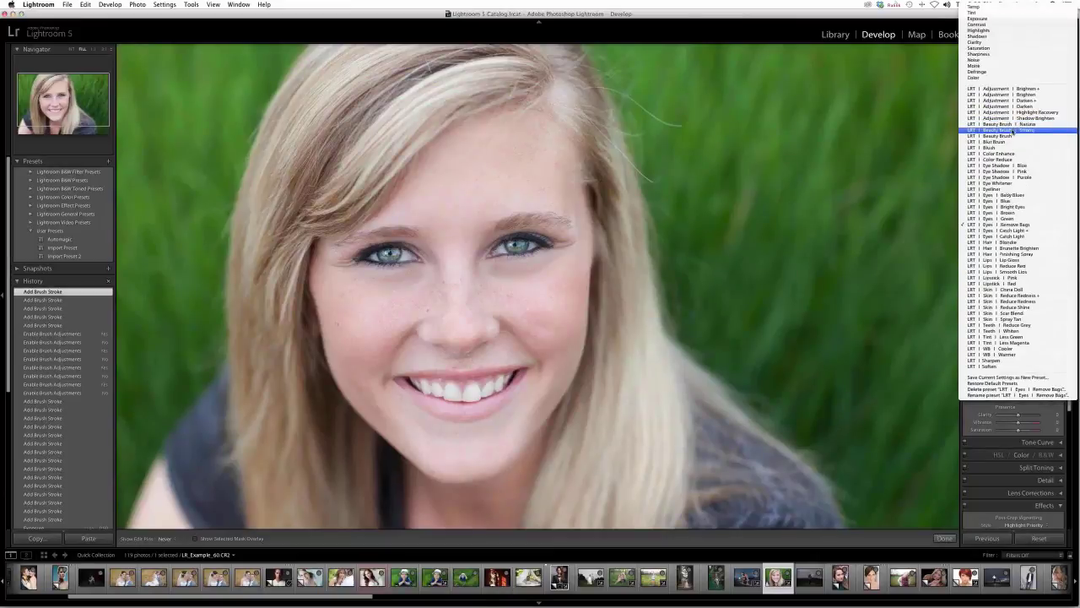
- Smooth the skin on the cheek and forehead with the LRT | Beauty Brush preset
click(1011, 135)
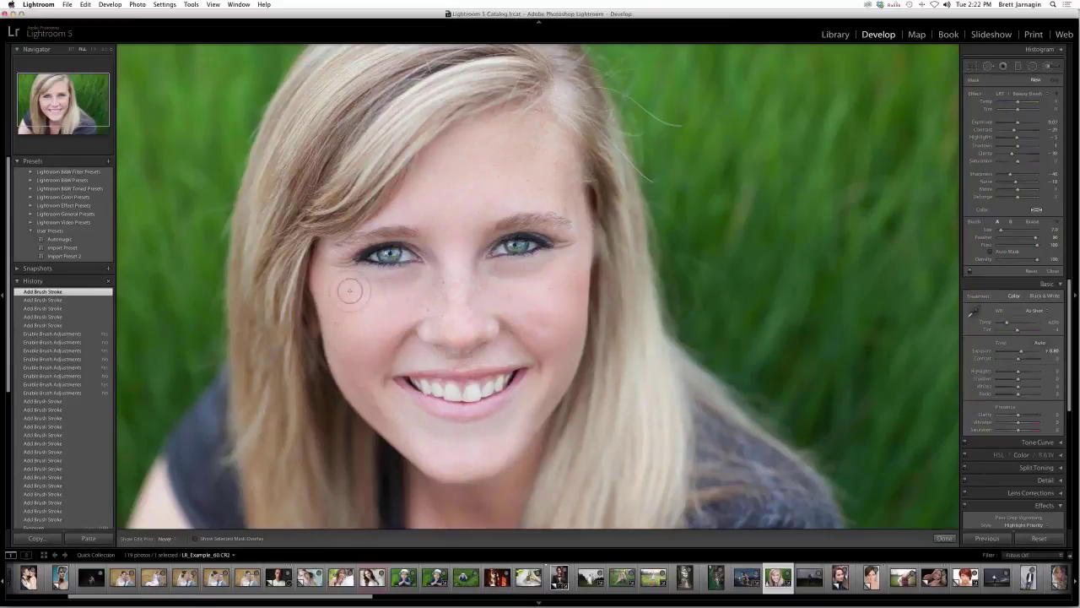
click(419, 304)
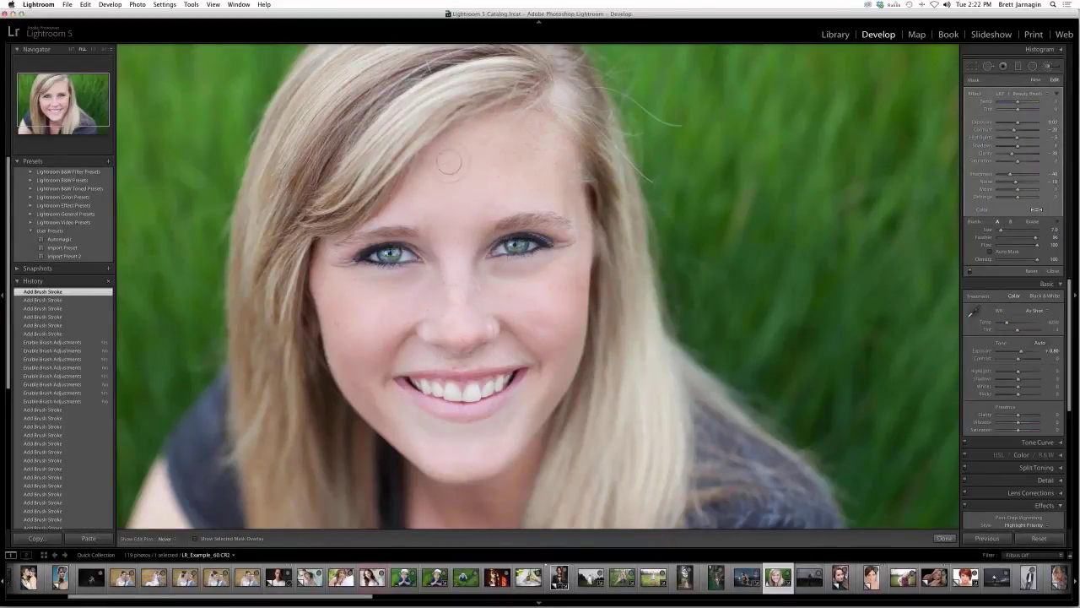
click(573, 168)
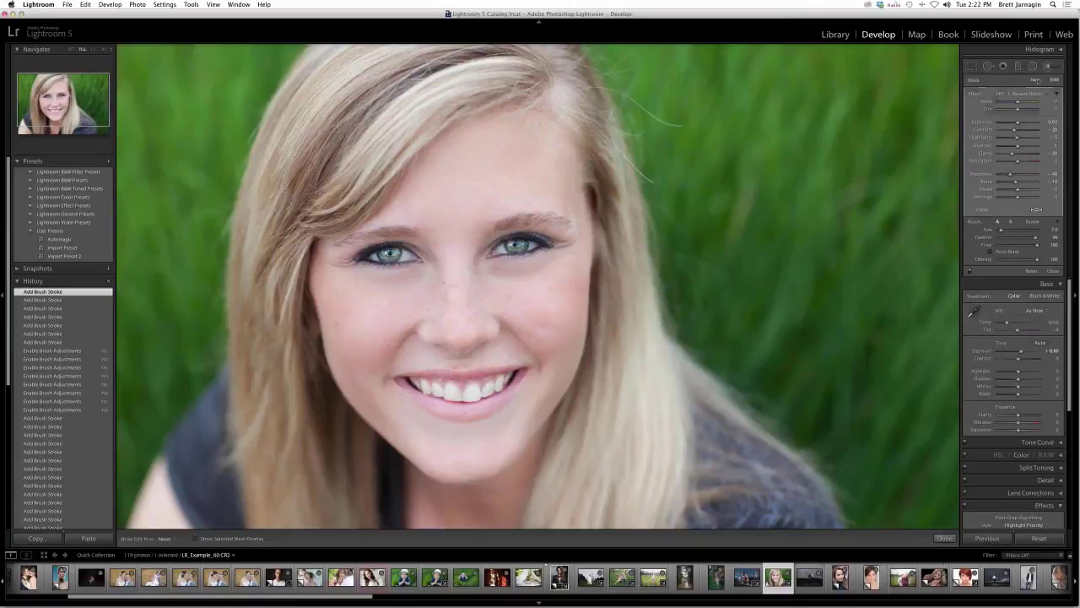
click(1051, 94)
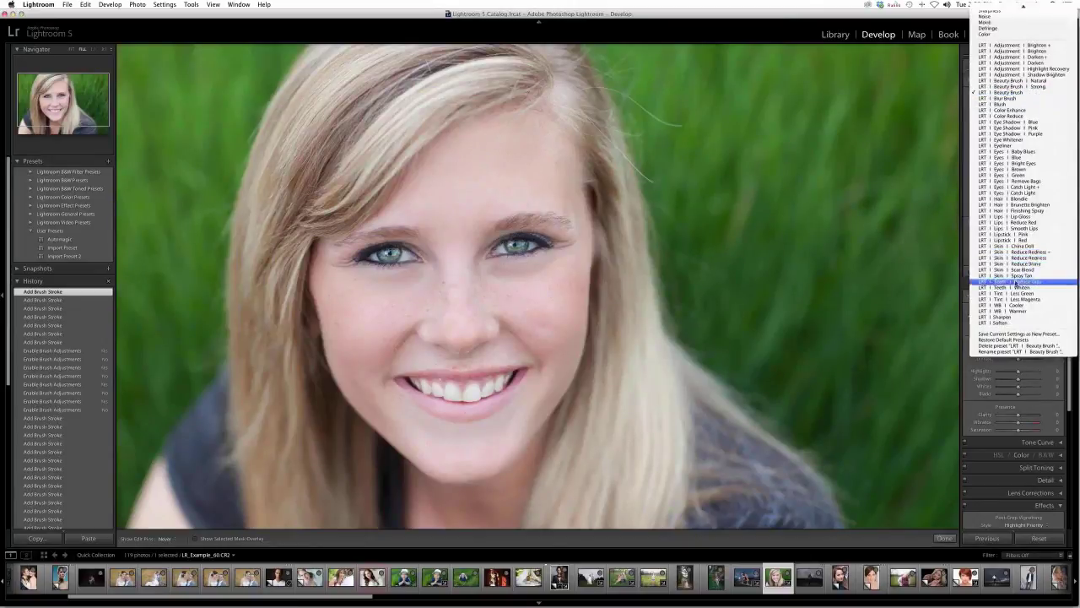
click(1016, 287)
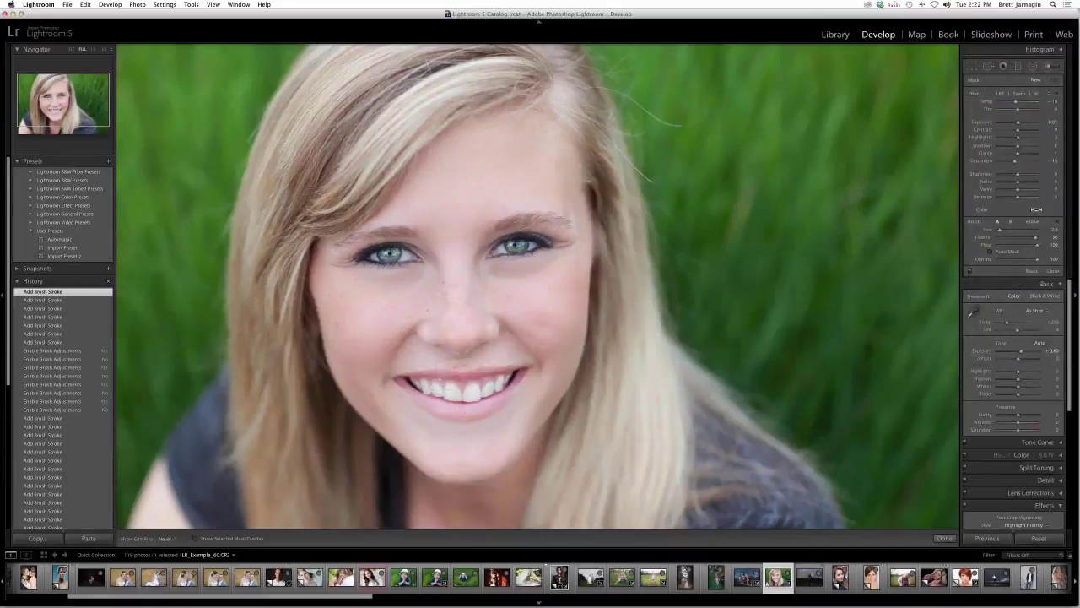
drag(532, 379, 534, 376)
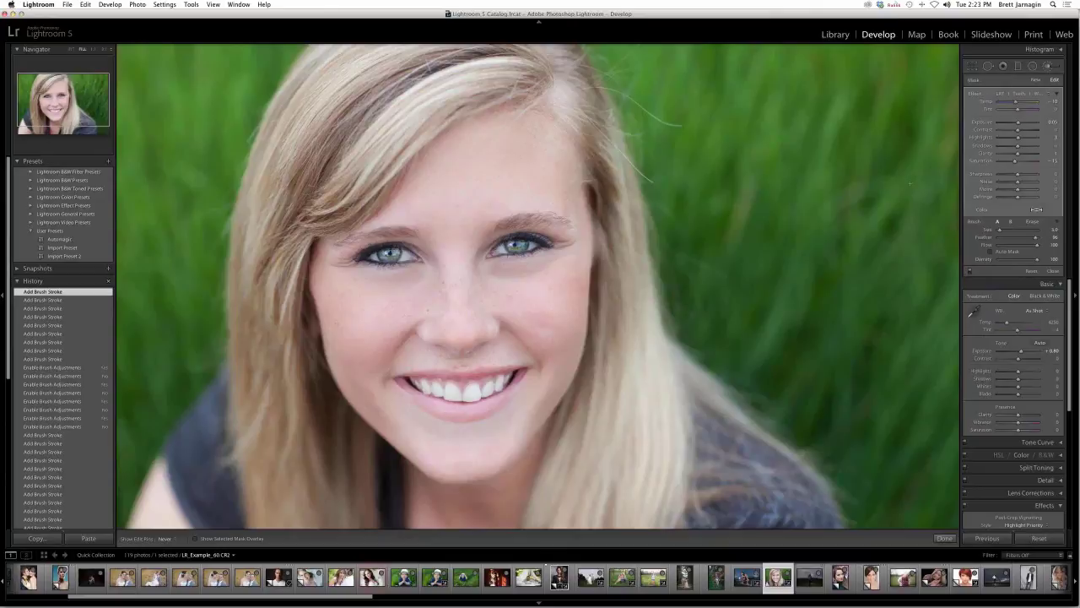
click(1025, 92)
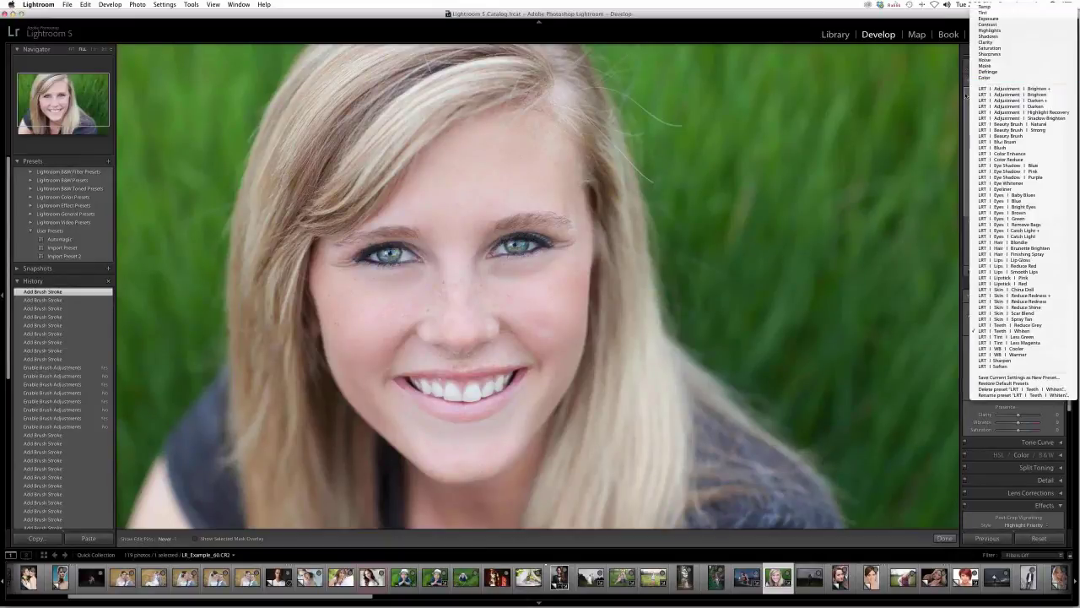
click(966, 95)
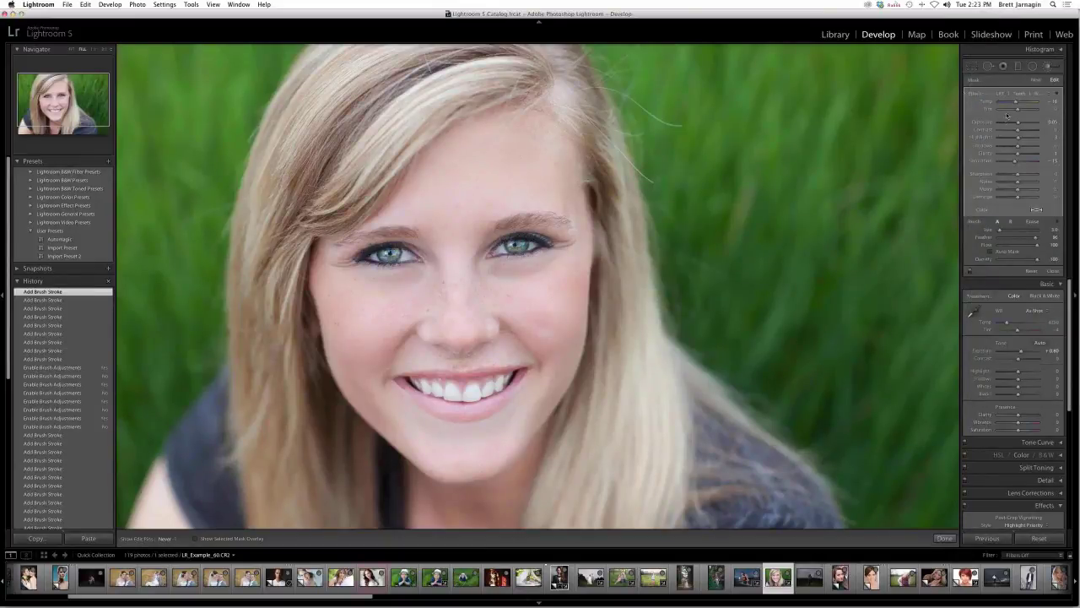
click(1022, 93)
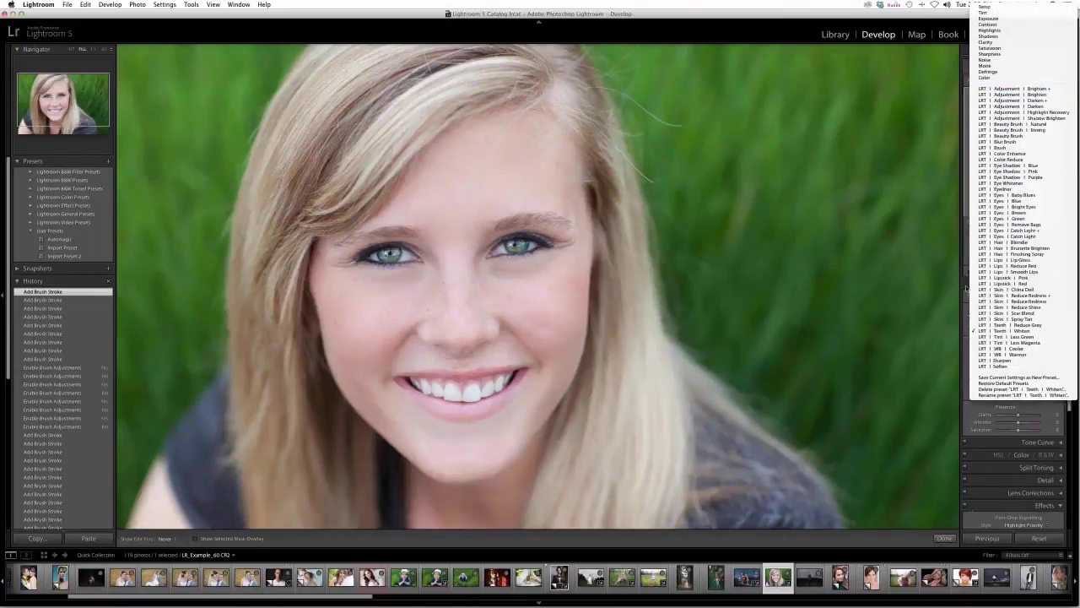
click(967, 289)
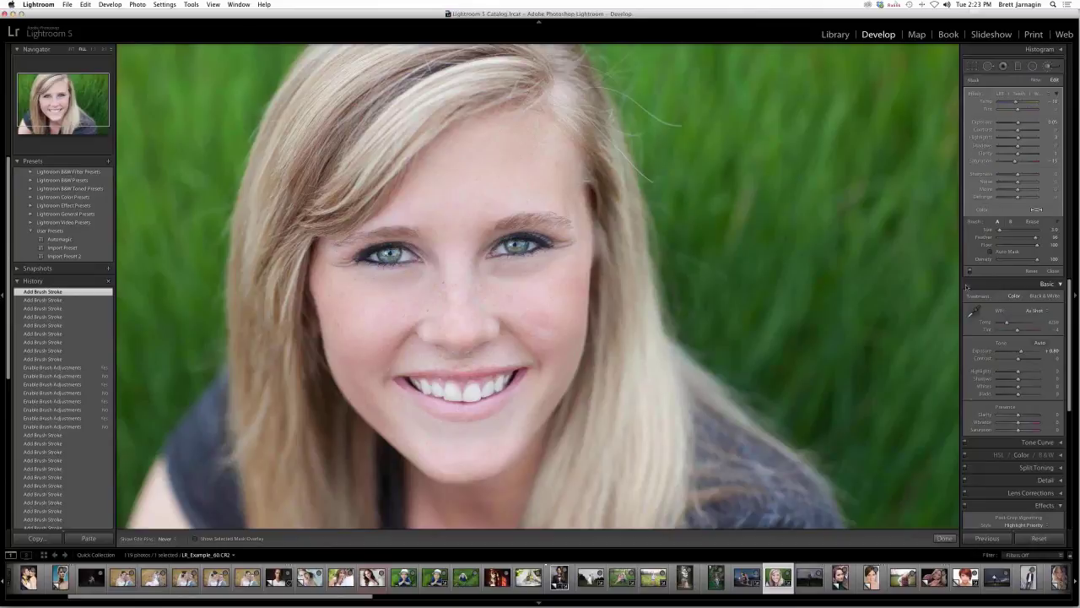
mouse_move(793, 594)
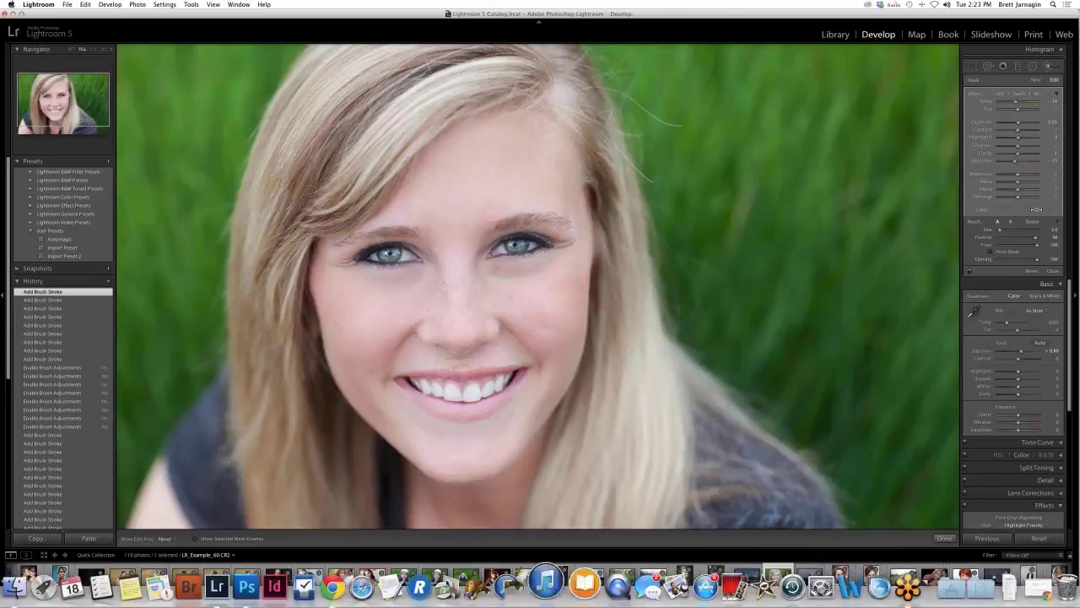
- Switch to Photoshop and create a new white 1980 × 1260 px document at 72 ppi
click(271, 580)
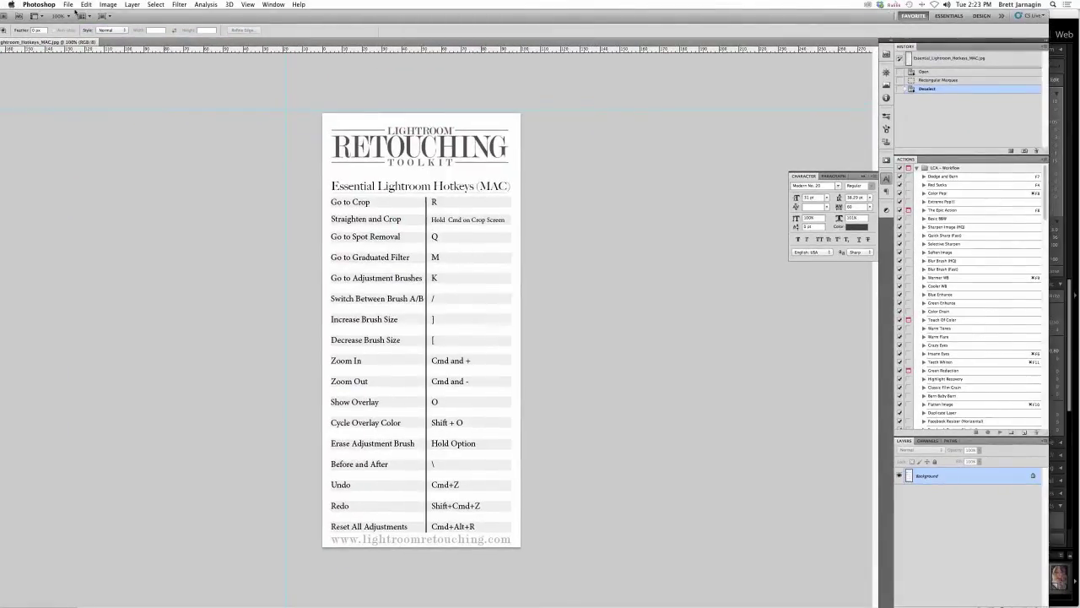
click(73, 6)
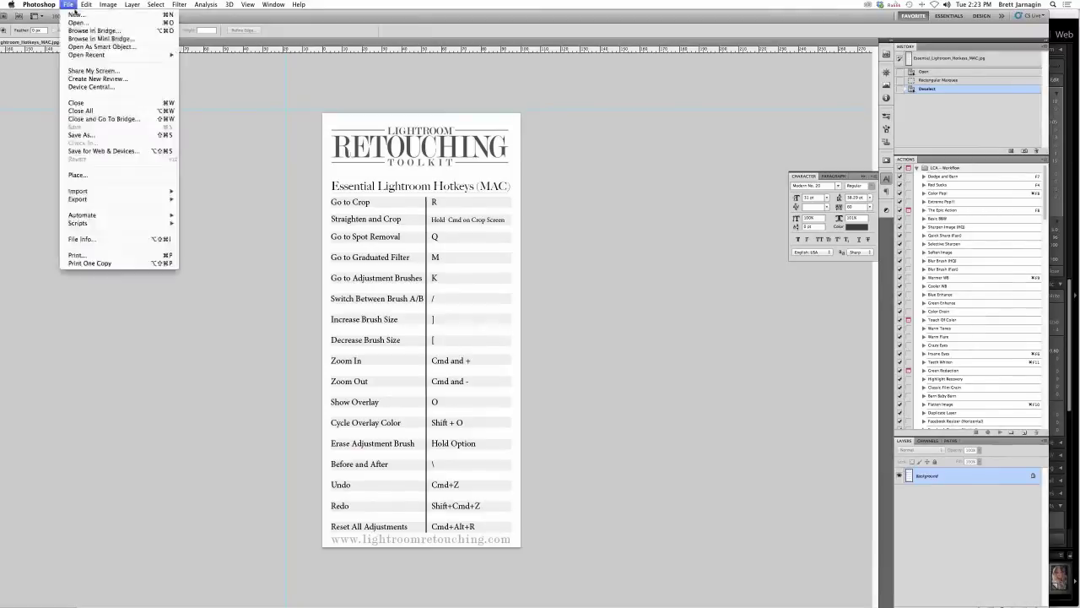
click(73, 6)
click(73, 6)
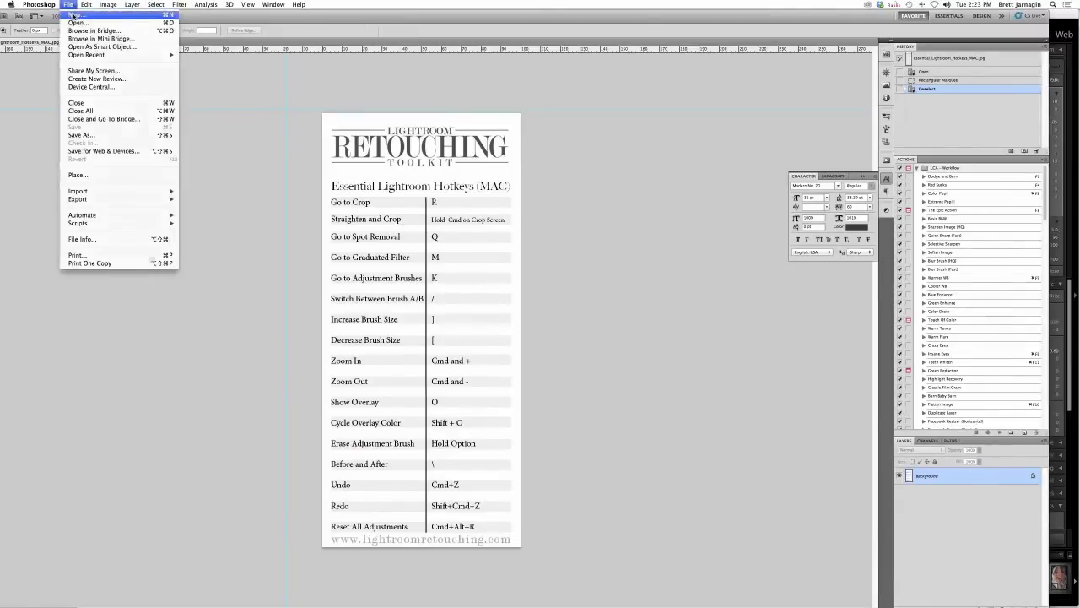
key(Escape)
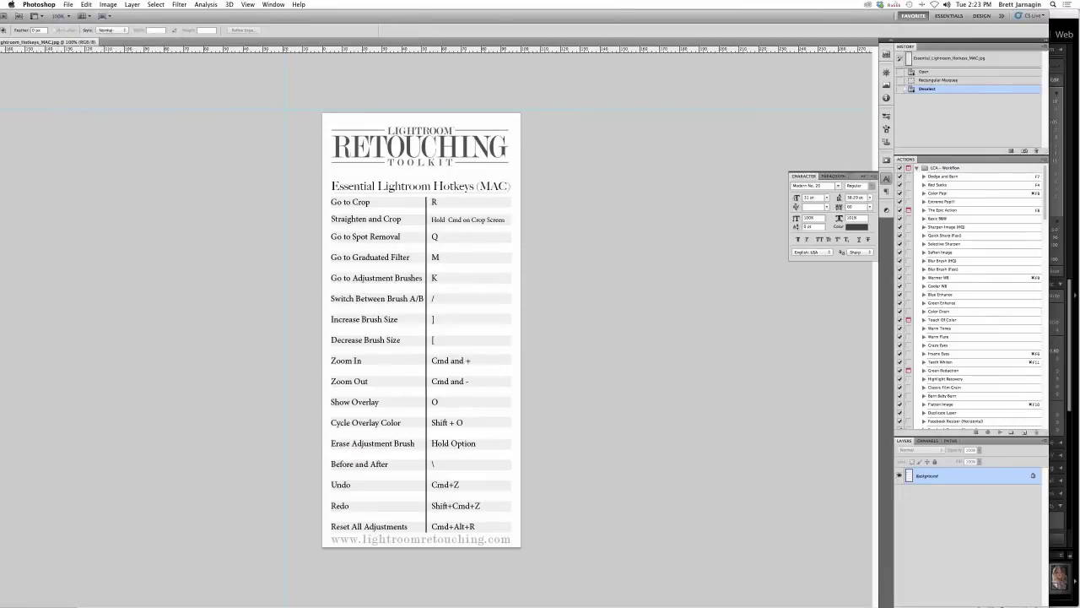
key(super+n)
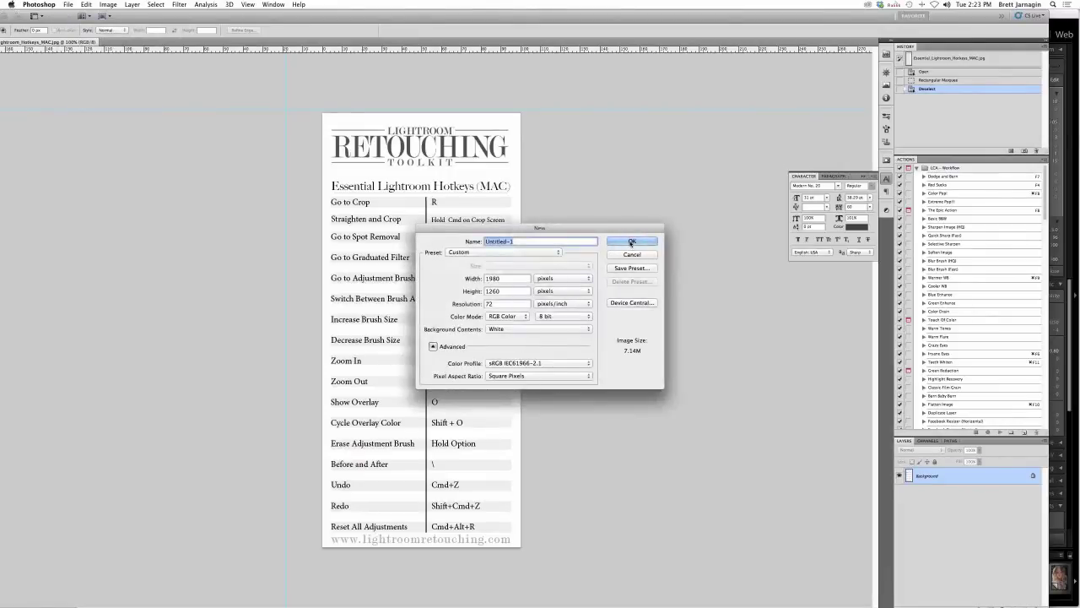
click(631, 242)
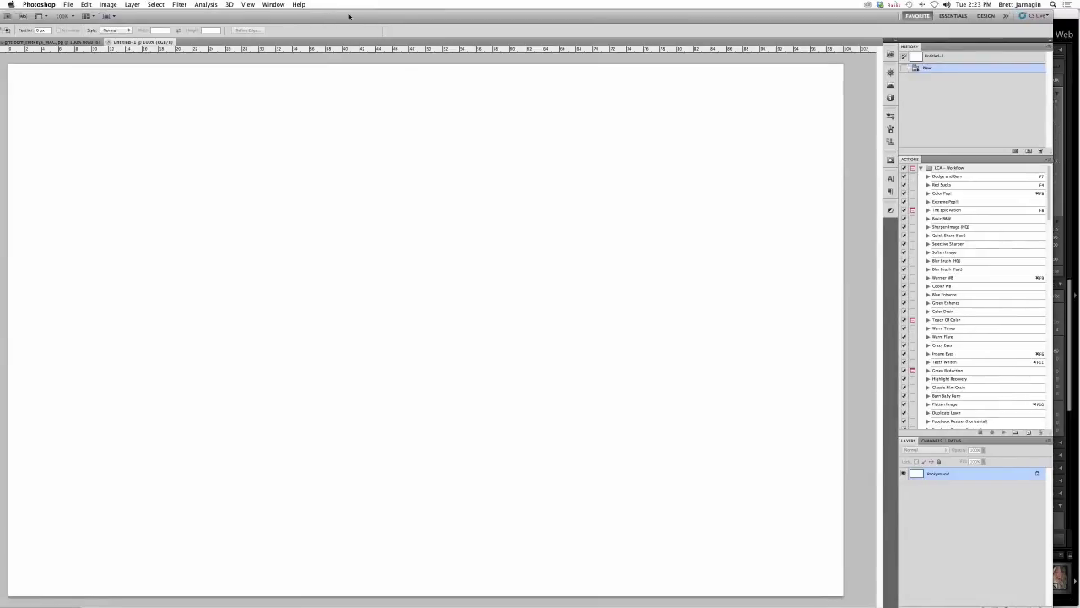
- Add a text layer with the contact's e-mail address, enlarged to about 74 pt
key(t)
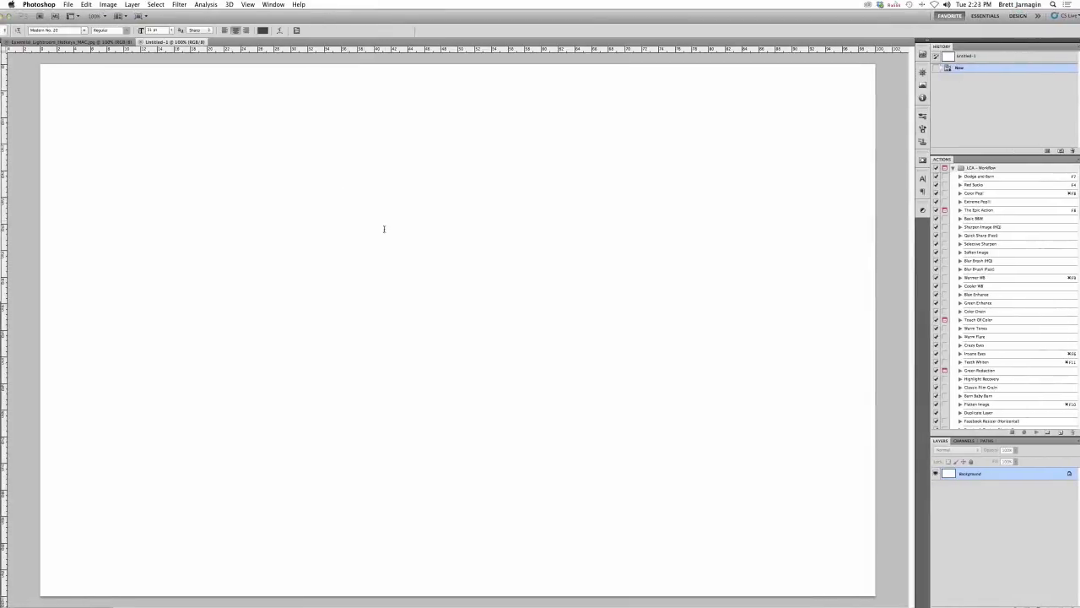
click(384, 229)
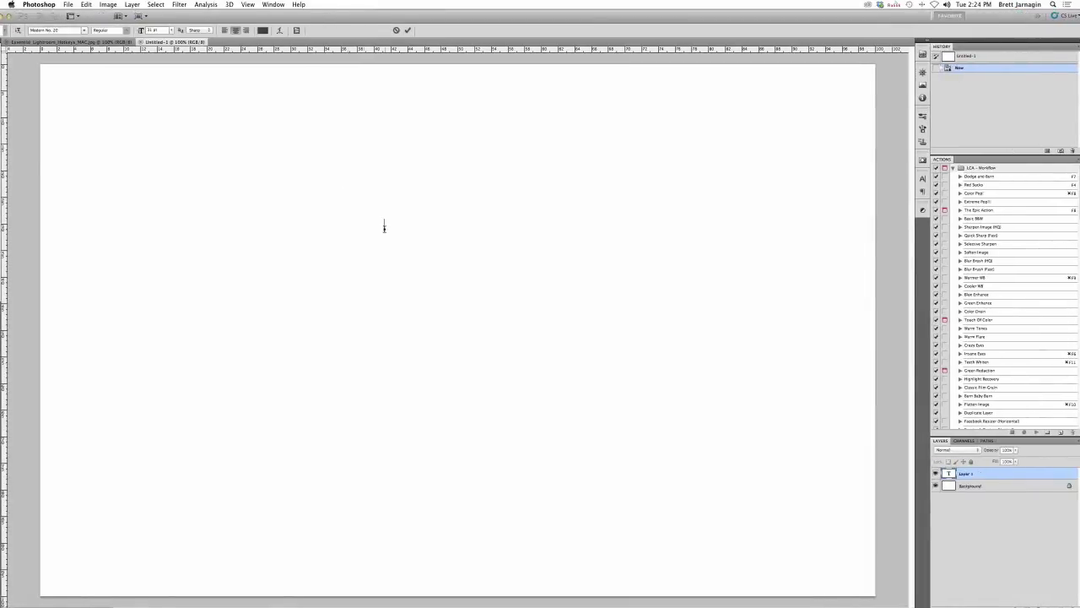
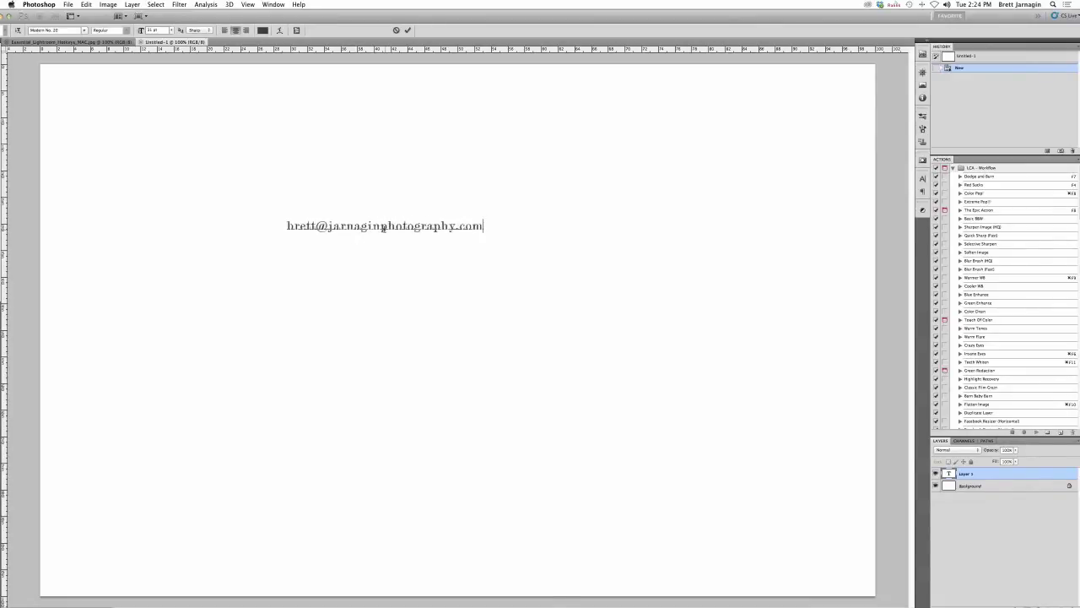
key(super+a)
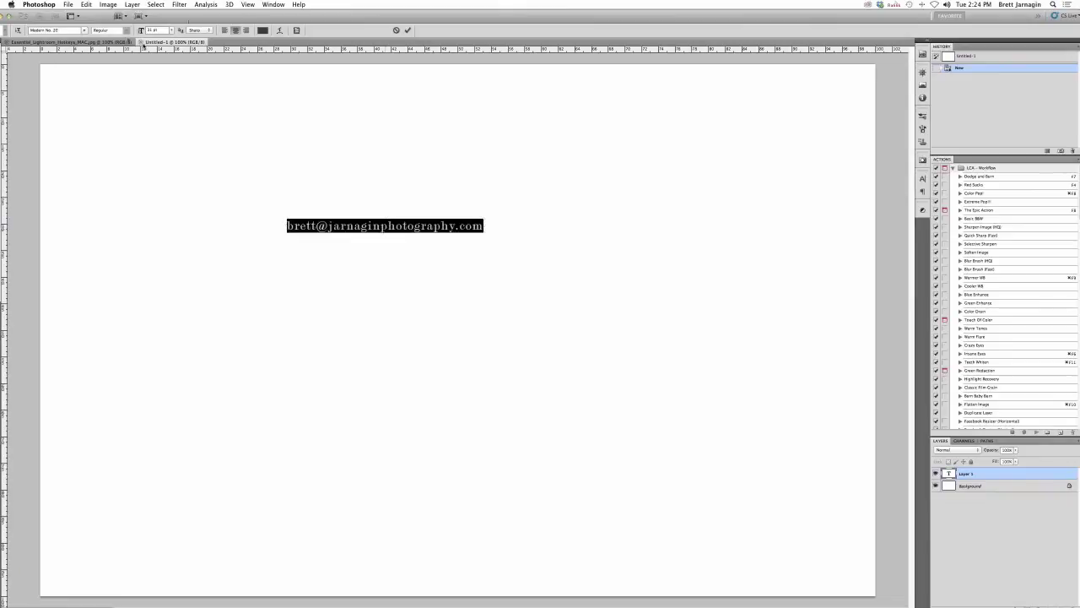
drag(141, 31, 582, 267)
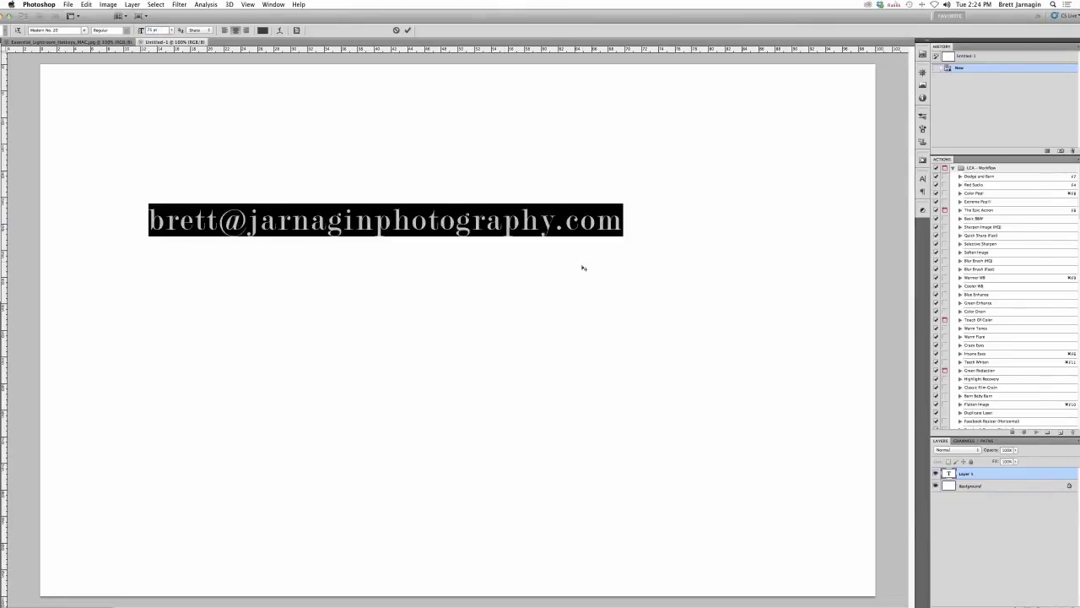
click(596, 221)
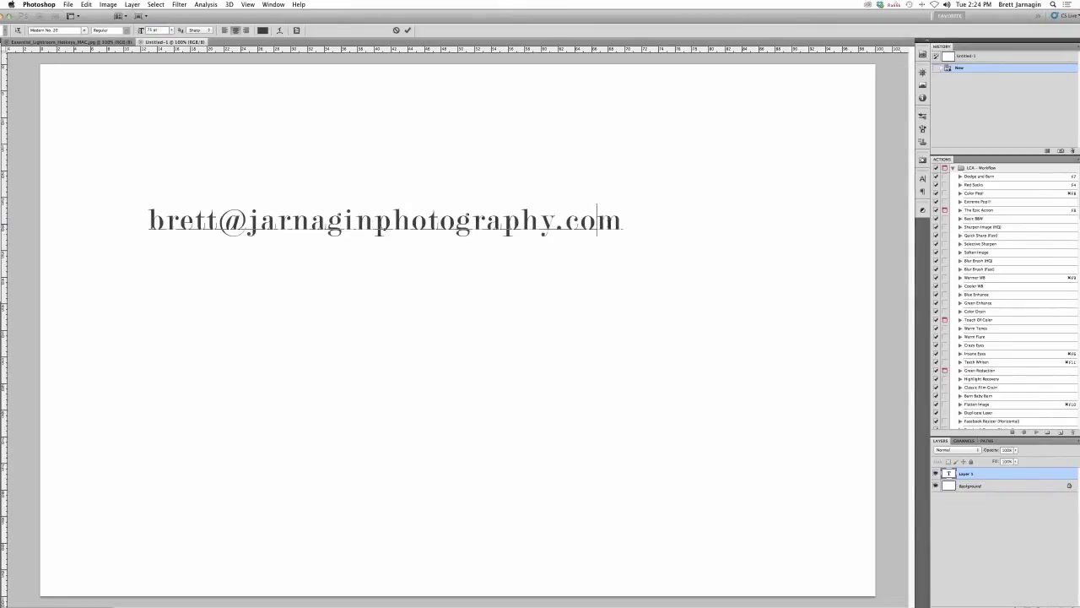
- Add the contact's Facebook page address on a second line beneath the e-mail
key(Return)
key(BackSpace)
click(623, 221)
key(Return)
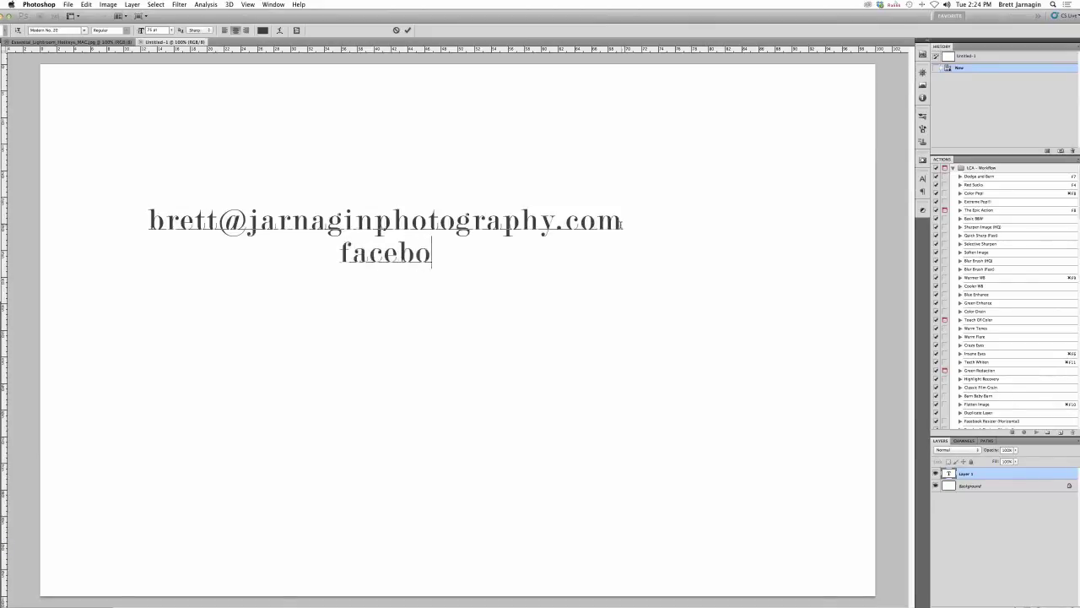
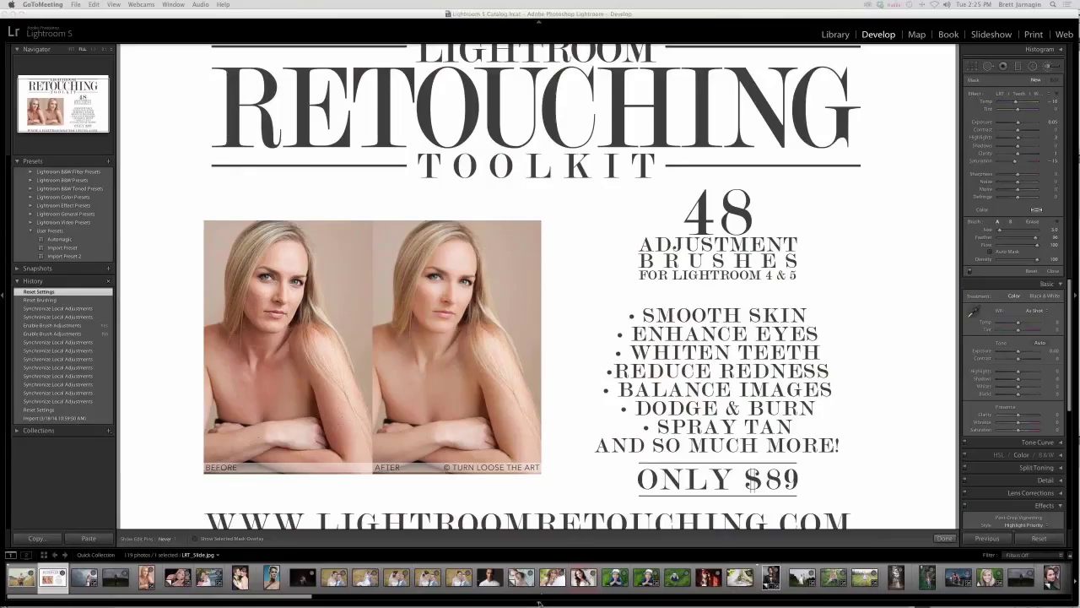
- Return to Lightroom, close the Adjustment Brush, and hide the toolbar and filmstrip to show the full Retouching Toolkit slide
click(540, 604)
click(943, 538)
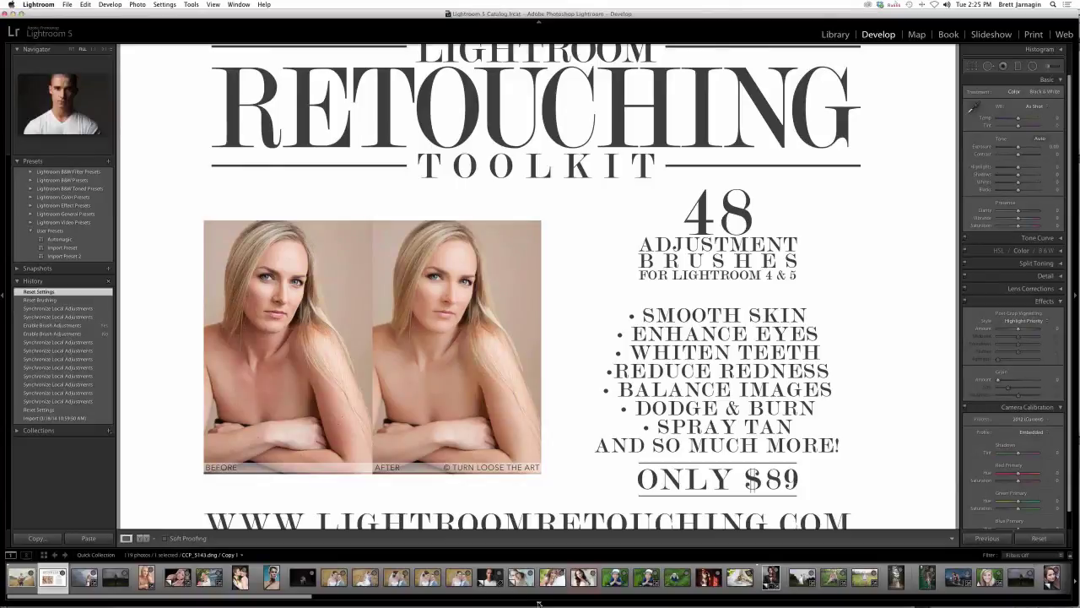
key(t)
click(538, 602)
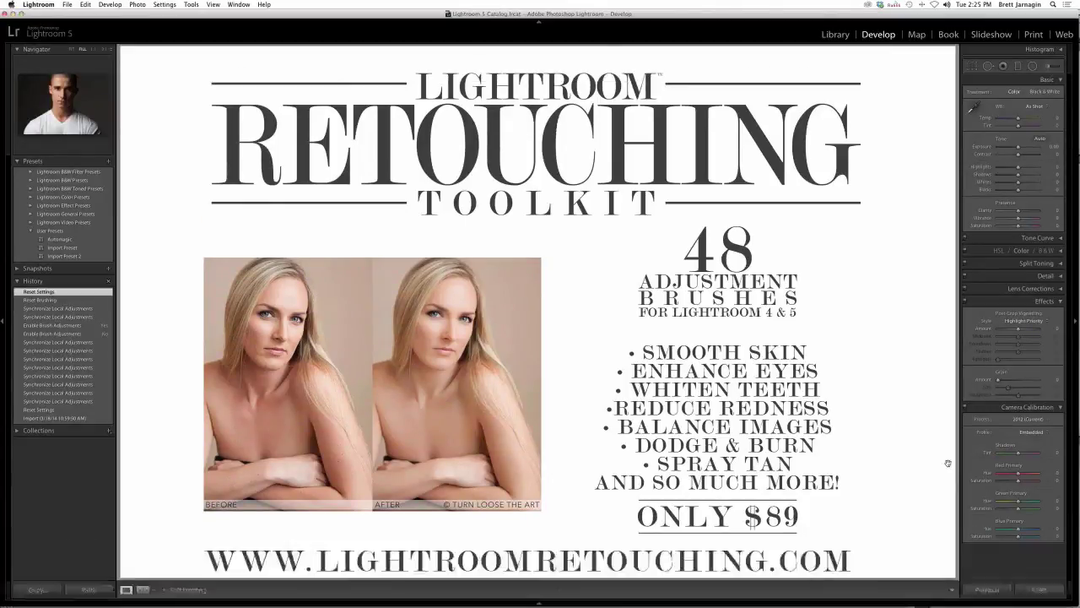